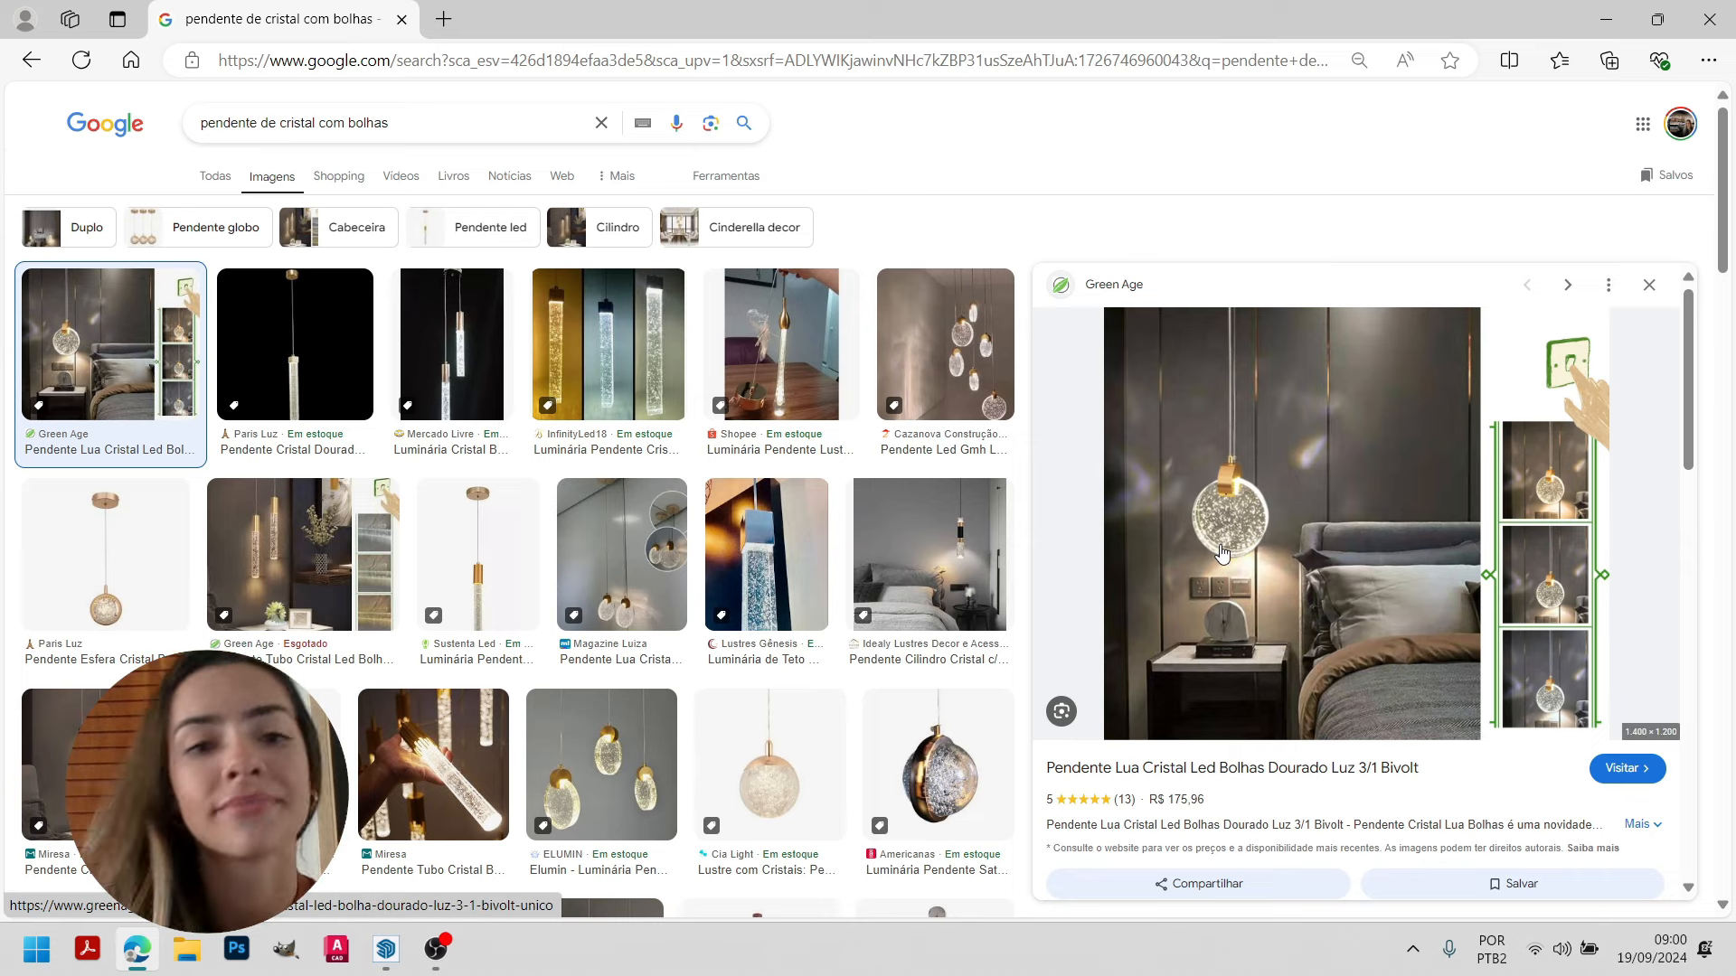
Compare the InfinityLed18 crystal pendant reference photo with the finished pendant render in the V-Ray Frame Buffer, and close the render window.
left_click(589, 351)
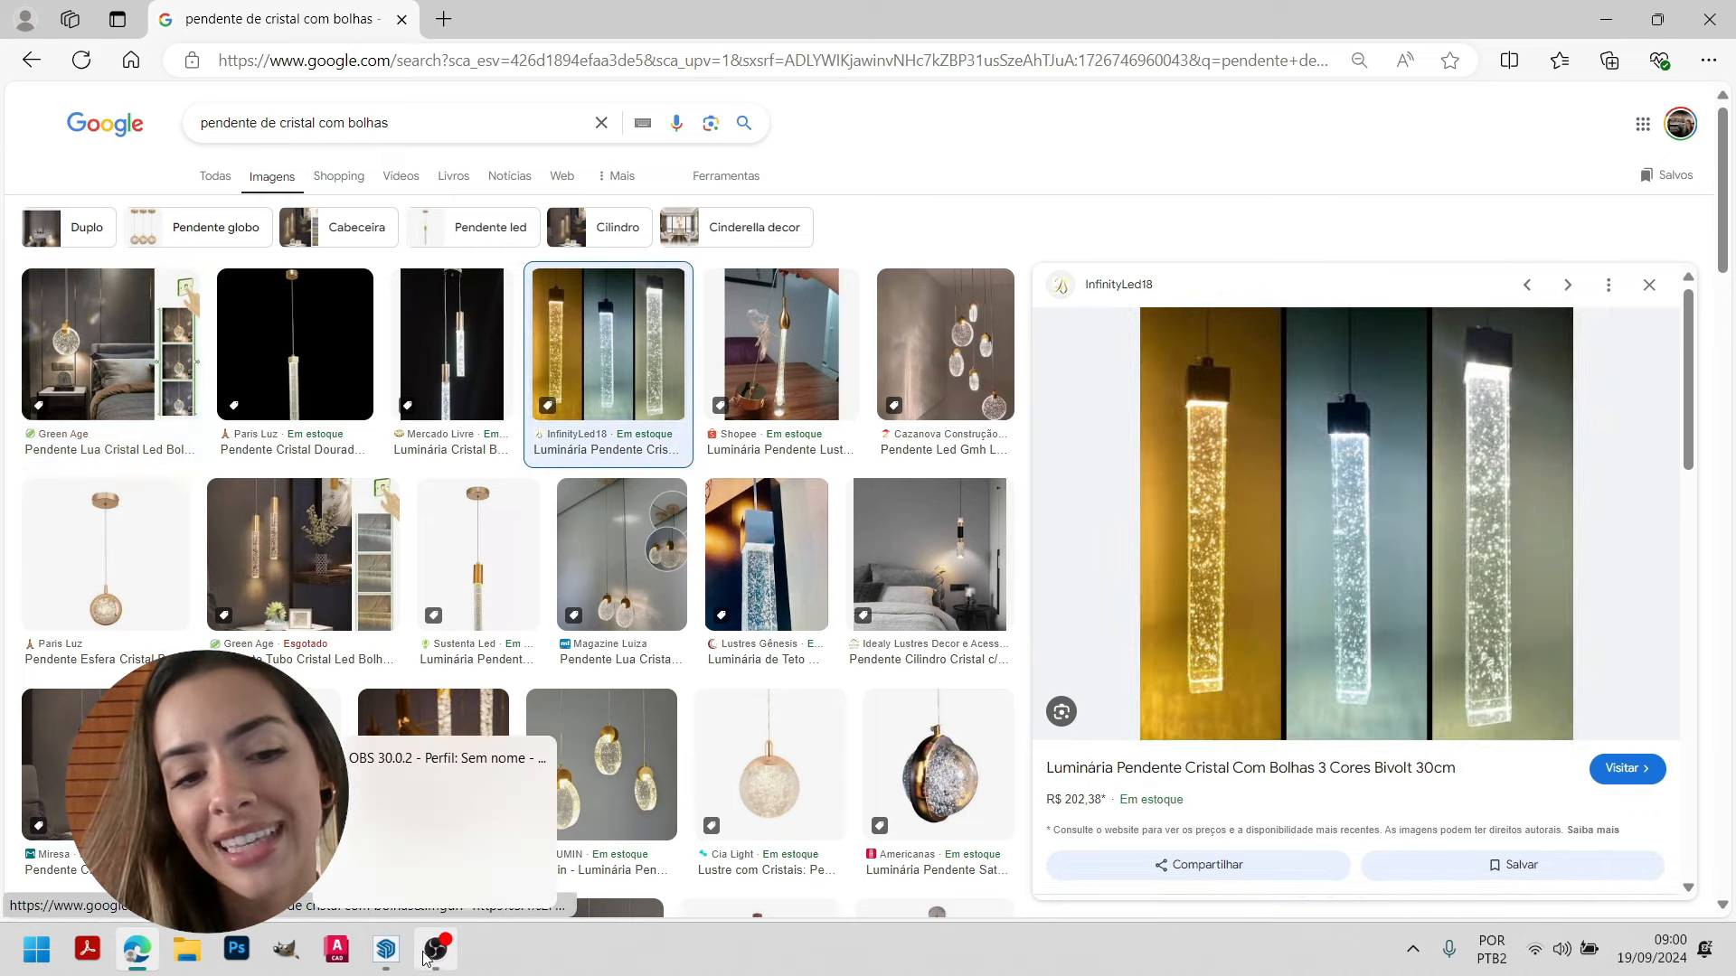
mouse_move(386, 949)
left_click(526, 837)
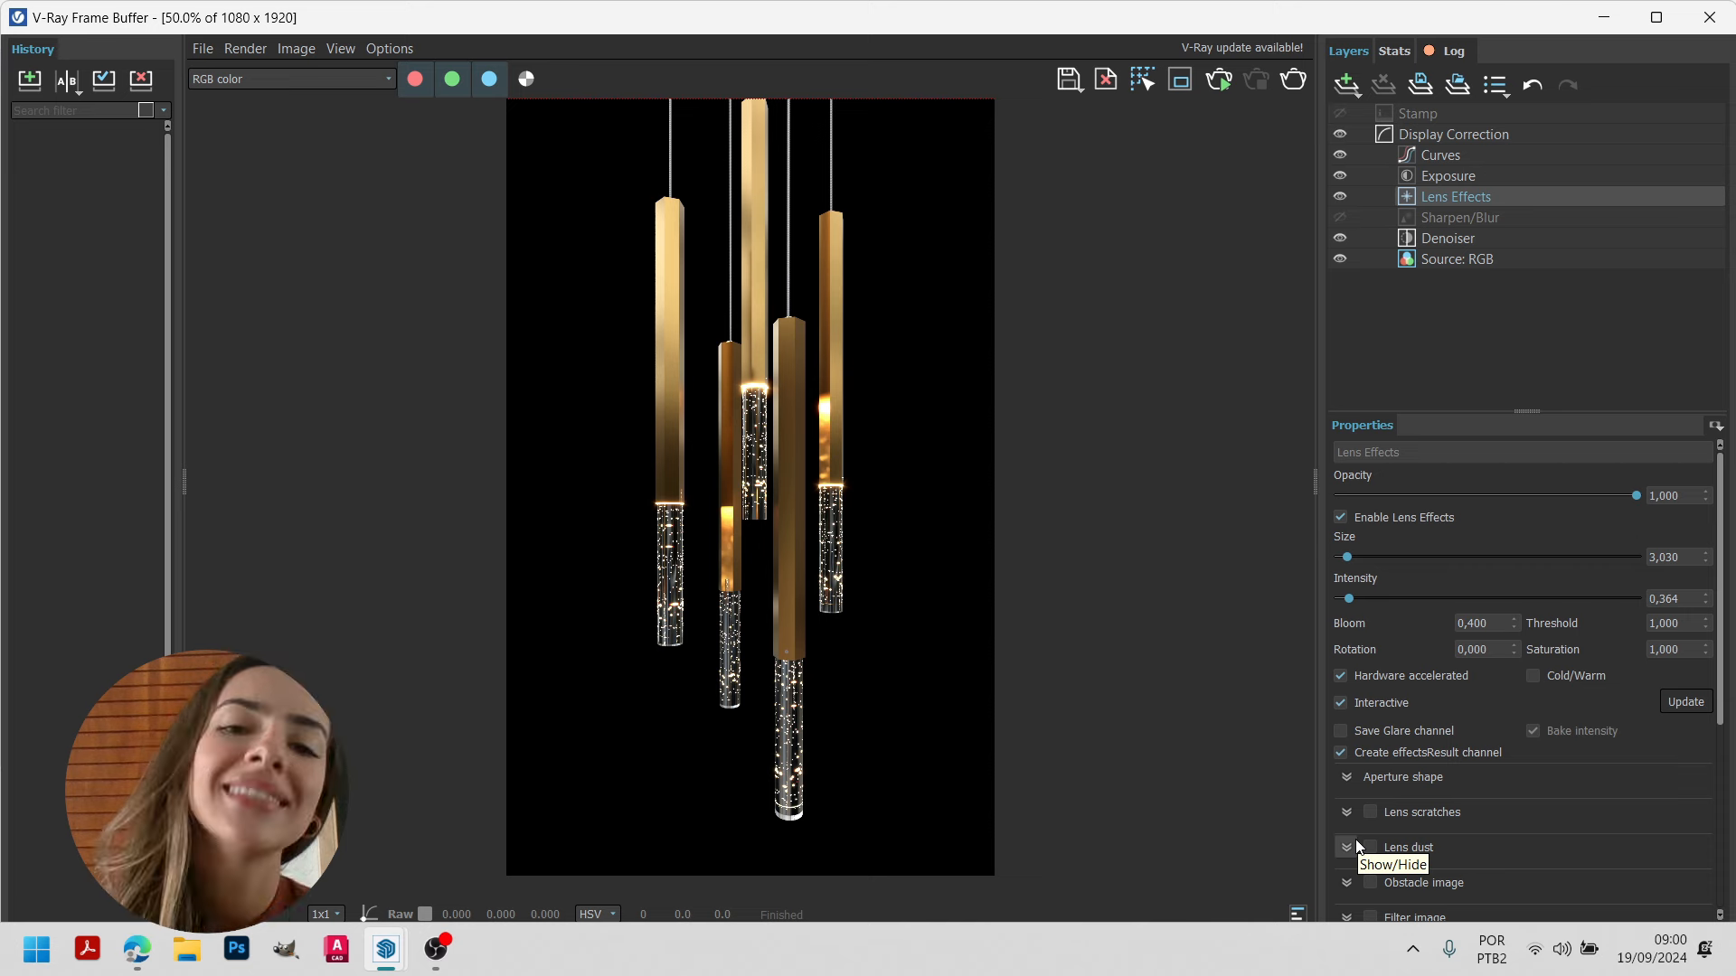
left_click(1679, 623)
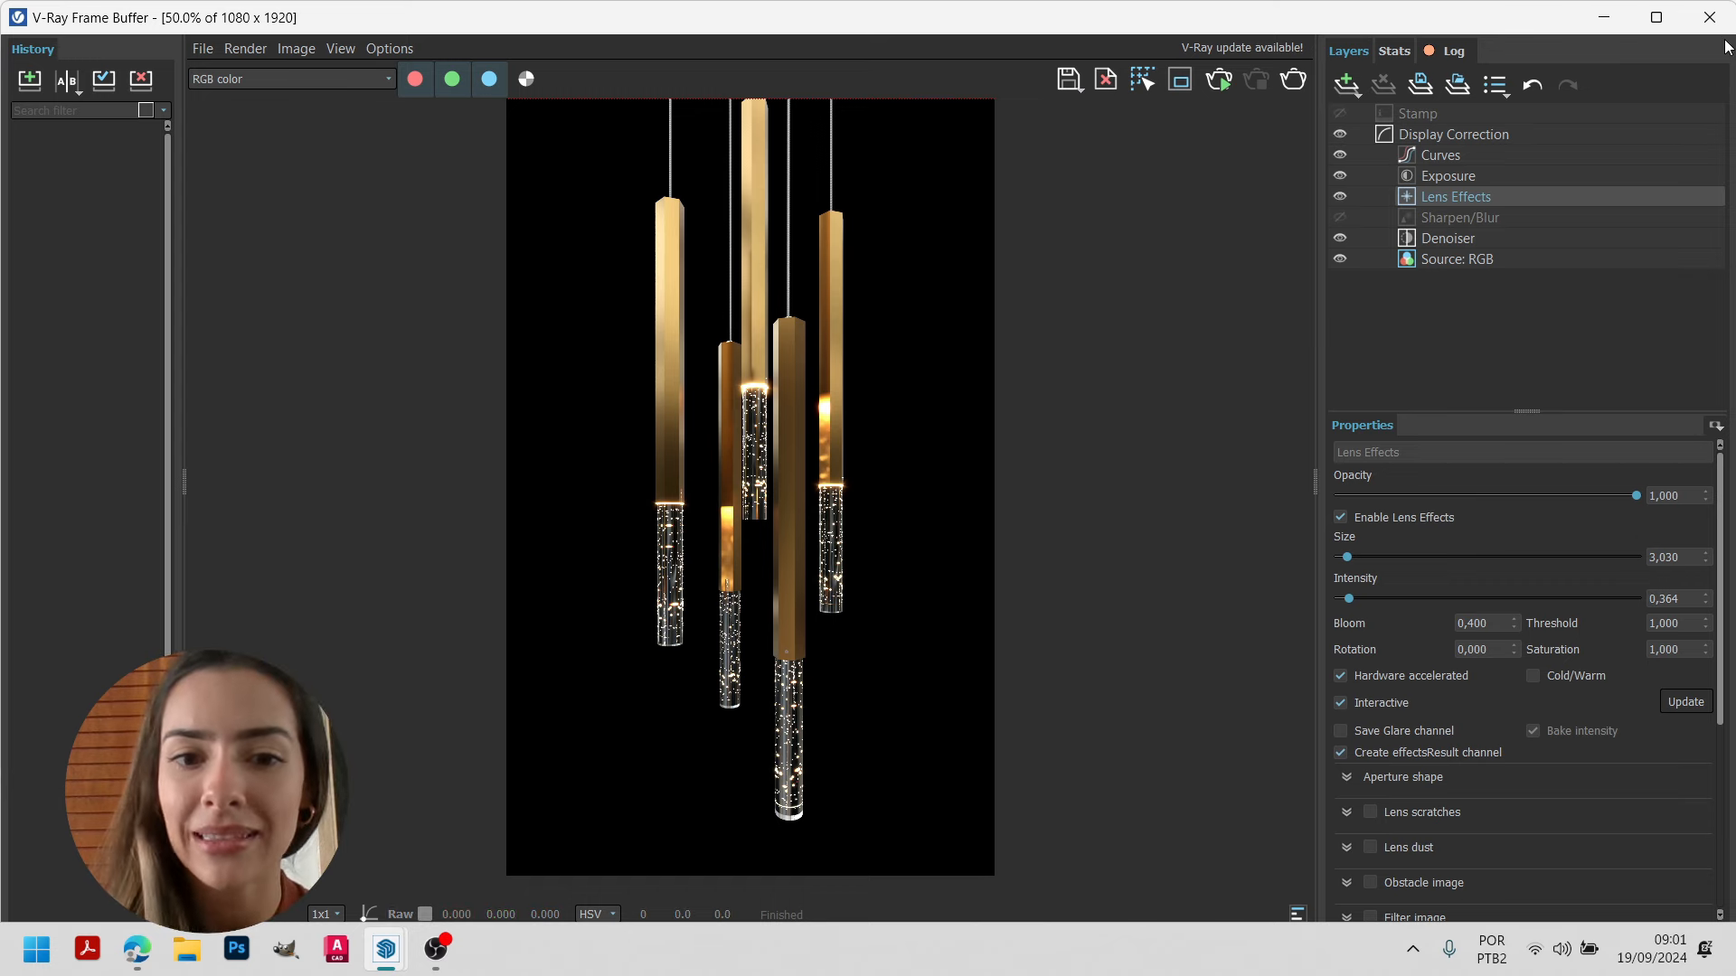
left_click(1709, 16)
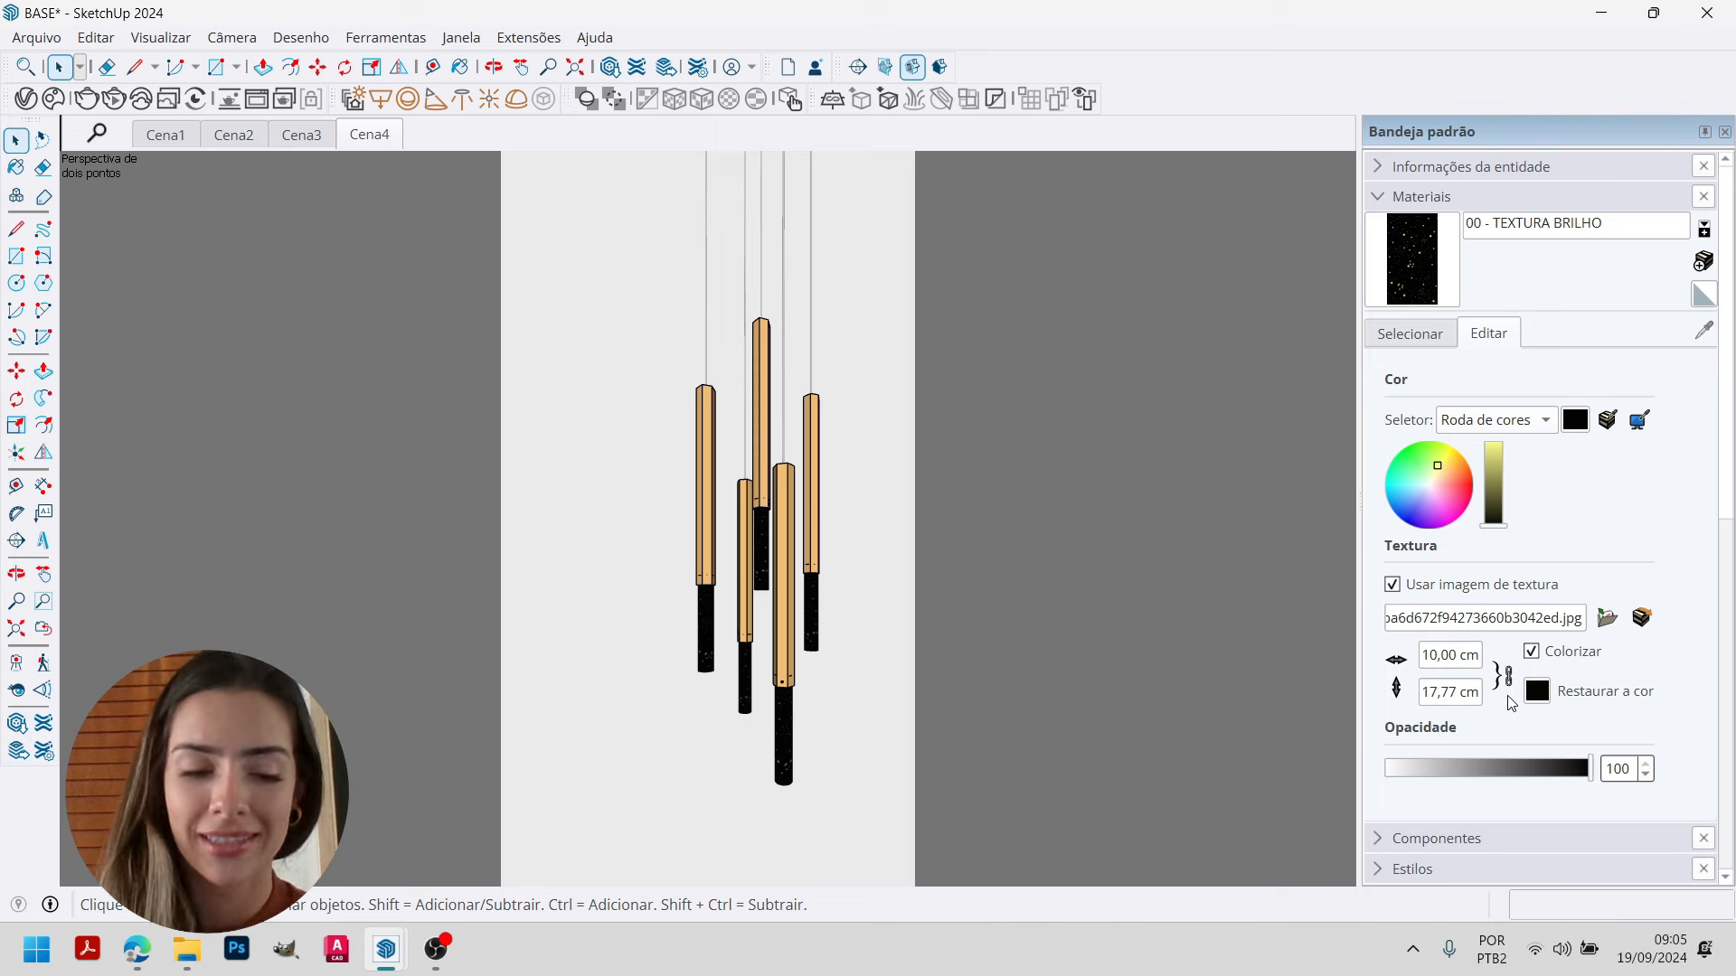
Examine the SketchUp pendants up close against the Green Age and InfinityLed18 reference photos in the browser, and return to SketchUp.
scroll(673, 574, "up", 3)
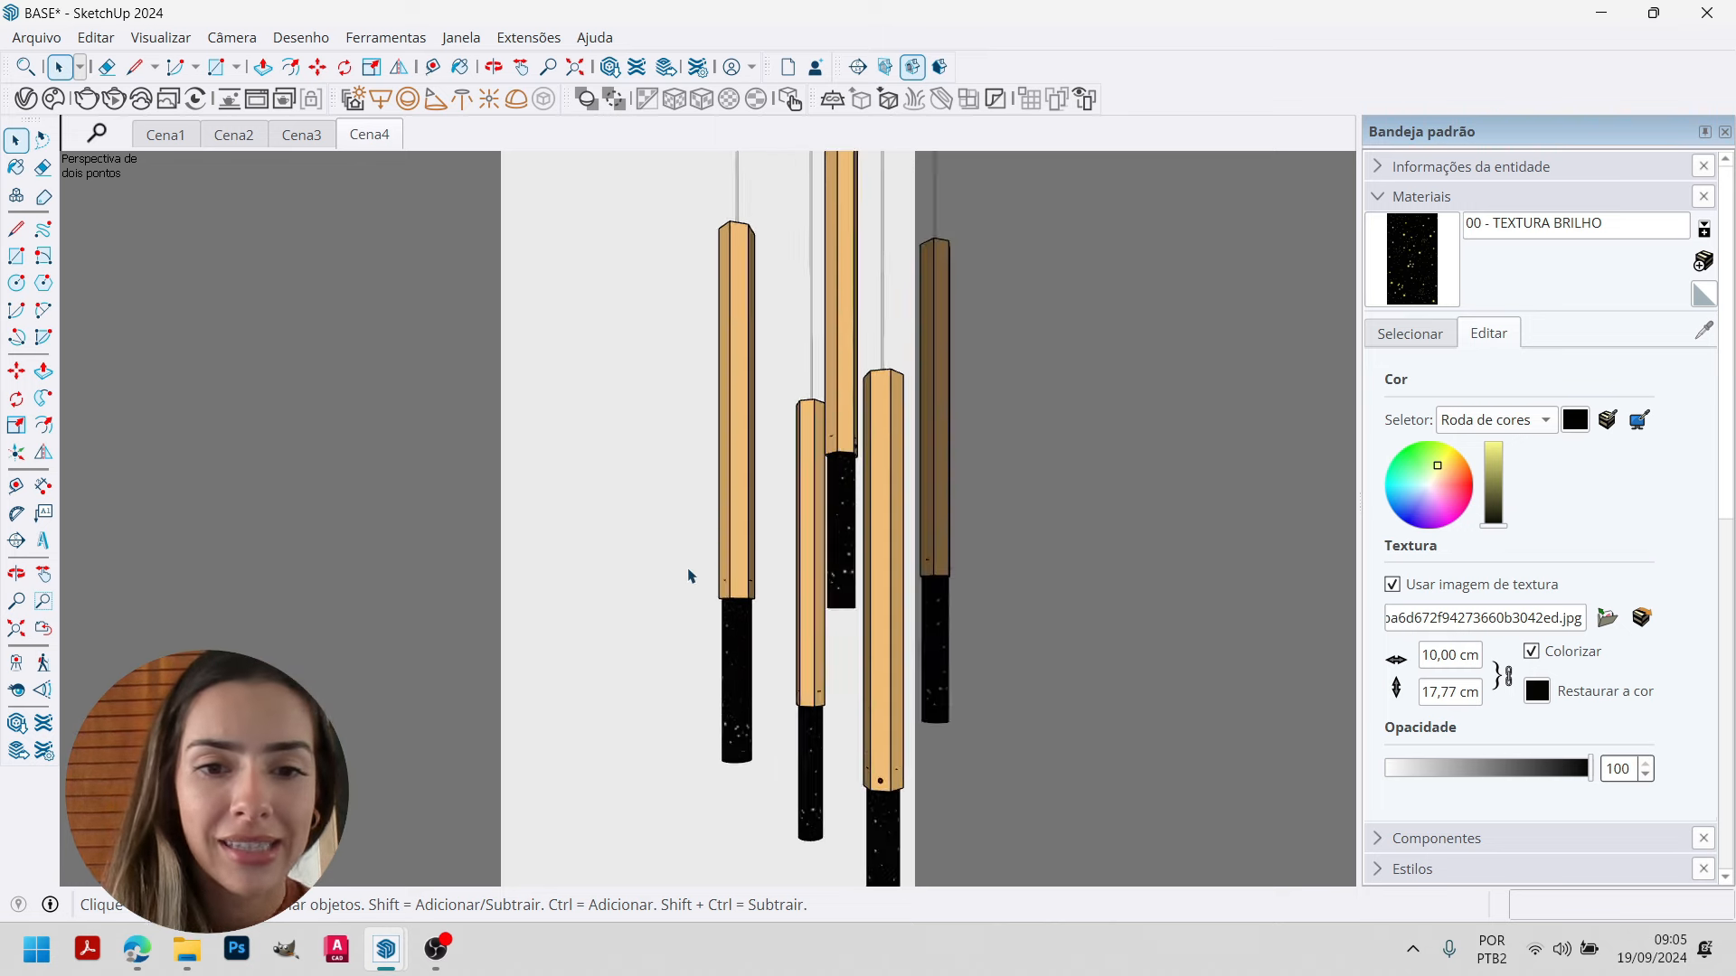
scroll(700, 573, "up", 3)
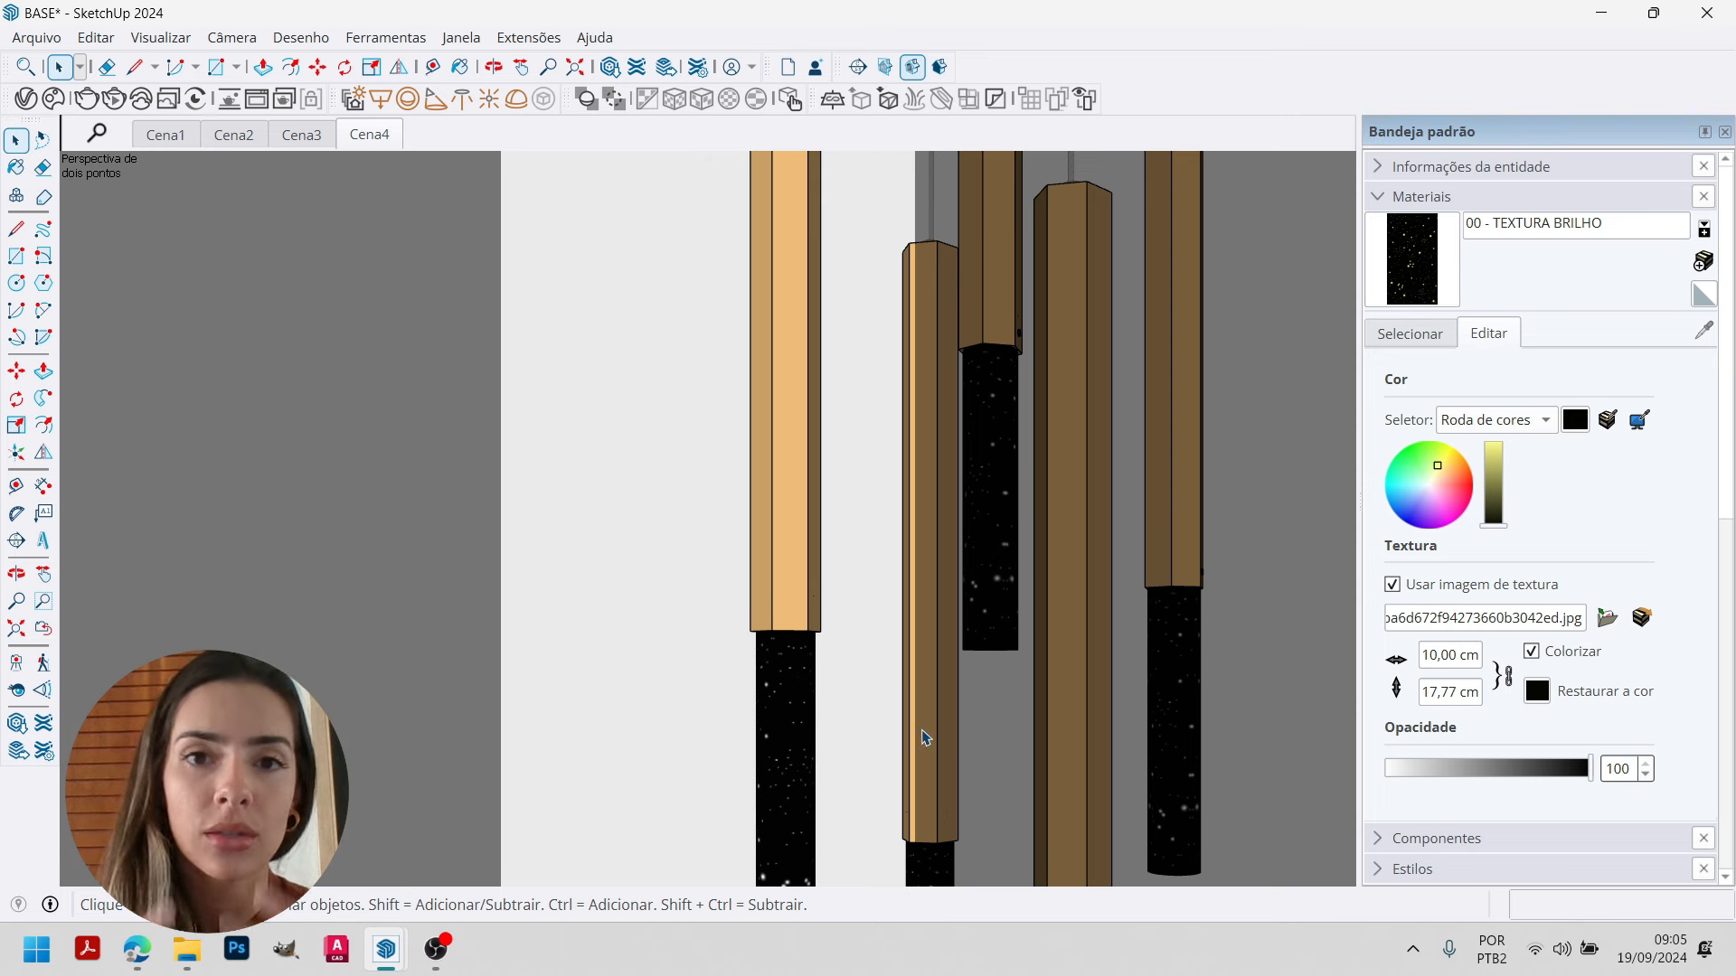
key("alt+Tab")
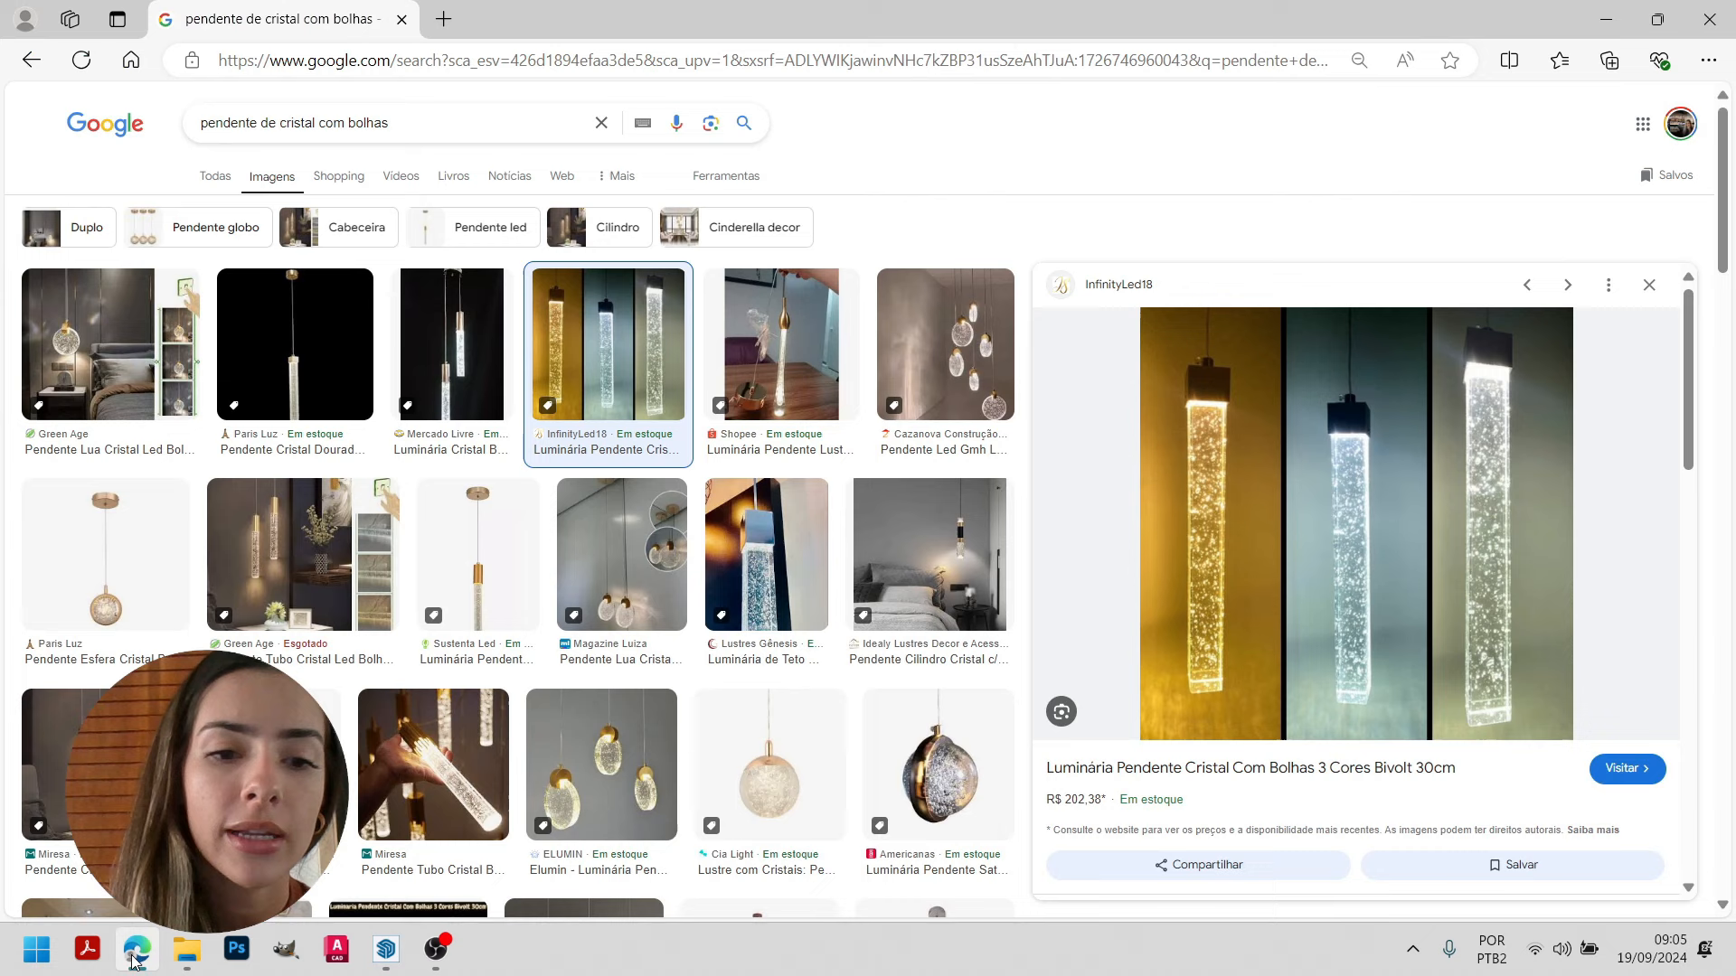
left_click(108, 344)
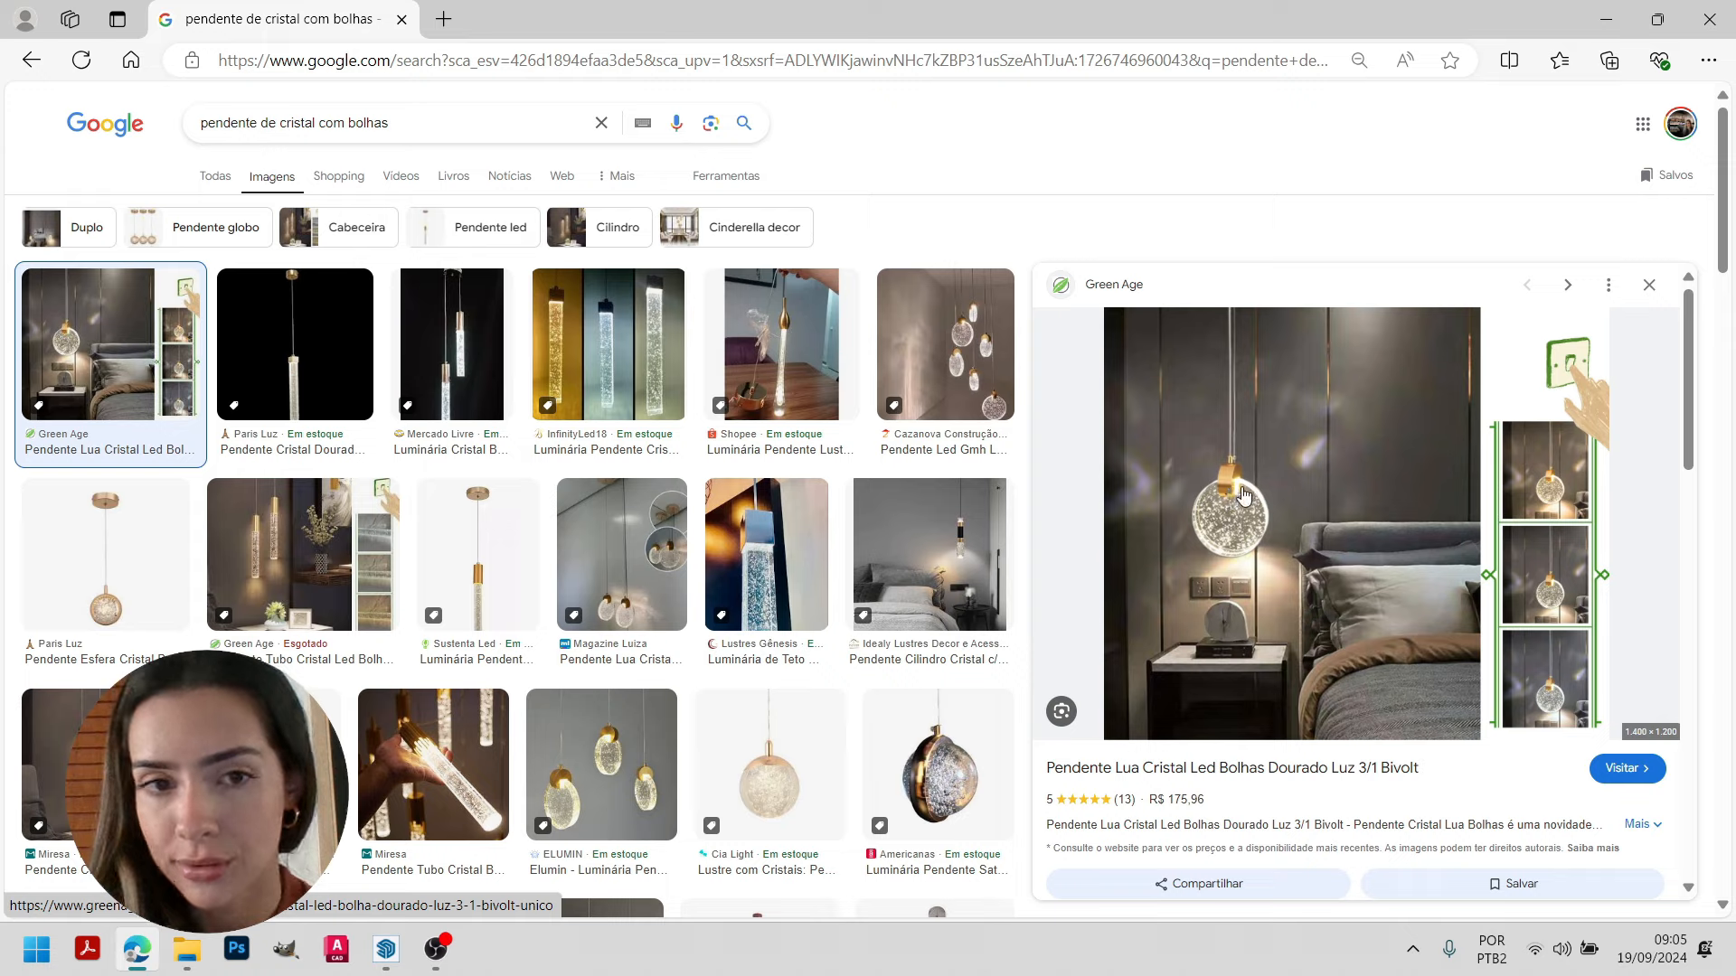
left_click(608, 351)
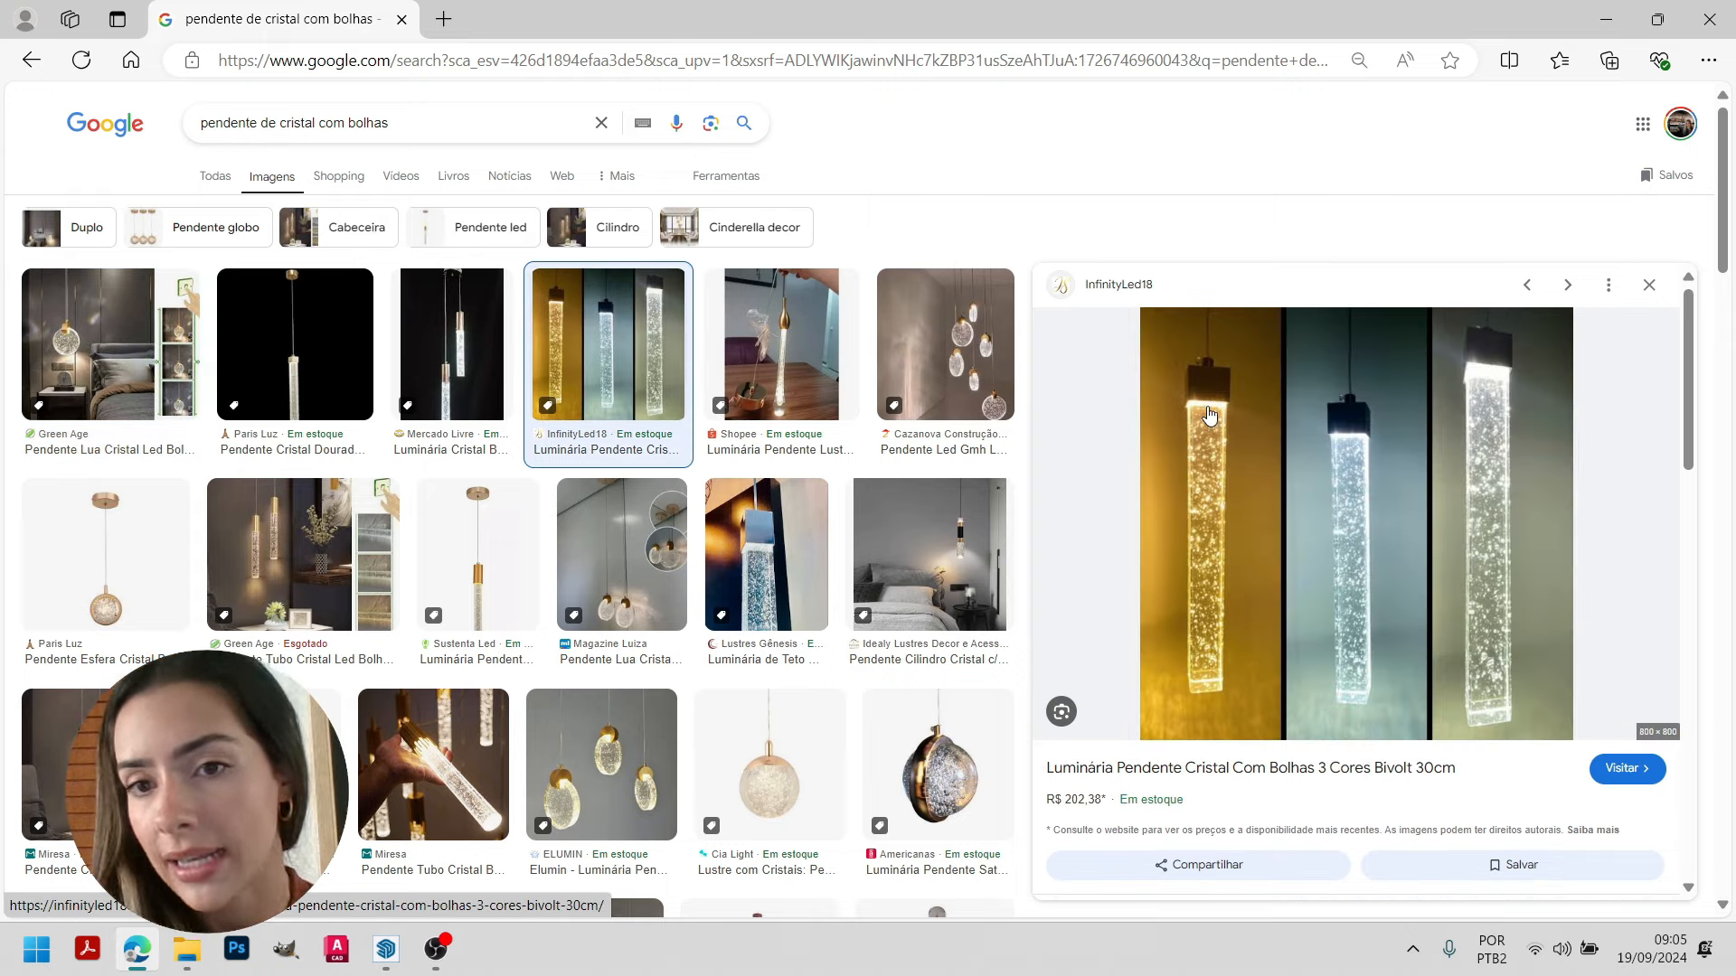
key("alt+Tab")
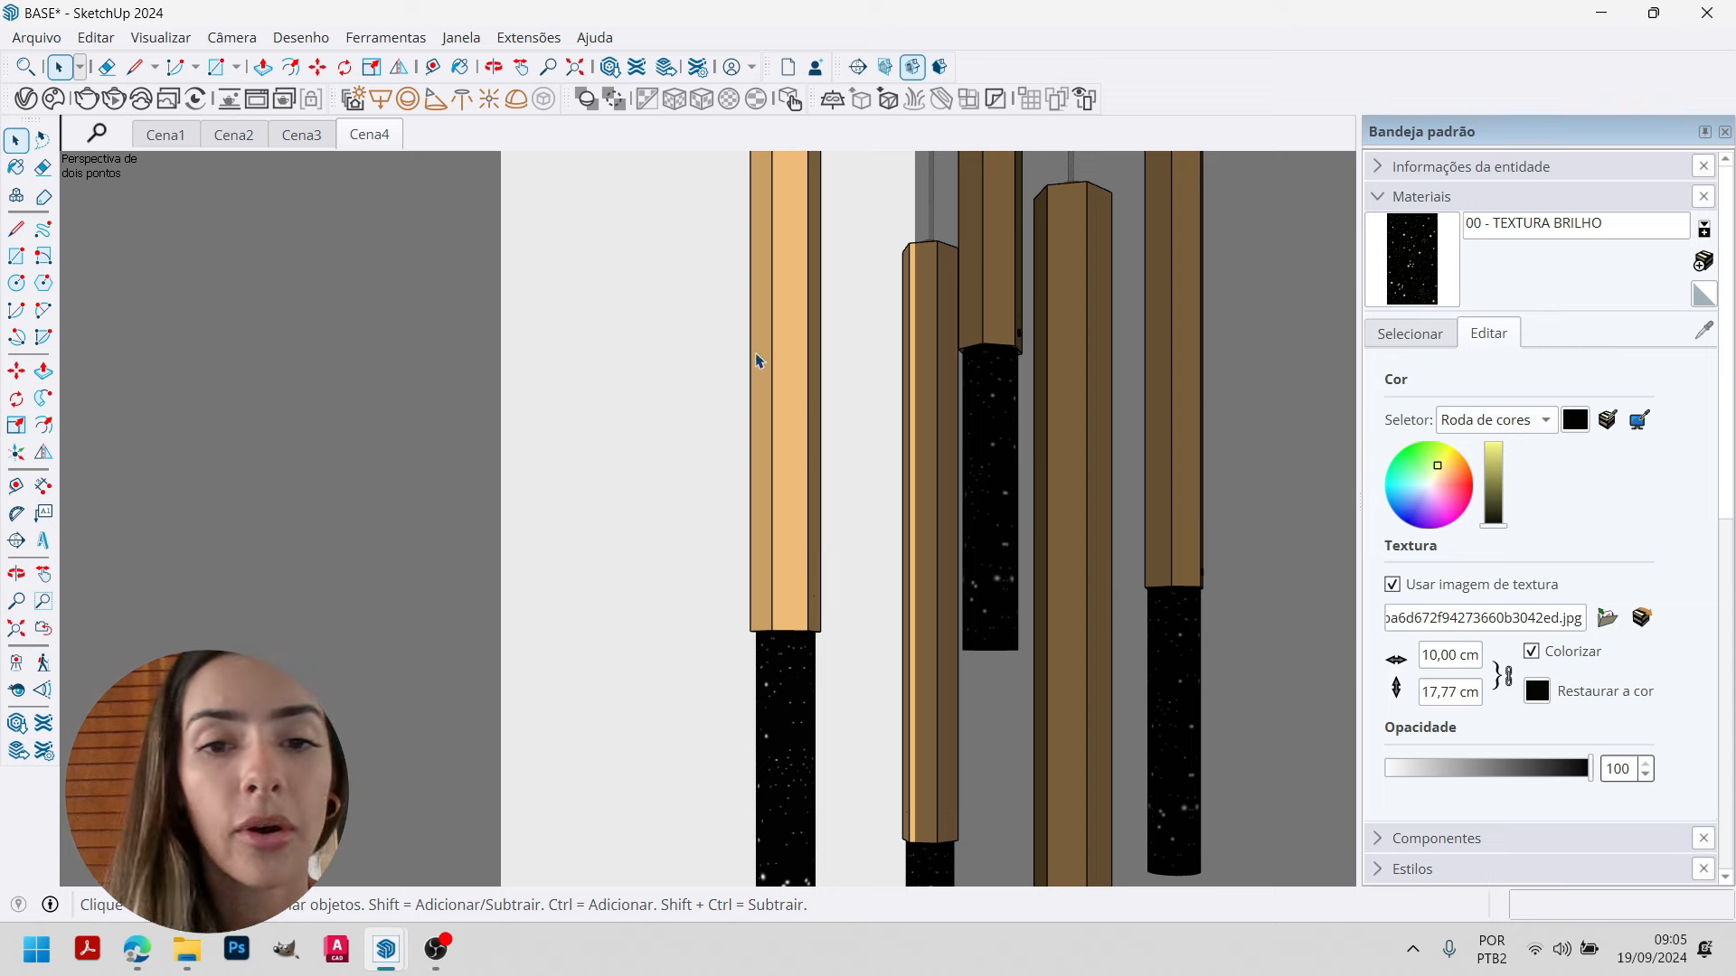
Open the leftmost pendant's nested golden tube group for editing, select its front face and hide the rest of the model.
double_click(796, 497)
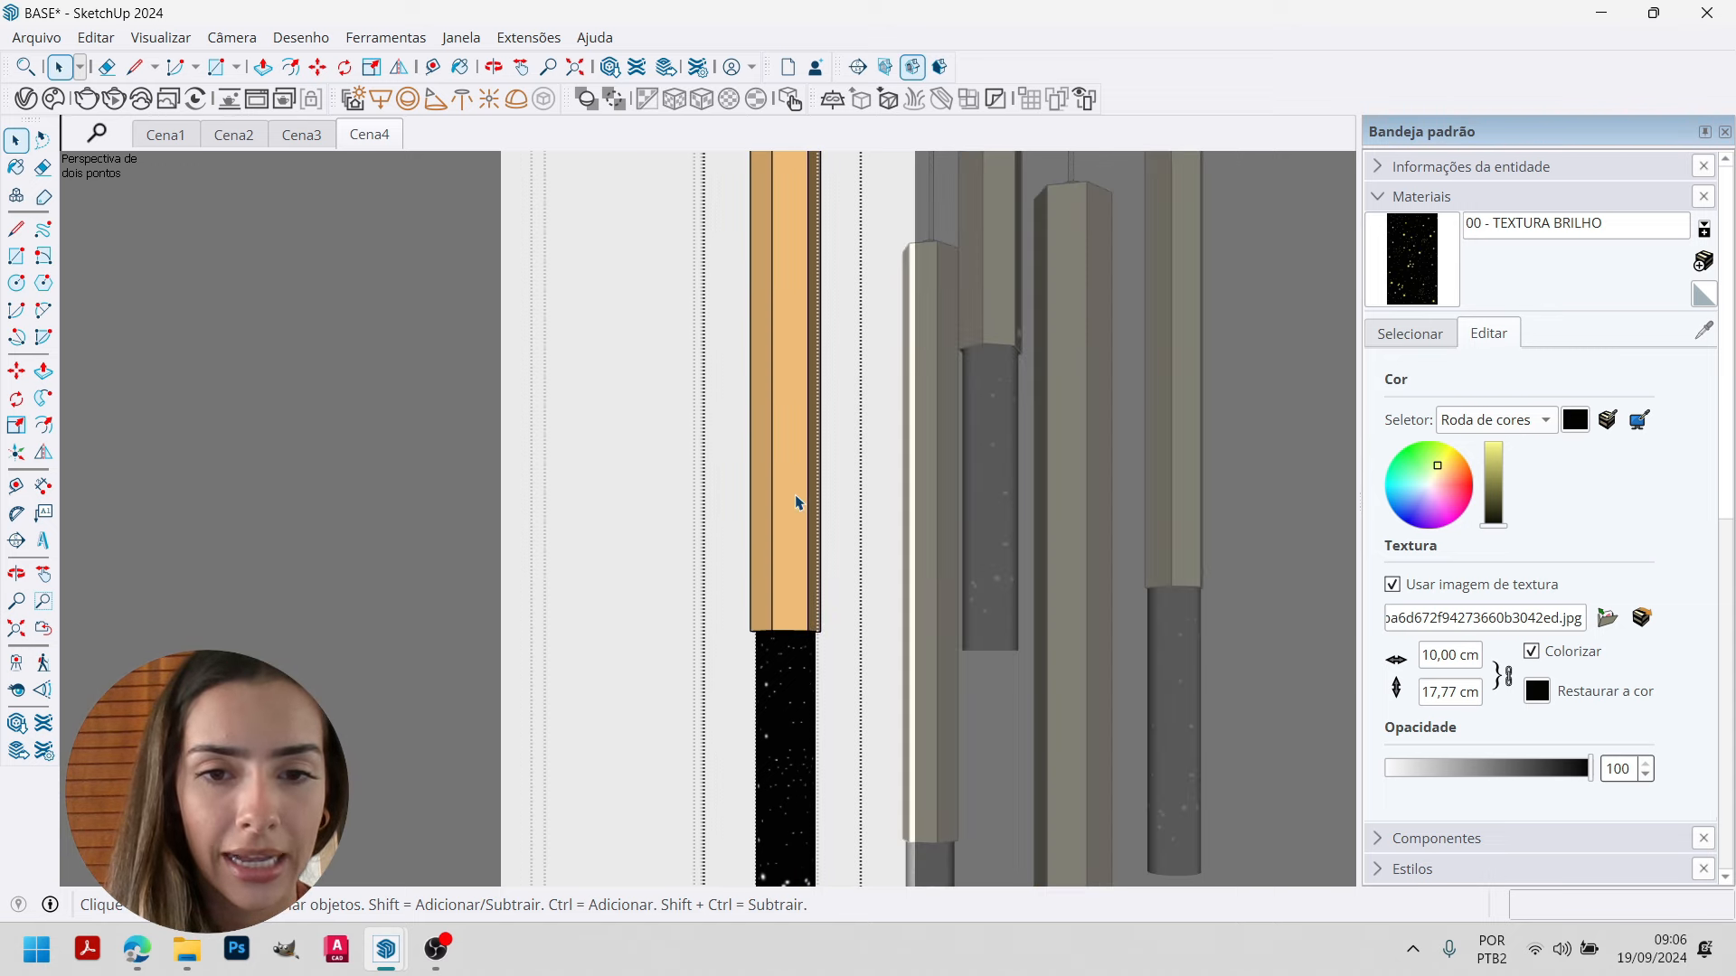
key("ctrl+a")
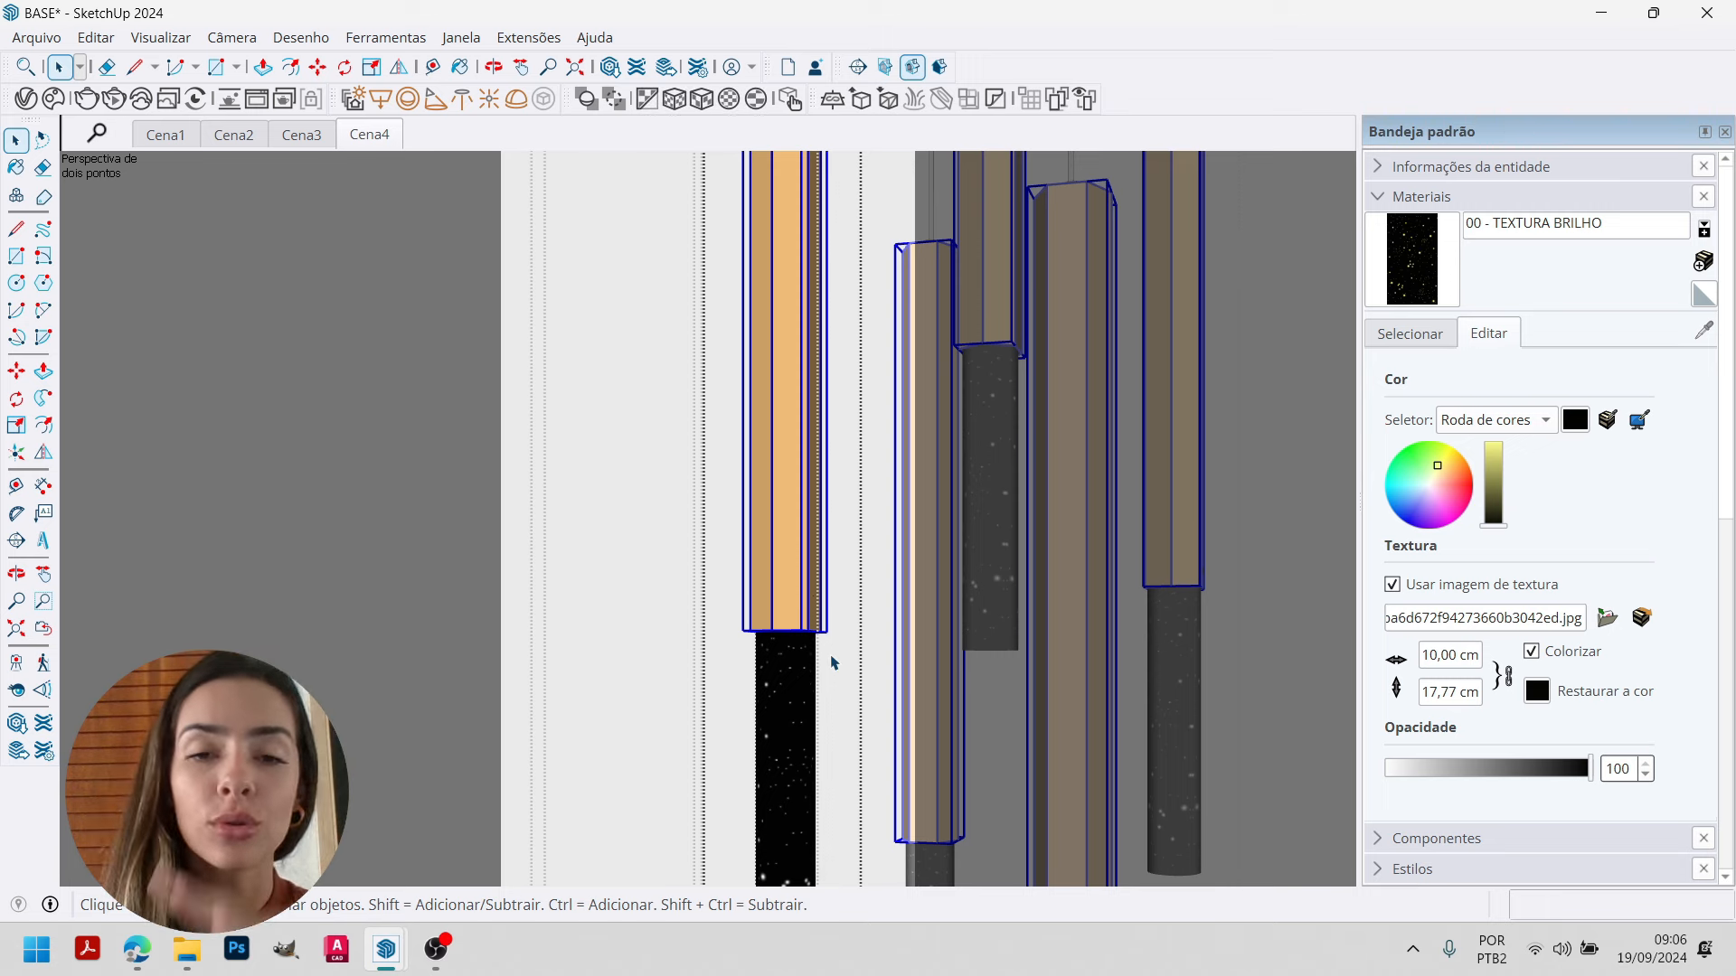
middle_click_drag(843, 591, 863, 795)
scroll(814, 600, "up", 5)
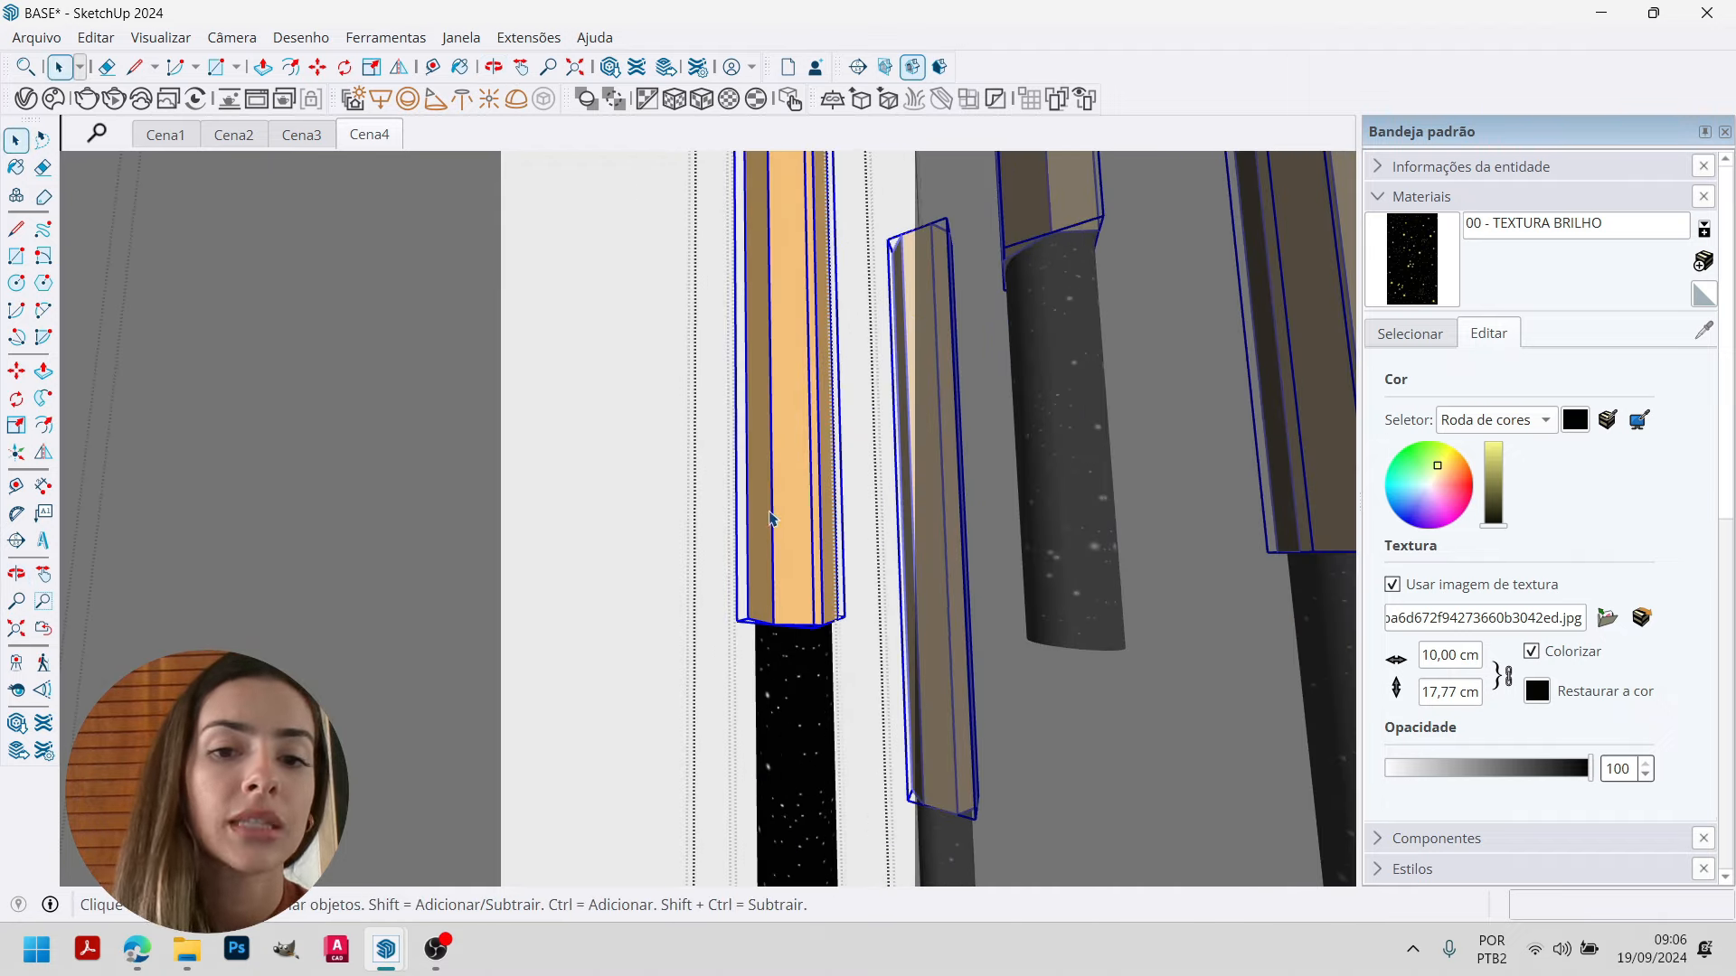
double_click(803, 537)
left_click(803, 538)
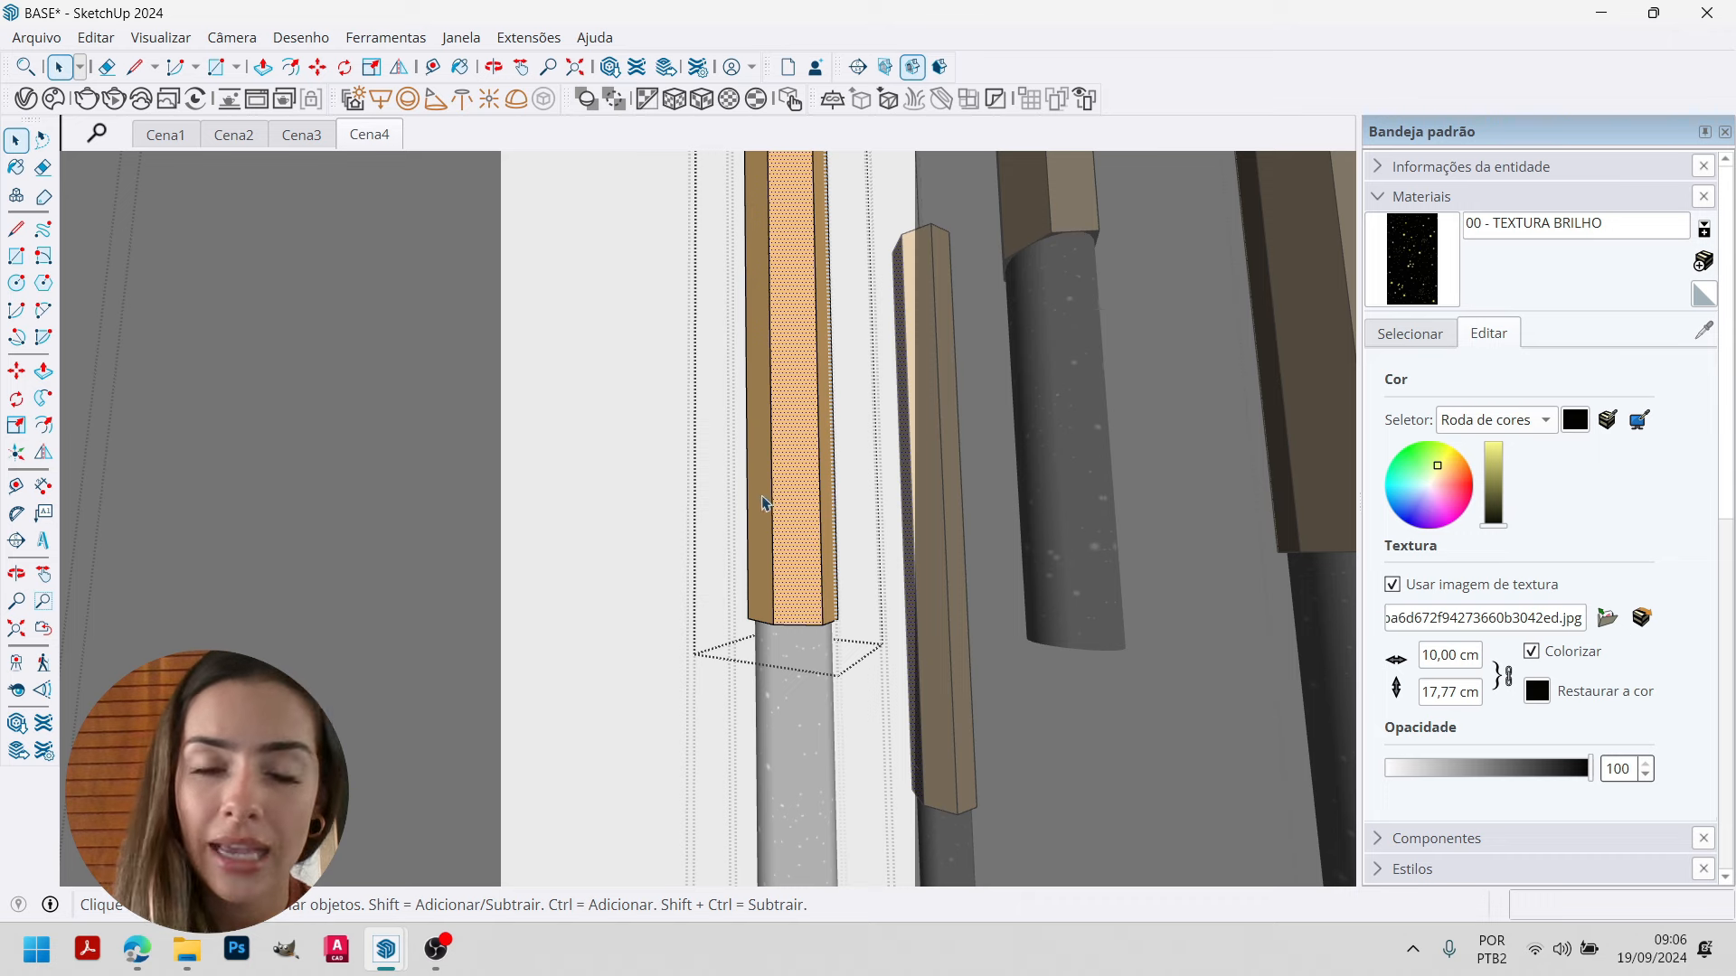
key("i")
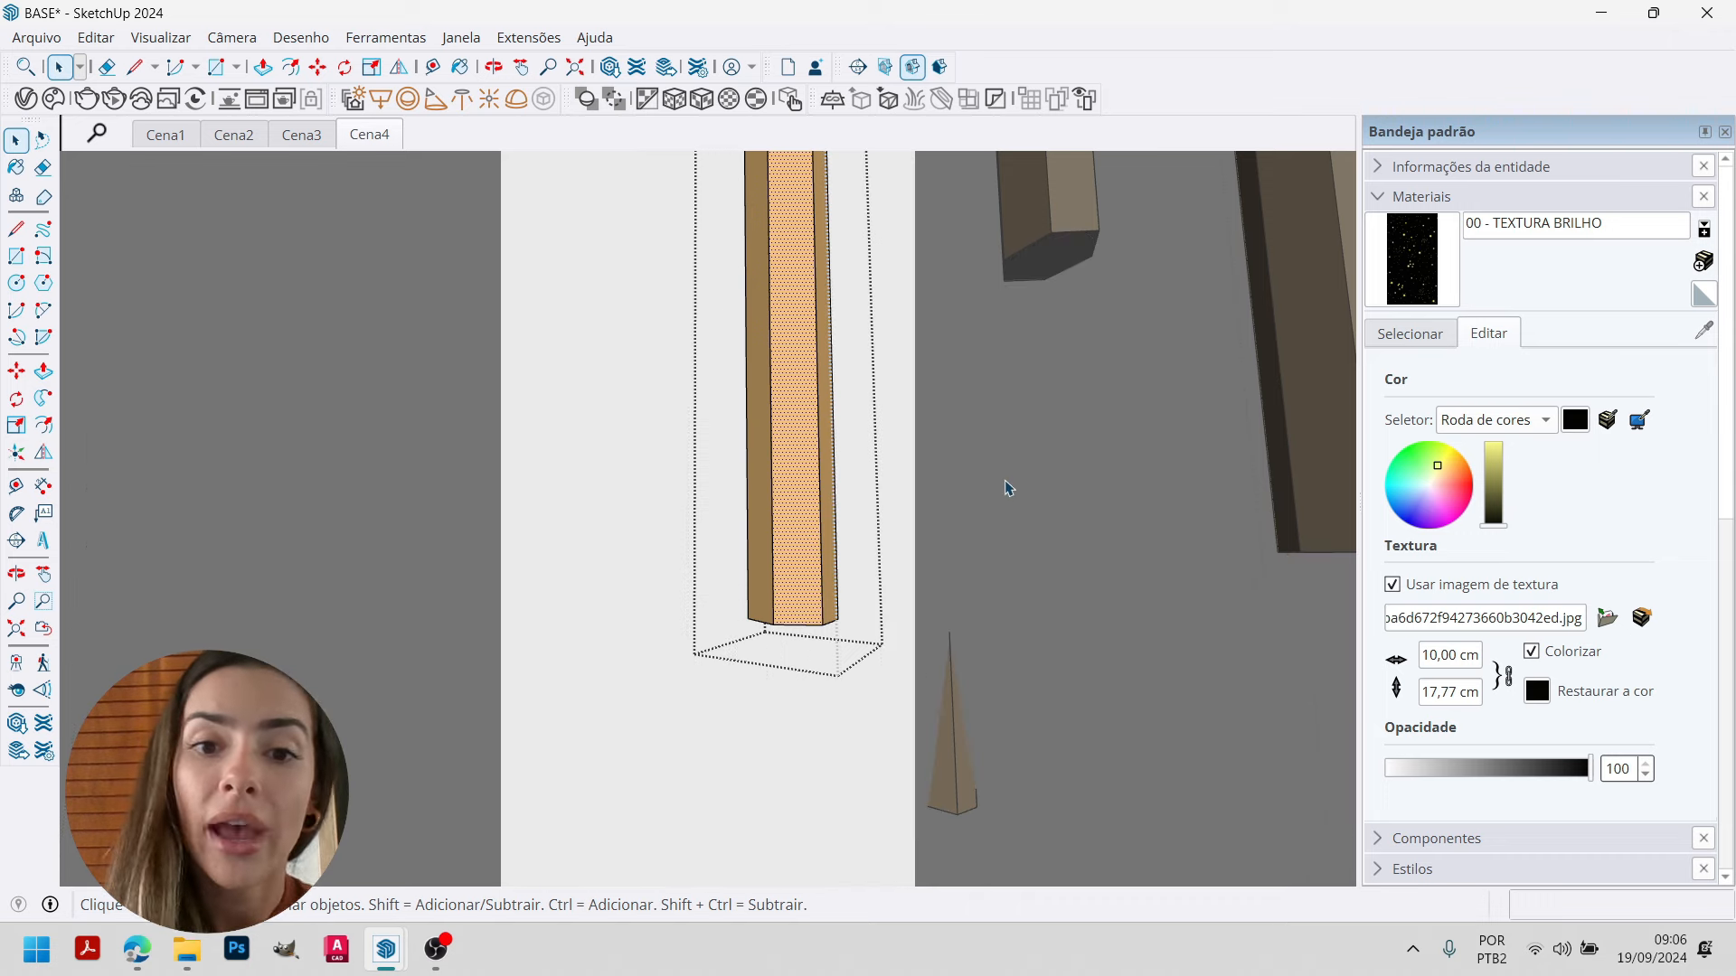
Explode the group that forms the bottom cap of the hexagonal golden tube.
middle_click_drag(695, 612, 639, 709)
key("space")
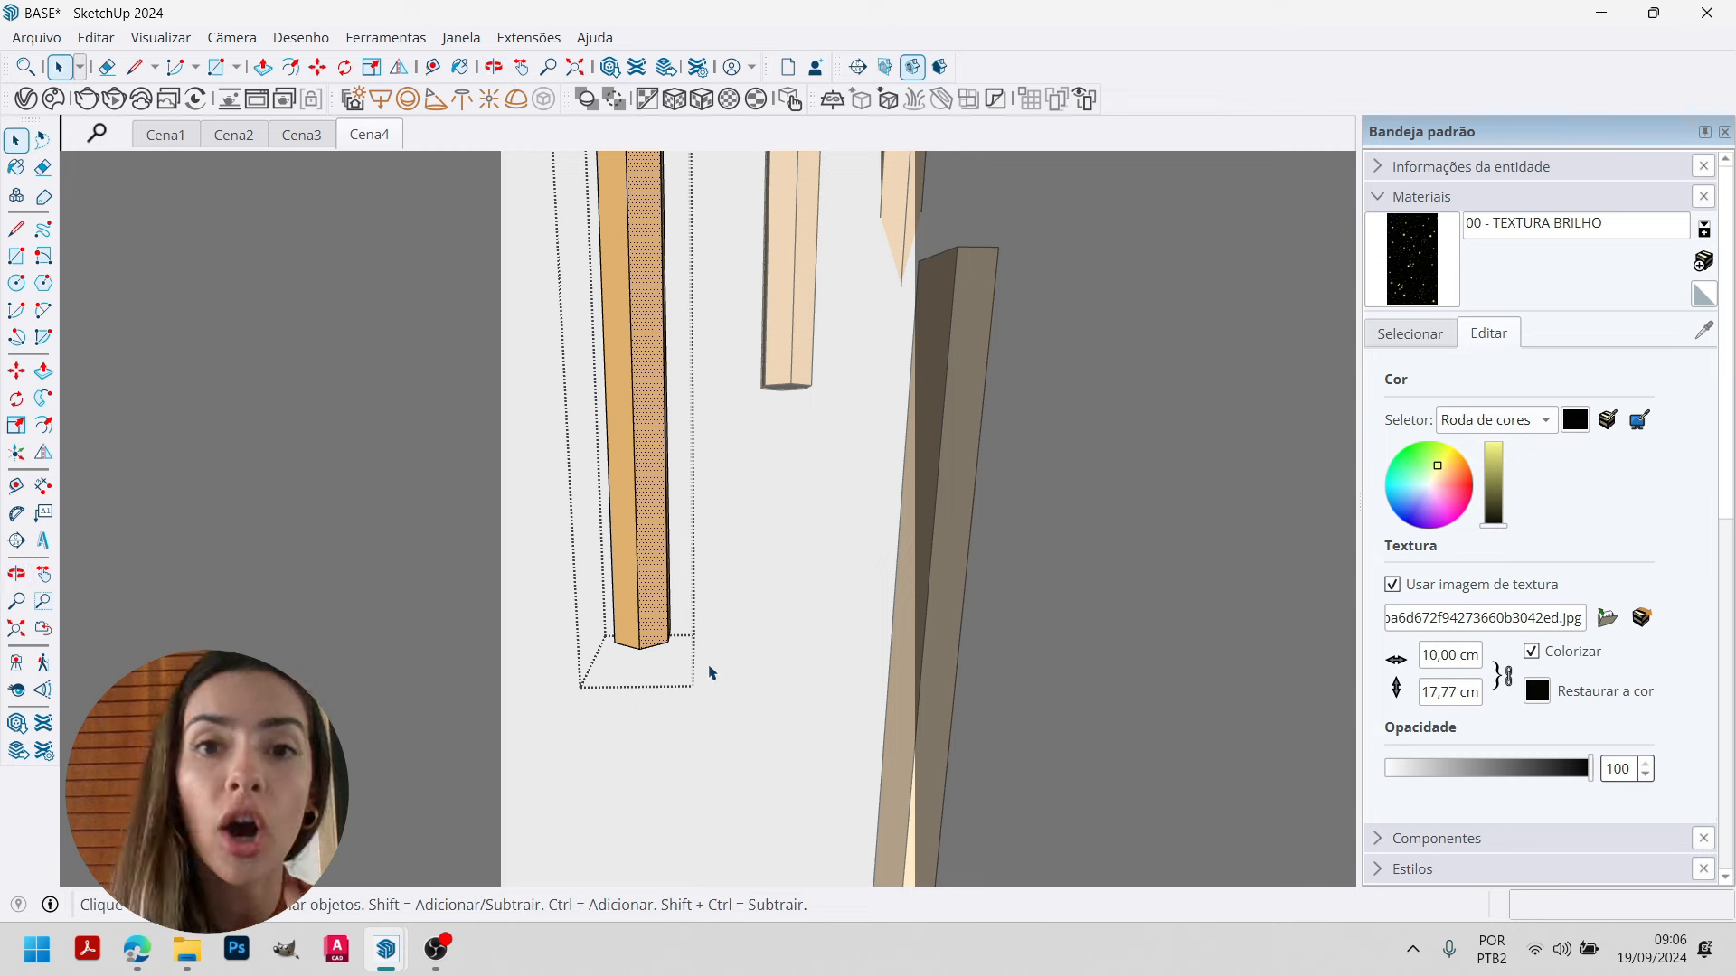
middle_click_drag(659, 636, 682, 336)
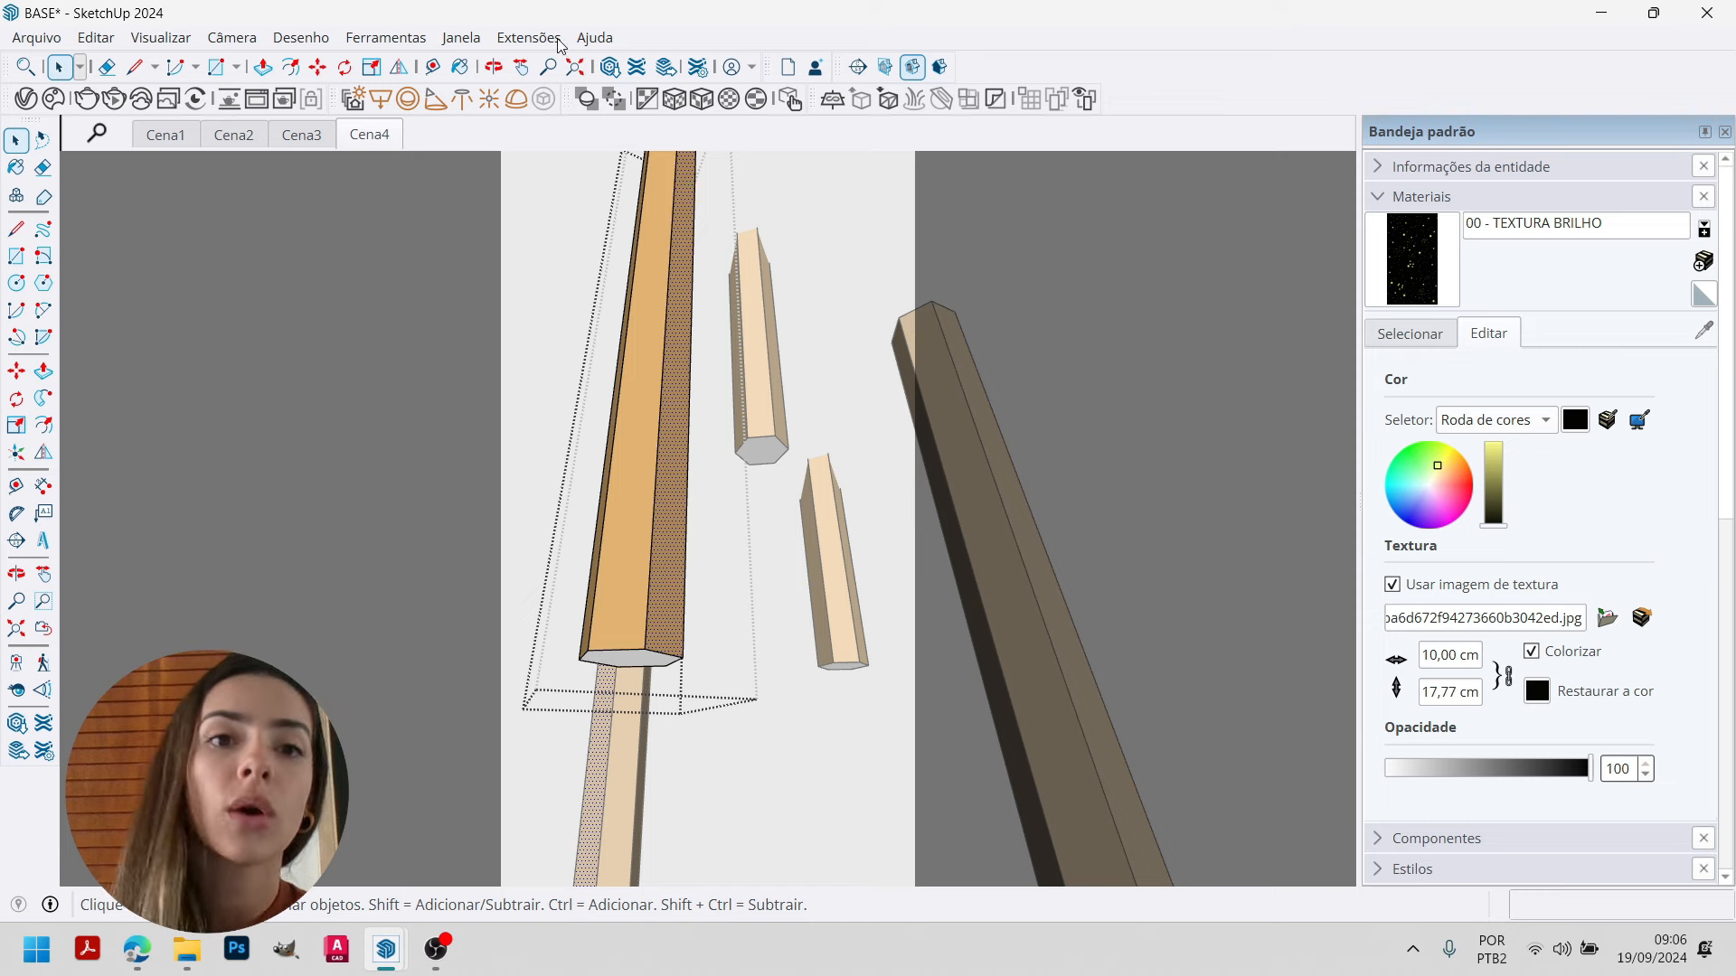
middle_click_drag(633, 579, 726, 457)
scroll(715, 452, "up", 8)
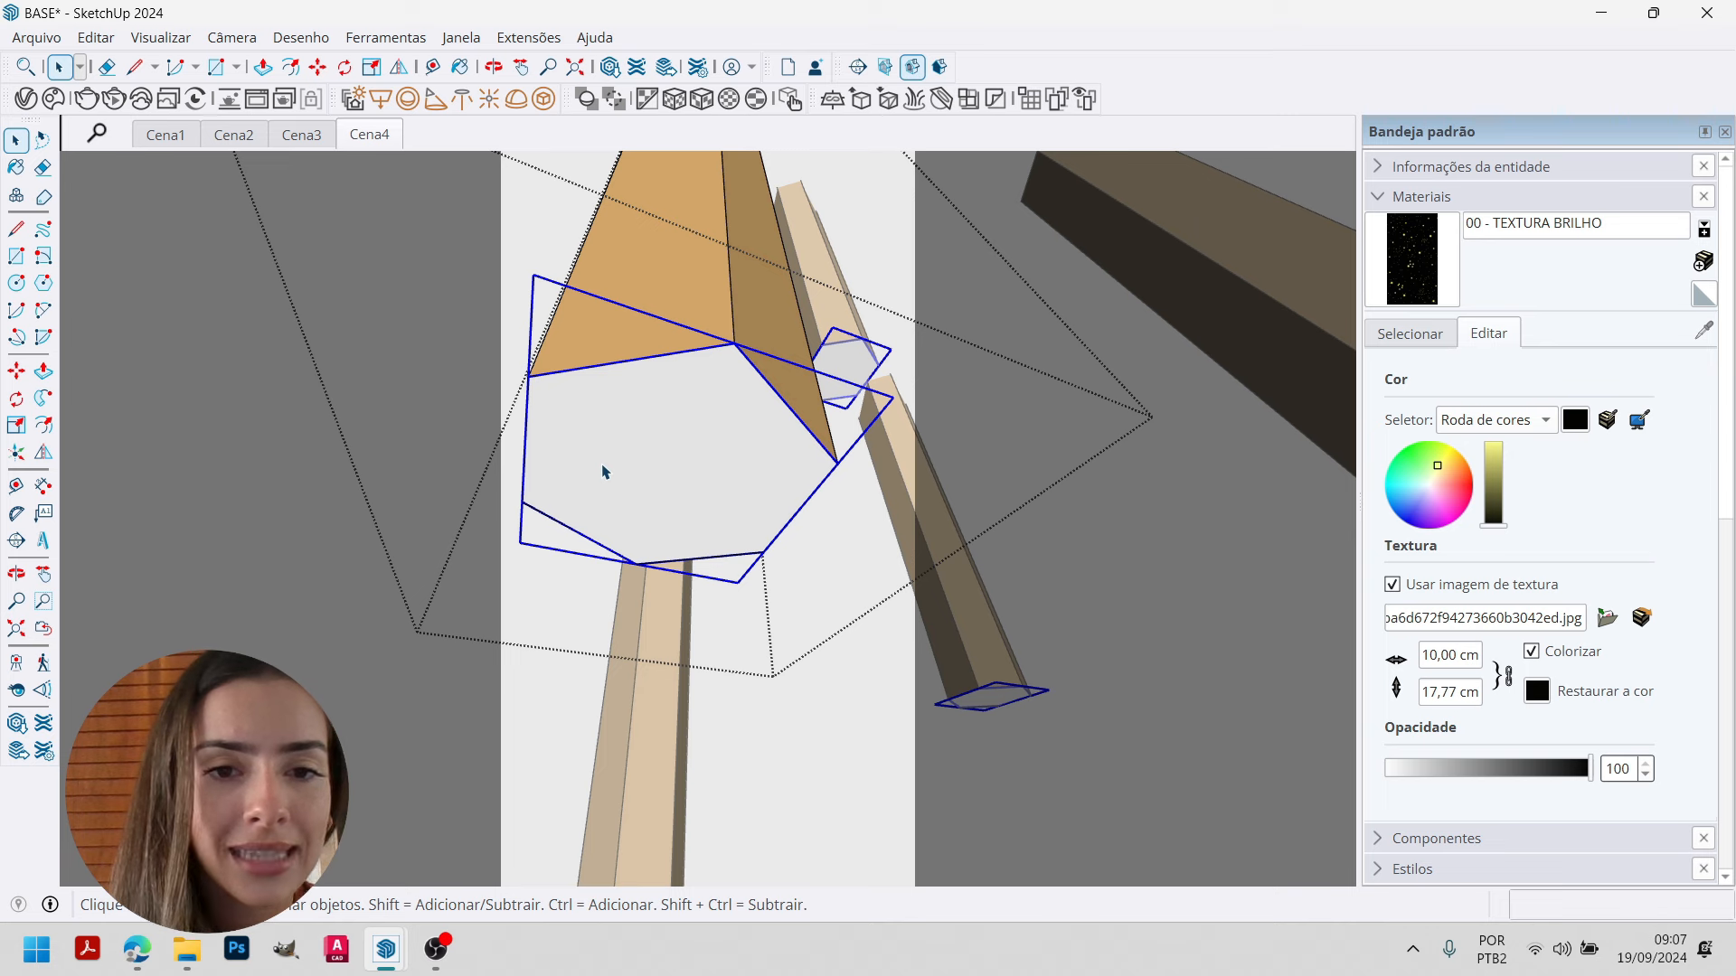
right_click(705, 418)
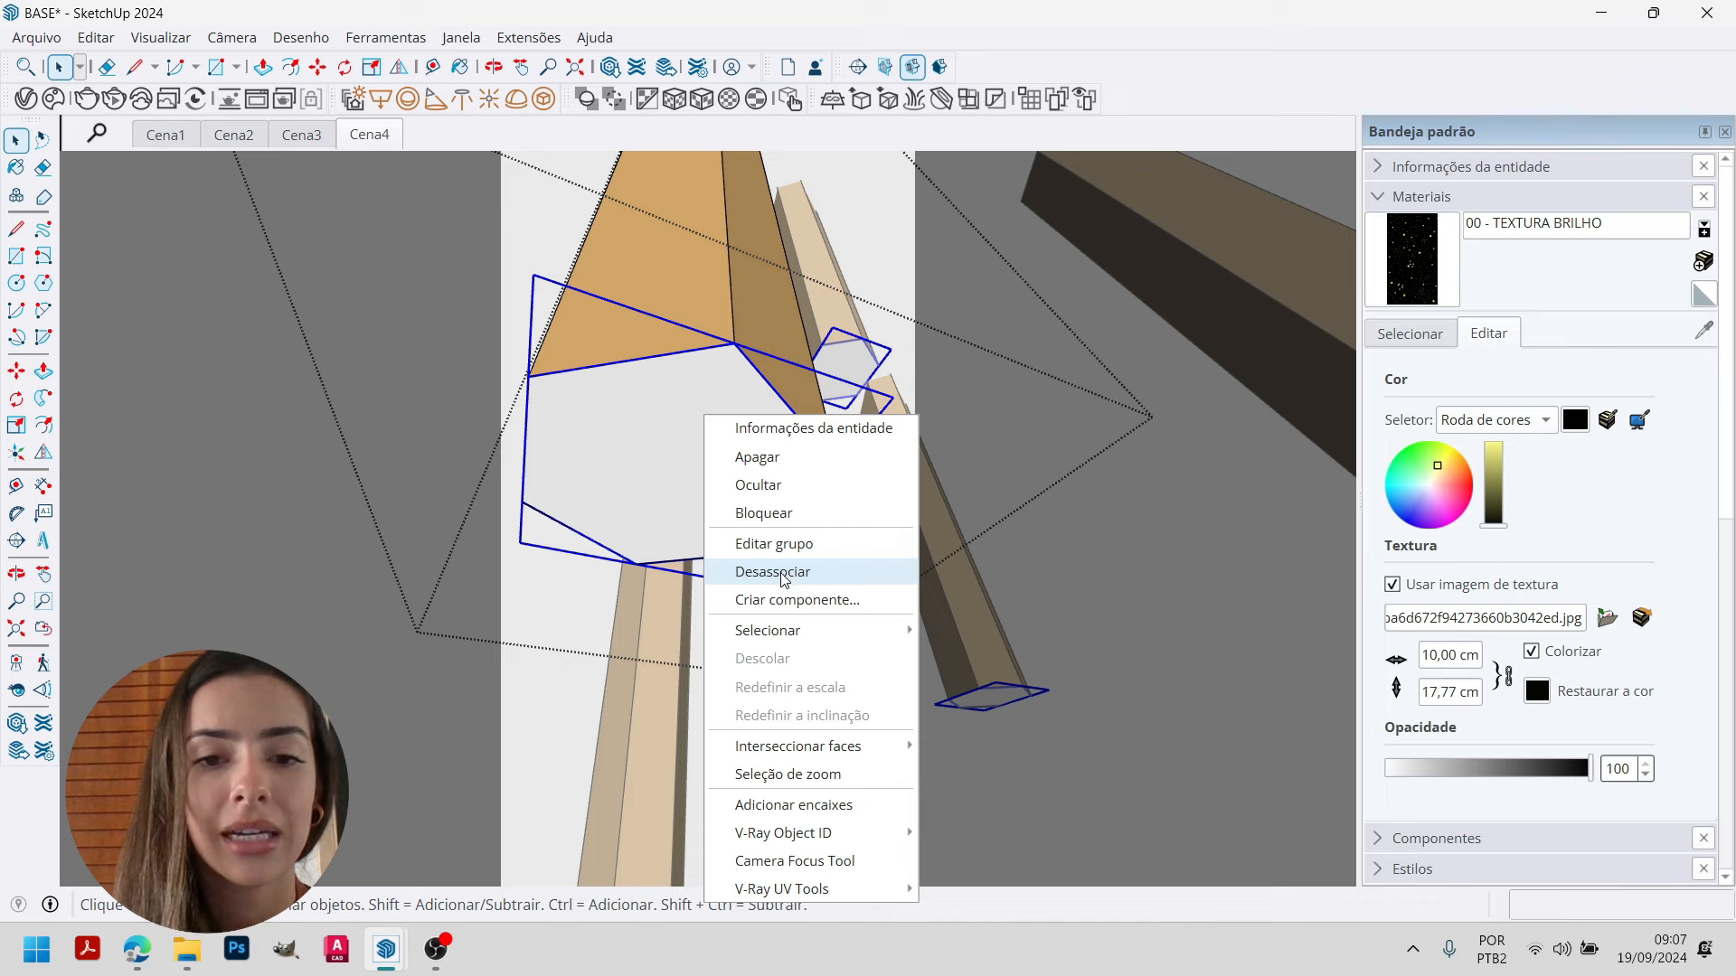
left_click(751, 579)
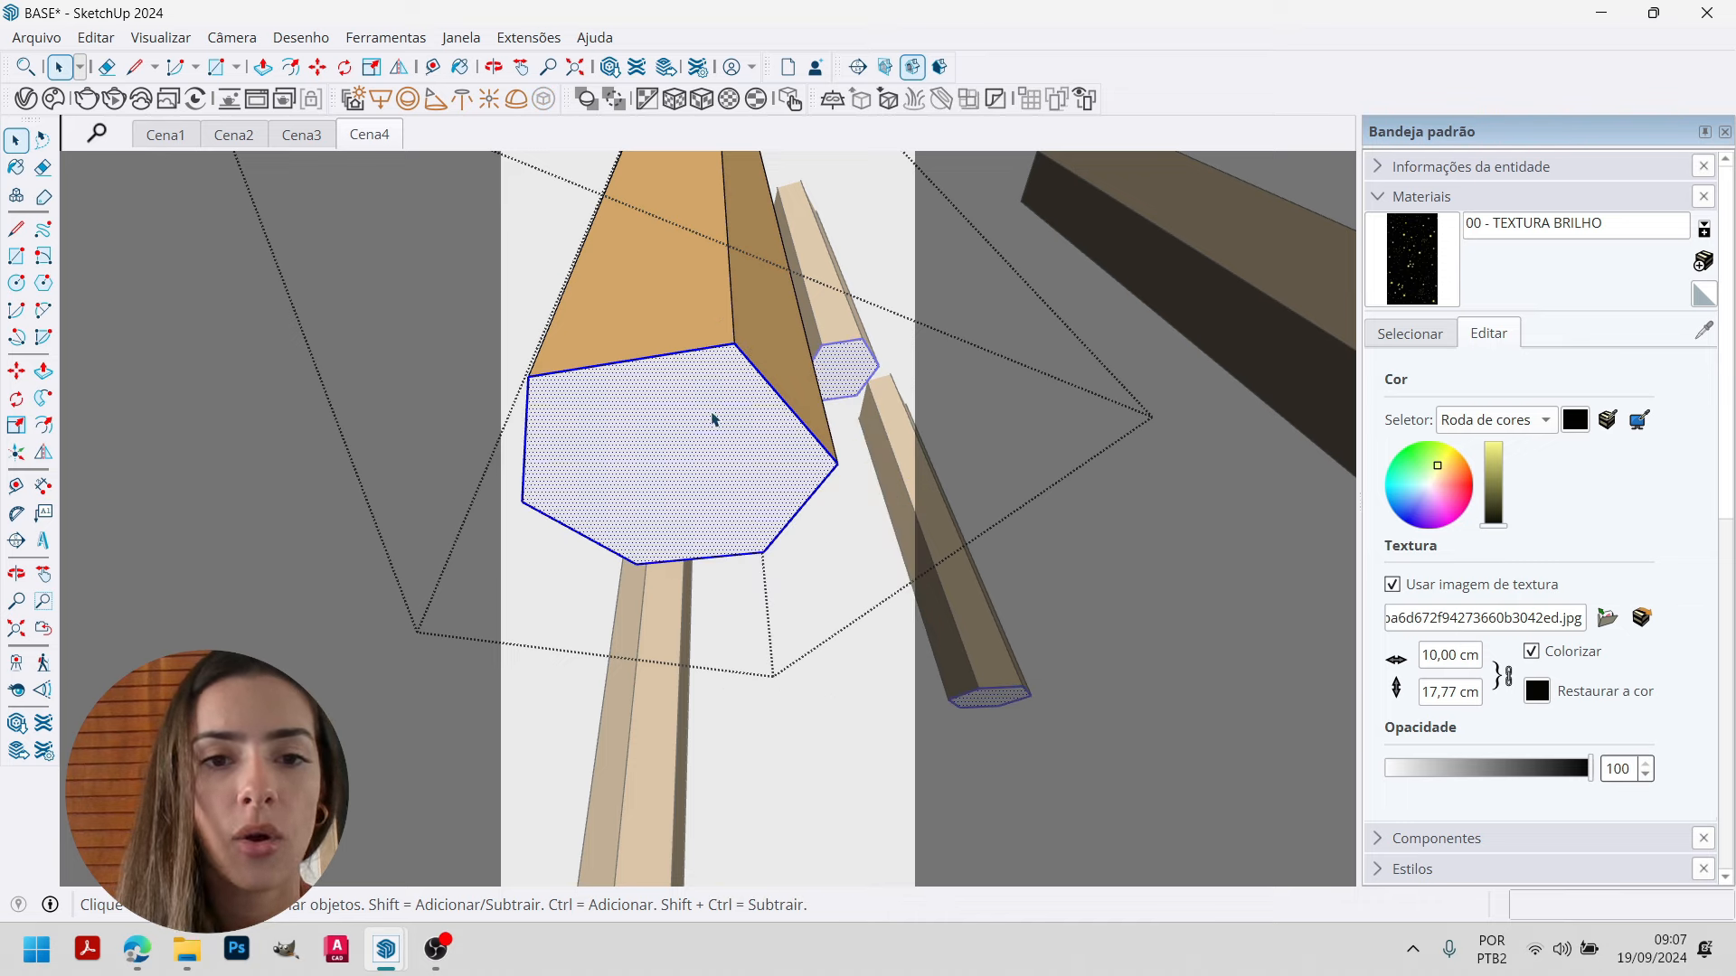
Compare the commands available for the tube's bottom face when it is selected alone and when selected together with its edges.
left_click(702, 292)
middle_click_drag(600, 310, 690, 415)
left_click(687, 431)
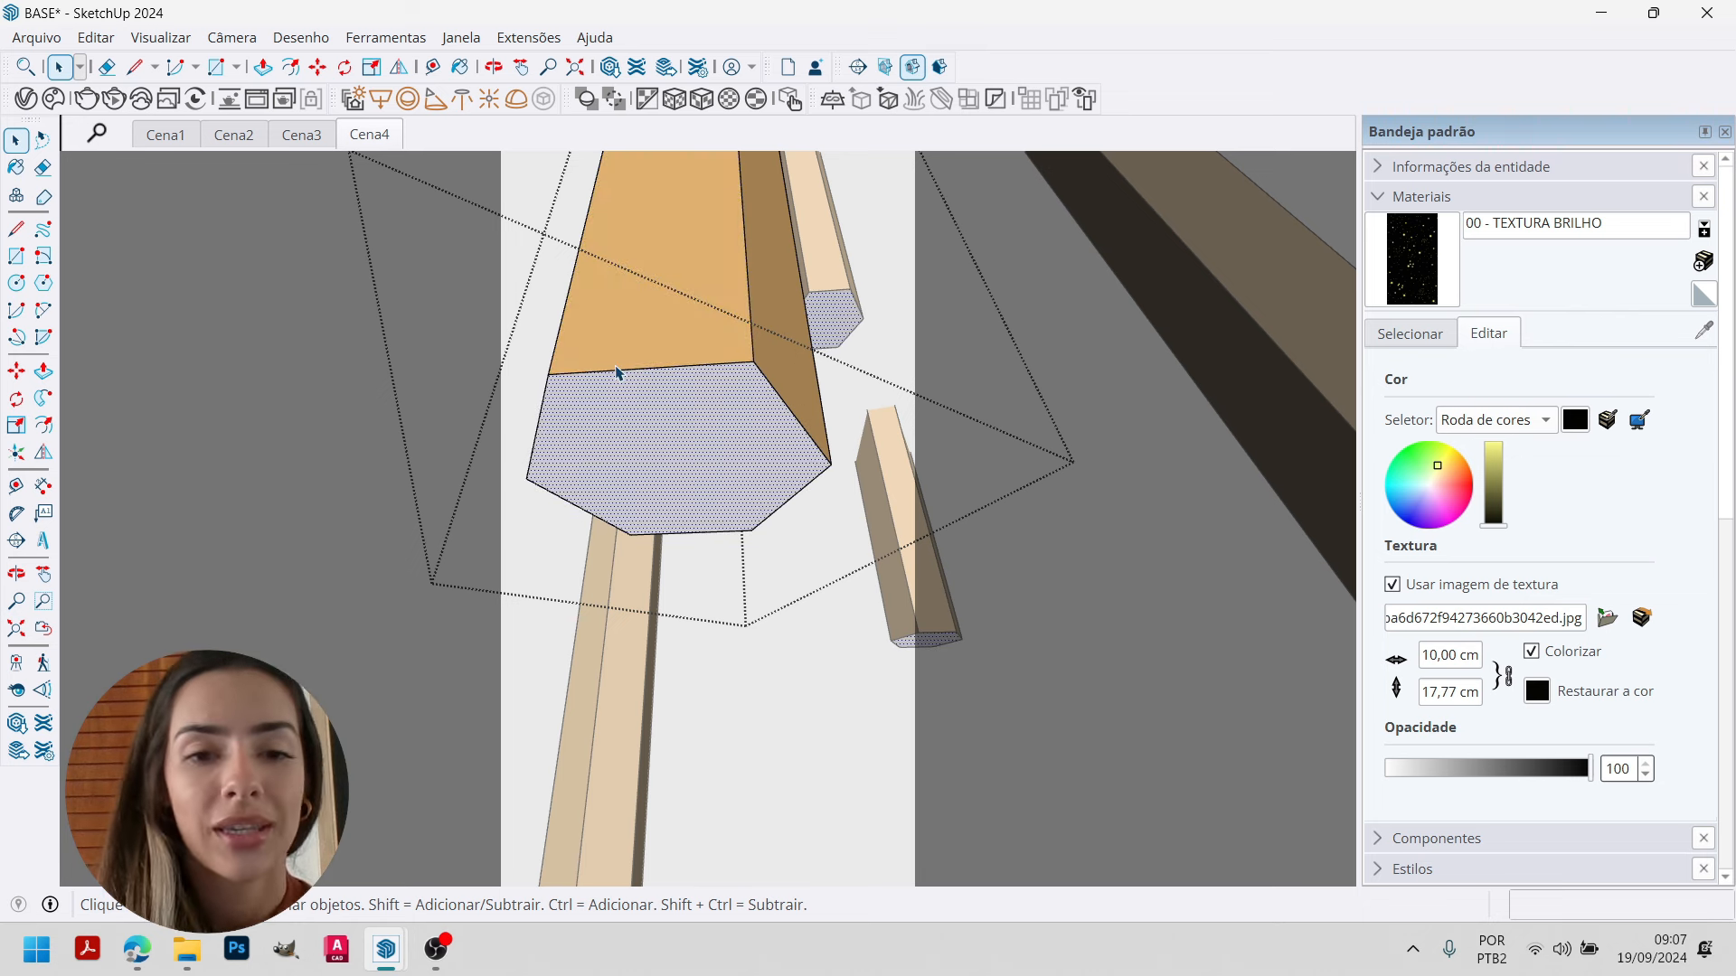
right_click(661, 434)
left_click(638, 417)
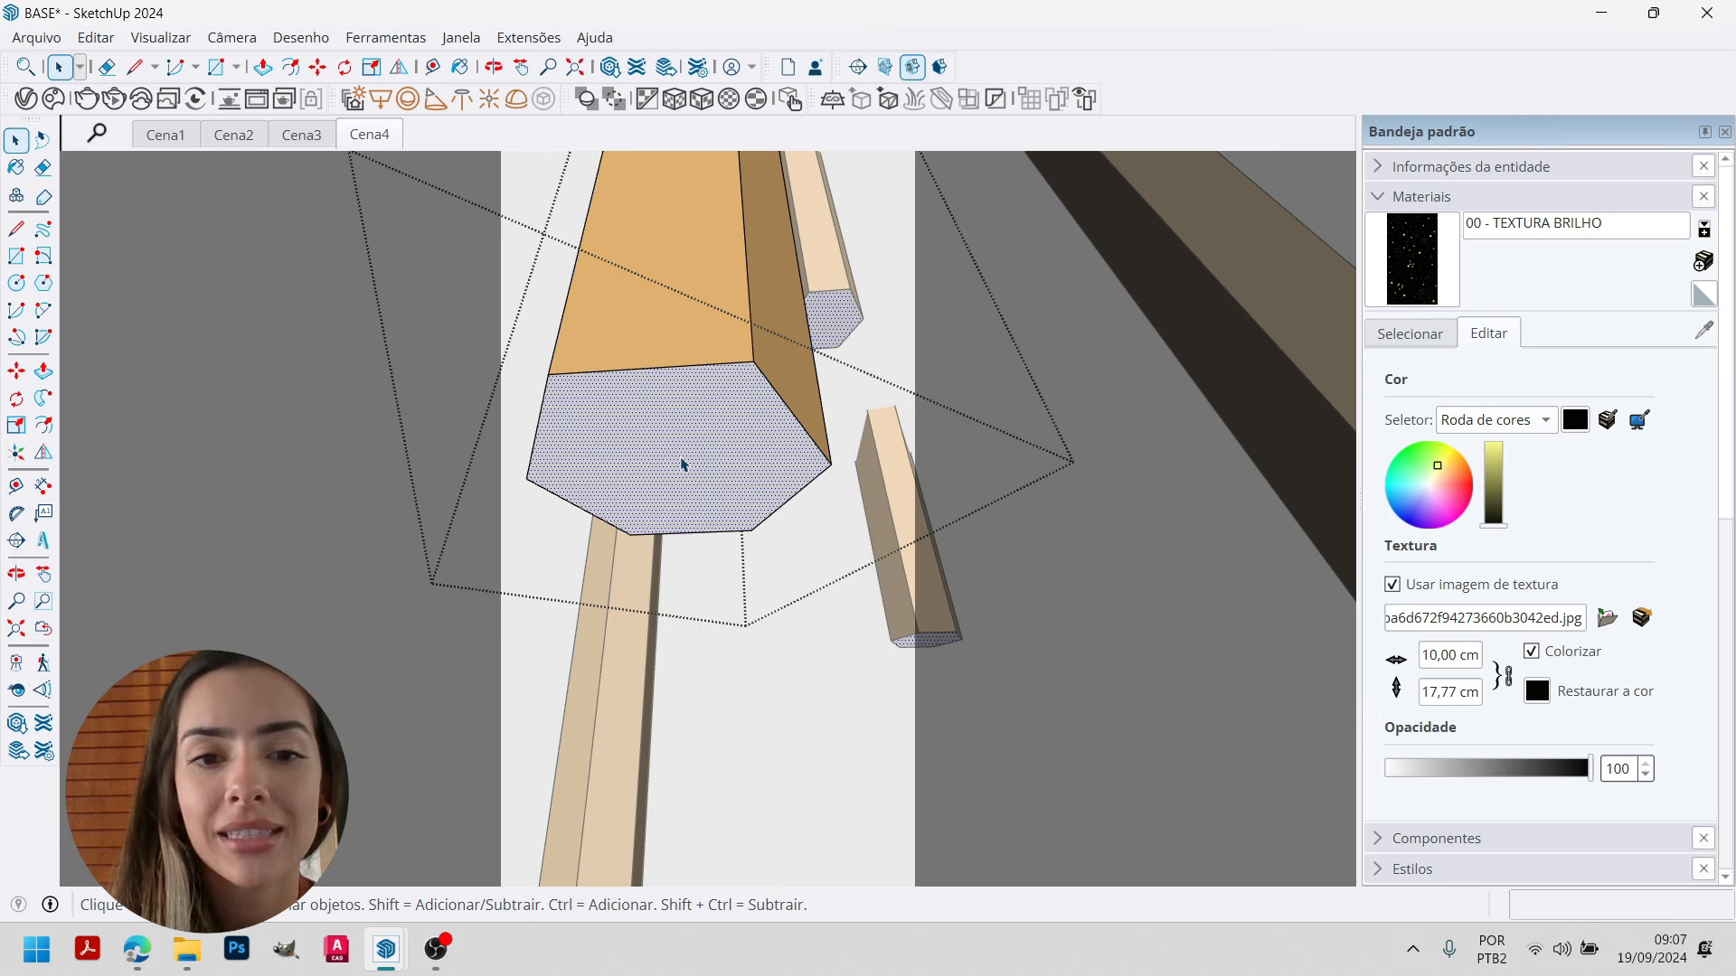
double_click(665, 434)
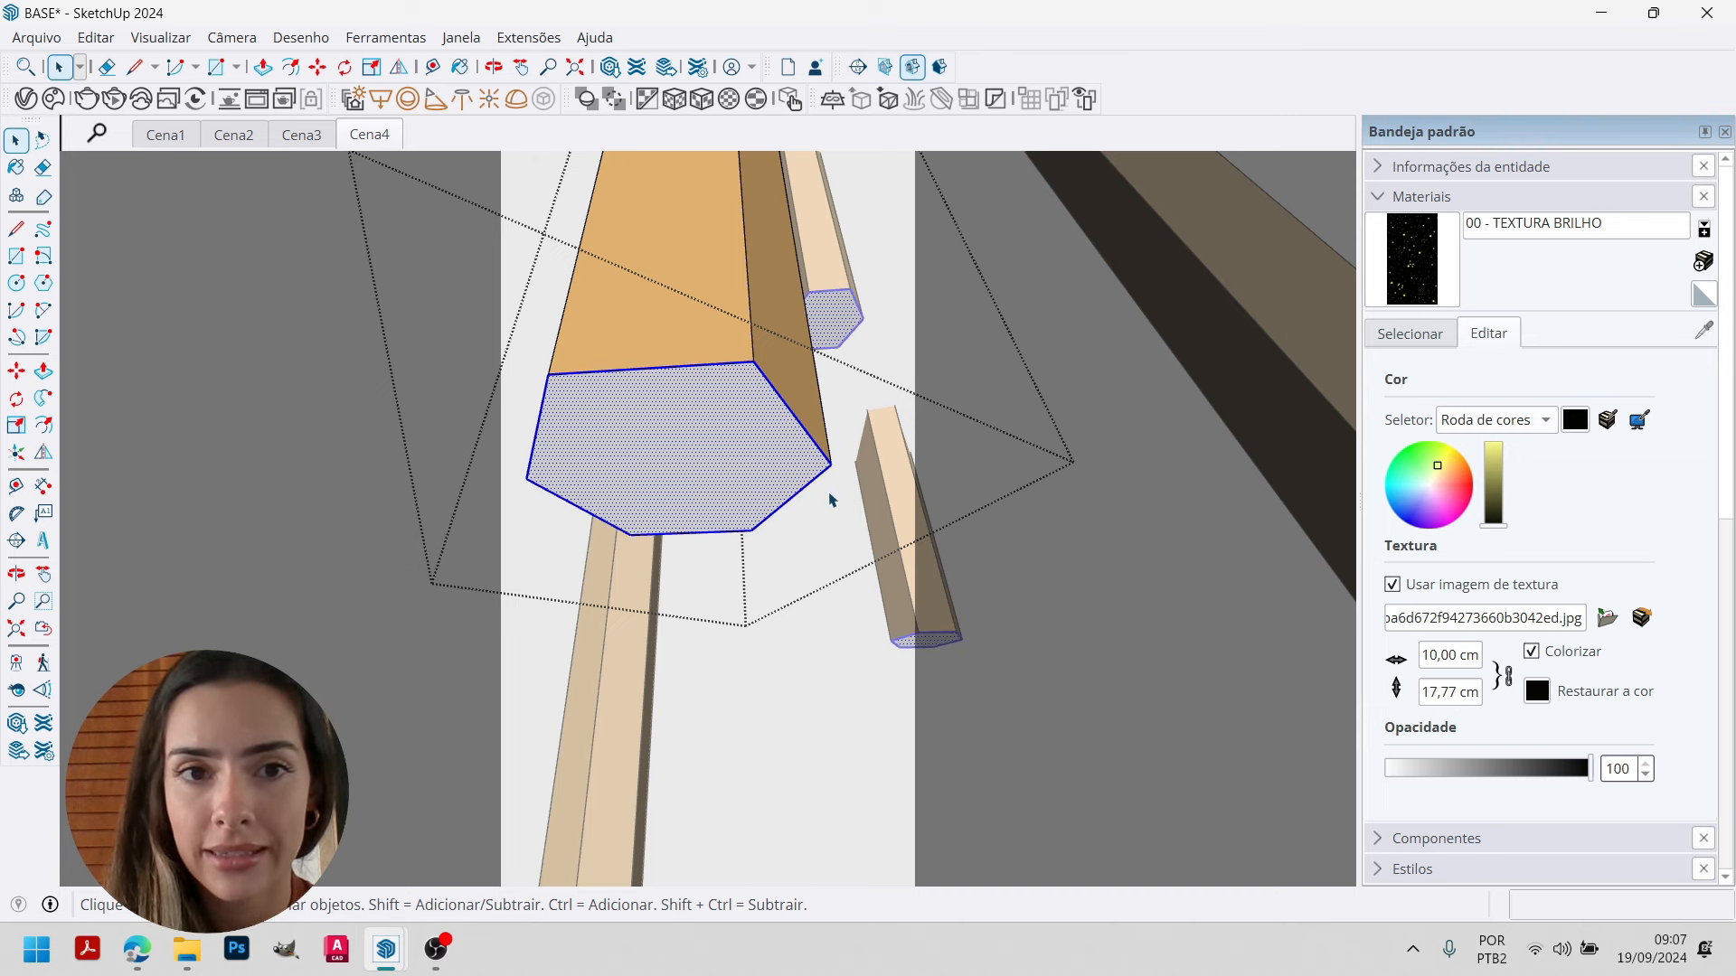
left_click(708, 455)
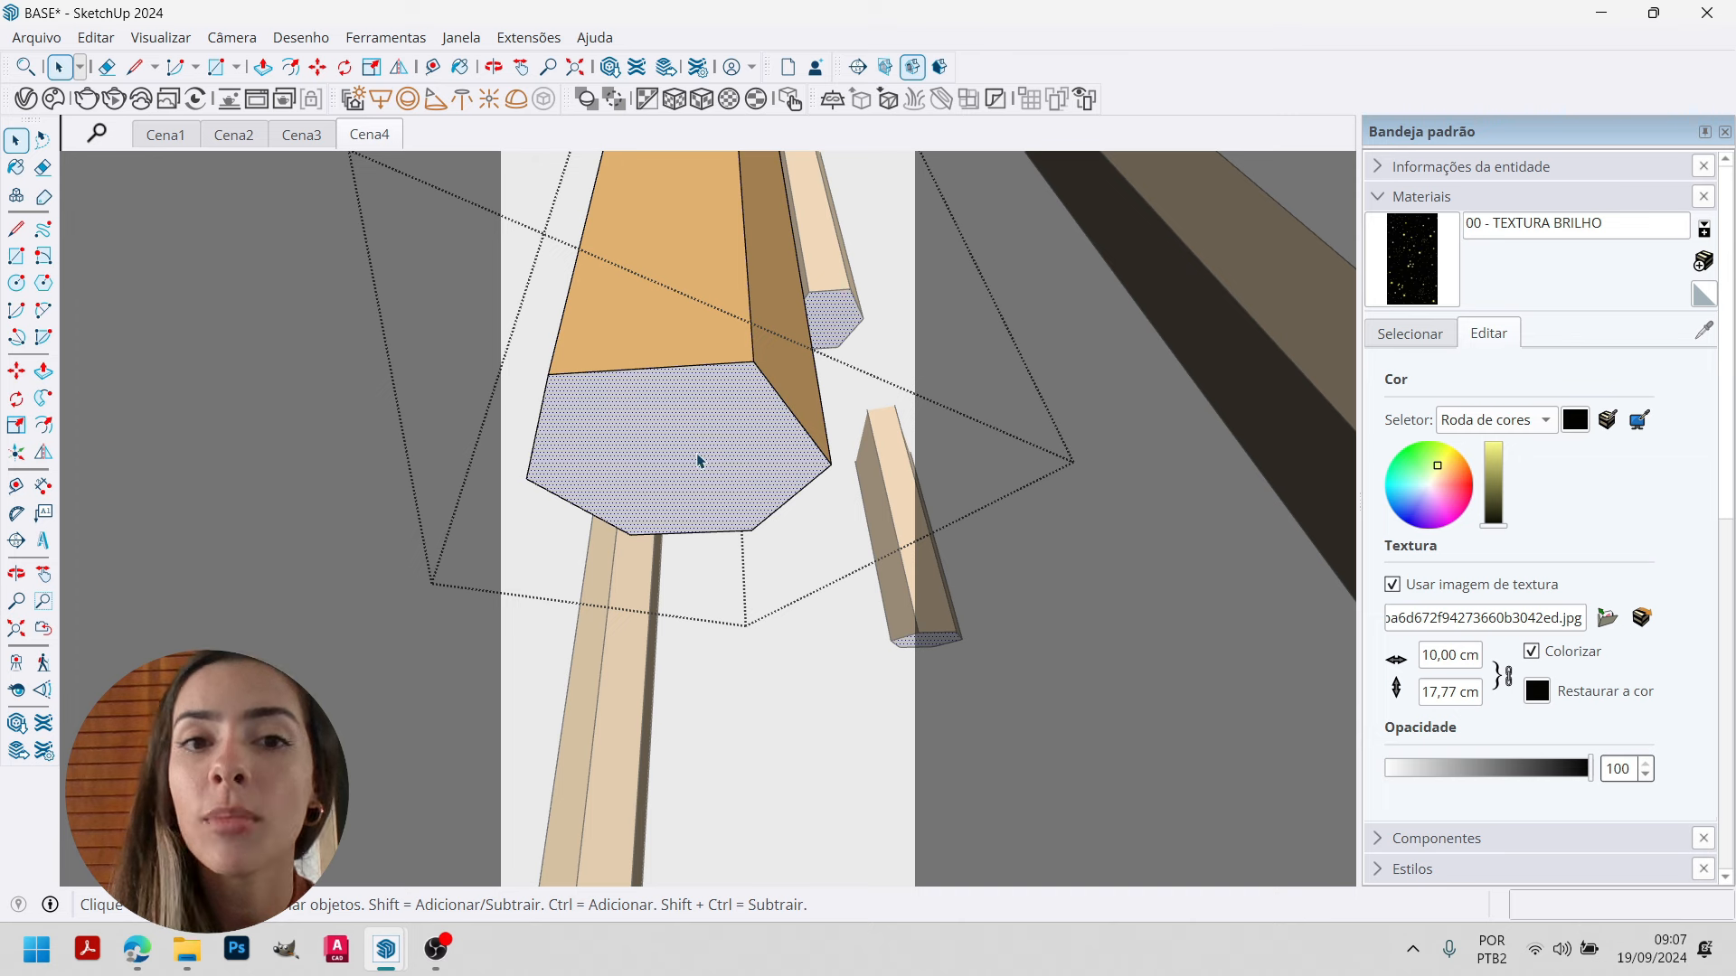
double_click(660, 417)
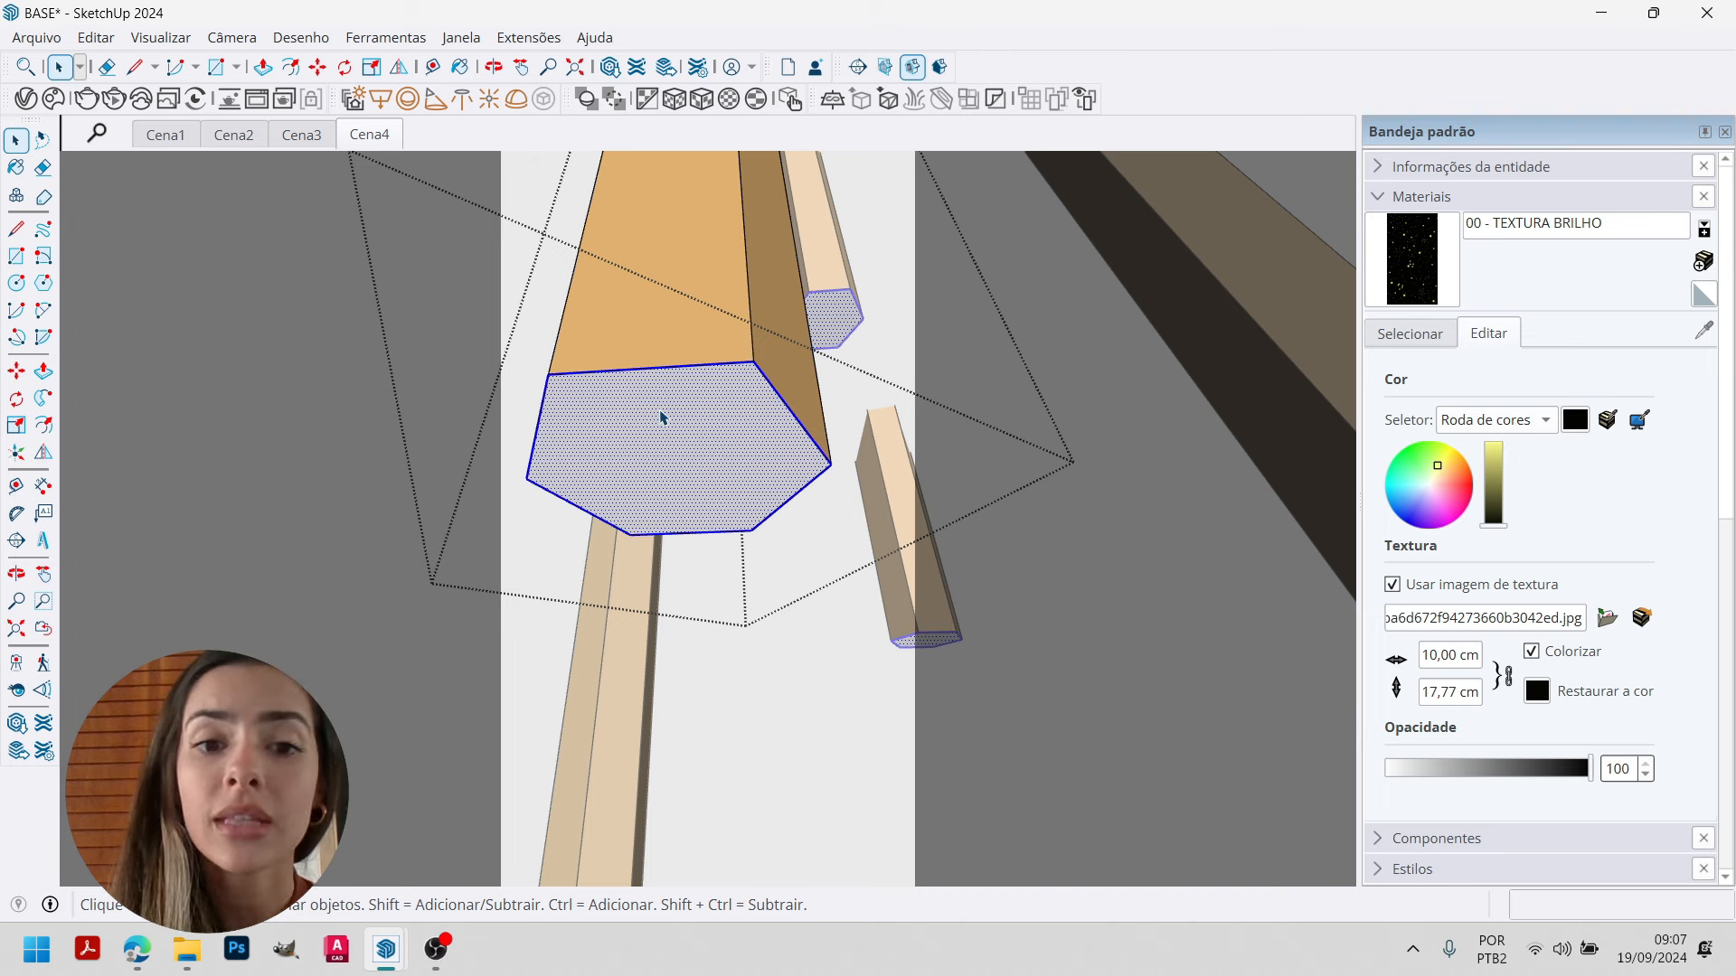
right_click(661, 418)
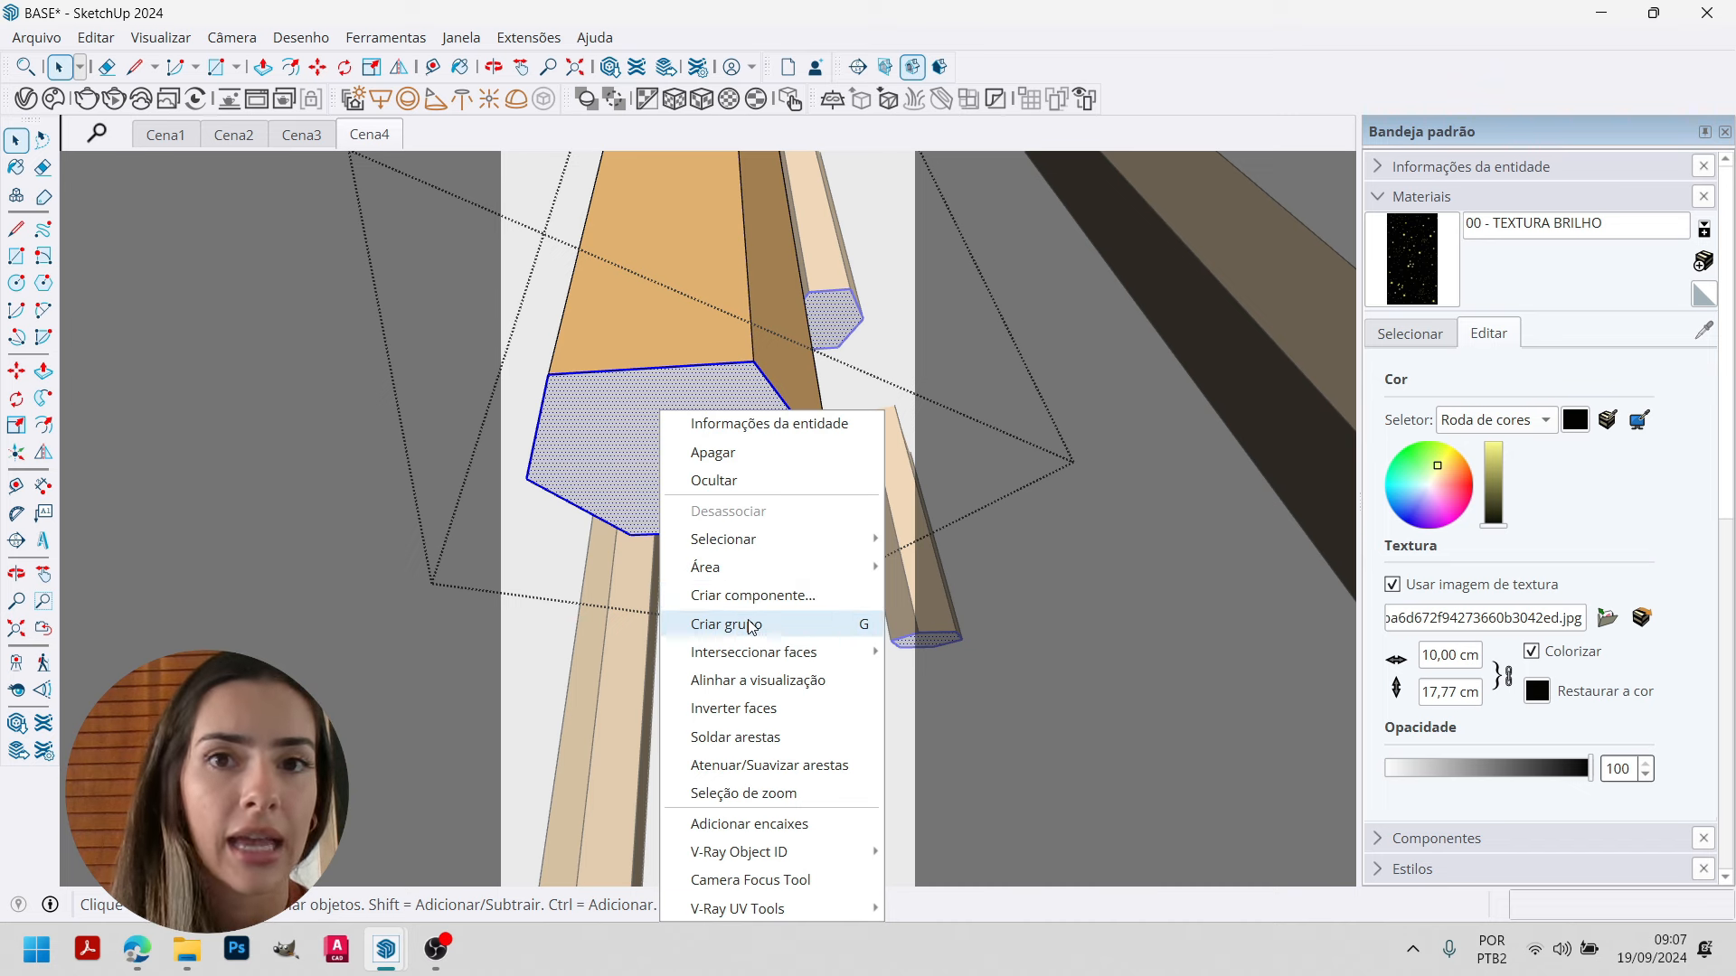
left_click(633, 459)
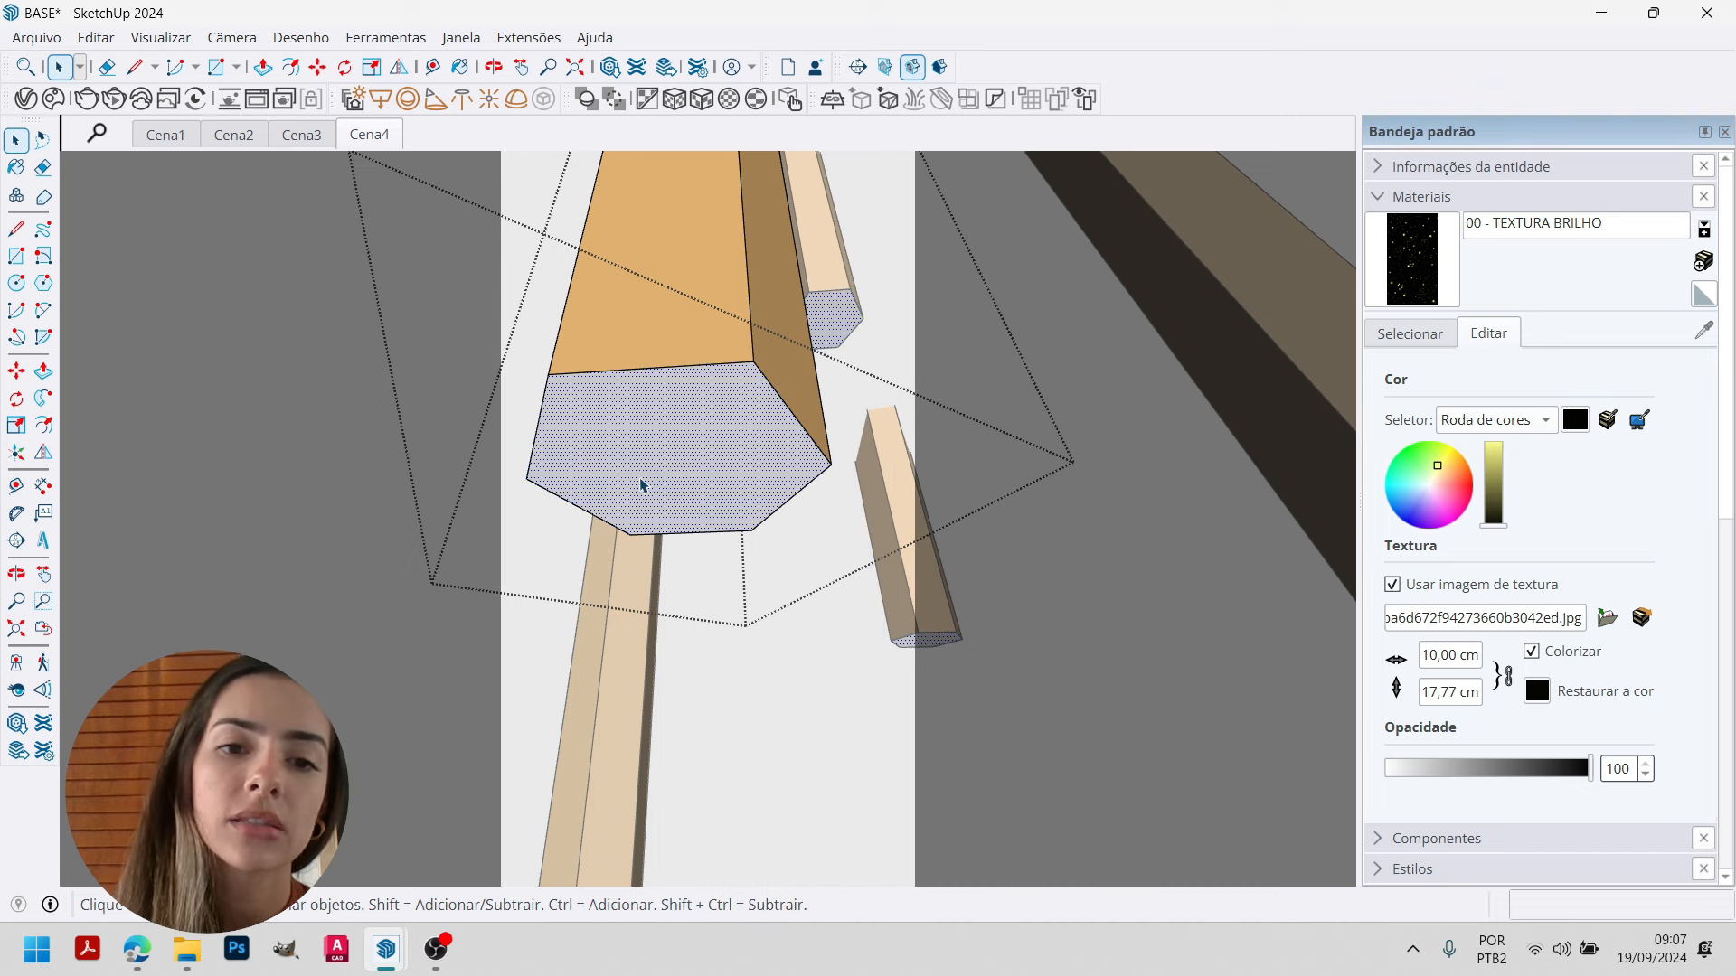
right_click(663, 423)
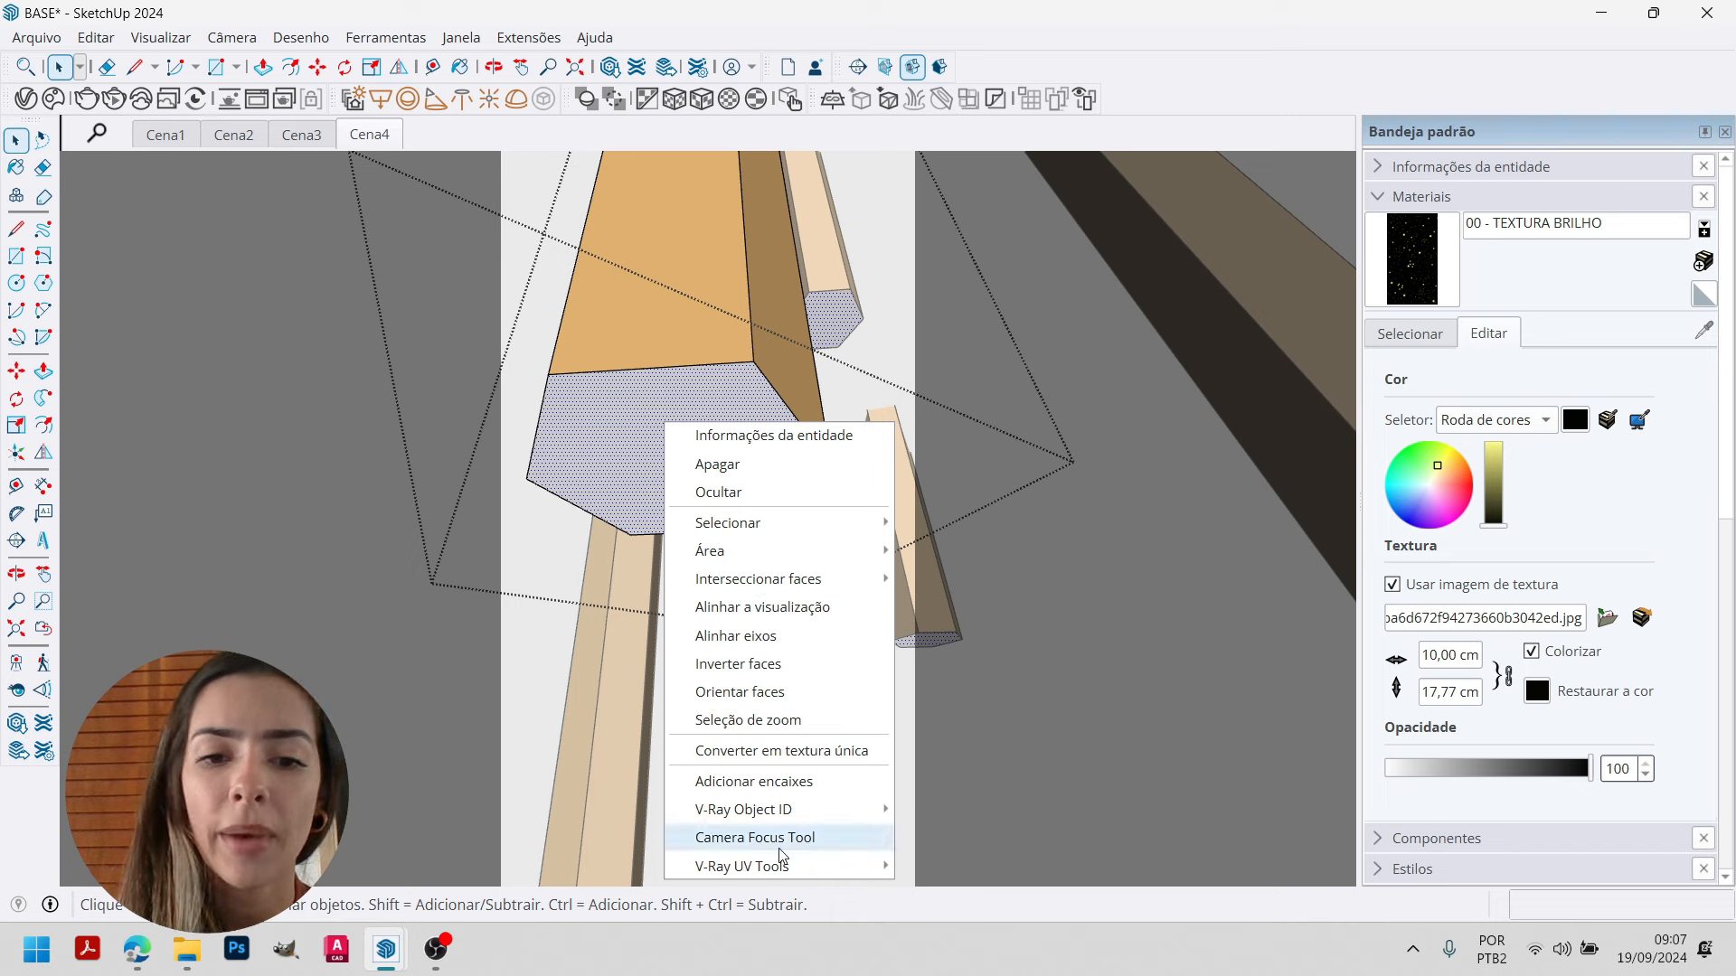
left_click(630, 476)
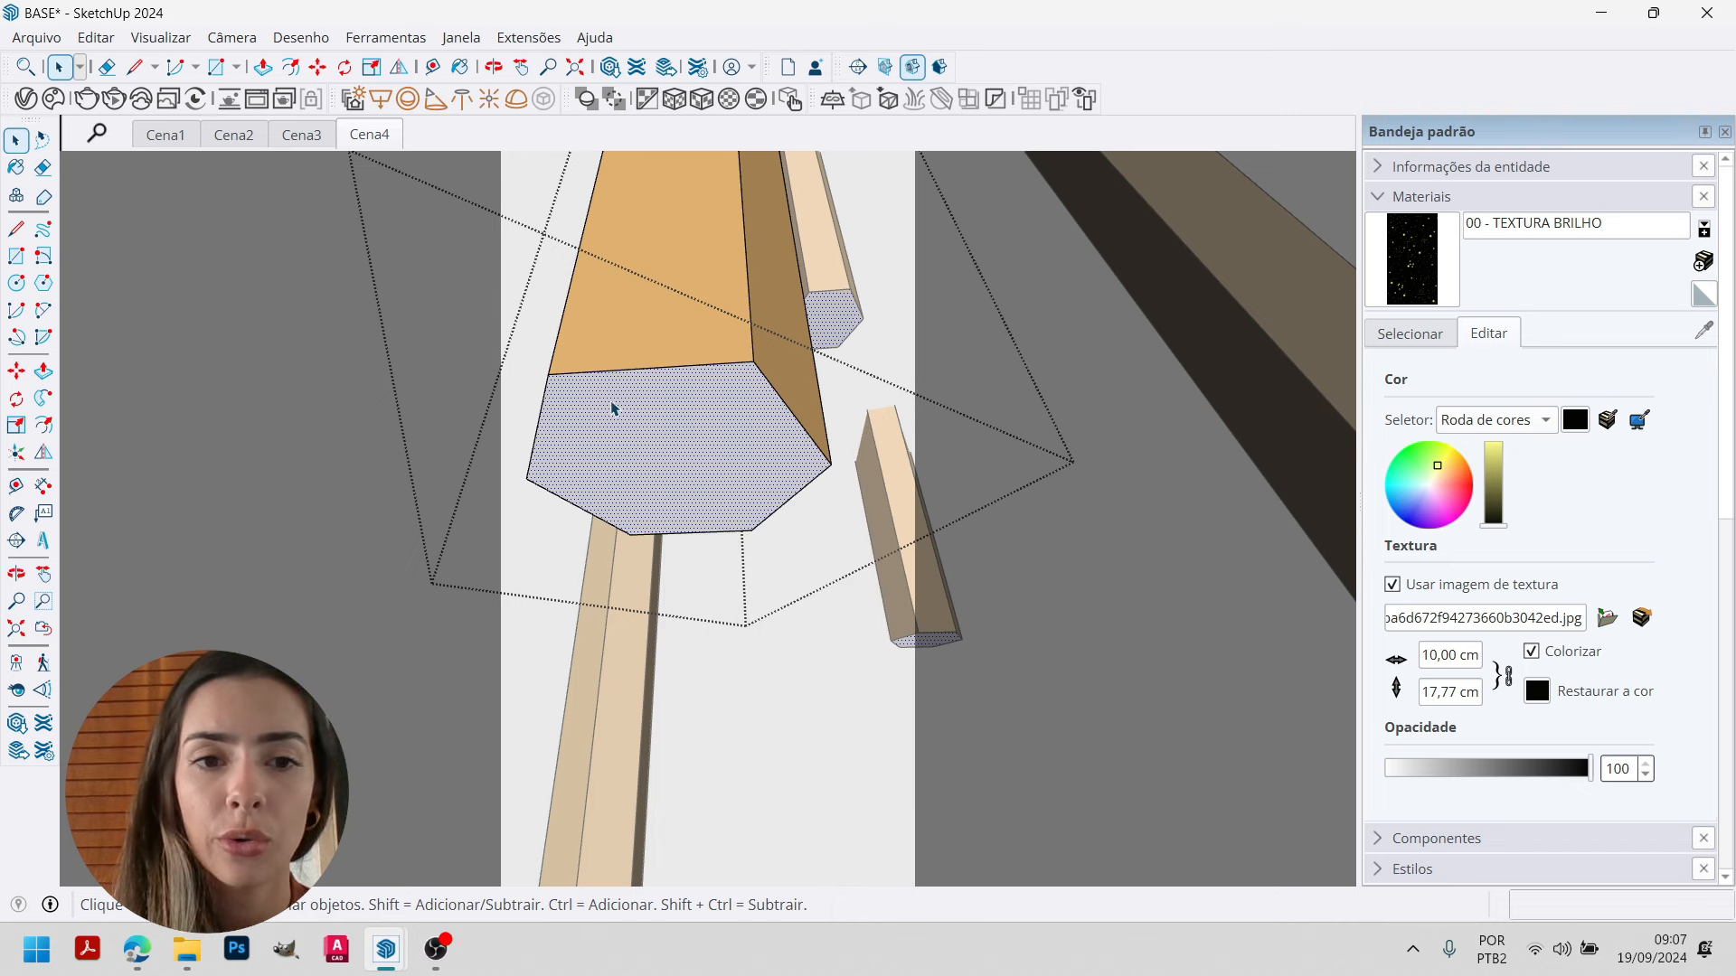
Look up the shortcut assigned to the Criar grupo function in the SketchUp preferences and close the dialog.
left_click(461, 38)
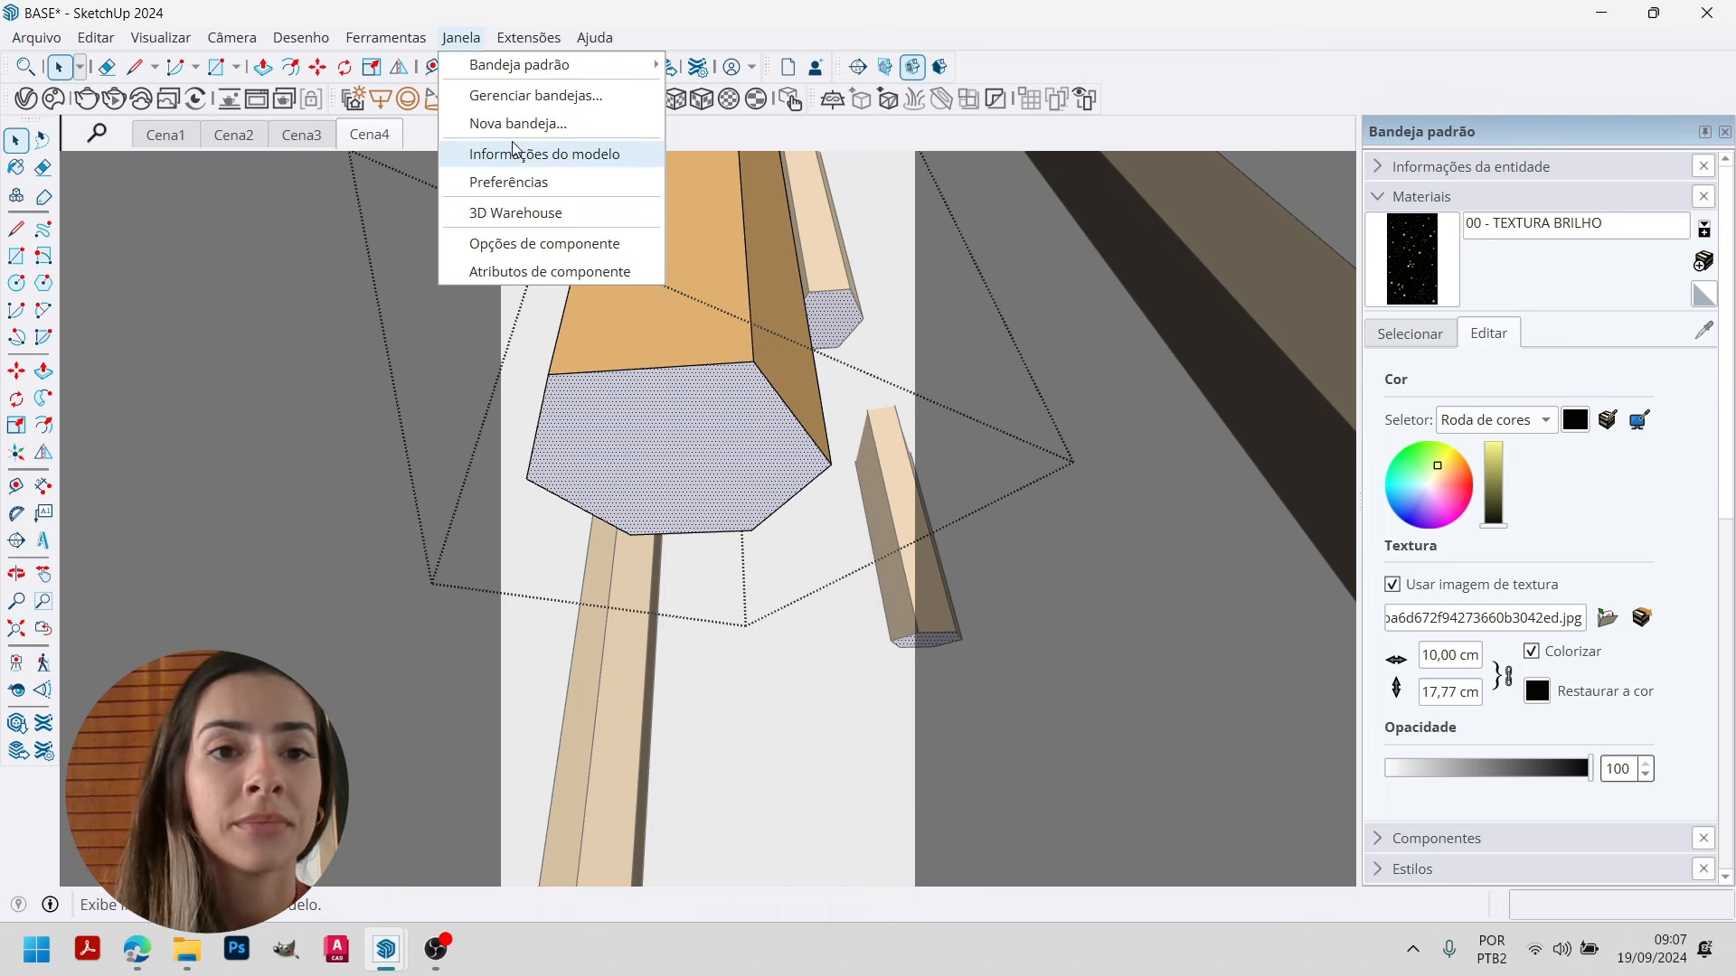
left_click(509, 182)
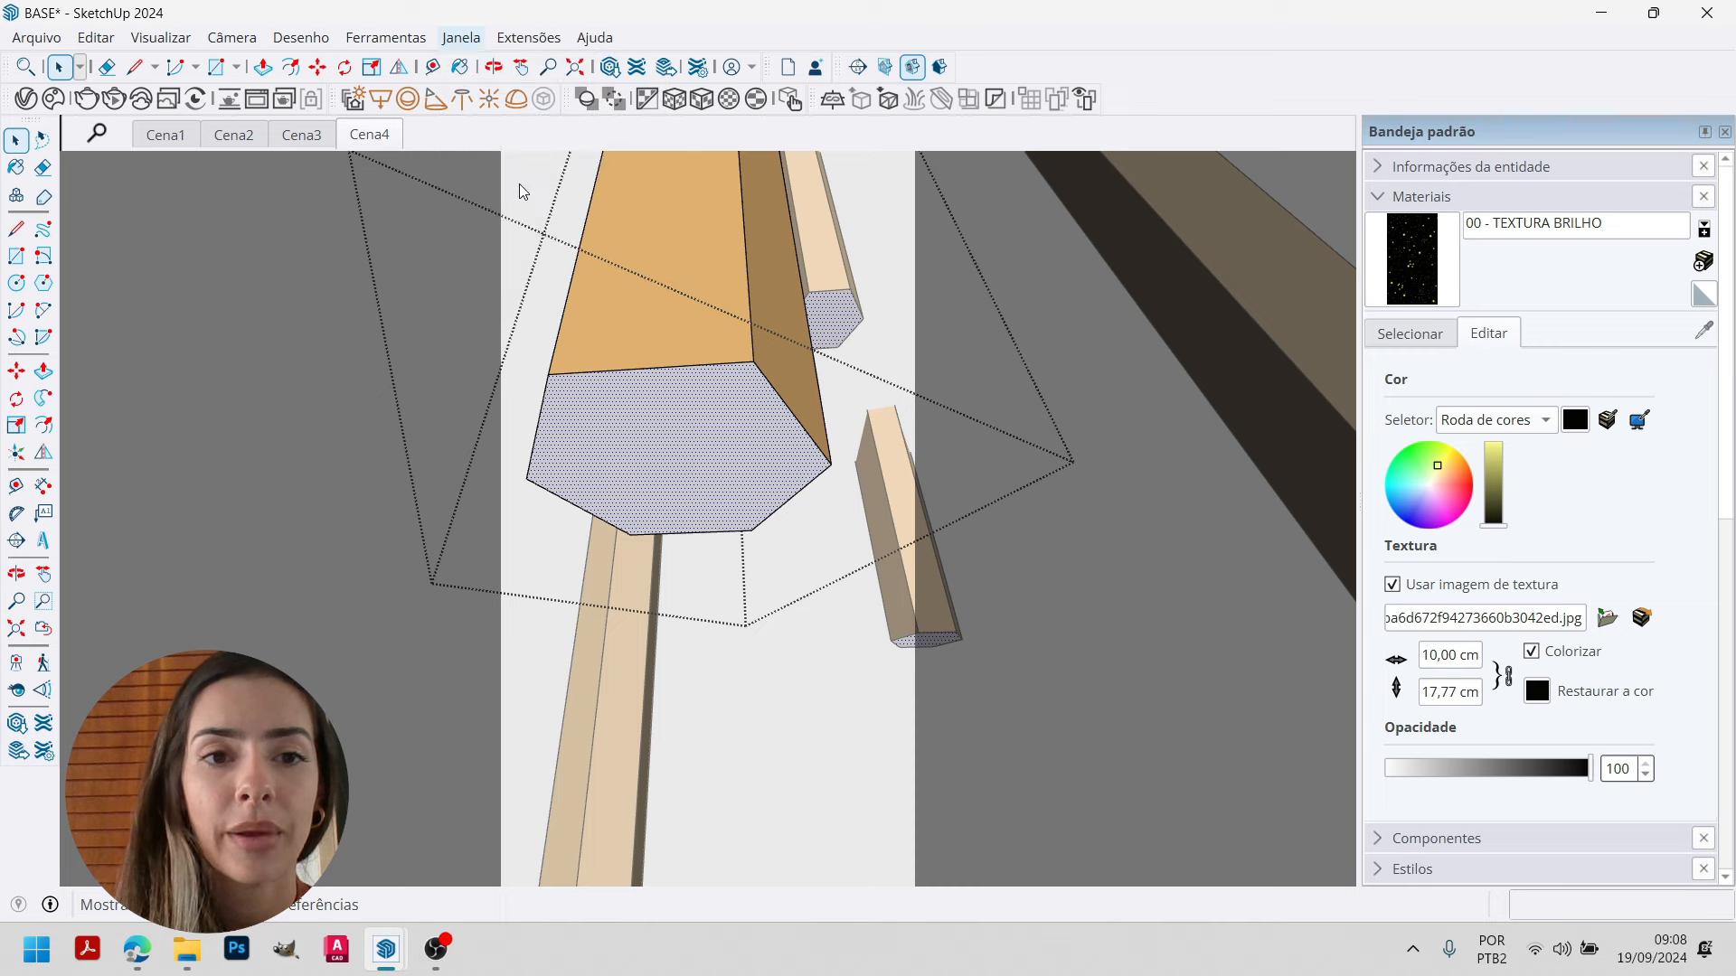
left_click(759, 229)
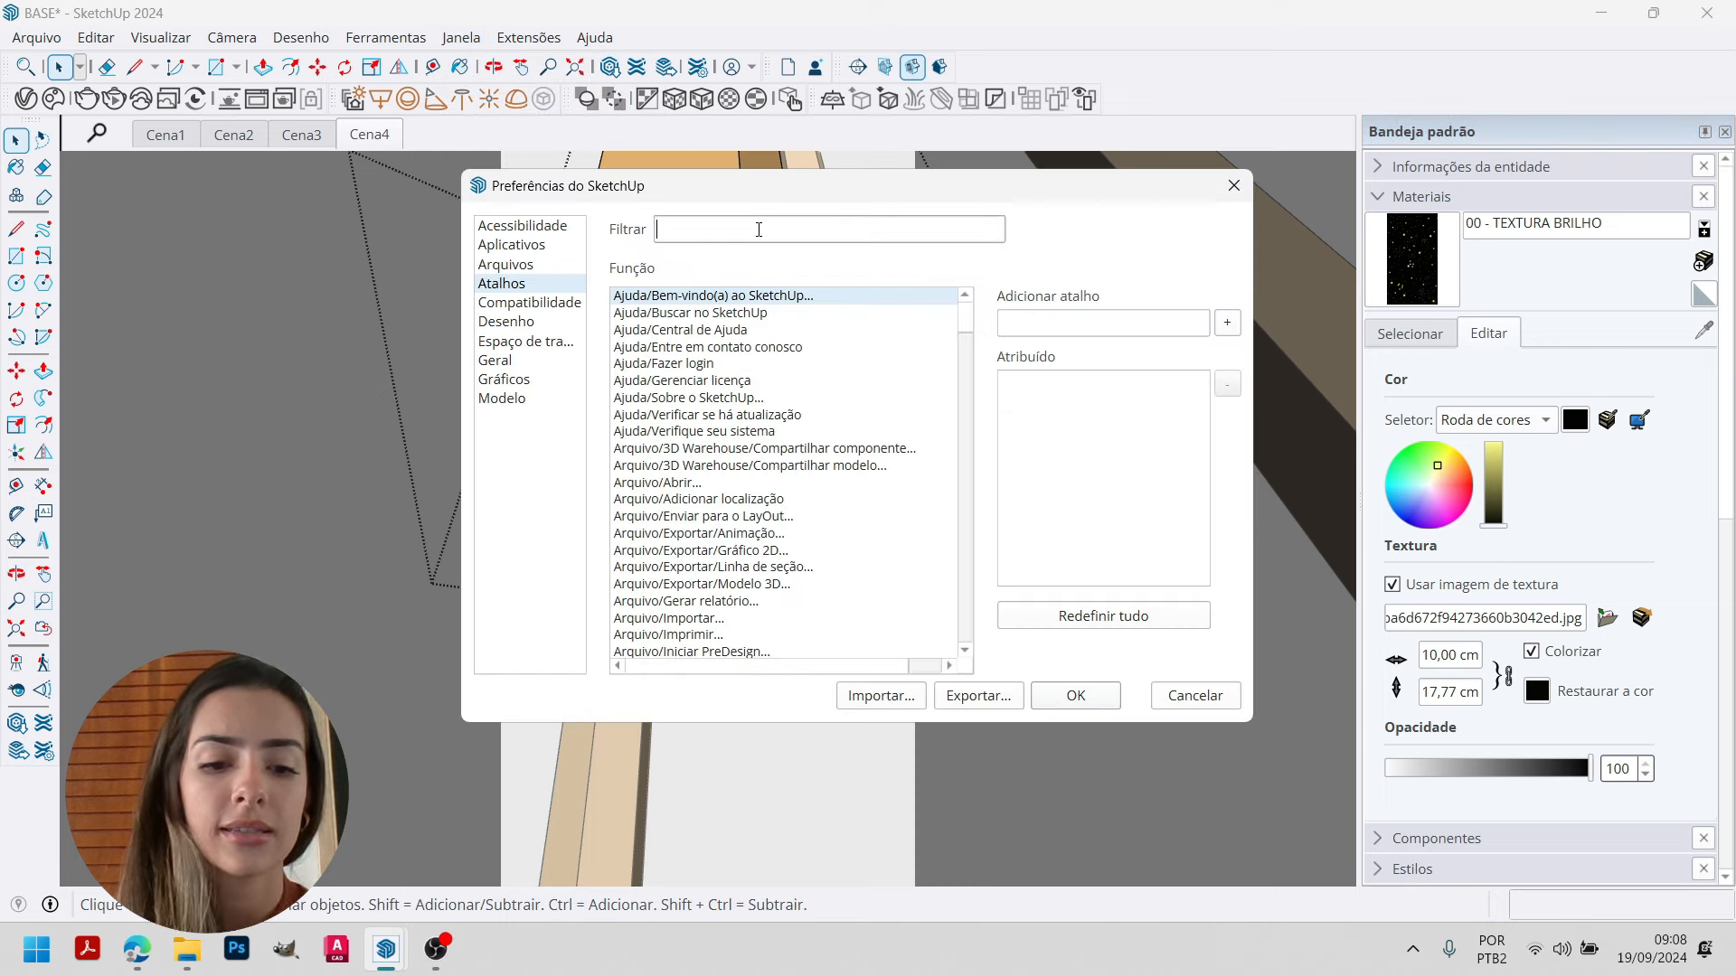
type("criar gr")
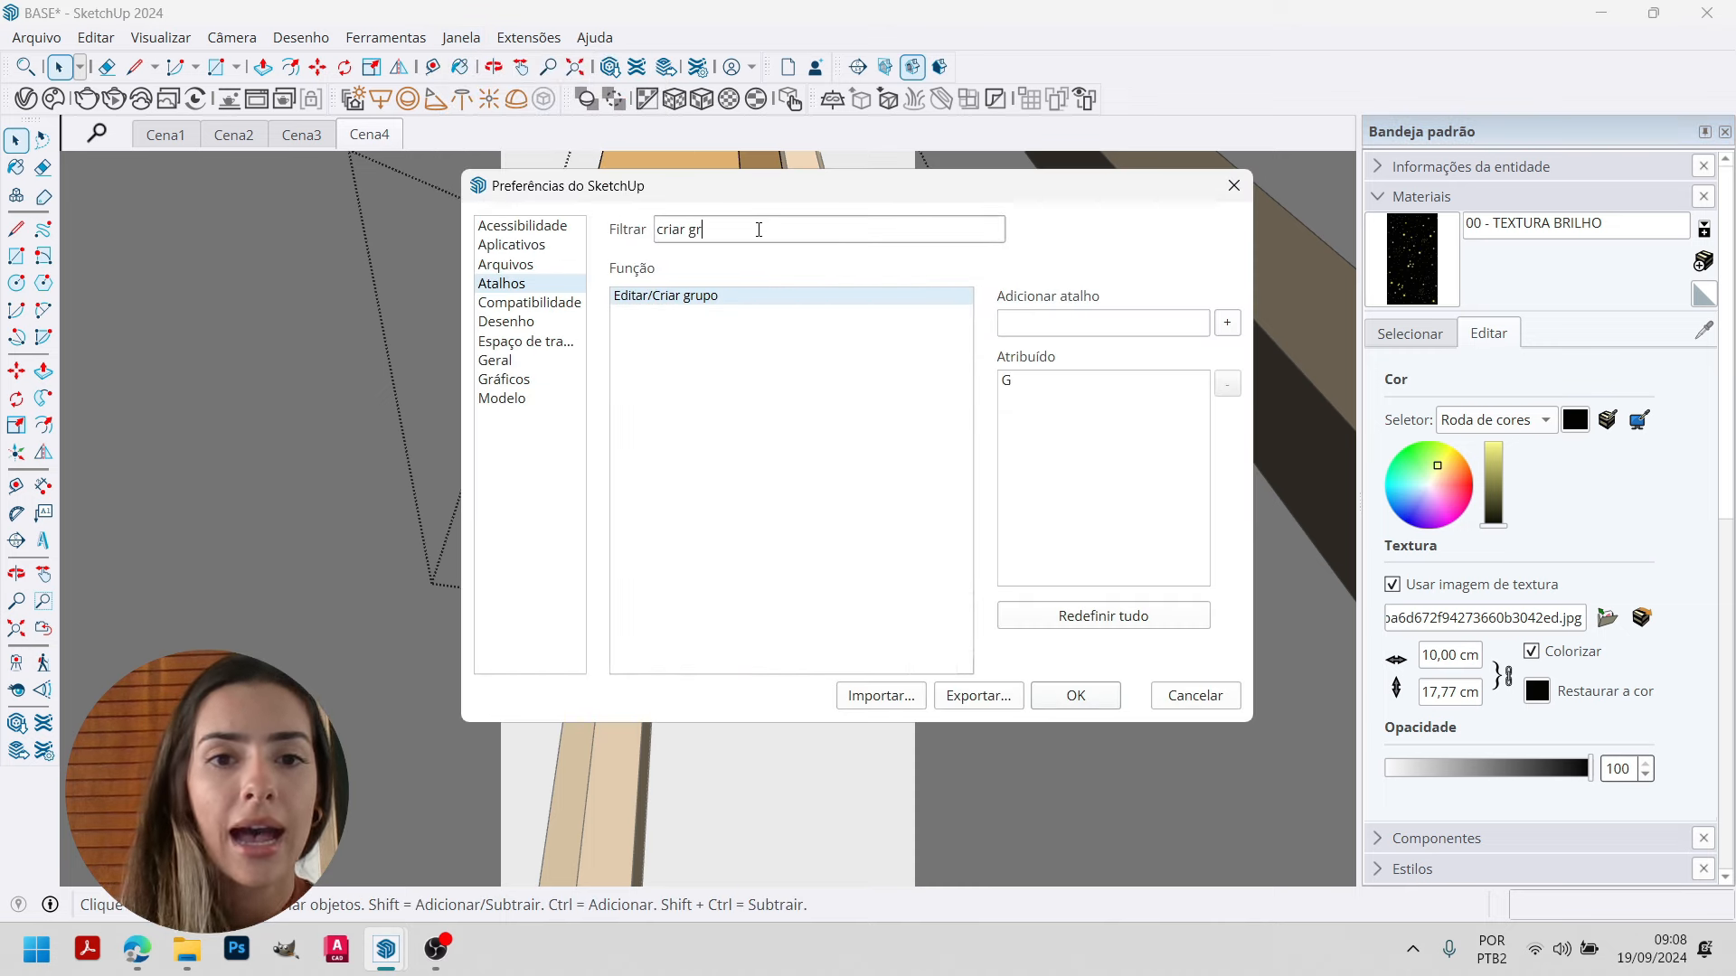
left_click(707, 309)
left_click(1111, 324)
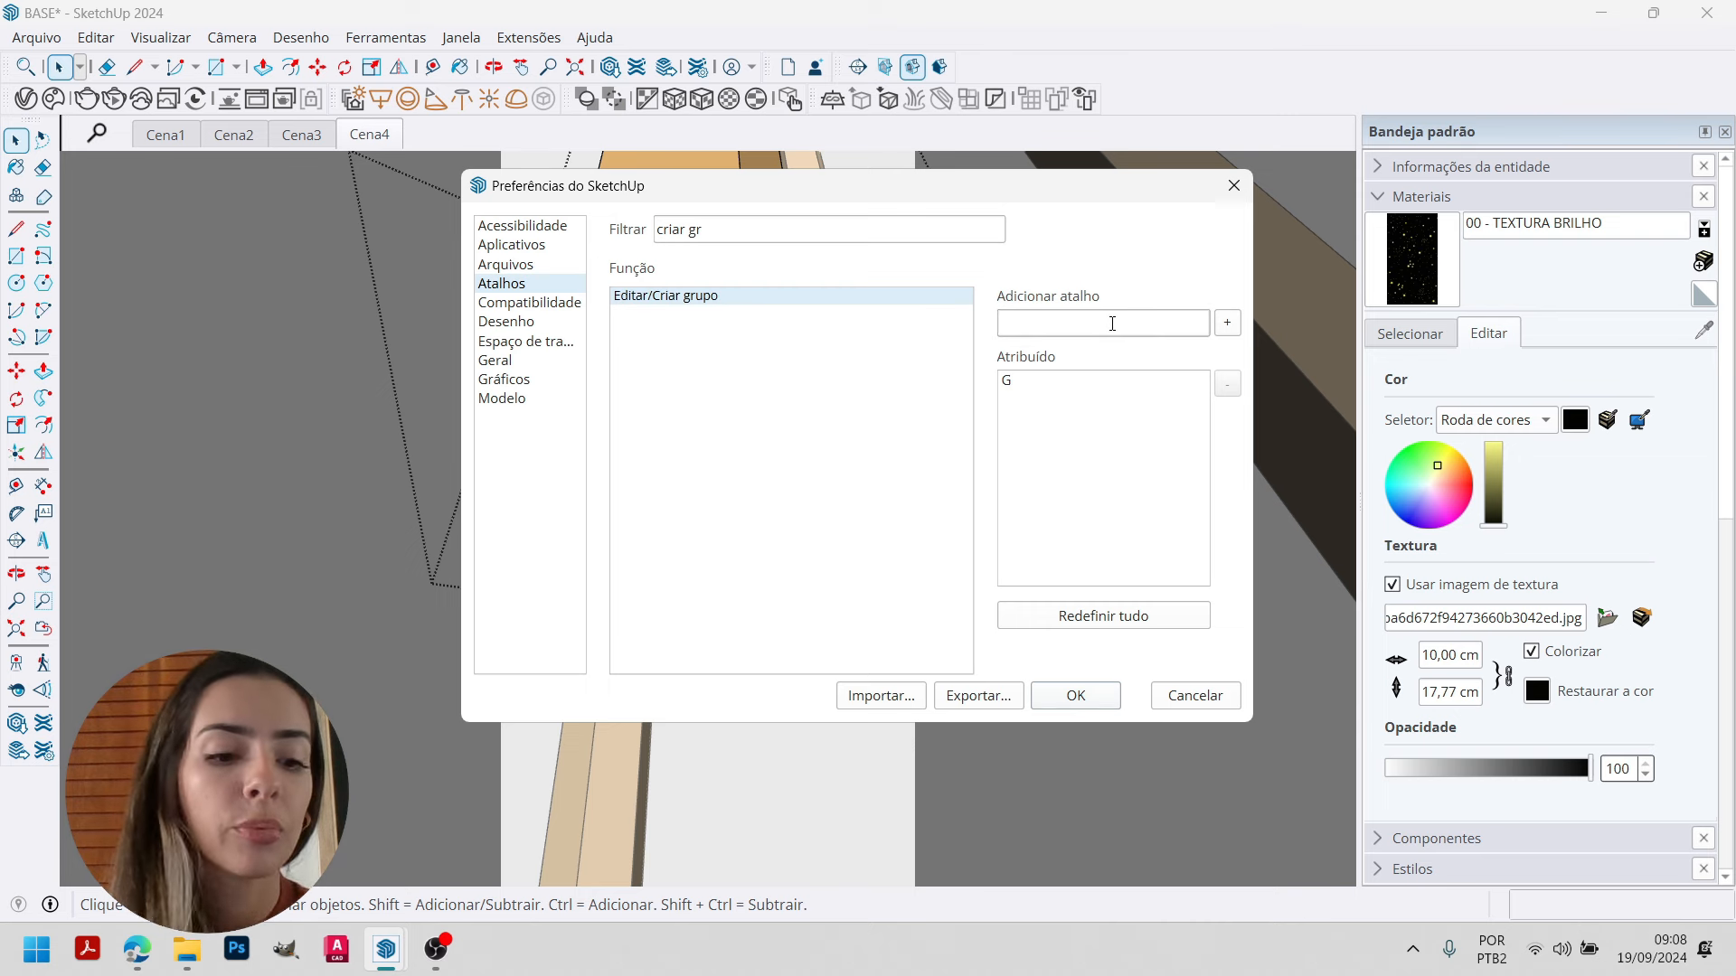
key("Caps_Lock")
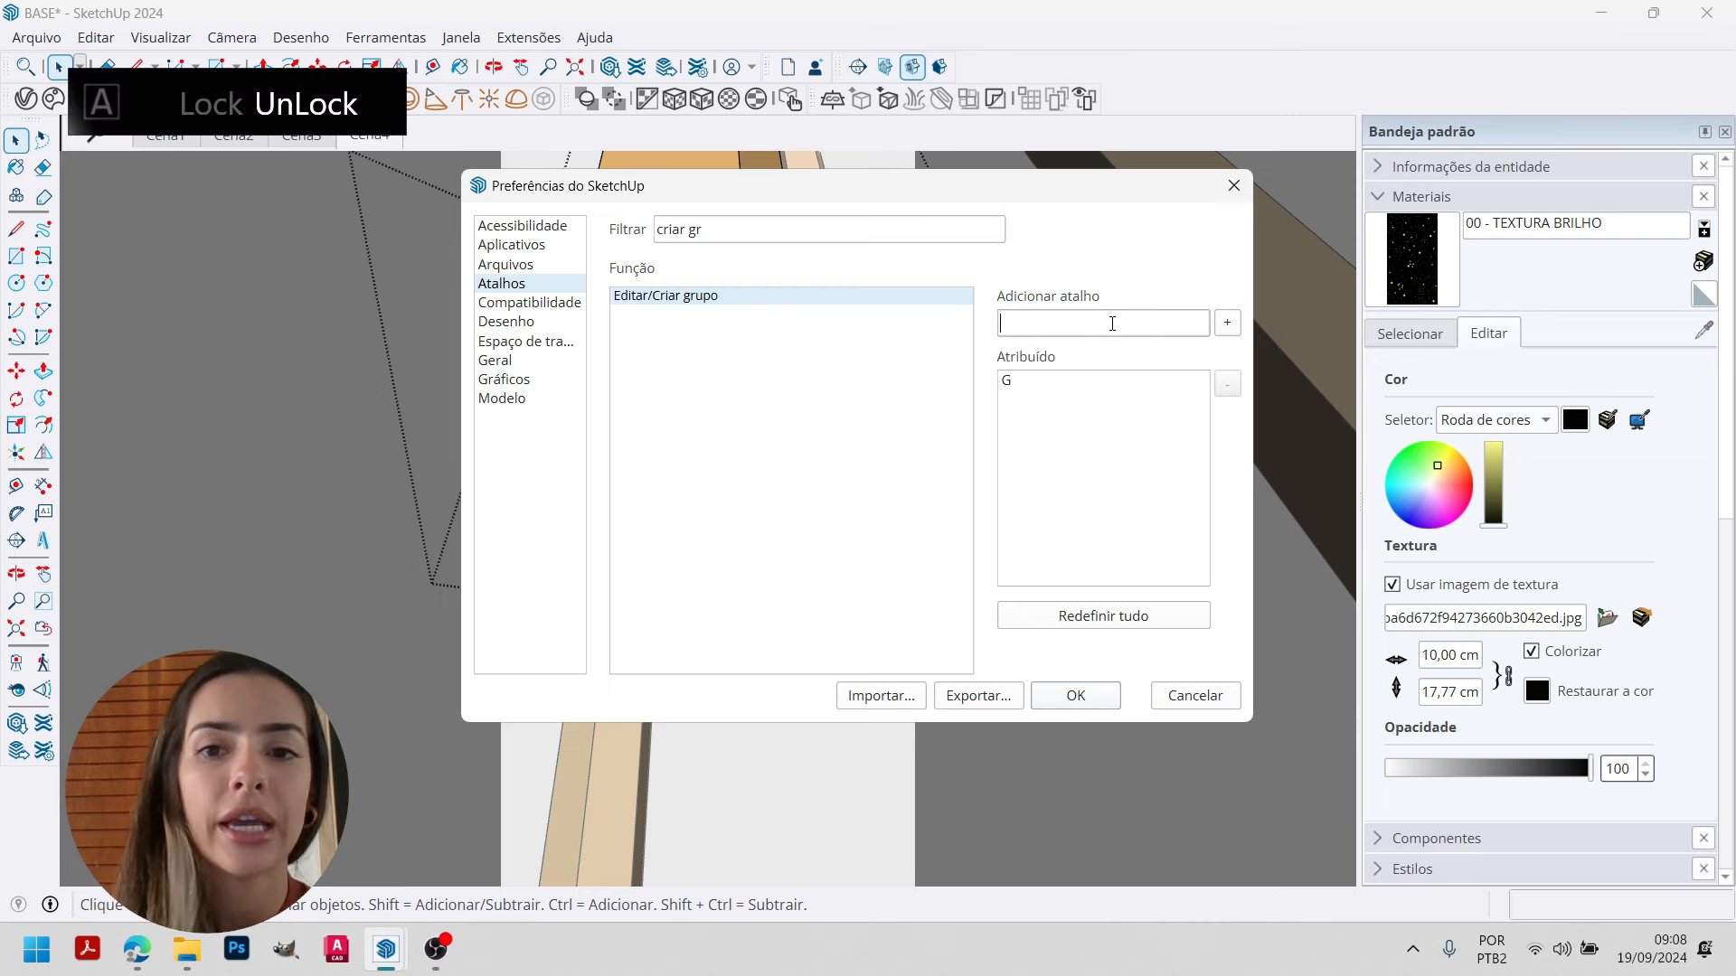
left_click(1226, 326)
left_click(1094, 701)
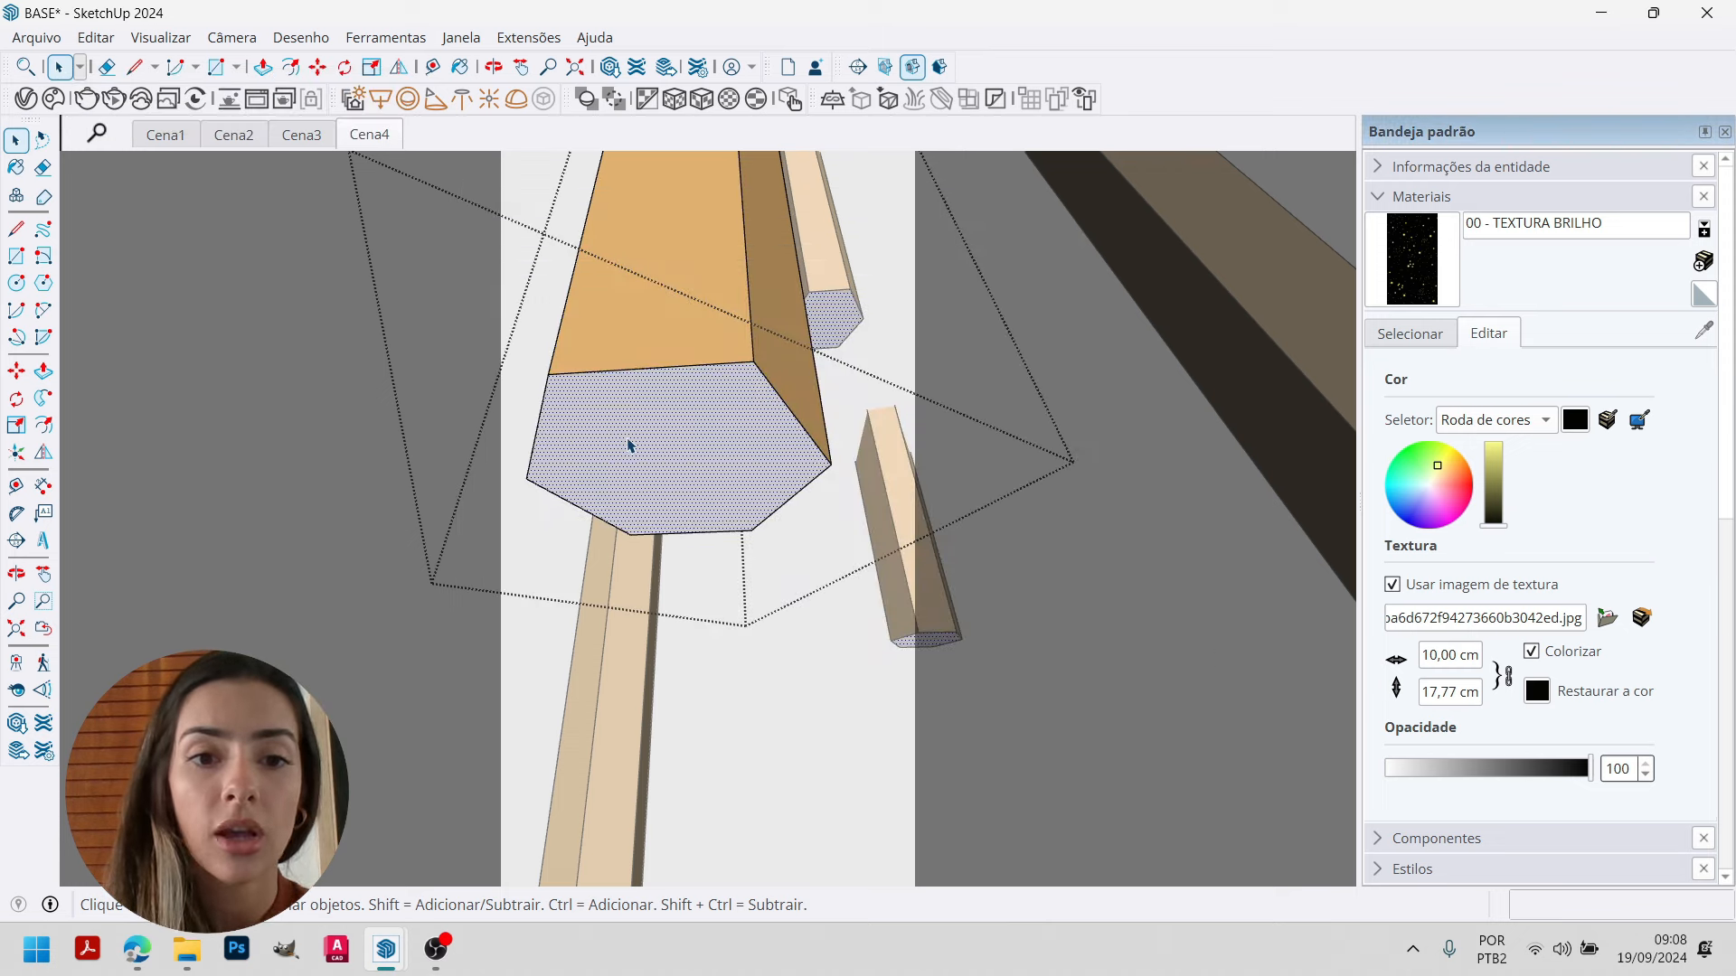
Group the hexagonal tube's bottom face with its edges and detach the V-Ray Lights toolbar over the viewport.
key("ctrl+g")
middle_click_drag(689, 424, 837, 570)
scroll(836, 569, "down", 3)
mouse_move(693, 521)
middle_mouse_down()
mouse_move(875, 469)
mouse_move(756, 497)
mouse_move(805, 446)
mouse_move(810, 410)
mouse_move(778, 232)
mouse_move(805, 446)
middle_mouse_up()
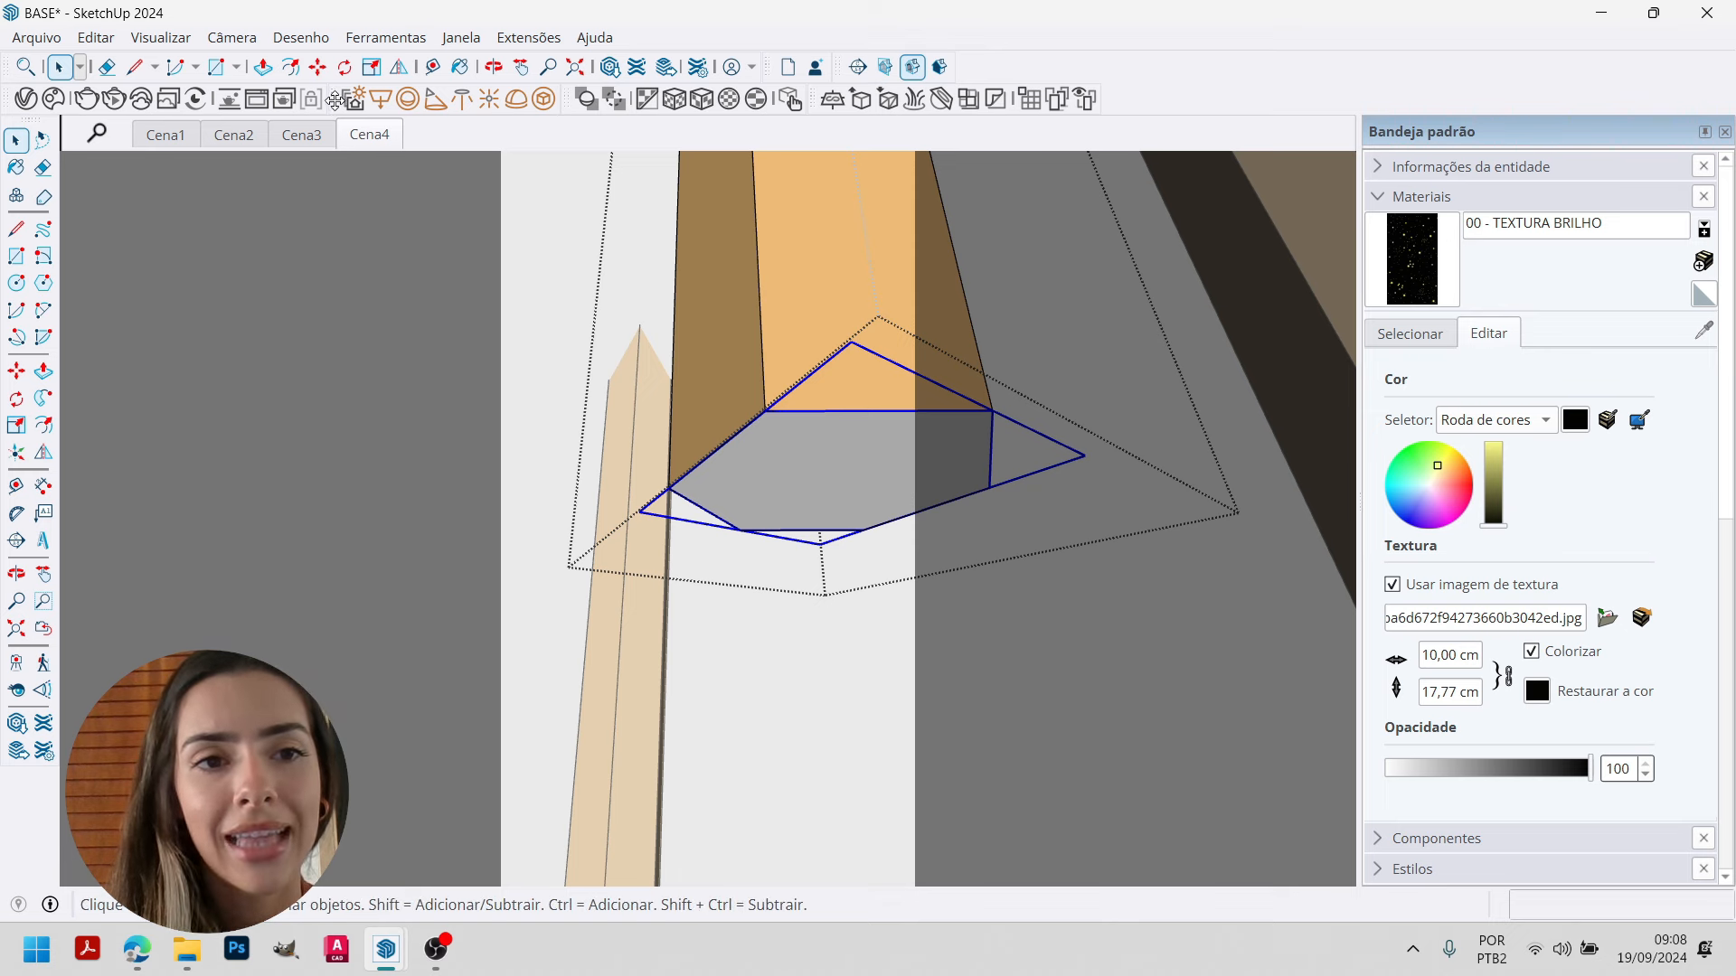
left_click_drag(344, 106, 396, 201)
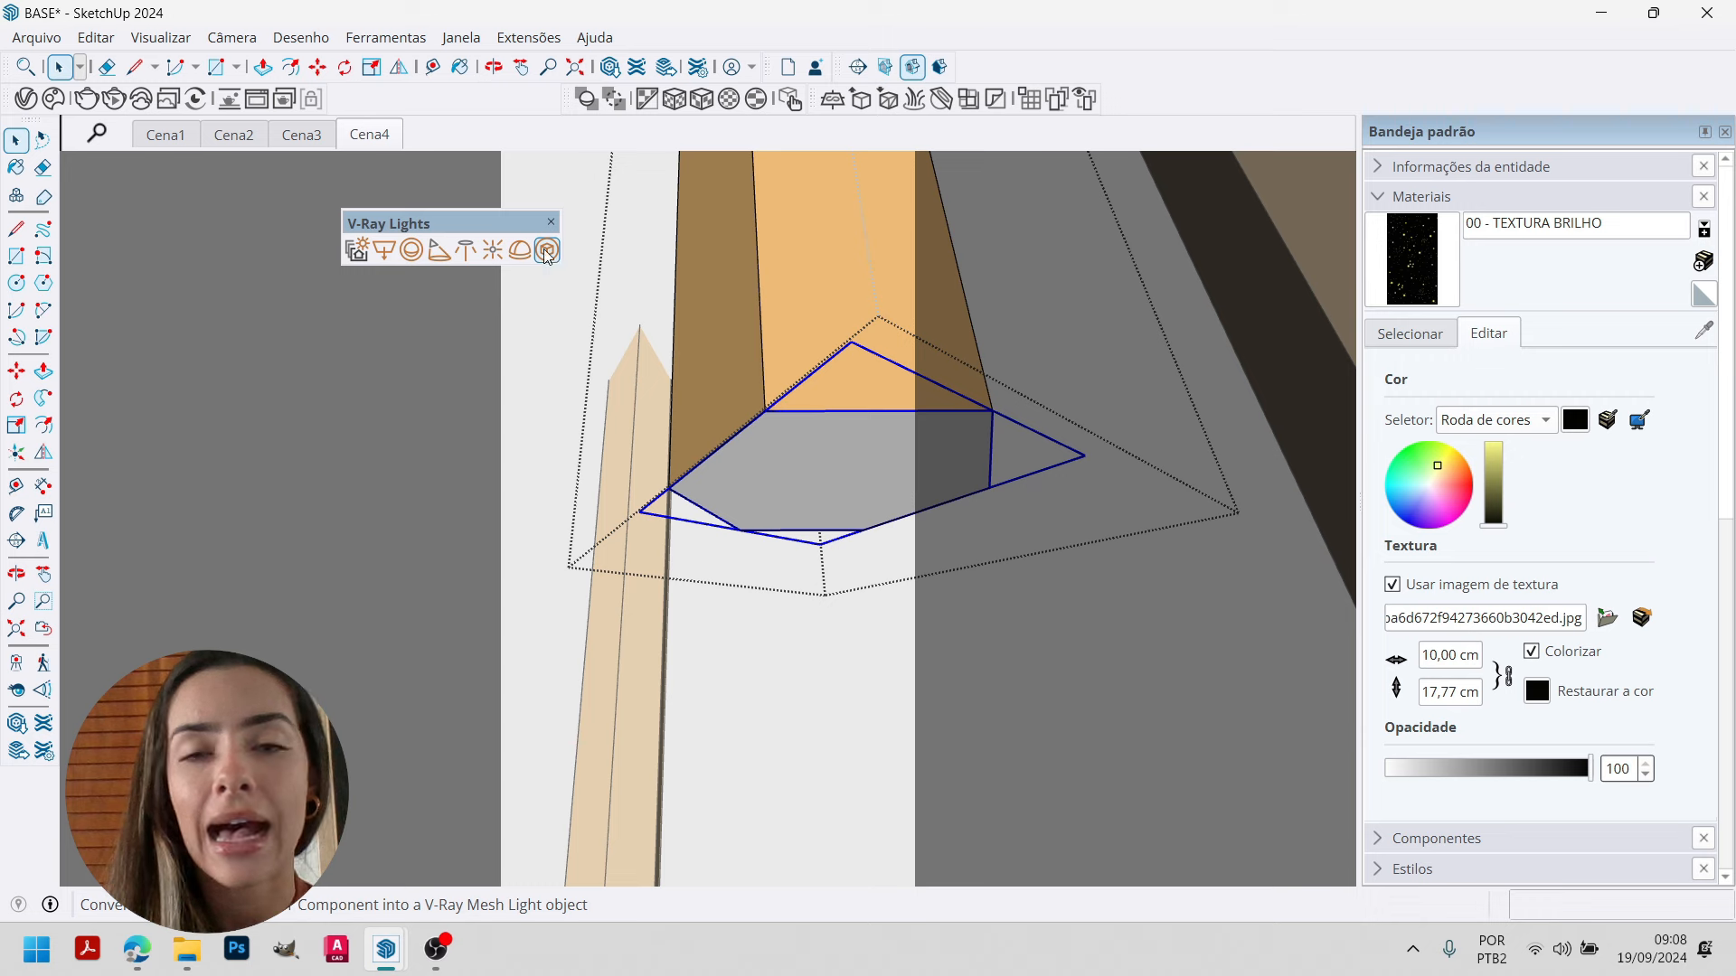
Explode the group of the tube's bottom face and select the loose face.
right_click(821, 448)
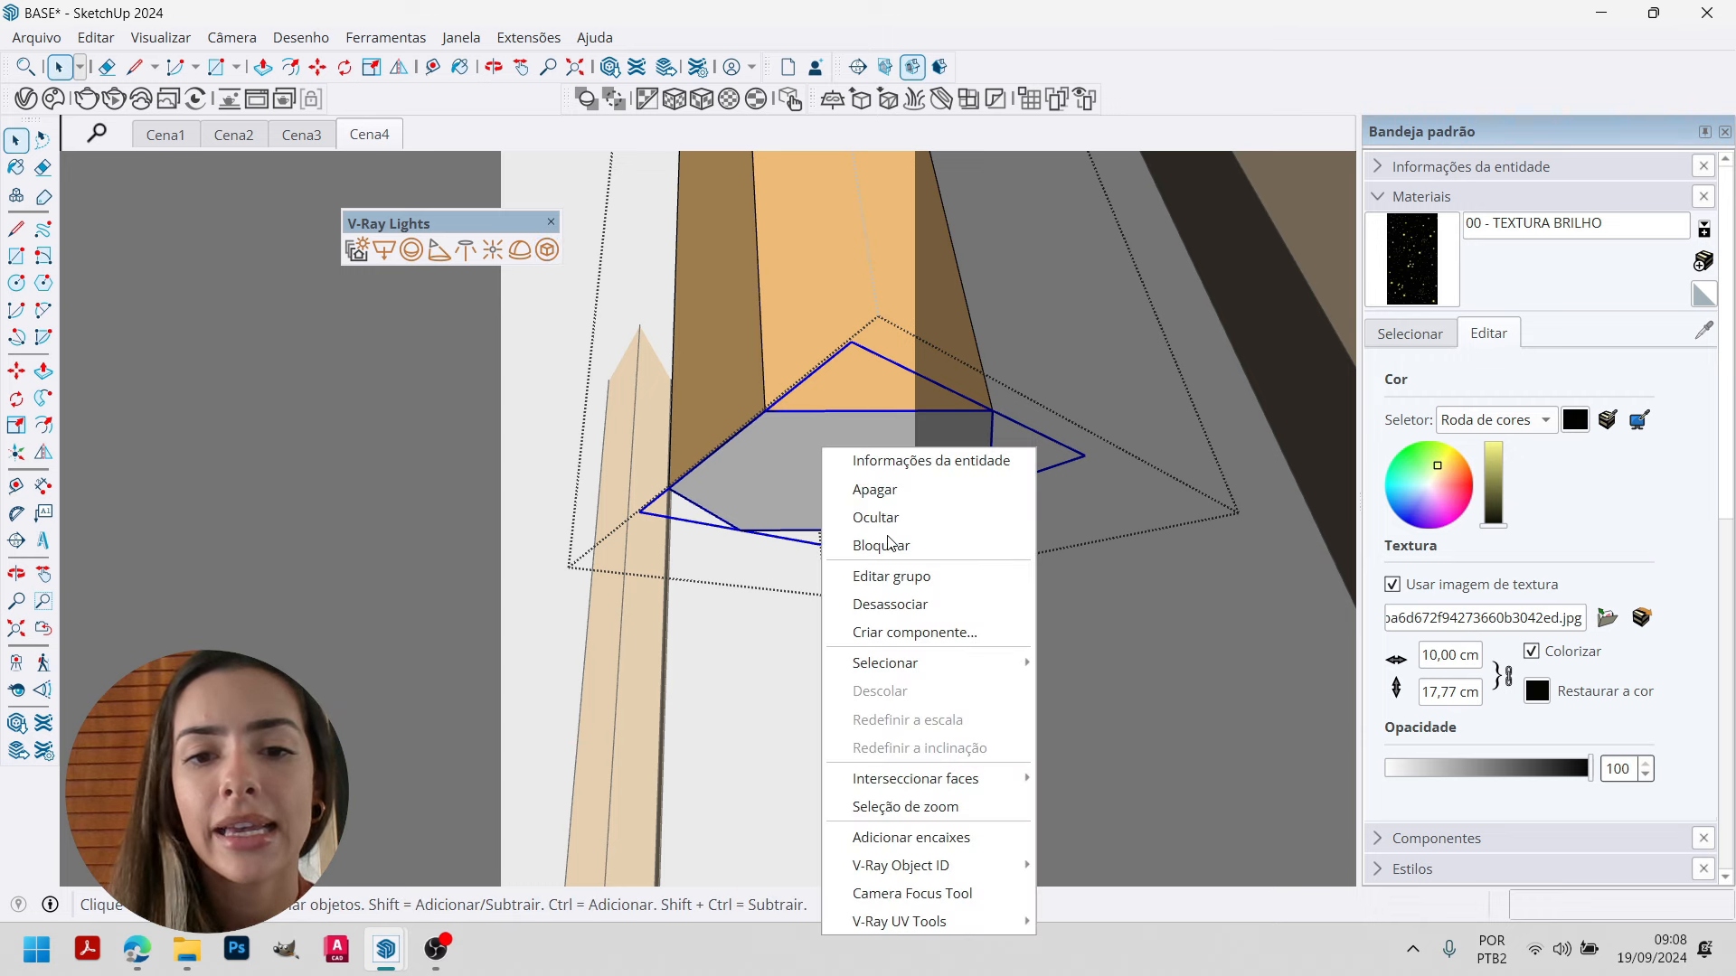
left_click(911, 602)
left_click(810, 446)
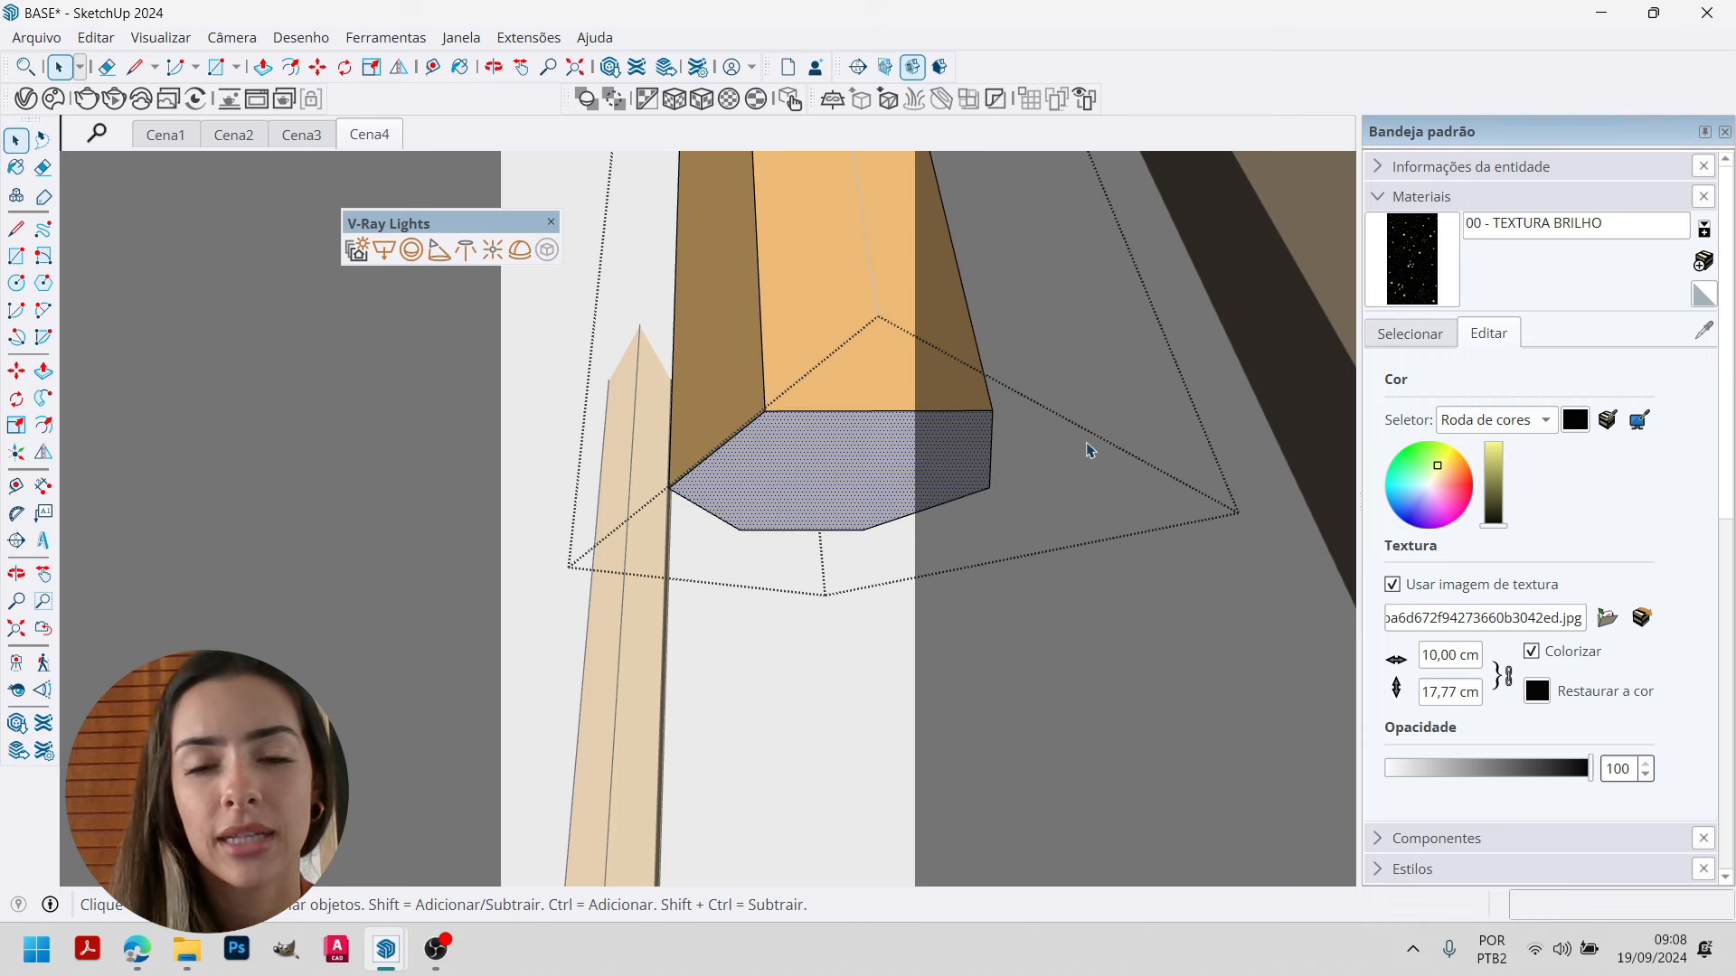
Regroup the tube's bottom face and convert the group into a V-Ray Mesh Light.
left_click(547, 250)
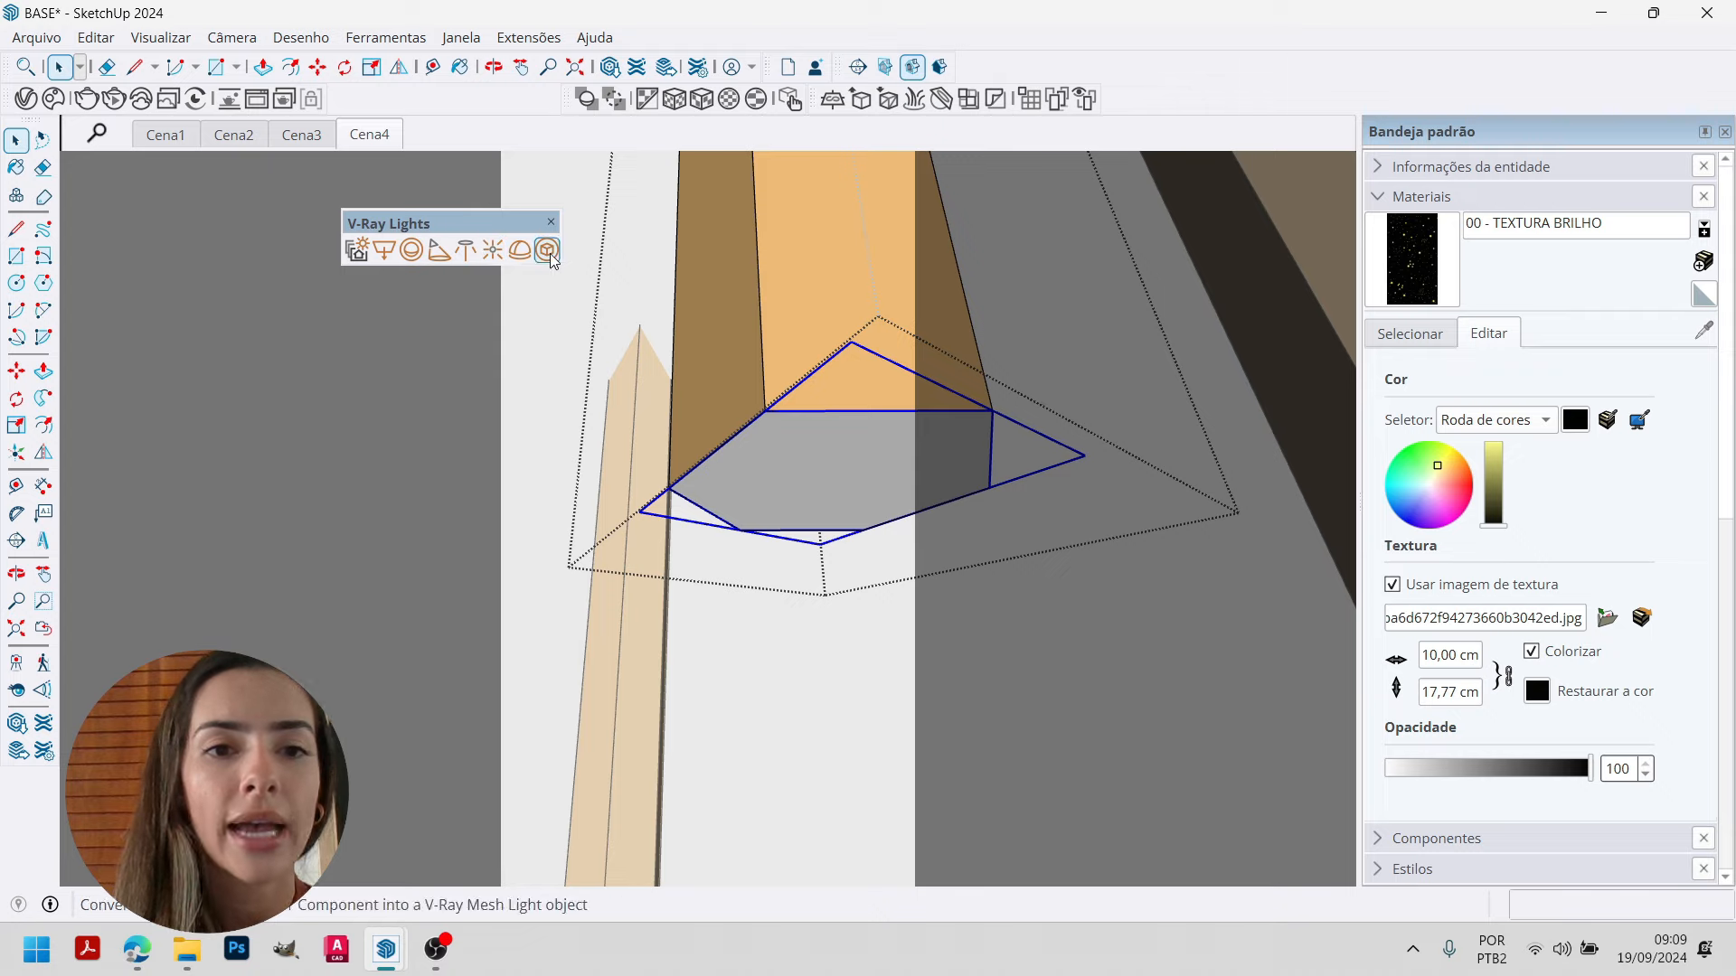
left_click(883, 503)
scroll(893, 486, "down", 10)
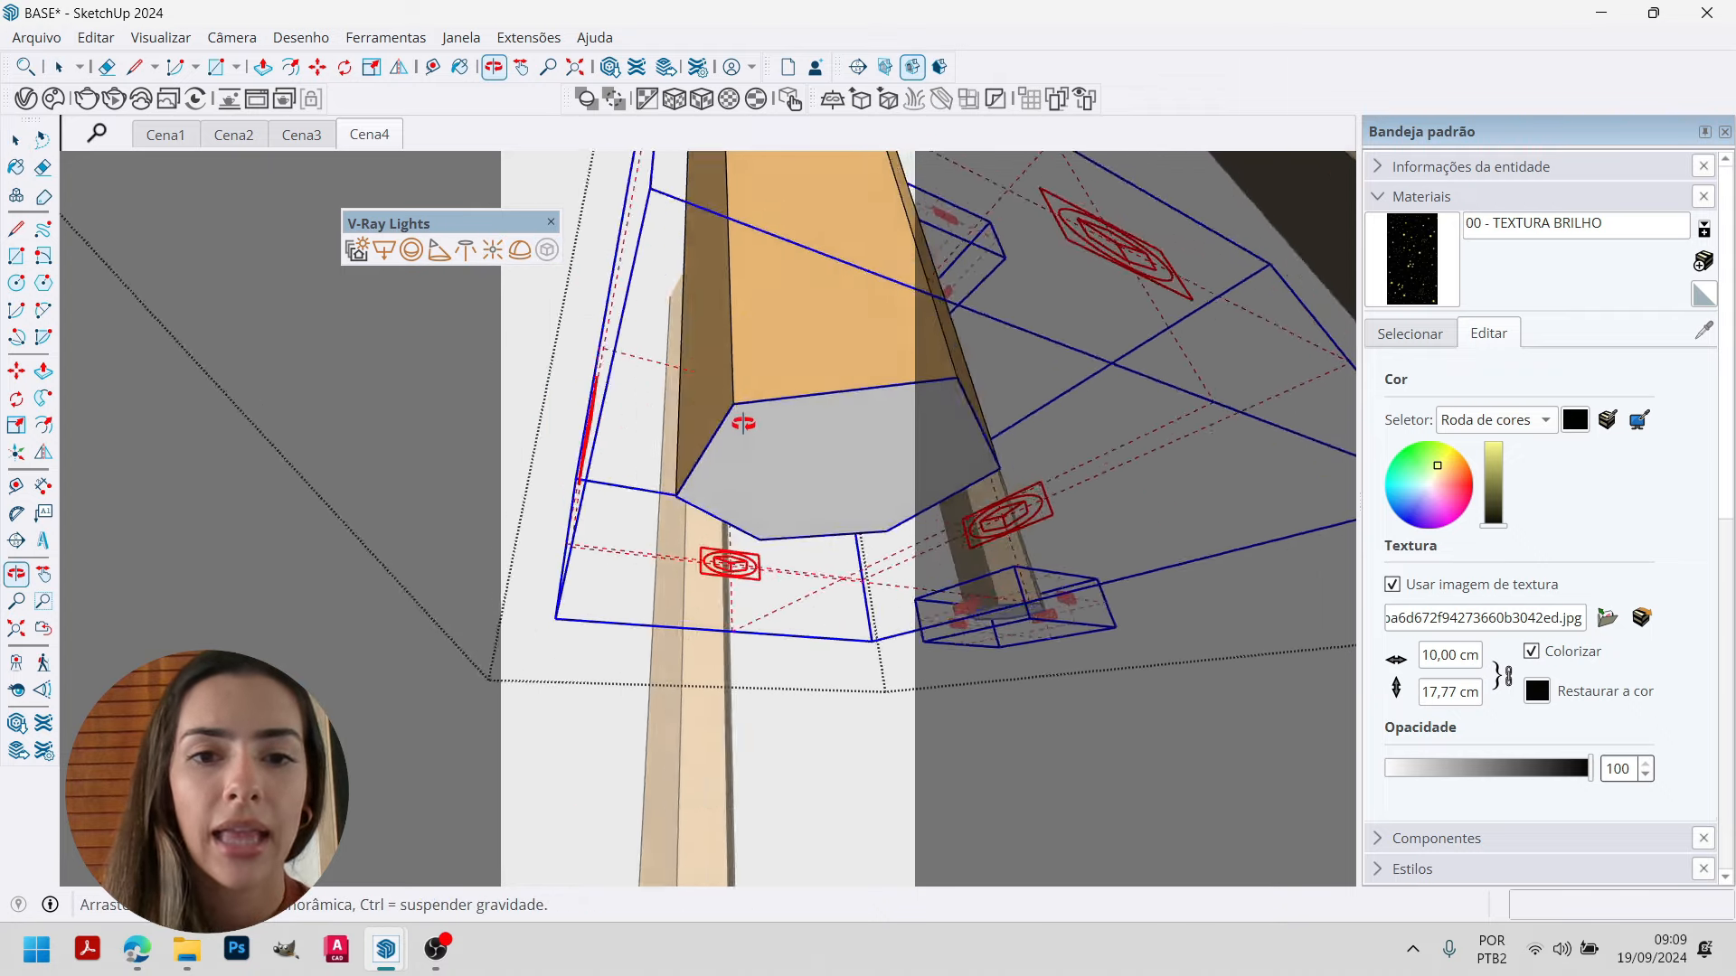
Examine the mesh lights at the lower ends of all the pendant tubes from several angles.
middle_click_drag(833, 519, 890, 419)
scroll(880, 664, "up", 1)
scroll(883, 669, "up", 2)
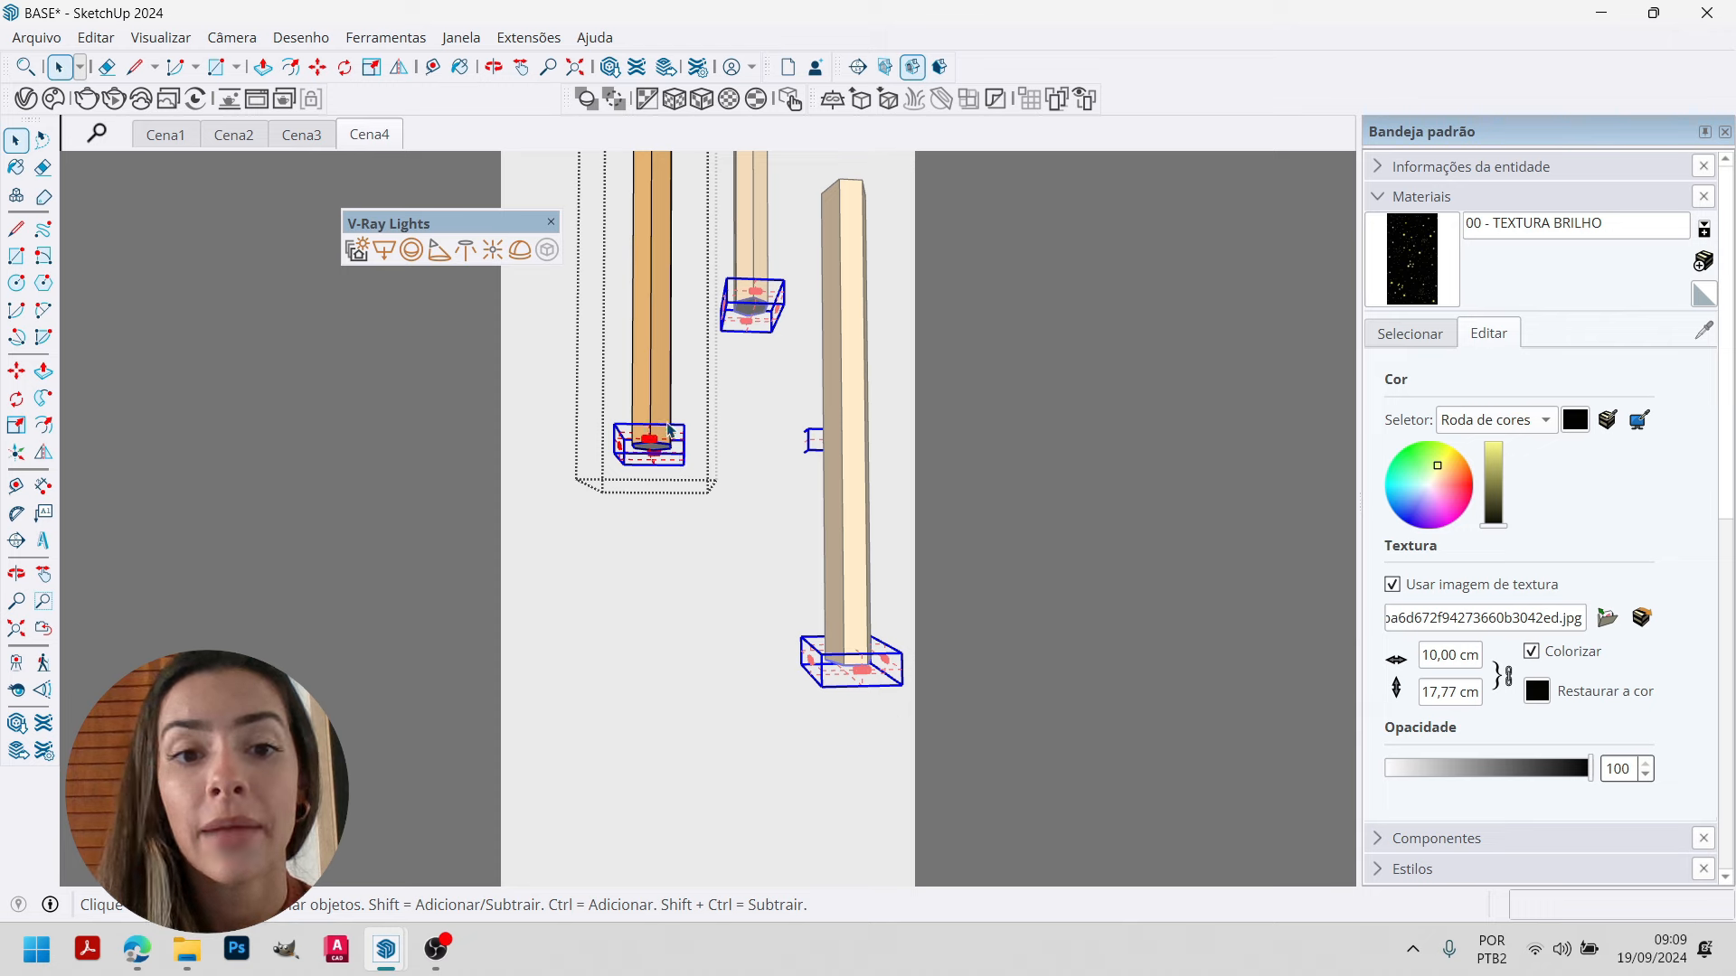
scroll(651, 429, "up", 2)
middle_click_drag(812, 185, 854, 356)
scroll(852, 355, "up", 2)
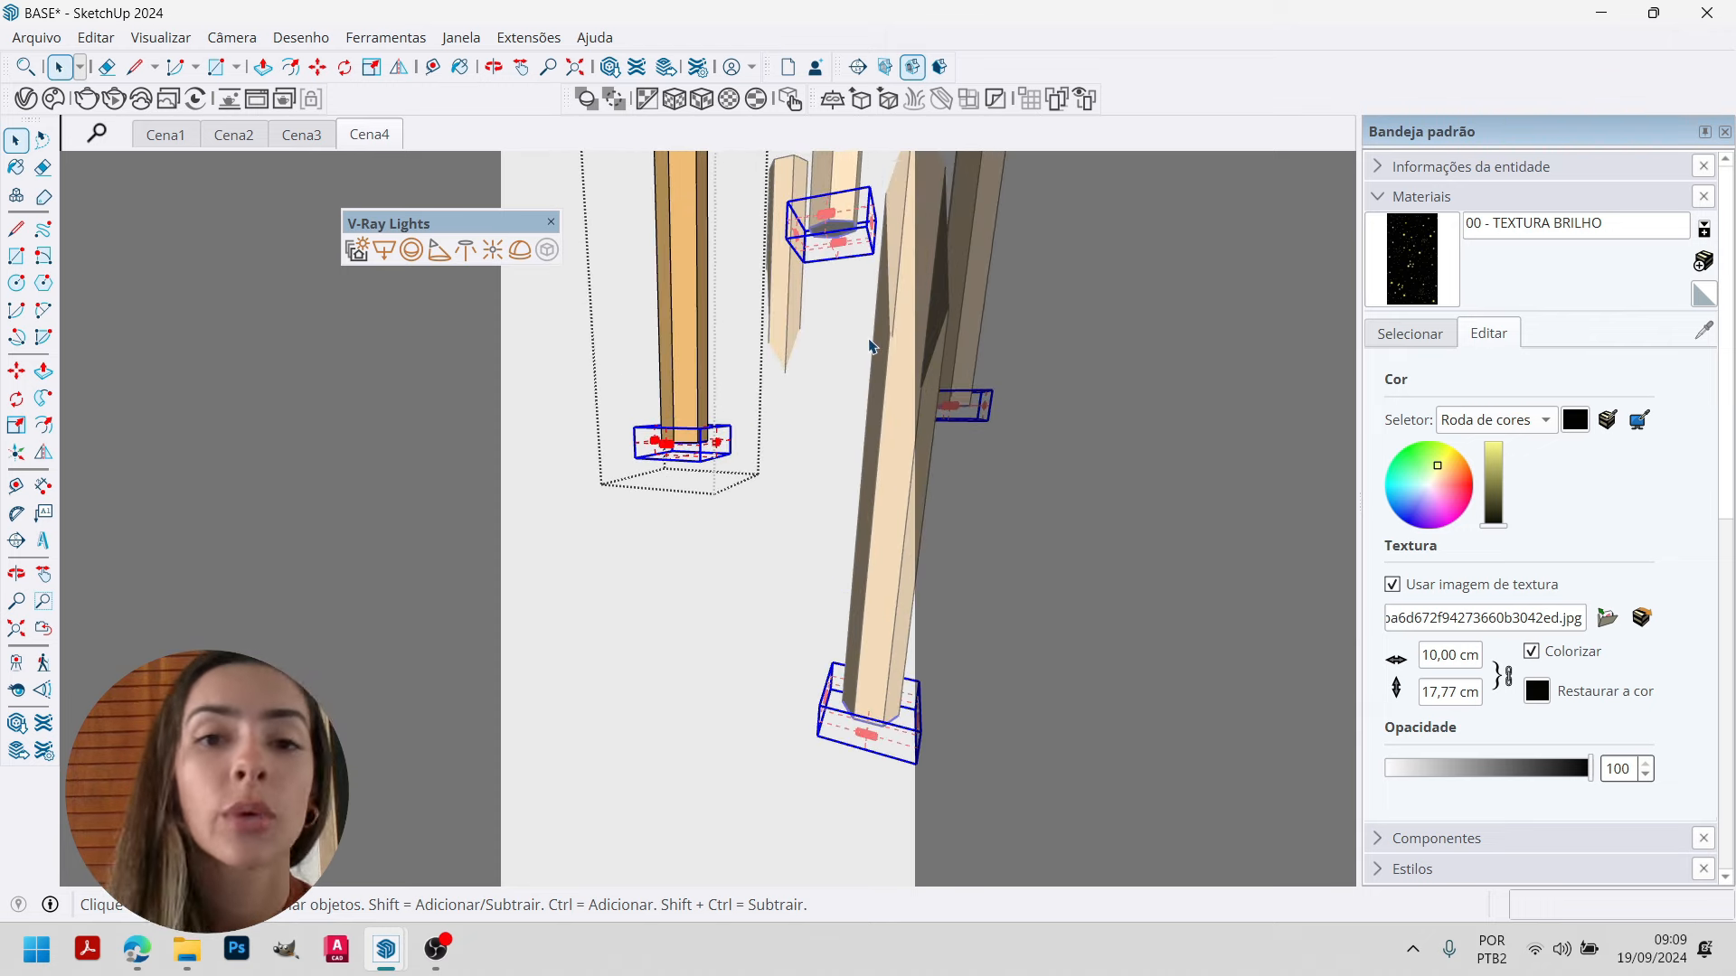
middle_click_drag(796, 439, 915, 369)
Show the scene lights in the V-Ray Asset Editor and rename the mesh light as Mesh Light - PENDENTE.
left_click_drag(417, 232, 681, 116)
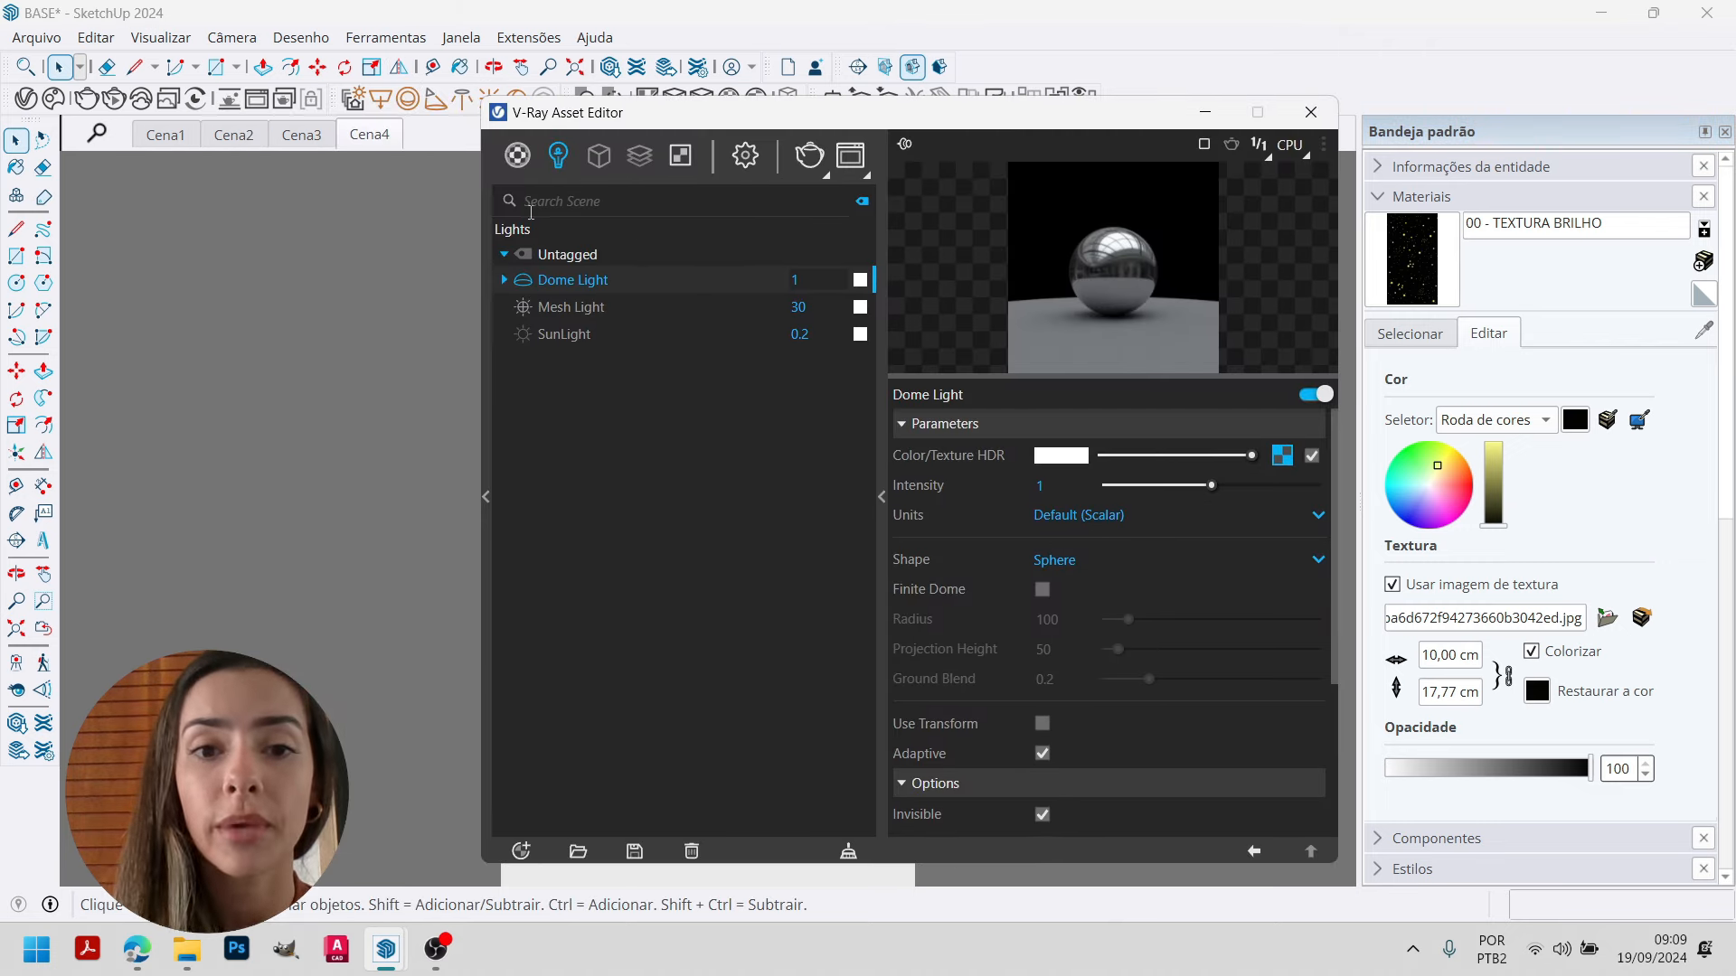
left_click(617, 311)
left_click(621, 314)
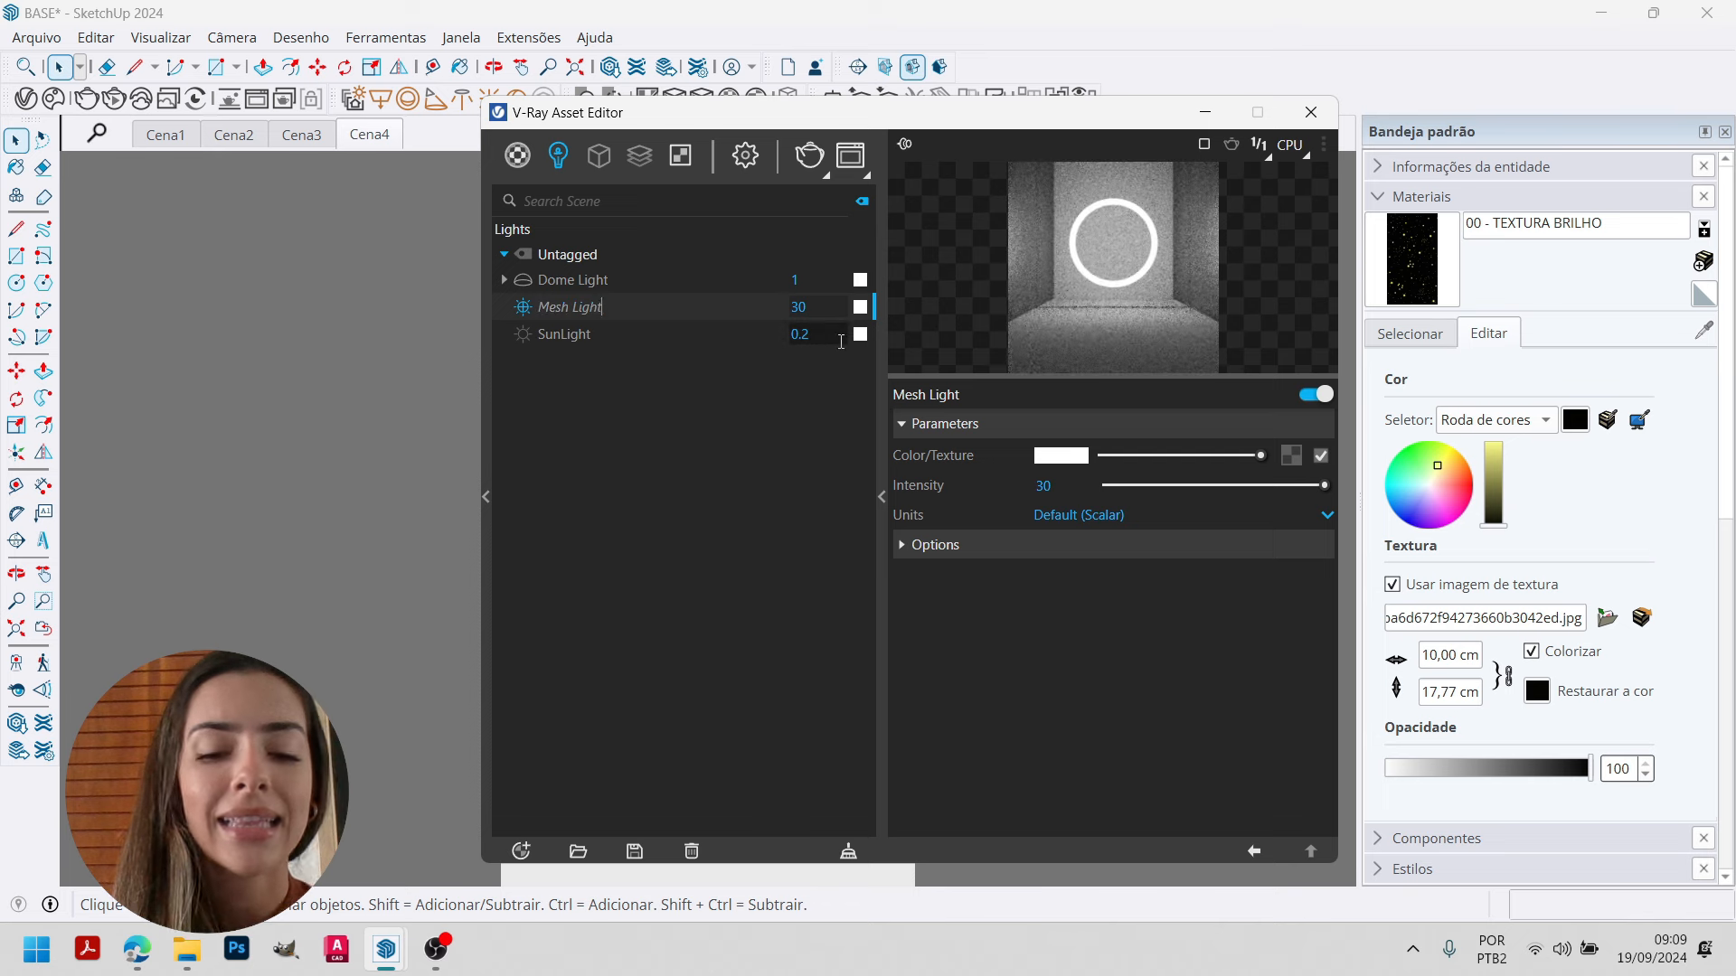
type("-")
key("Caps_Lock")
type("PEND")
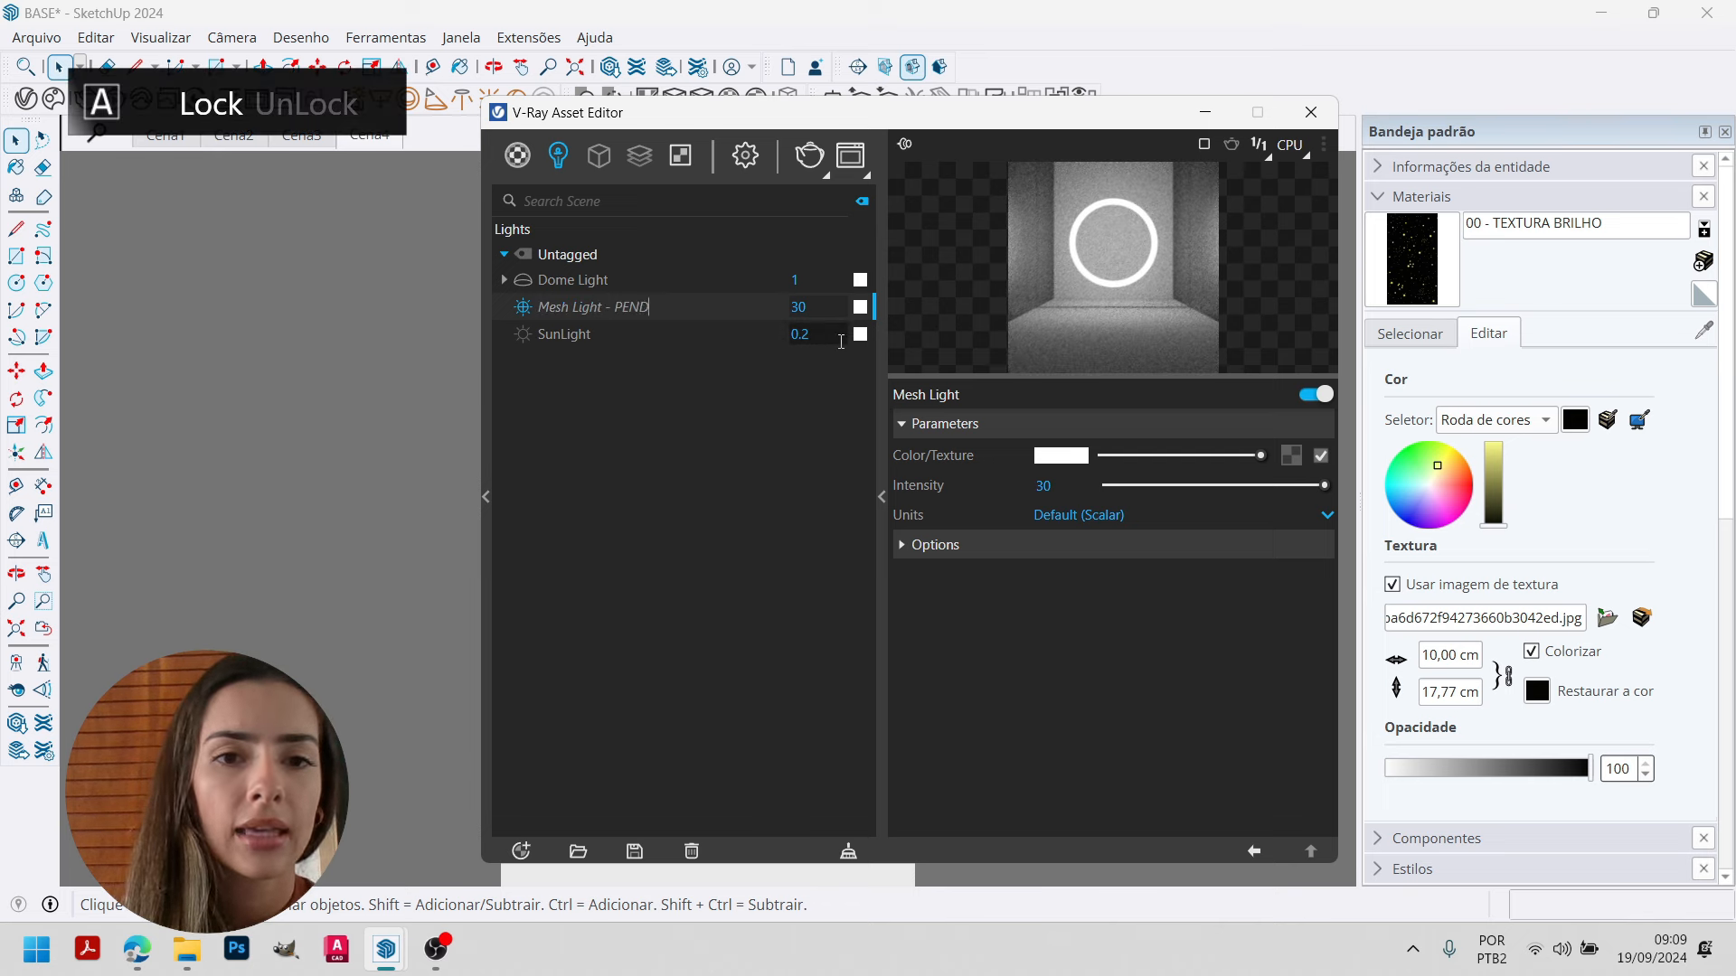
type("ENTE")
key("Caps_Lock")
key("Return")
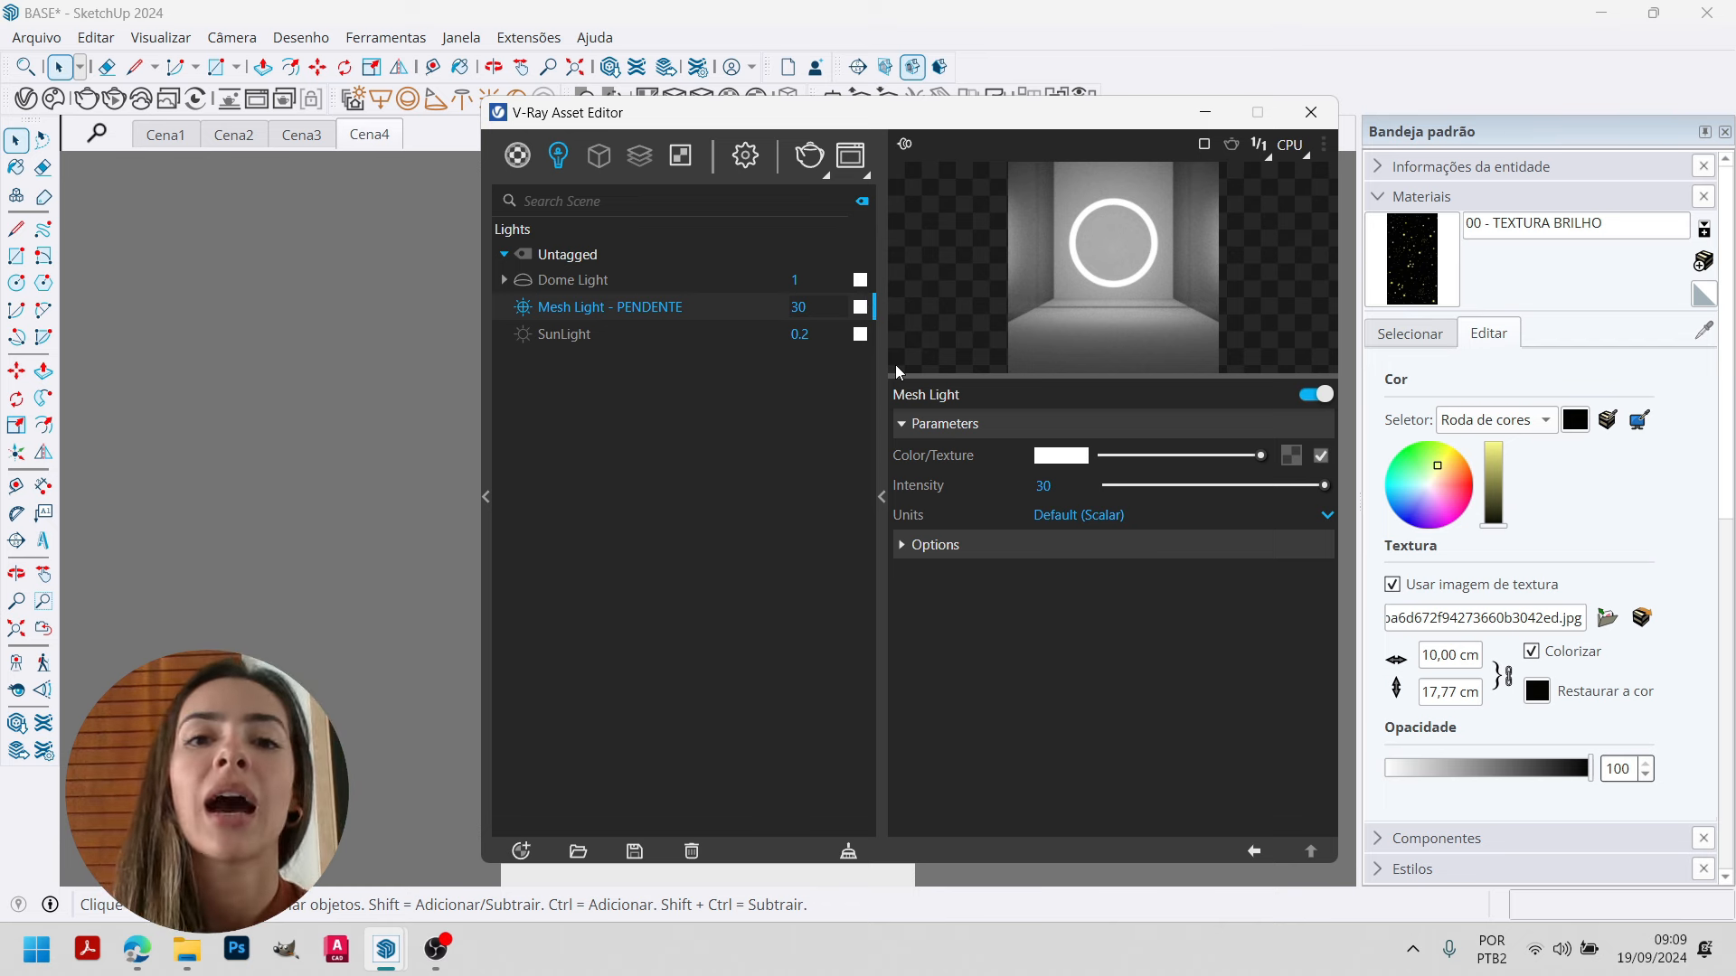
Set the colour temperature of Mesh Light - PENDENTE to 3000 K.
left_click(859, 307)
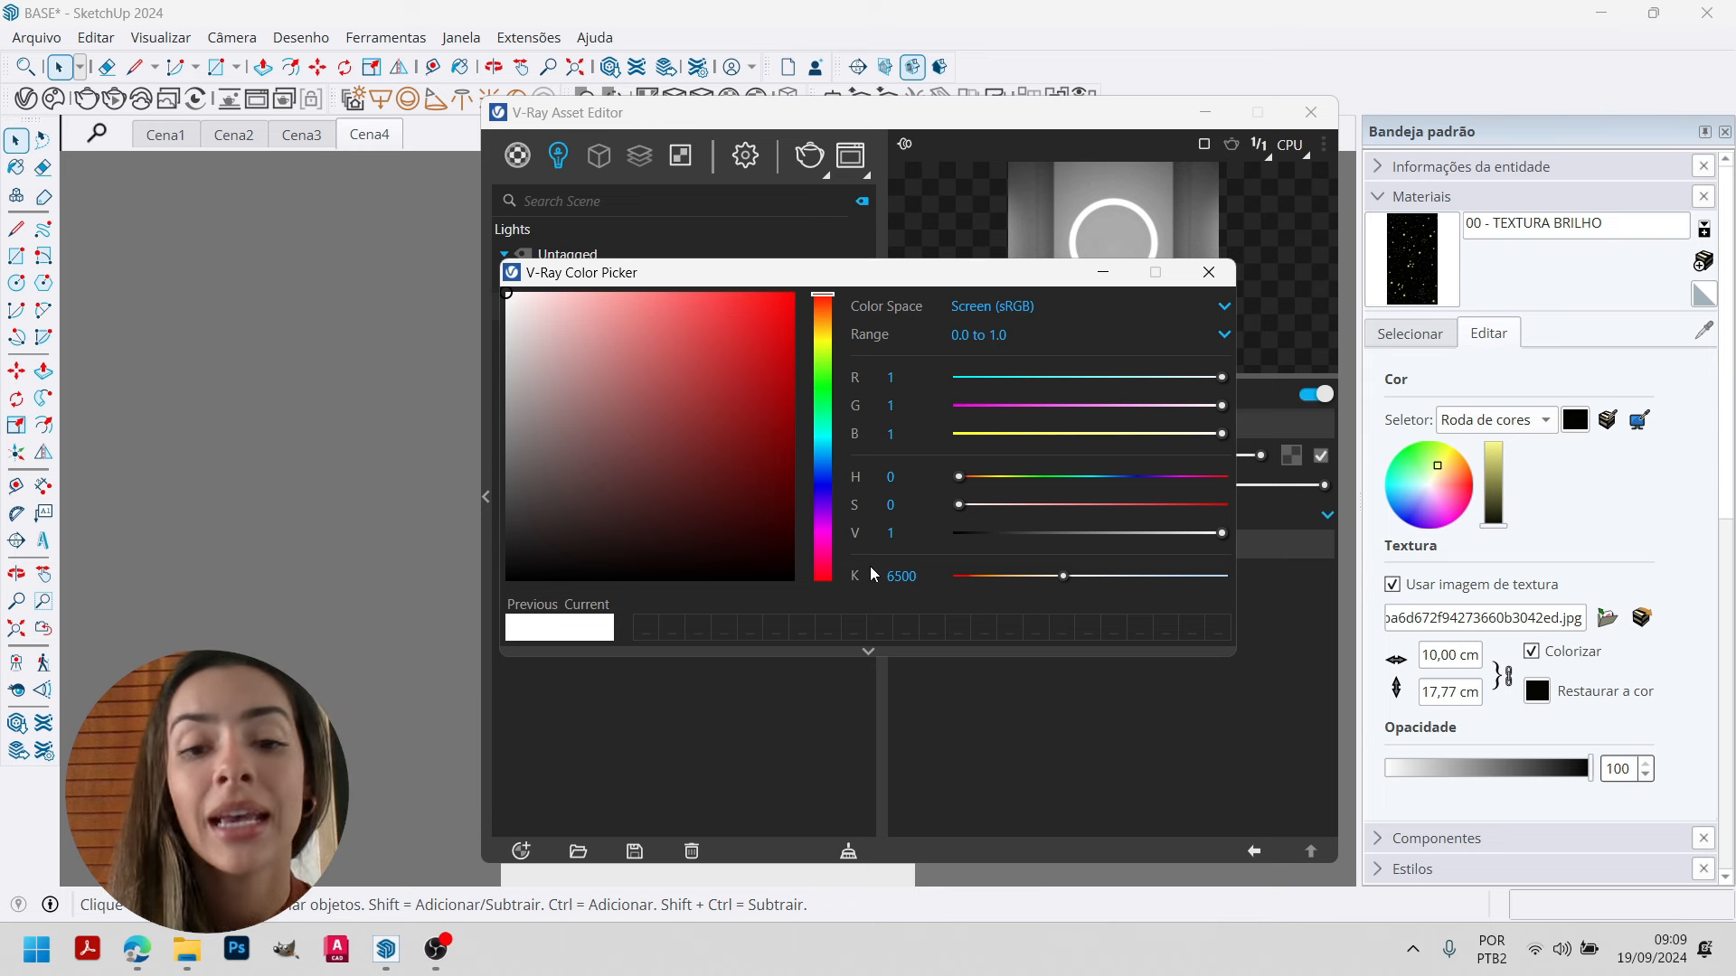
double_click(908, 576)
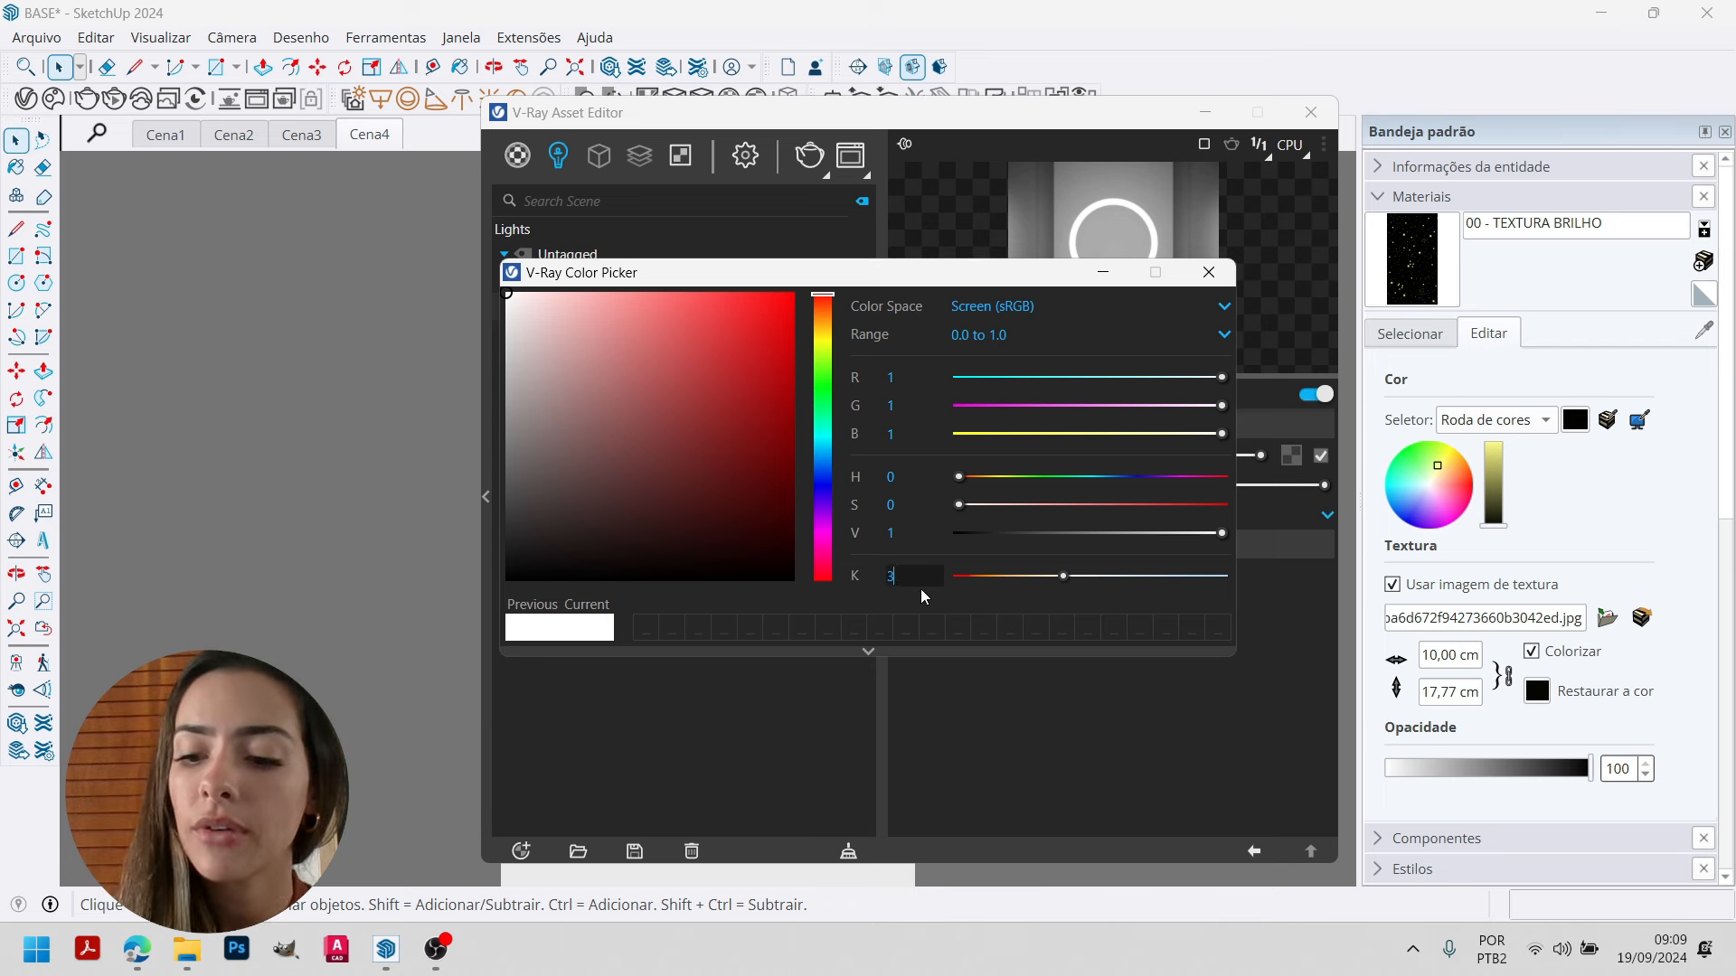
type("3000")
key("Return")
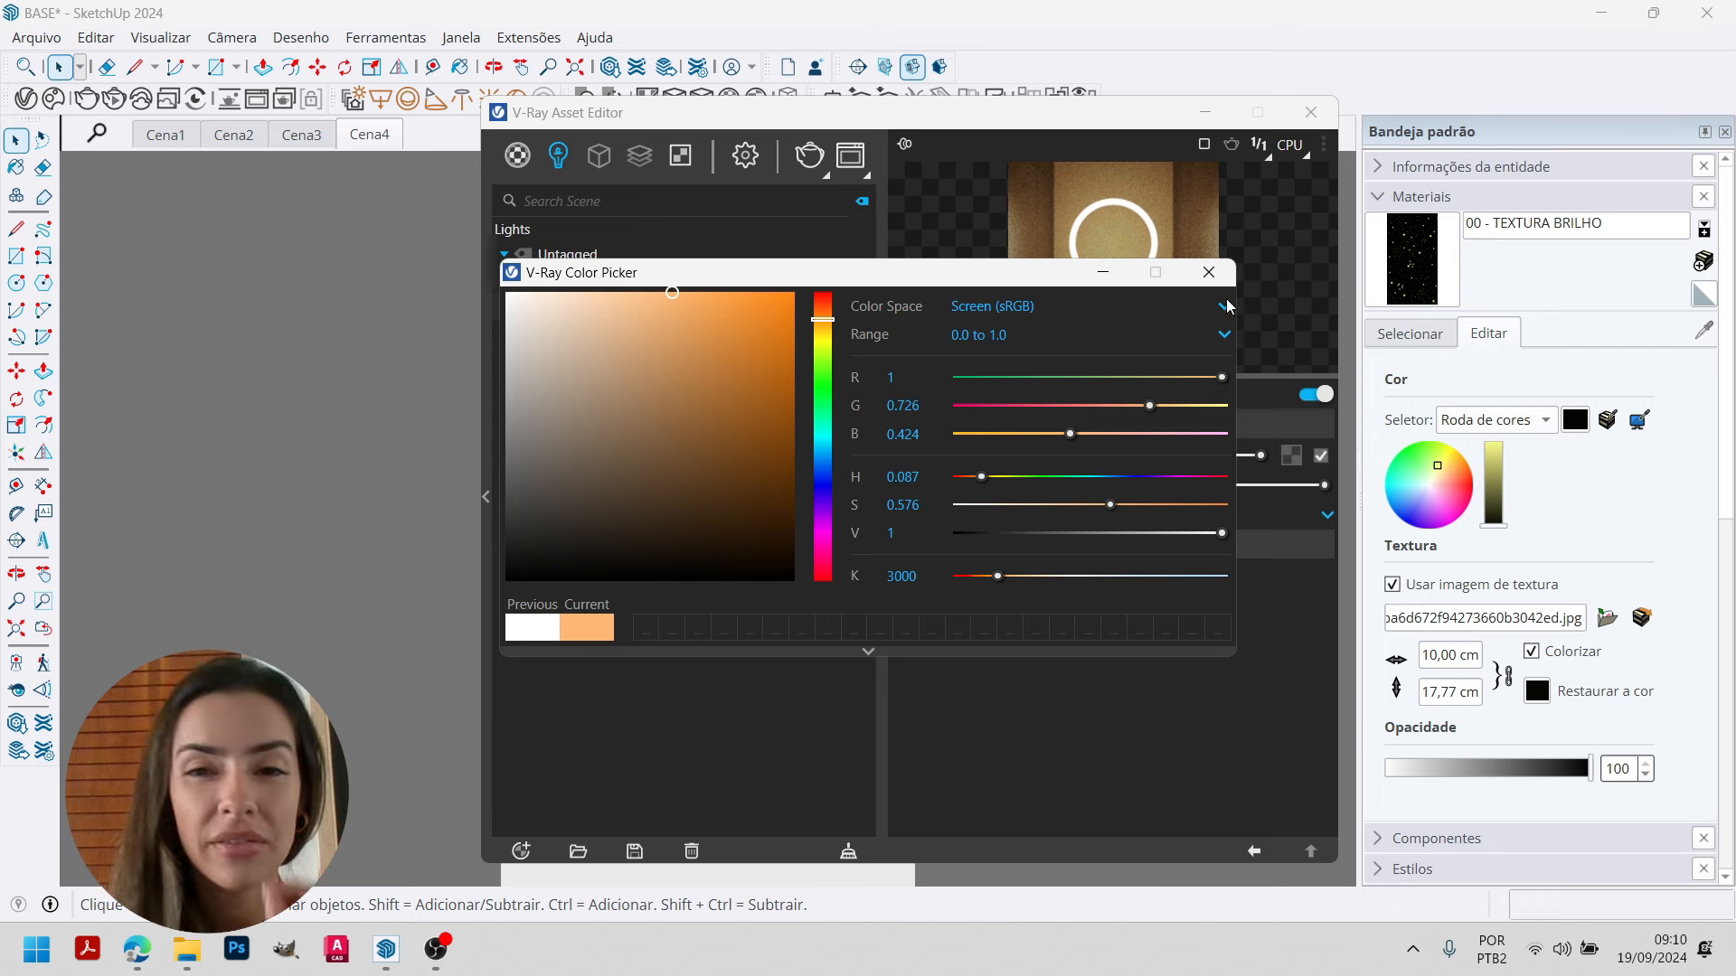
left_click(1209, 274)
Open the intensity value of Mesh Light - PENDENTE for editing.
double_click(798, 307)
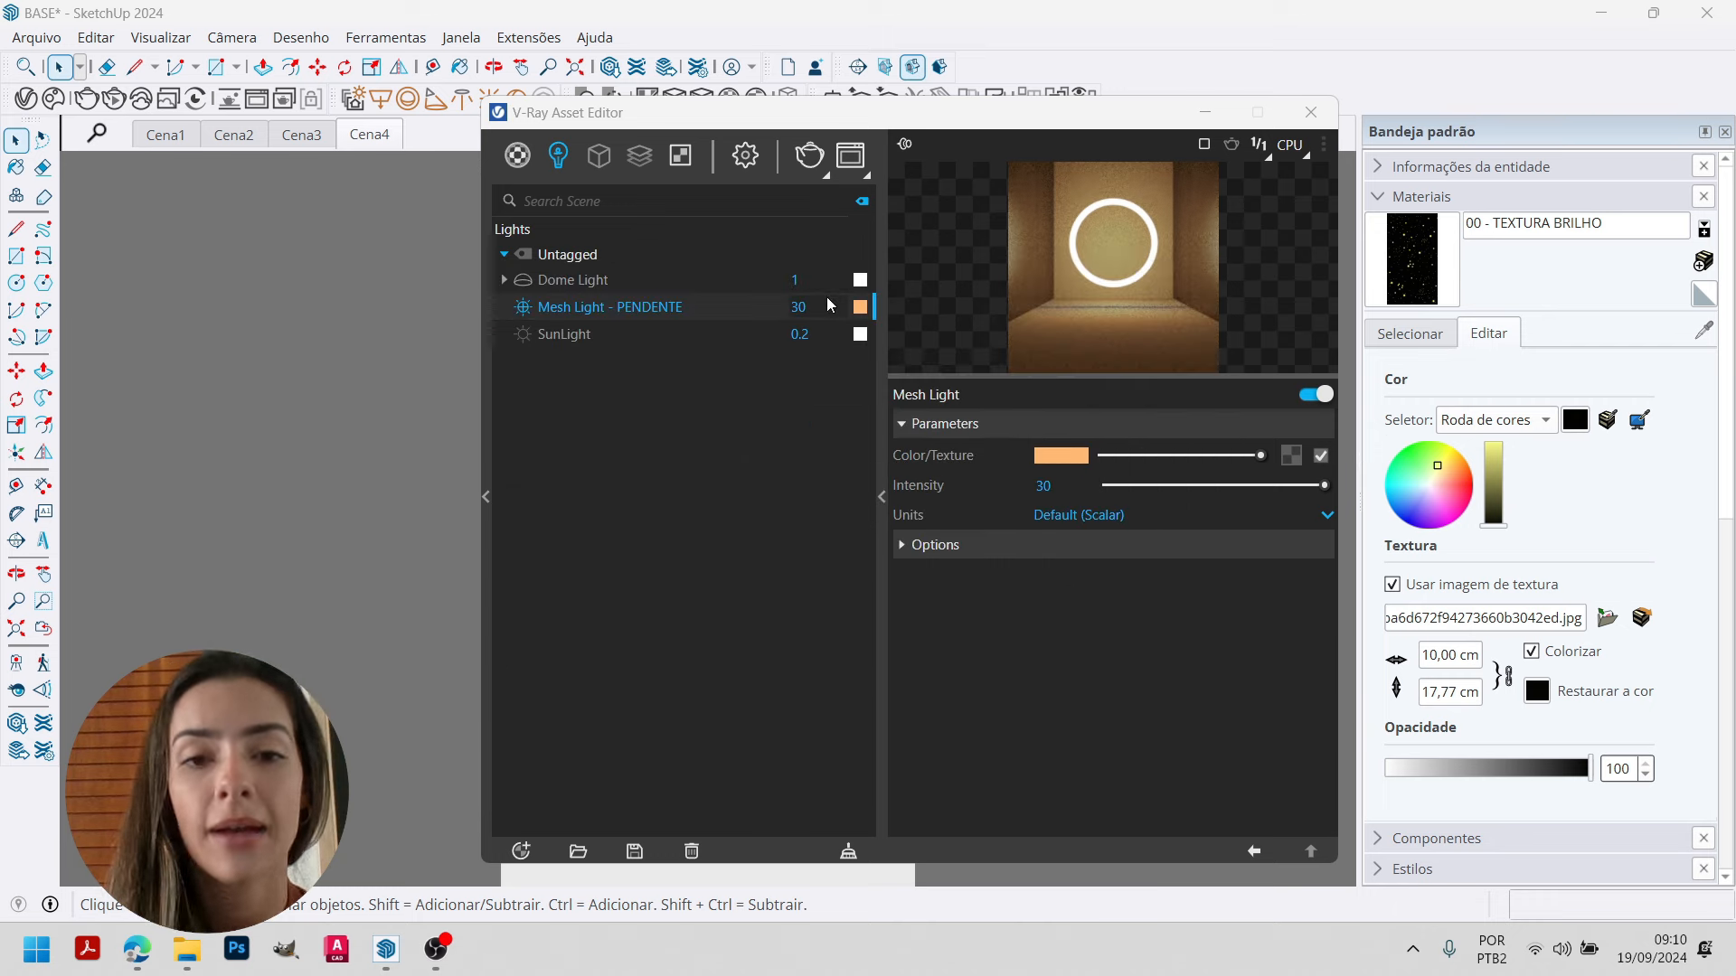
left_click(808, 306)
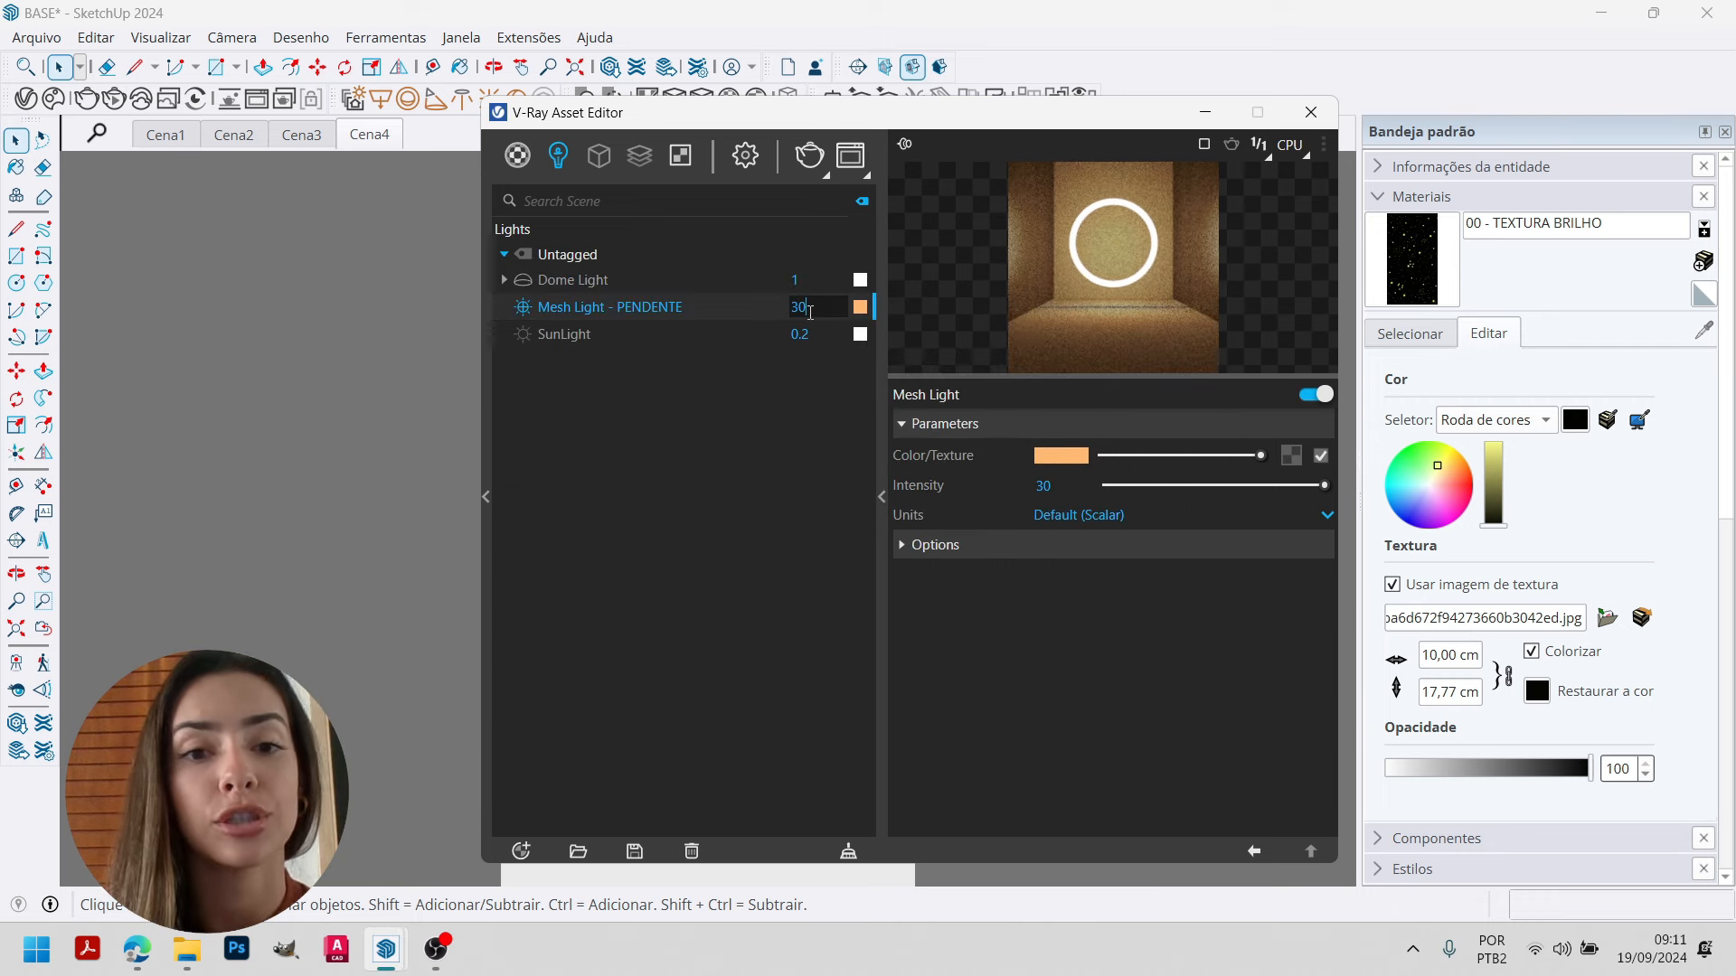
double_click(798, 307)
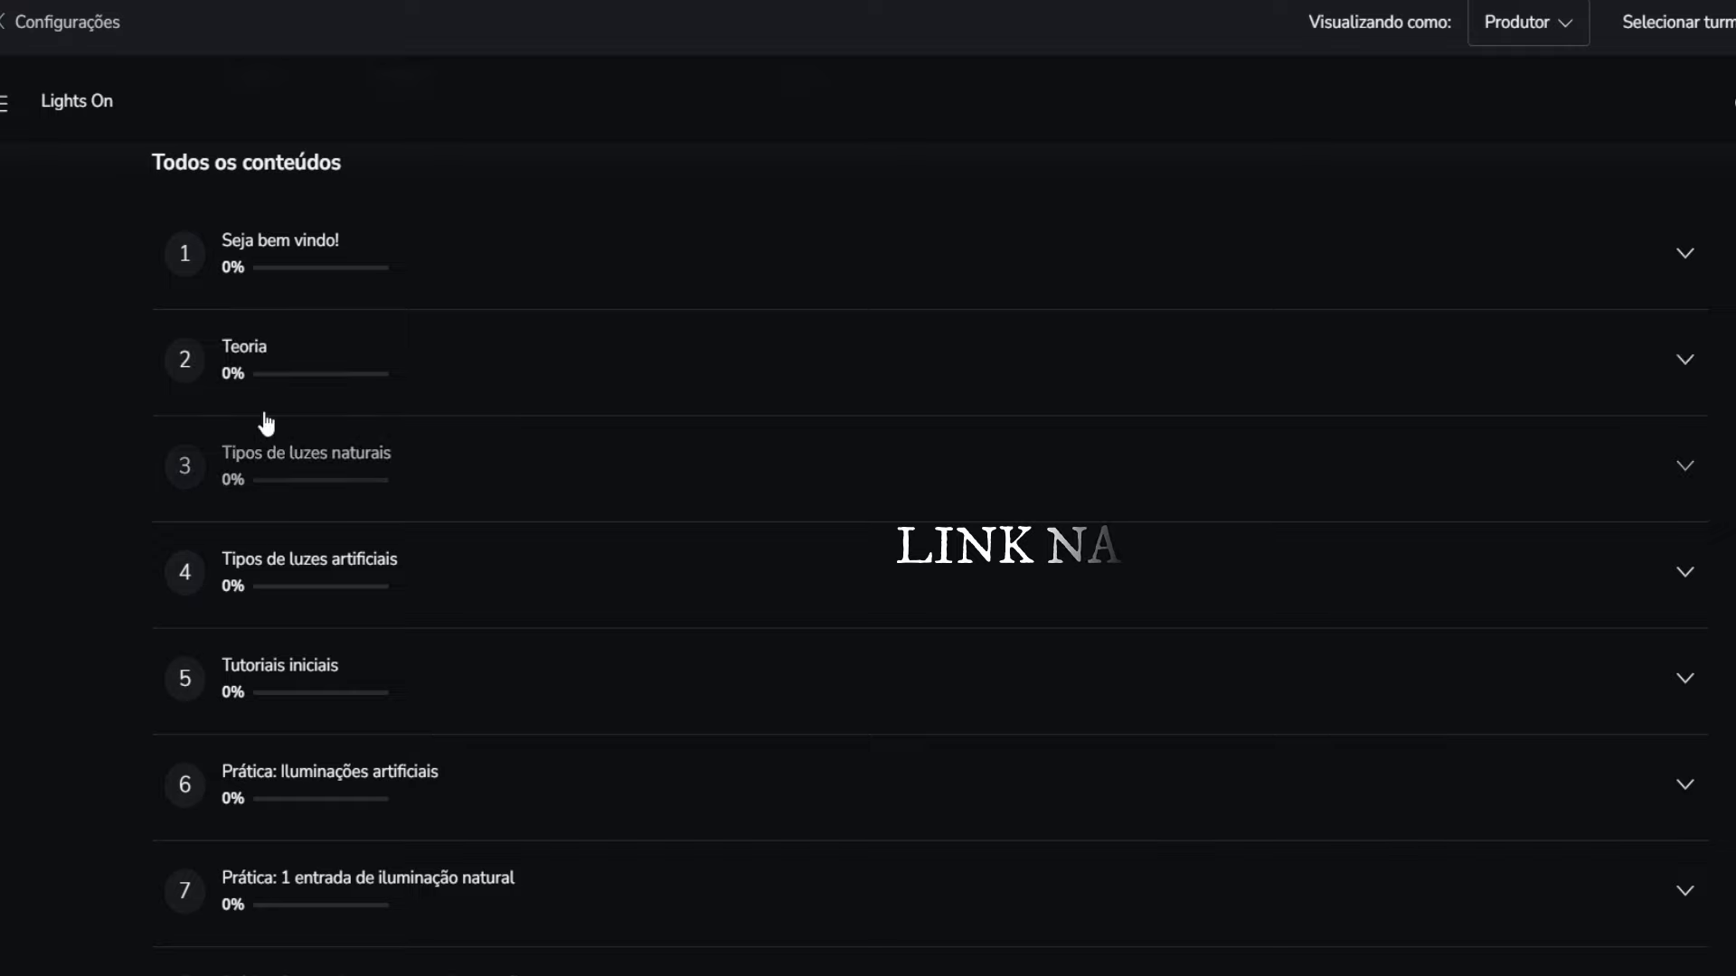
On the Lights On course page, expand the Teoria and Tipos de luzes naturais modules and look through their lessons.
left_click(275, 376)
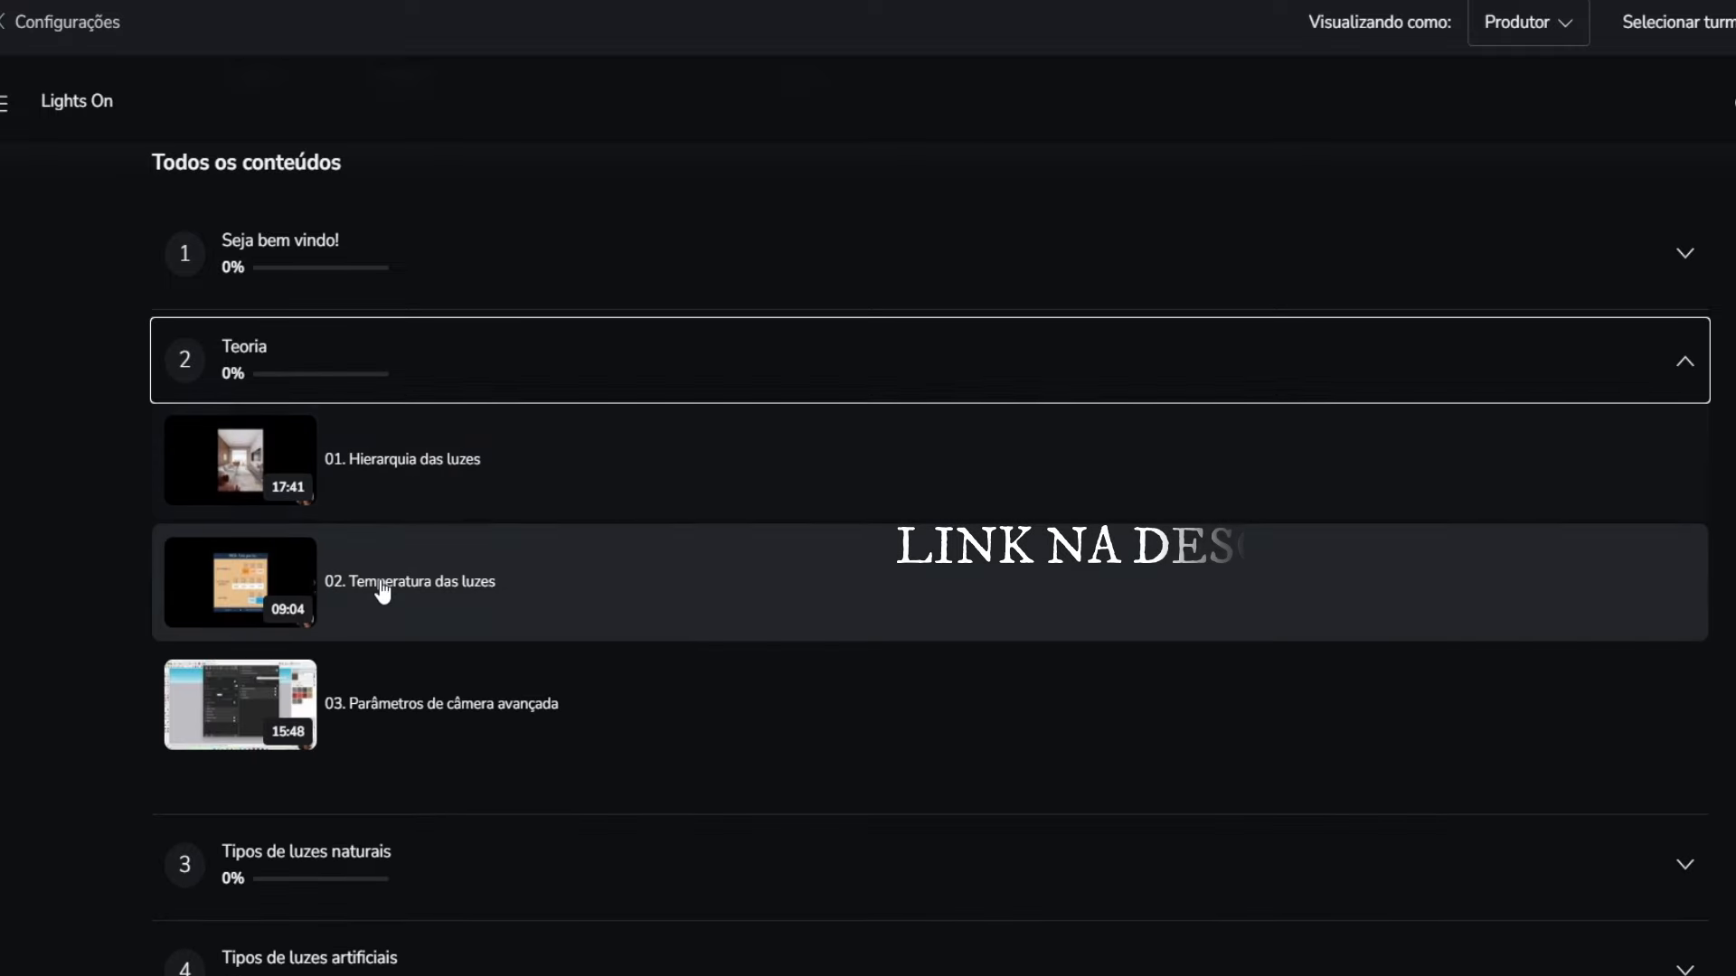
scroll(384, 592, "down", 2)
scroll(415, 600, "down", 2)
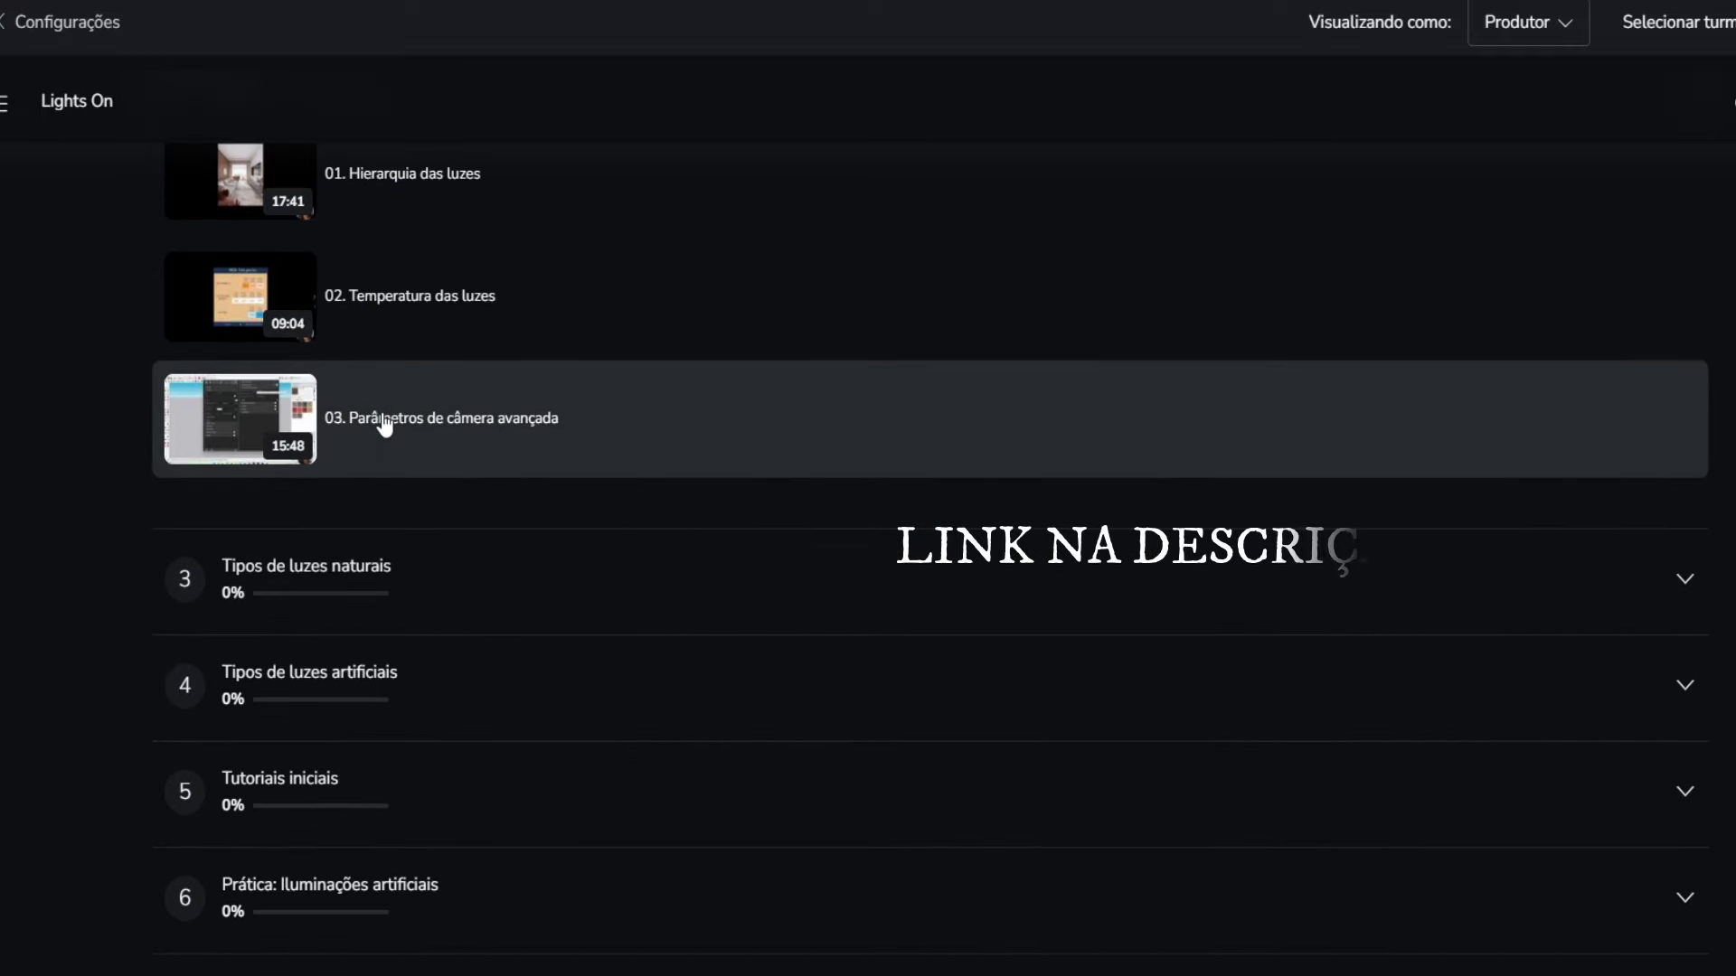
scroll(383, 425, "down", 2)
scroll(371, 425, "down", 2)
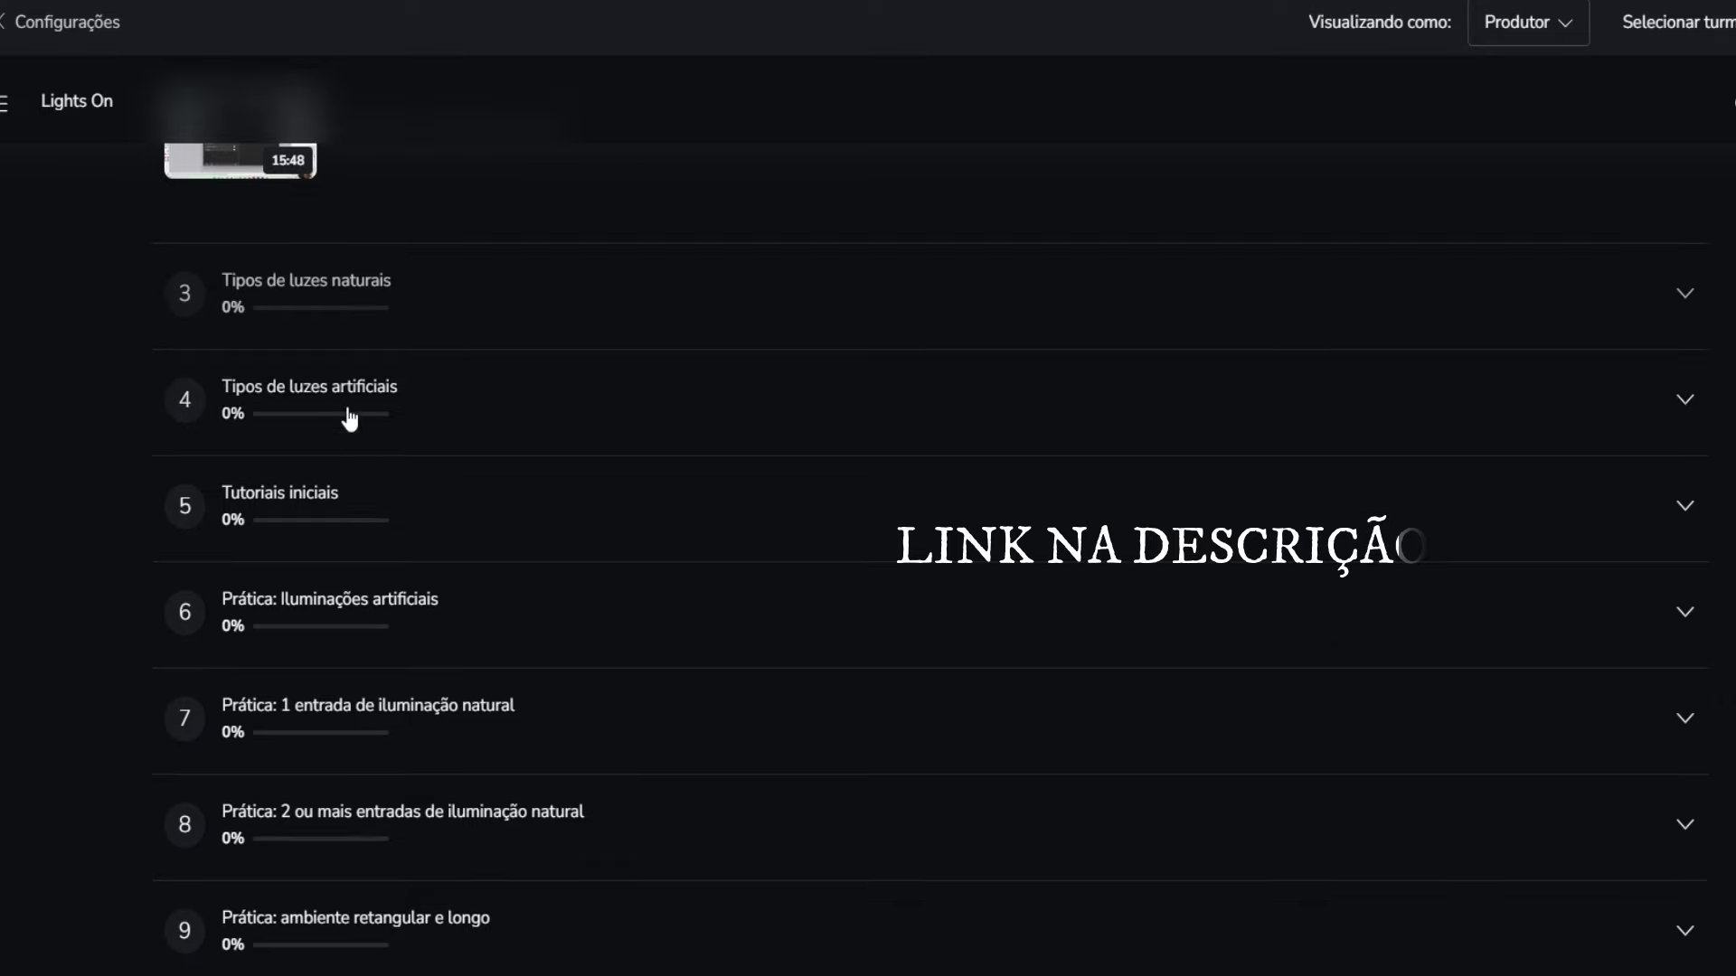
left_click(308, 293)
scroll(319, 447, "down", 2)
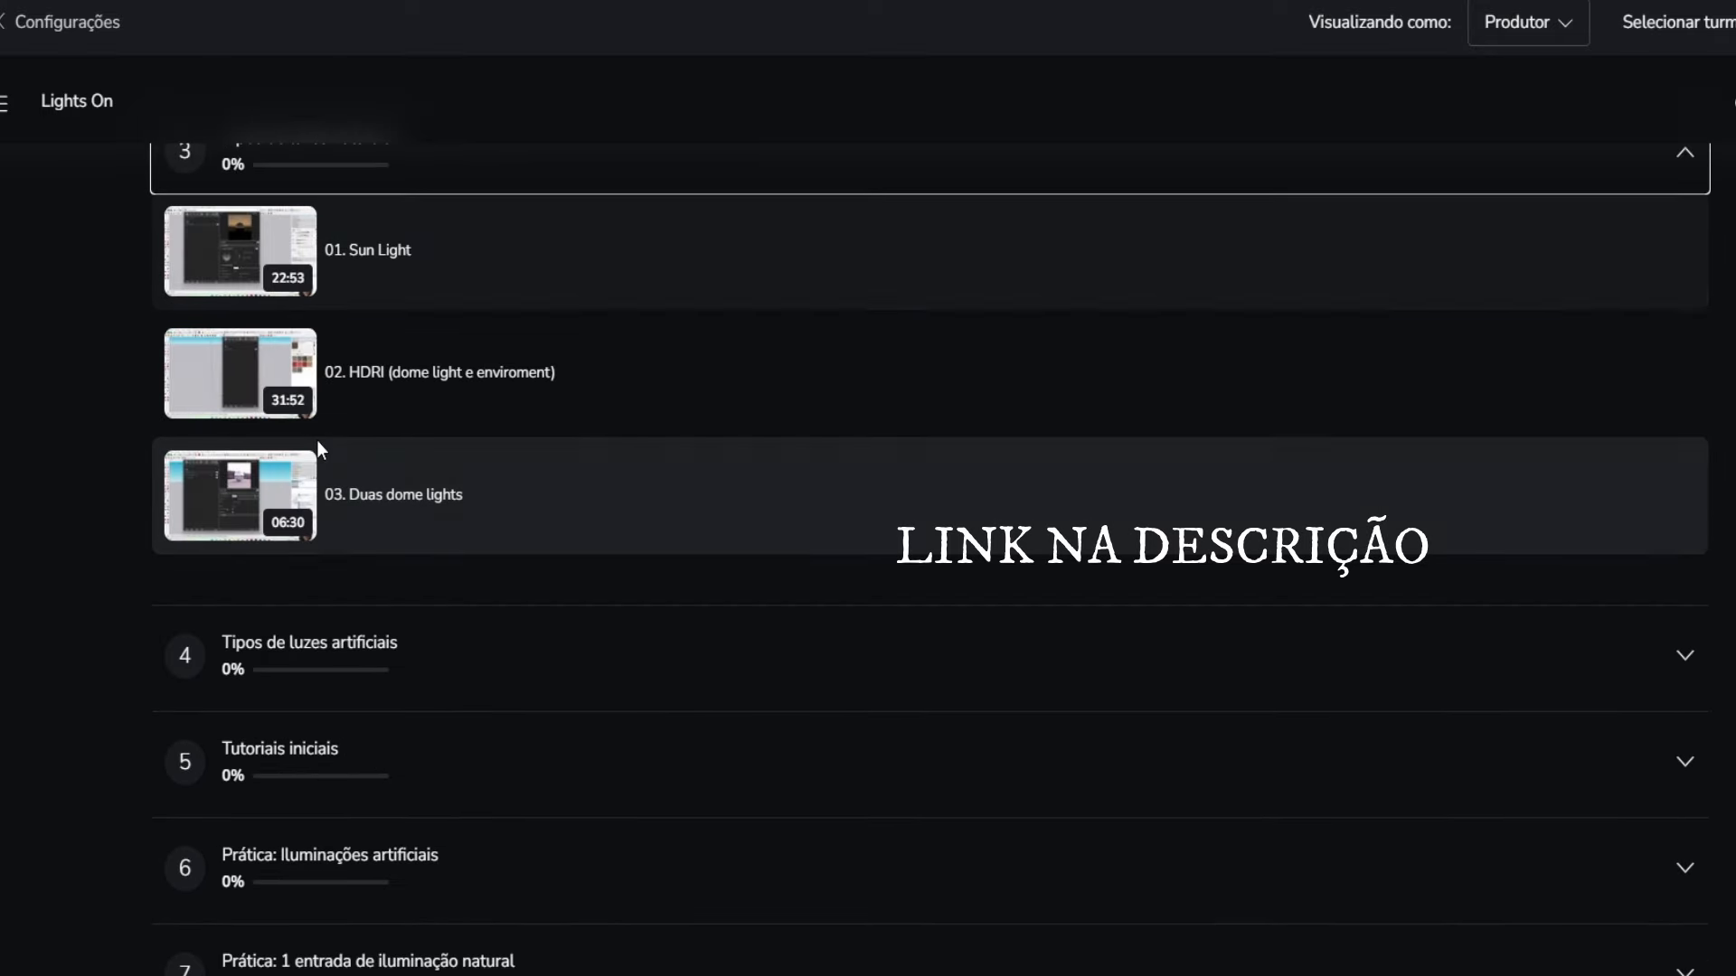
scroll(316, 441, "down", 2)
Expand the Tipos de luzes artificiais module and look through its lessons.
left_click(334, 505)
scroll(371, 471, "down", 2)
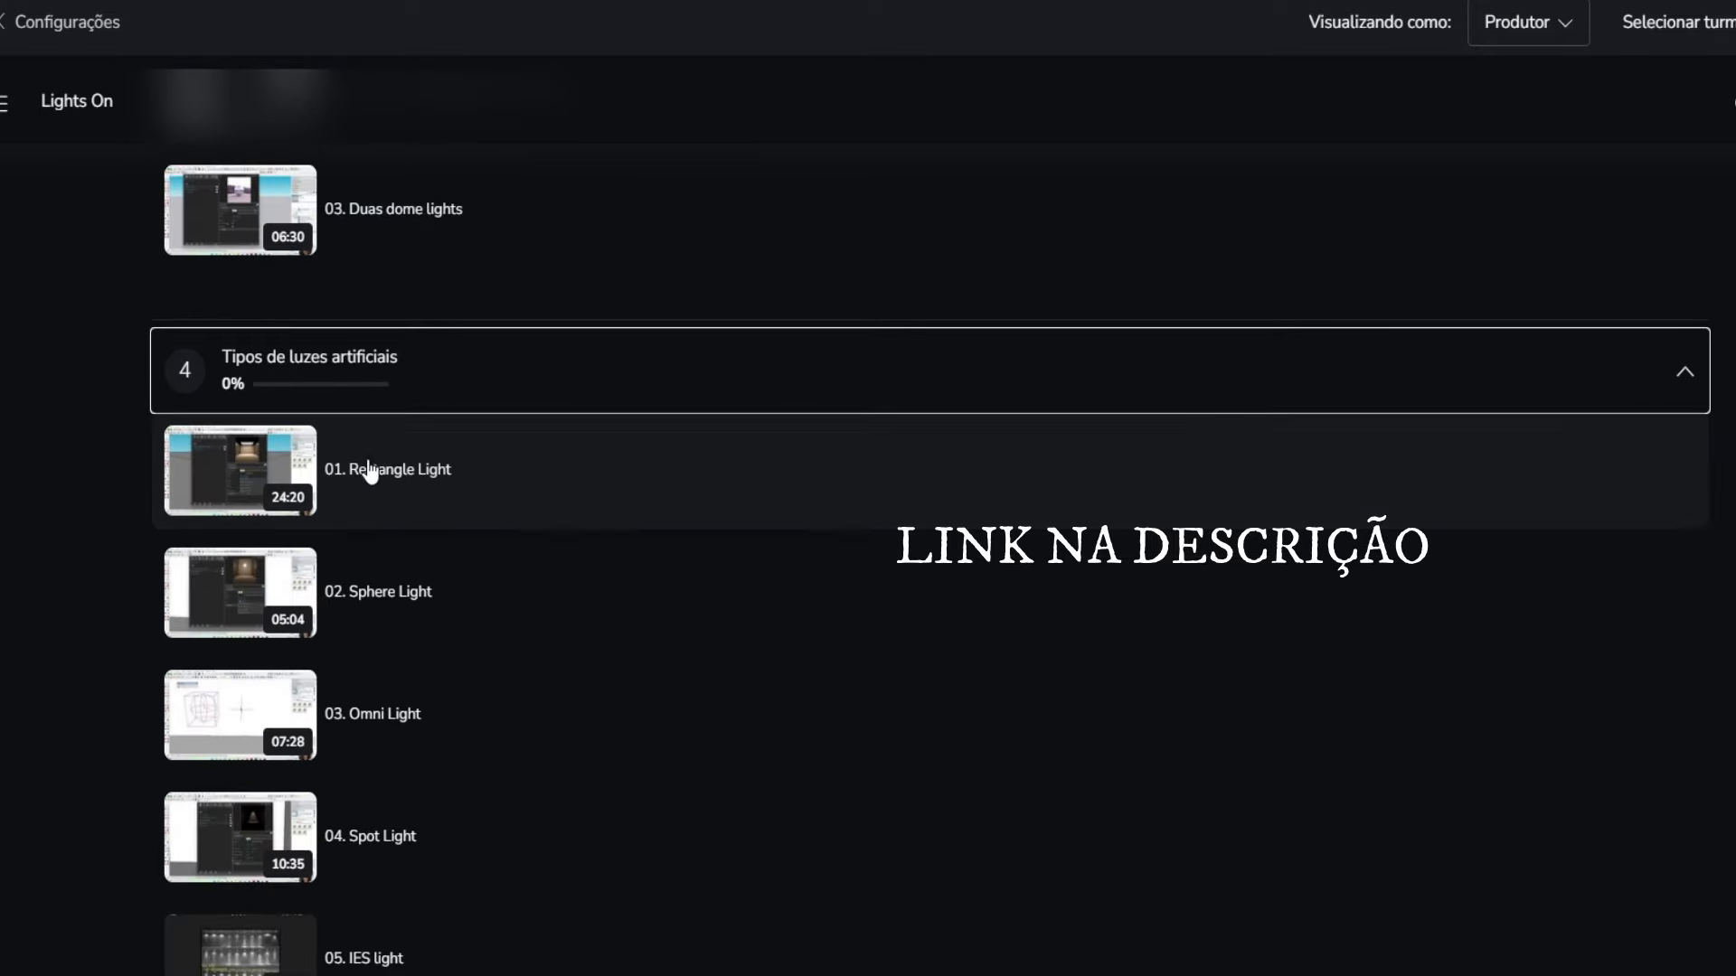
scroll(369, 475, "down", 2)
scroll(372, 485, "down", 4)
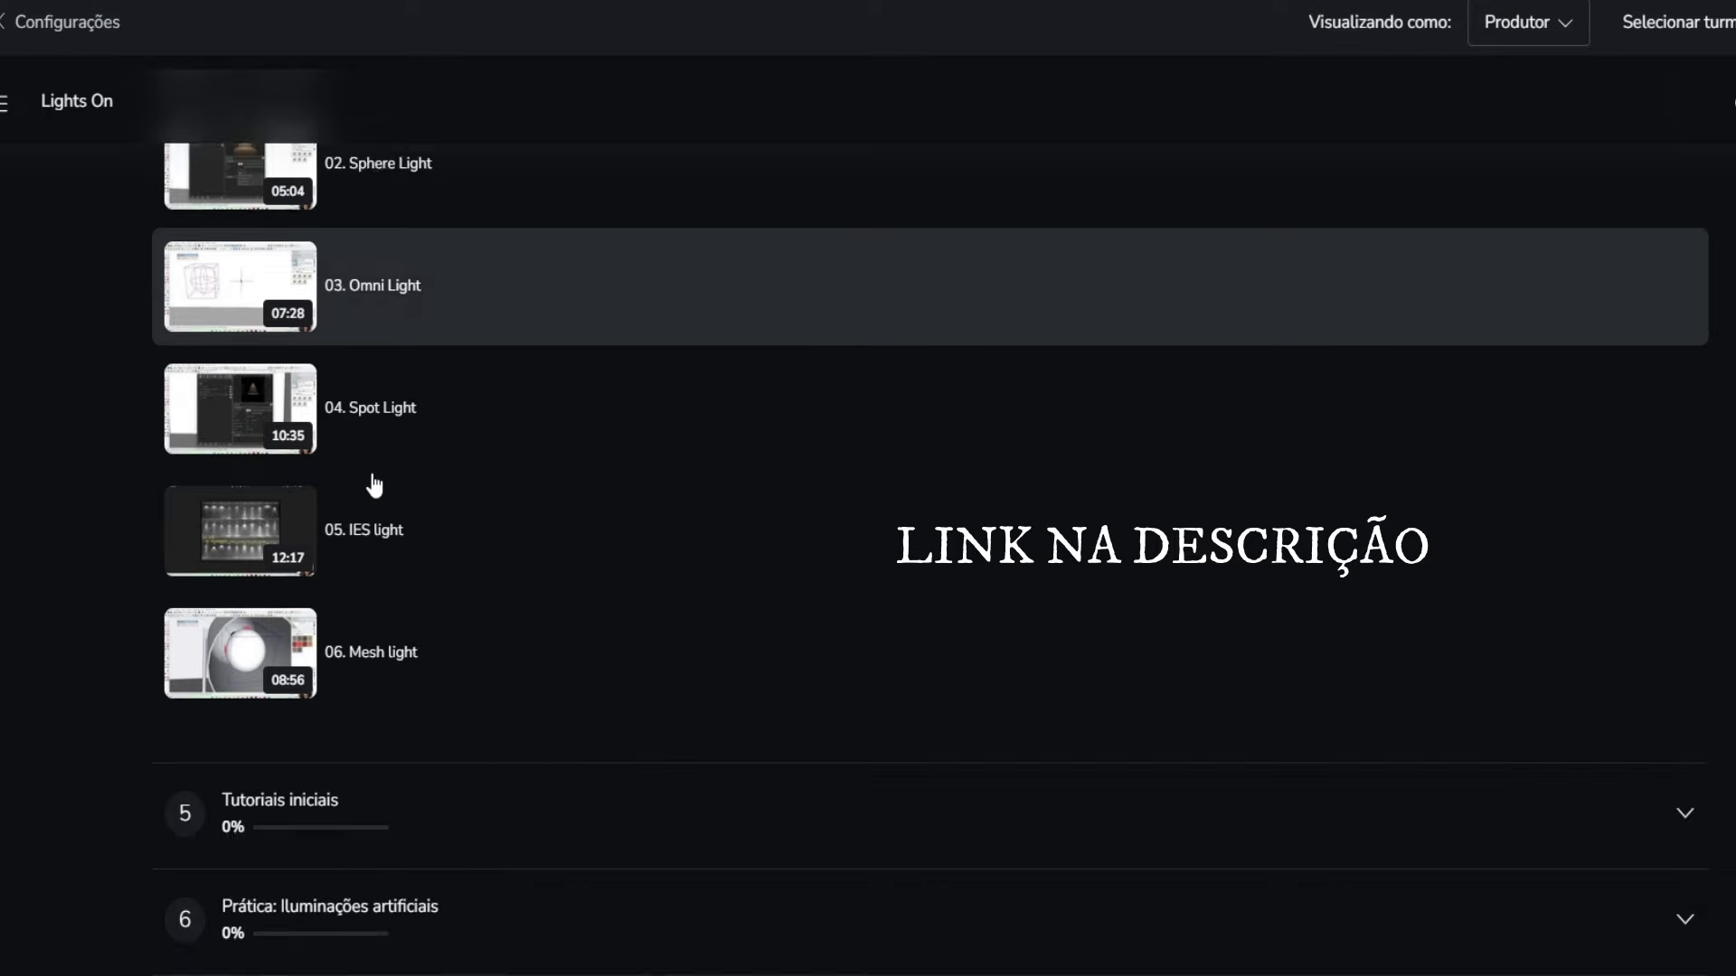
scroll(370, 497, "down", 4)
Look through the Tutoriais iniciais lessons and expand the Prática: Iluminações artificiais module.
left_click(357, 532)
scroll(398, 474, "down", 2)
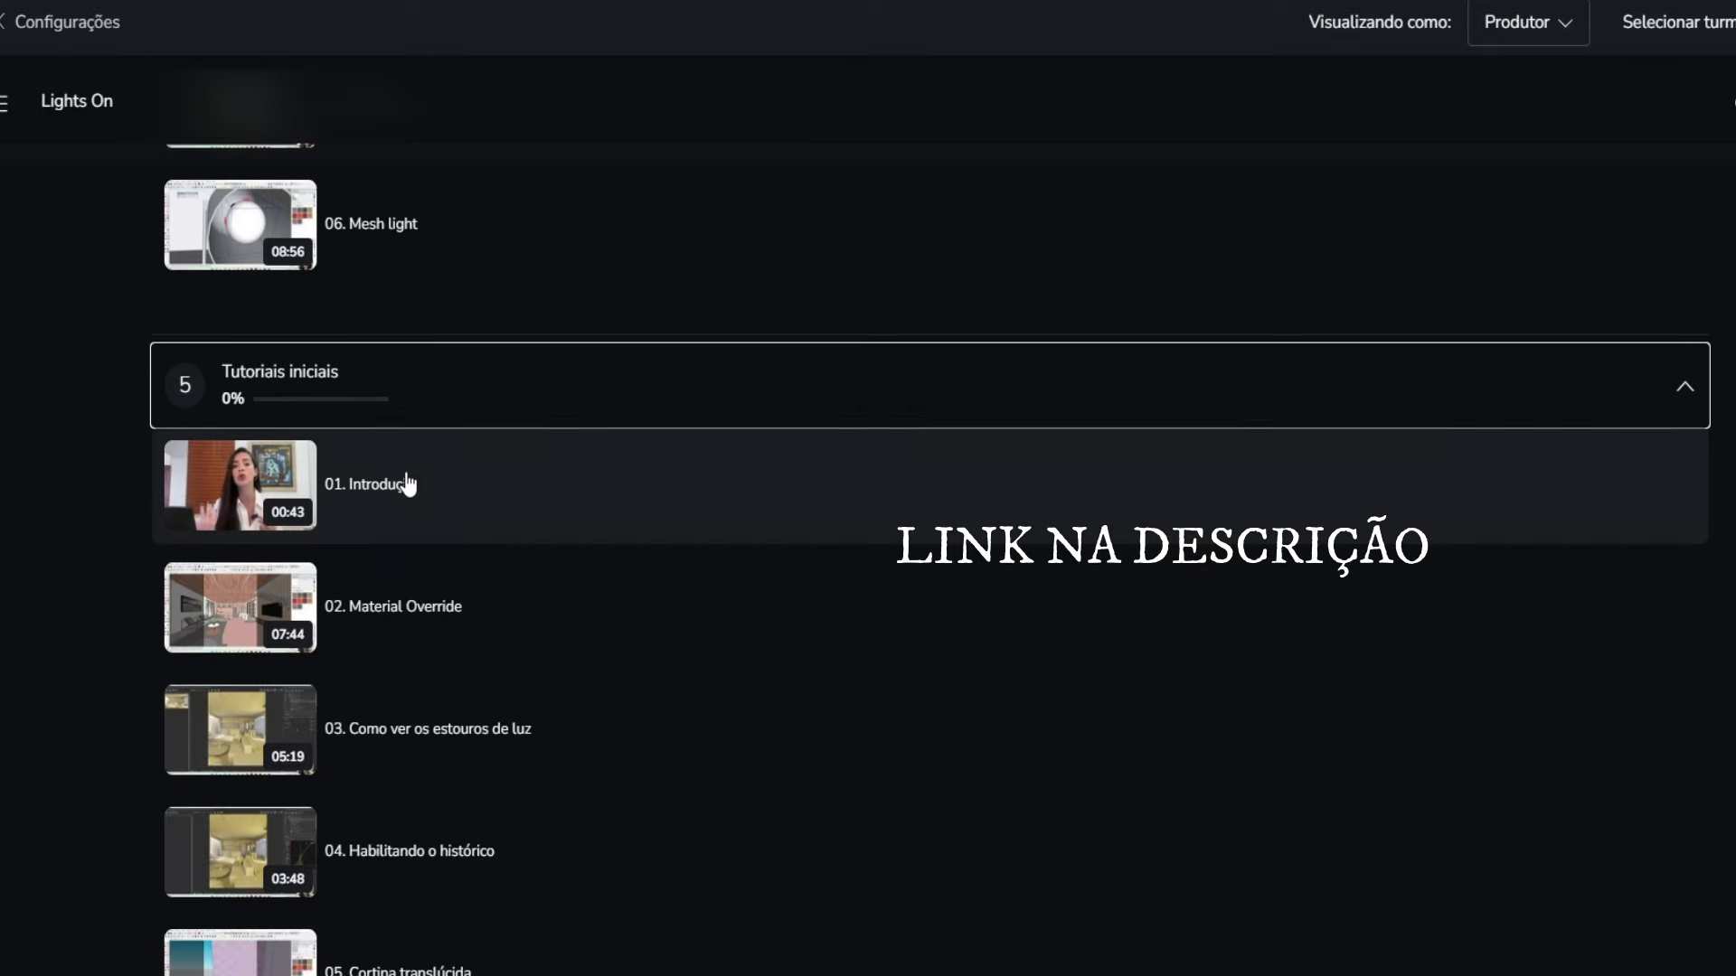
scroll(407, 488, "down", 4)
scroll(406, 507, "down", 5)
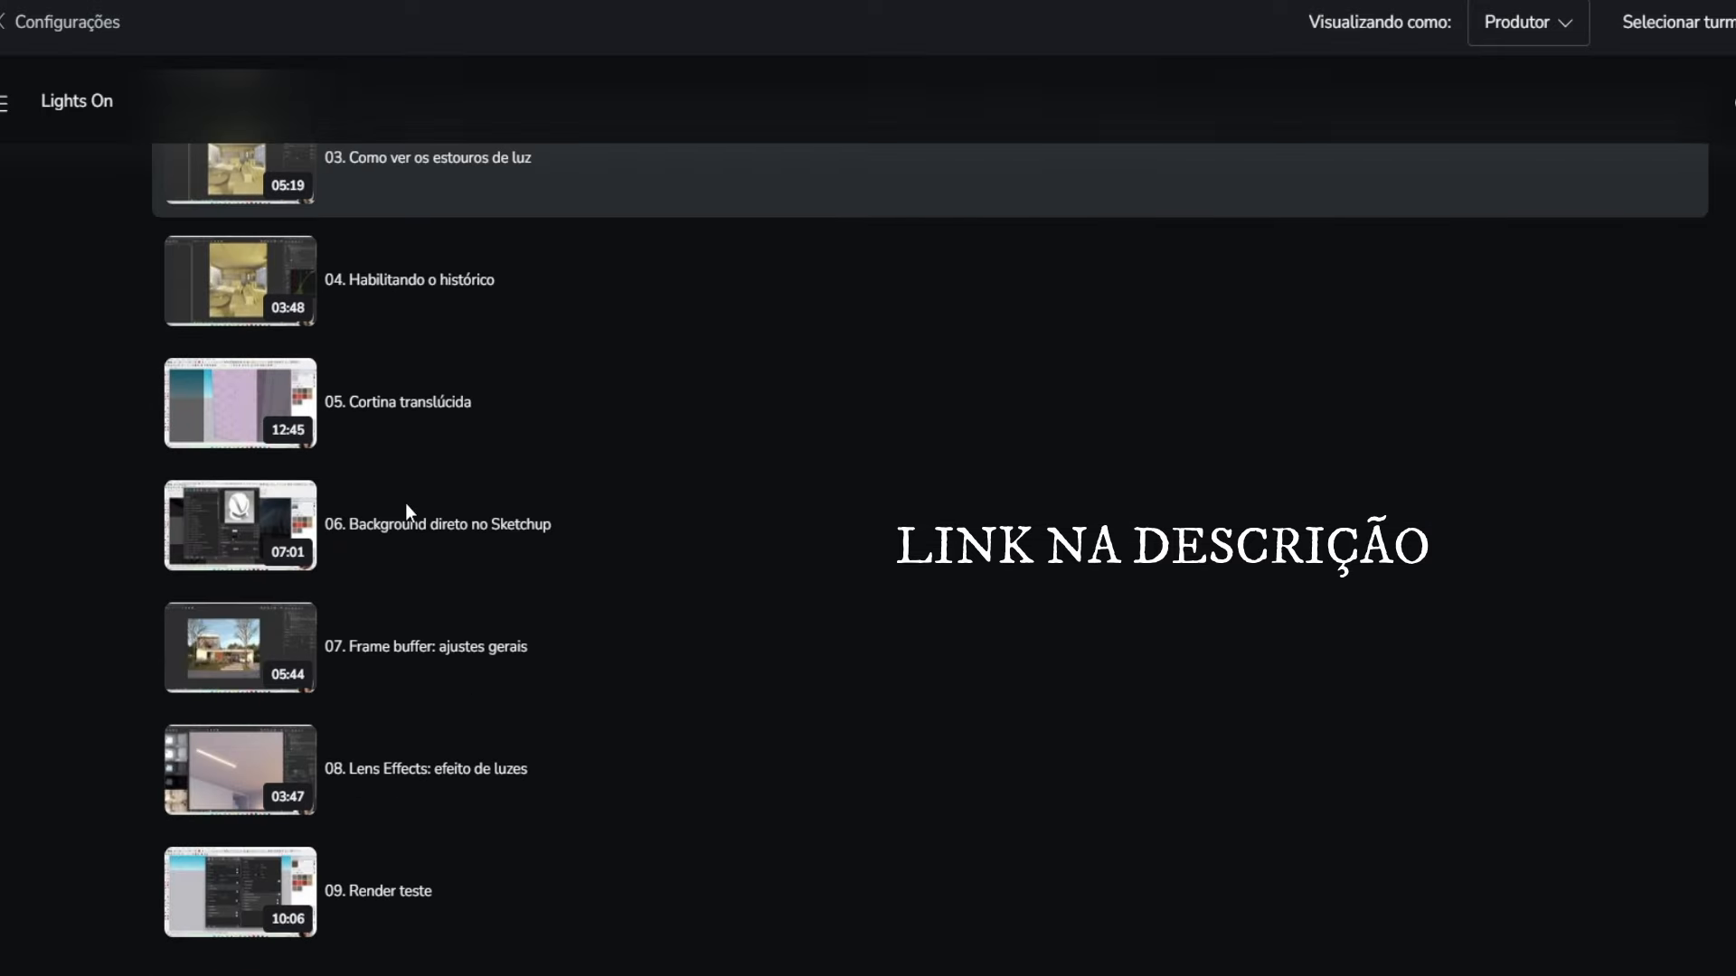
scroll(406, 524, "down", 3)
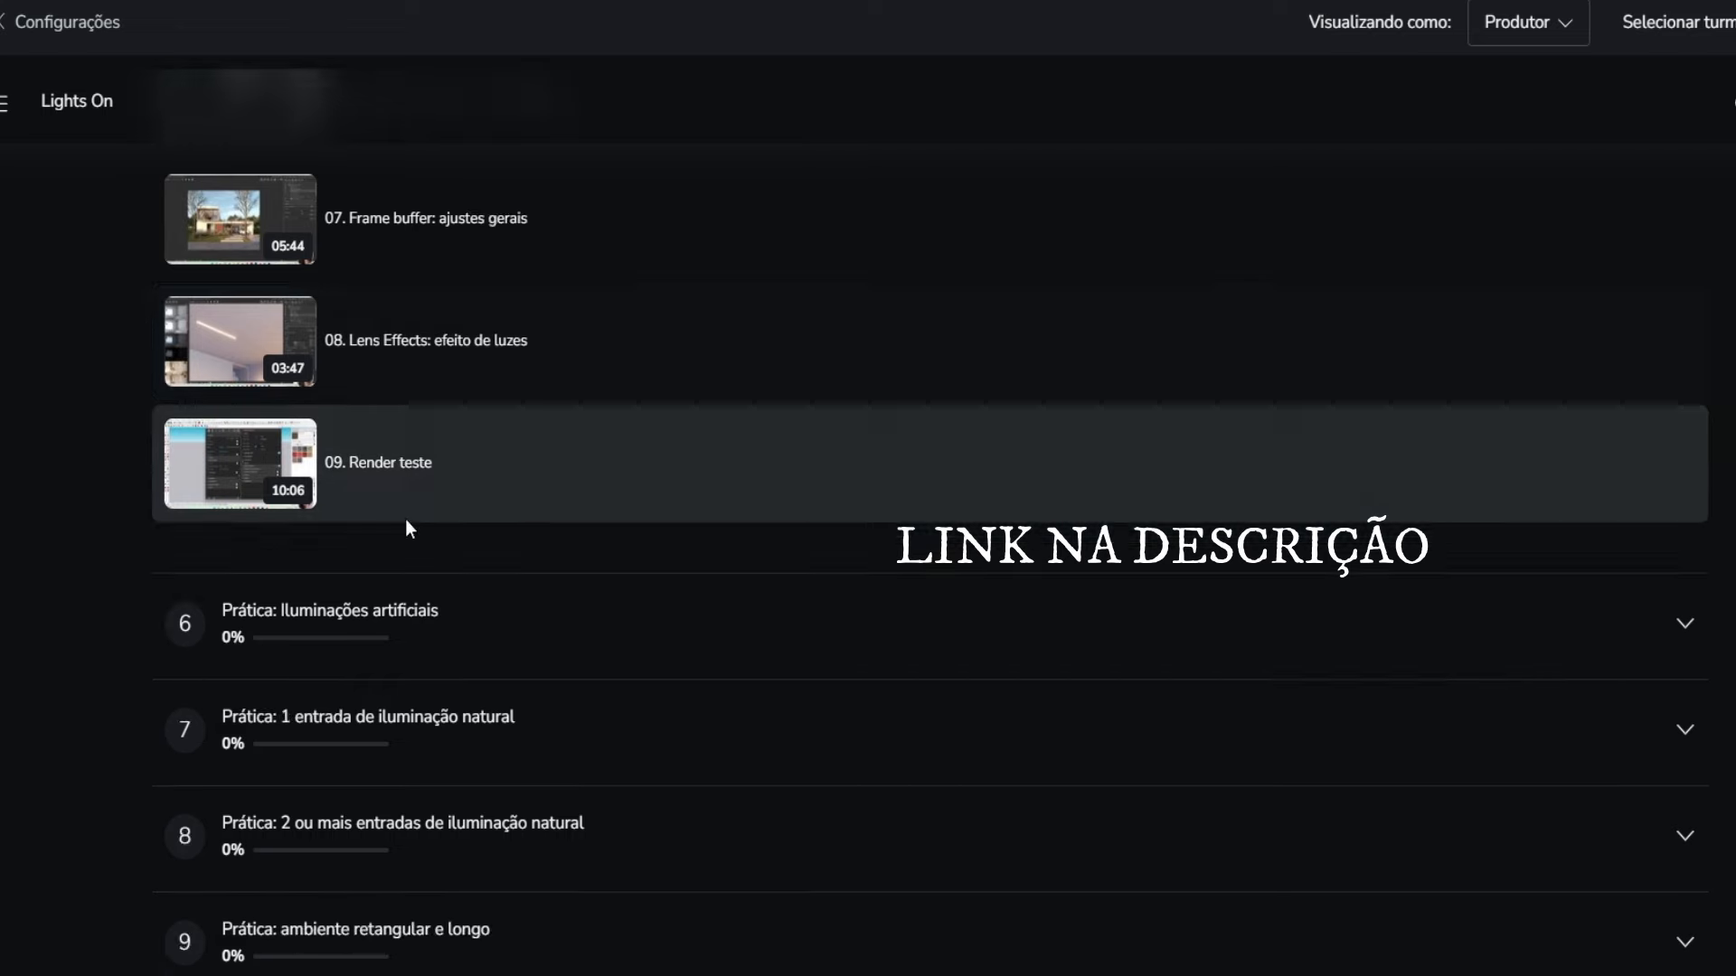
left_click(326, 498)
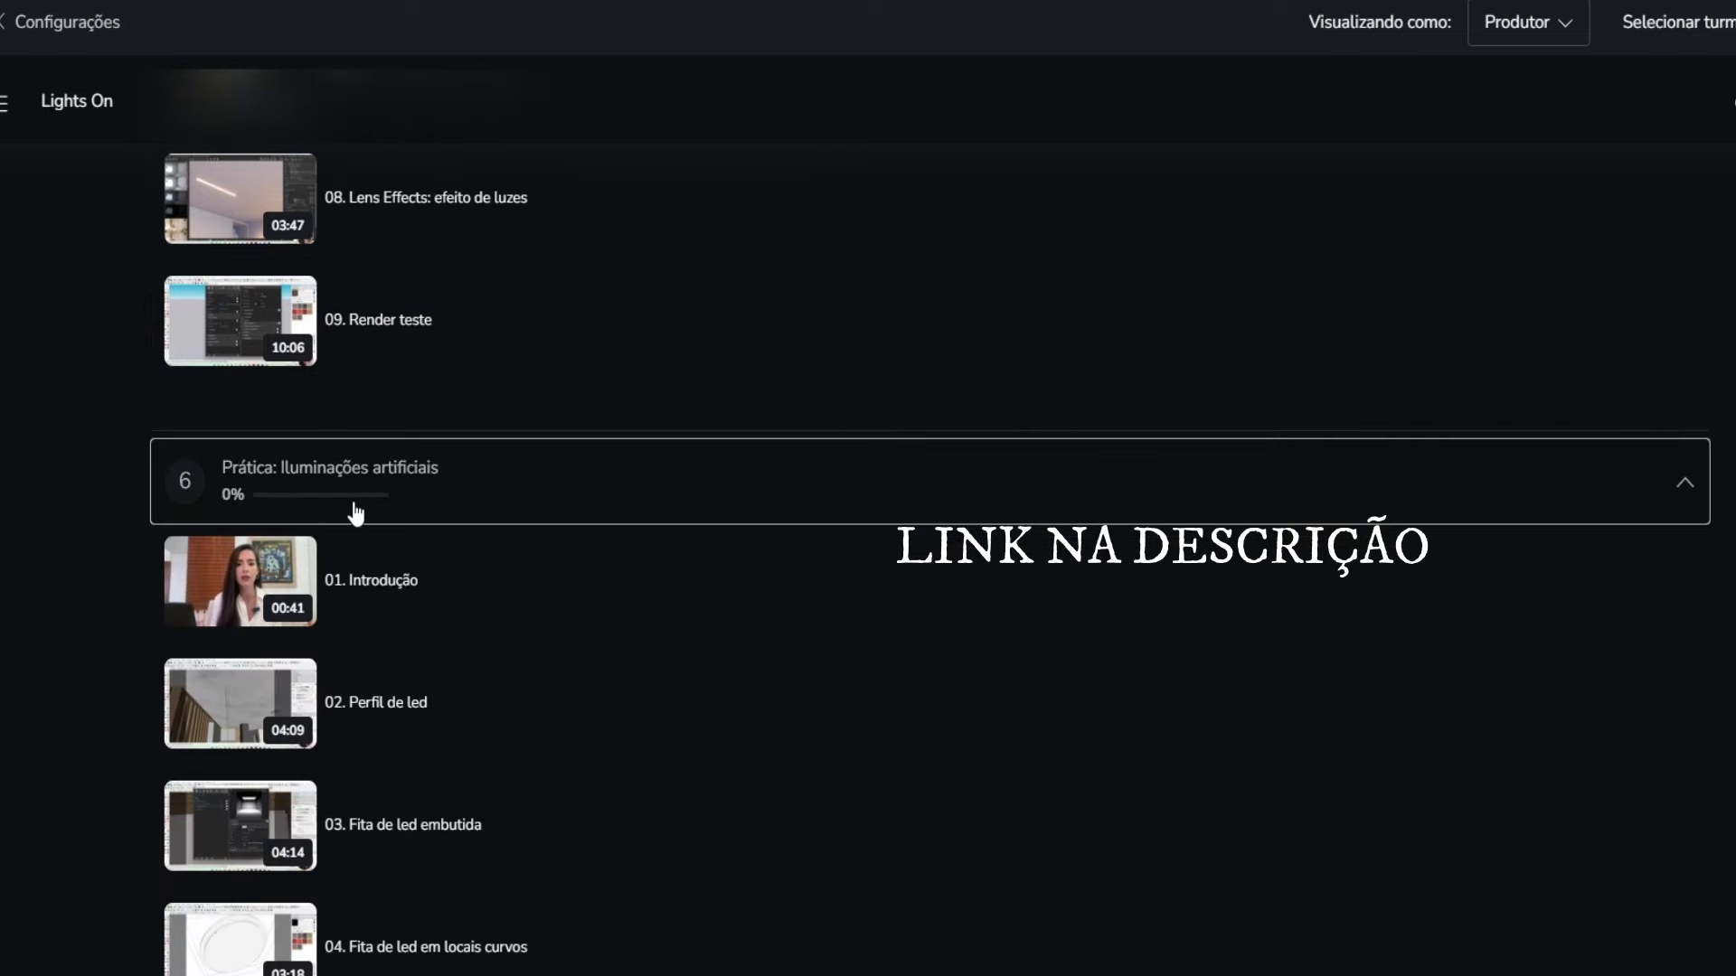
Look through the lessons of the Prática: Iluminações artificiais module down to 23. Janelas (para fachadas).
scroll(357, 503, "down", 2)
scroll(413, 452, "down", 2)
scroll(408, 421, "down", 8)
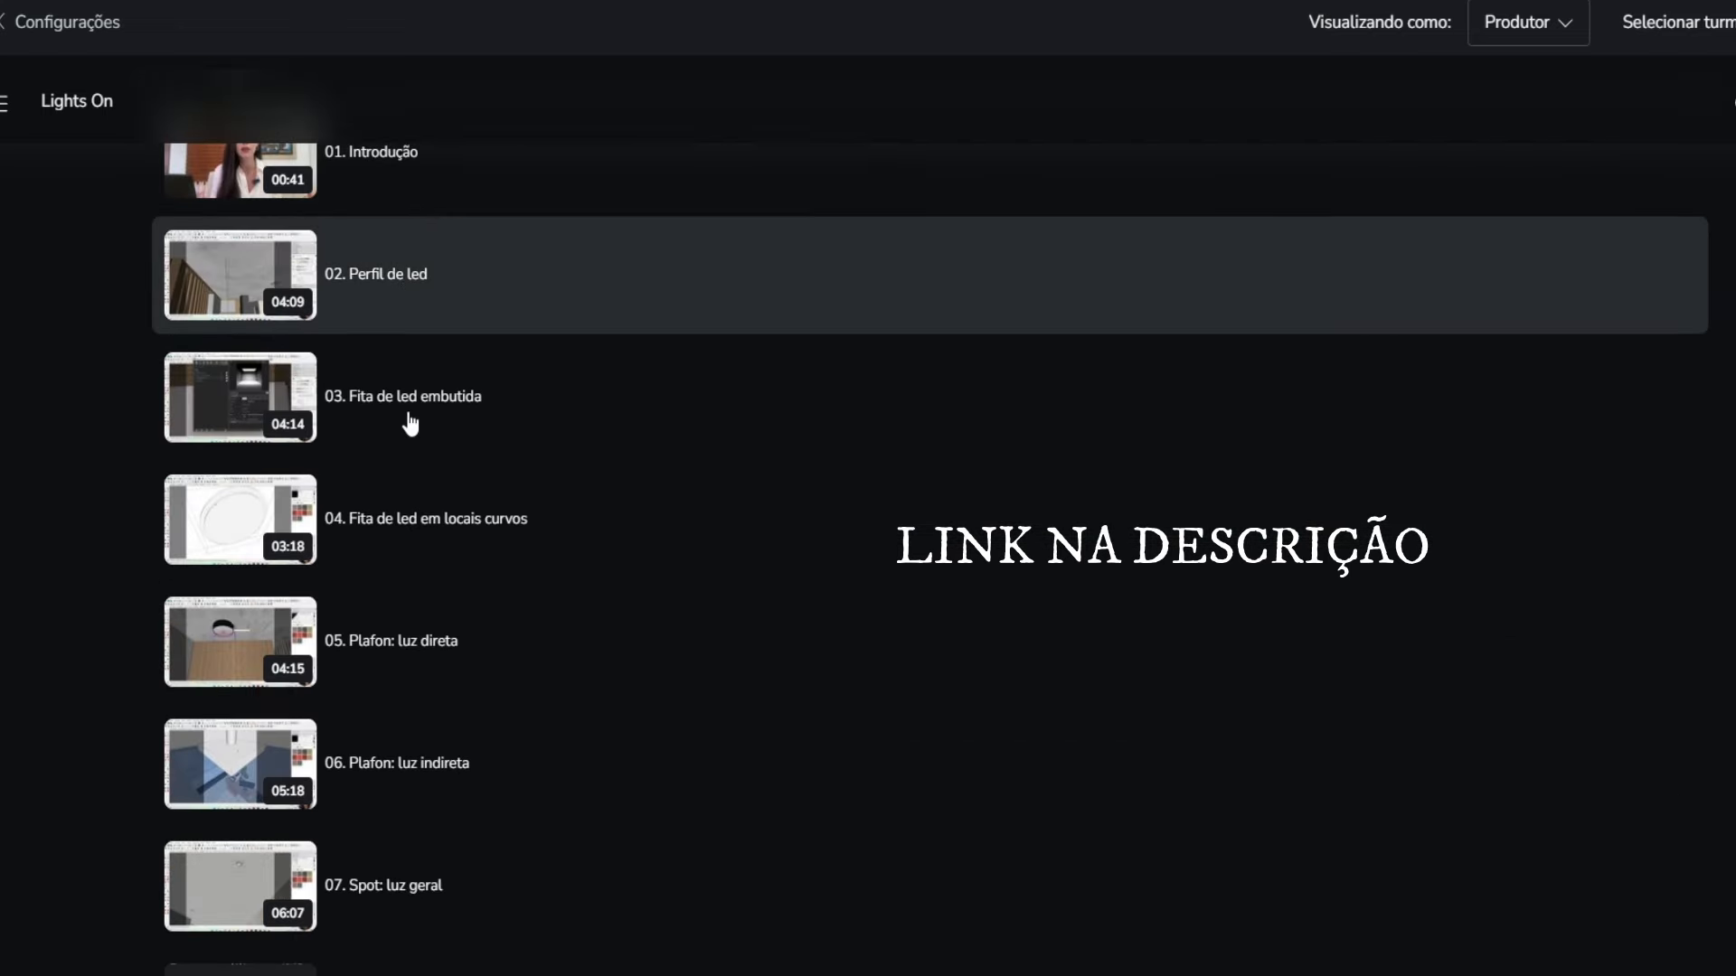
scroll(409, 422, "down", 9)
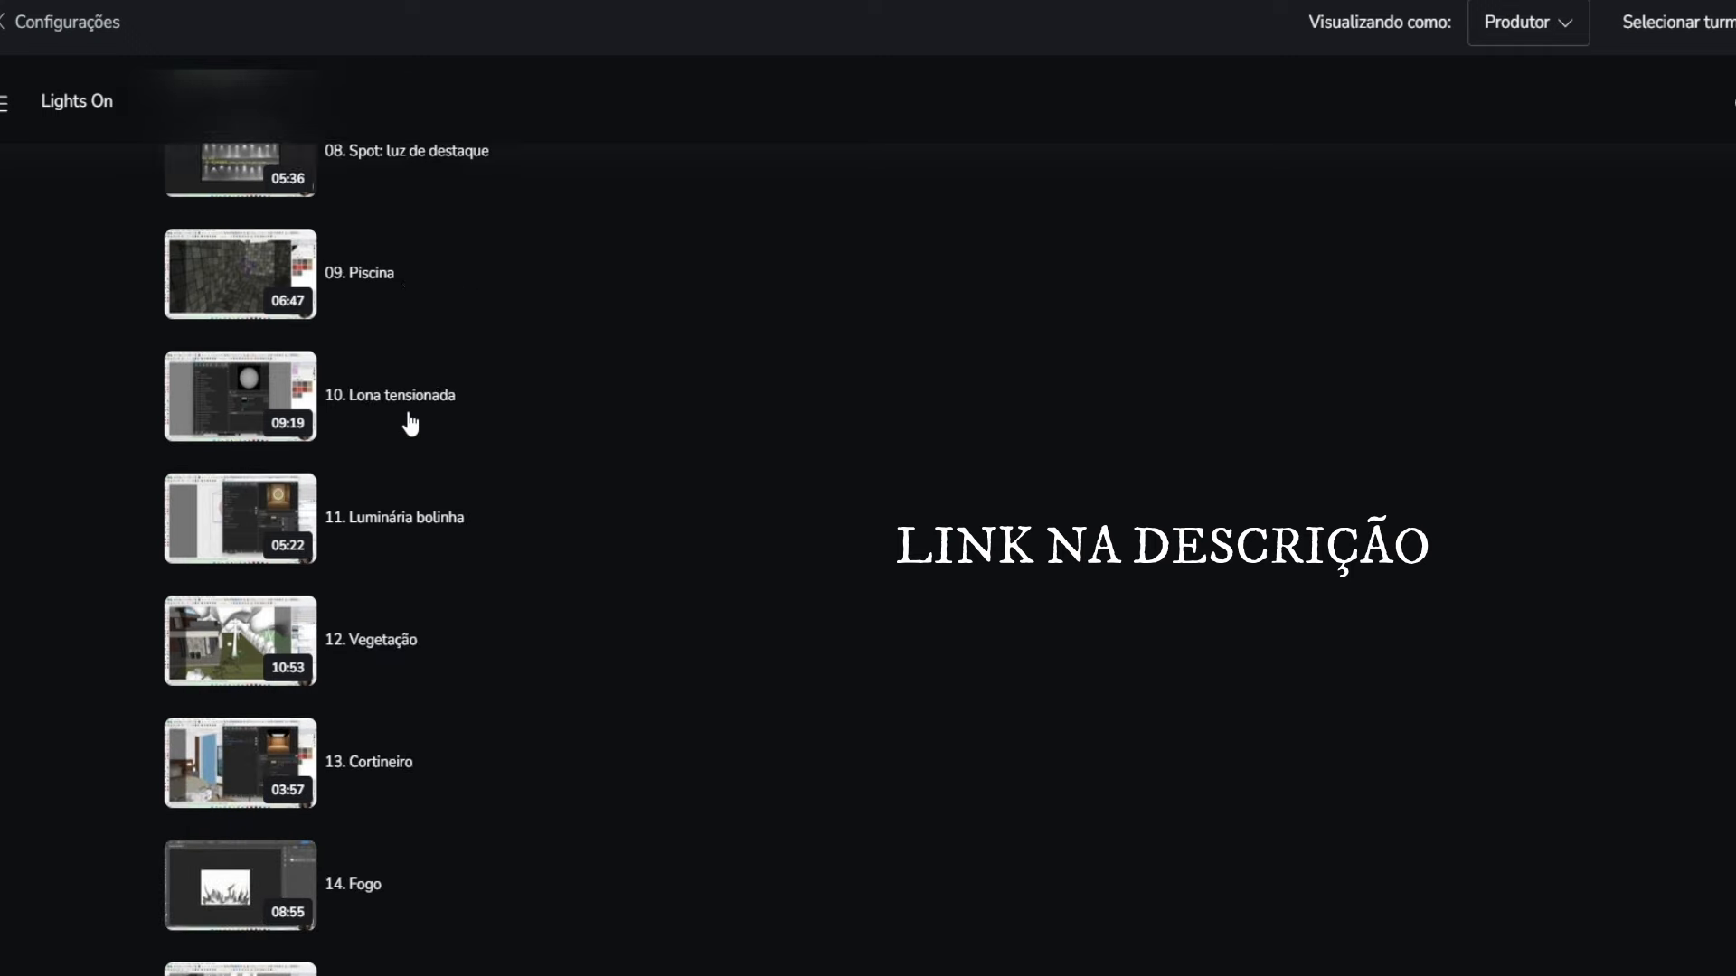
scroll(410, 417, "down", 9)
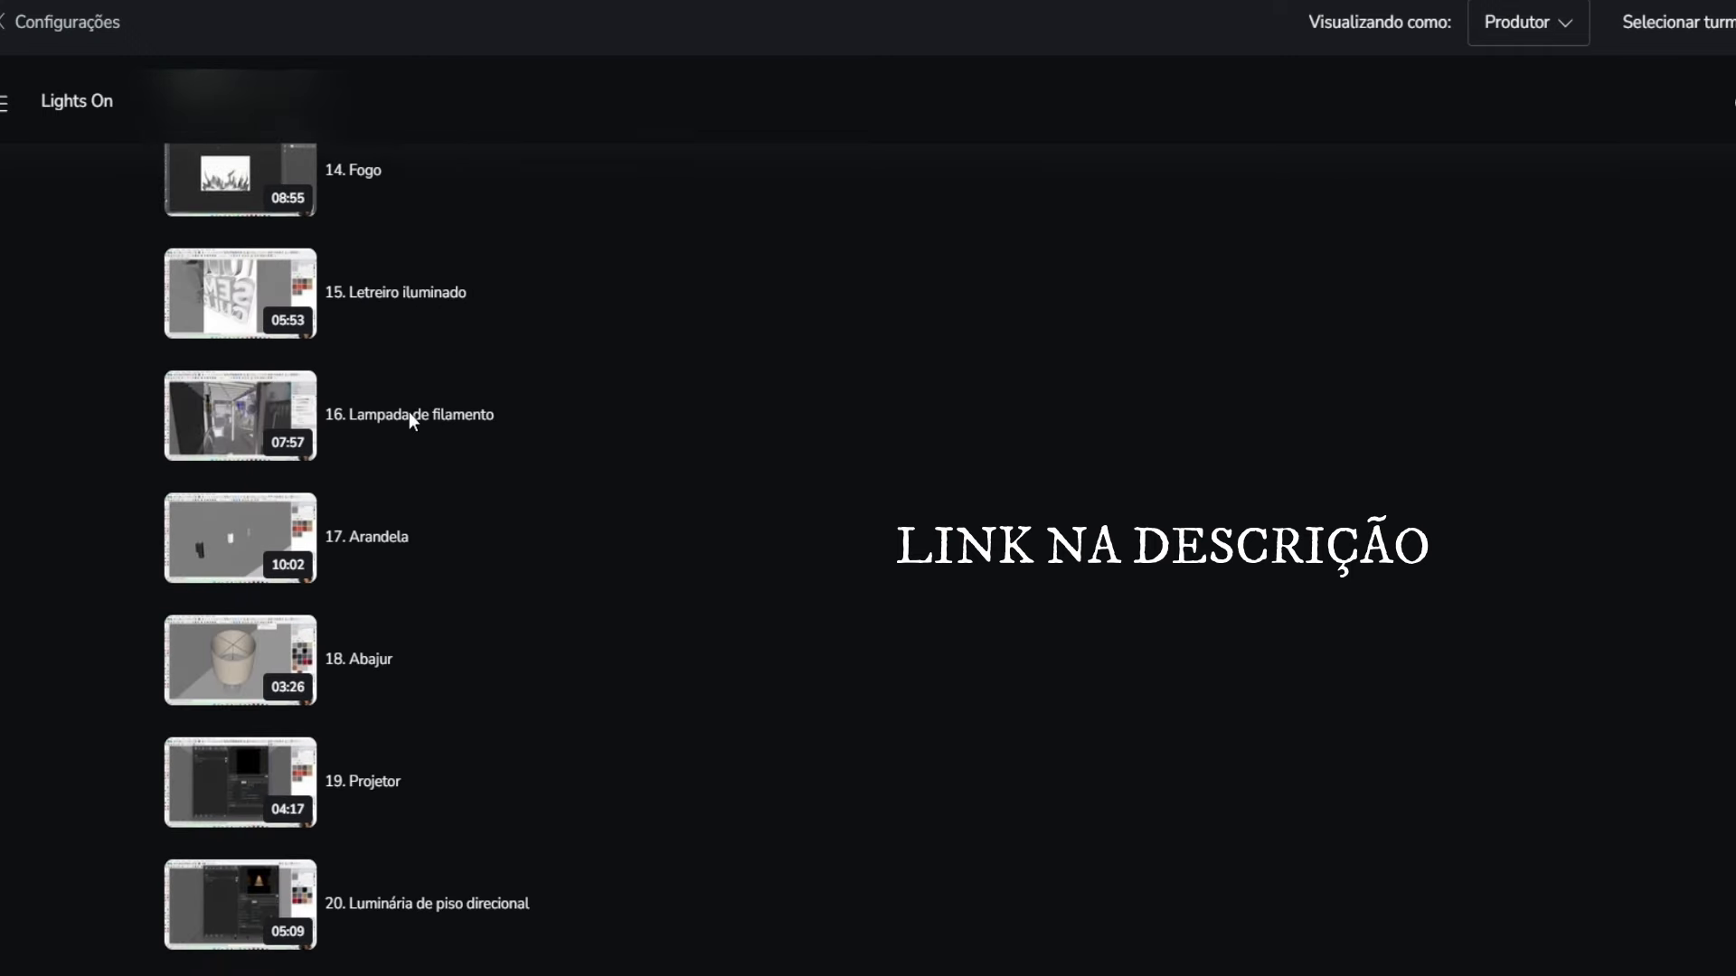
scroll(409, 417, "down", 3)
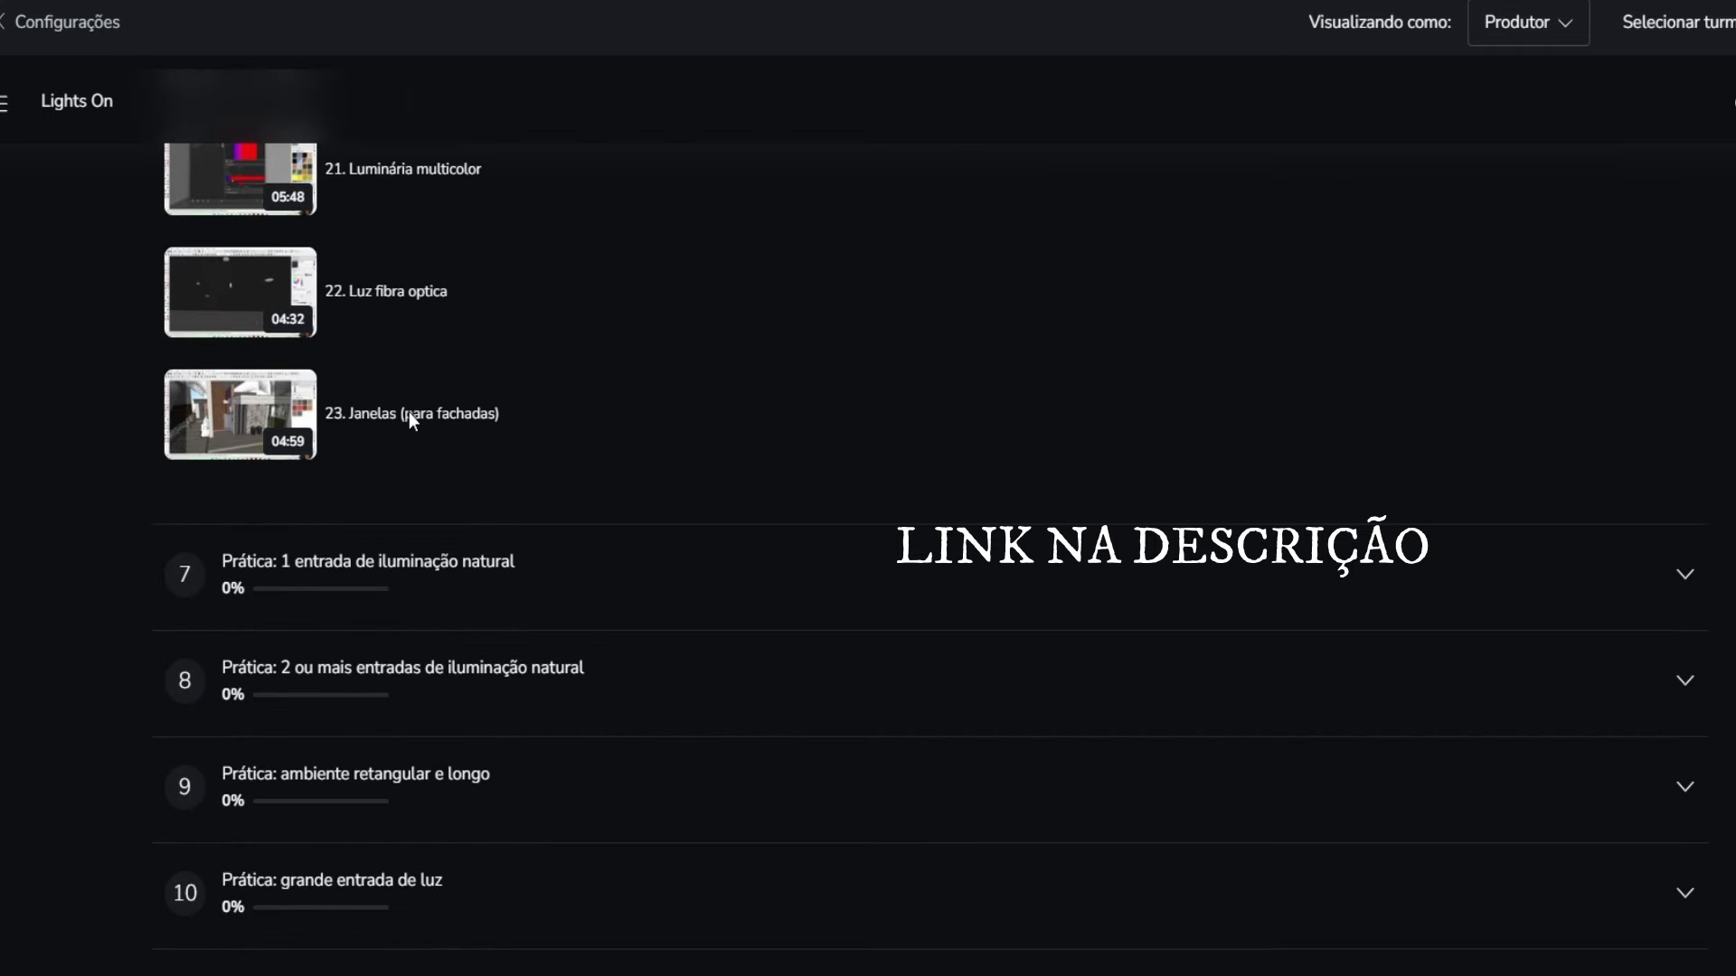
Expand the Prática modules on one and on two or more natural light entries and look through their lessons.
left_click(385, 437)
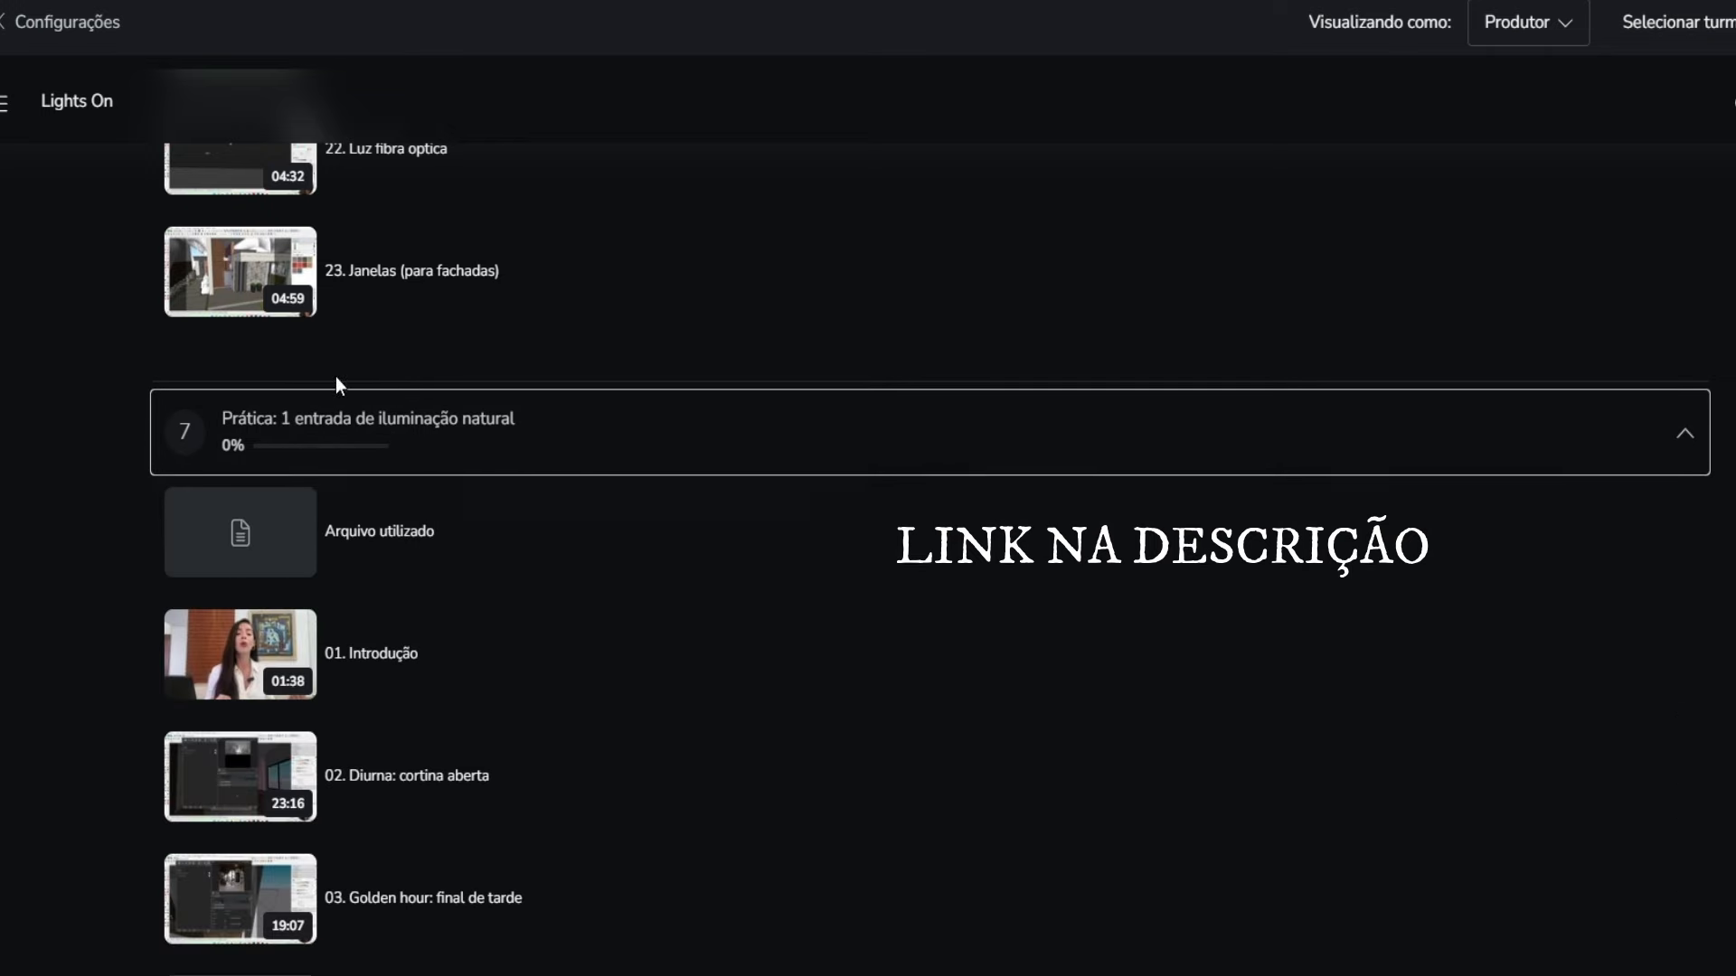
scroll(556, 446, "down", 2)
scroll(556, 446, "down", 2)
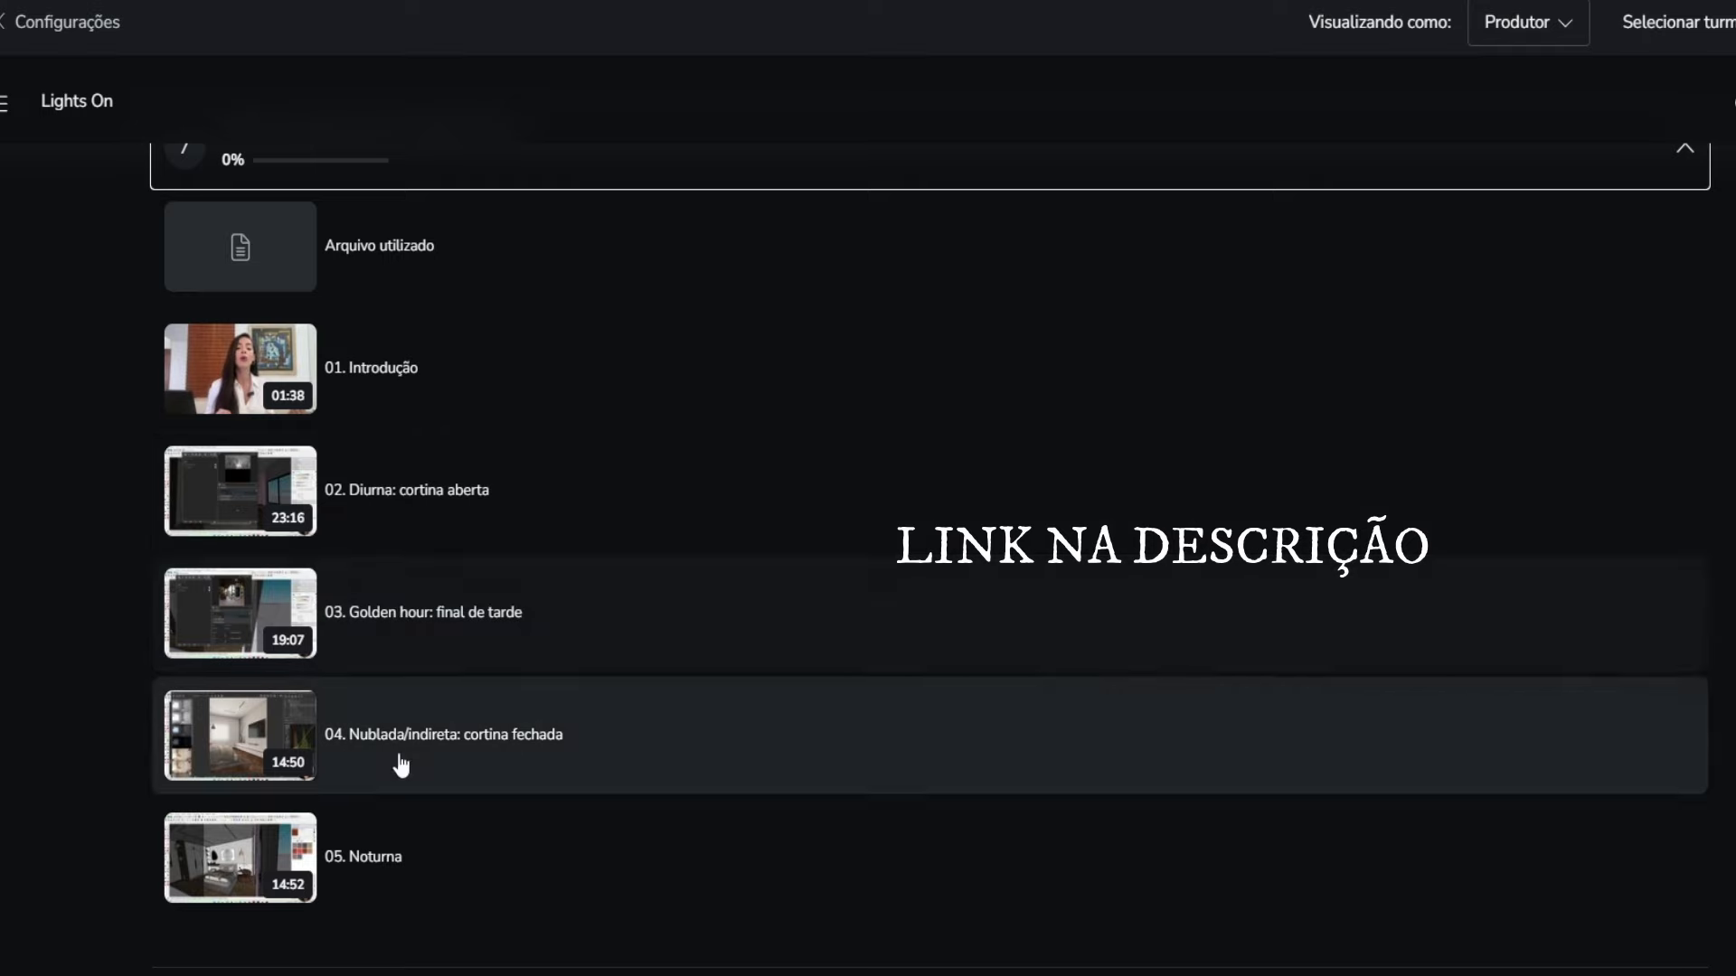
scroll(399, 659, "down", 8)
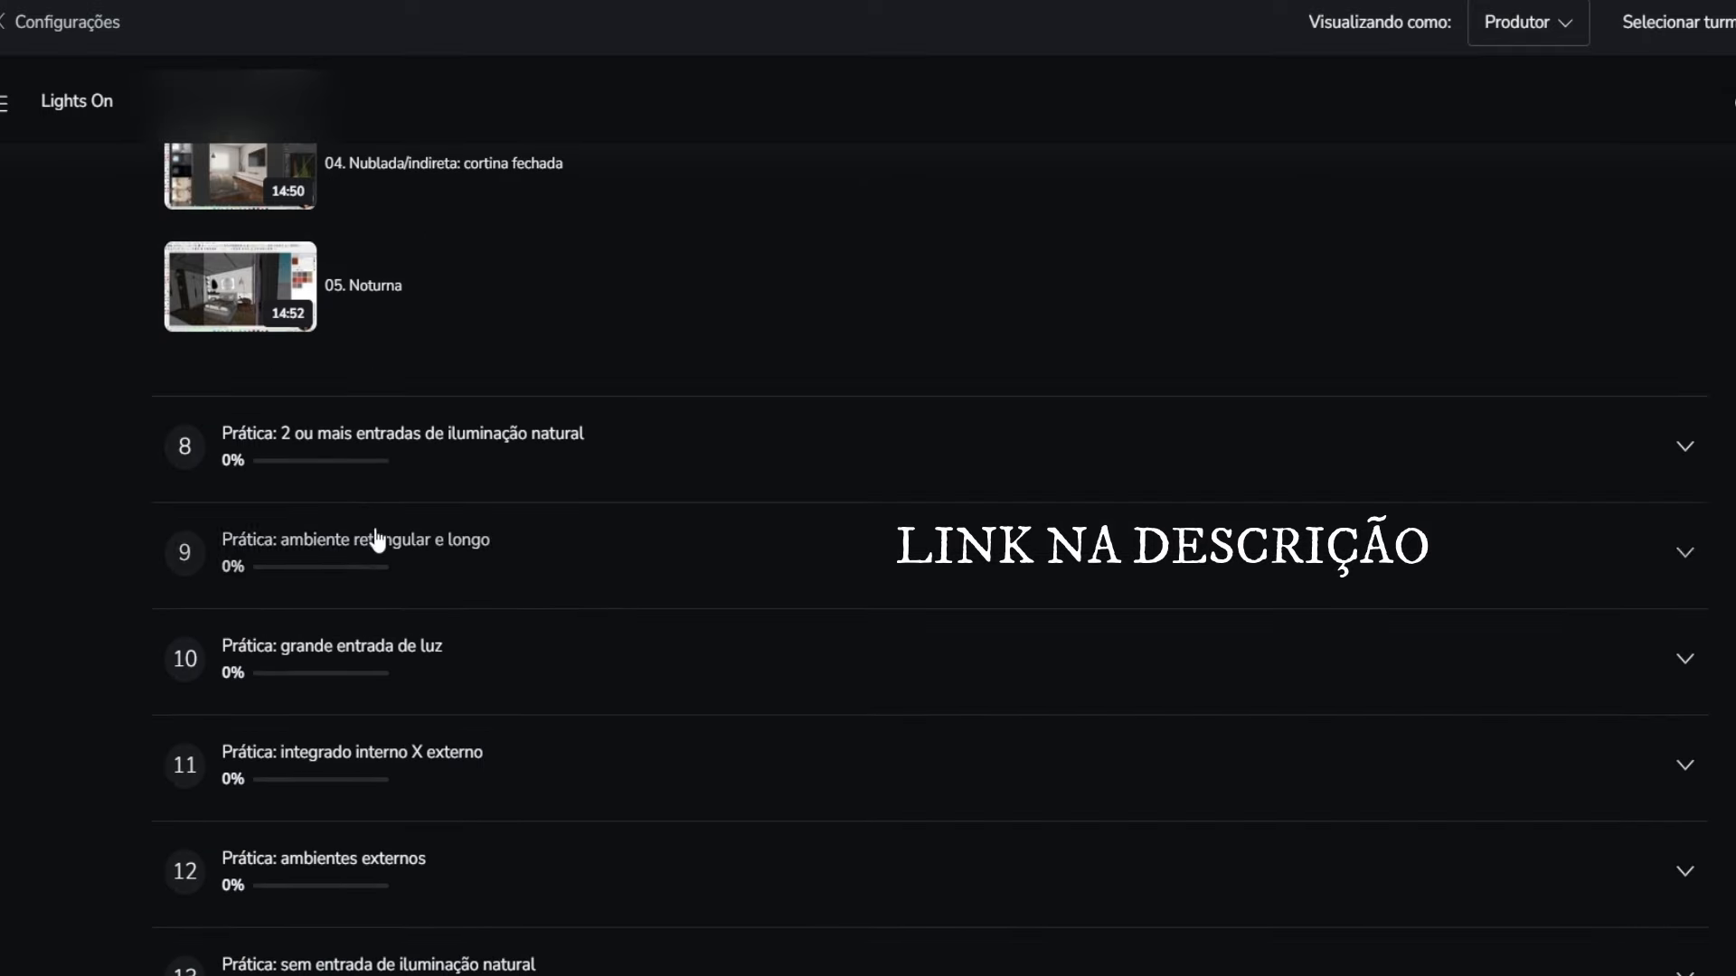
left_click(449, 445)
scroll(390, 553, "down", 2)
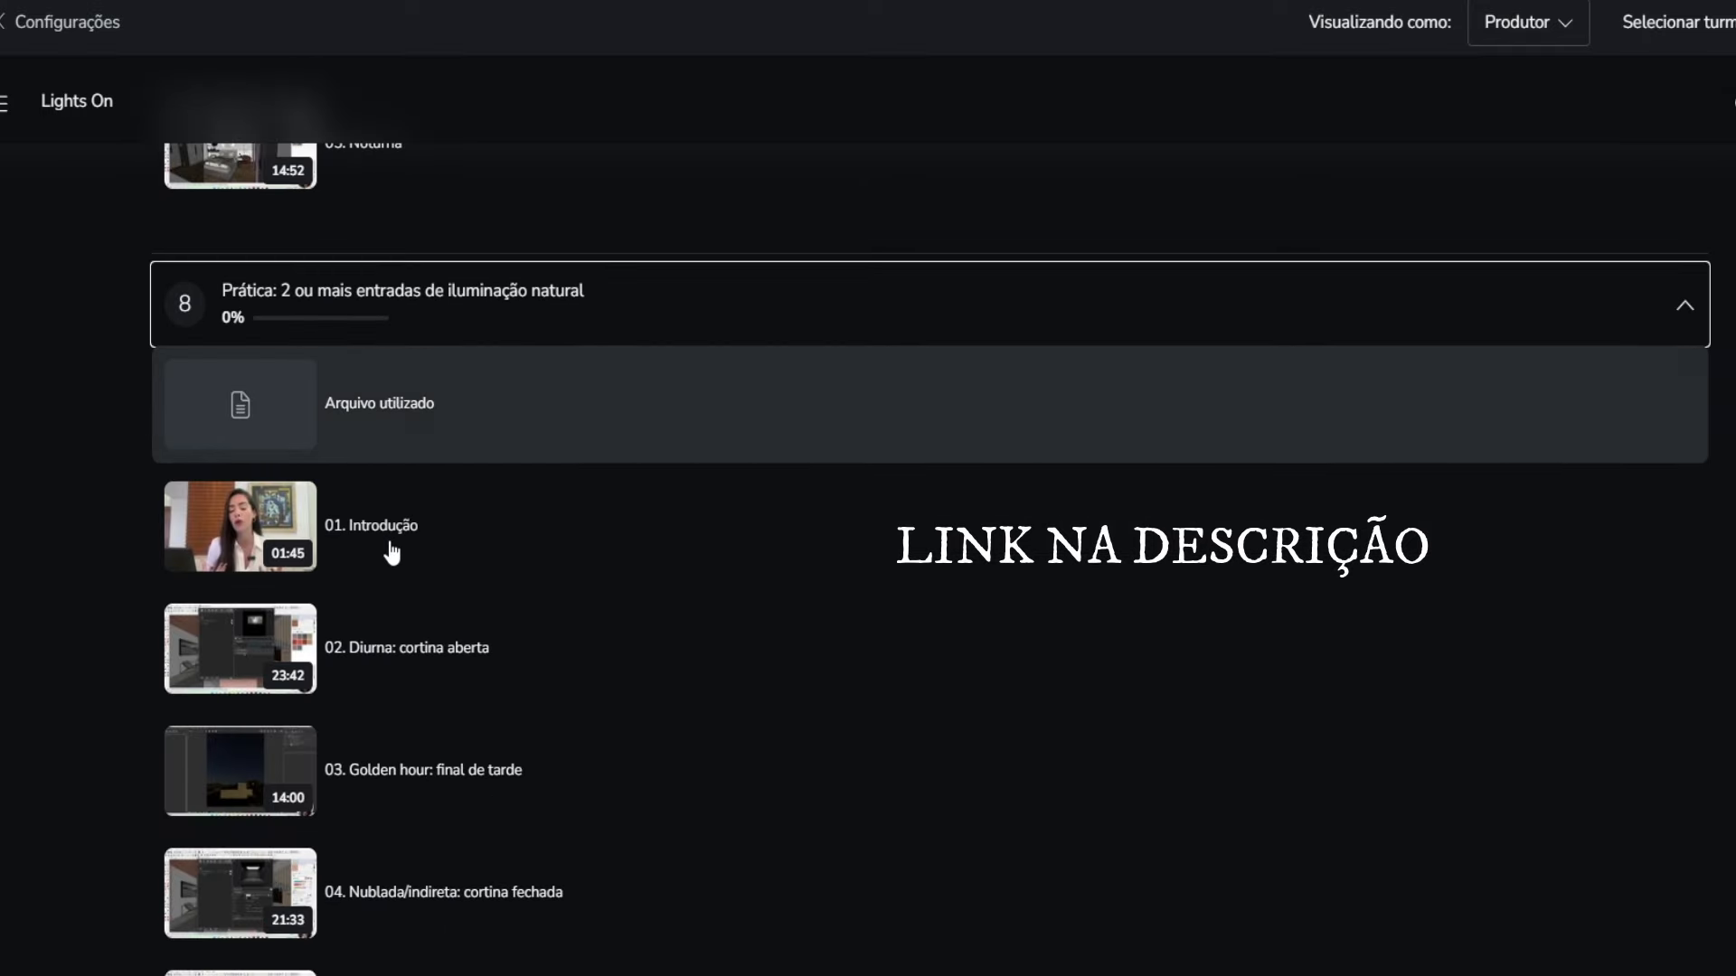
scroll(442, 432, "down", 10)
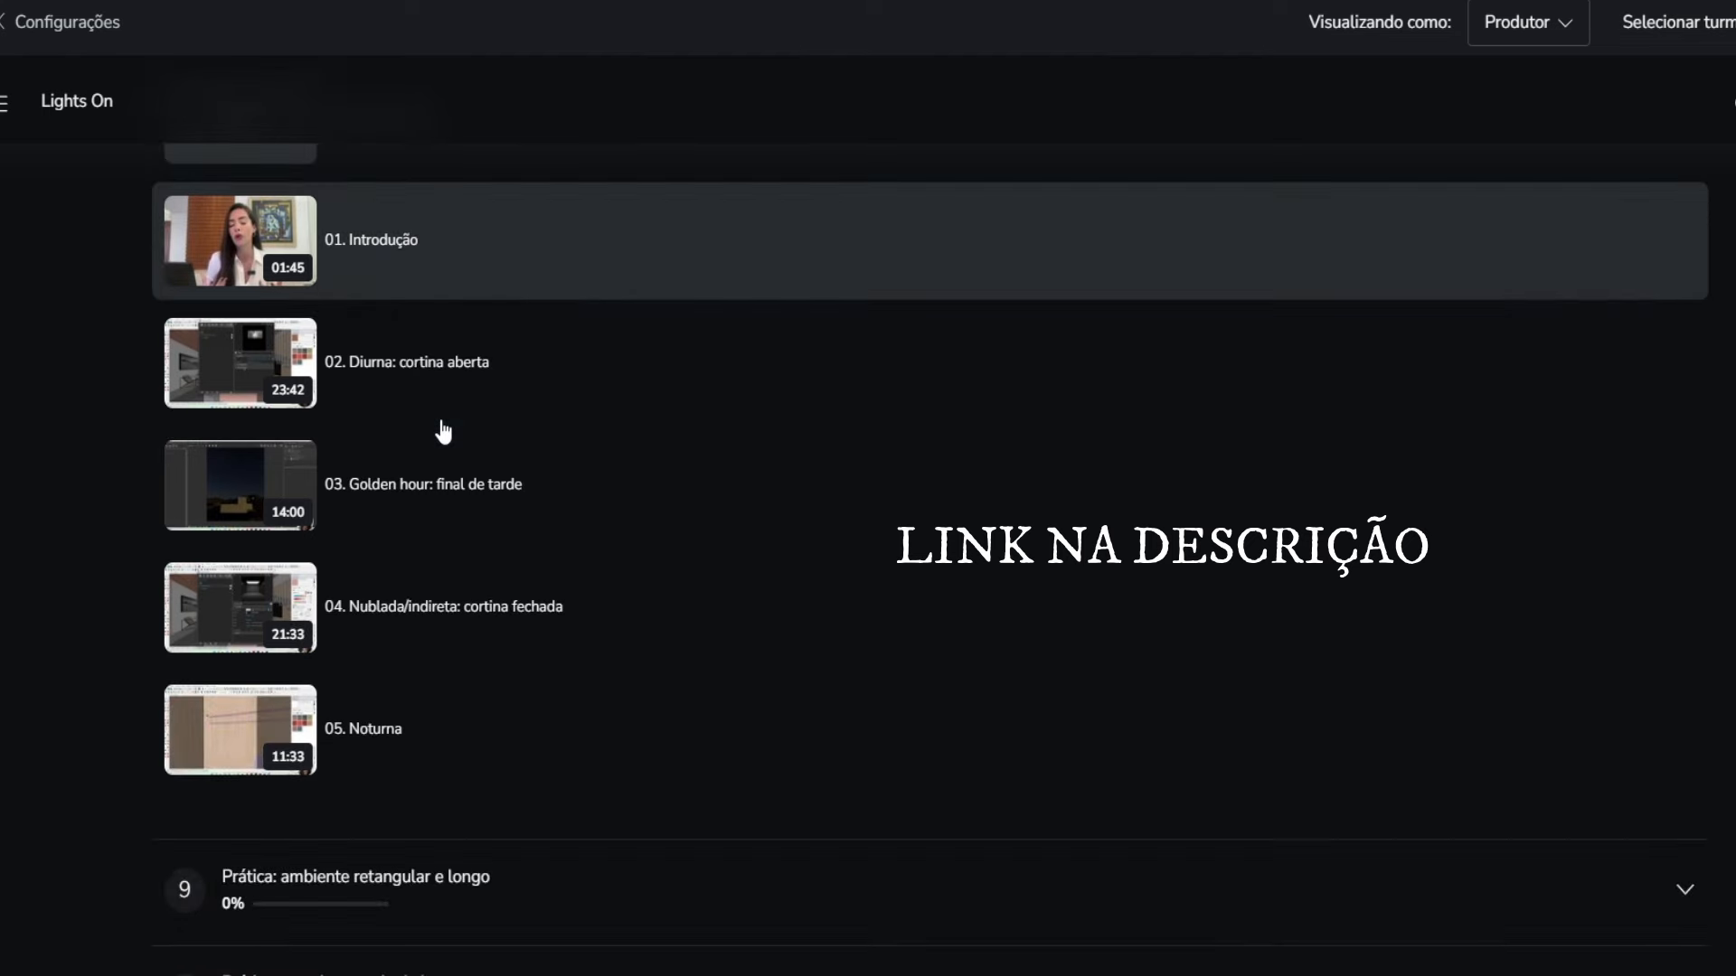
scroll(437, 438, "down", 2)
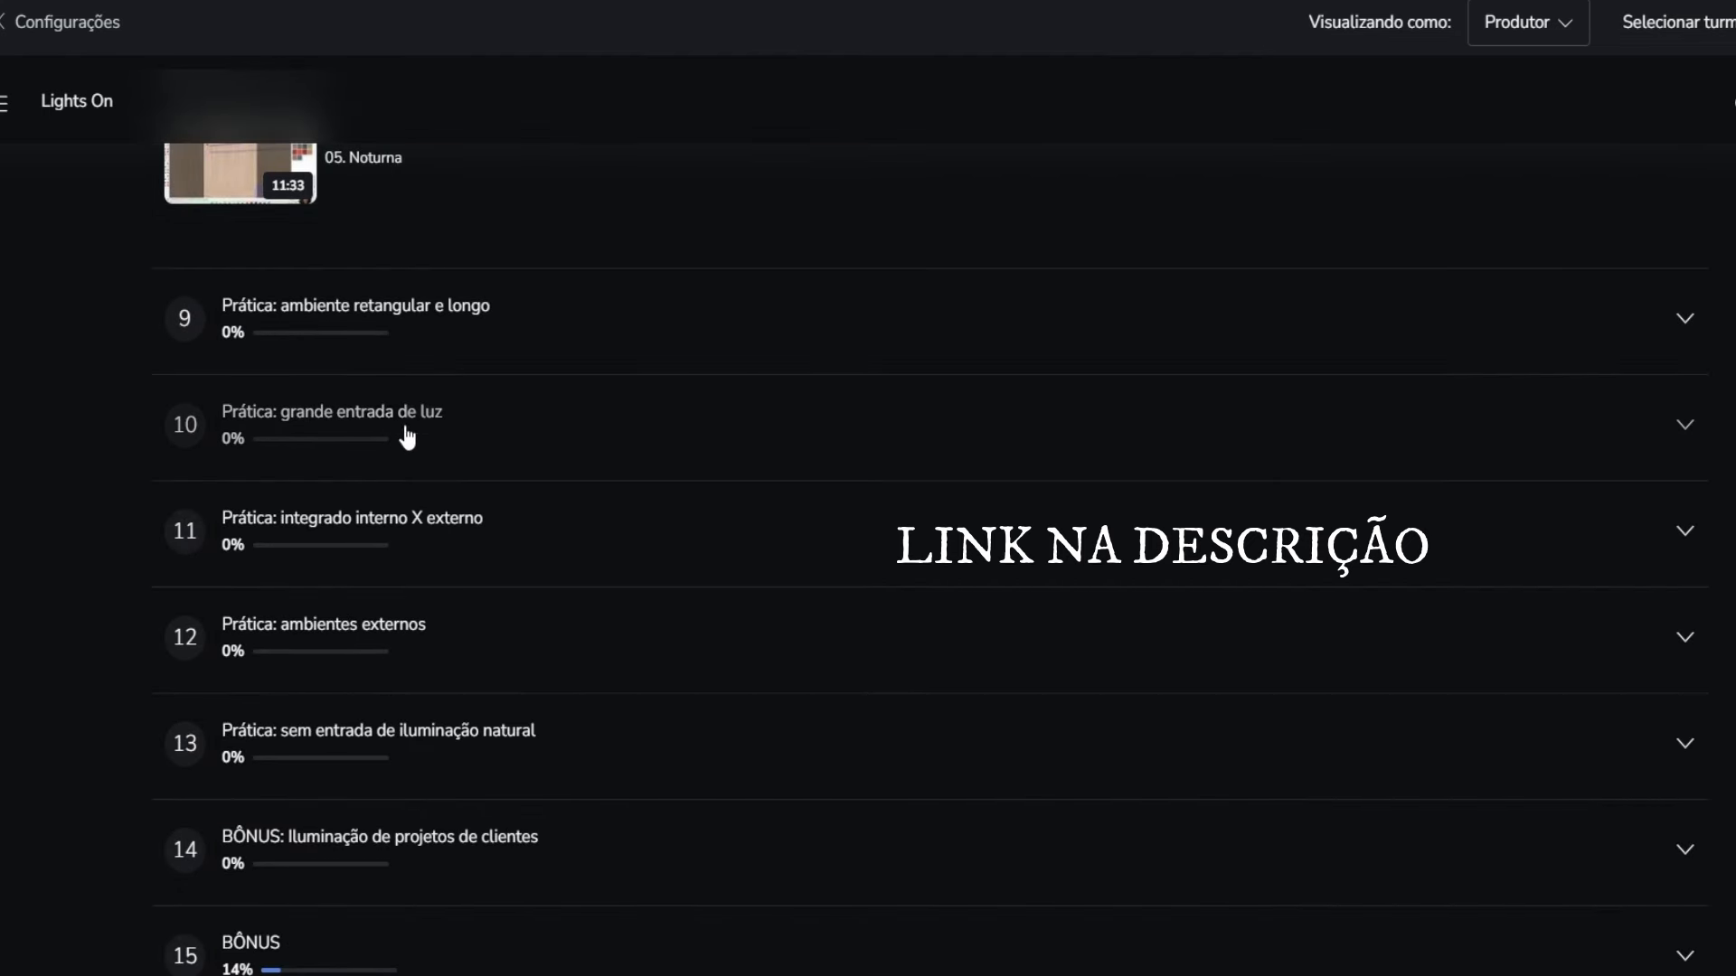
scroll(370, 539, "down", 1)
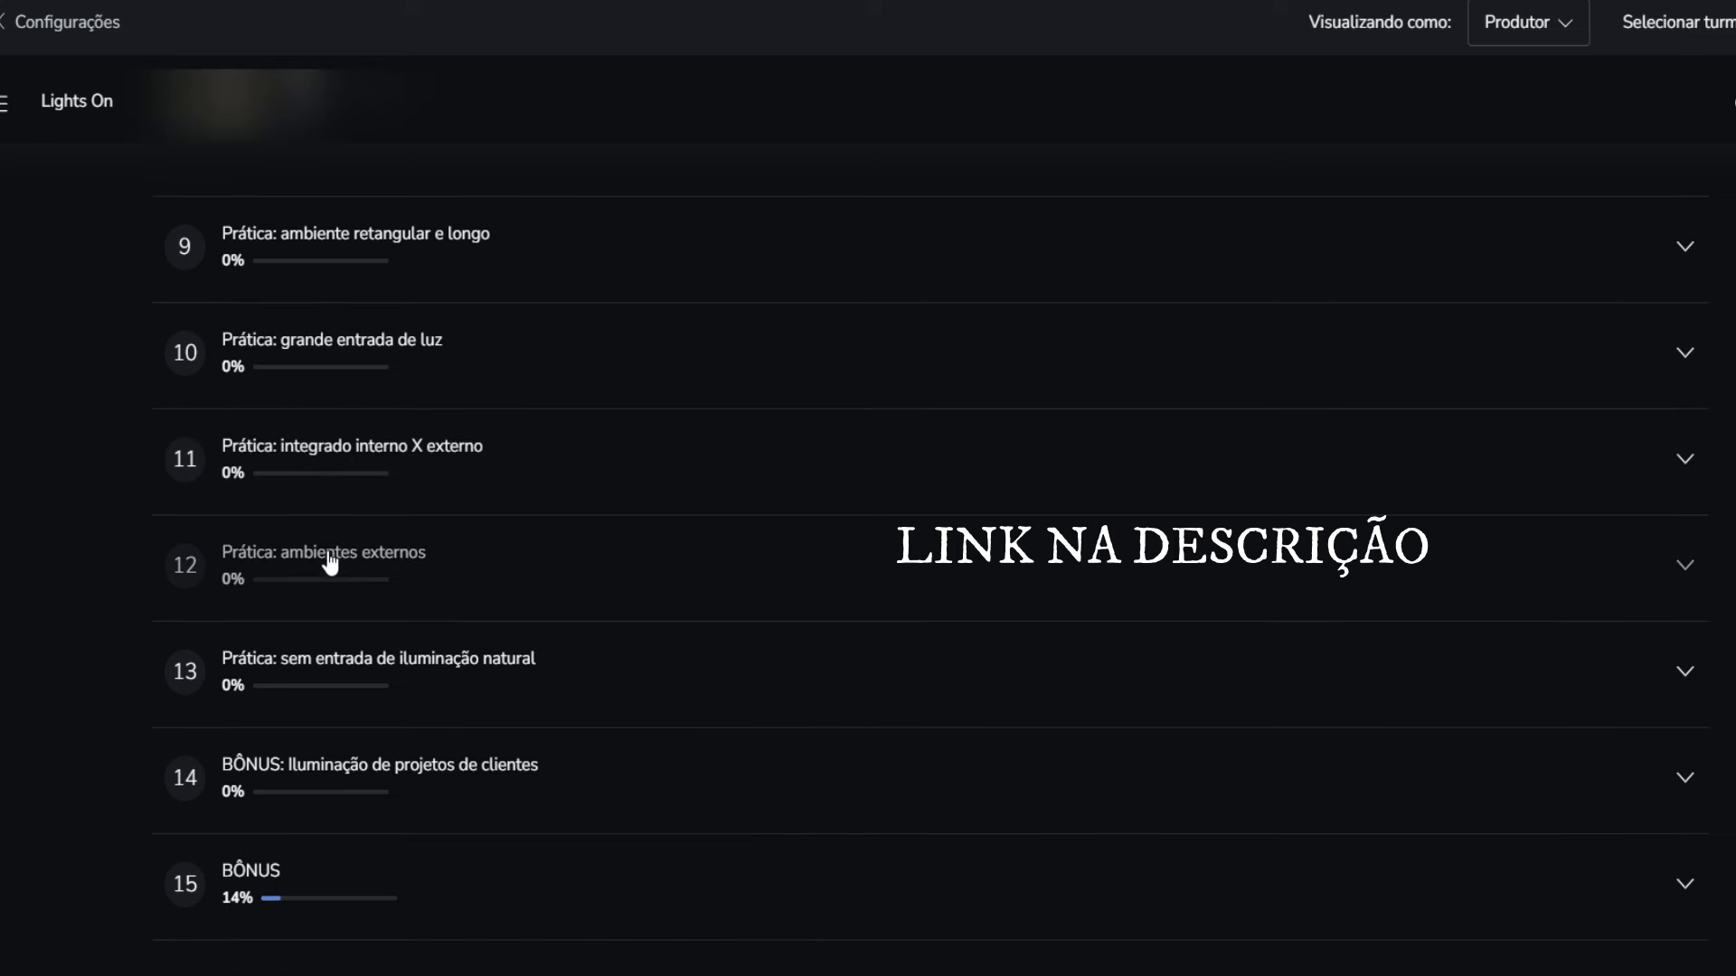
Expand the Prática: sem entrada de iluminação natural and Prática: ambientes externos modules and look through their lessons.
left_click(310, 685)
scroll(310, 684, "down", 5)
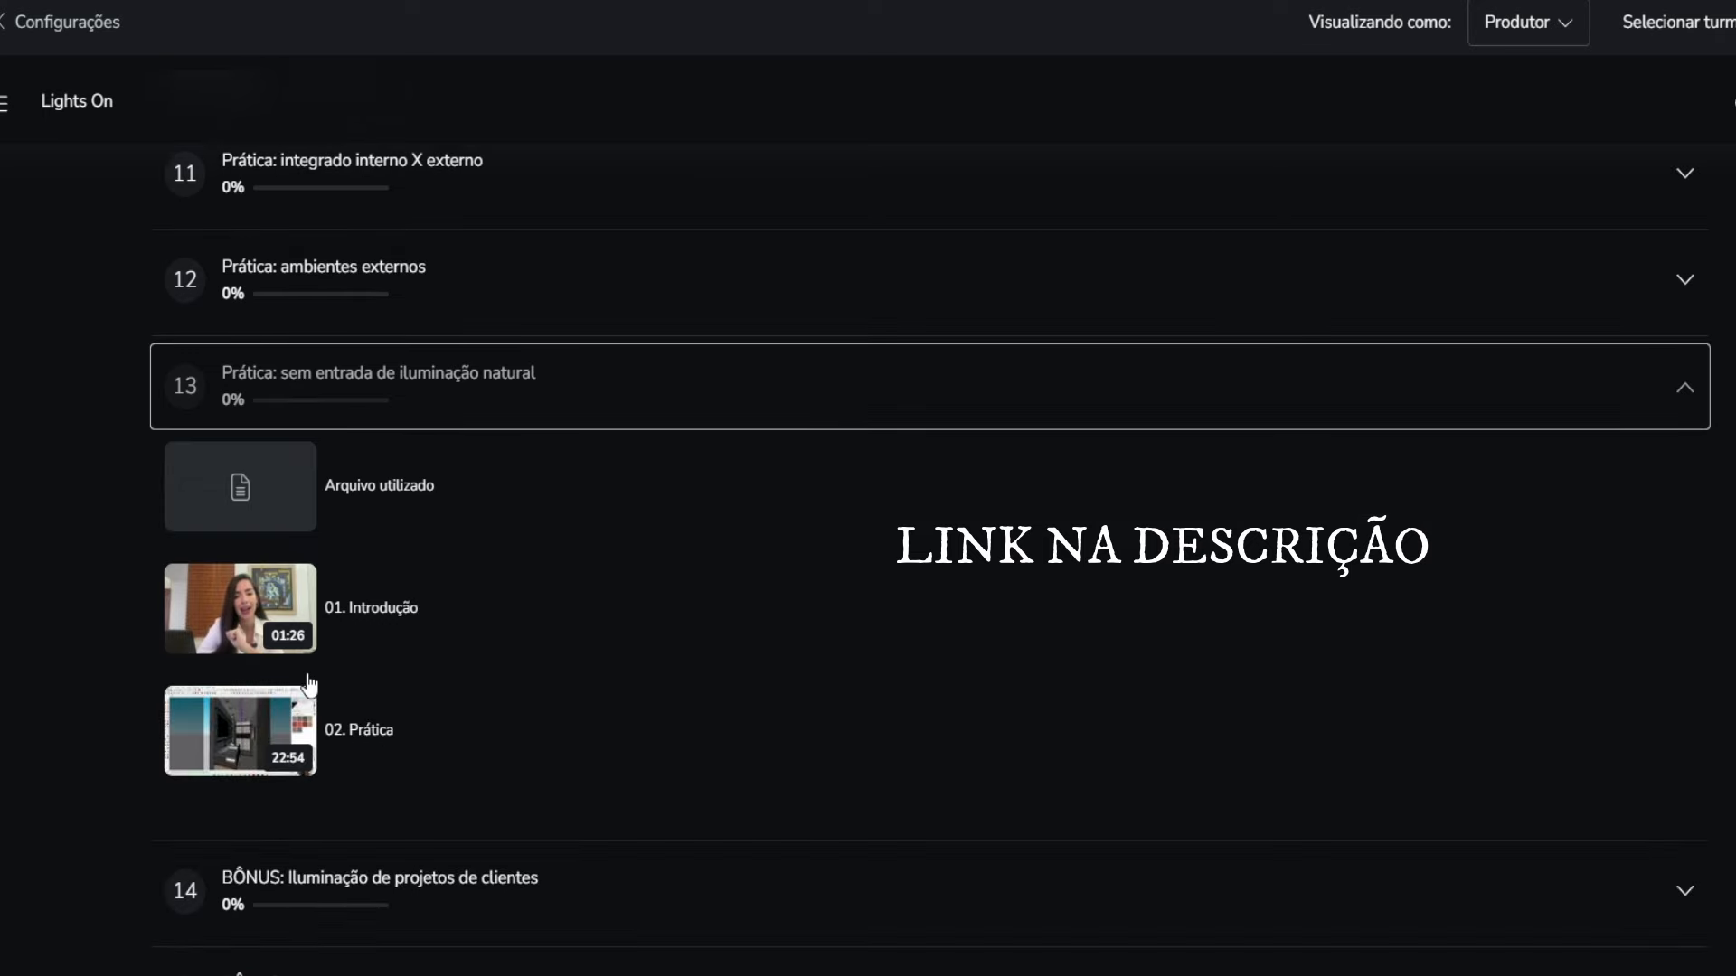
scroll(316, 633, "up", 4)
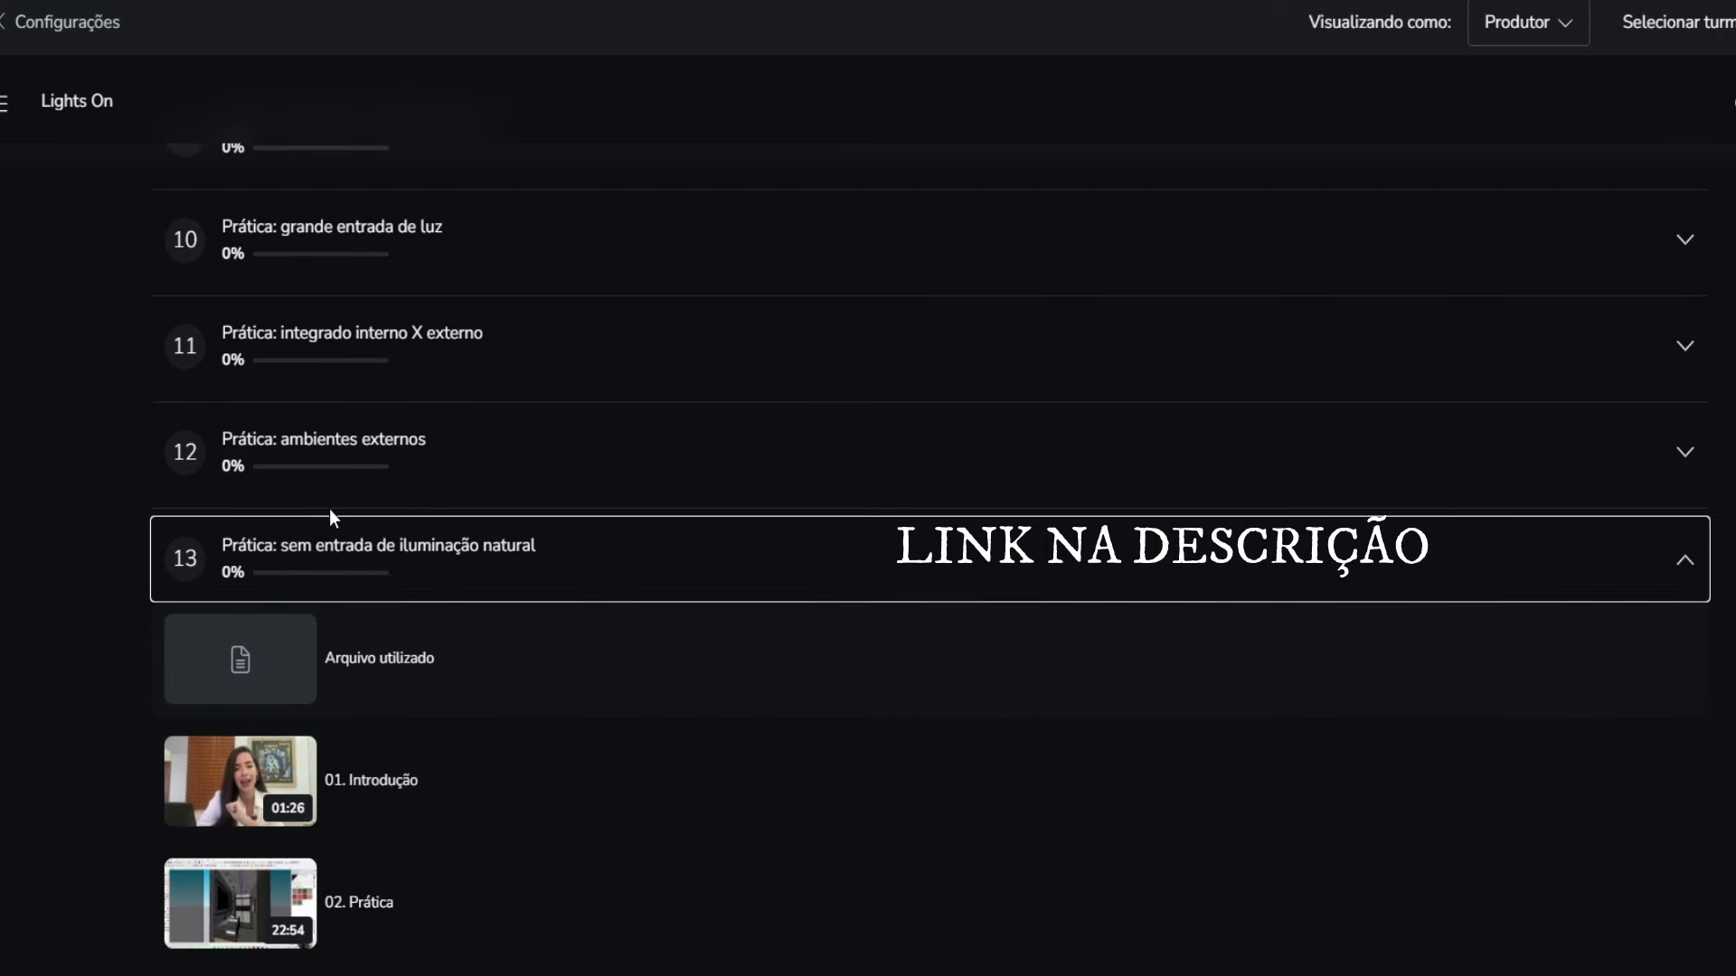
left_click(348, 463)
scroll(348, 463, "down", 5)
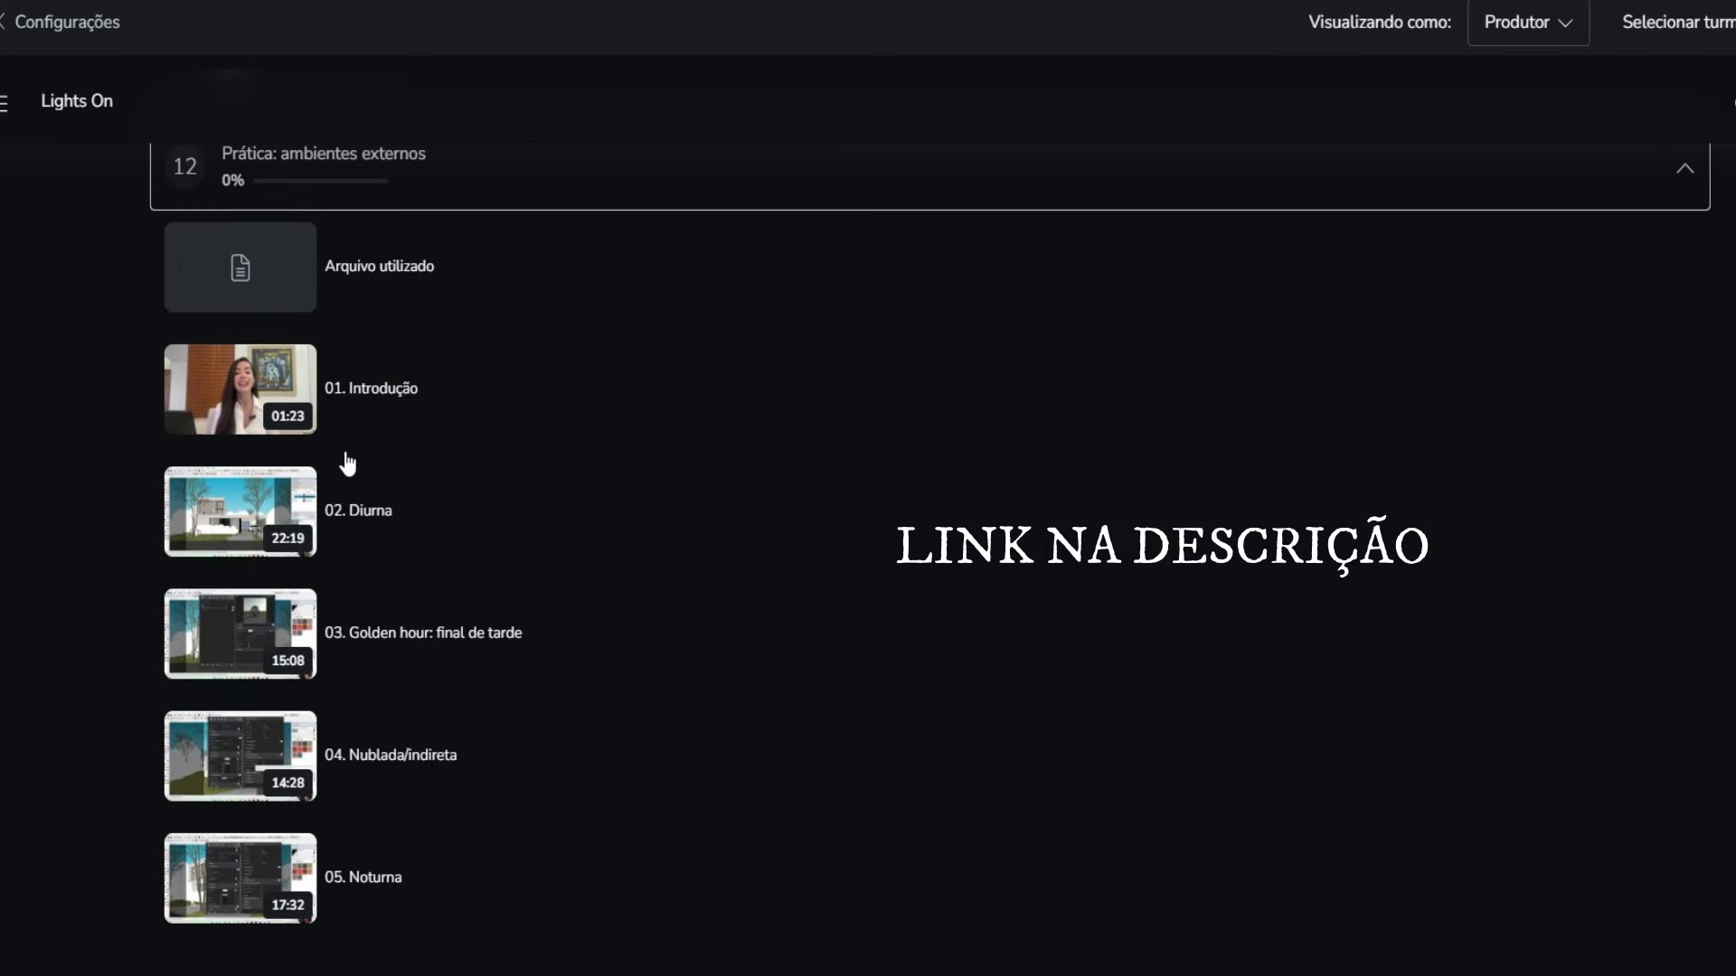
scroll(411, 633, "down", 5)
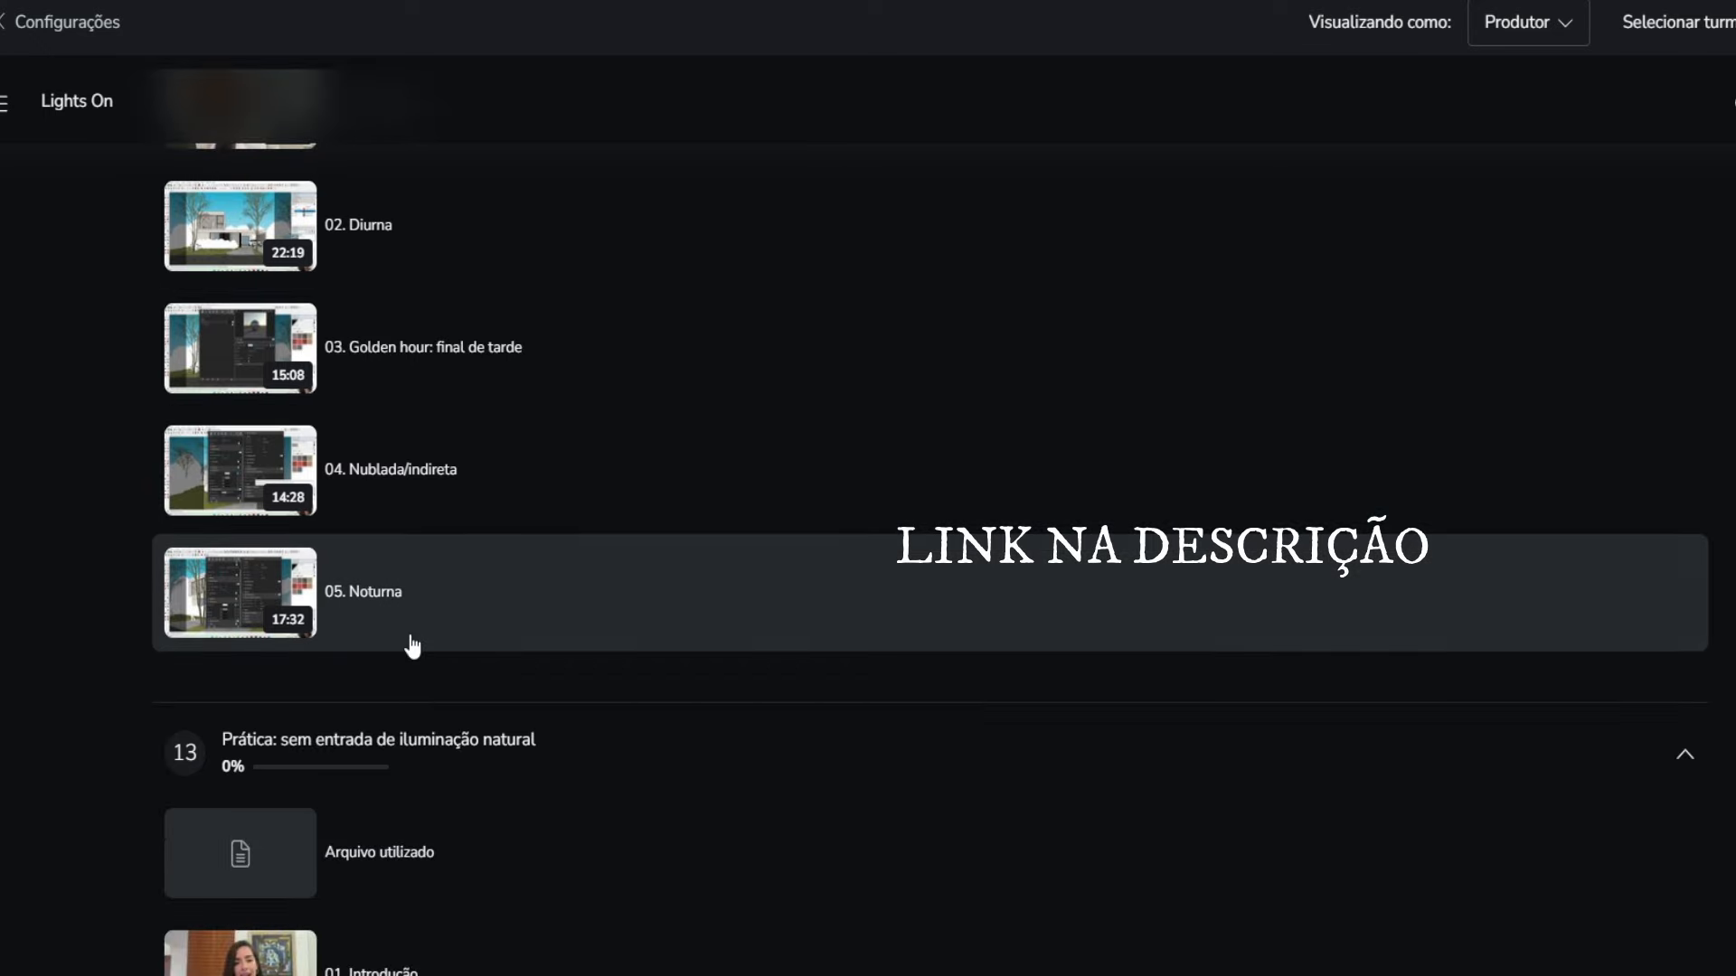
scroll(412, 646, "down", 2)
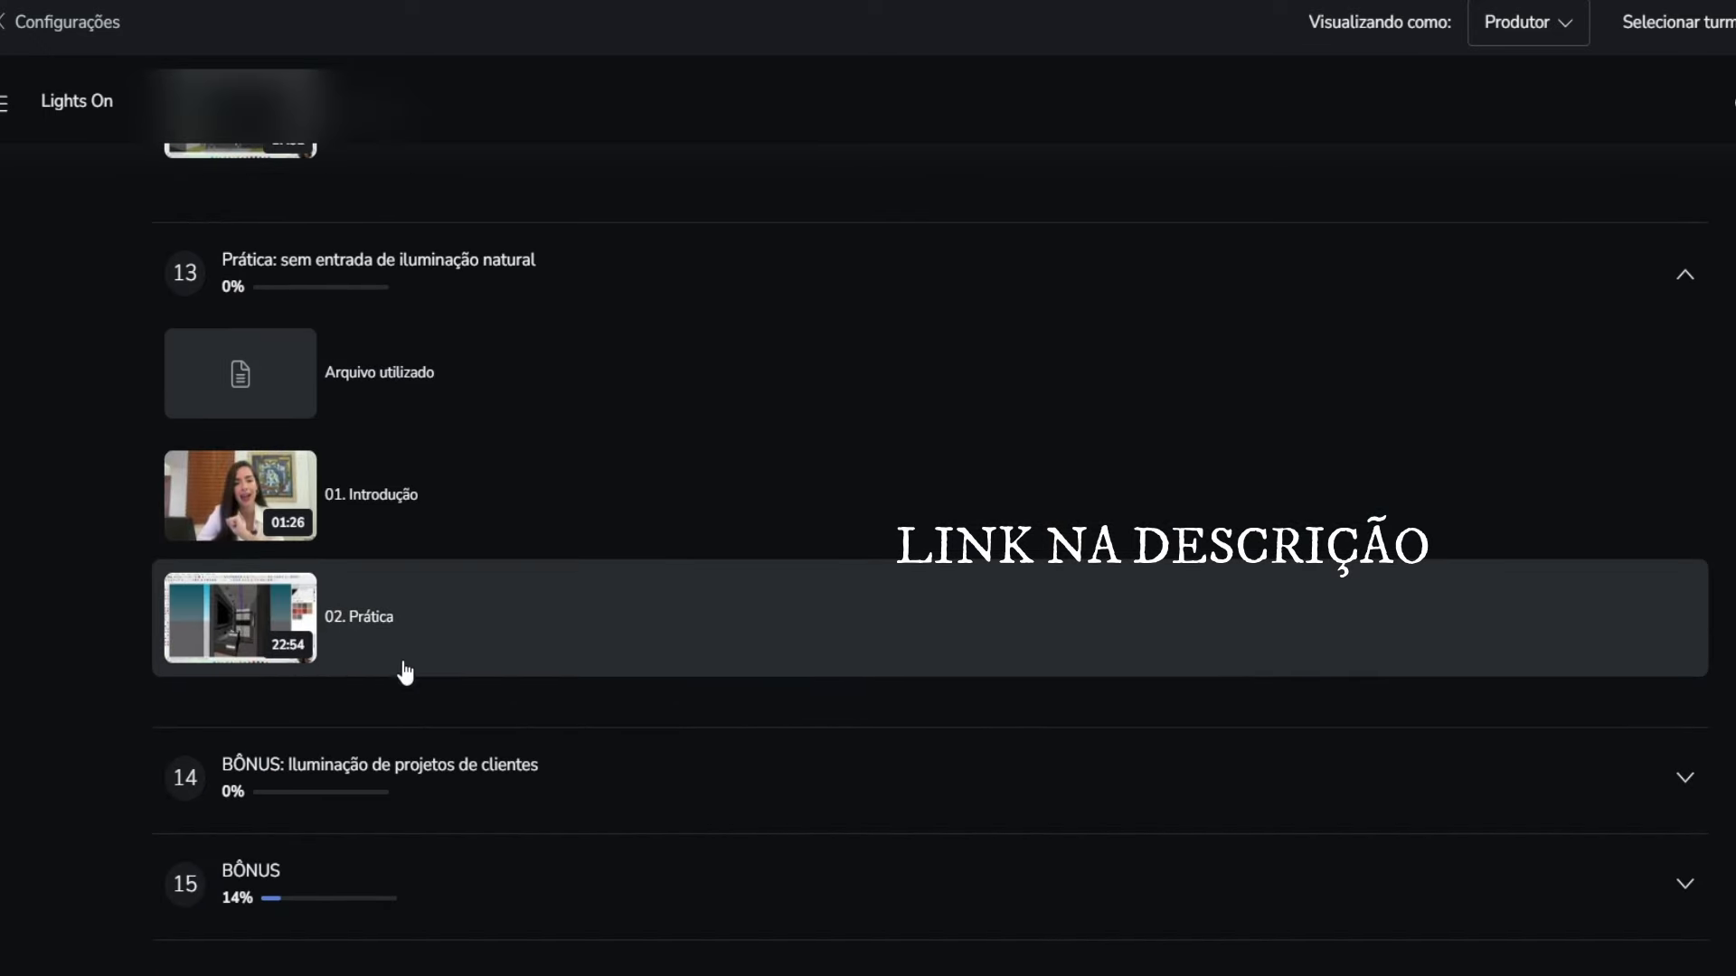
Expand the BÔNUS: Iluminação de projetos de clientes and BÔNUS modules and look through their lessons.
left_click(403, 779)
scroll(405, 597, "down", 5)
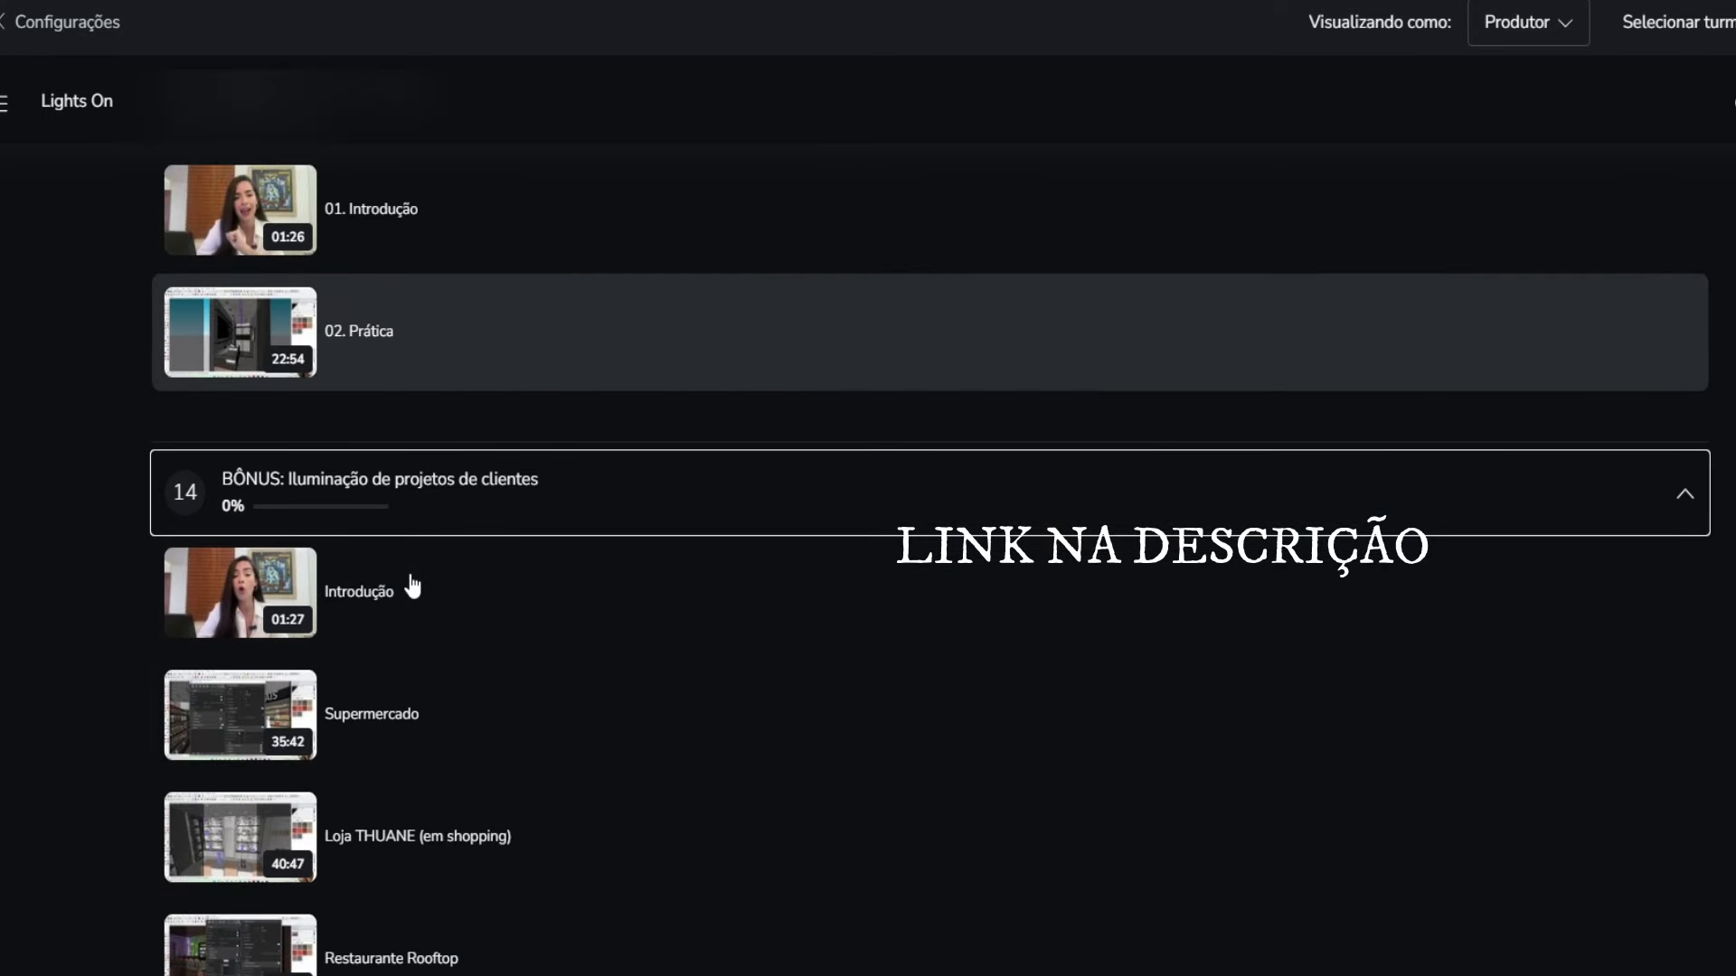
scroll(387, 465, "down", 2)
scroll(387, 466, "down", 5)
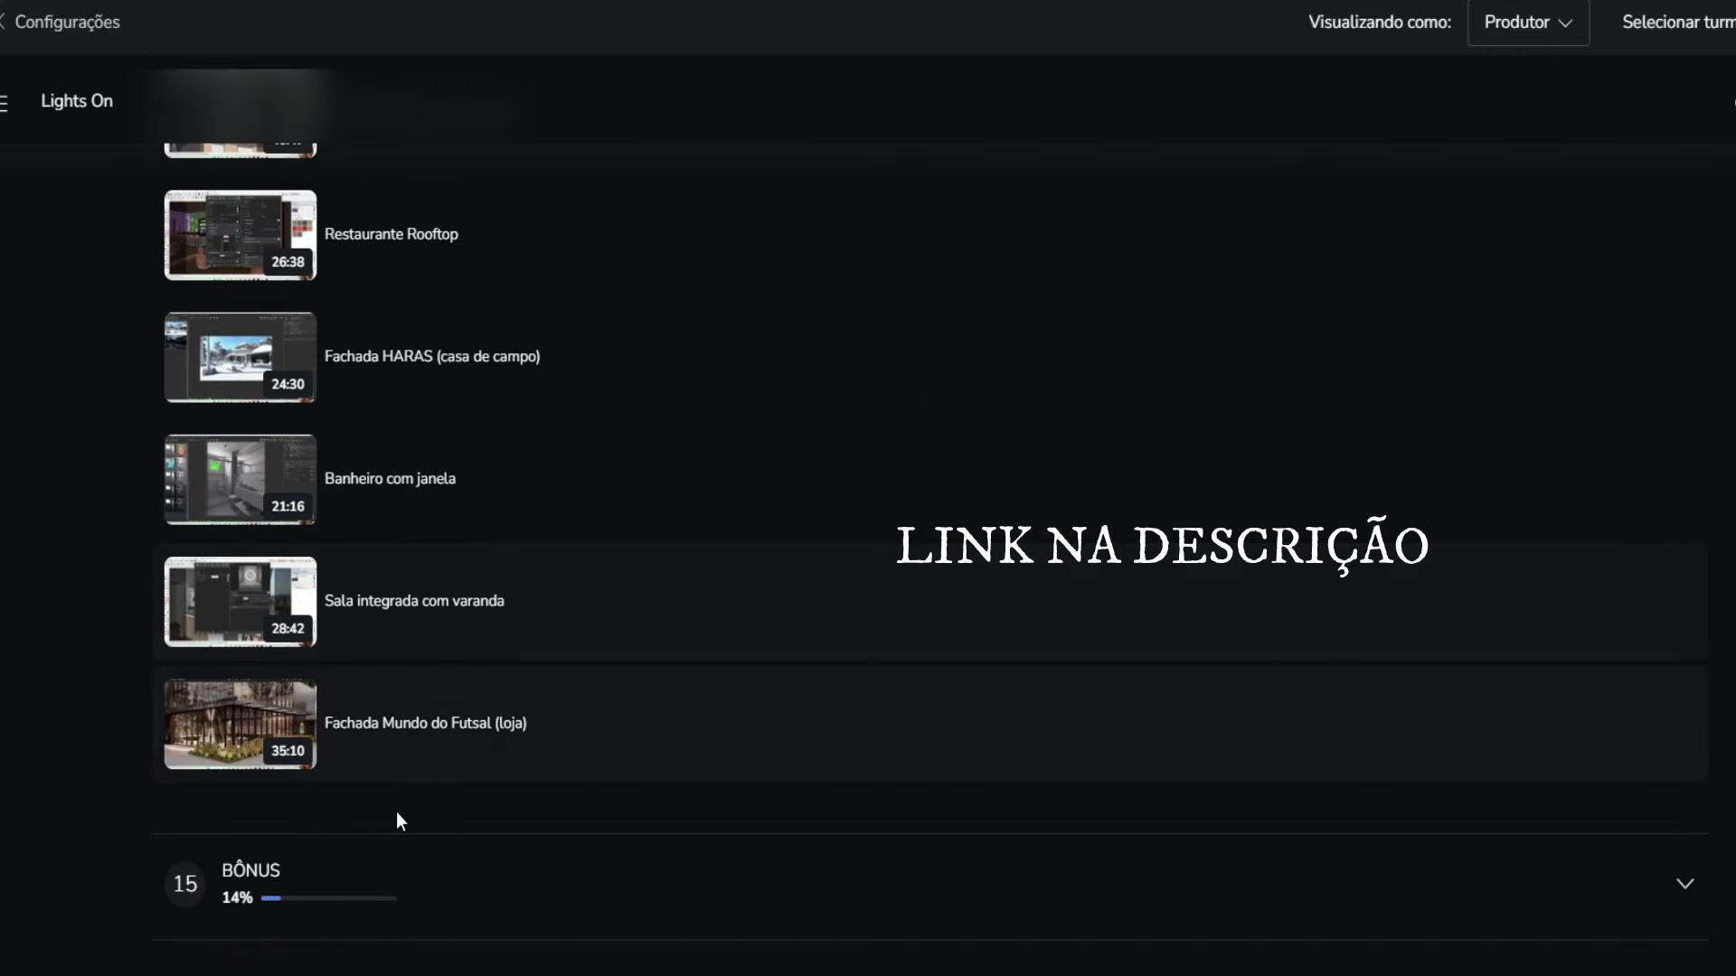
left_click(405, 877)
scroll(438, 556, "down", 6)
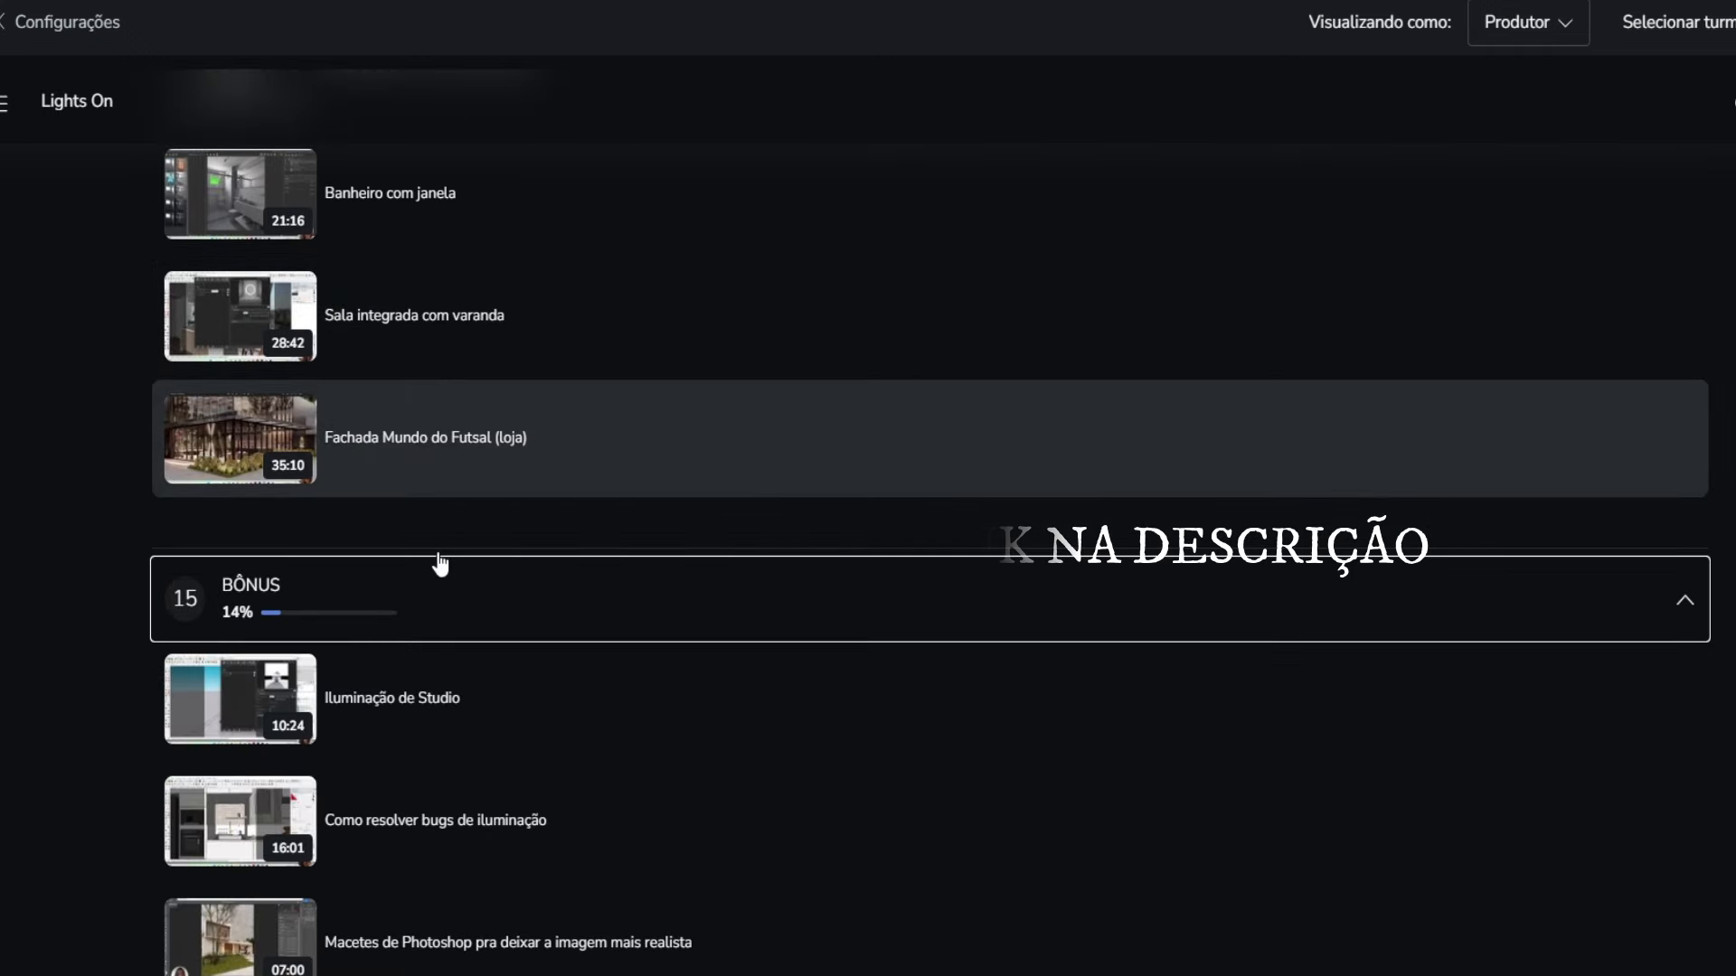
scroll(441, 565, "down", 2)
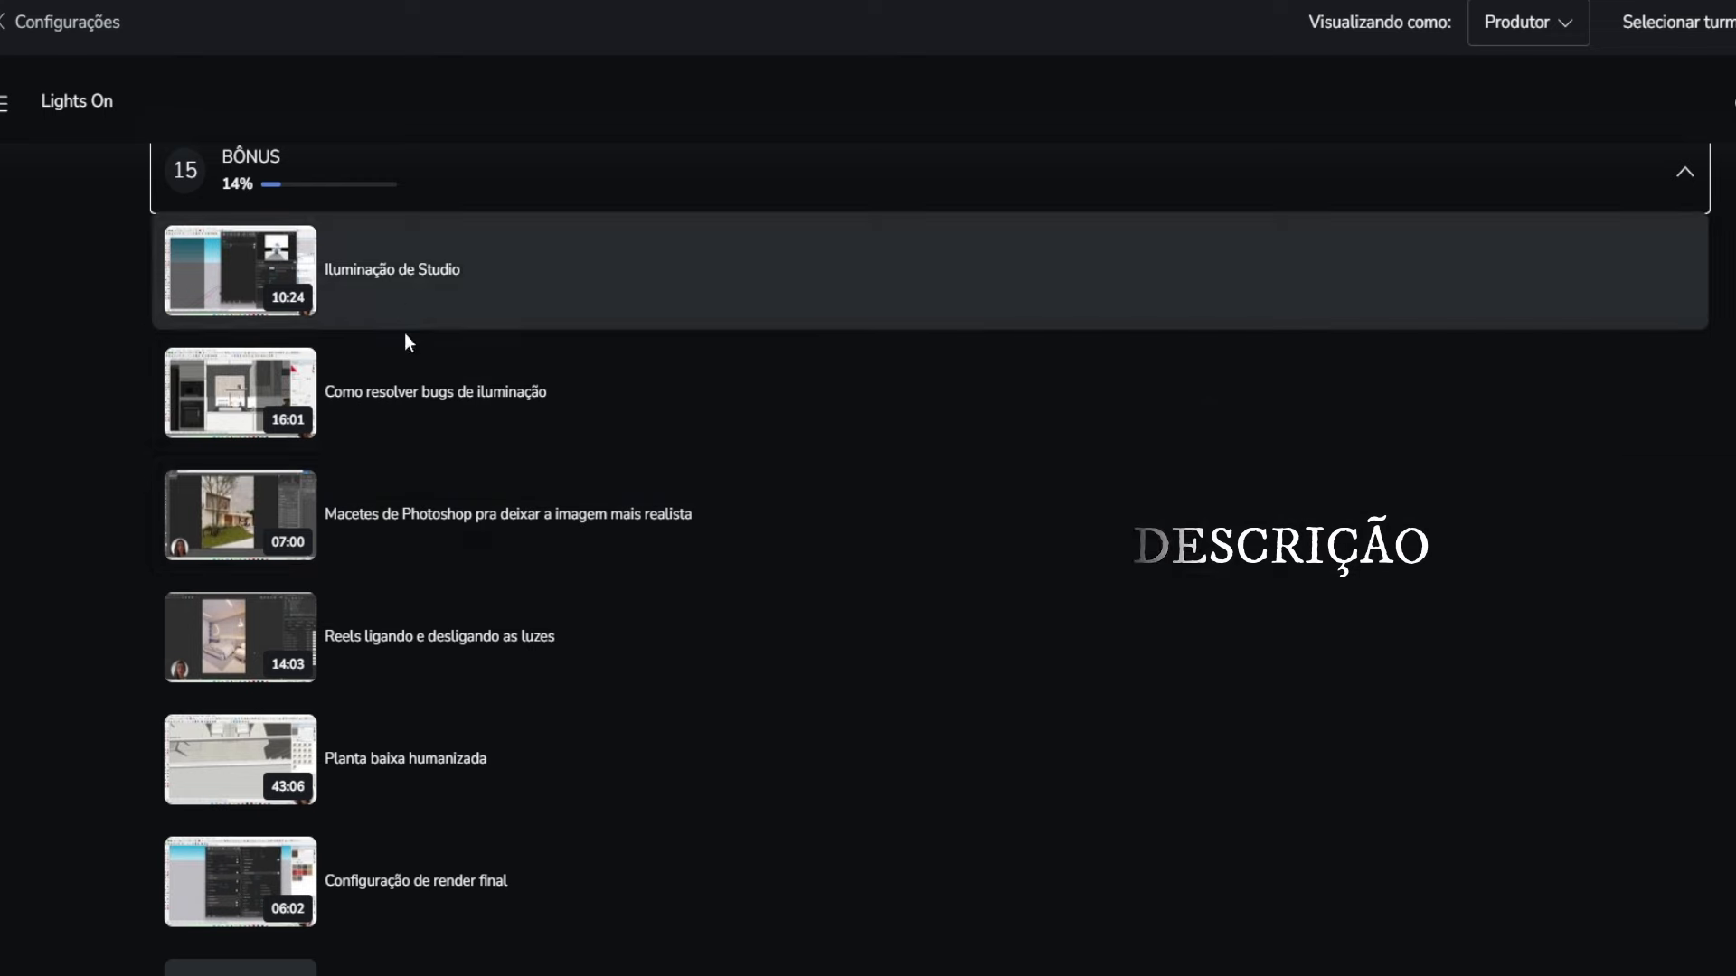
scroll(388, 542, "down", 2)
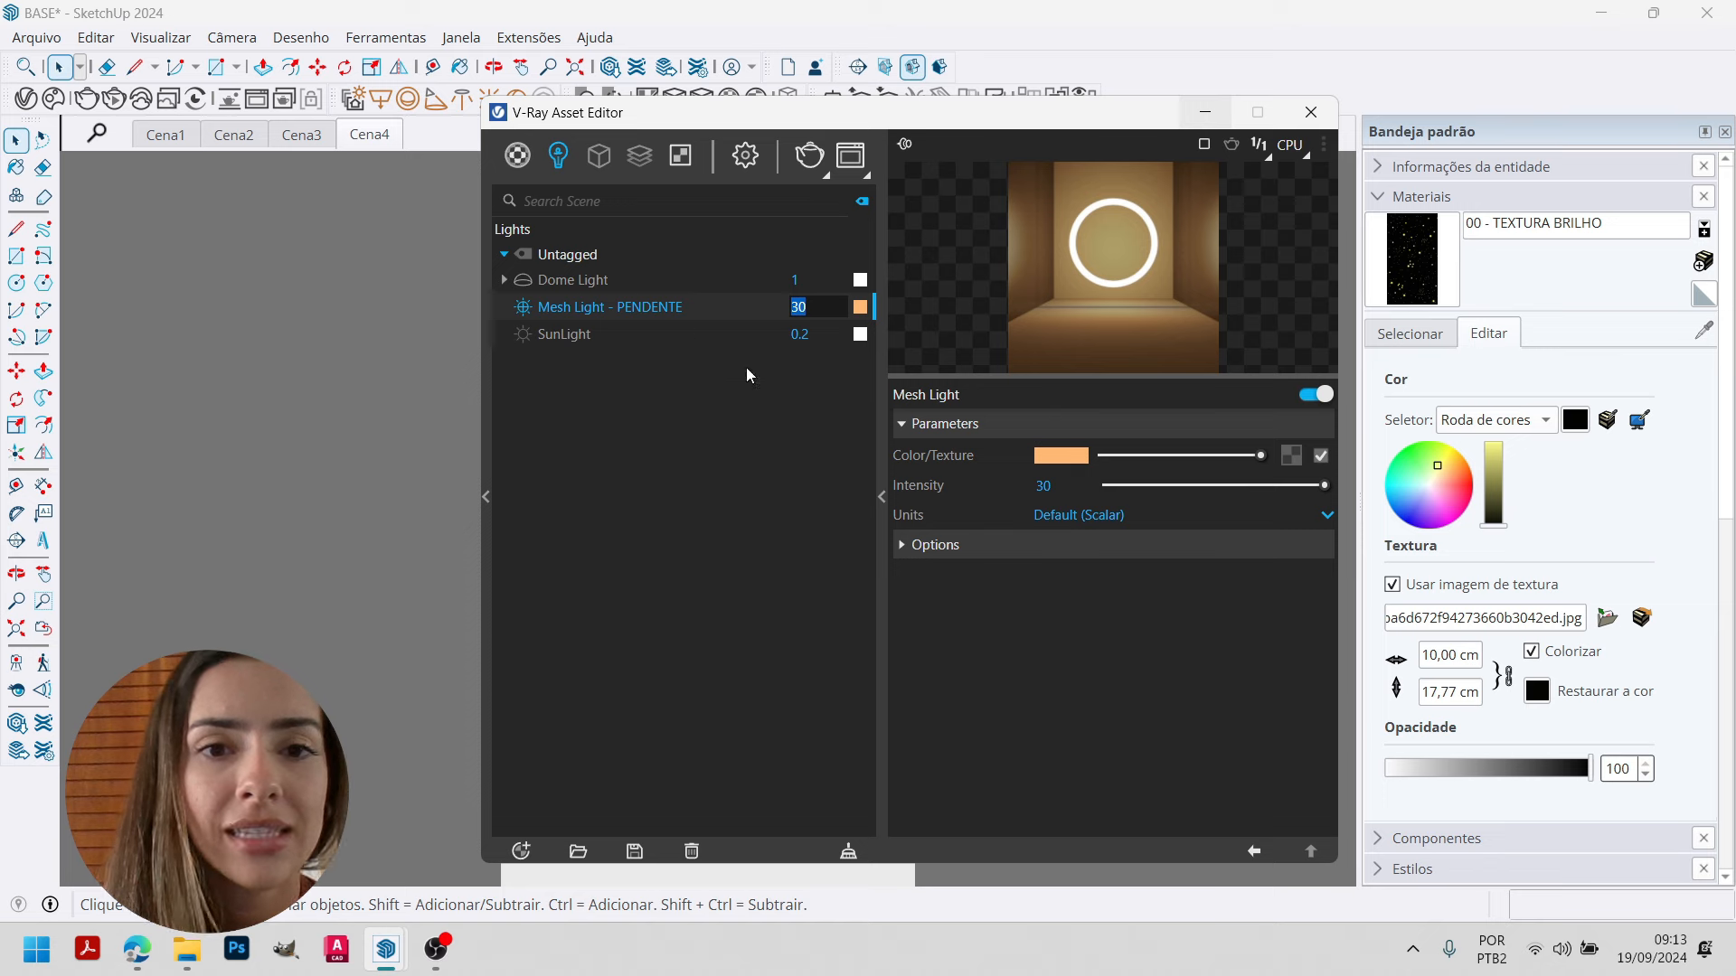
Close the intensity field of Mesh Light - PENDENTE and minimize the V-Ray Asset Editor to inspect the crystal tubes.
left_click(756, 452)
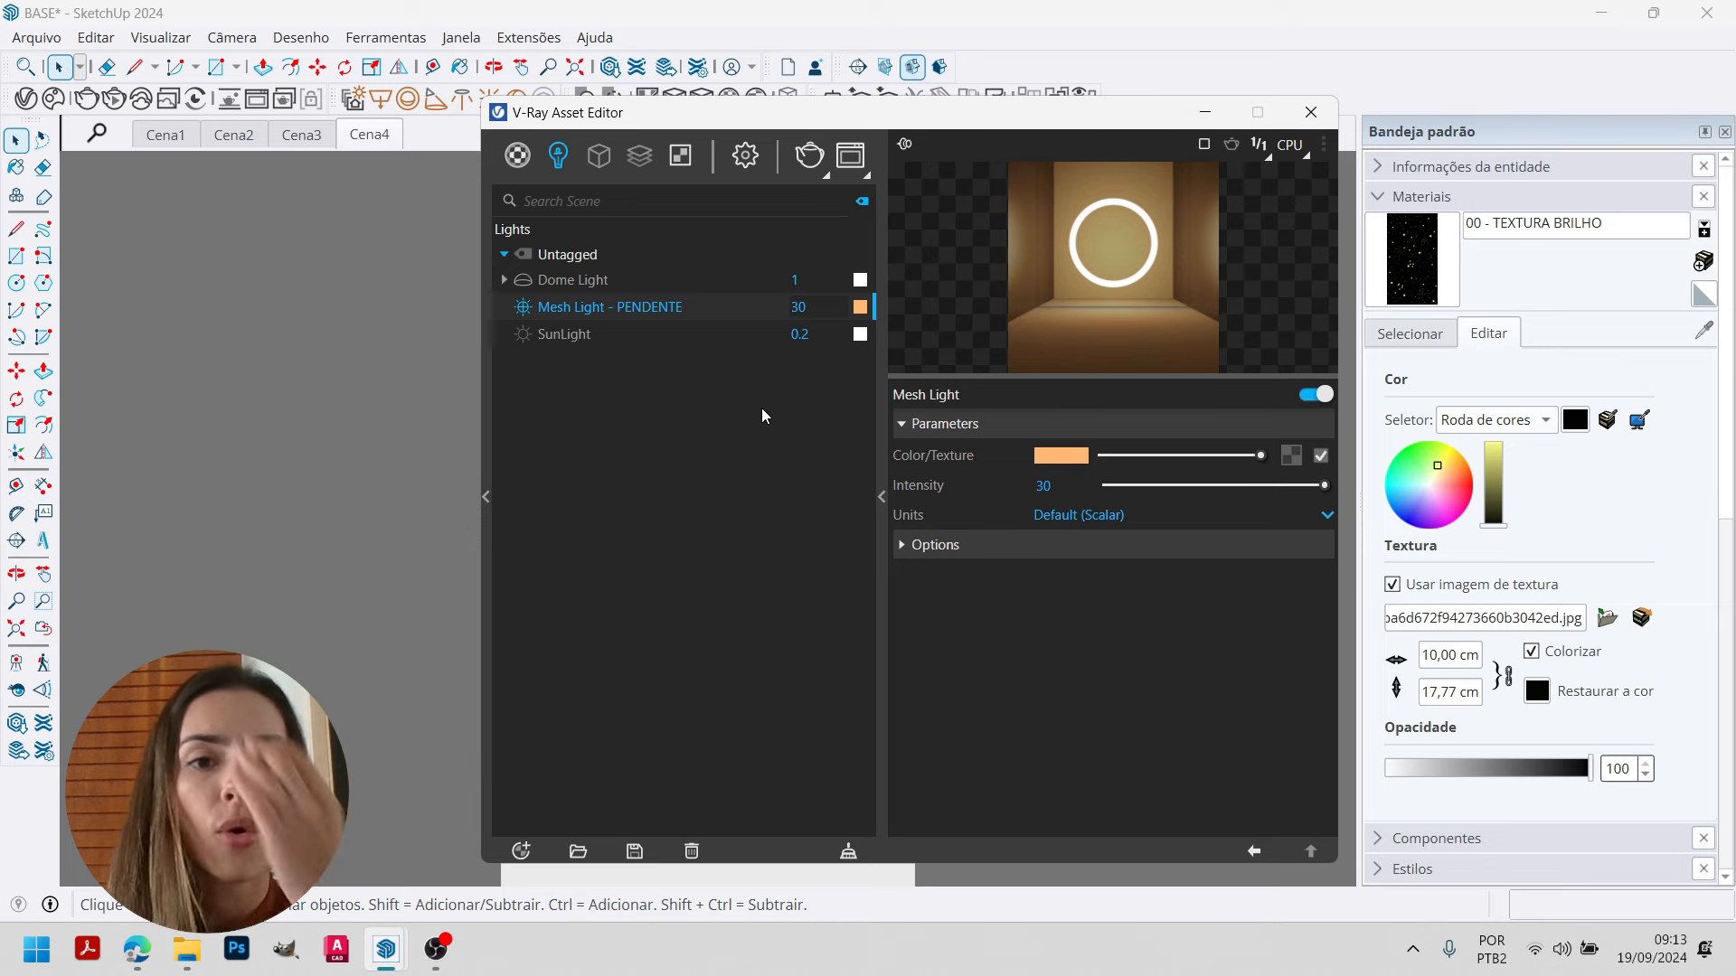
left_click(1210, 111)
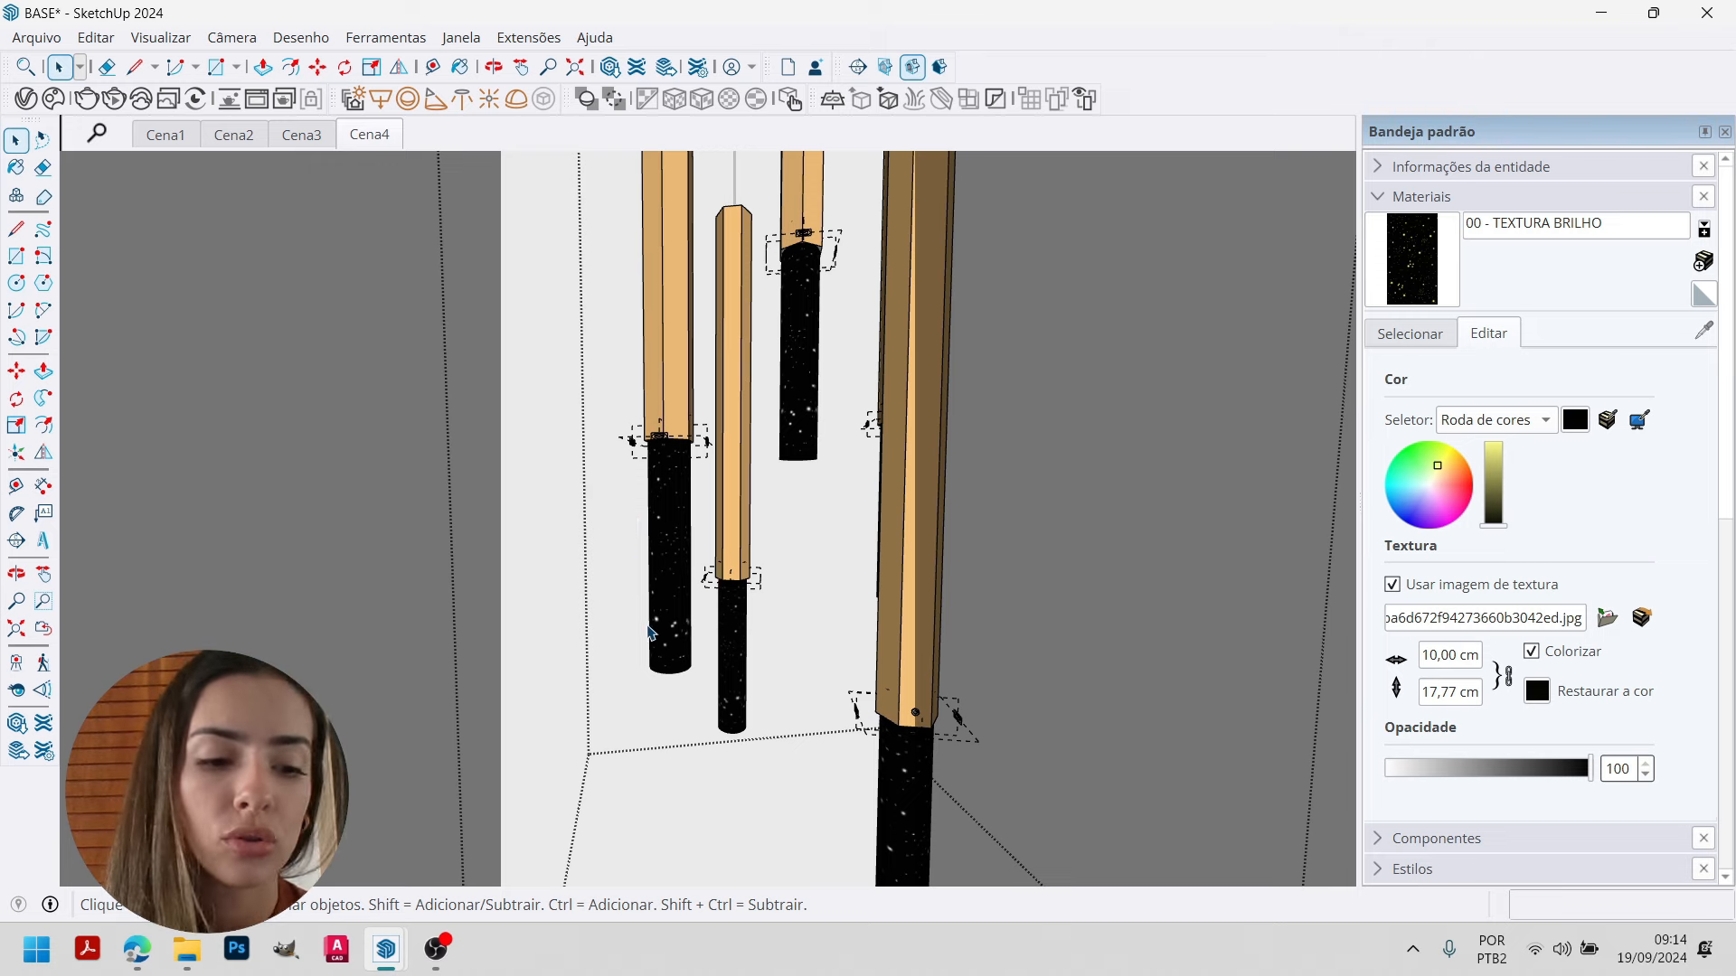
middle_click_drag(718, 517, 876, 416)
scroll(875, 416, "up", 2)
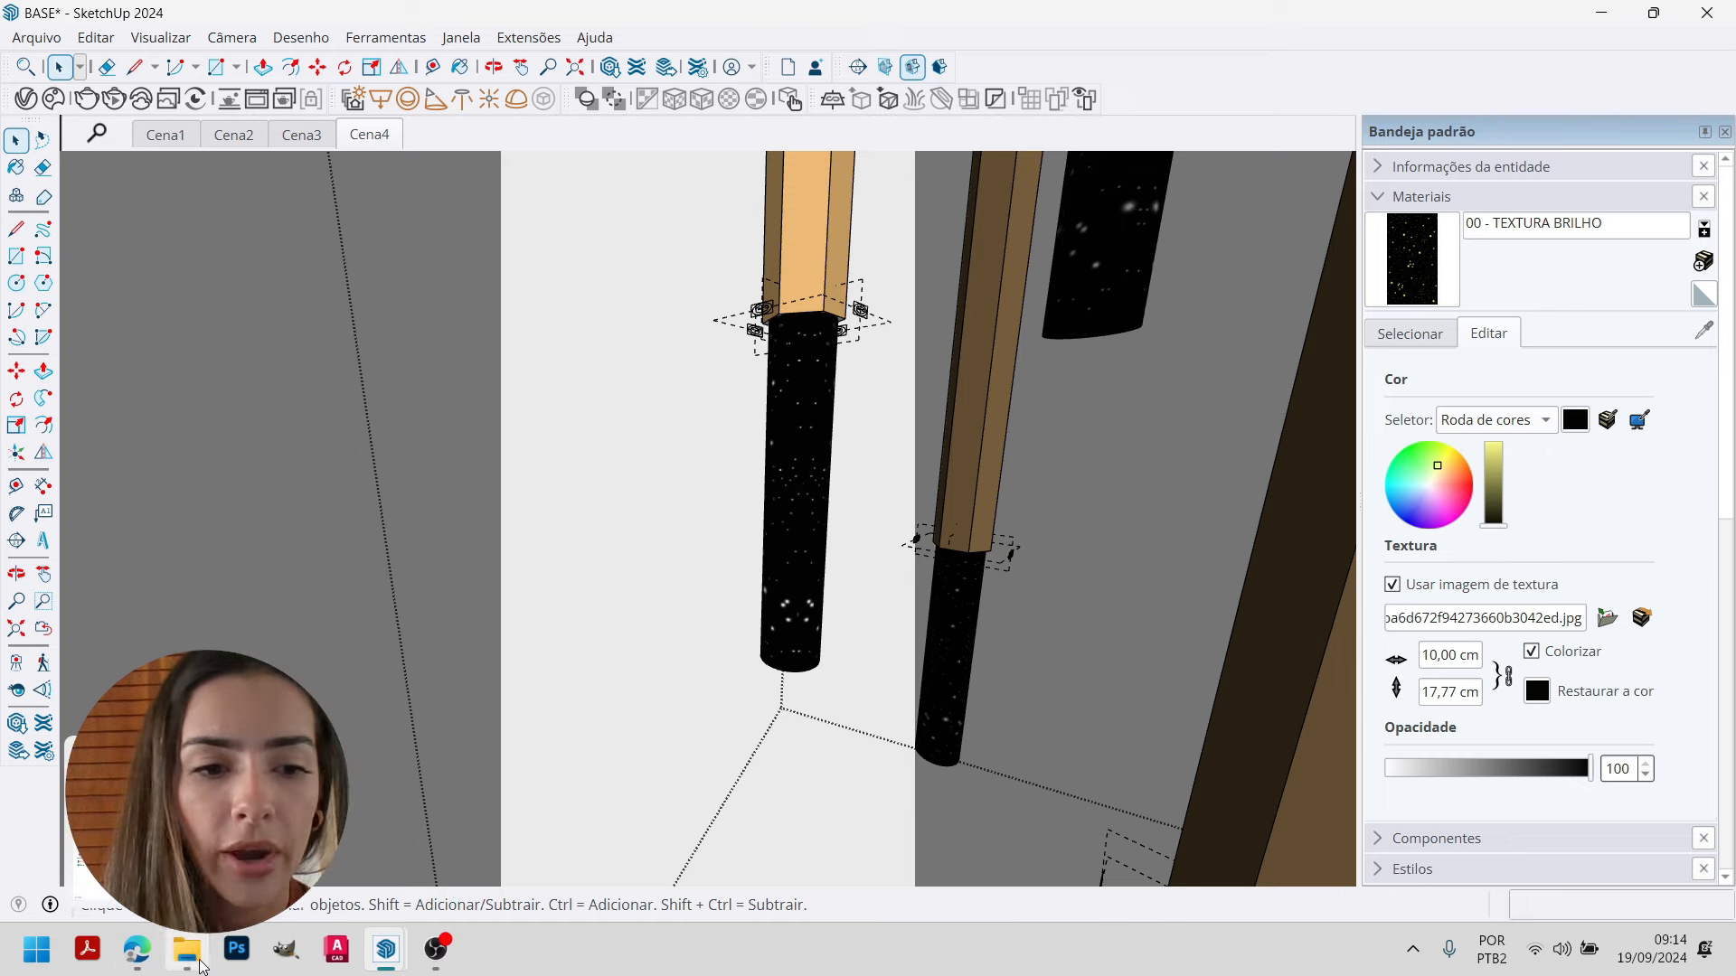
Switch to the browser and examine the Green Age Pendente Lua Cristal reference image, then return to SketchUp.
left_click(137, 949)
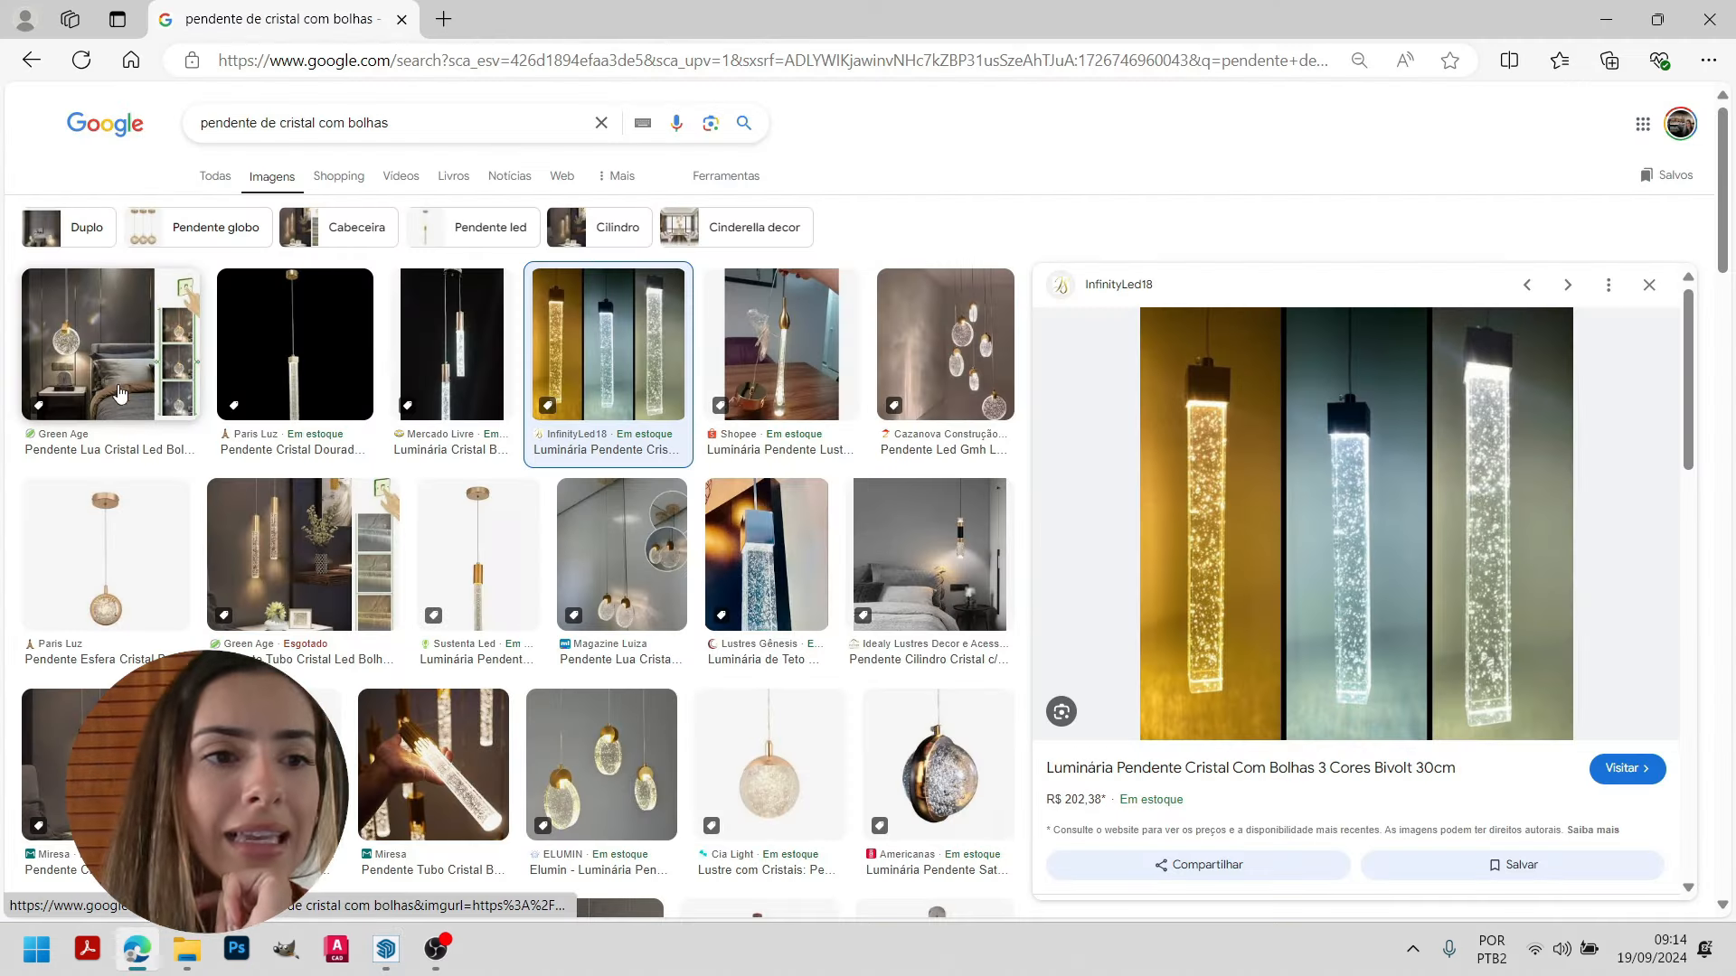
left_click(119, 392)
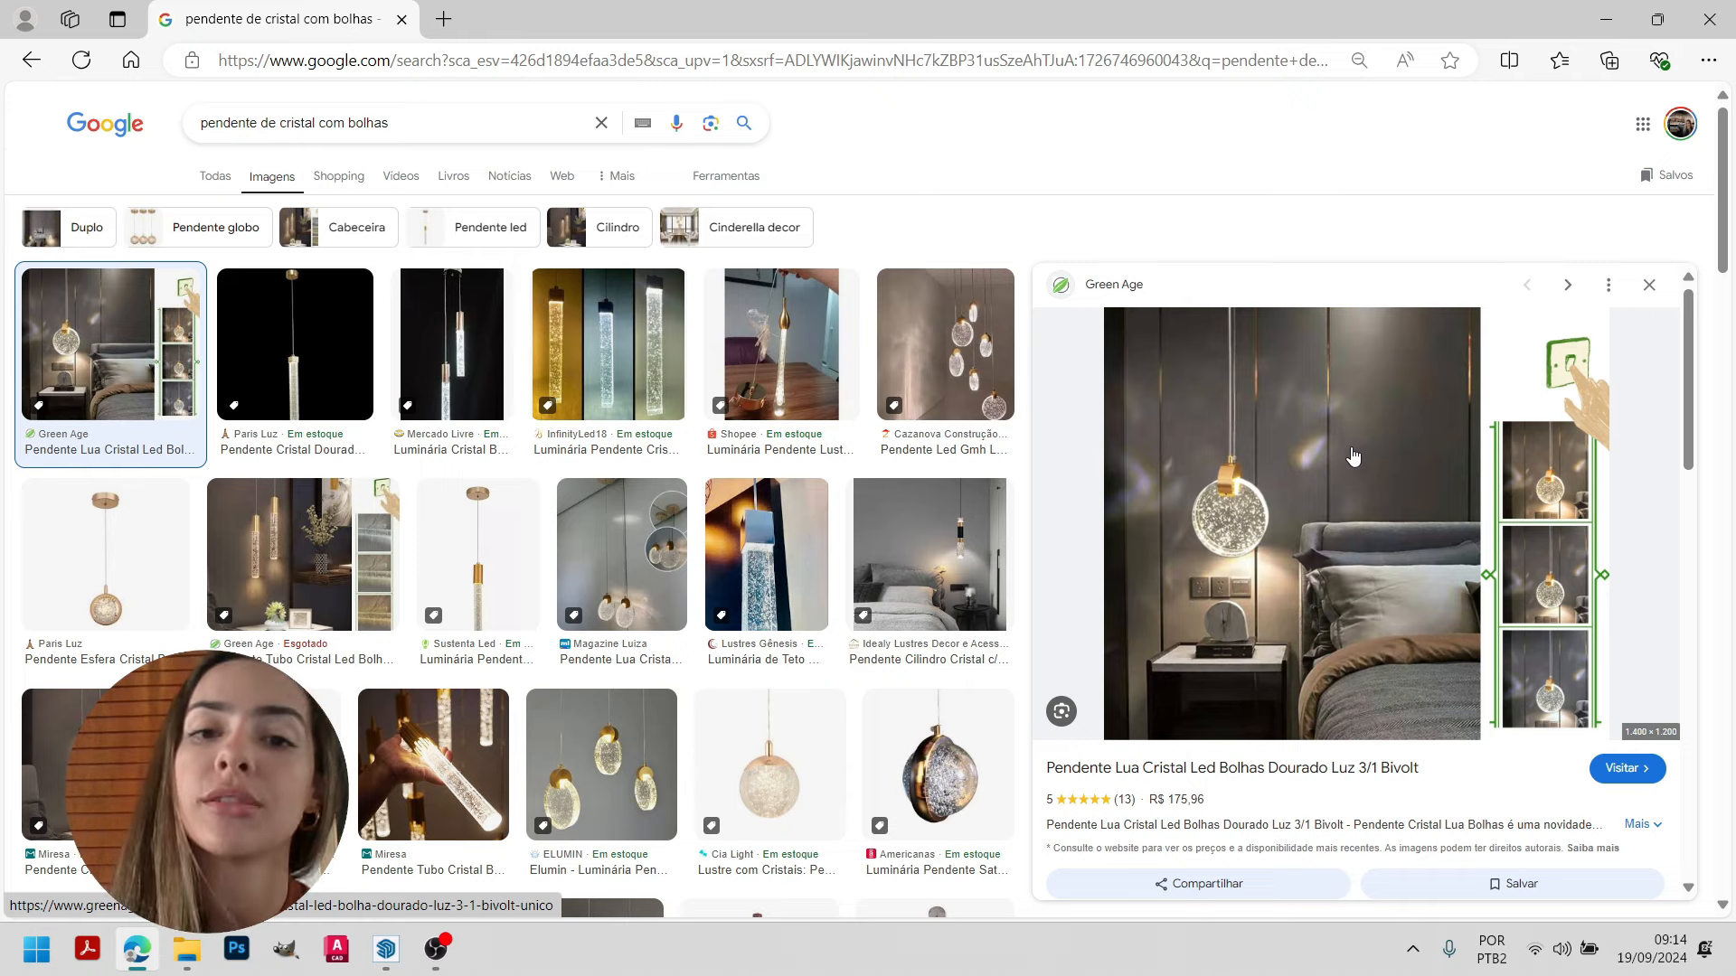
left_click(1606, 19)
Open the pendant group and its nested component, and select the black bubble-textured tube inside it.
left_click(814, 406)
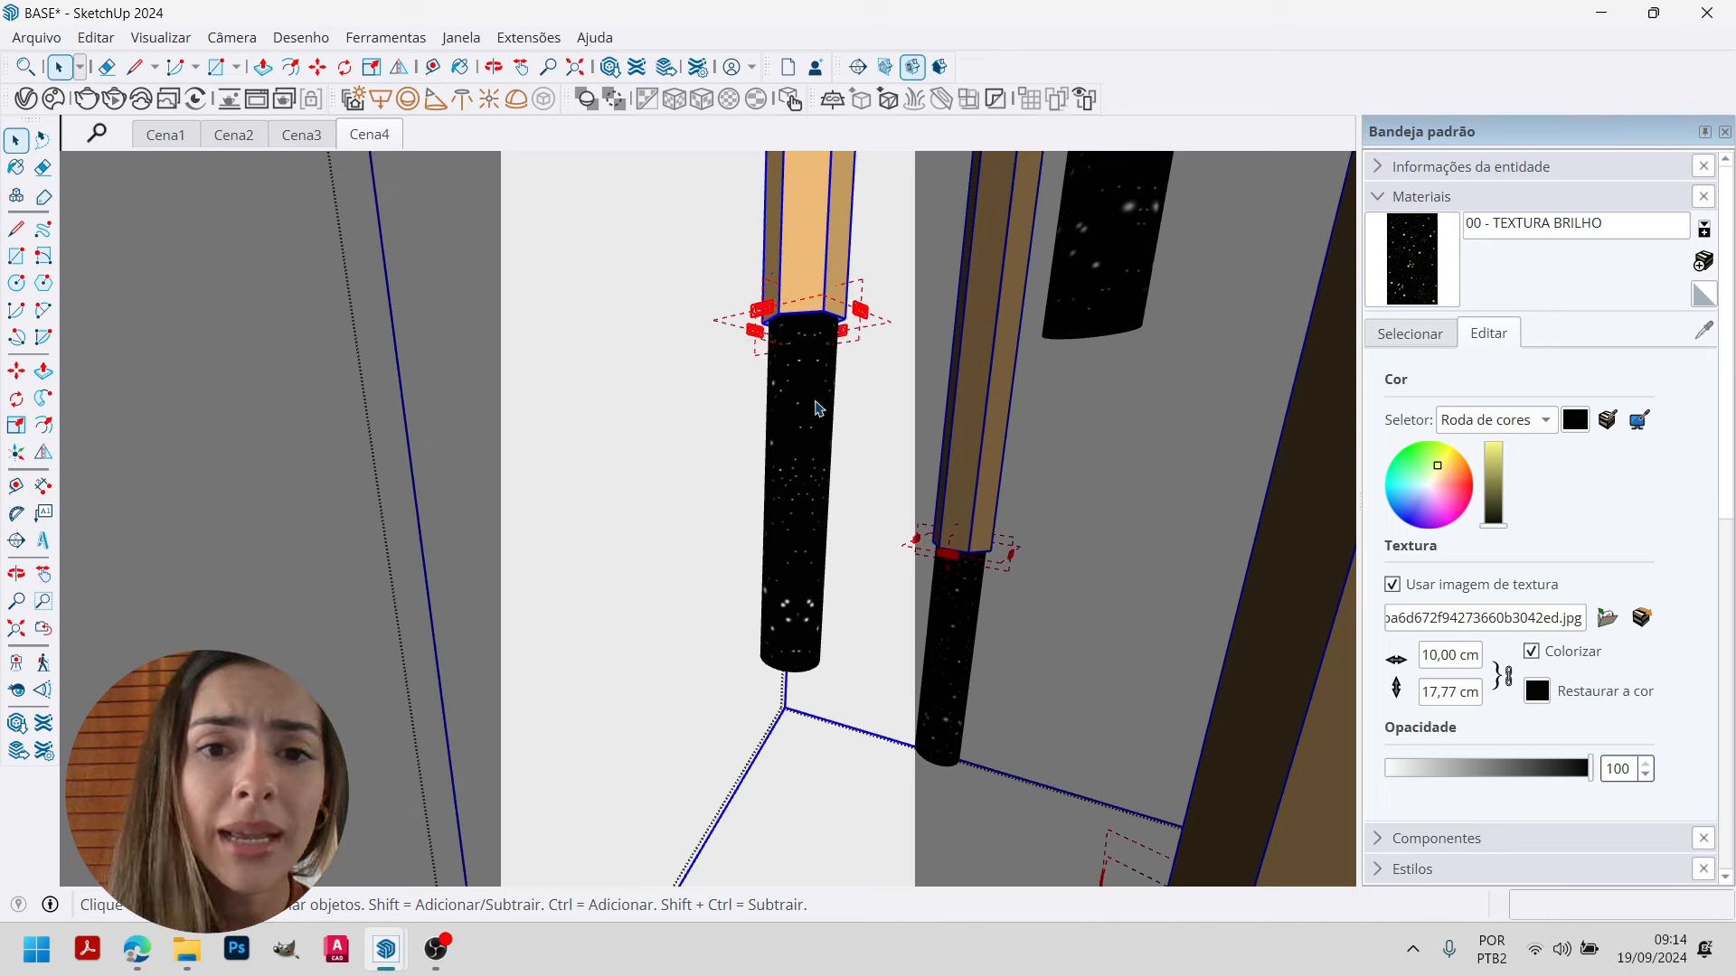
middle_click_drag(814, 406, 805, 359)
double_click(805, 360)
left_click(816, 407)
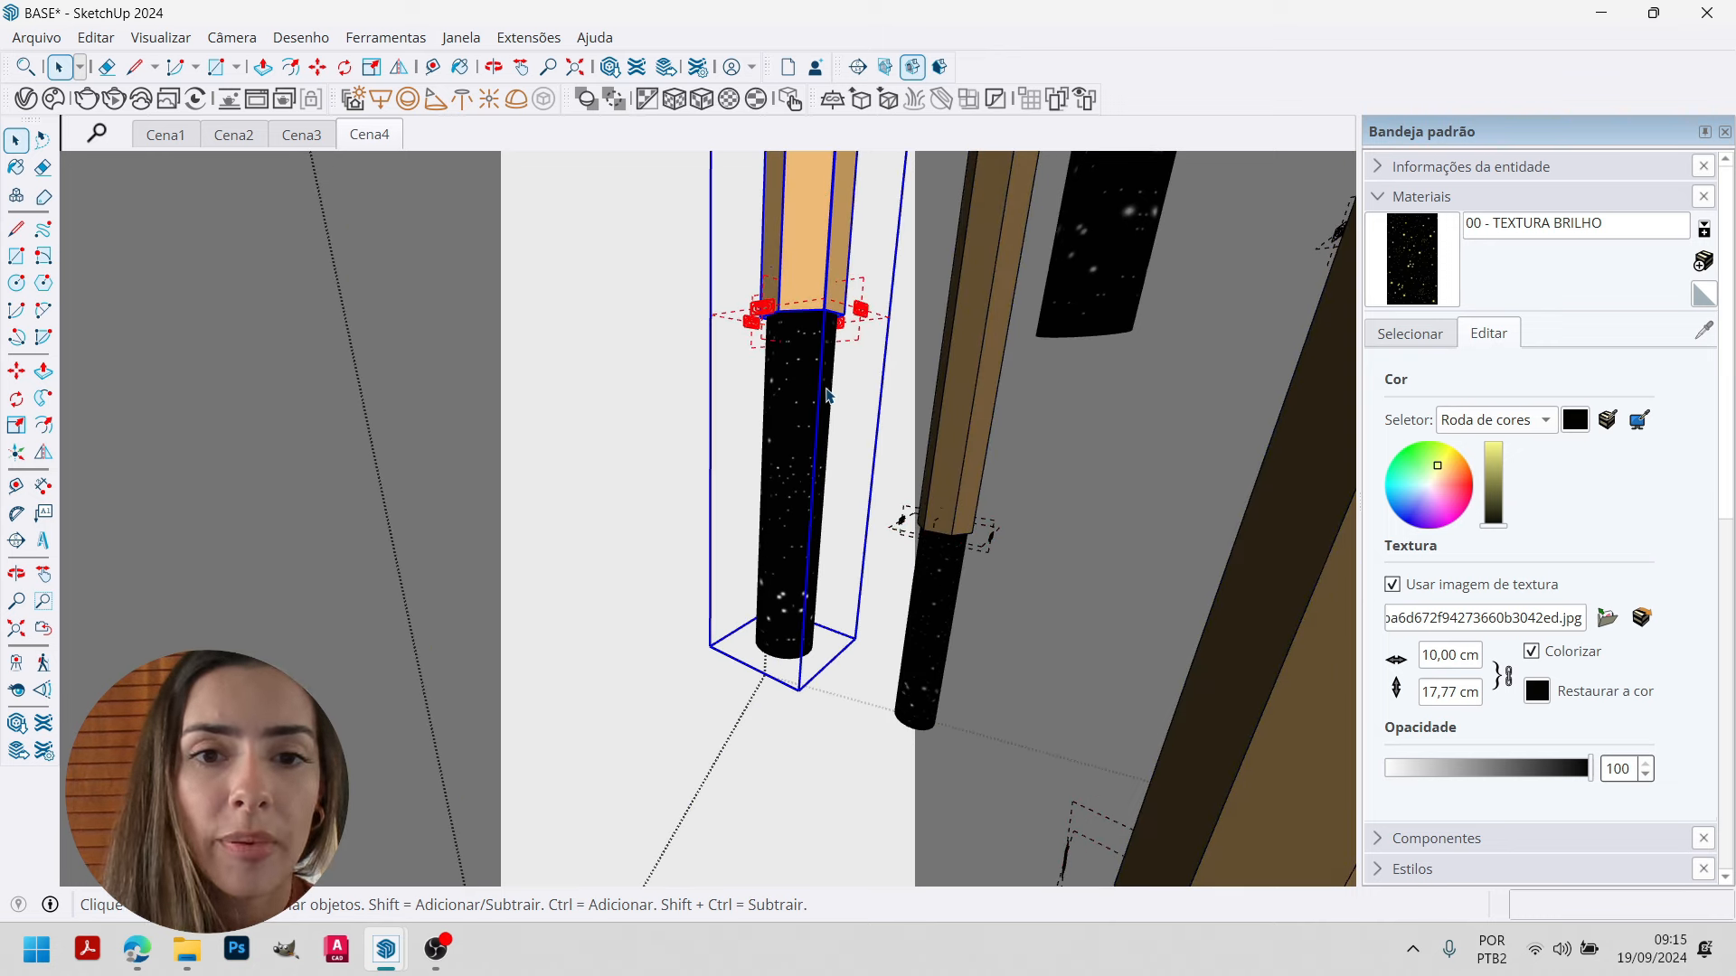
double_click(803, 506)
double_click(803, 507)
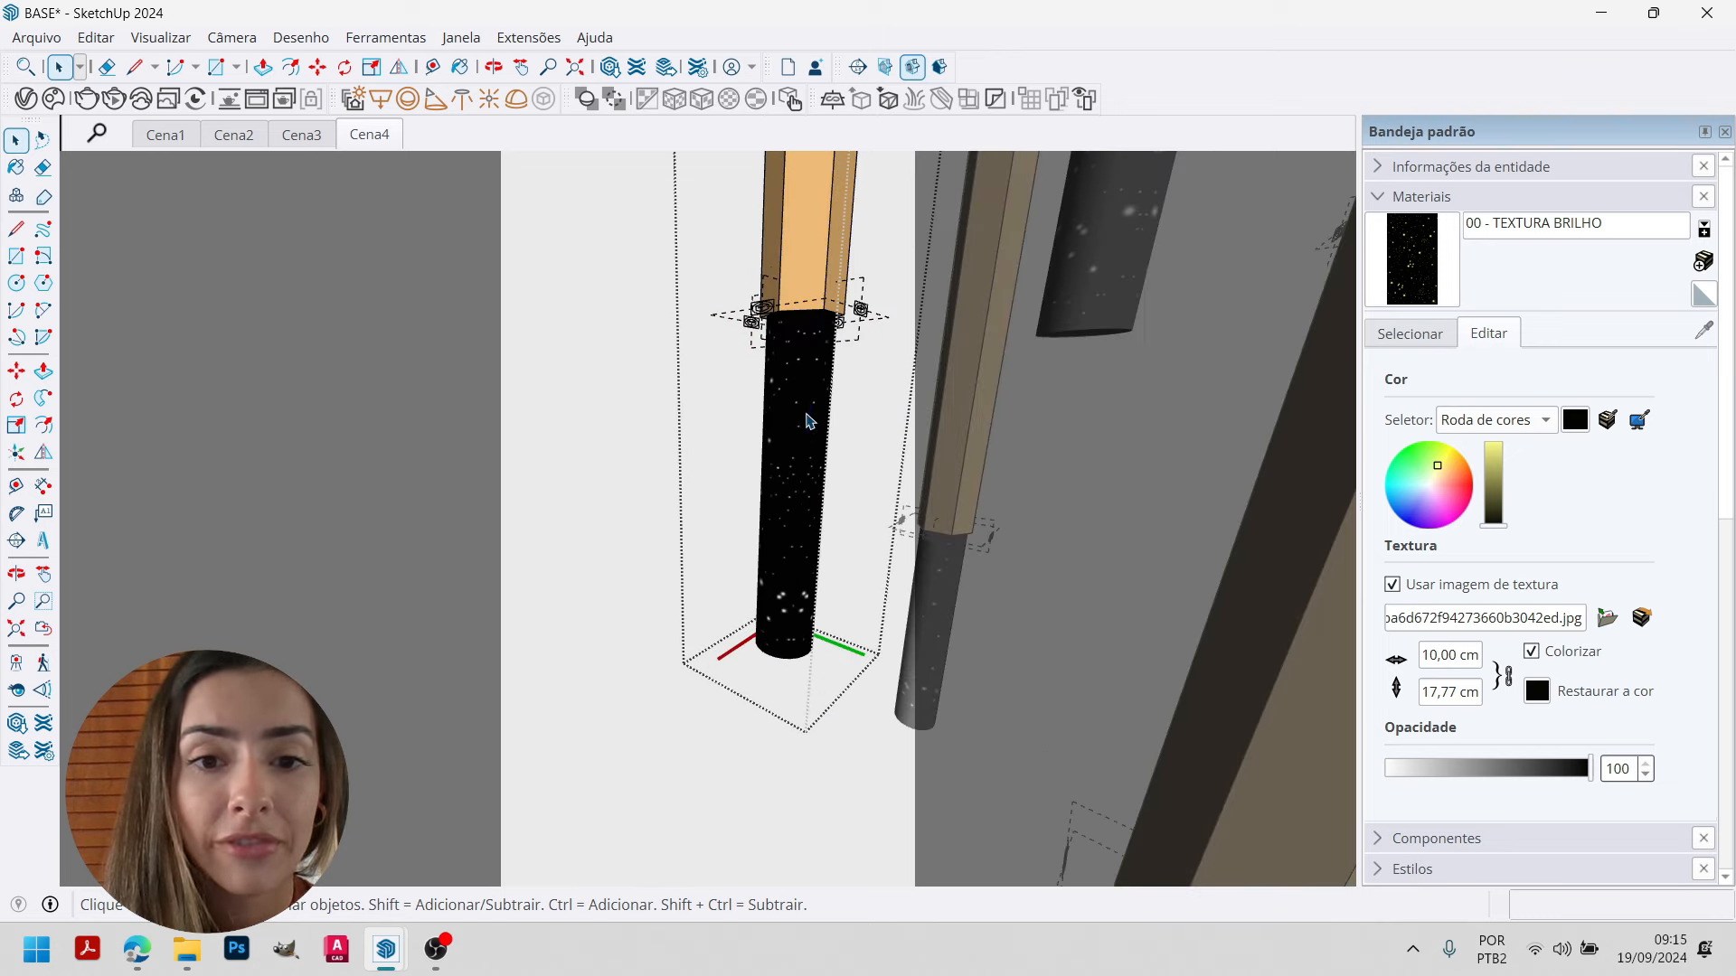
left_click(807, 415)
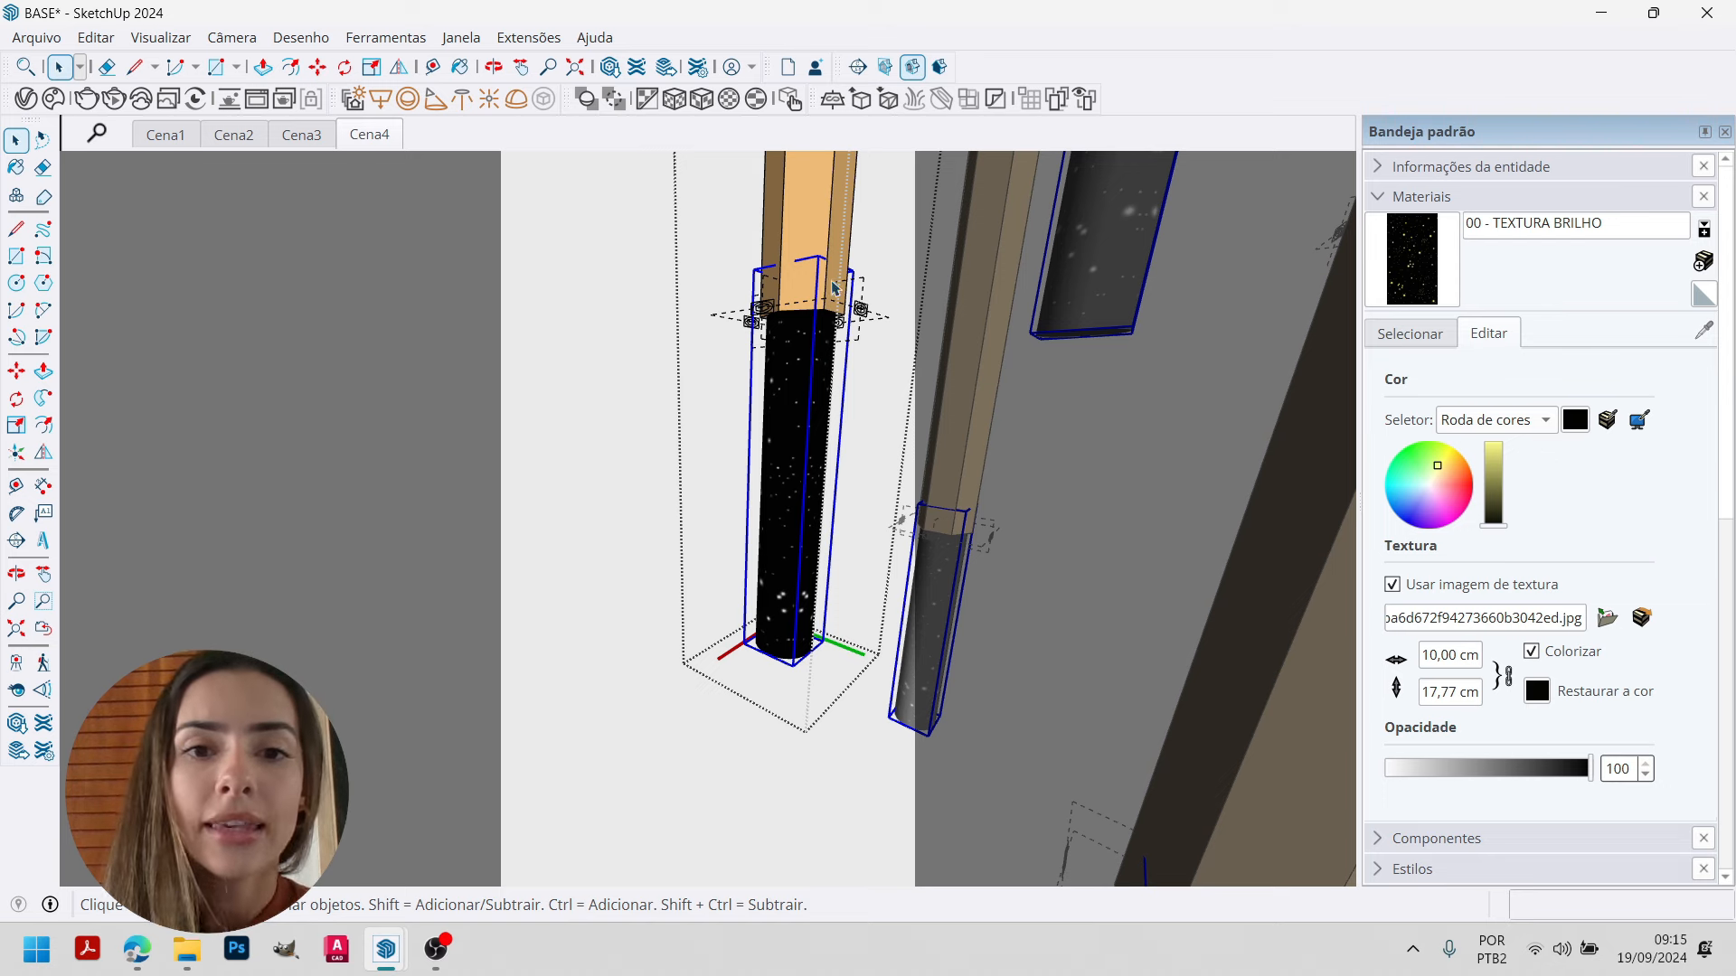
Copy the selected textured tube 6 cm sideways along the green axis, inside the pendant component.
scroll(835, 287, "up", 4)
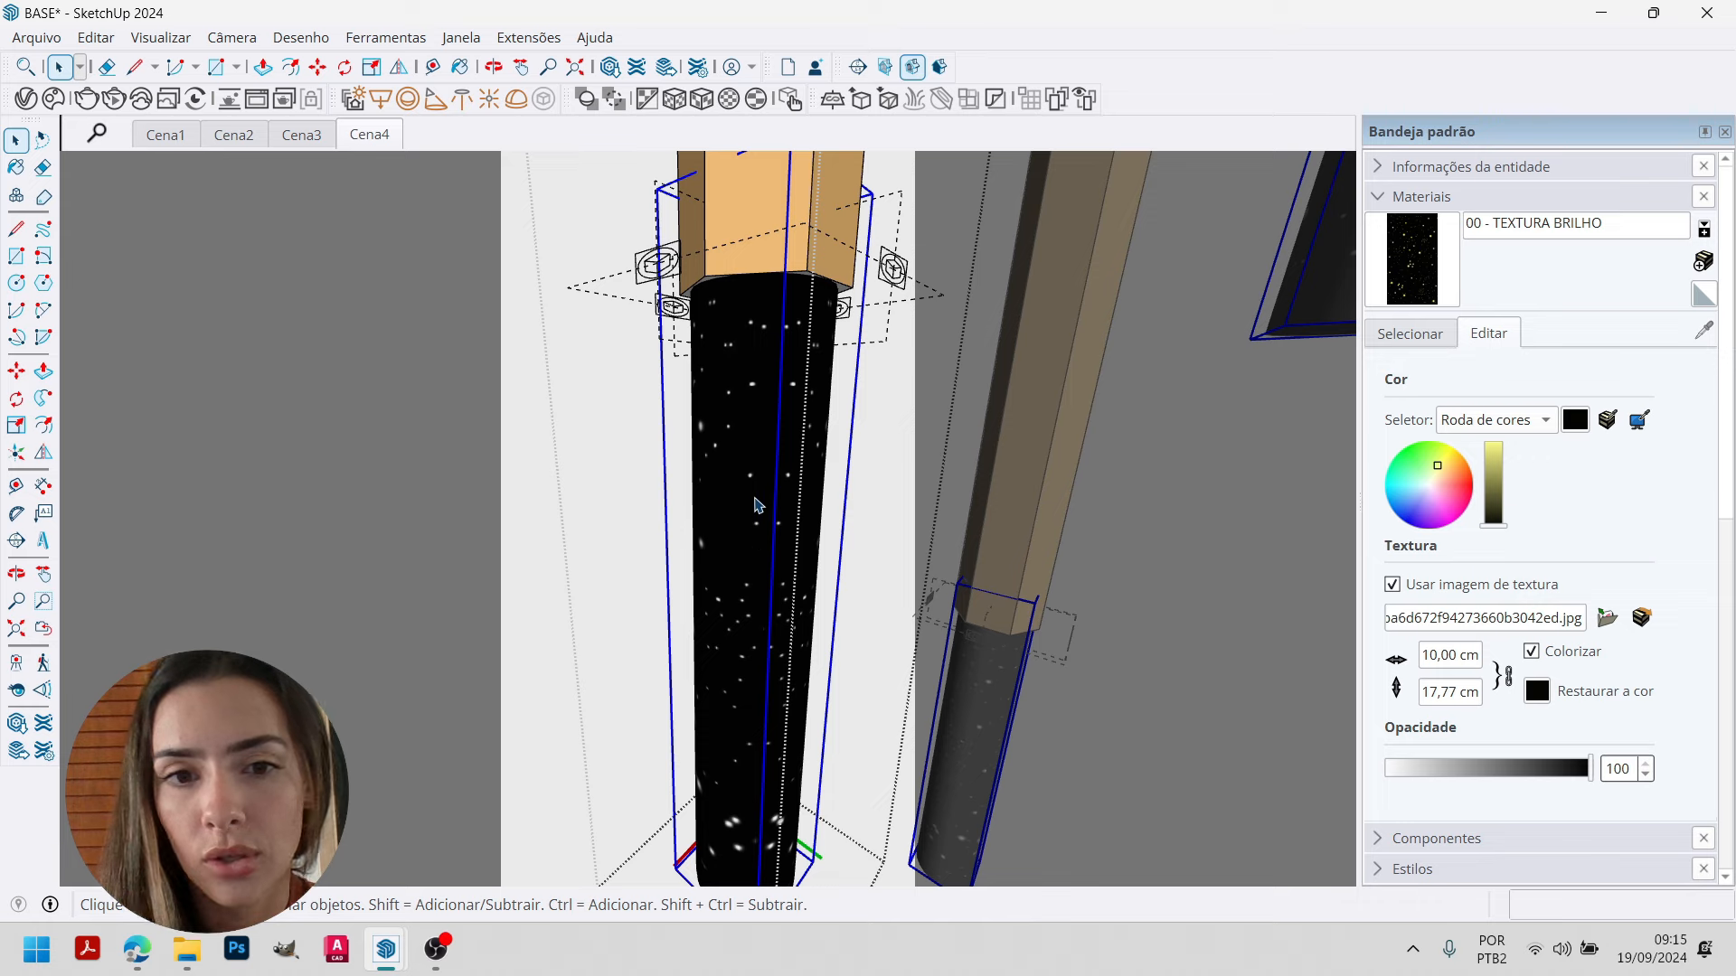
middle_click_drag(757, 506, 778, 696)
key("m")
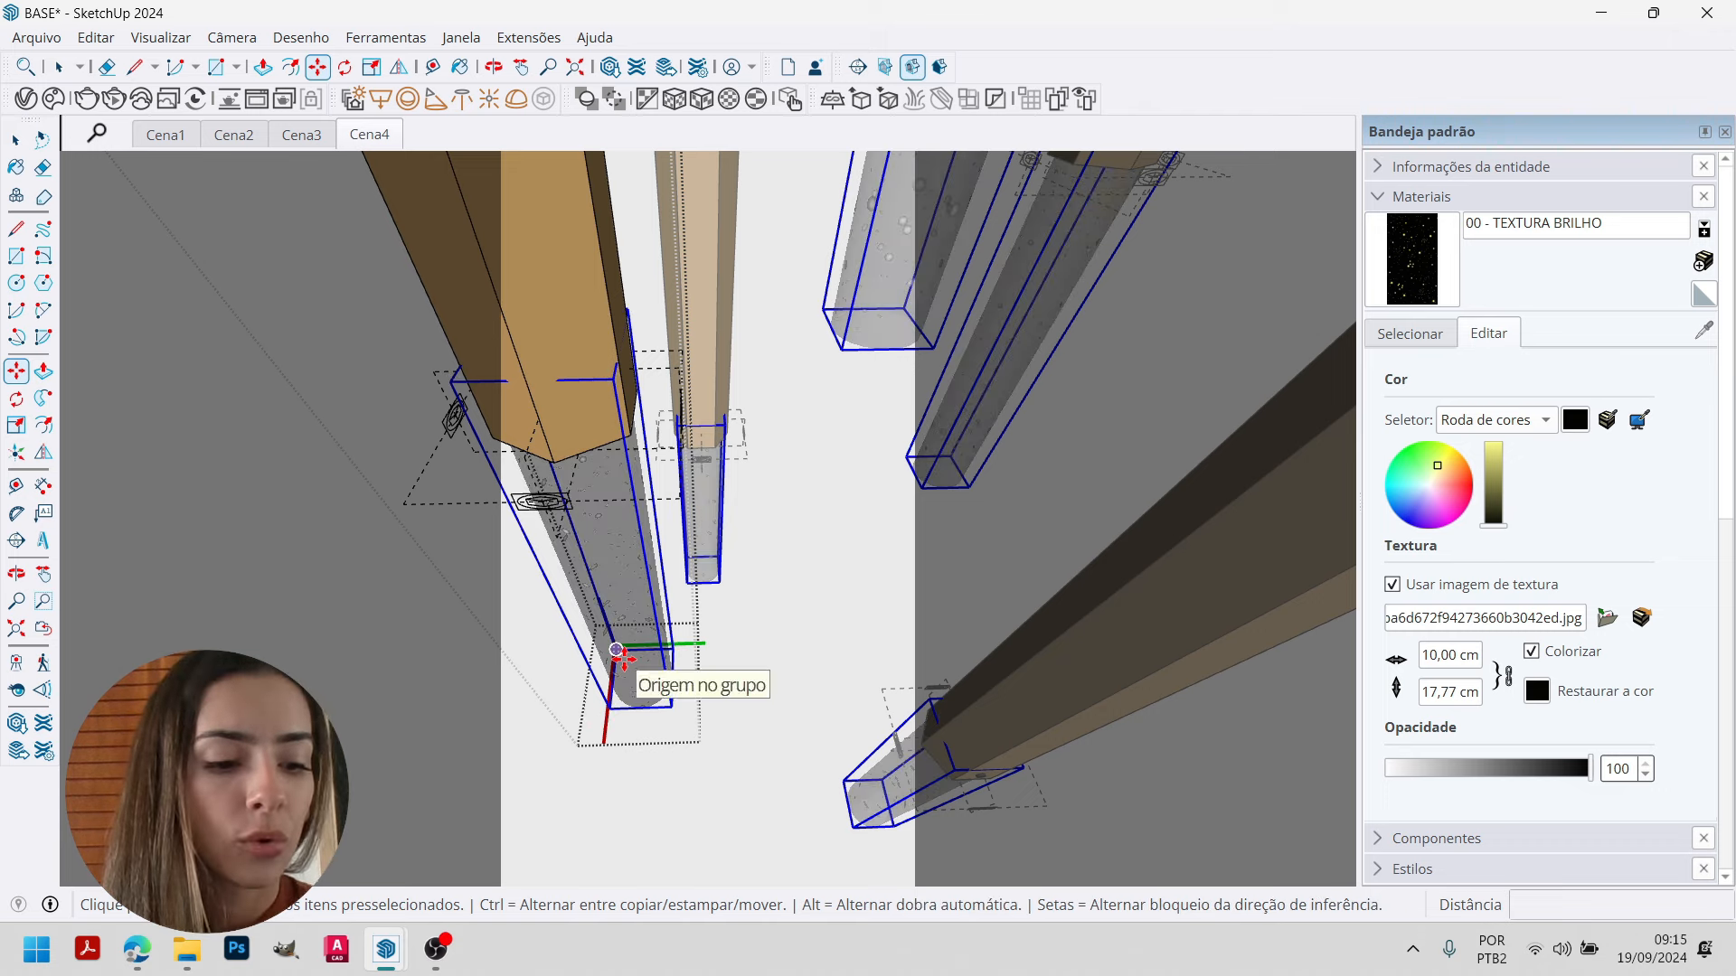
left_click(623, 713)
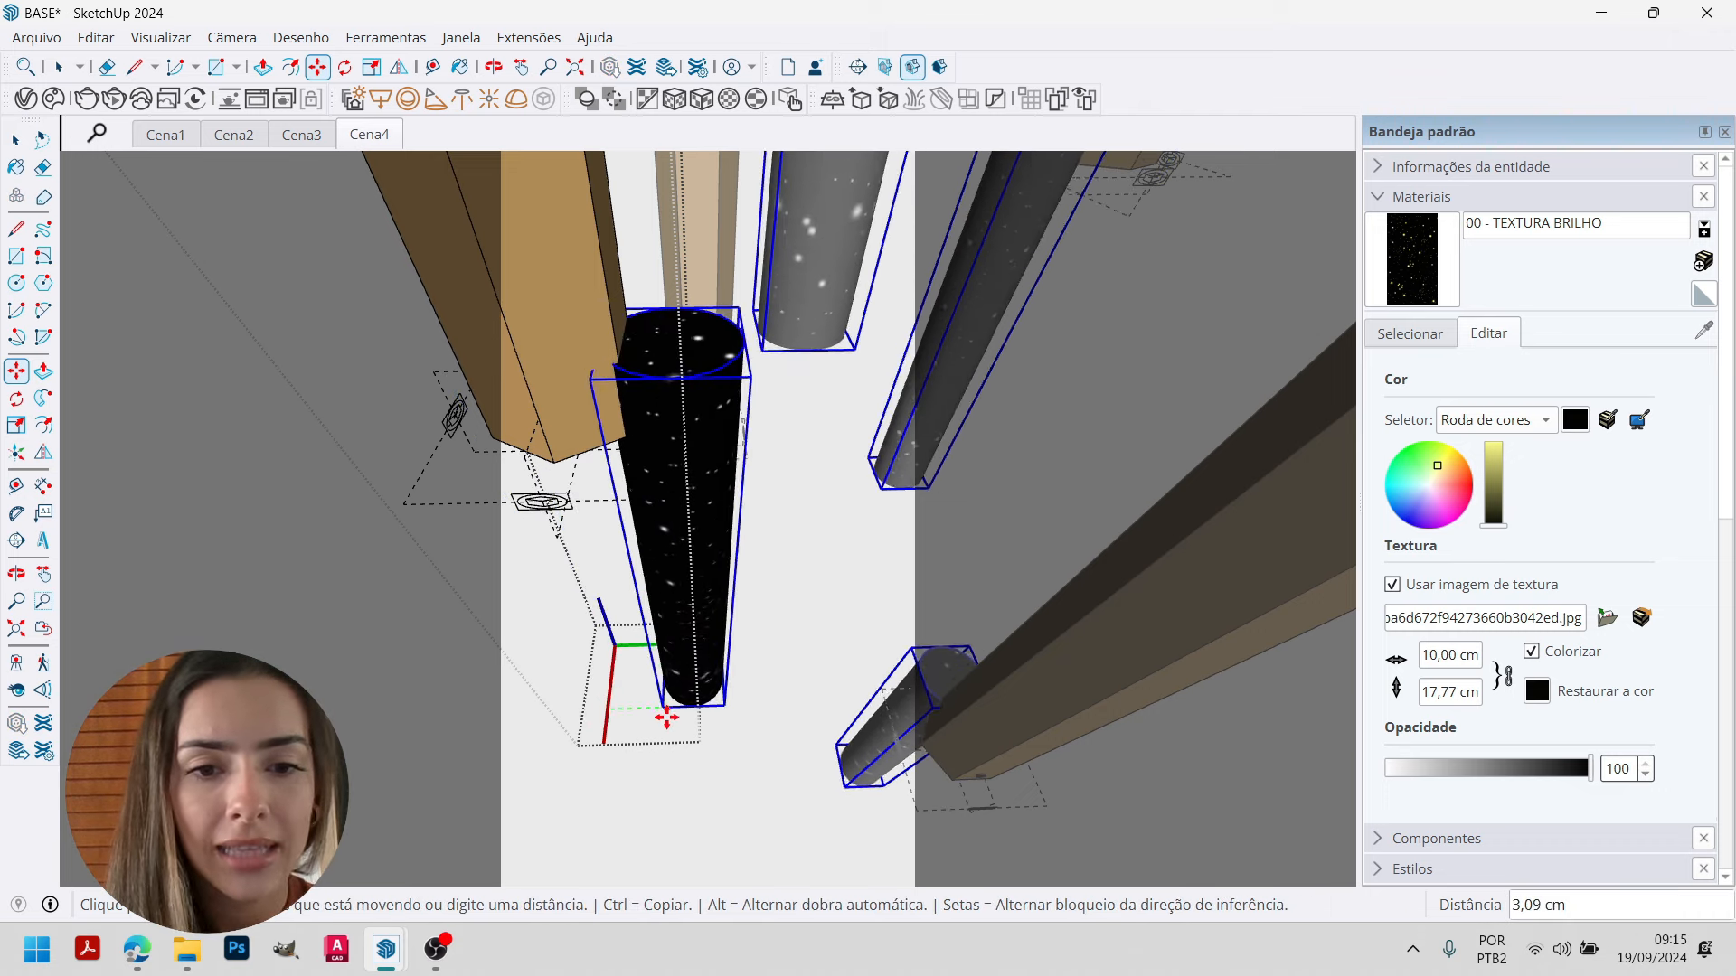
type("6")
key("Return")
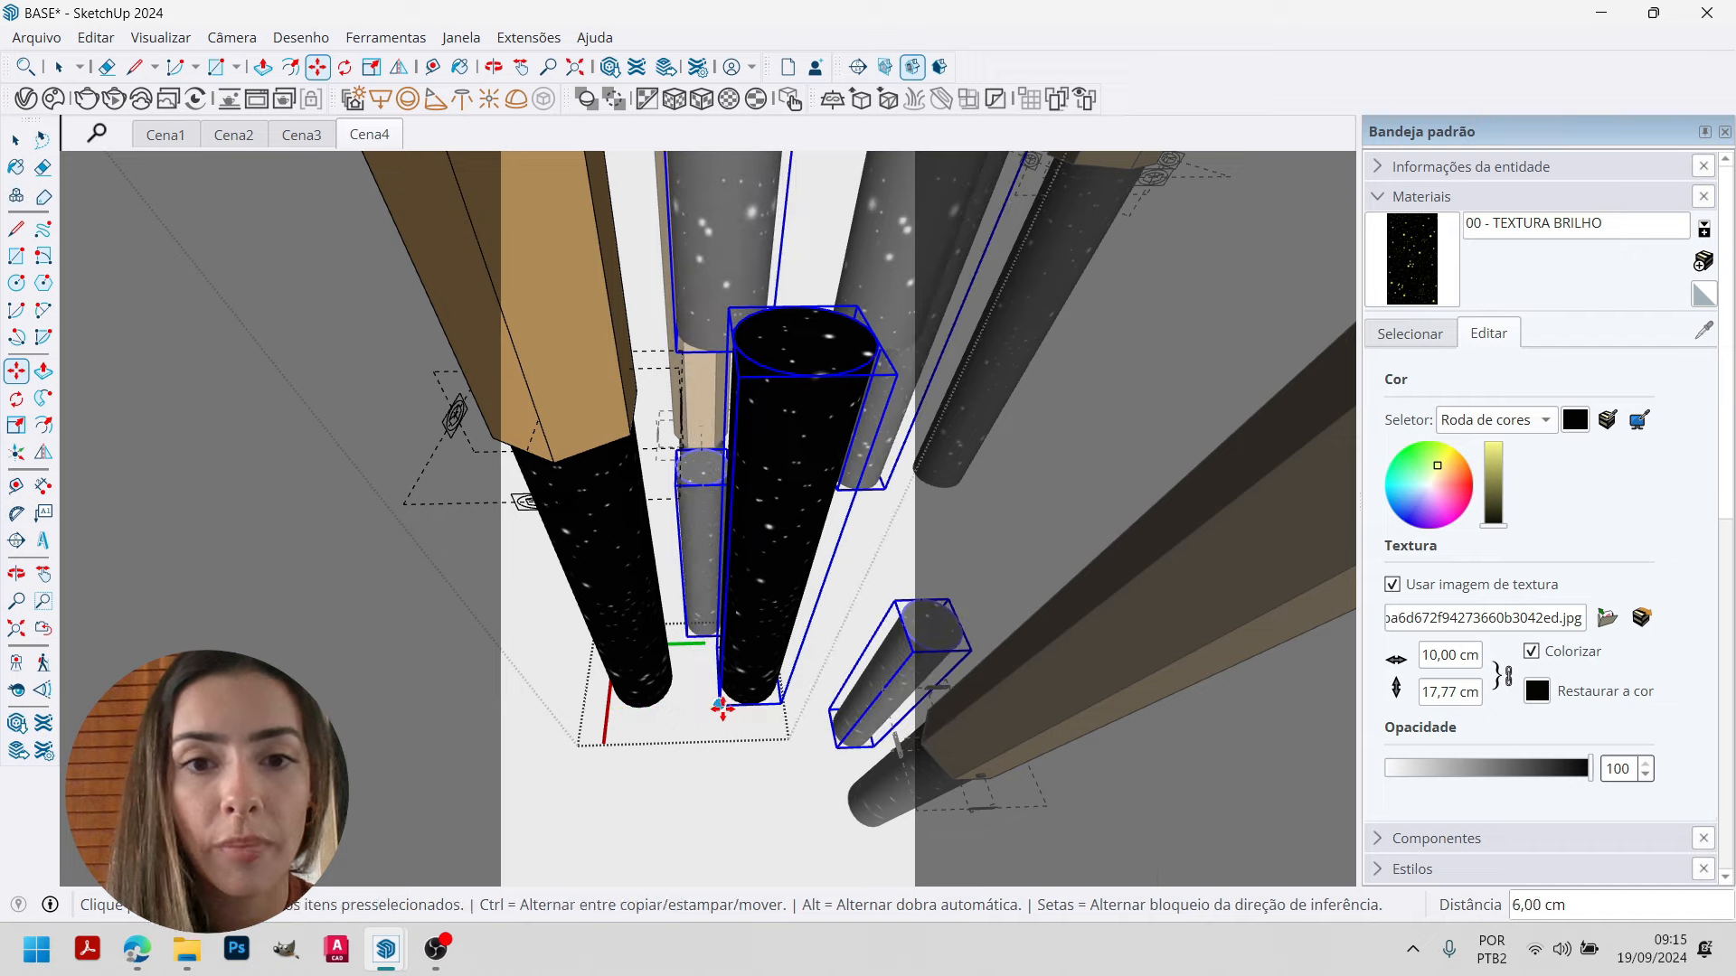
key("space")
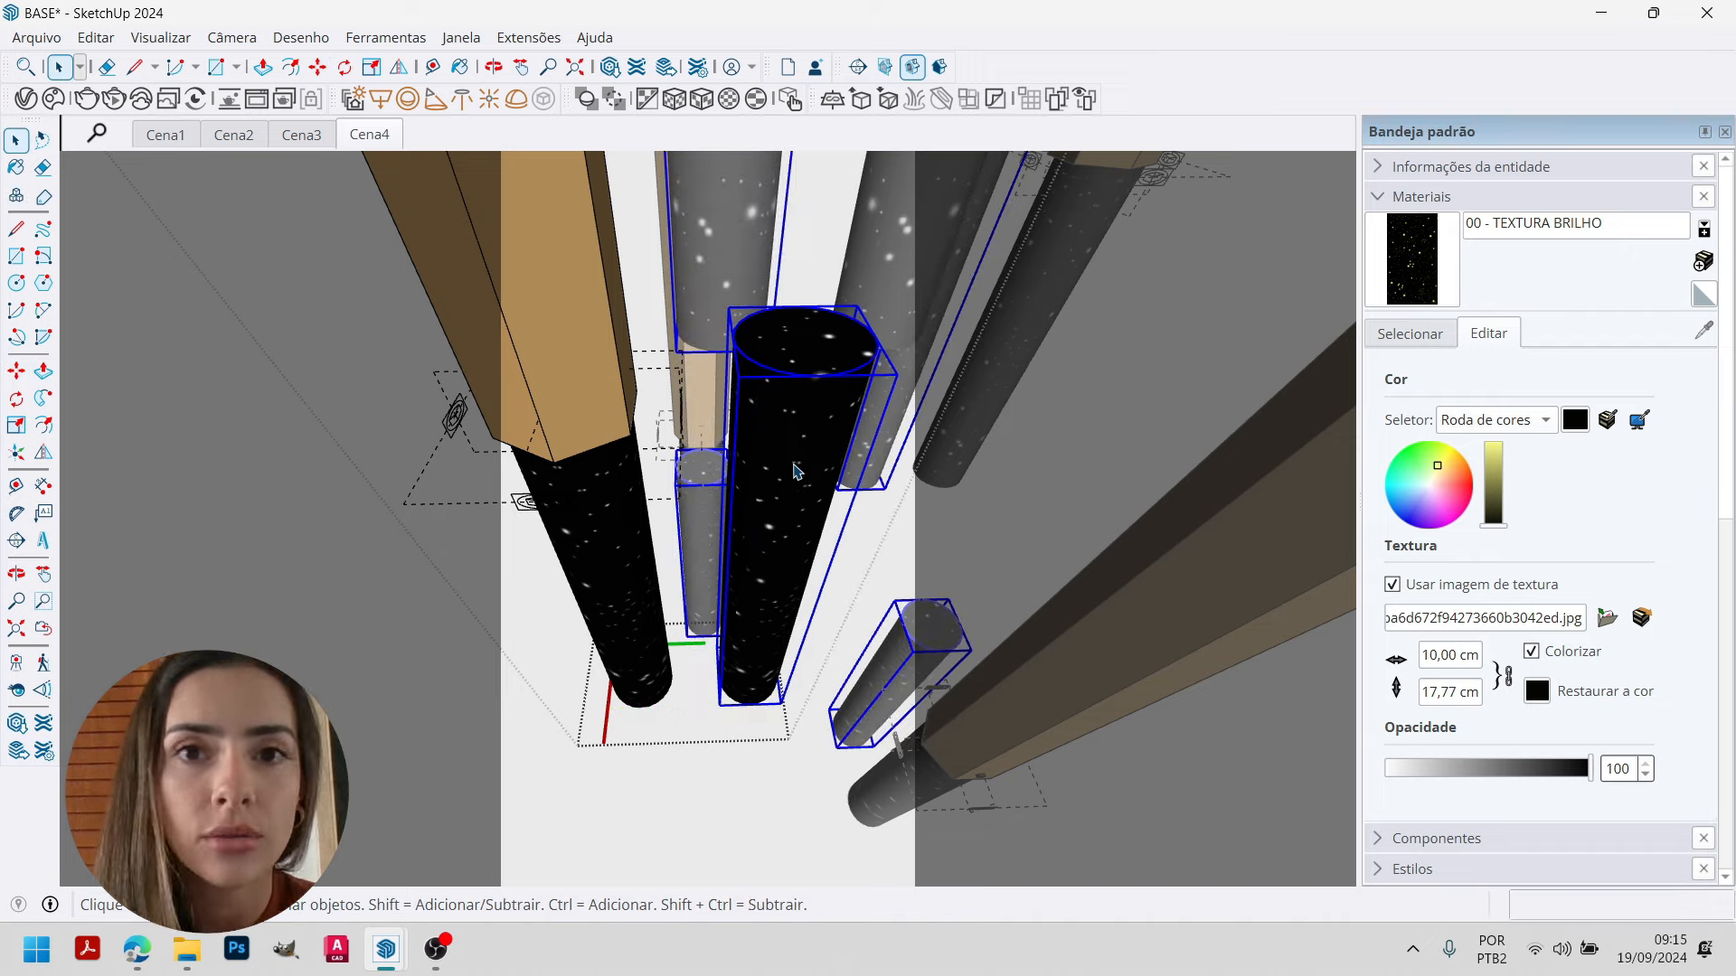
Scale the copied textured tube up uniformly about its centre by a factor of about 1.13.
middle_click_drag(799, 489, 764, 512)
scroll(765, 512, "down", 2)
key("s")
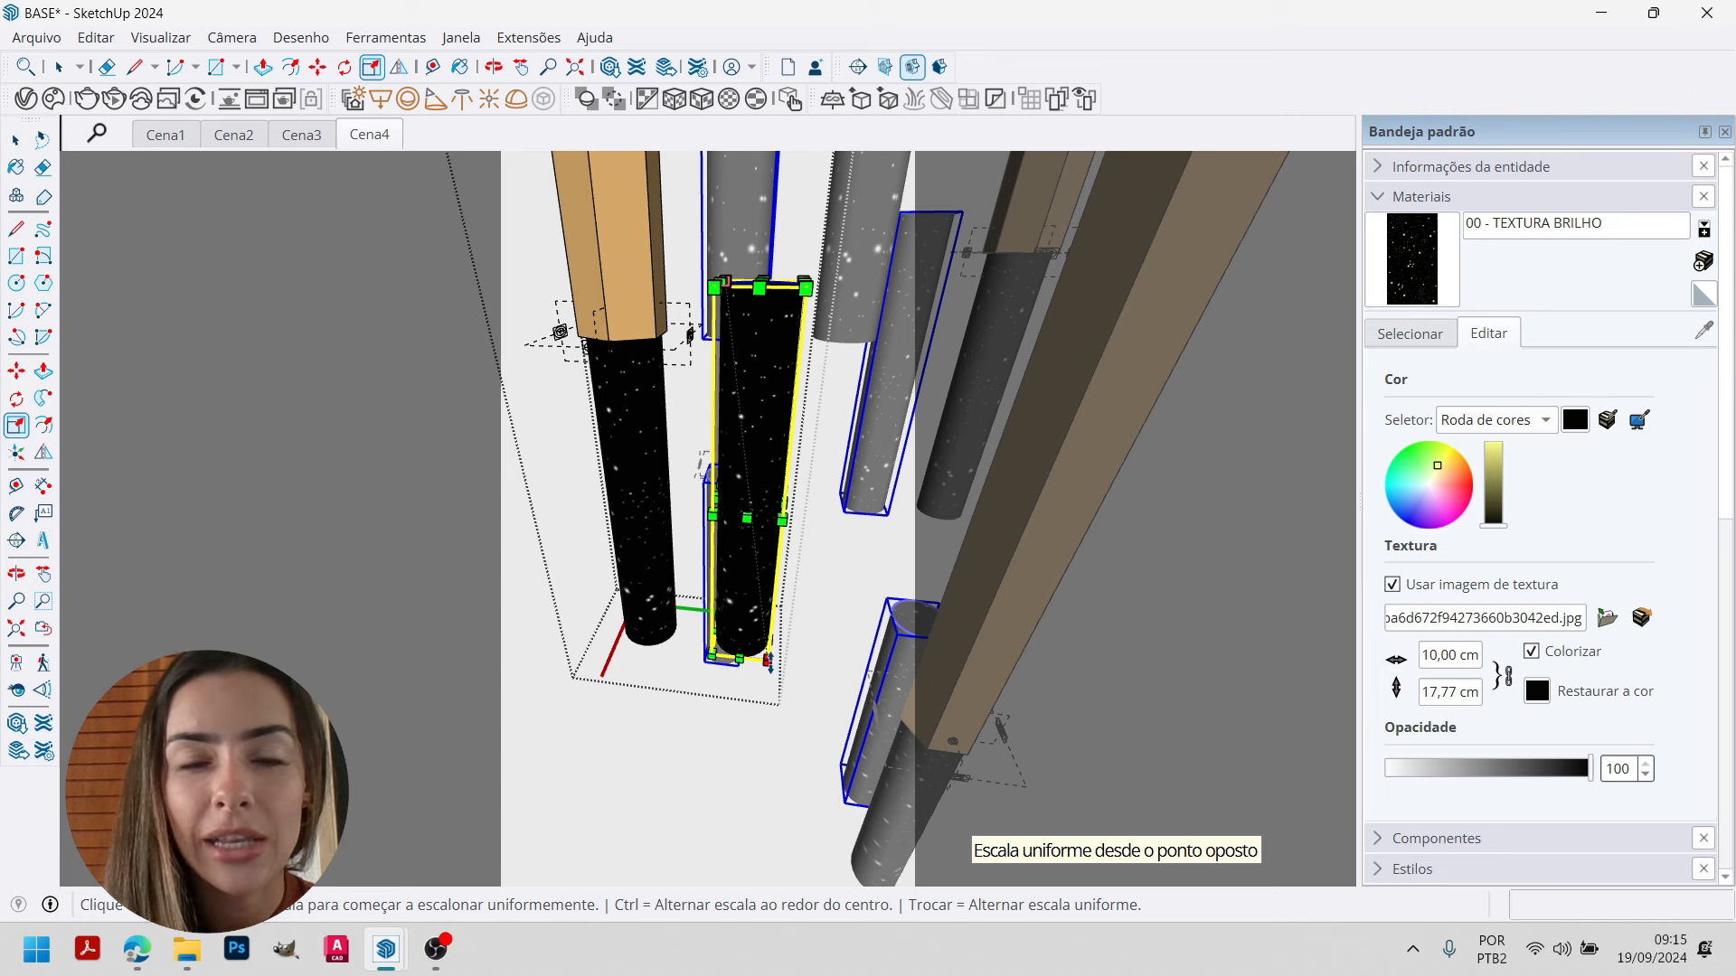
key("space")
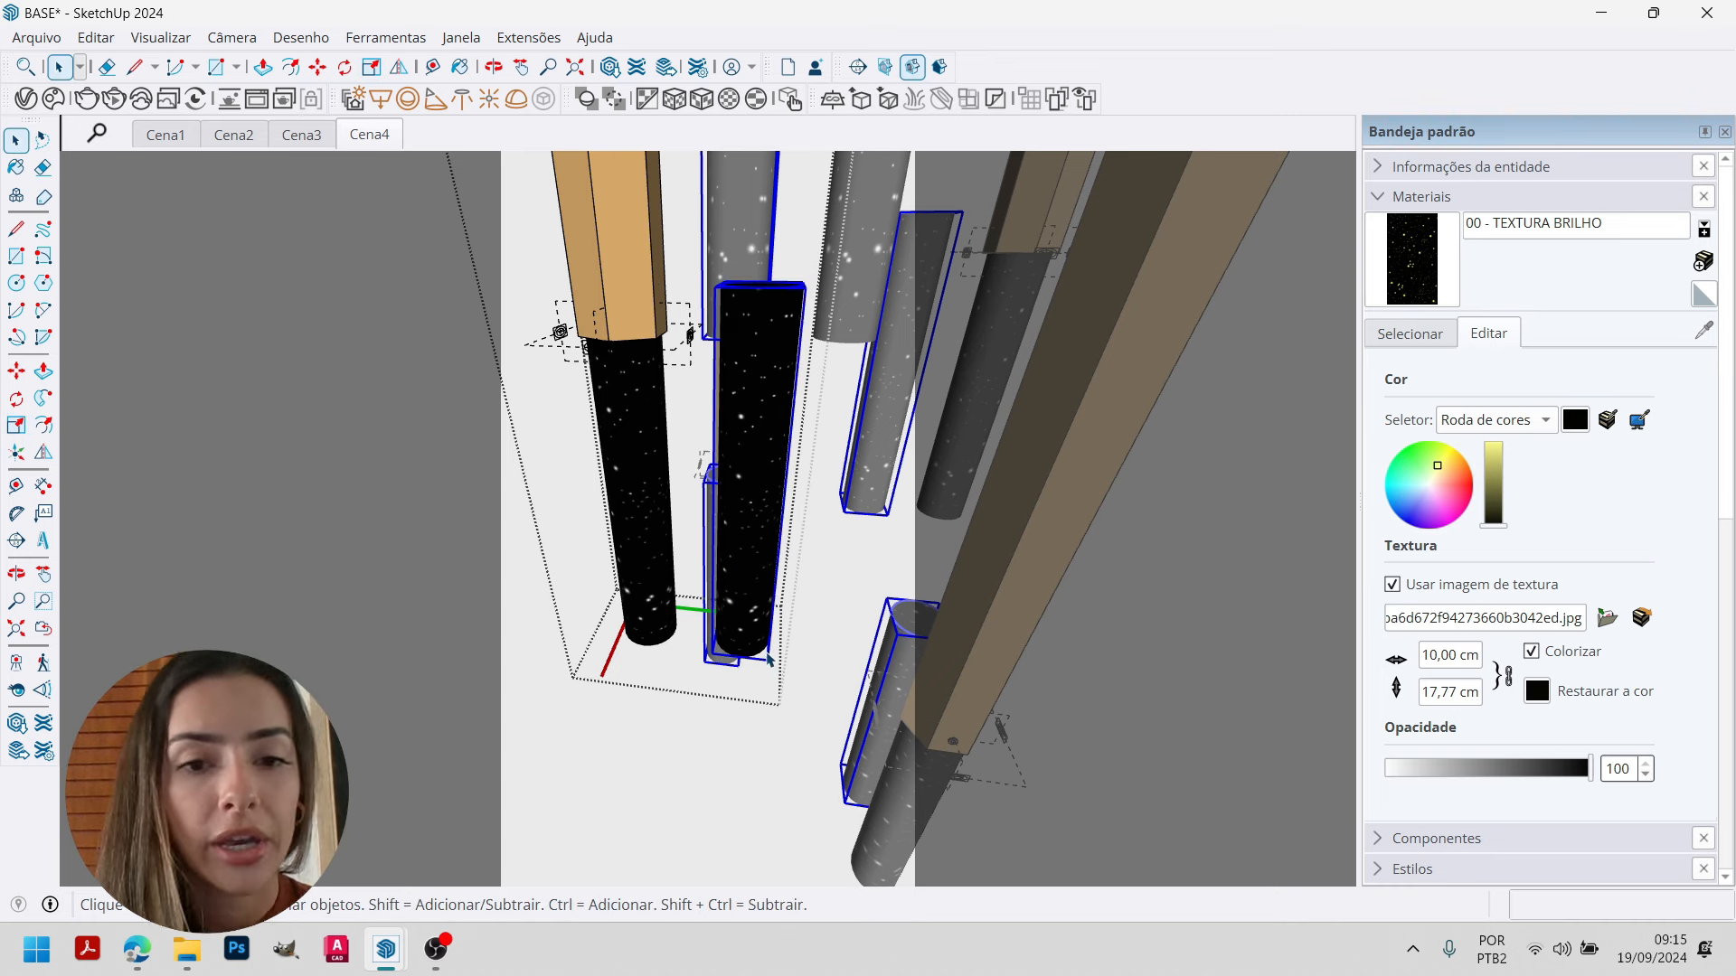
key("s")
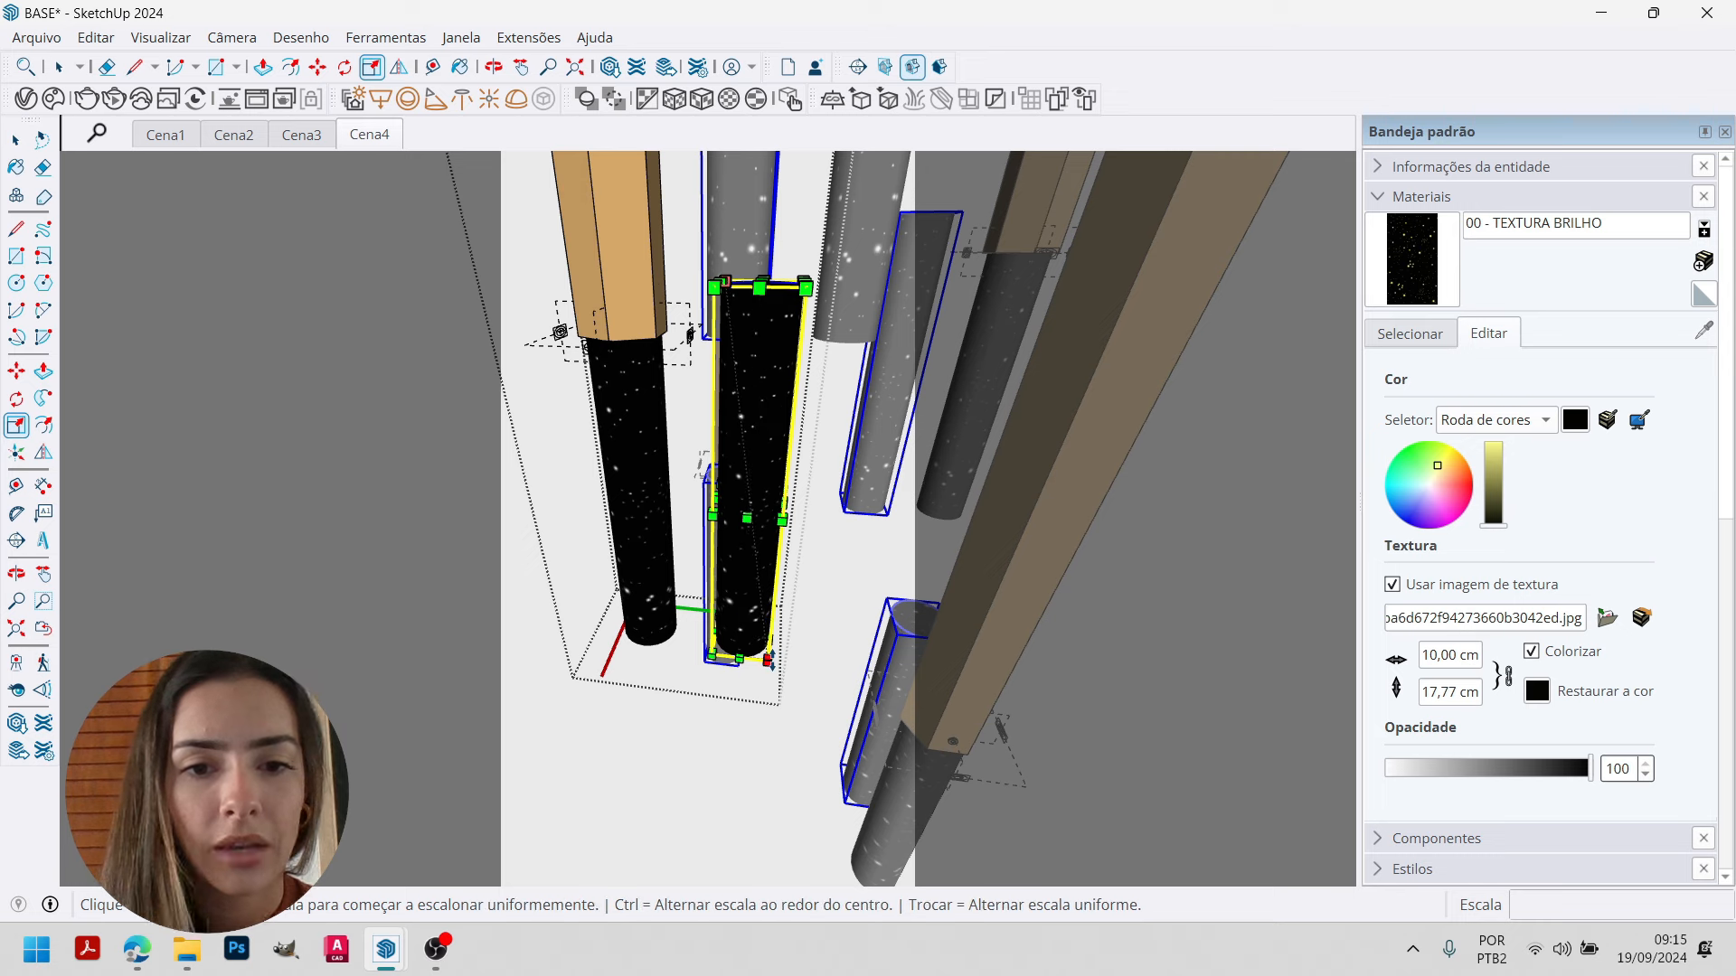
left_click(768, 660)
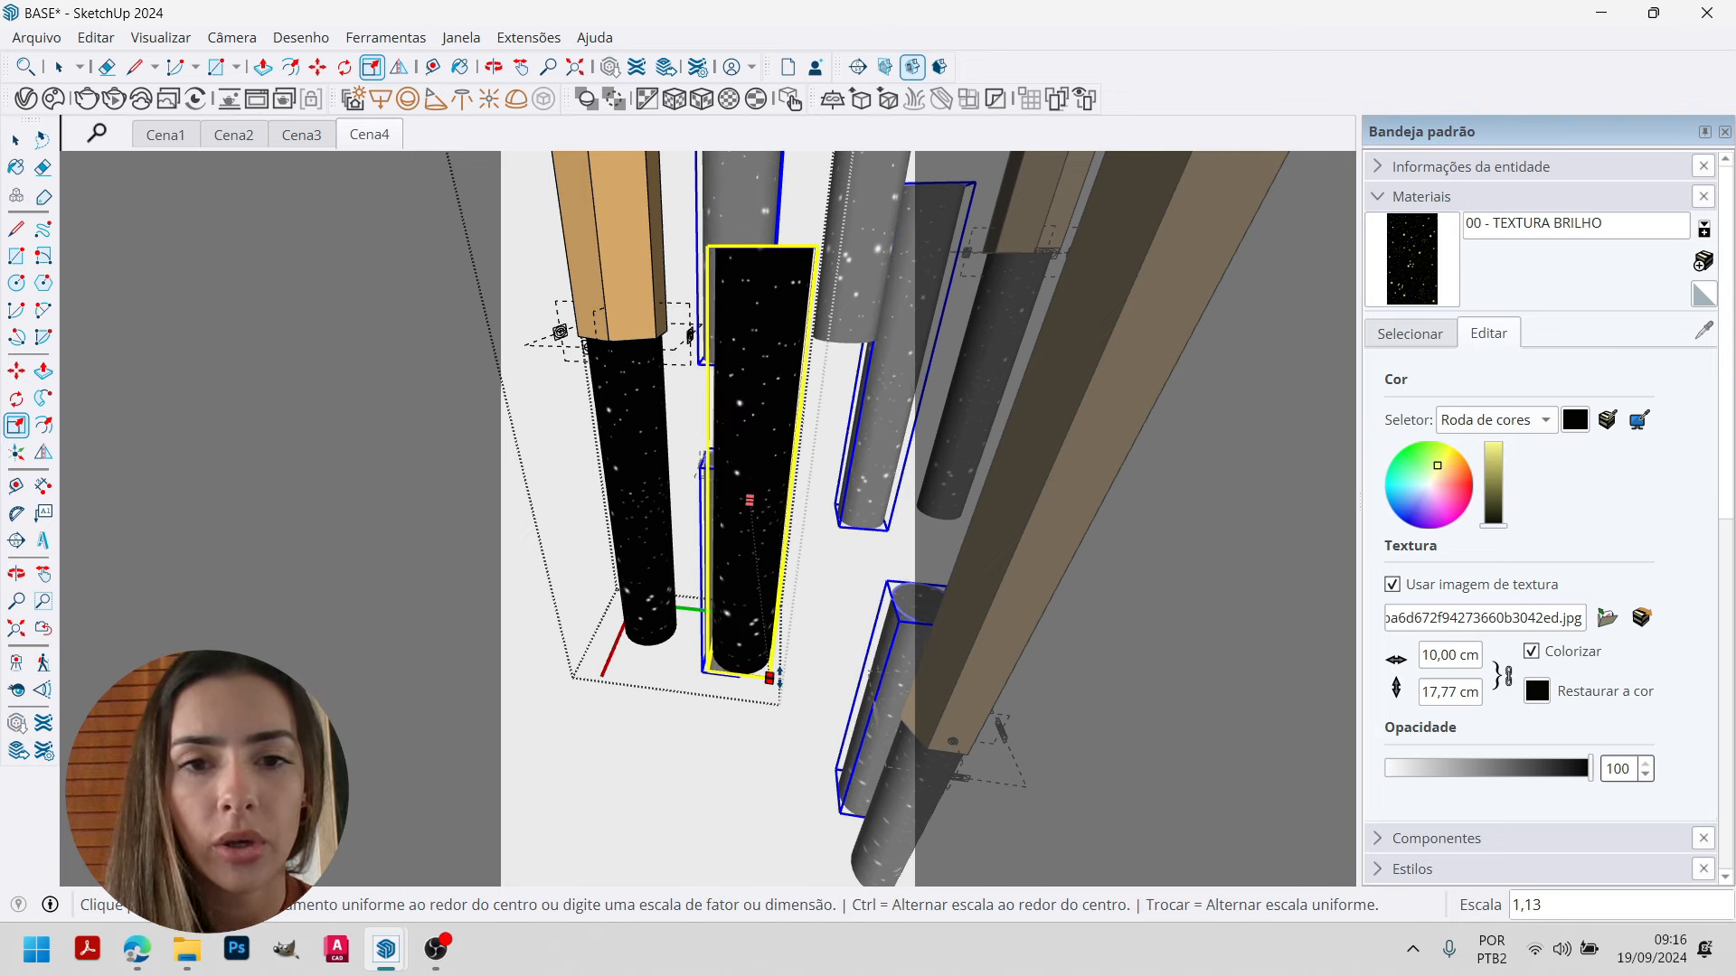
left_click(782, 684)
key("space")
middle_click_drag(624, 505, 669, 309)
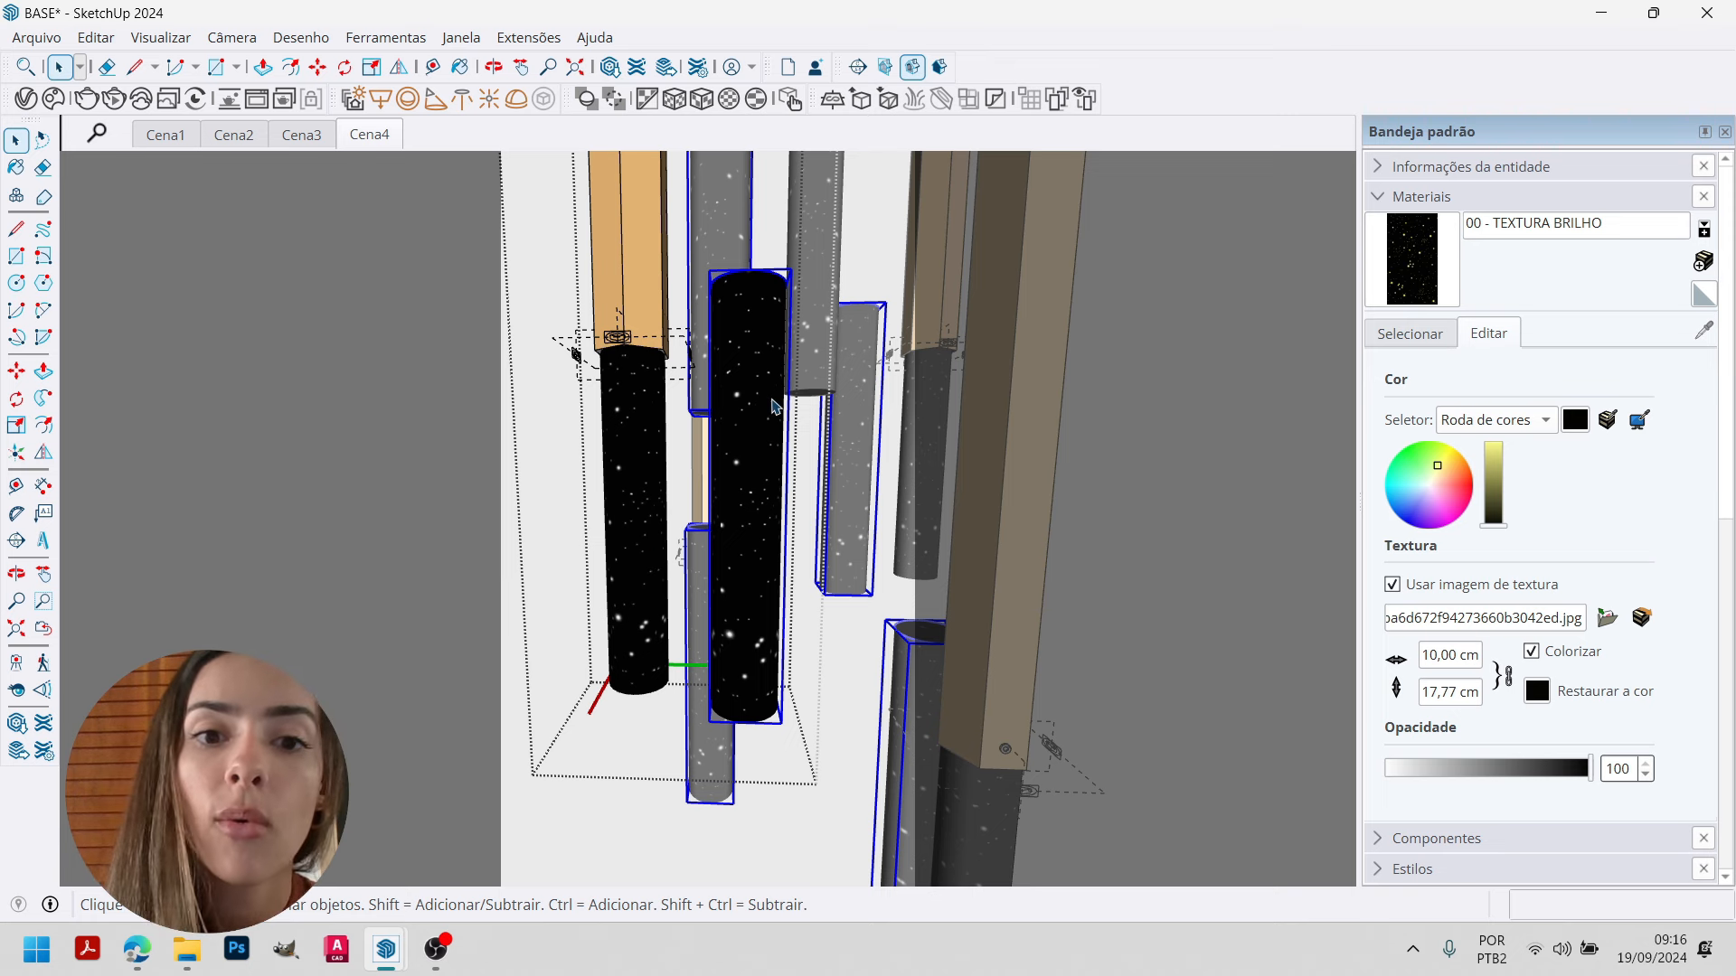
Move the enlarged tube about 6.05 cm back along the green axis so it encloses the original tube.
key("m")
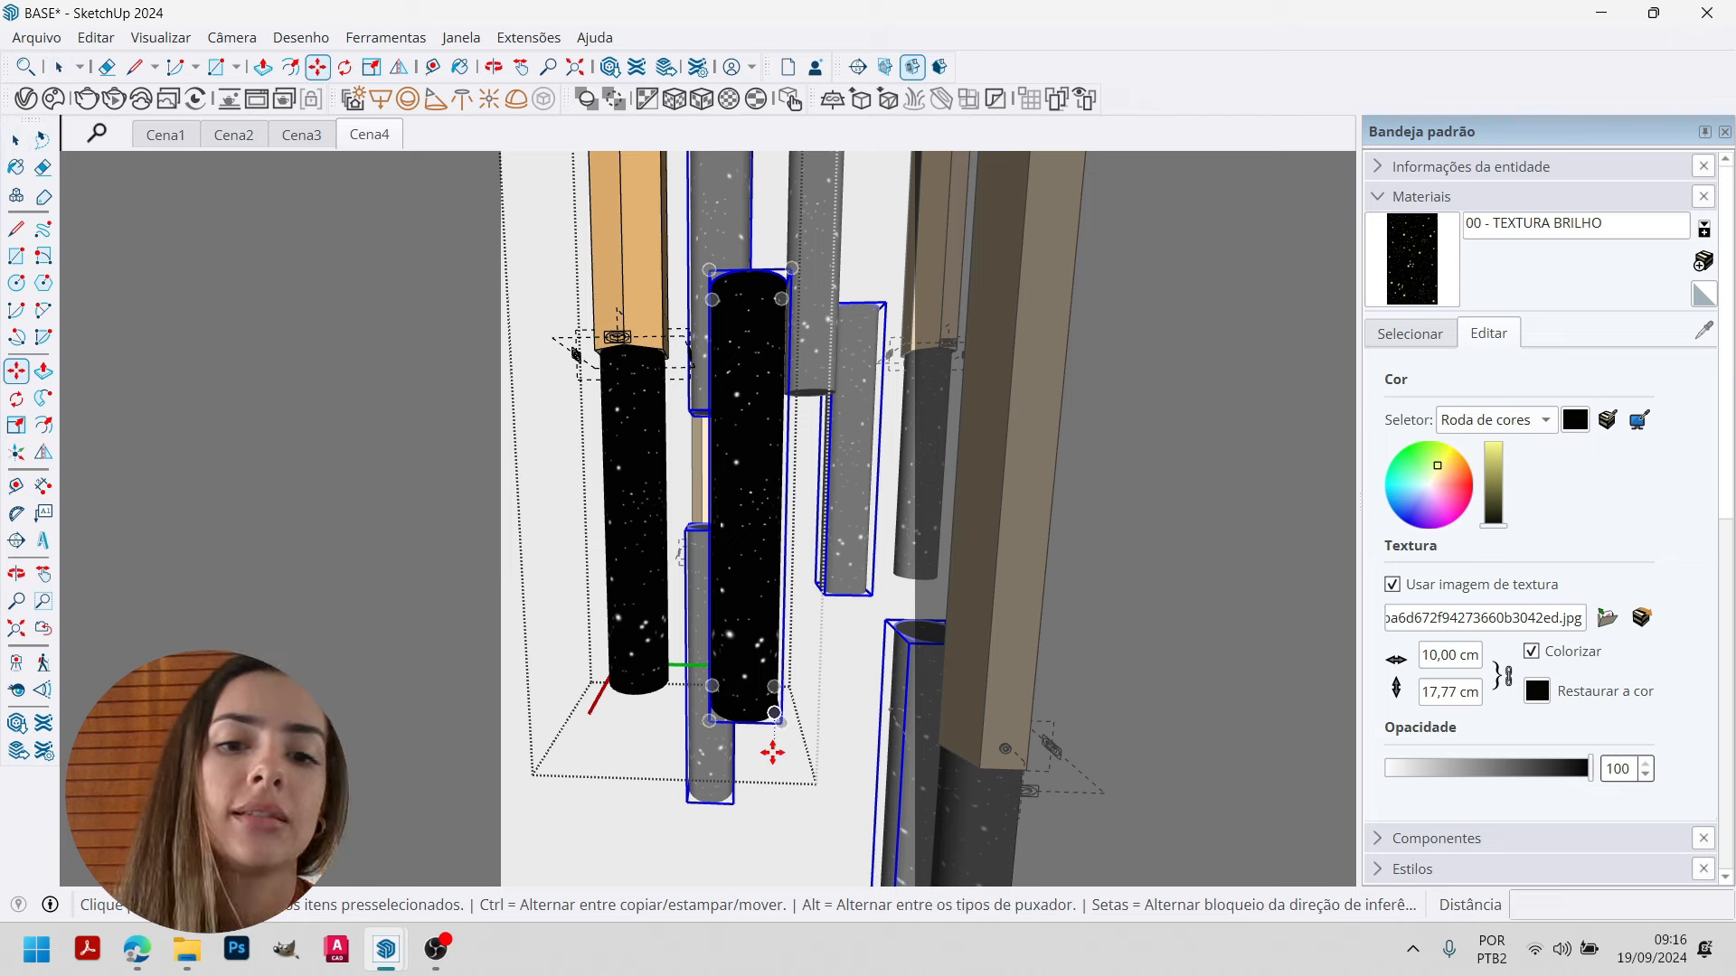
left_click(782, 726)
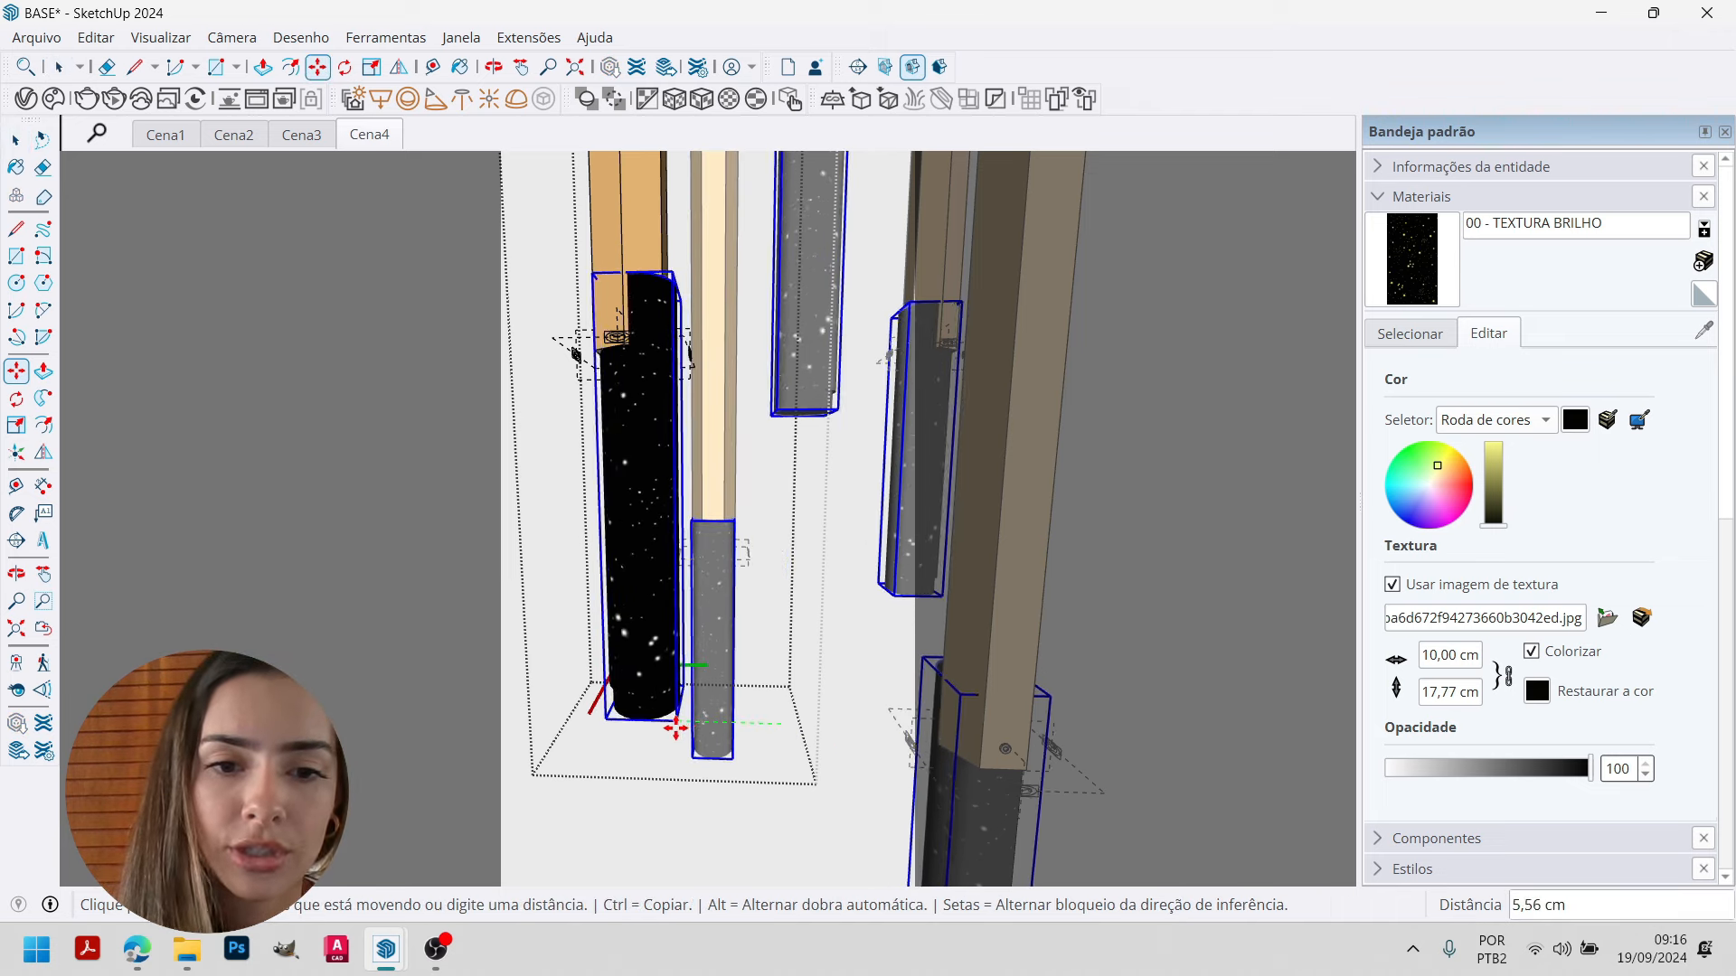
left_click(670, 724)
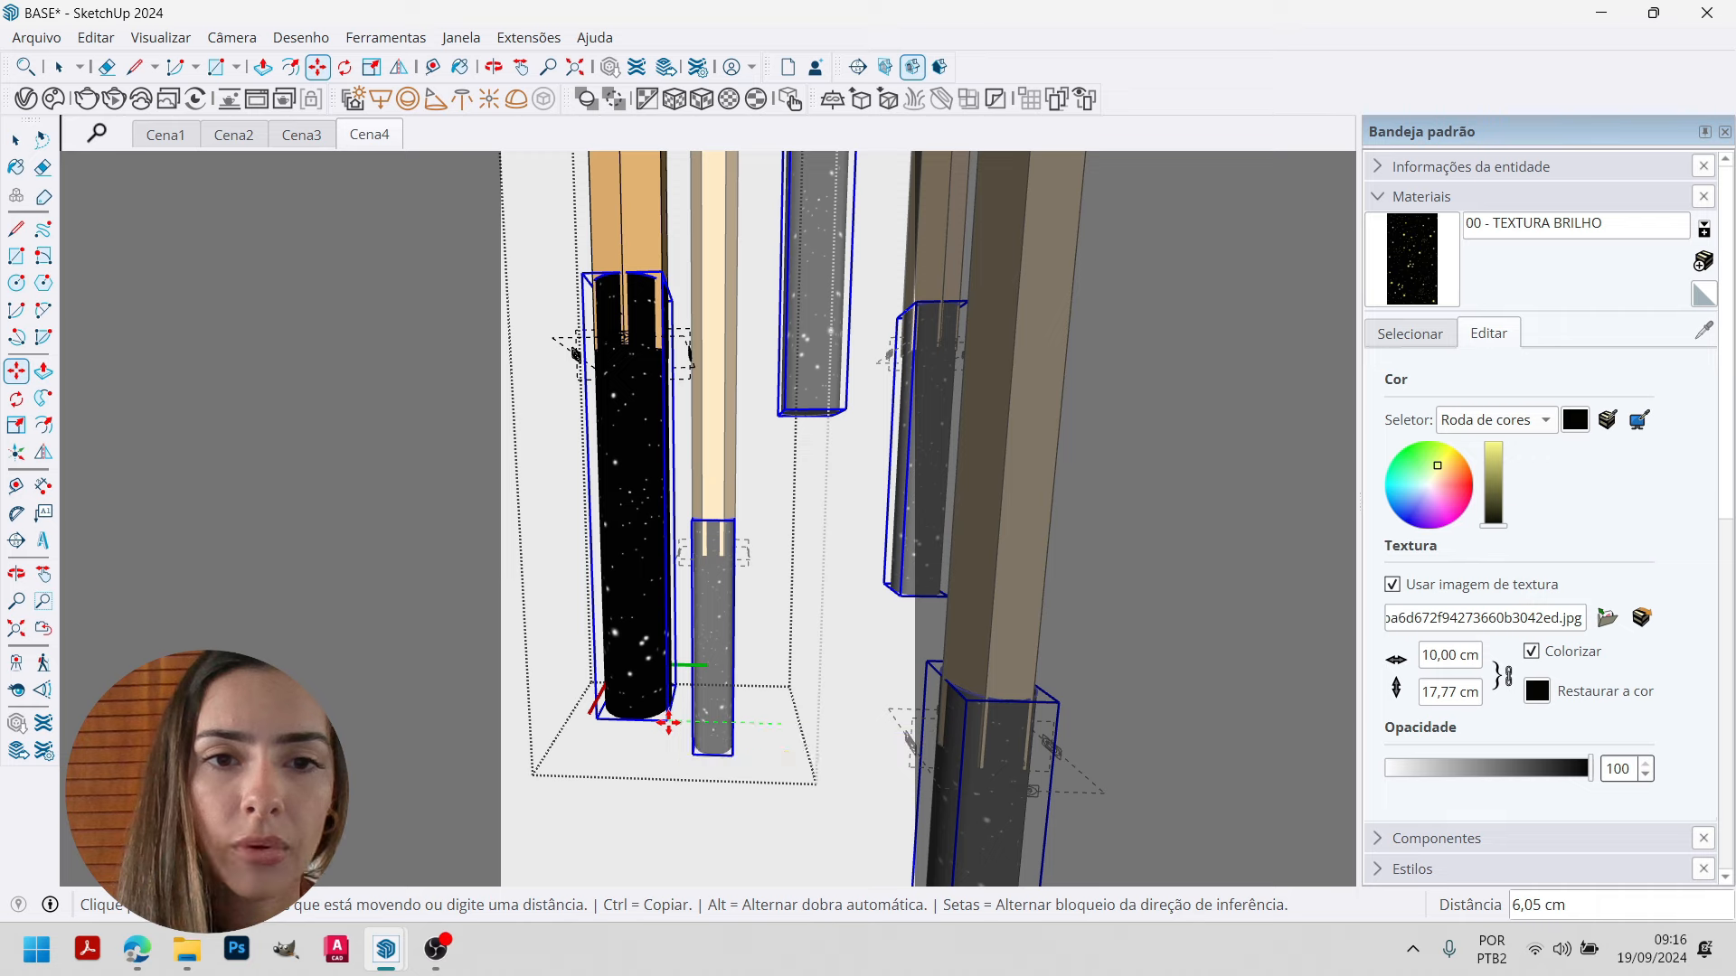
key("space")
Scale the enclosing tube down uniformly about its centre by a factor of about 0.91.
middle_click_drag(594, 360, 890, 768)
key("s")
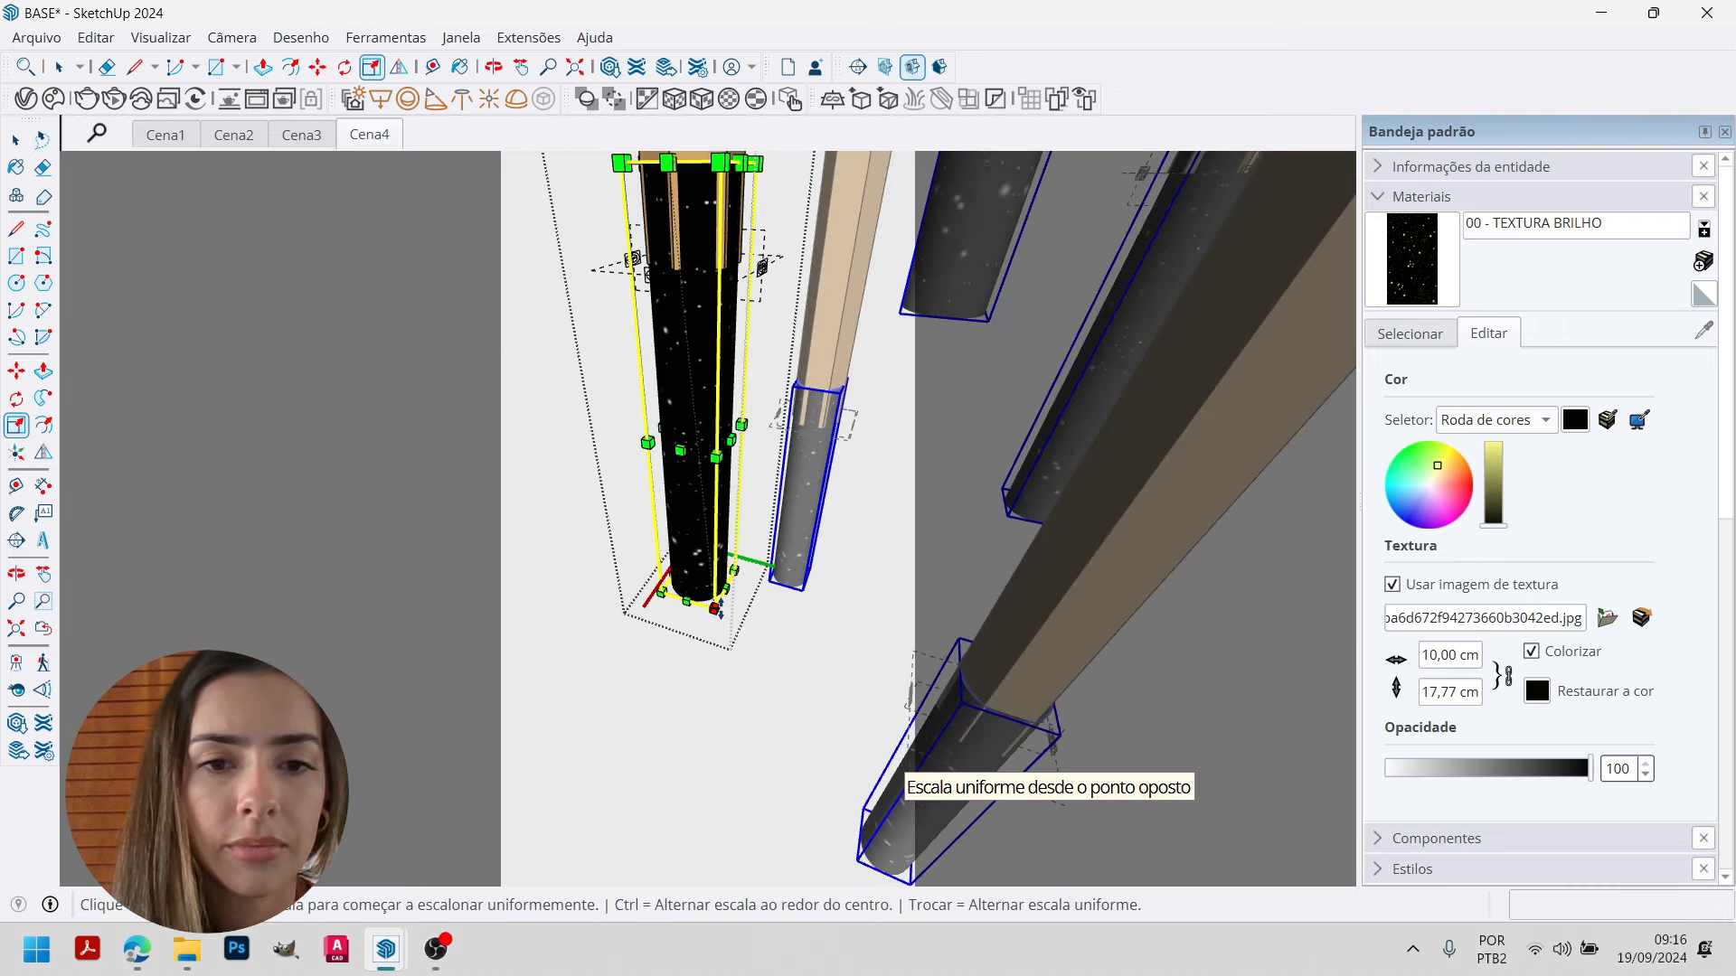
left_click(715, 609)
key("ctrl")
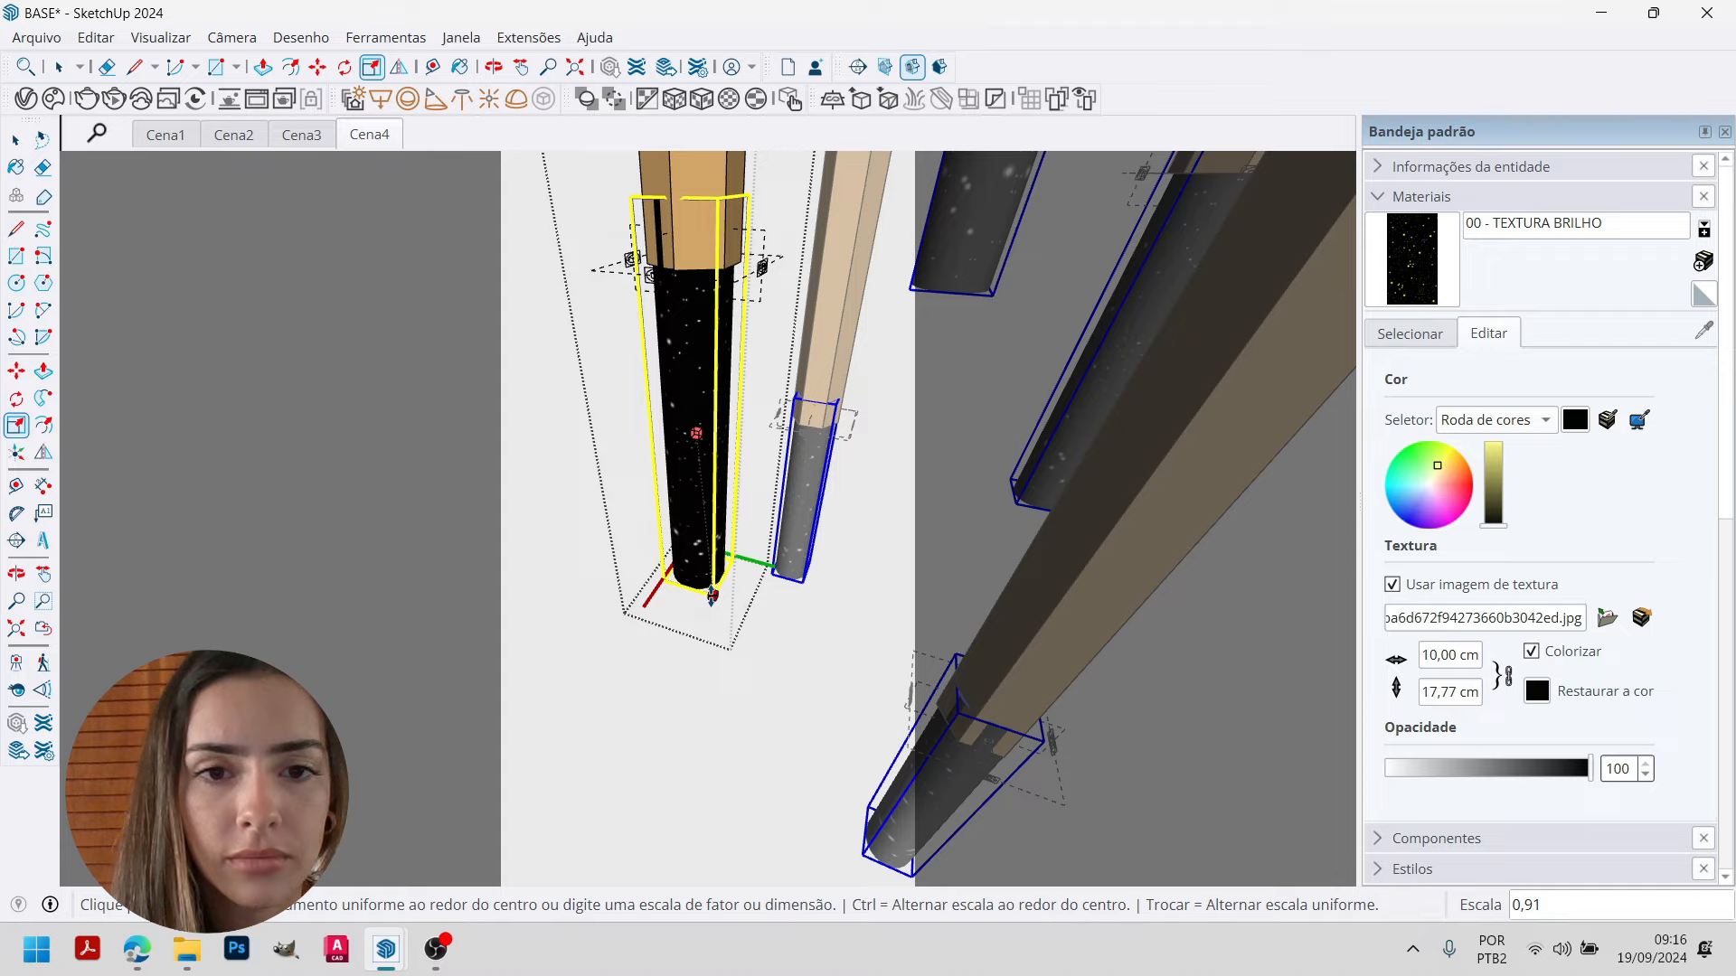
left_click(713, 594)
middle_click_drag(712, 594, 622, 497)
key("space")
scroll(622, 496, "up", 2)
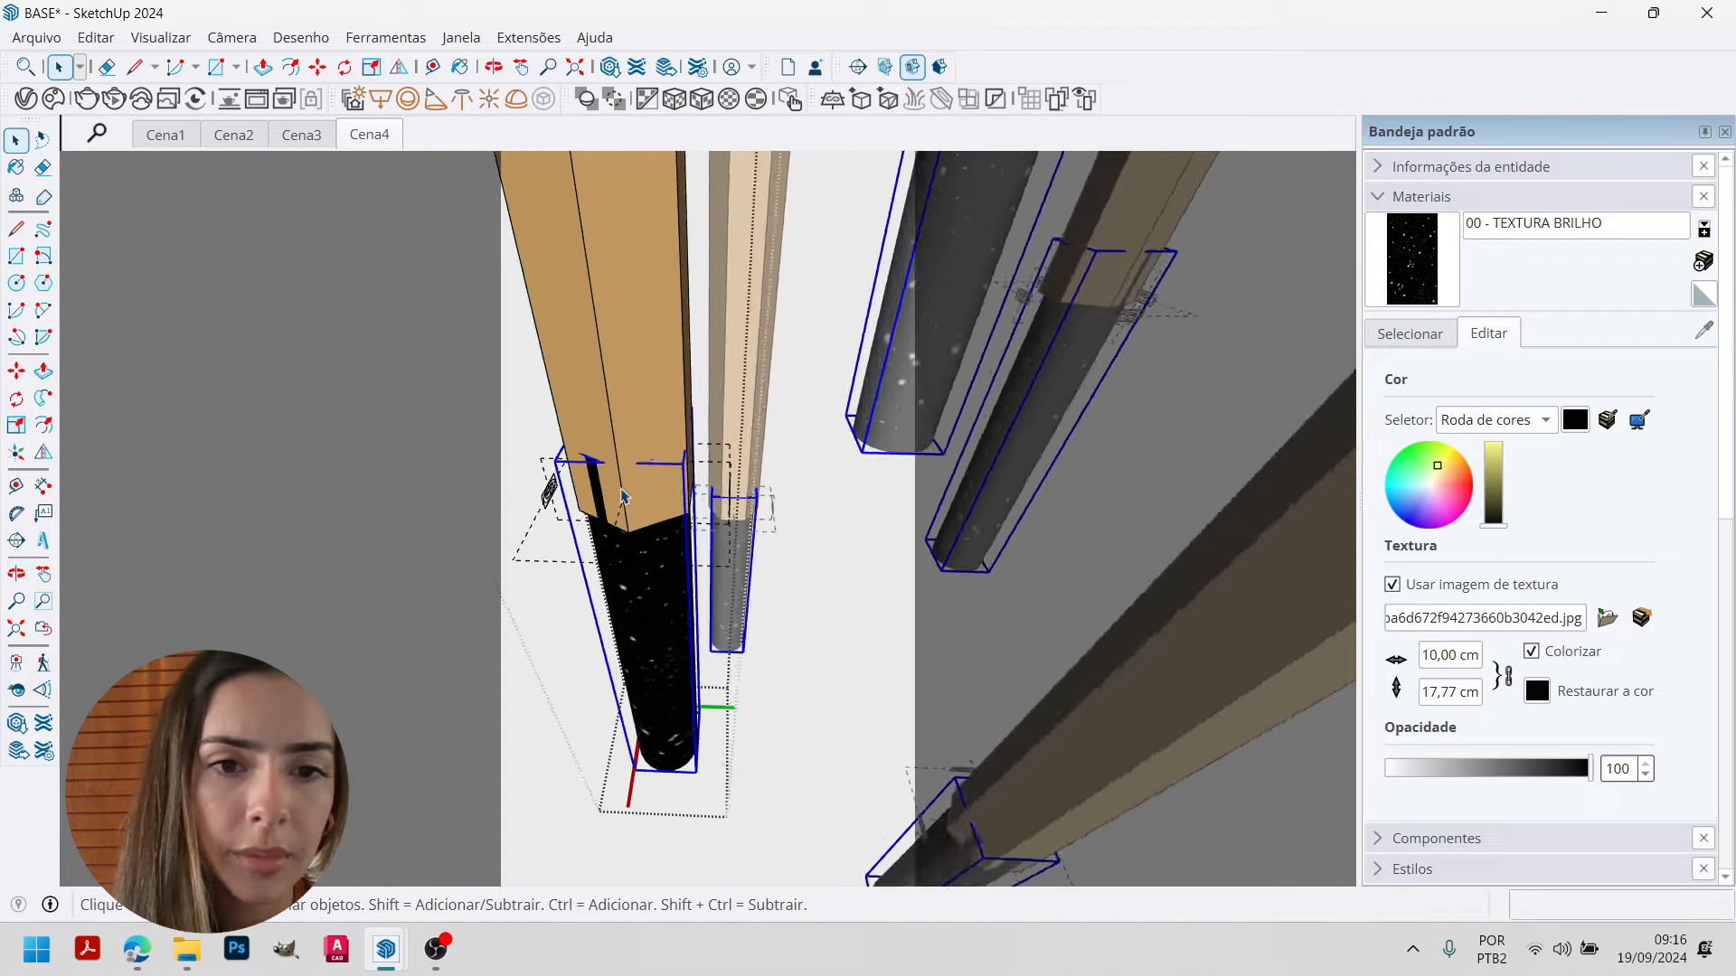
scroll(622, 496, "up", 1)
scroll(622, 497, "down", 1)
middle_click_drag(645, 624, 749, 839)
key("m")
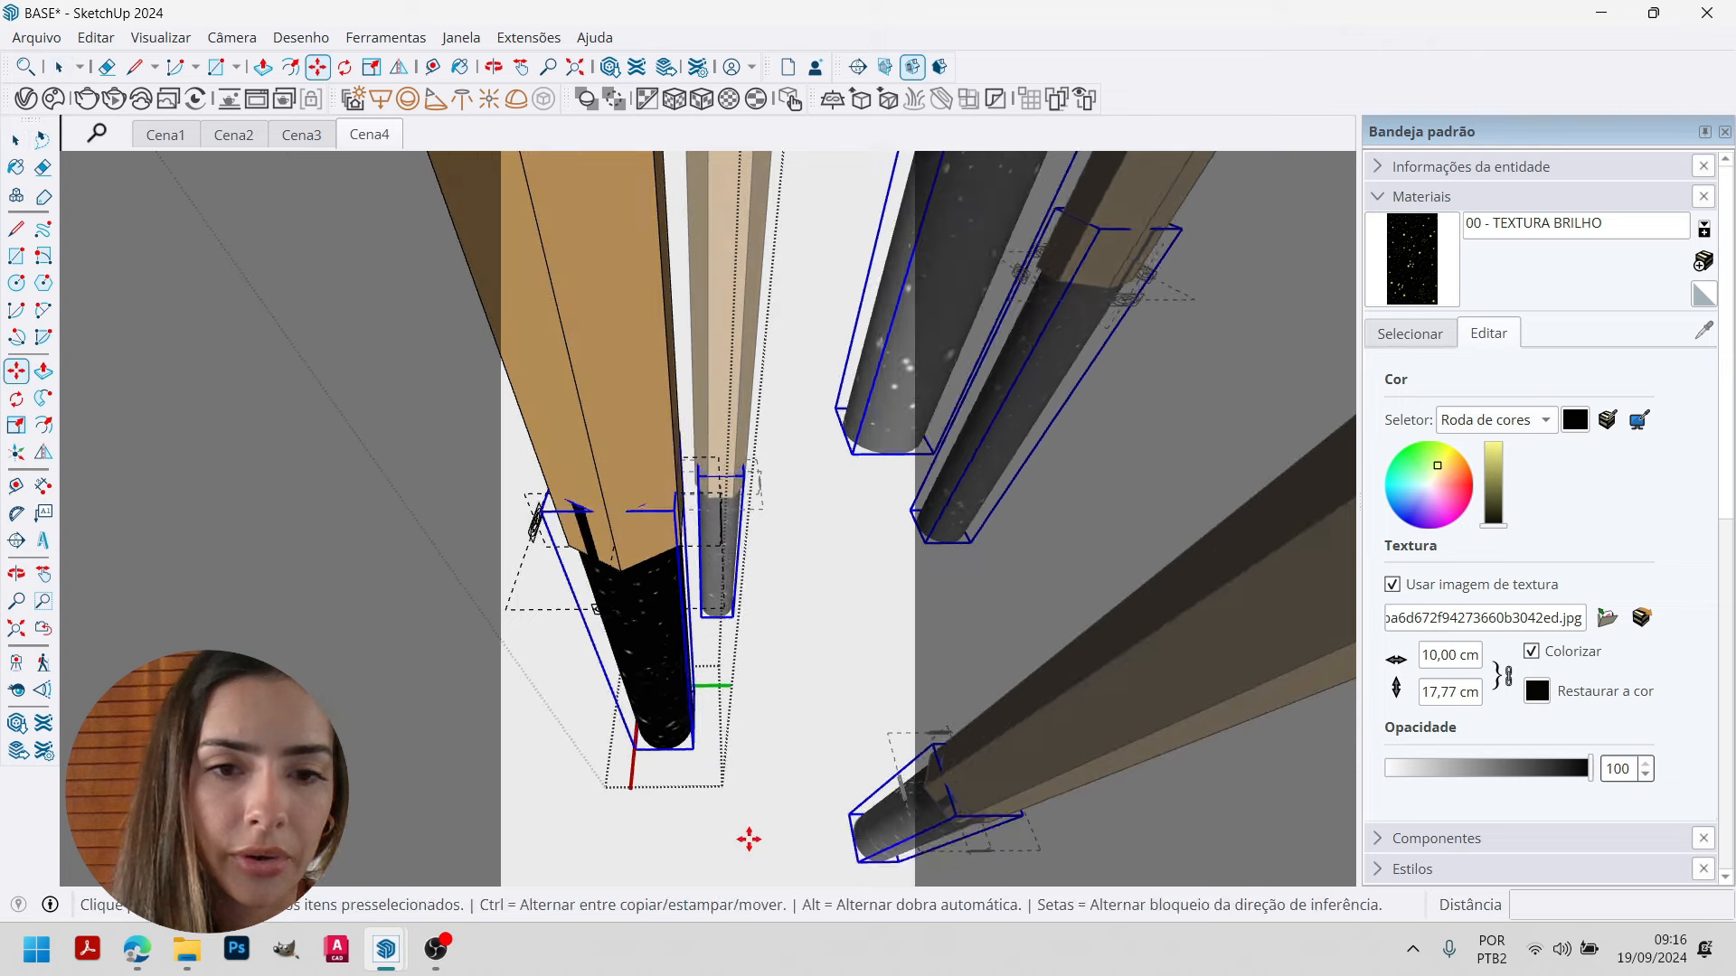
left_click(749, 839)
key("space")
scroll(653, 647, "down", 1)
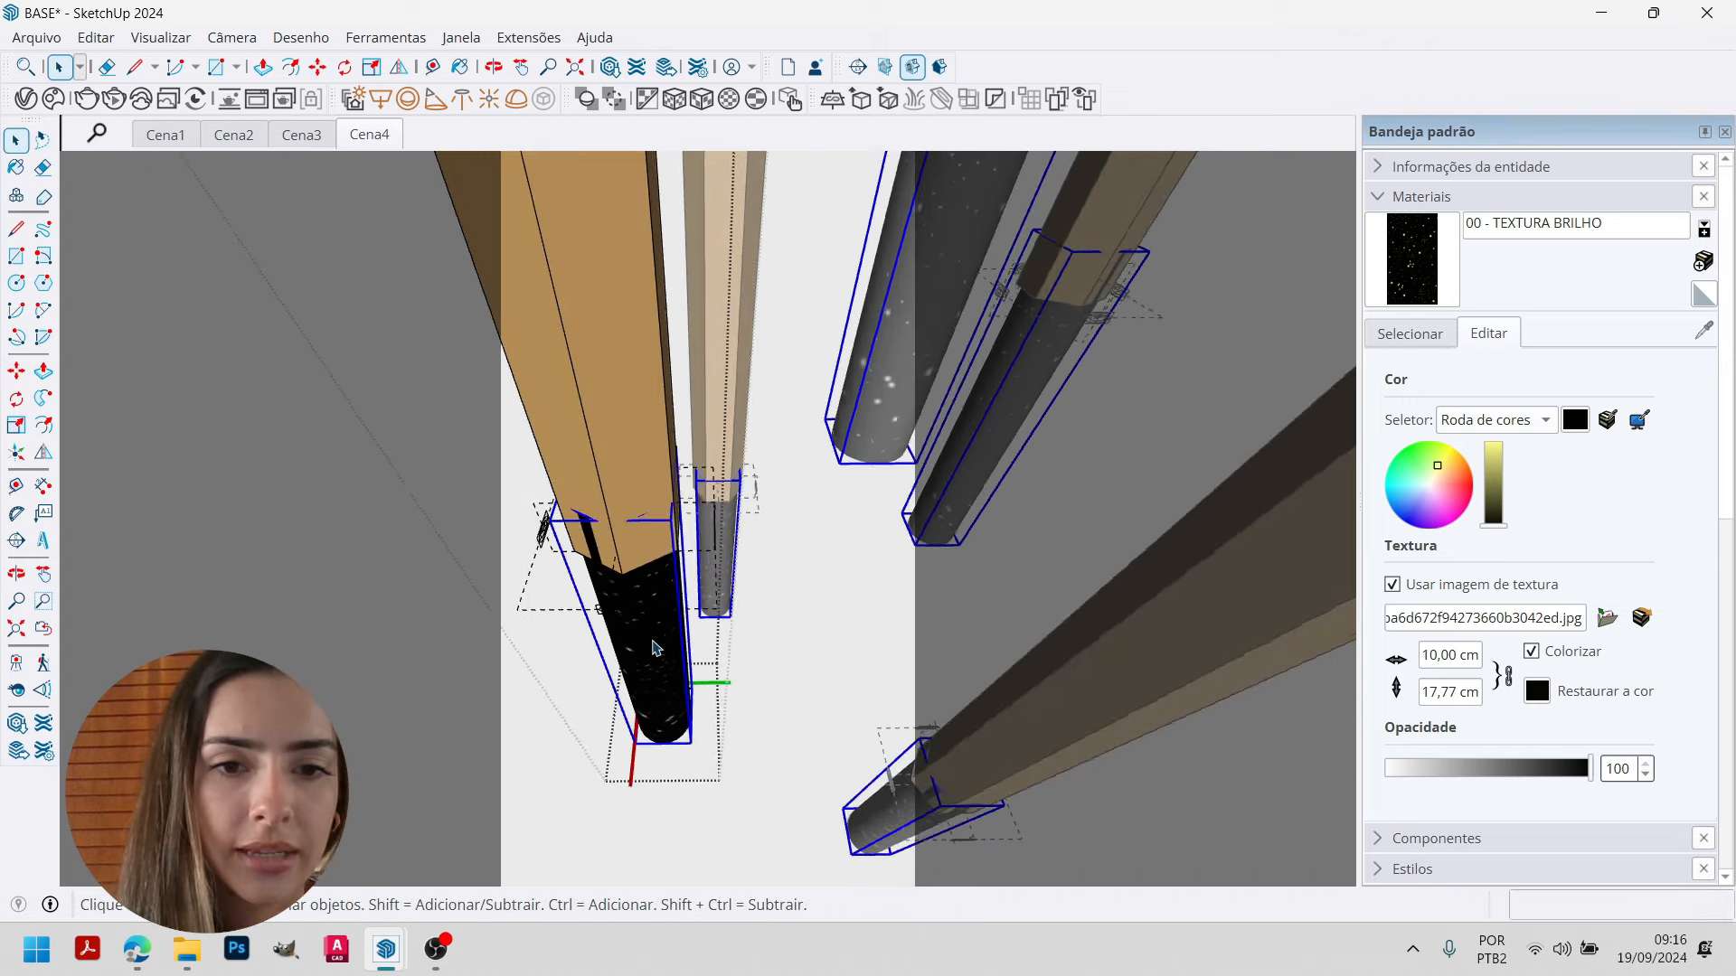
Move the scaled outer tube 5 cm sideways along the green axis, clear of the original tube.
mouse_move(656, 647)
middle_mouse_down()
mouse_move(663, 387)
mouse_move(673, 633)
middle_mouse_up()
key("m")
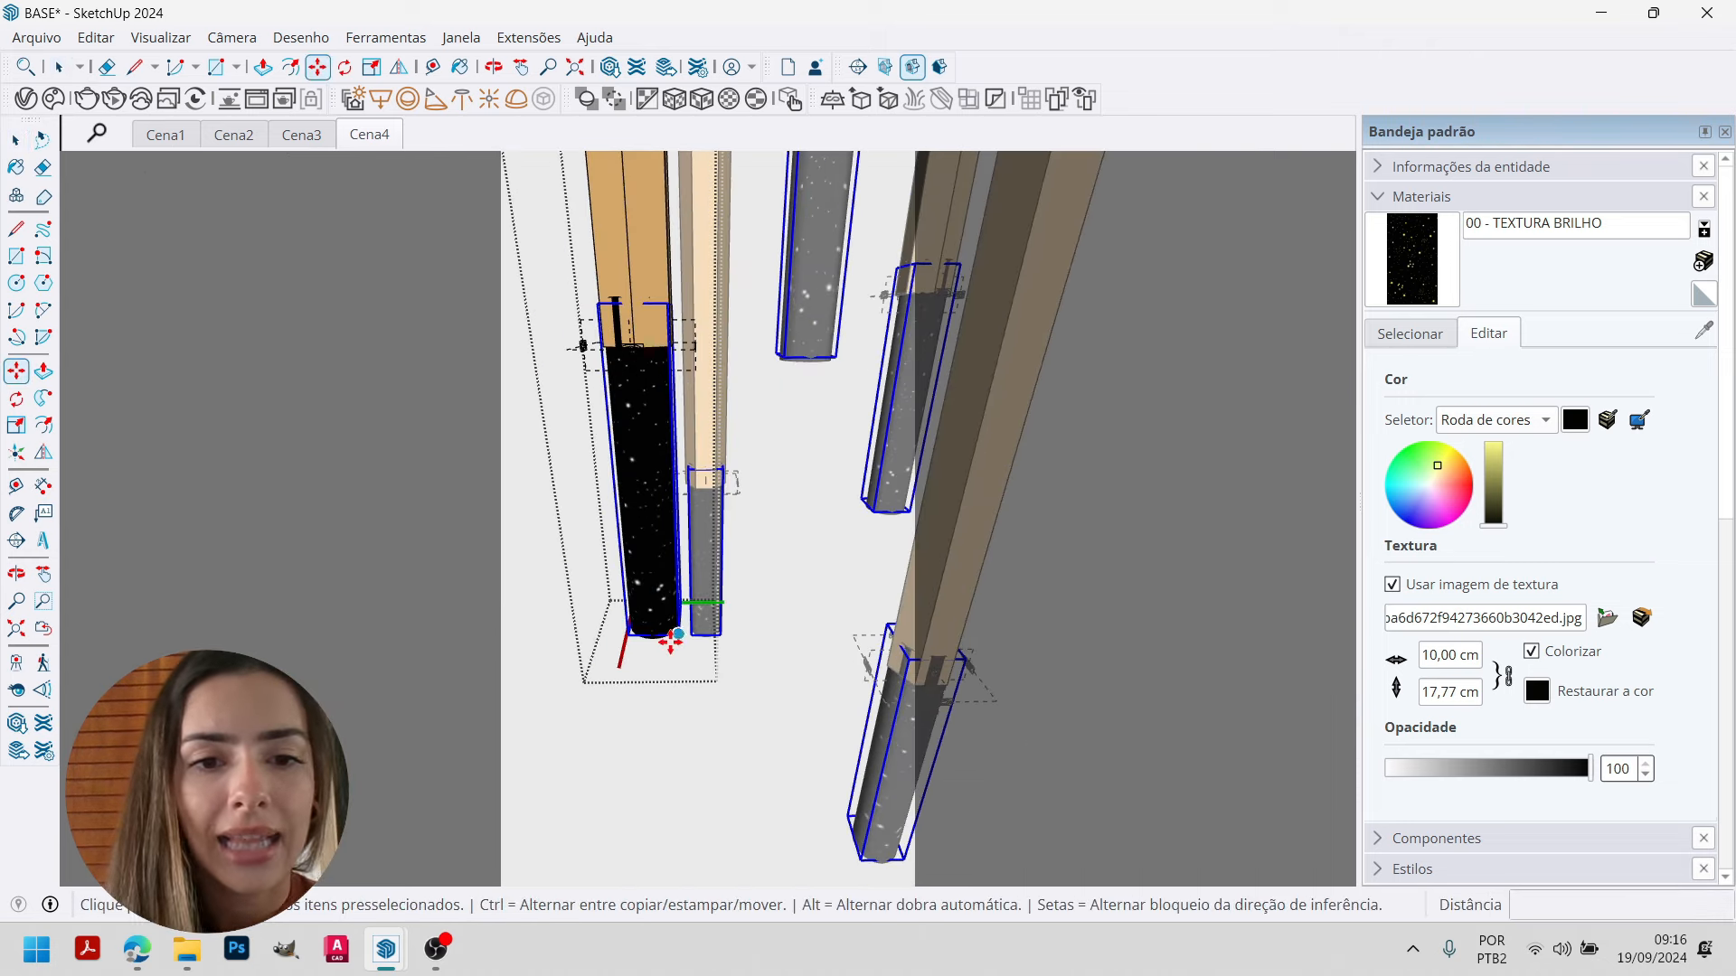
left_click(671, 643)
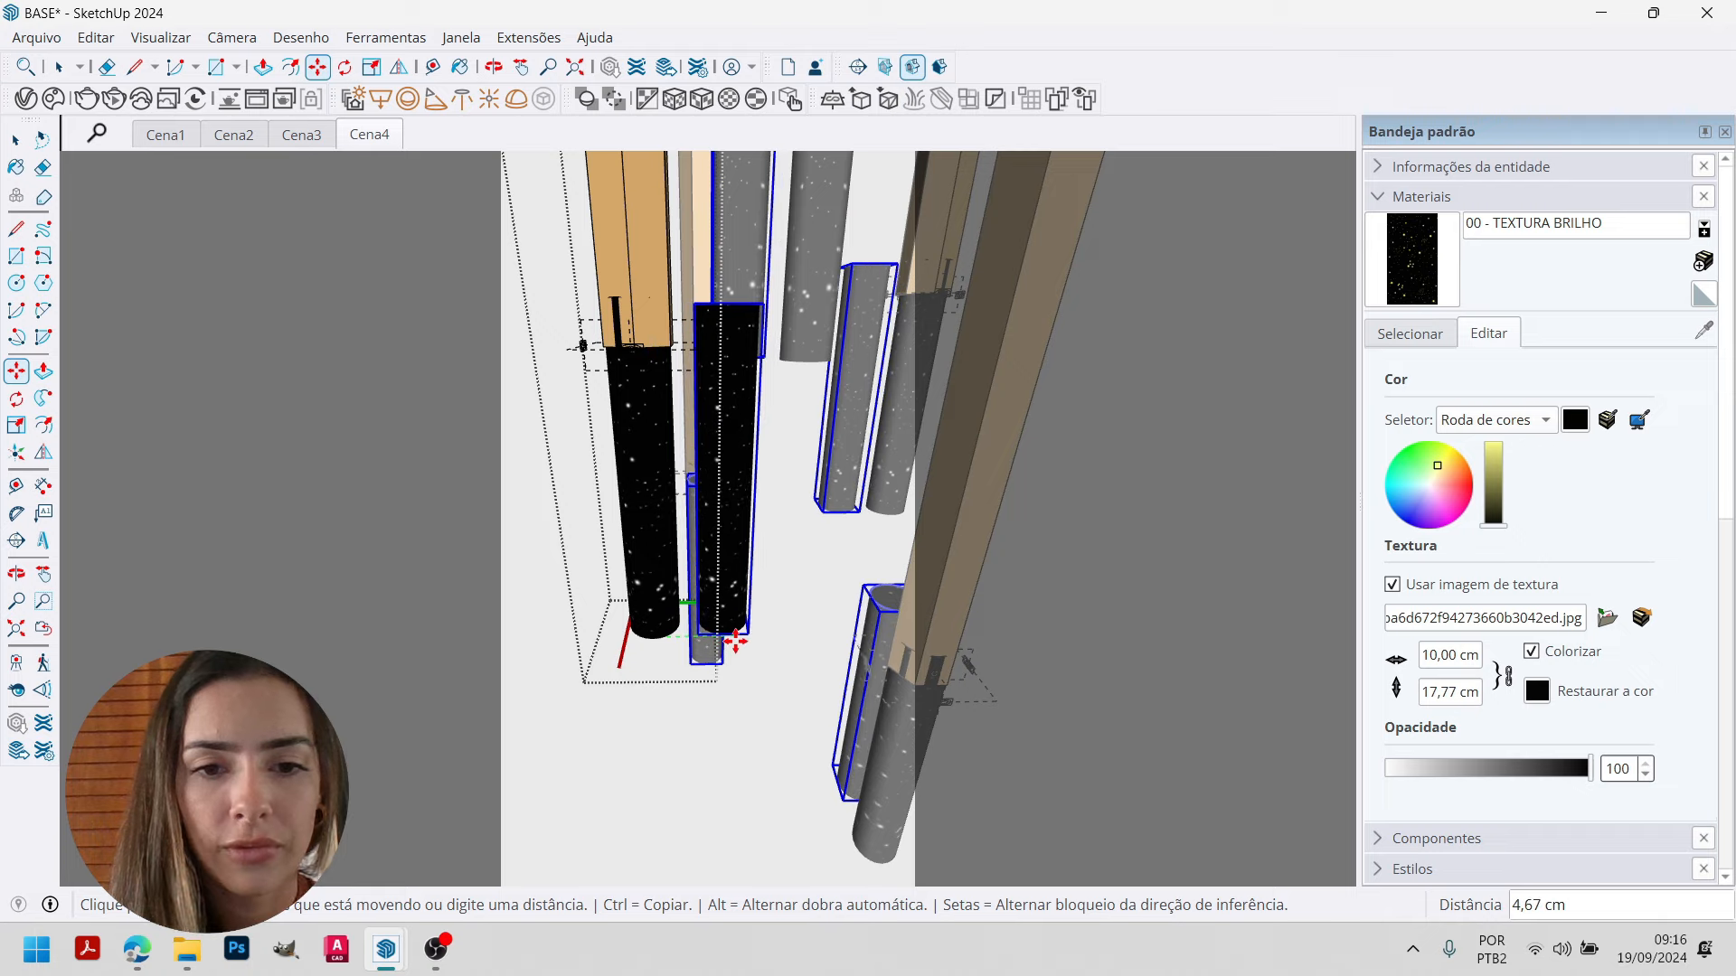
type("5")
key("Return")
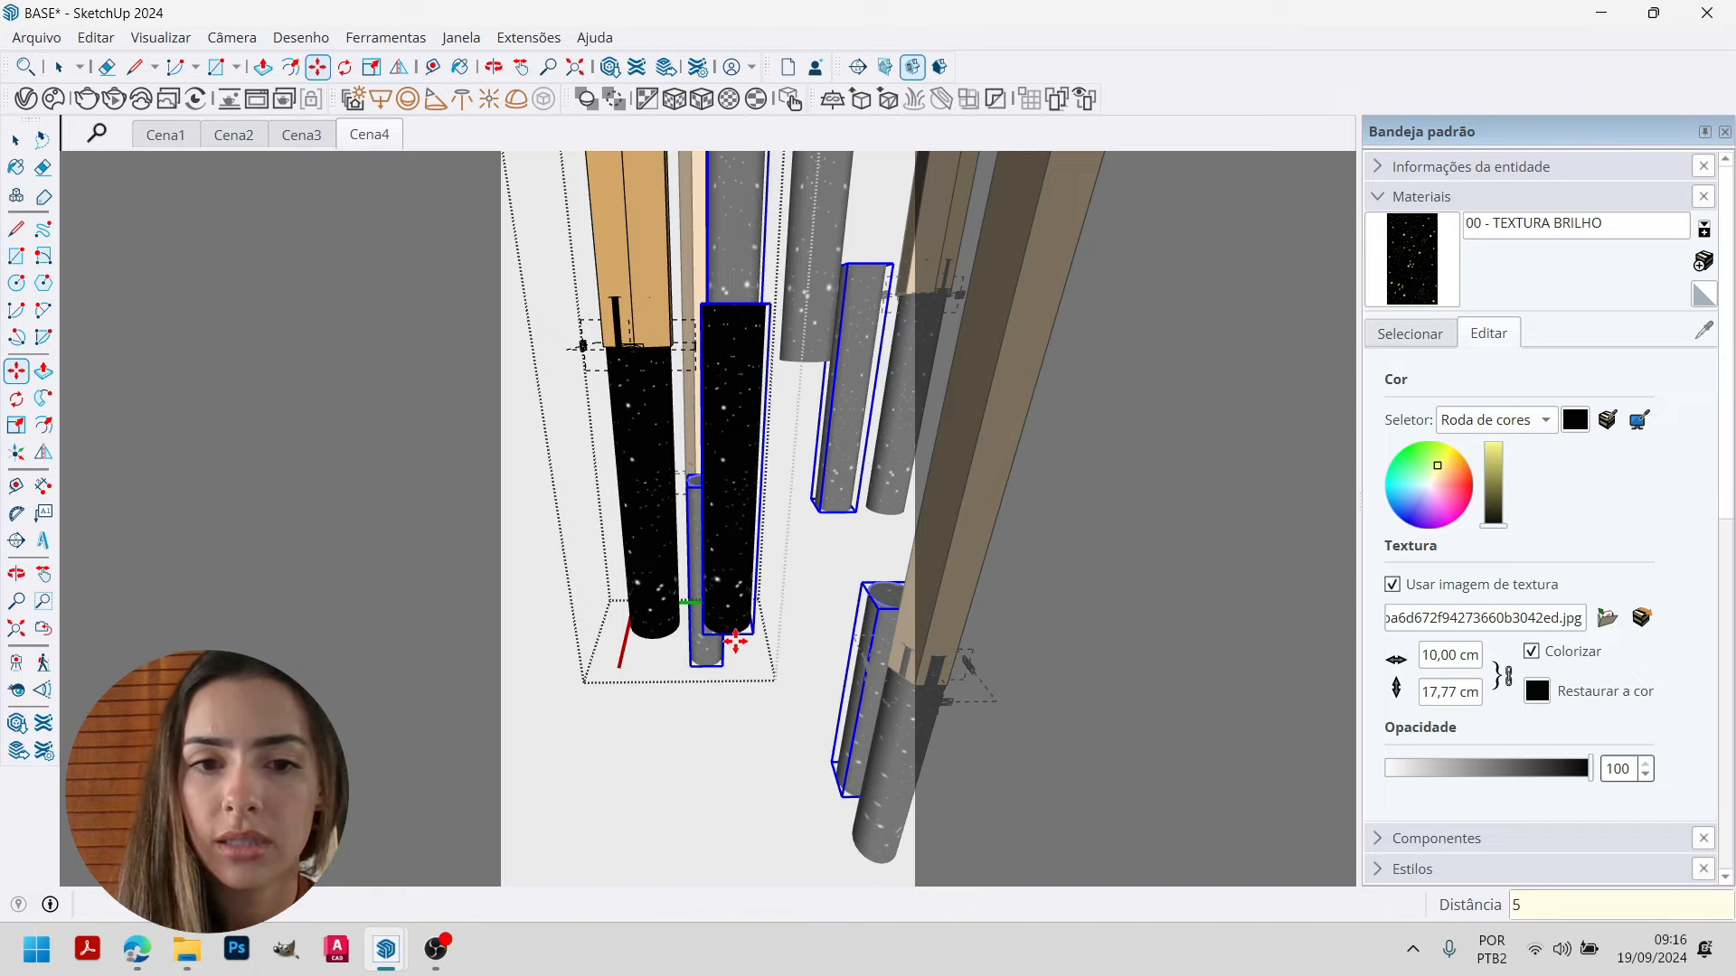
key("space")
middle_click_drag(728, 506, 737, 395)
key("m")
left_click(737, 395)
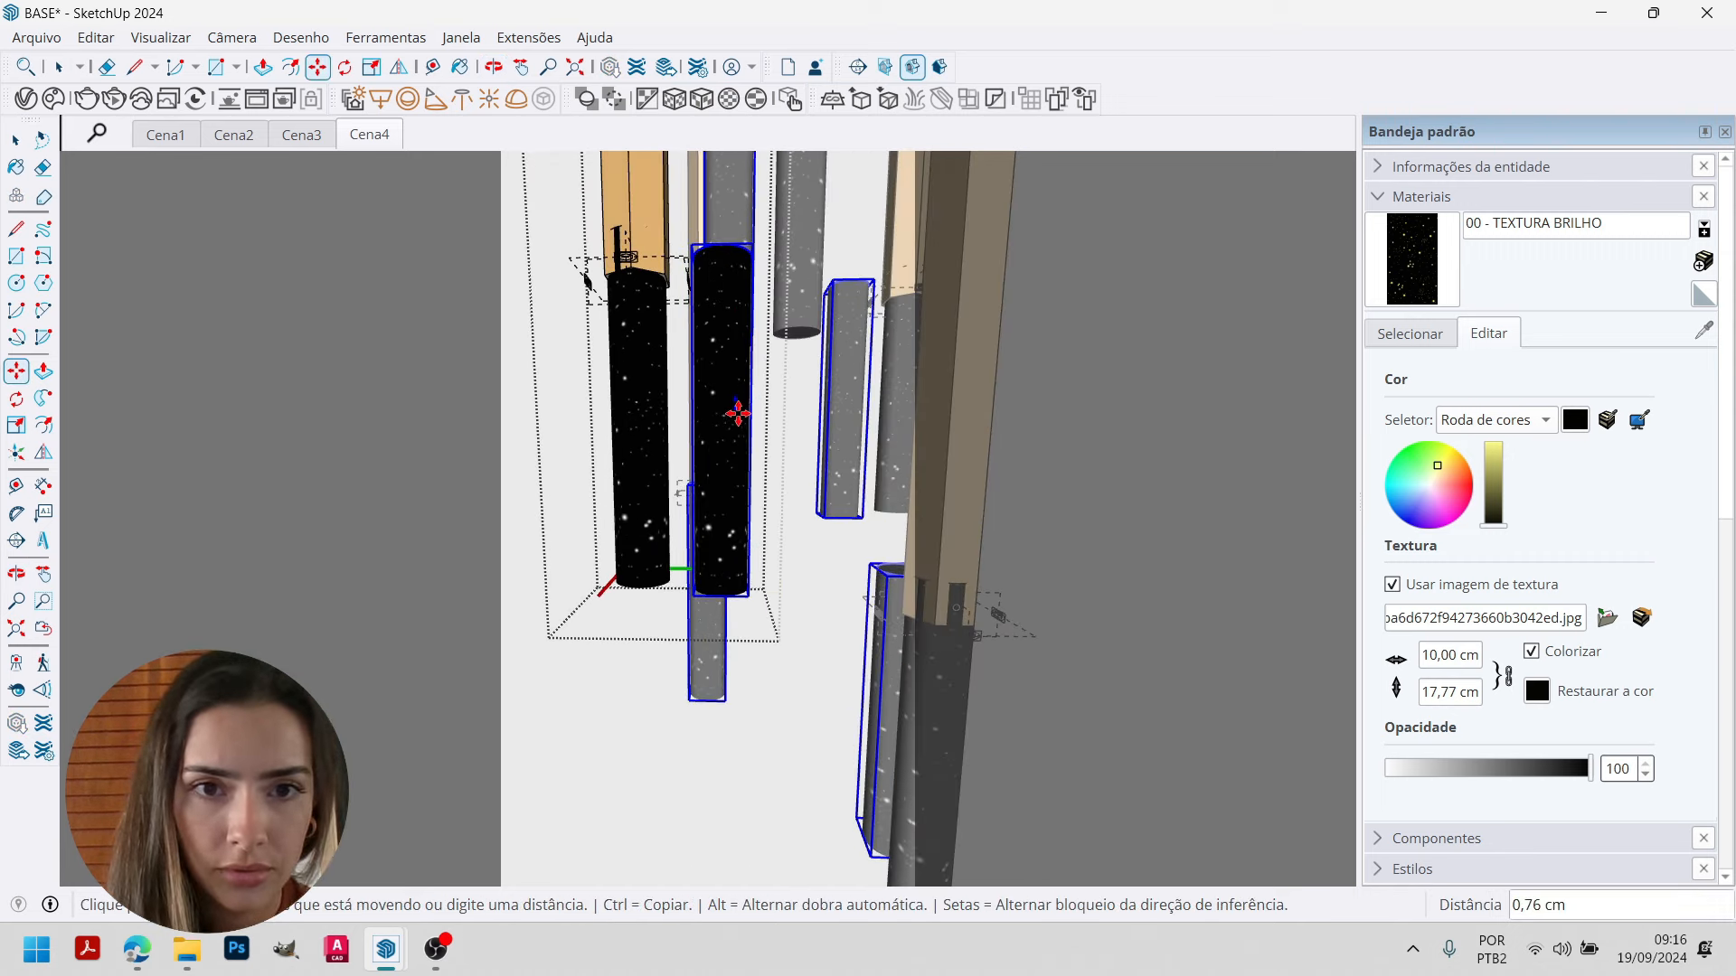
key("space")
mouse_move(745, 322)
middle_mouse_down()
mouse_move(717, 368)
mouse_move(717, 290)
mouse_move(723, 337)
middle_mouse_up()
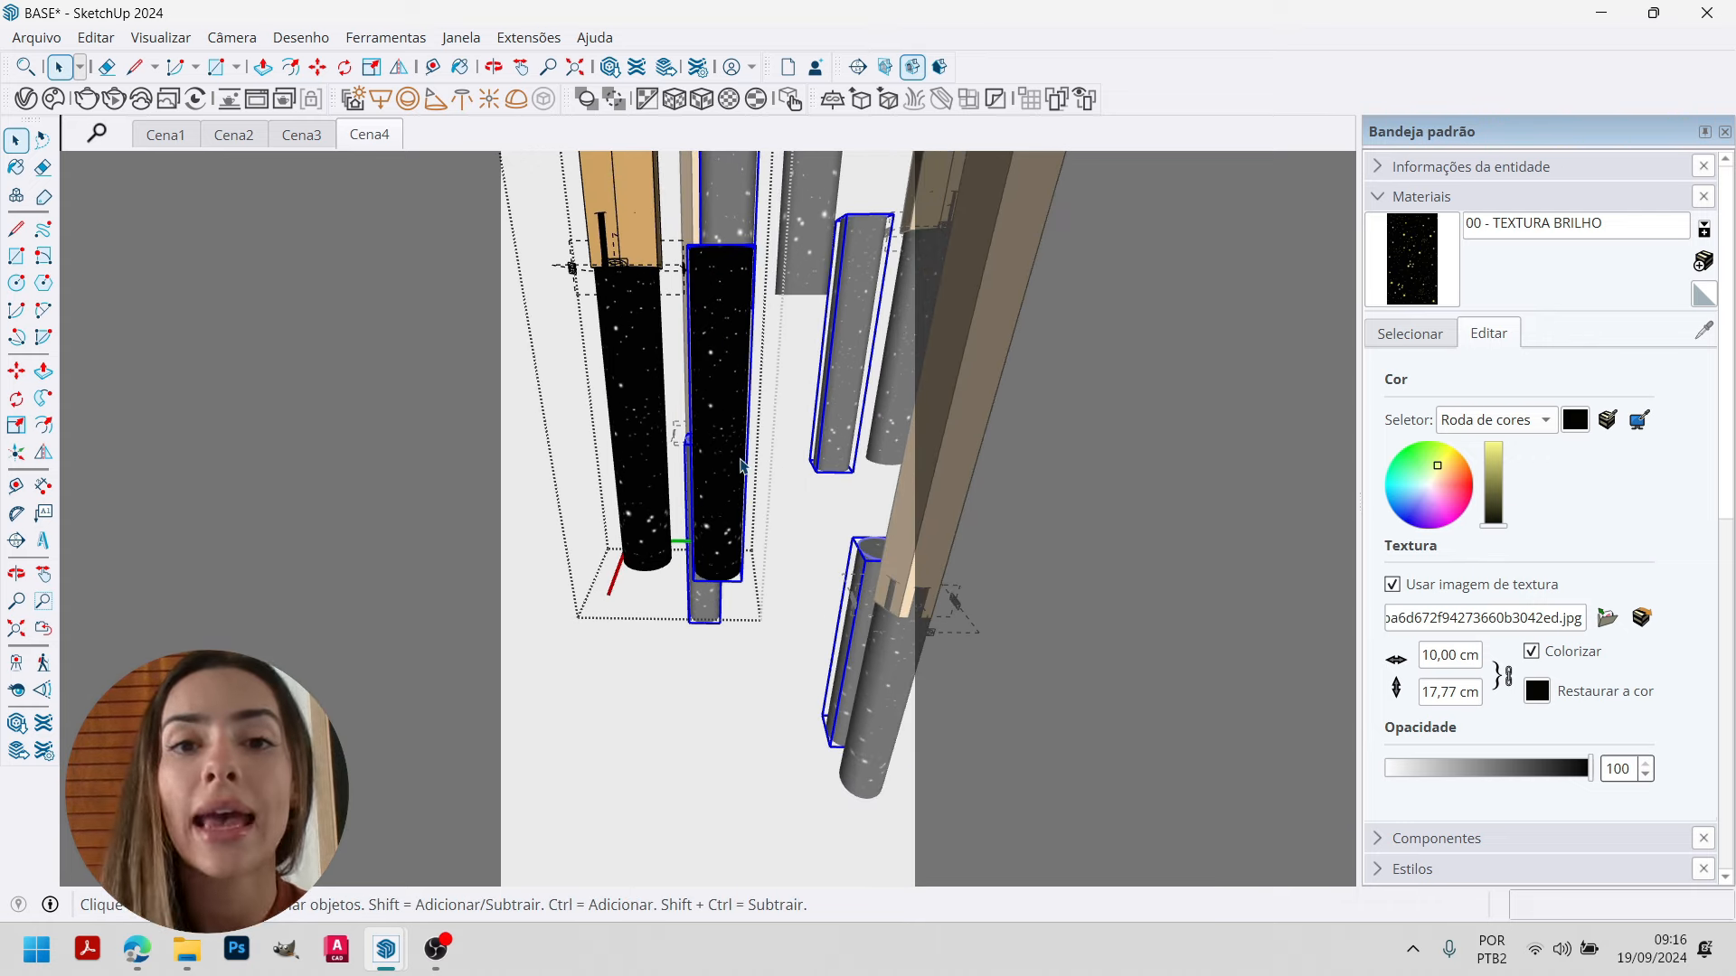
Create a new Generic material in the V-Ray Asset Editor and name it 00 - CRISTAL.
key("v")
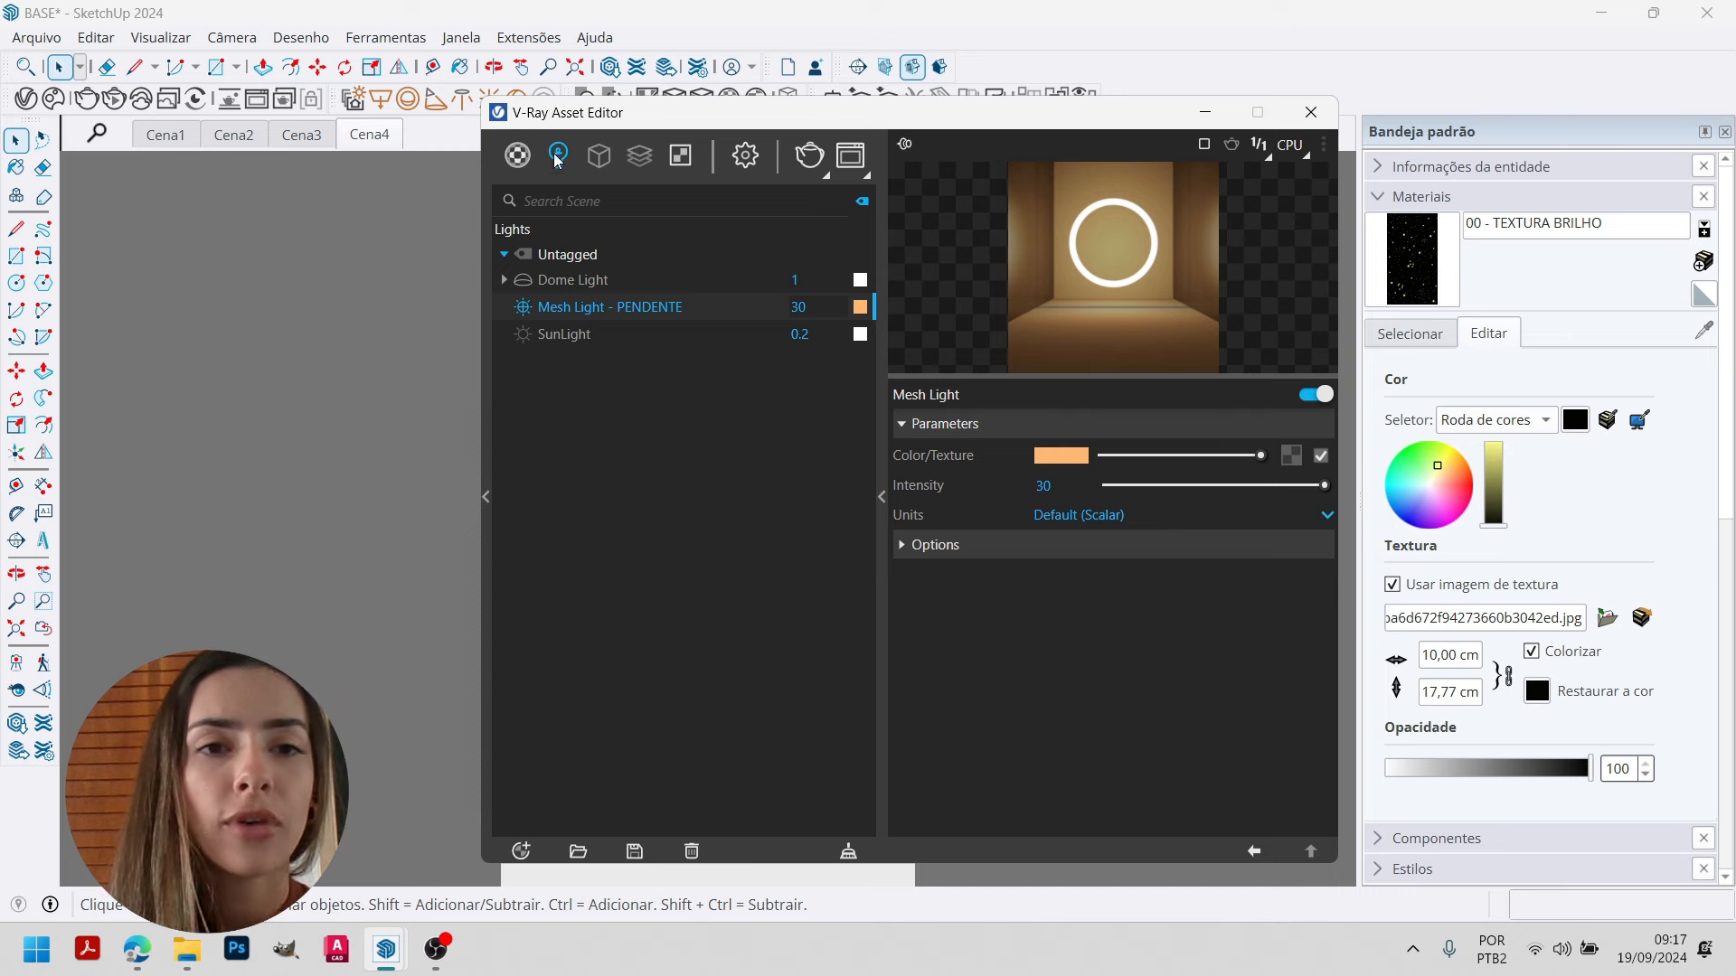
left_click(511, 159)
left_click(520, 851)
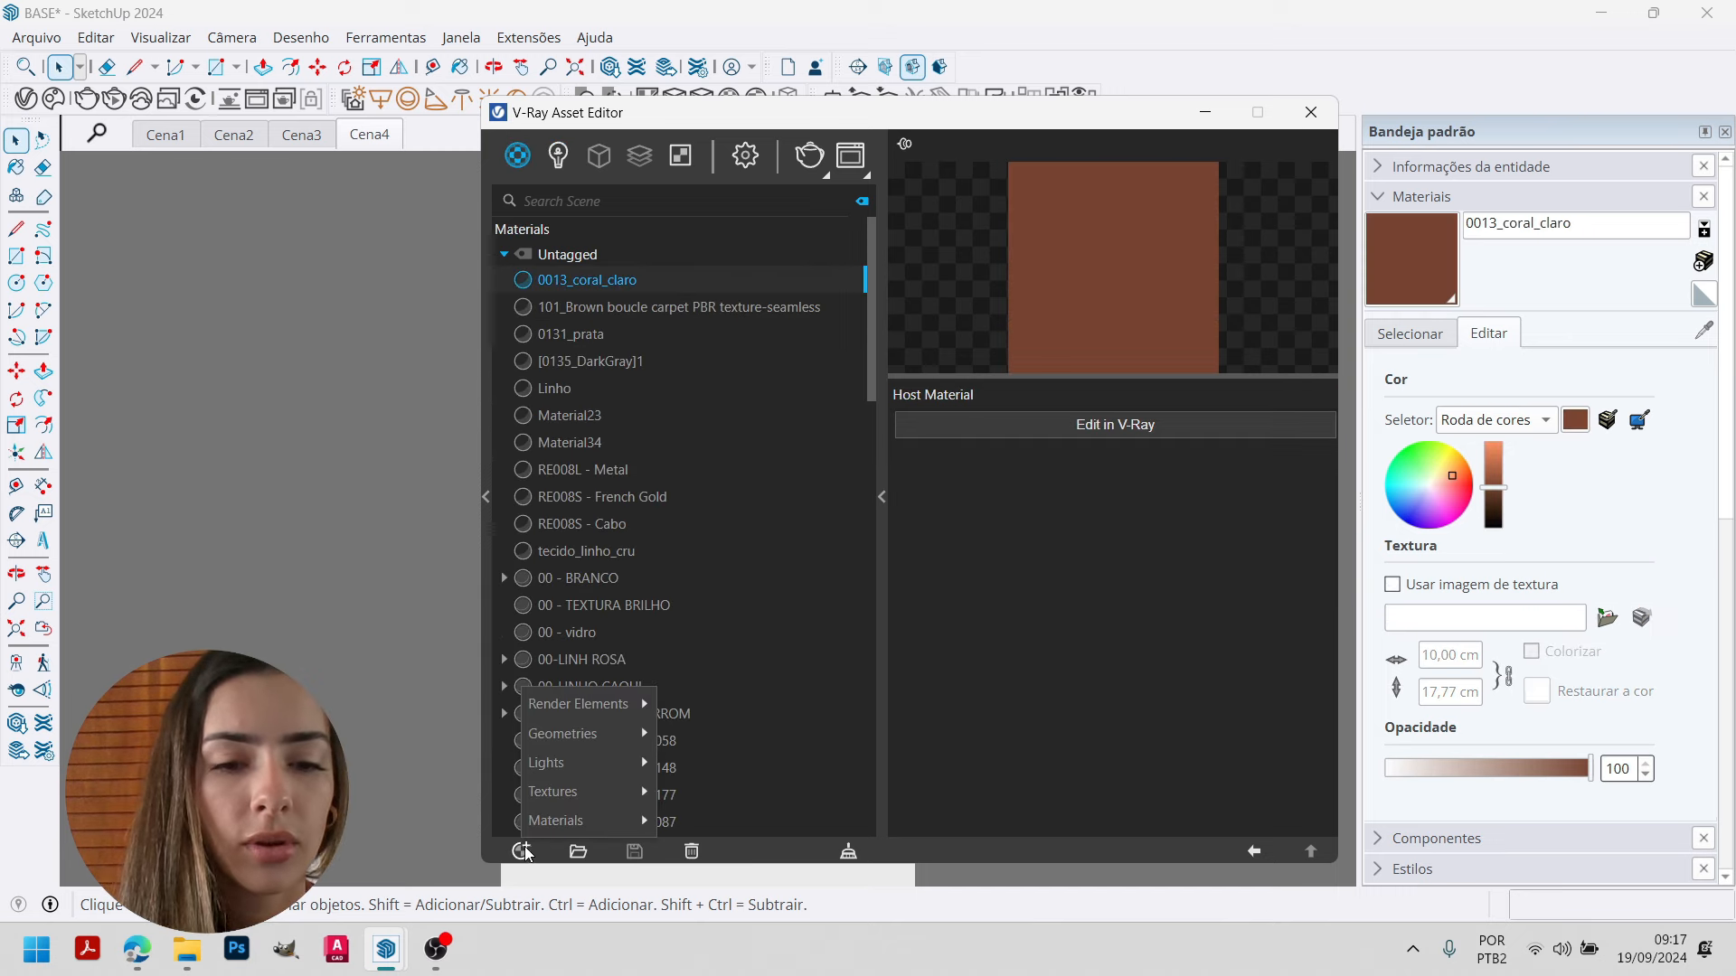
mouse_move(555, 822)
left_click(707, 469)
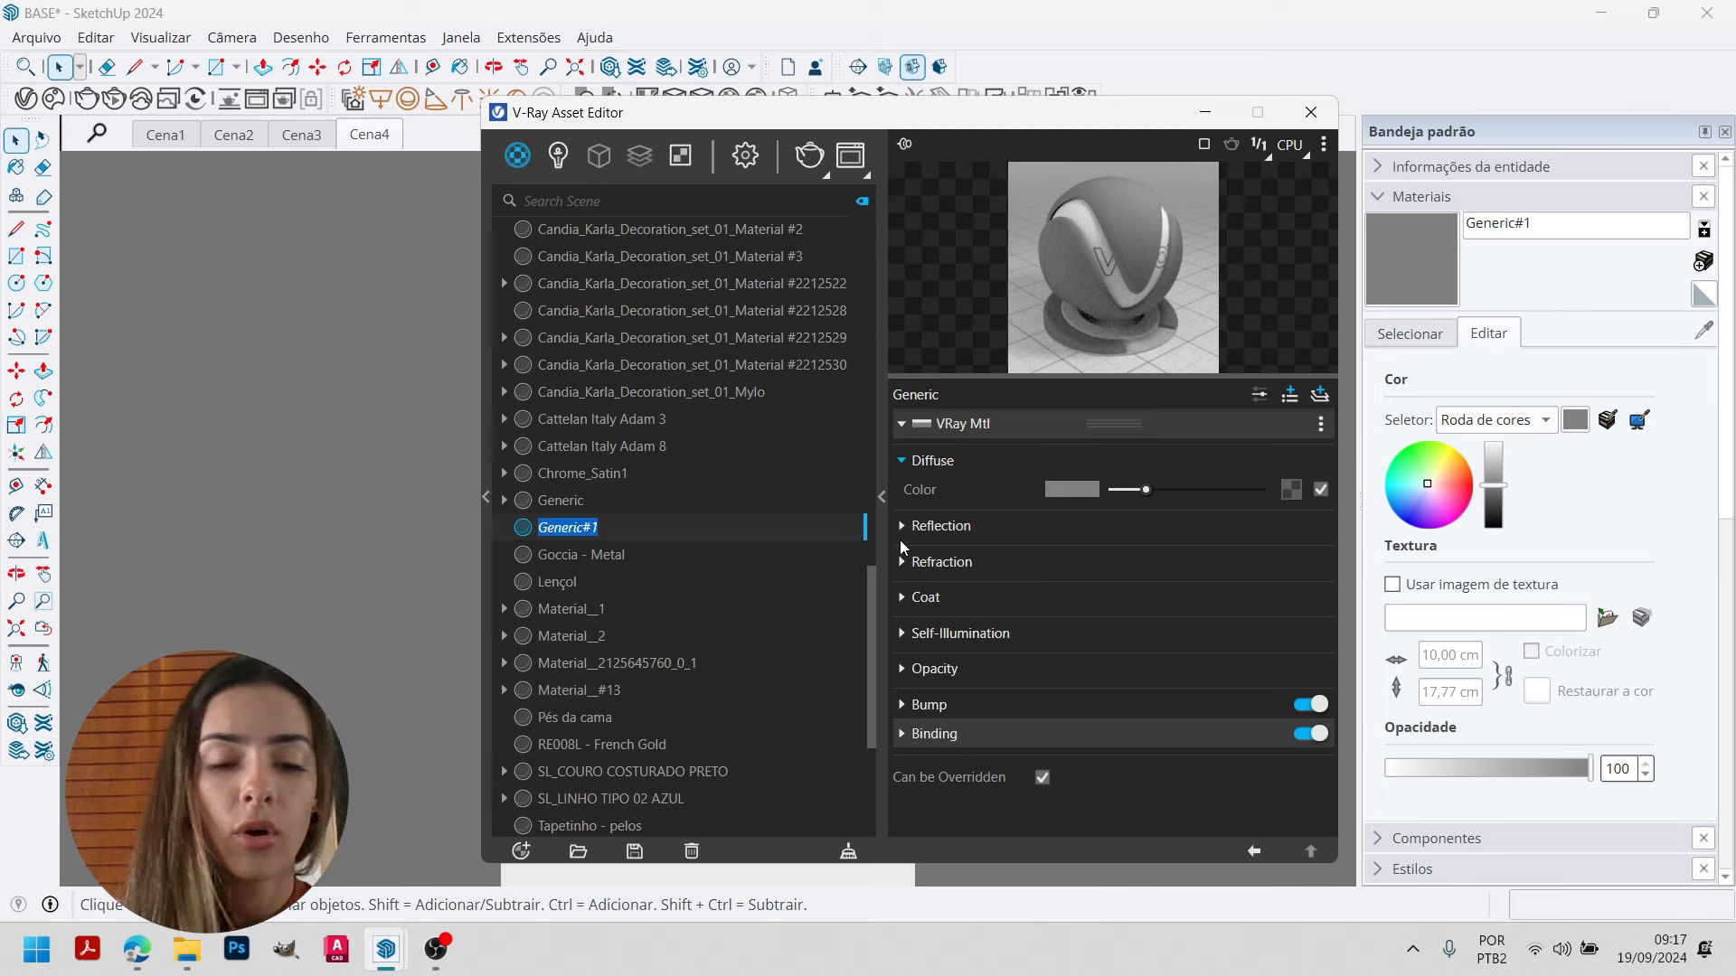
type("00 -")
key("Caps_Lock")
type("CRIS")
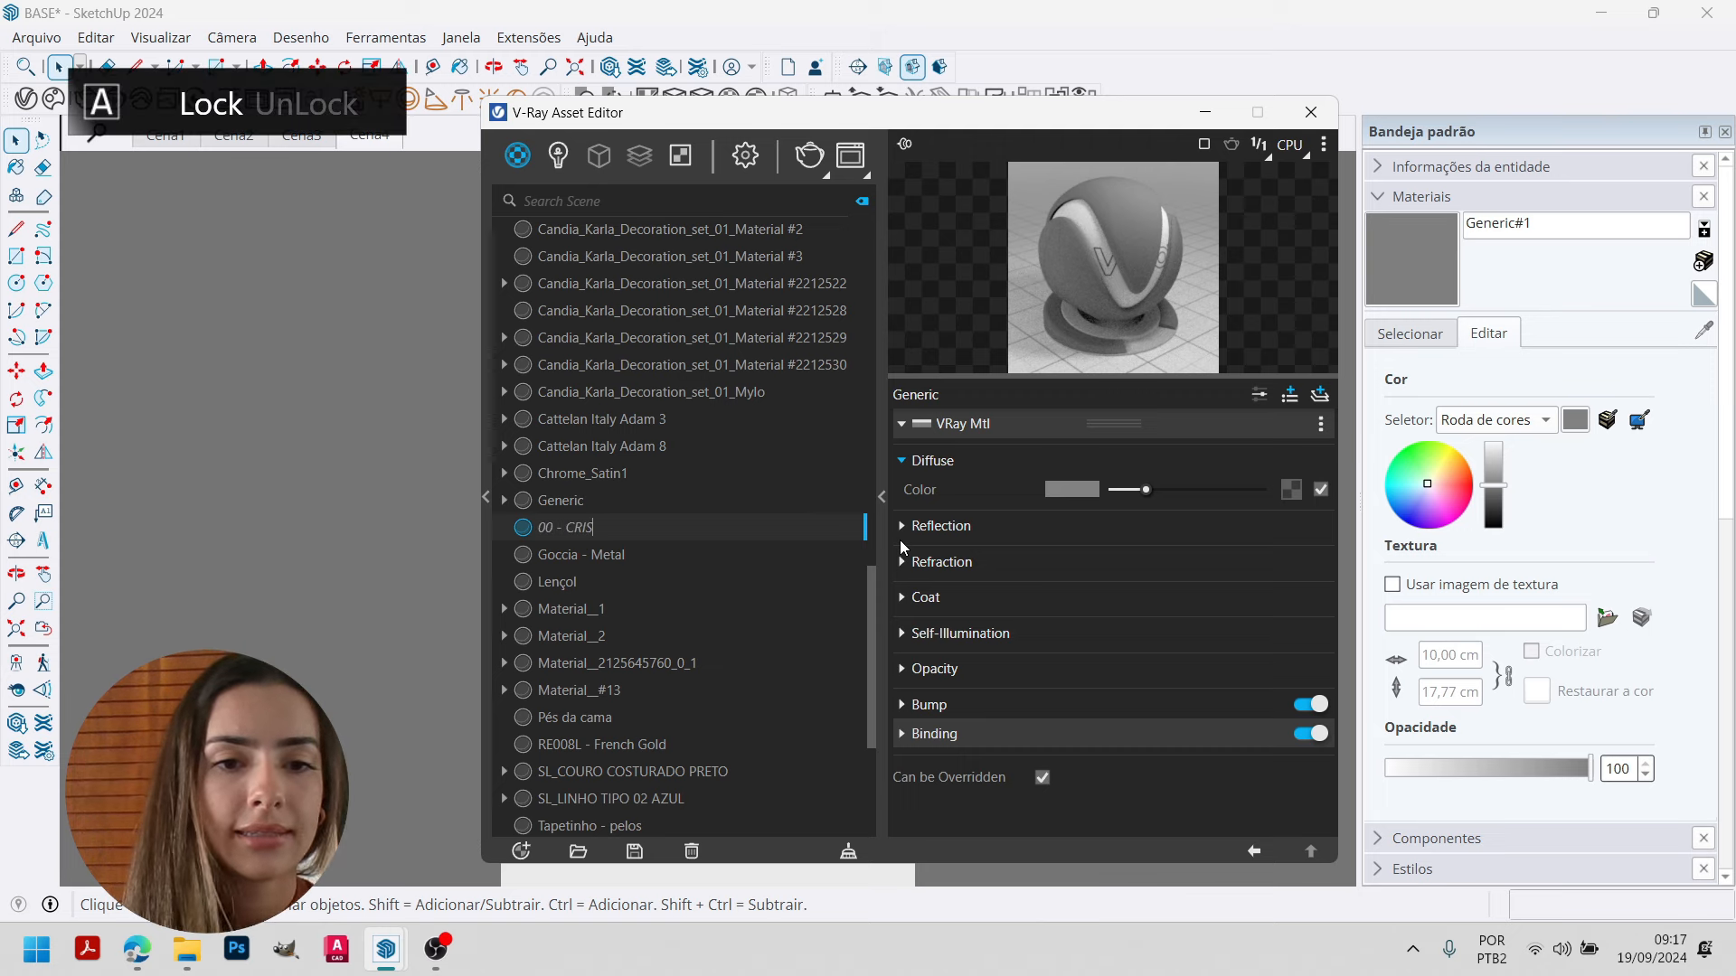
type("TAL")
key("Return")
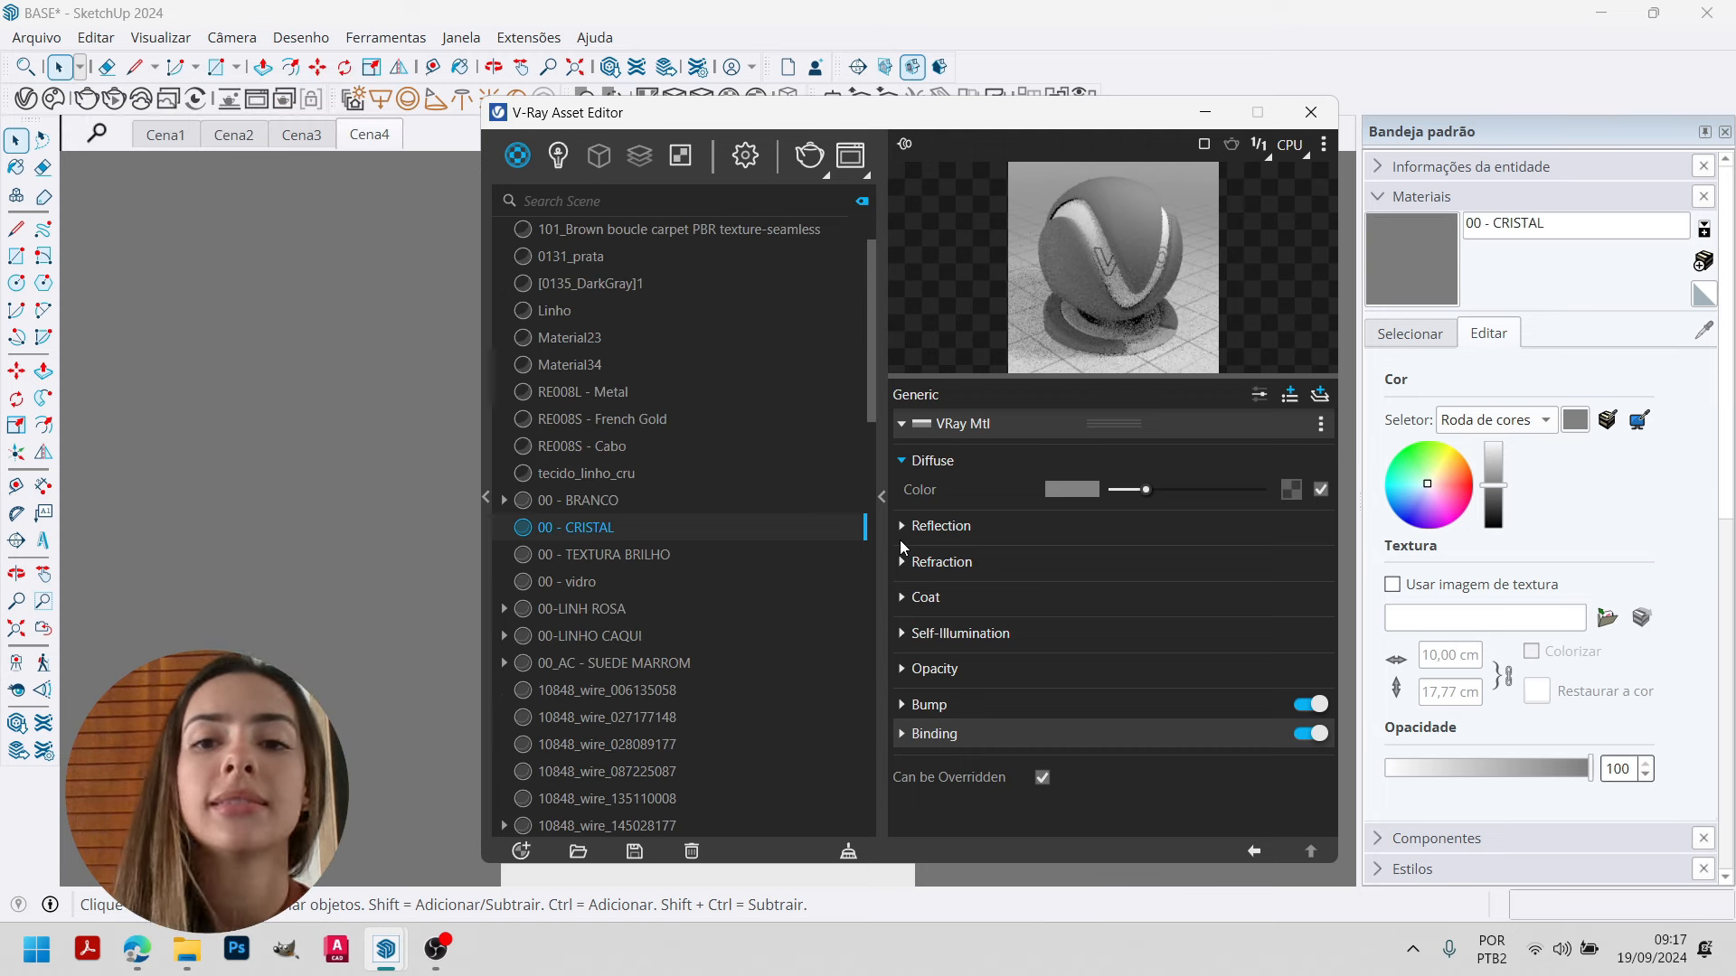
Set the diffuse colour of 00 - CRISTAL to black and its reflection colour to white.
left_click_drag(967, 114, 701, 62)
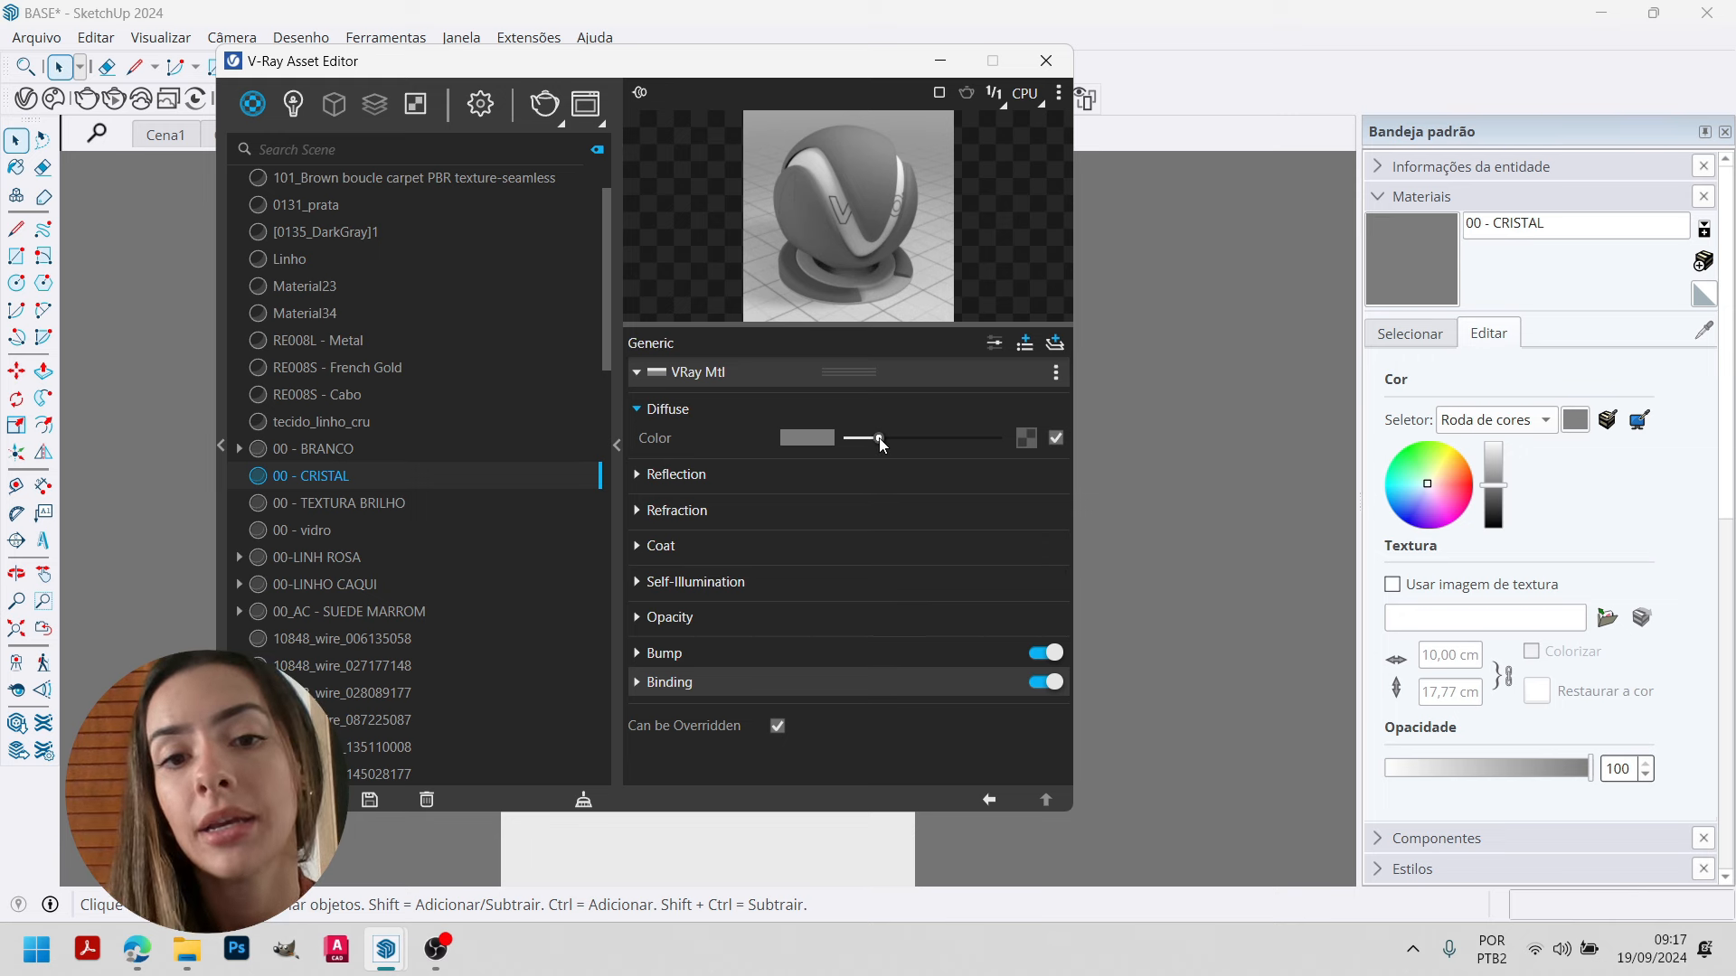
left_click_drag(878, 438, 835, 442)
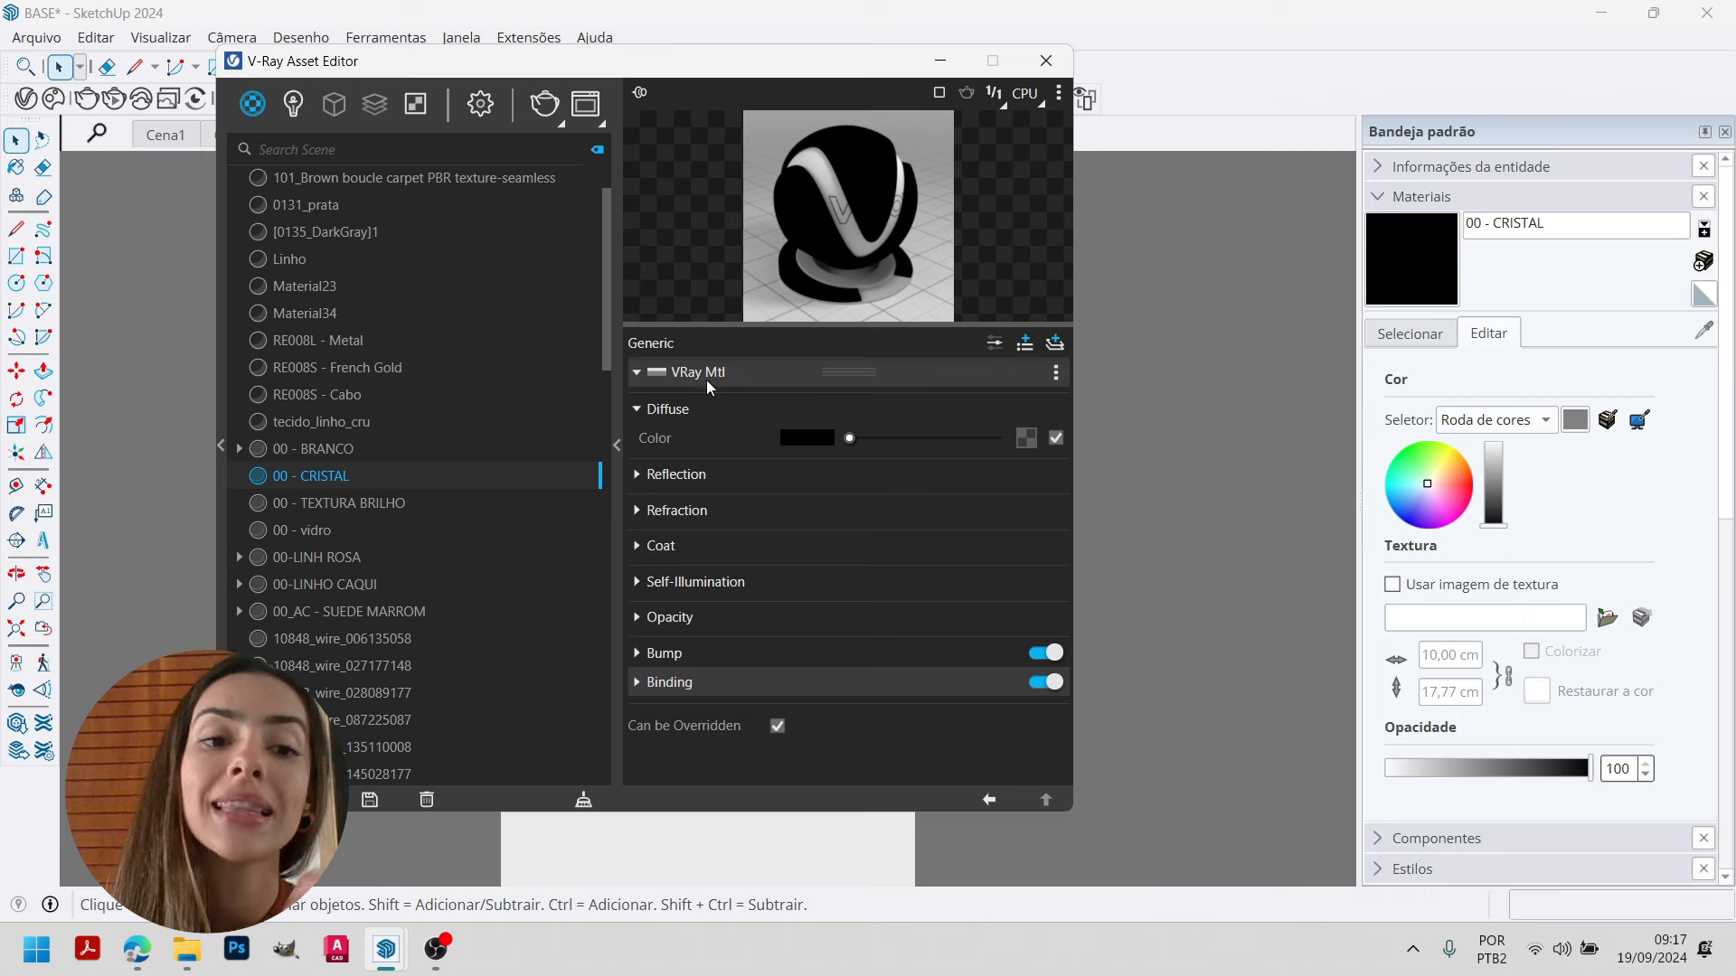
mouse_move(760, 59)
left_mouse_down()
mouse_move(1014, 89)
mouse_move(977, 91)
left_mouse_up()
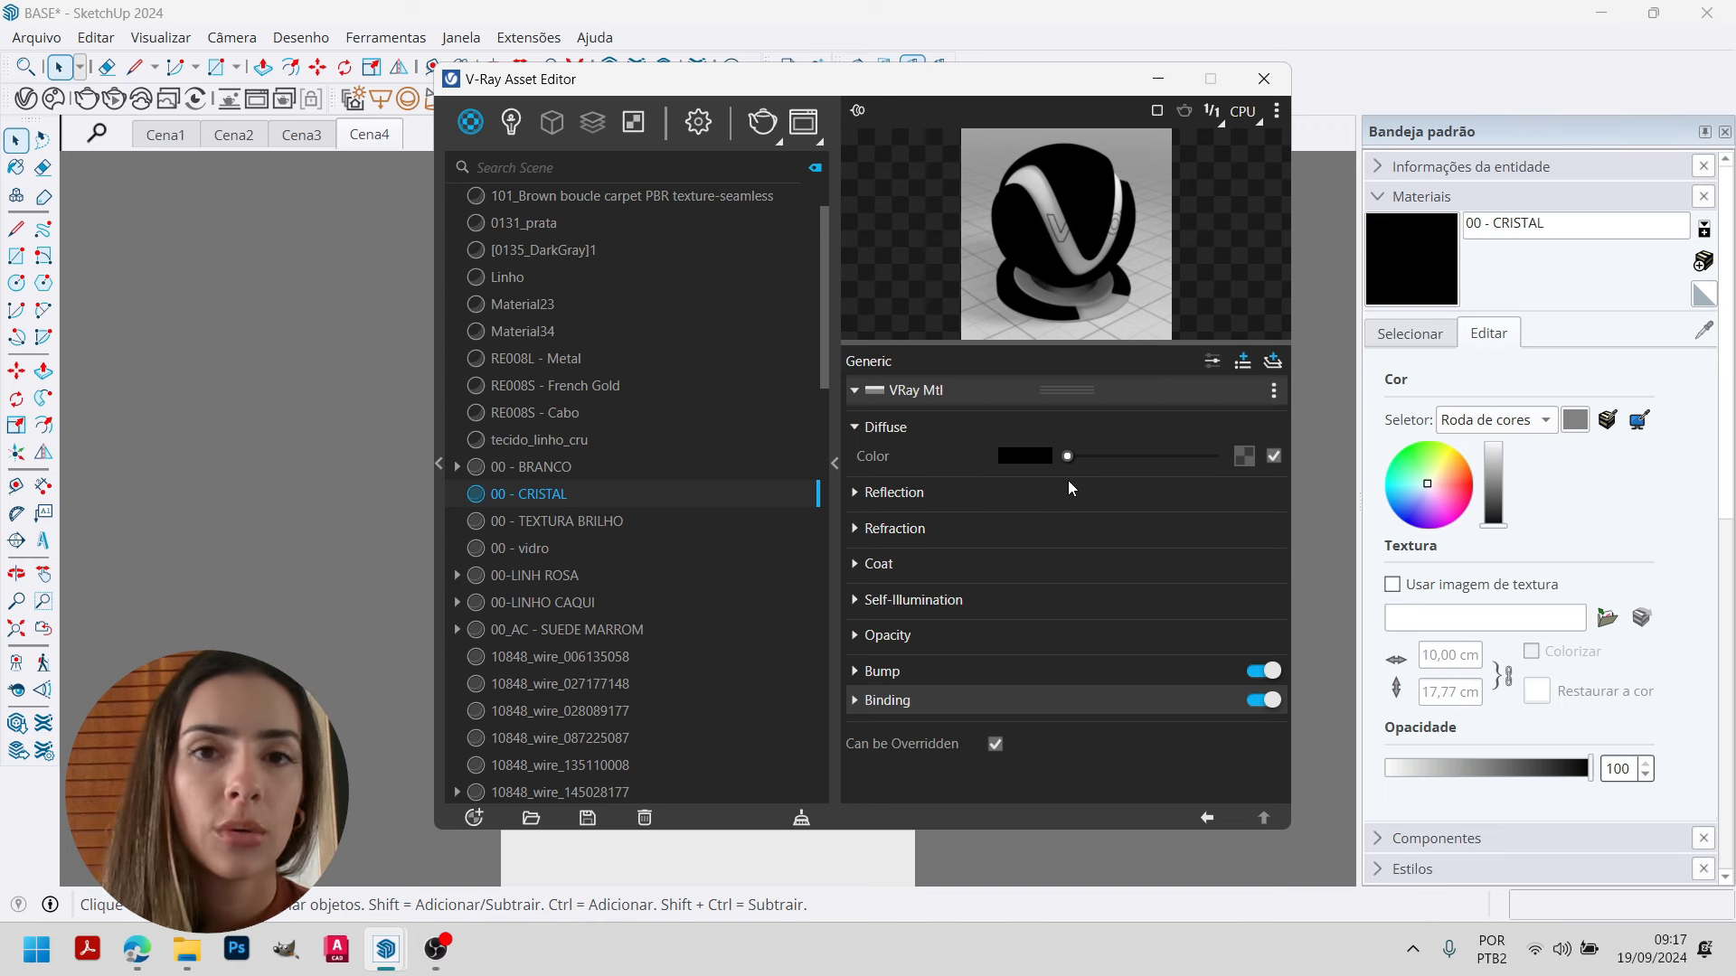
left_click(928, 496)
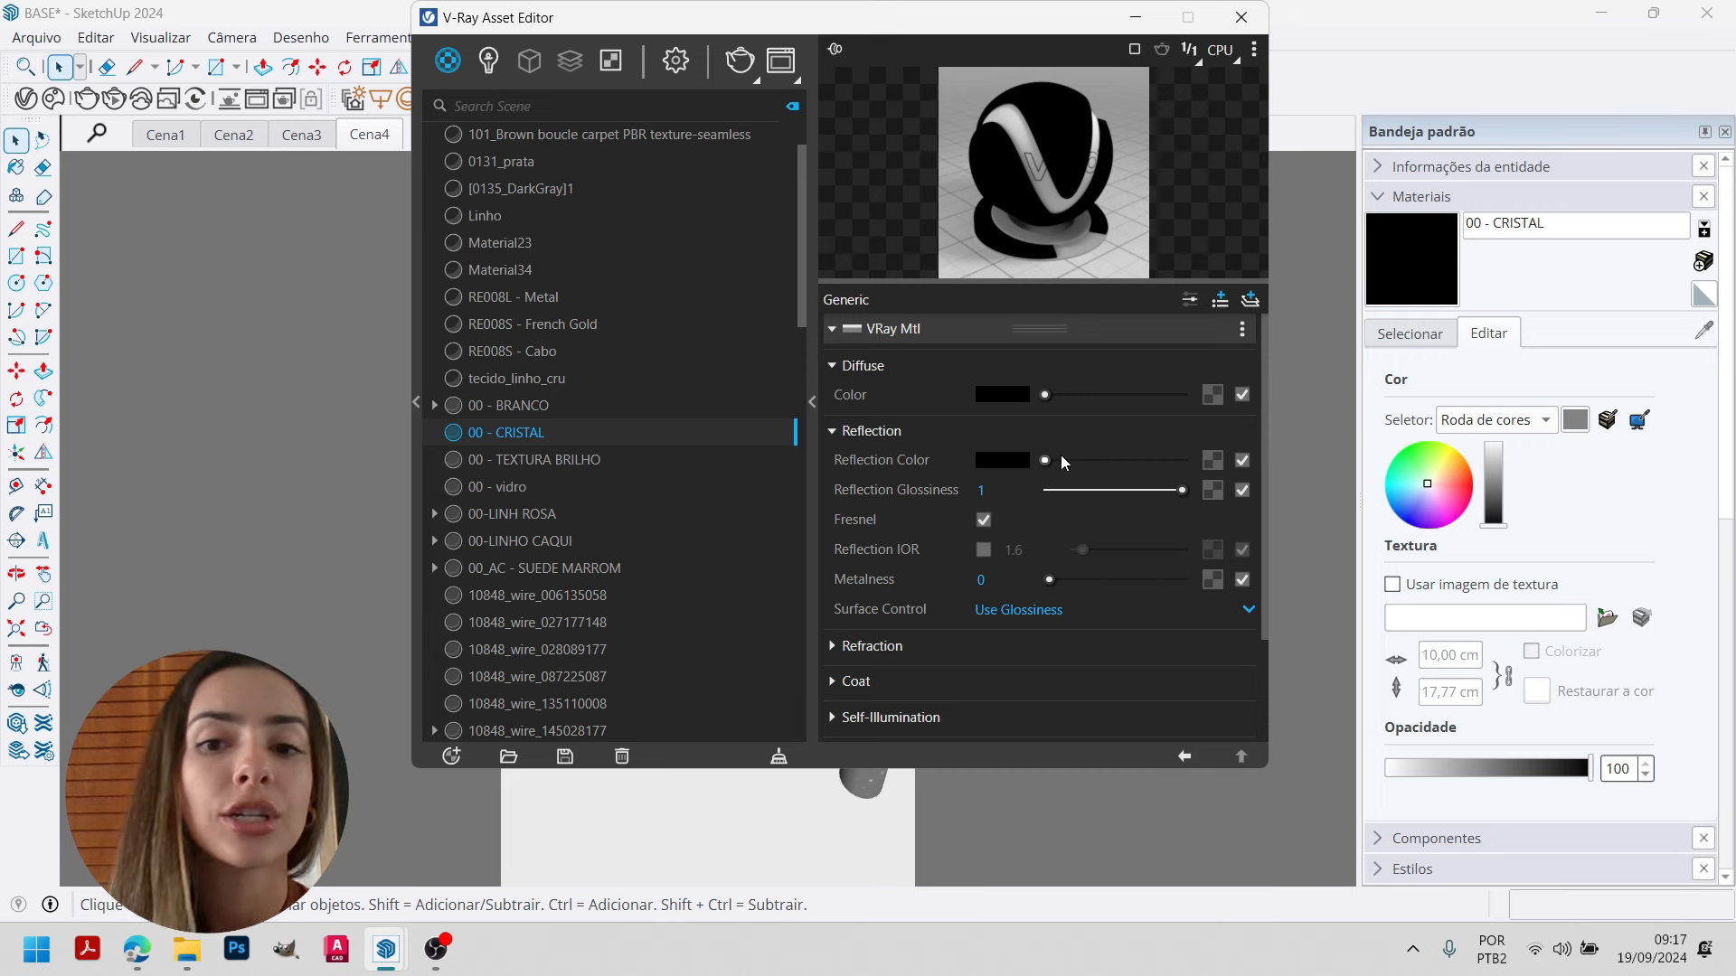
left_click_drag(1045, 462, 1197, 479)
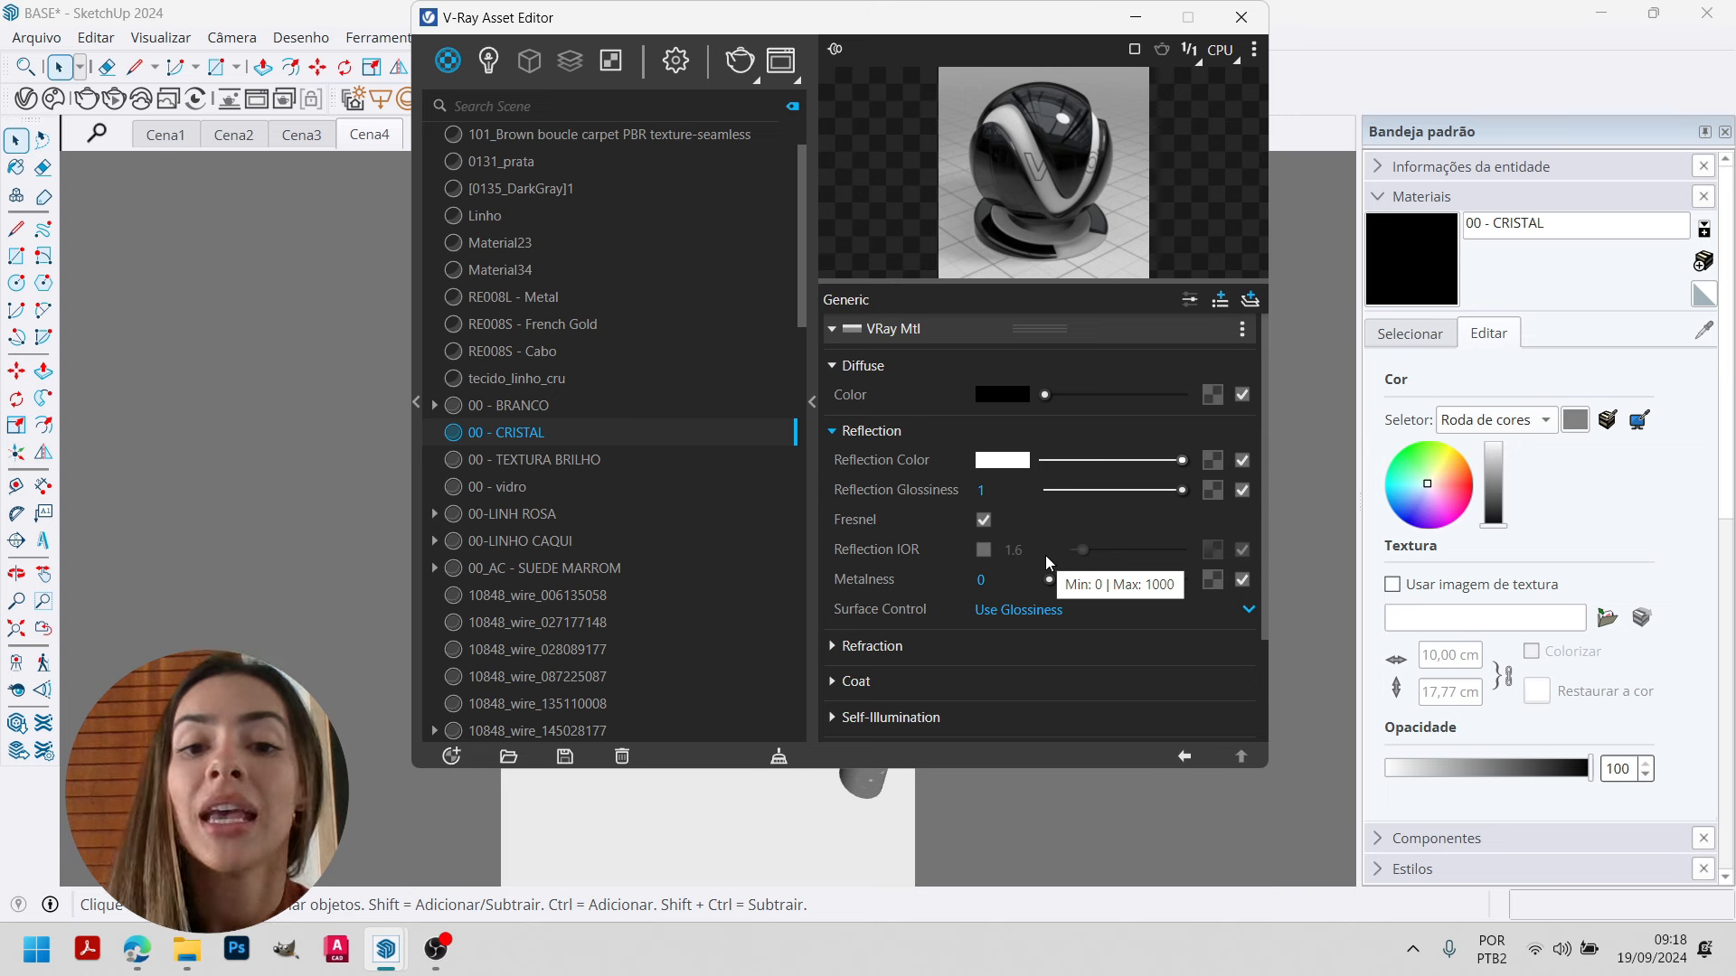
Set the refraction colour of the 00 - CRISTAL material to white.
scroll(981, 500, "down", 2)
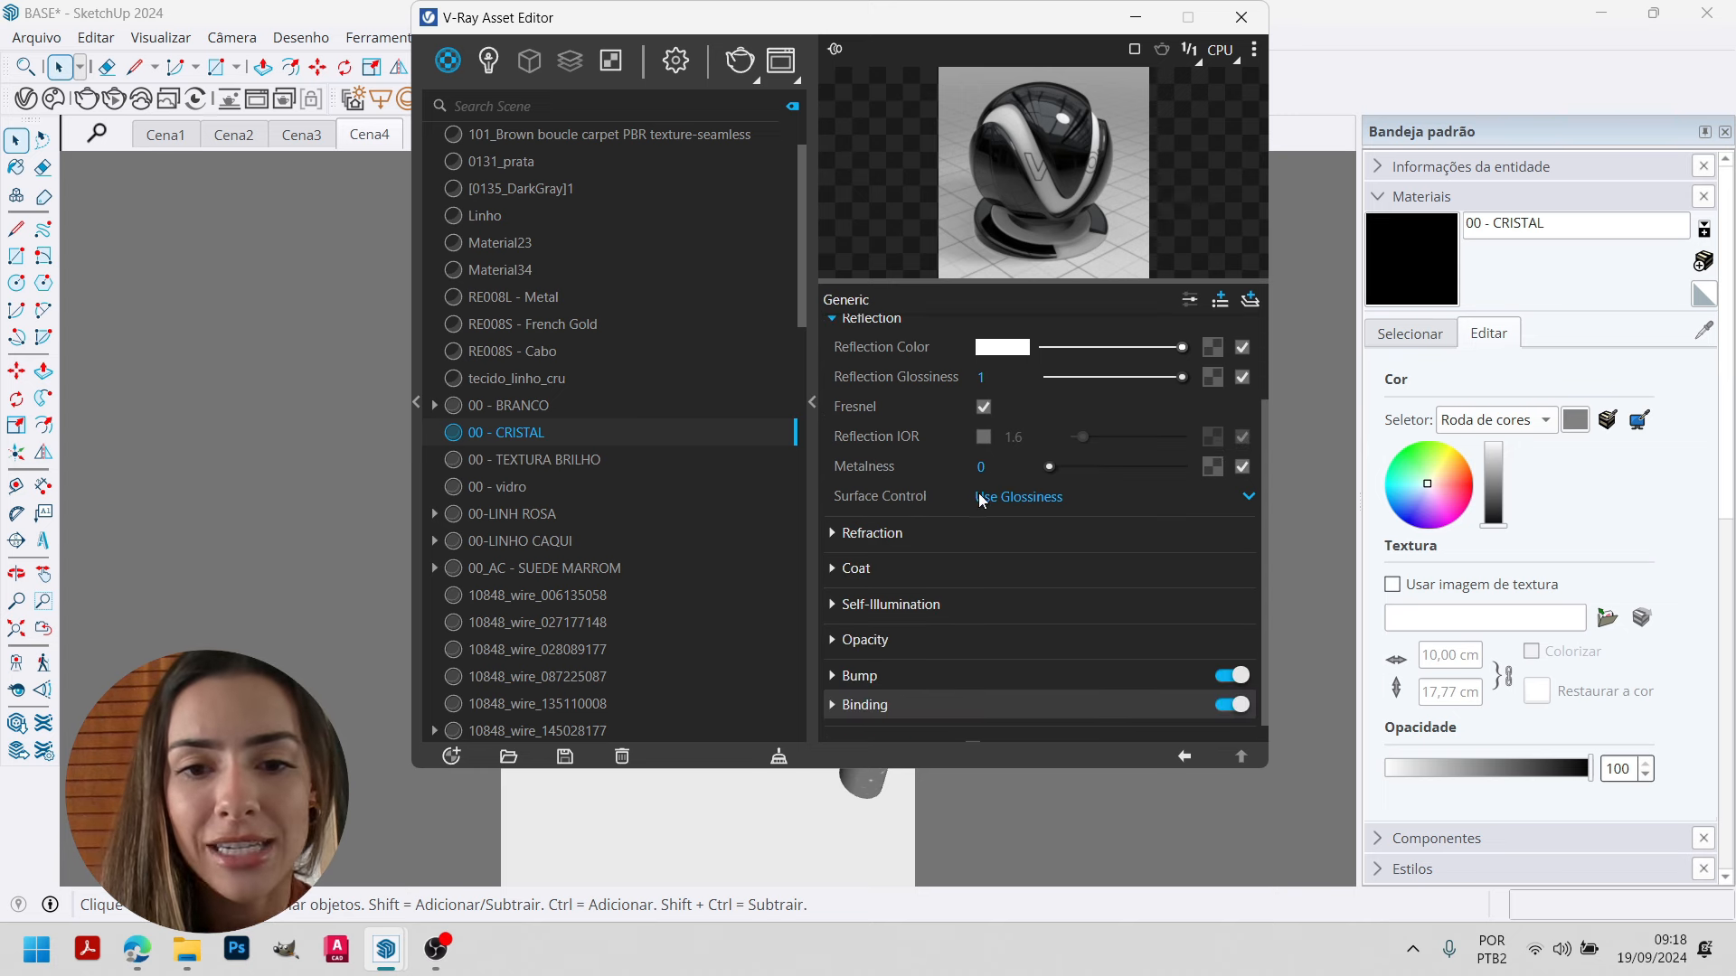
left_click(884, 539)
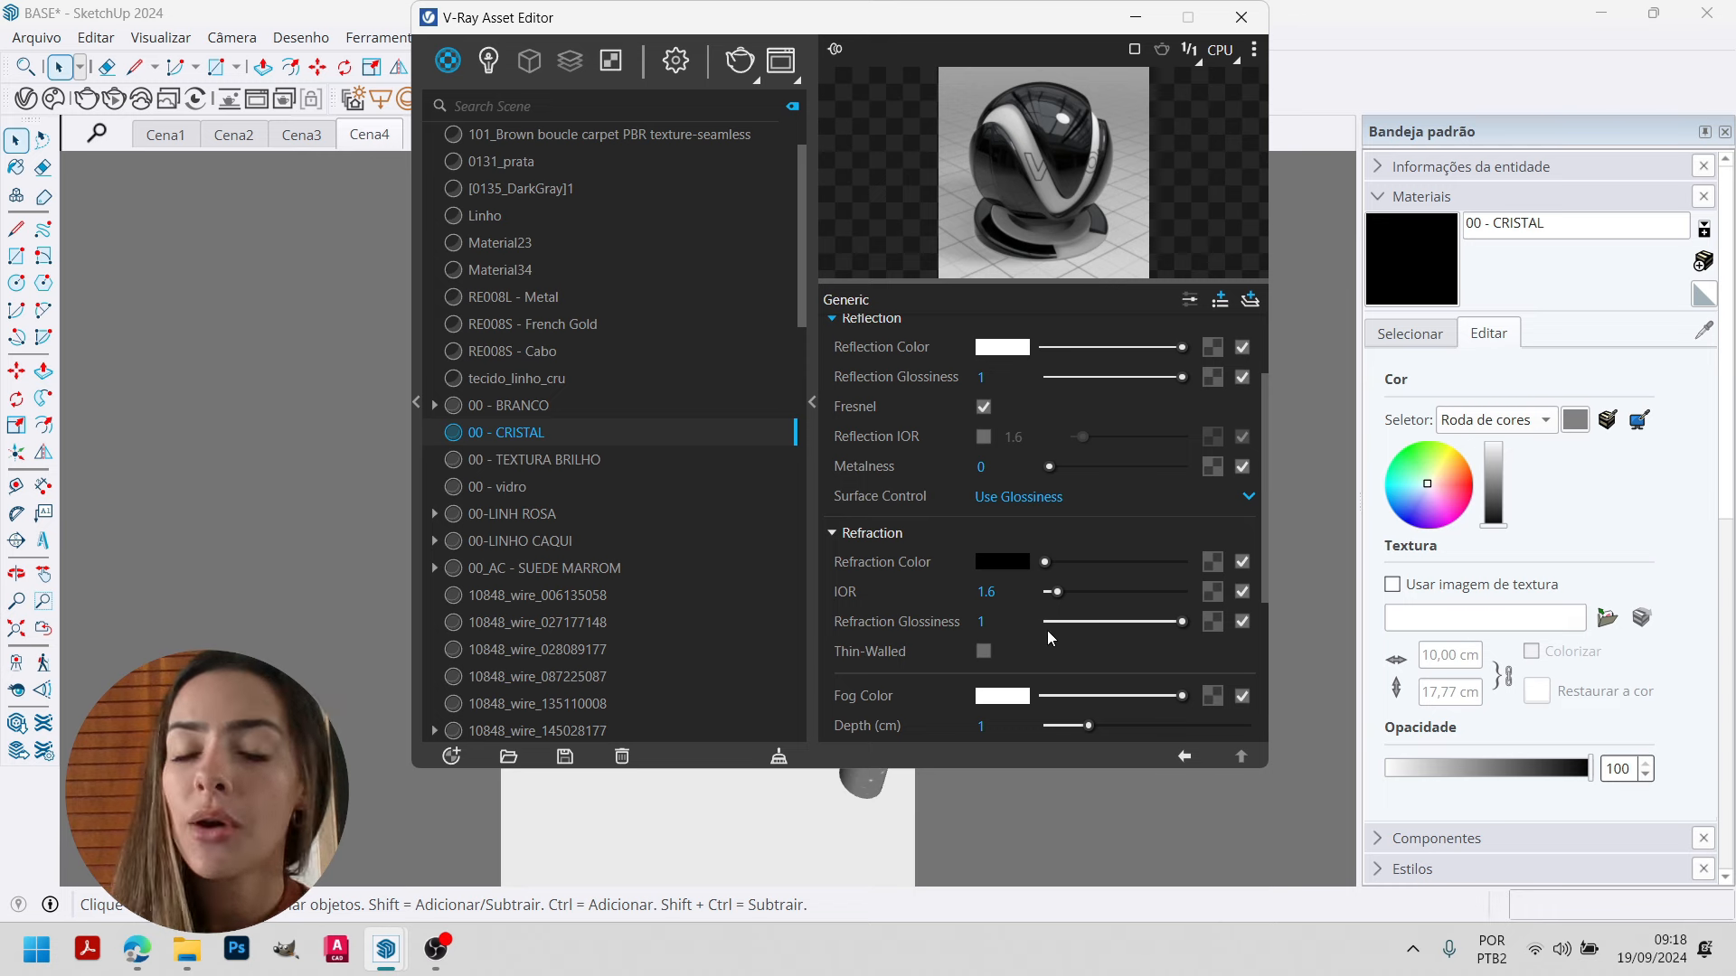
mouse_move(1045, 562)
left_mouse_down()
mouse_move(1153, 556)
mouse_move(1195, 577)
left_mouse_up()
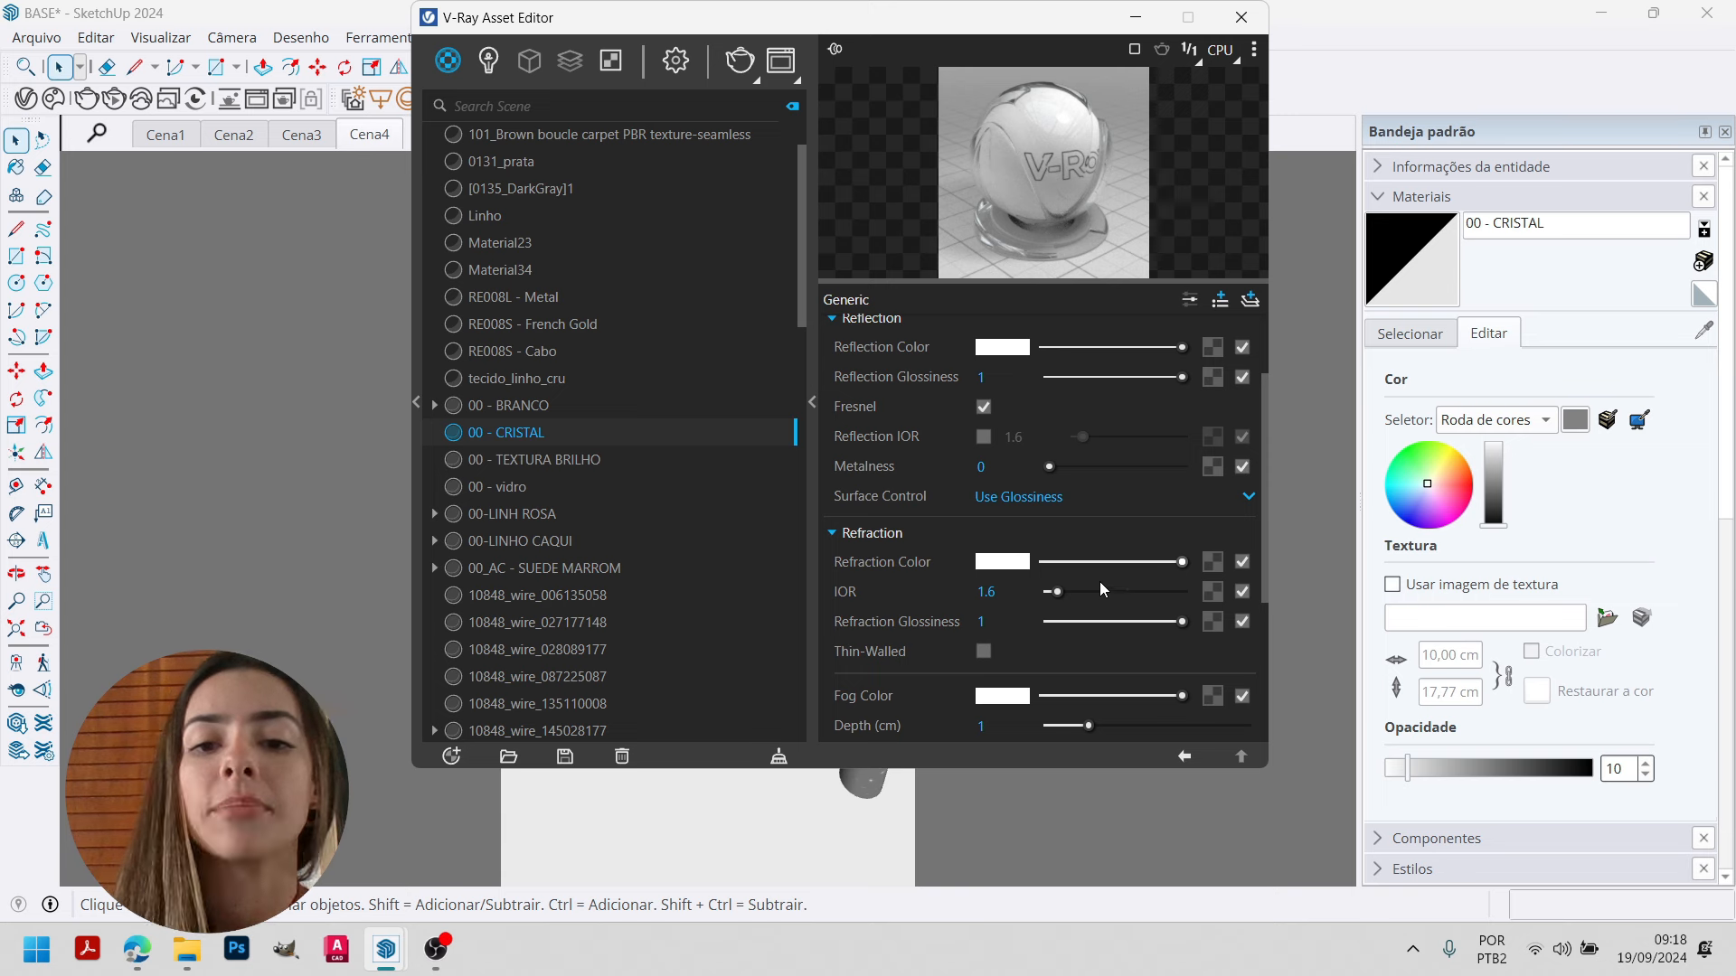
left_click_drag(1033, 567, 1223, 588)
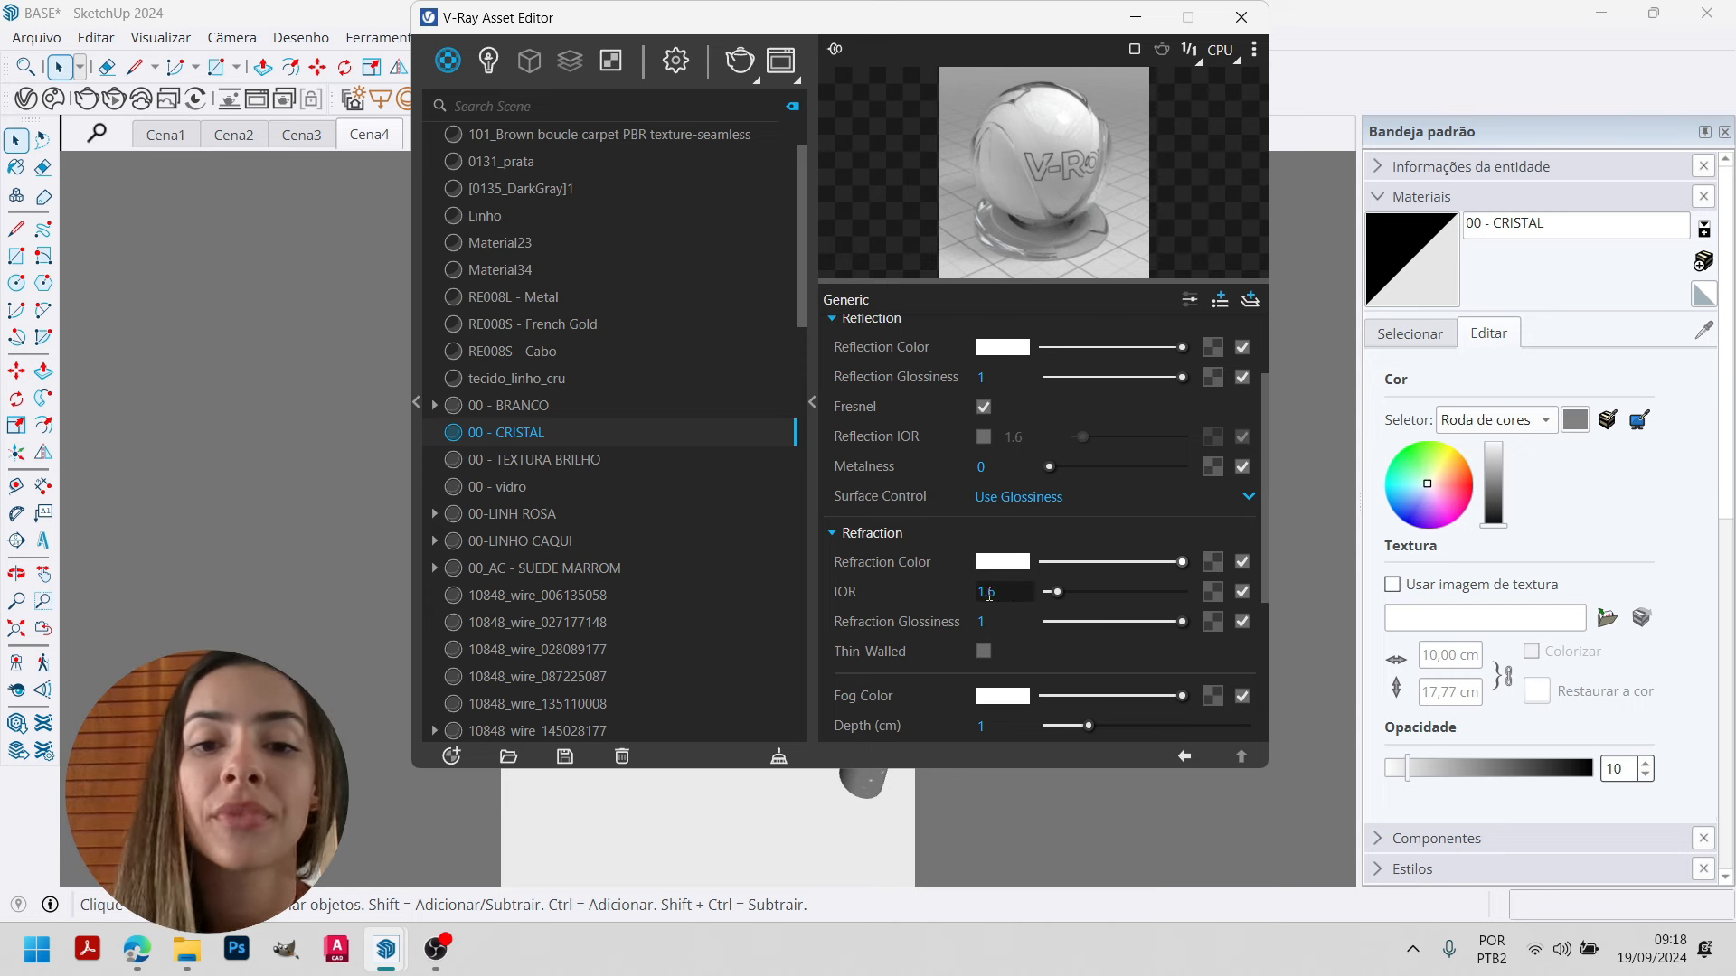
Enlarge the material preview and set the refraction IOR of the 00 - CRISTAL material to 2.2.
left_click_drag(1004, 592, 939, 599)
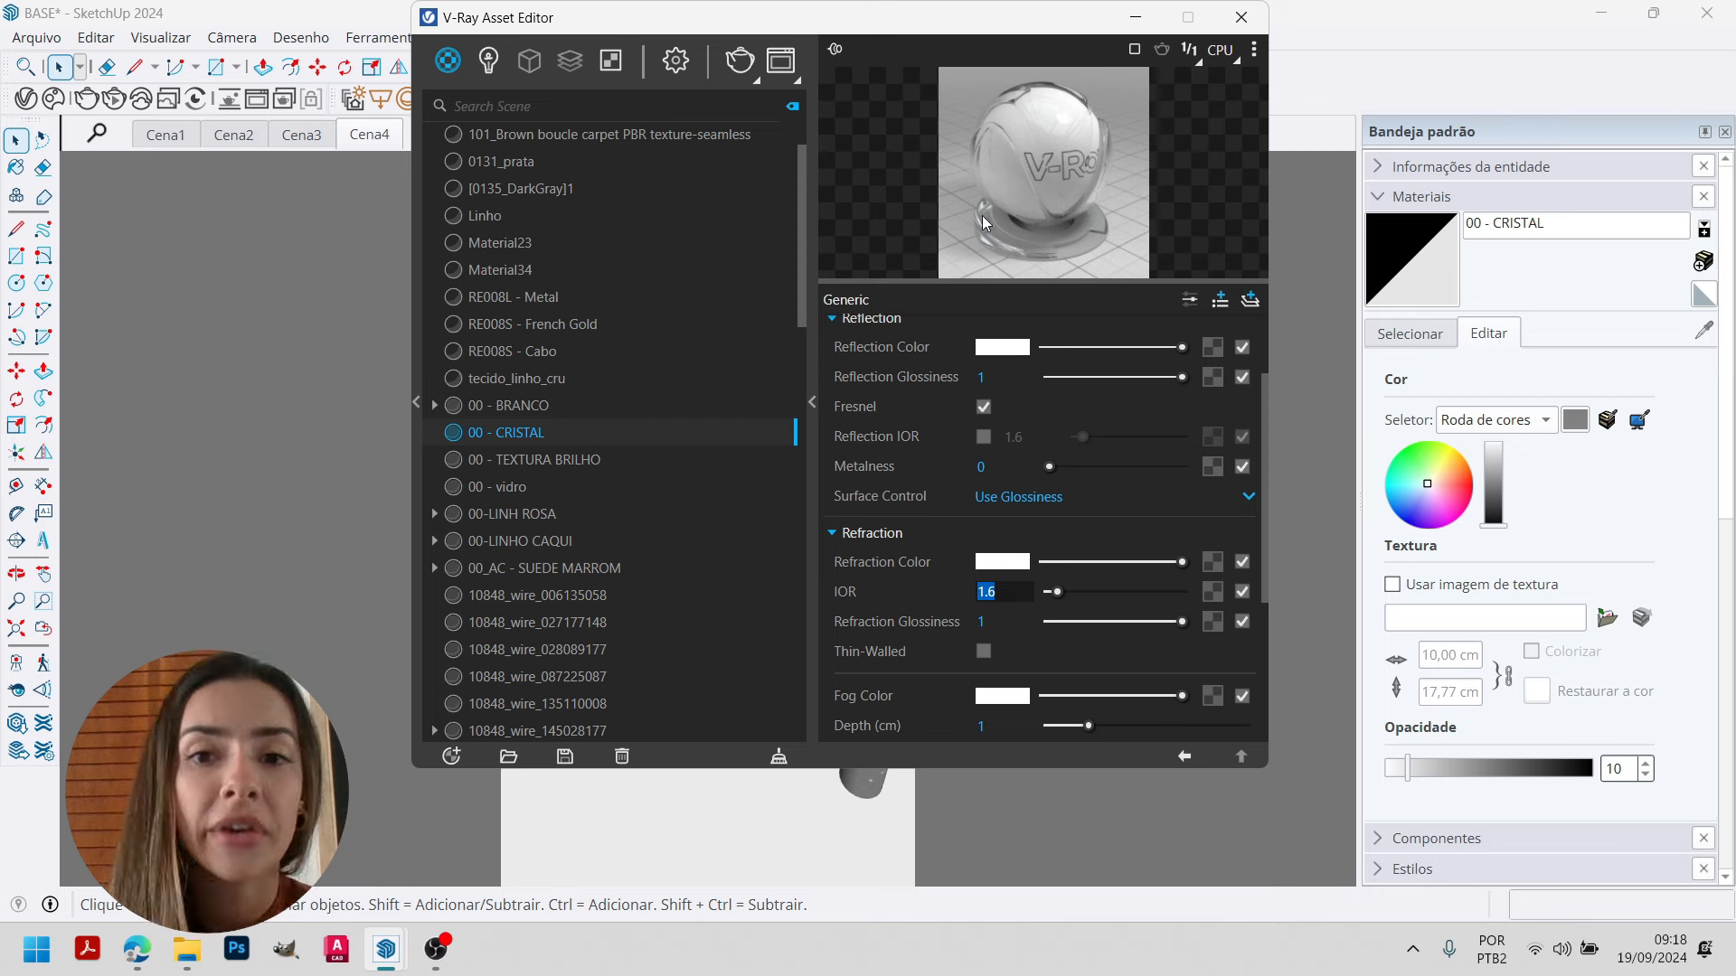
left_click_drag(973, 267, 1083, 308)
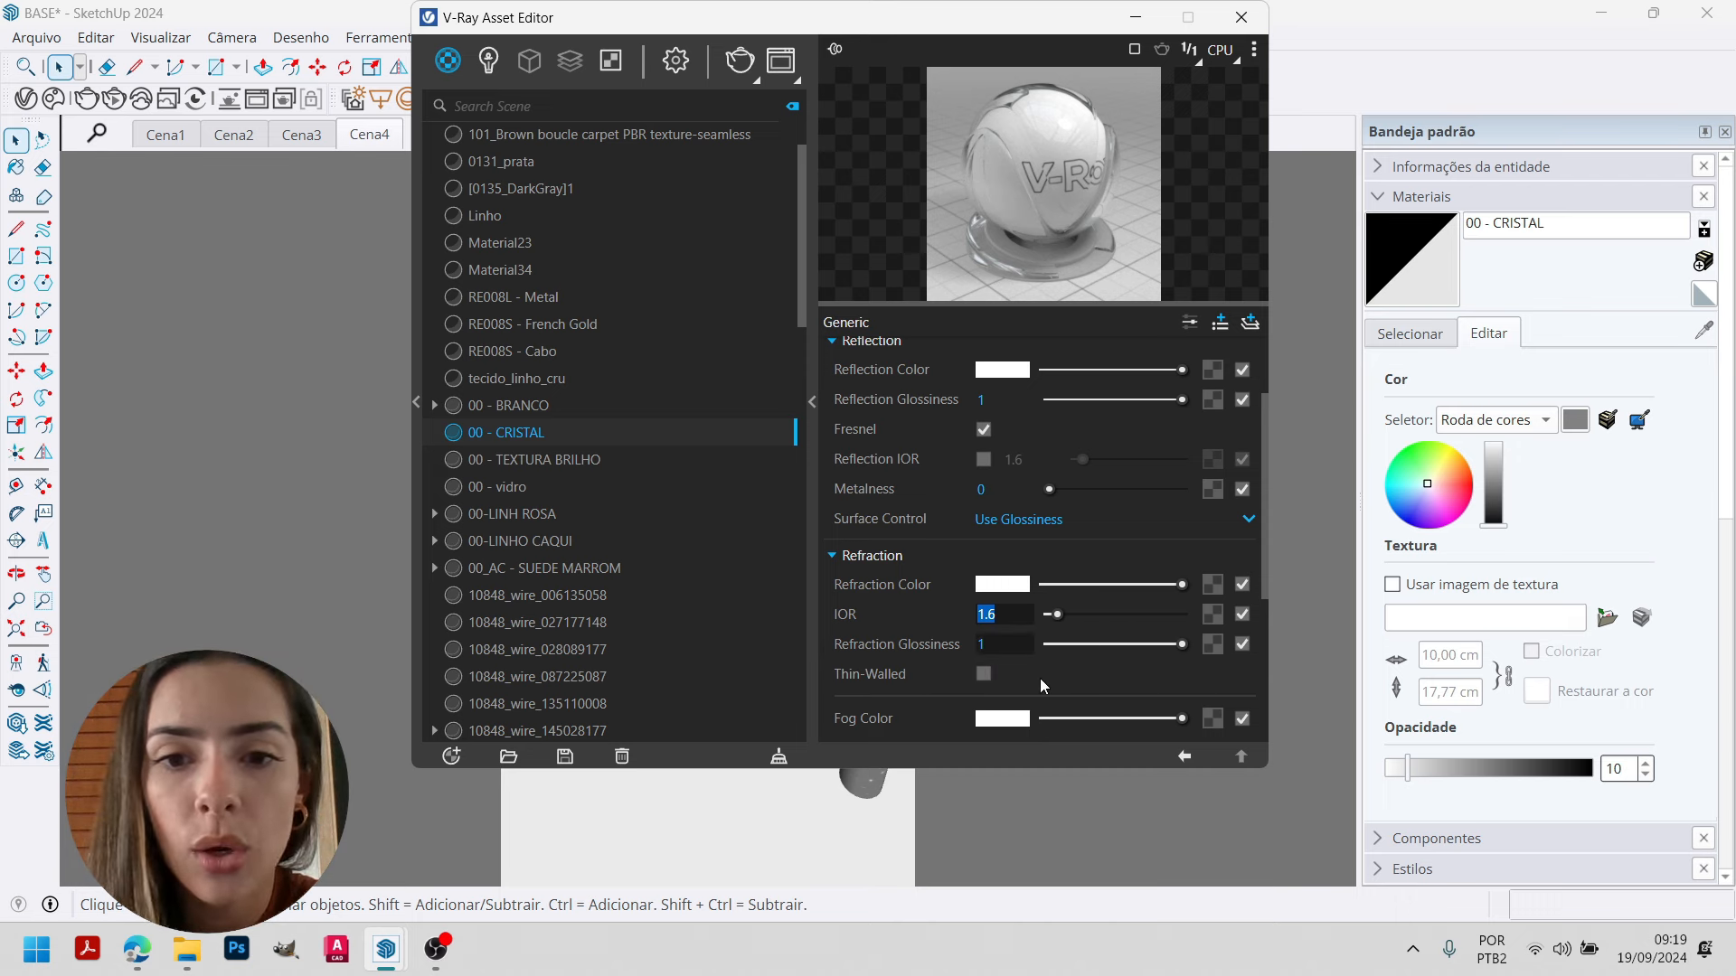
left_click(1002, 632)
left_click_drag(1036, 615, 804, 604)
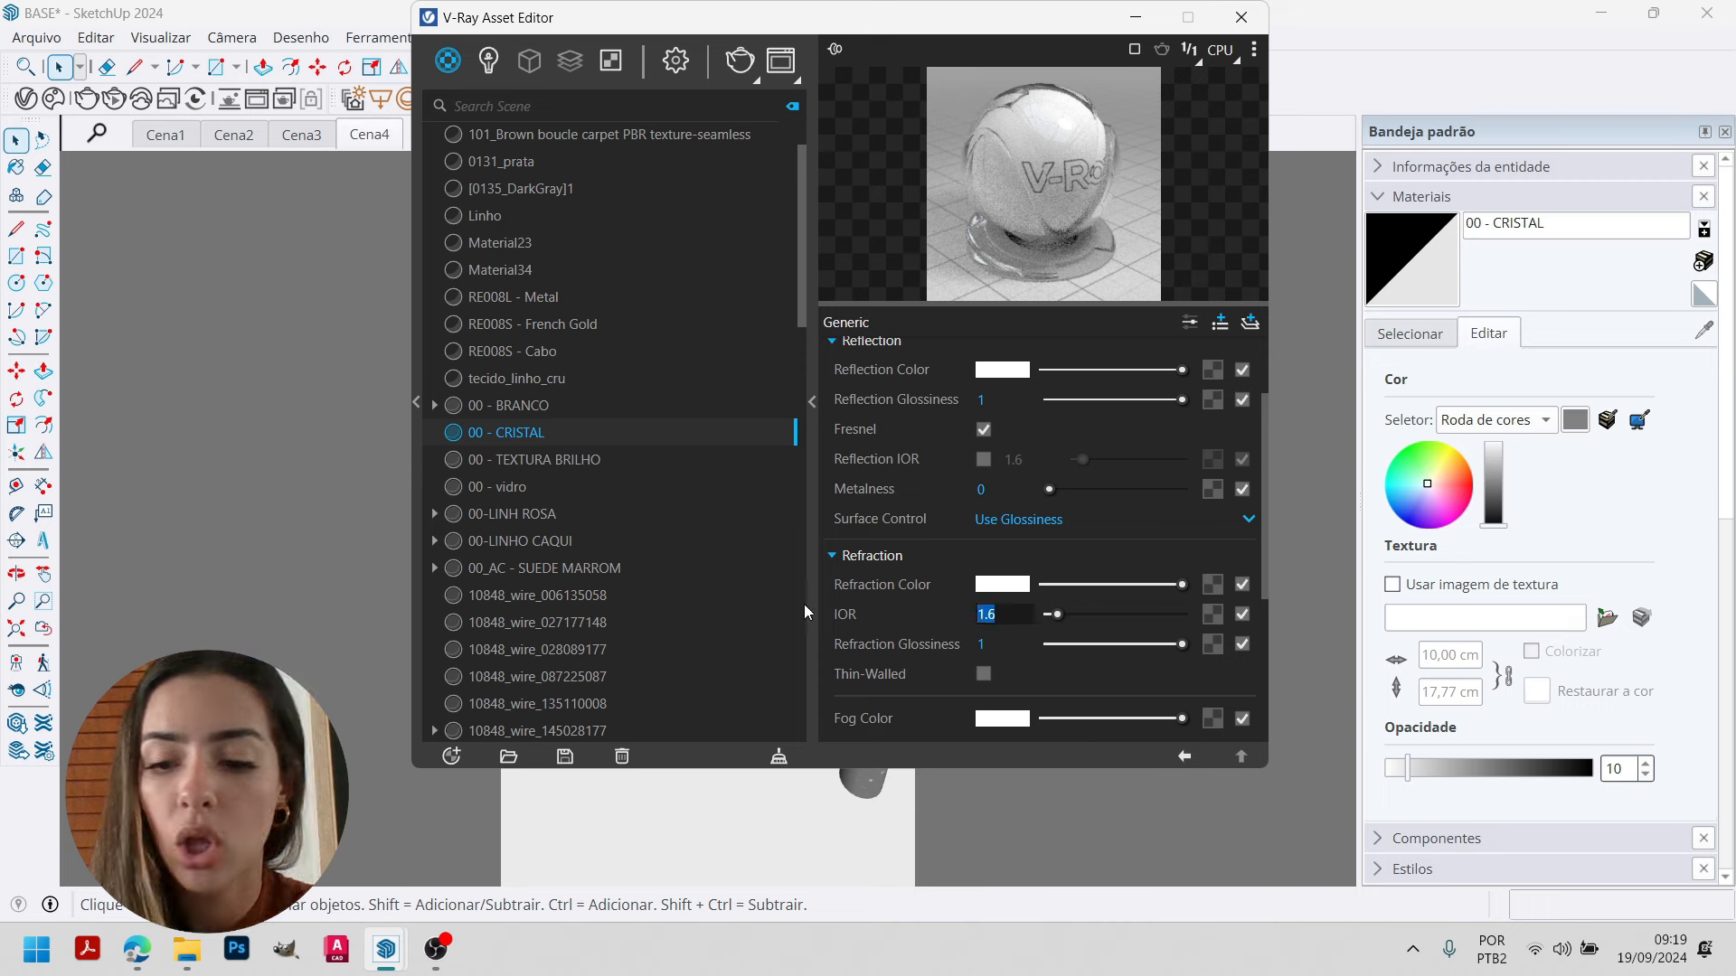
type("2")
key("Return")
type(".2")
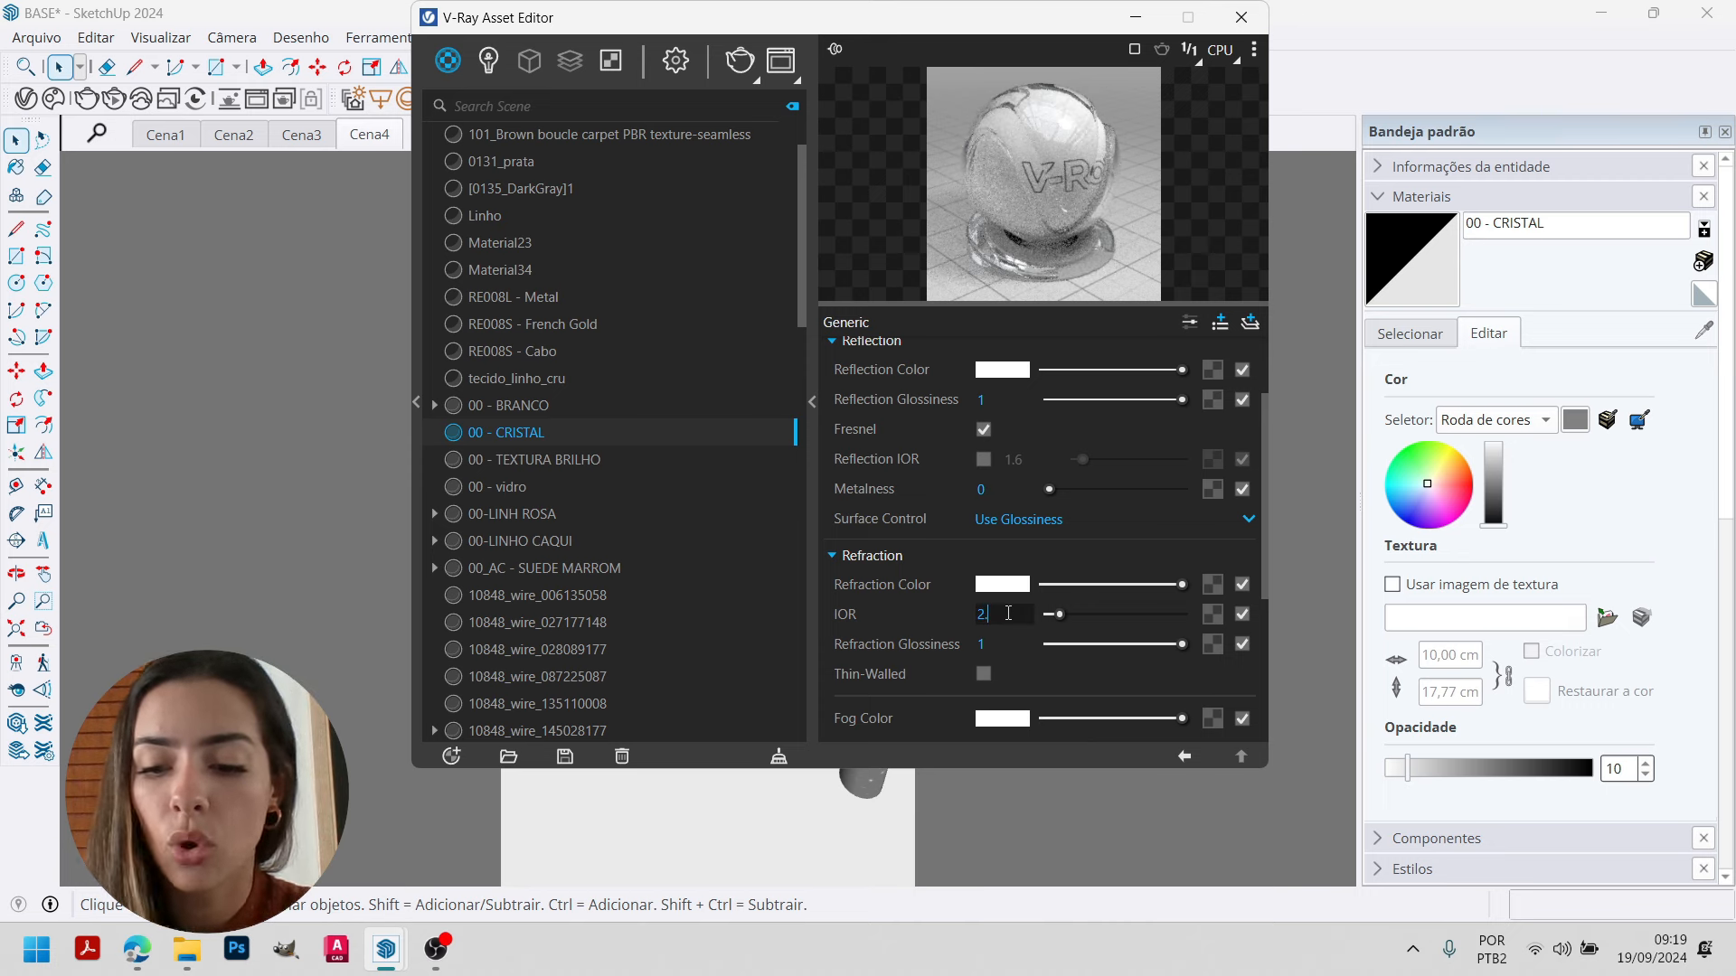
key("Return")
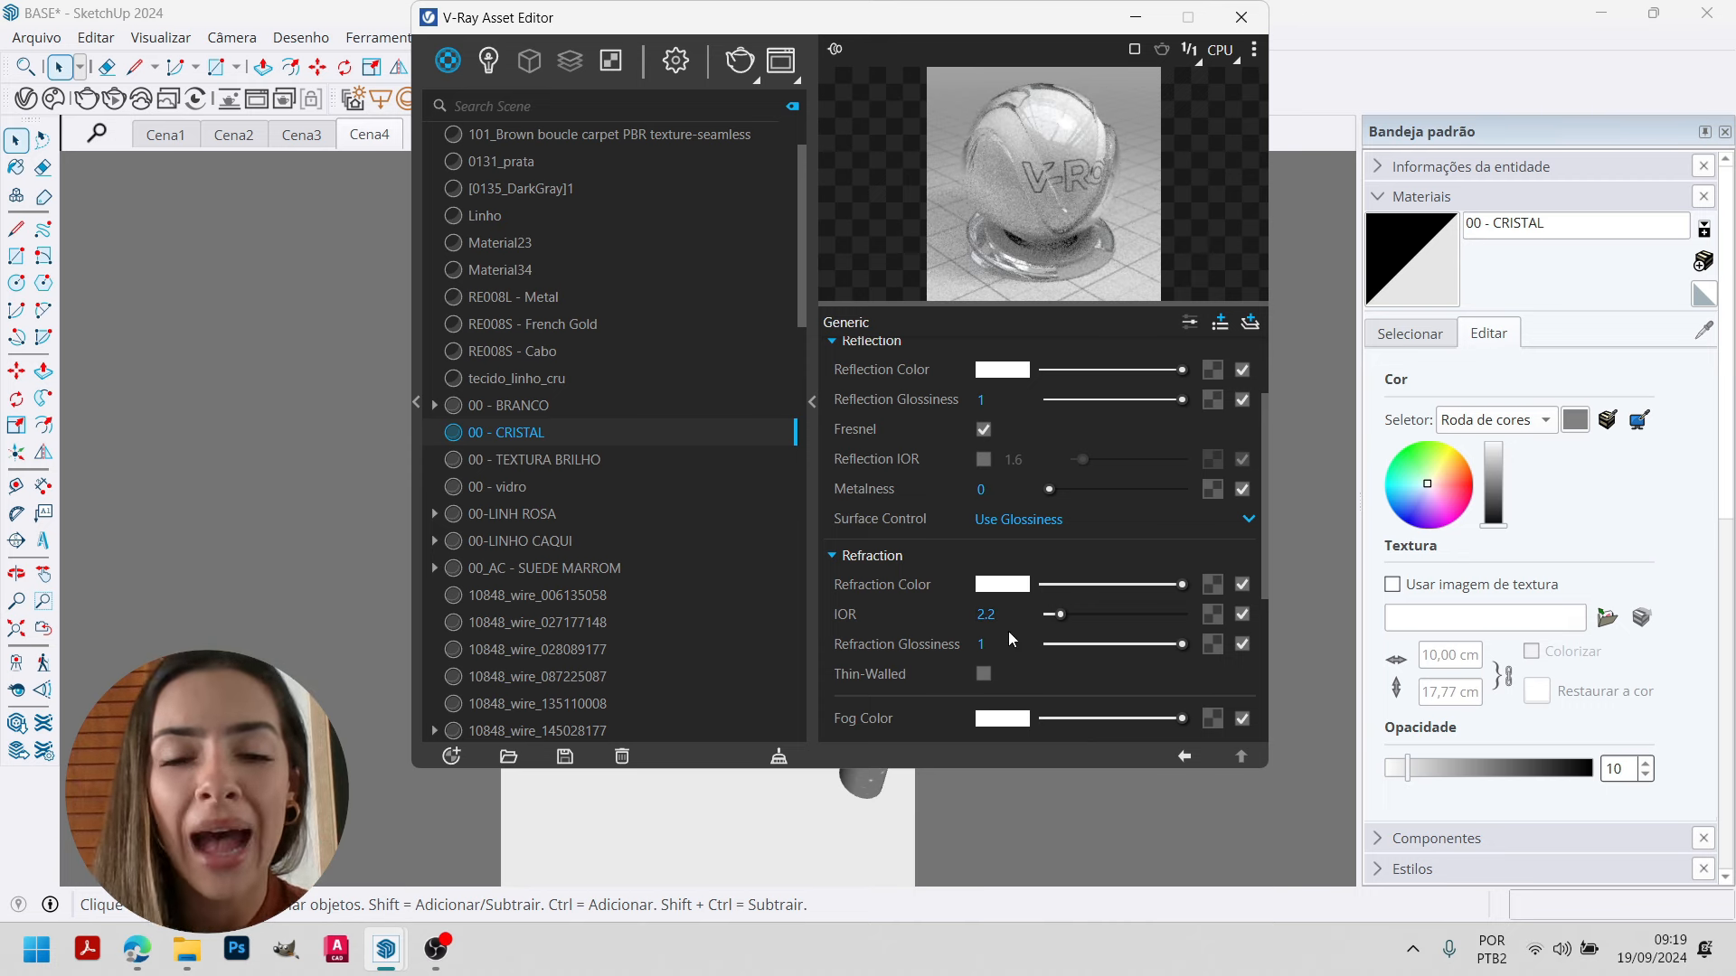
Set the refraction IOR of the 00 - CRISTAL material to 3.
left_click_drag(1016, 615, 837, 583)
type("3")
key("Return")
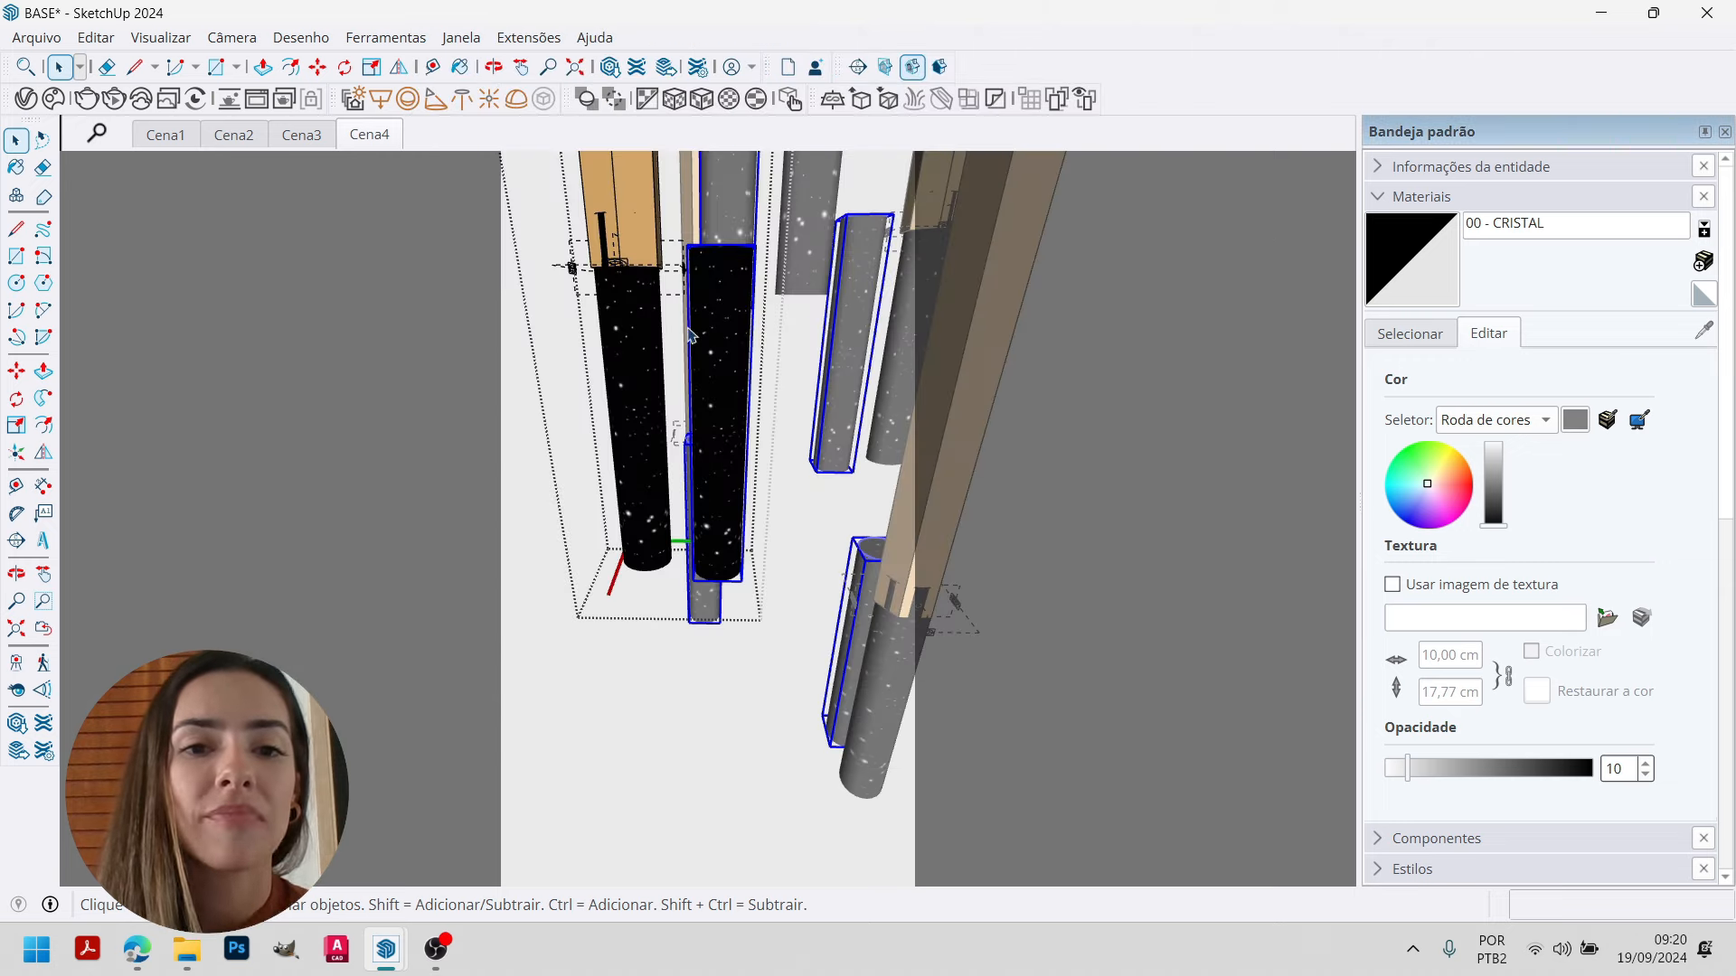
Paint all the faces inside the offset outer tube's group with the 00 - CRISTAL material and leave the group.
double_click(713, 275)
triple_click(712, 276)
middle_click_drag(714, 280, 719, 444)
key("b")
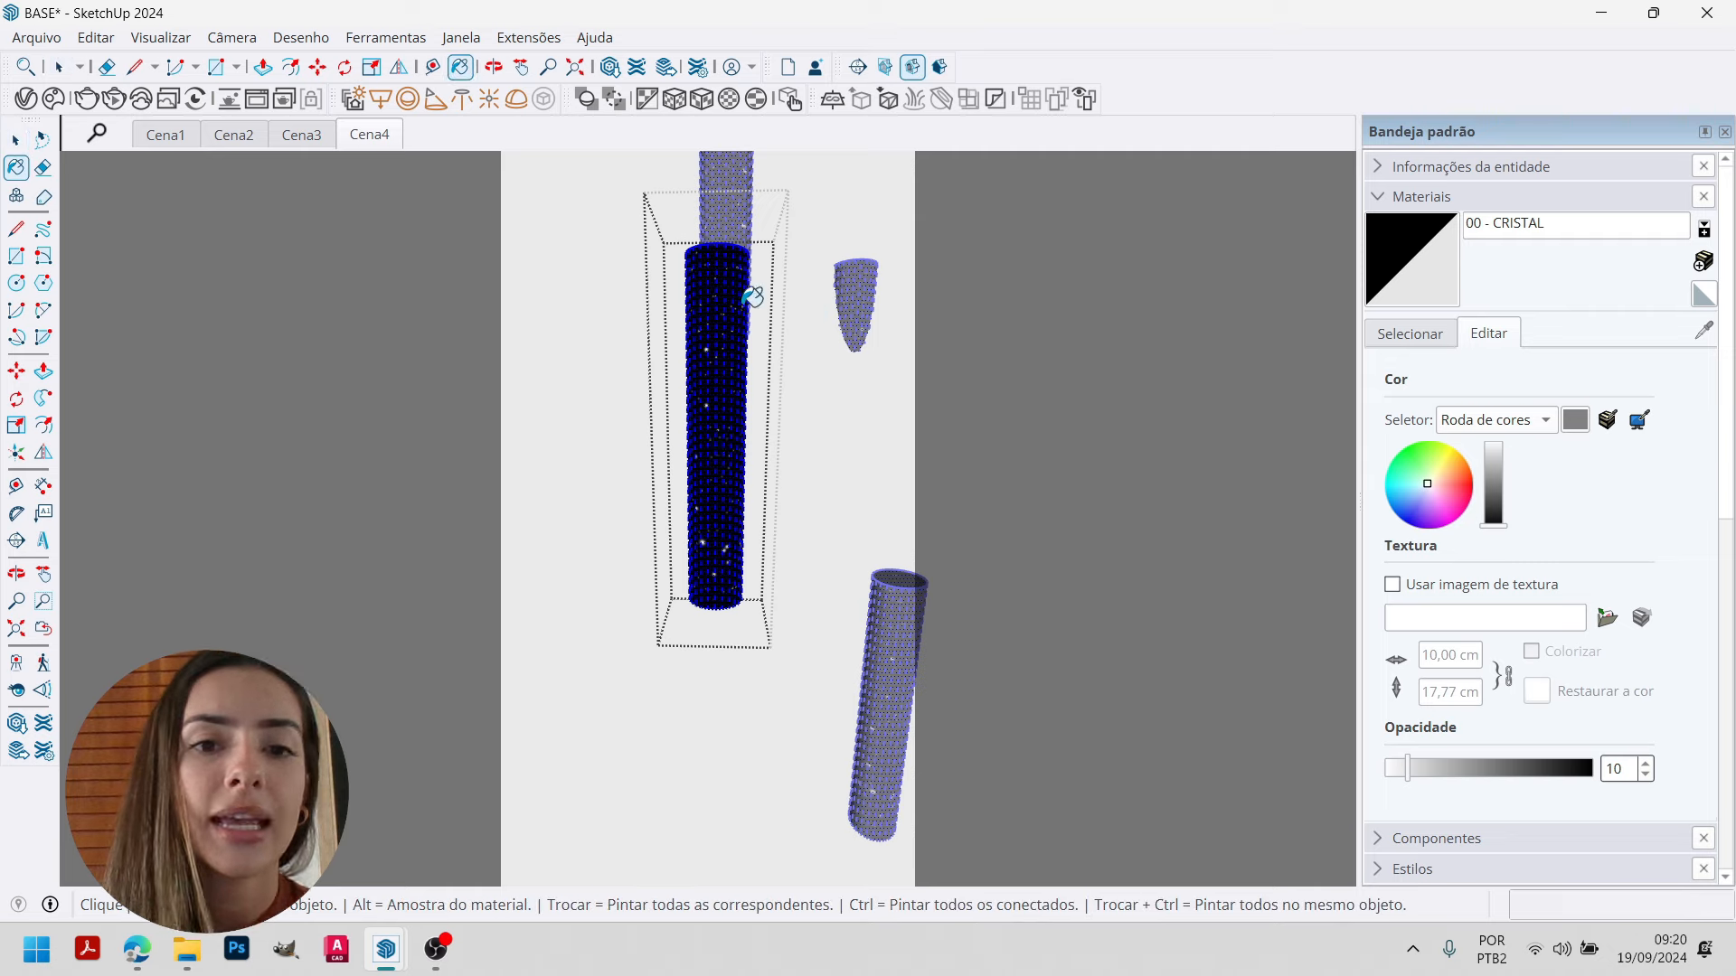
key("space")
middle_click_drag(717, 271, 764, 344)
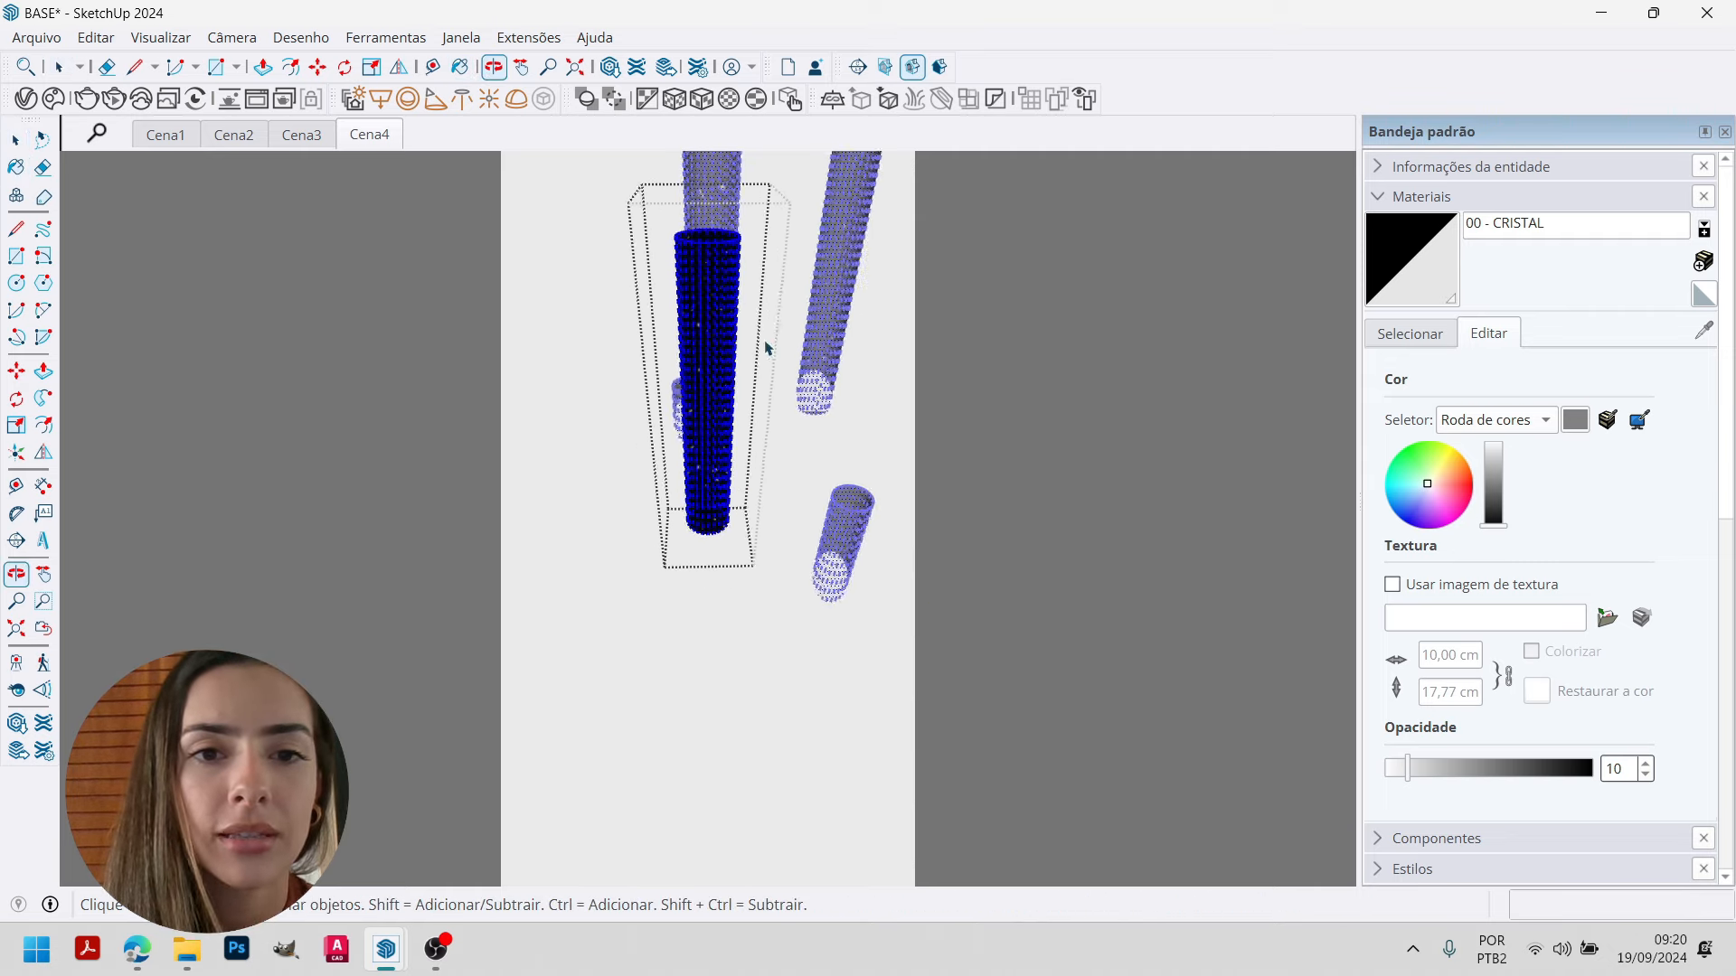
scroll(705, 244, "up", 5)
scroll(695, 274, "up", 6)
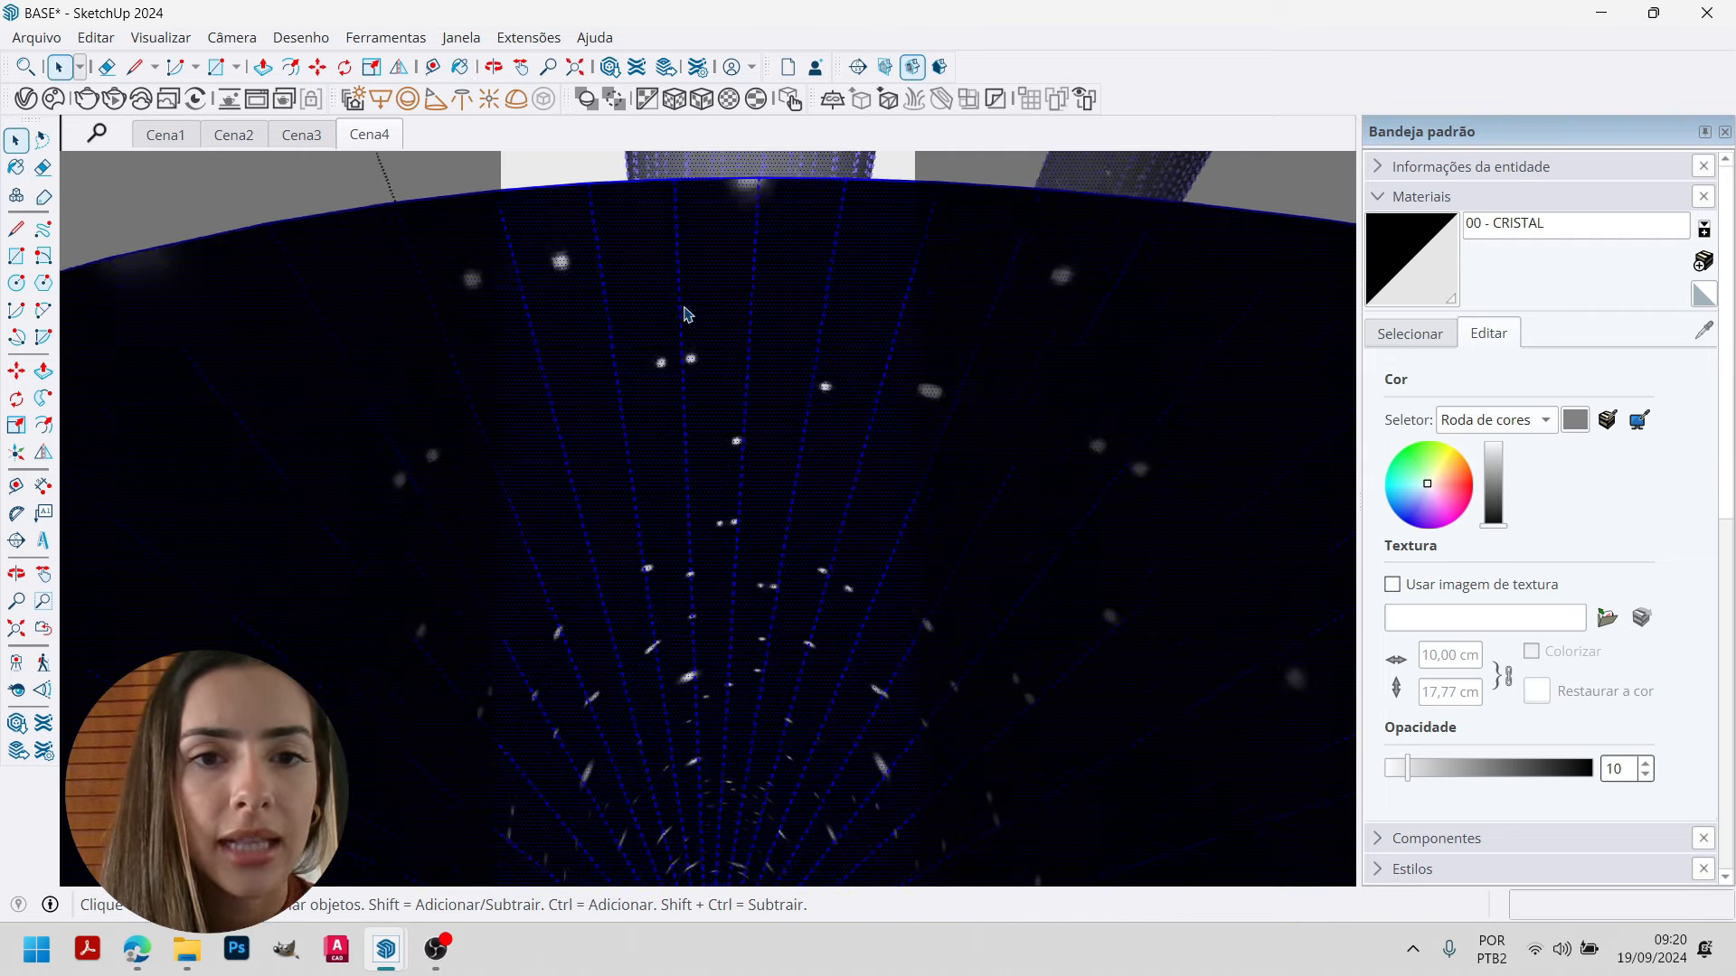
mouse_move(714, 414)
middle_mouse_down()
mouse_move(566, 194)
mouse_move(744, 507)
mouse_move(805, 578)
mouse_move(743, 425)
middle_mouse_up()
key("b")
left_click(719, 331)
key("space")
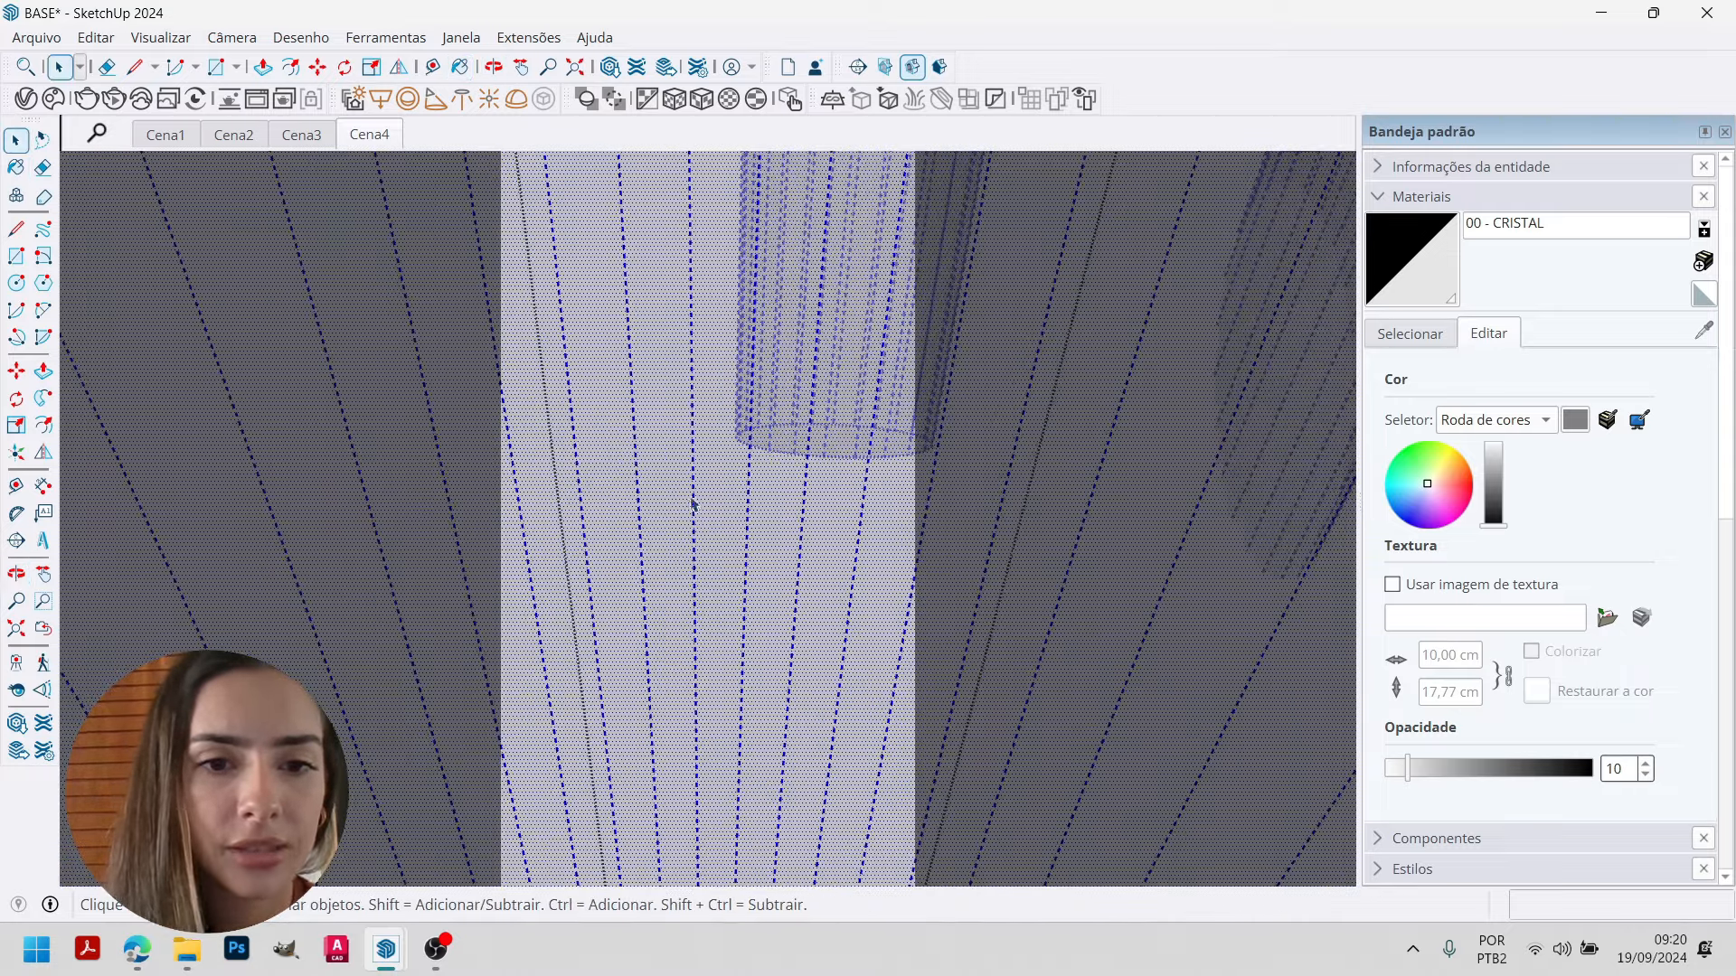
scroll(669, 479, "down", 5)
left_click(703, 545)
scroll(702, 549, "down", 6)
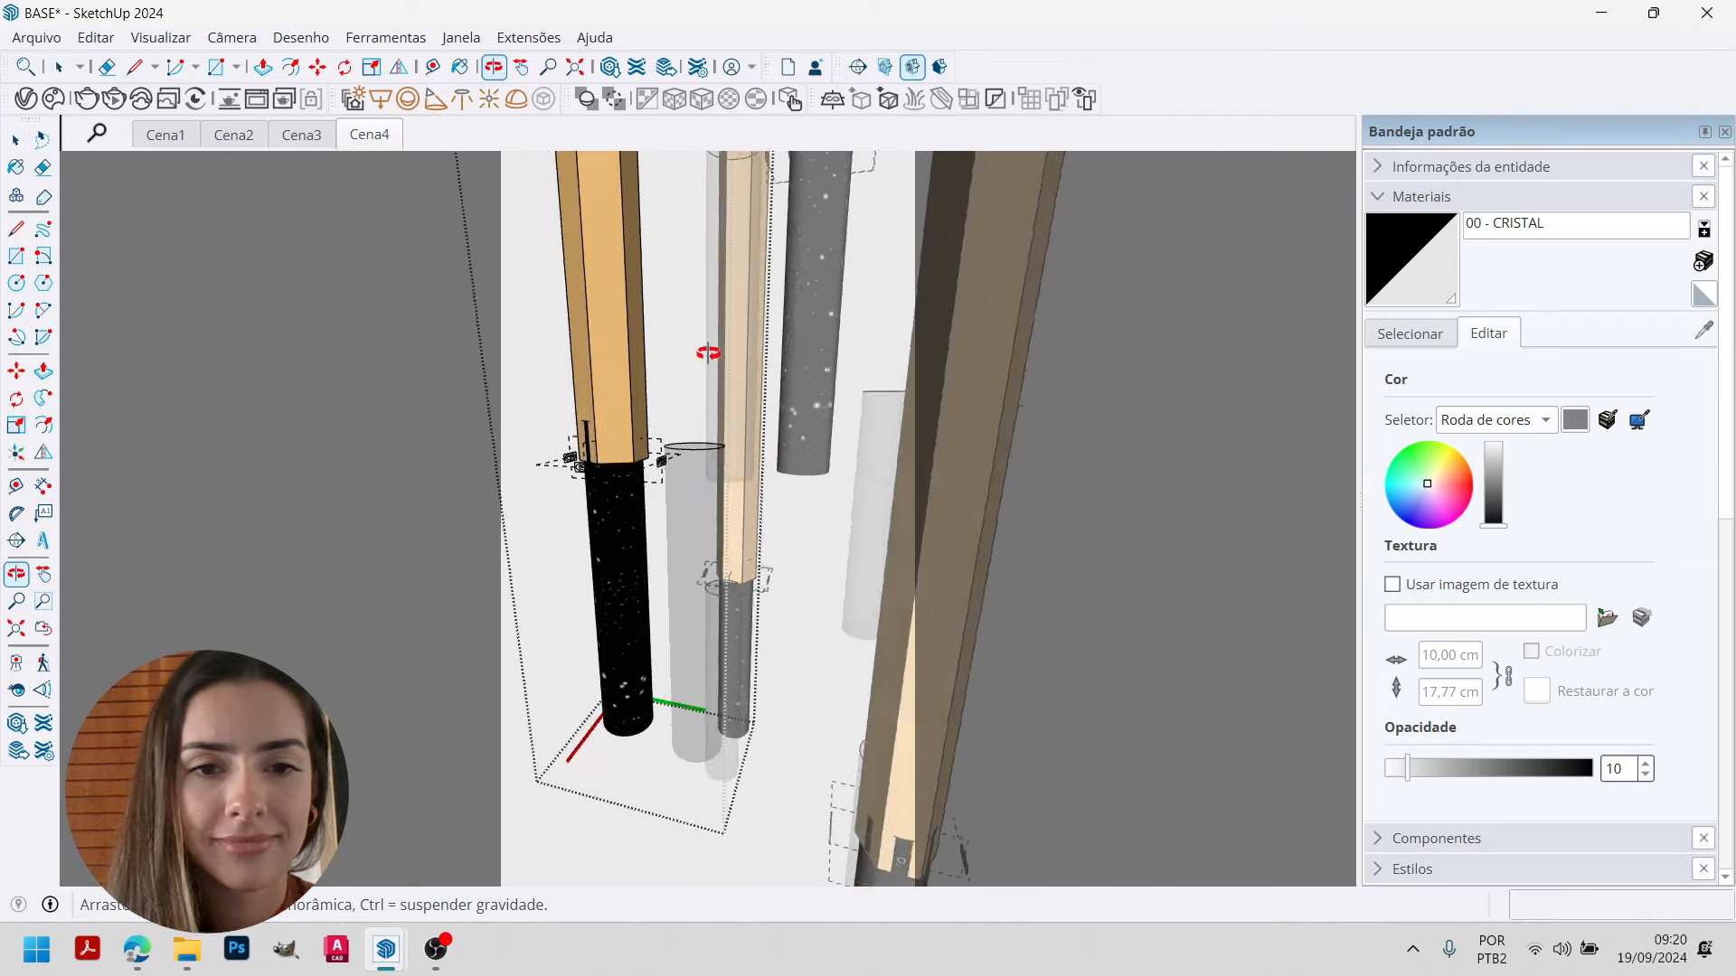
Sample the 00 - TEXTURA BRILHO material from the black speckled tube beside the crystal tube.
middle_click_drag(706, 596, 819, 480)
key("q")
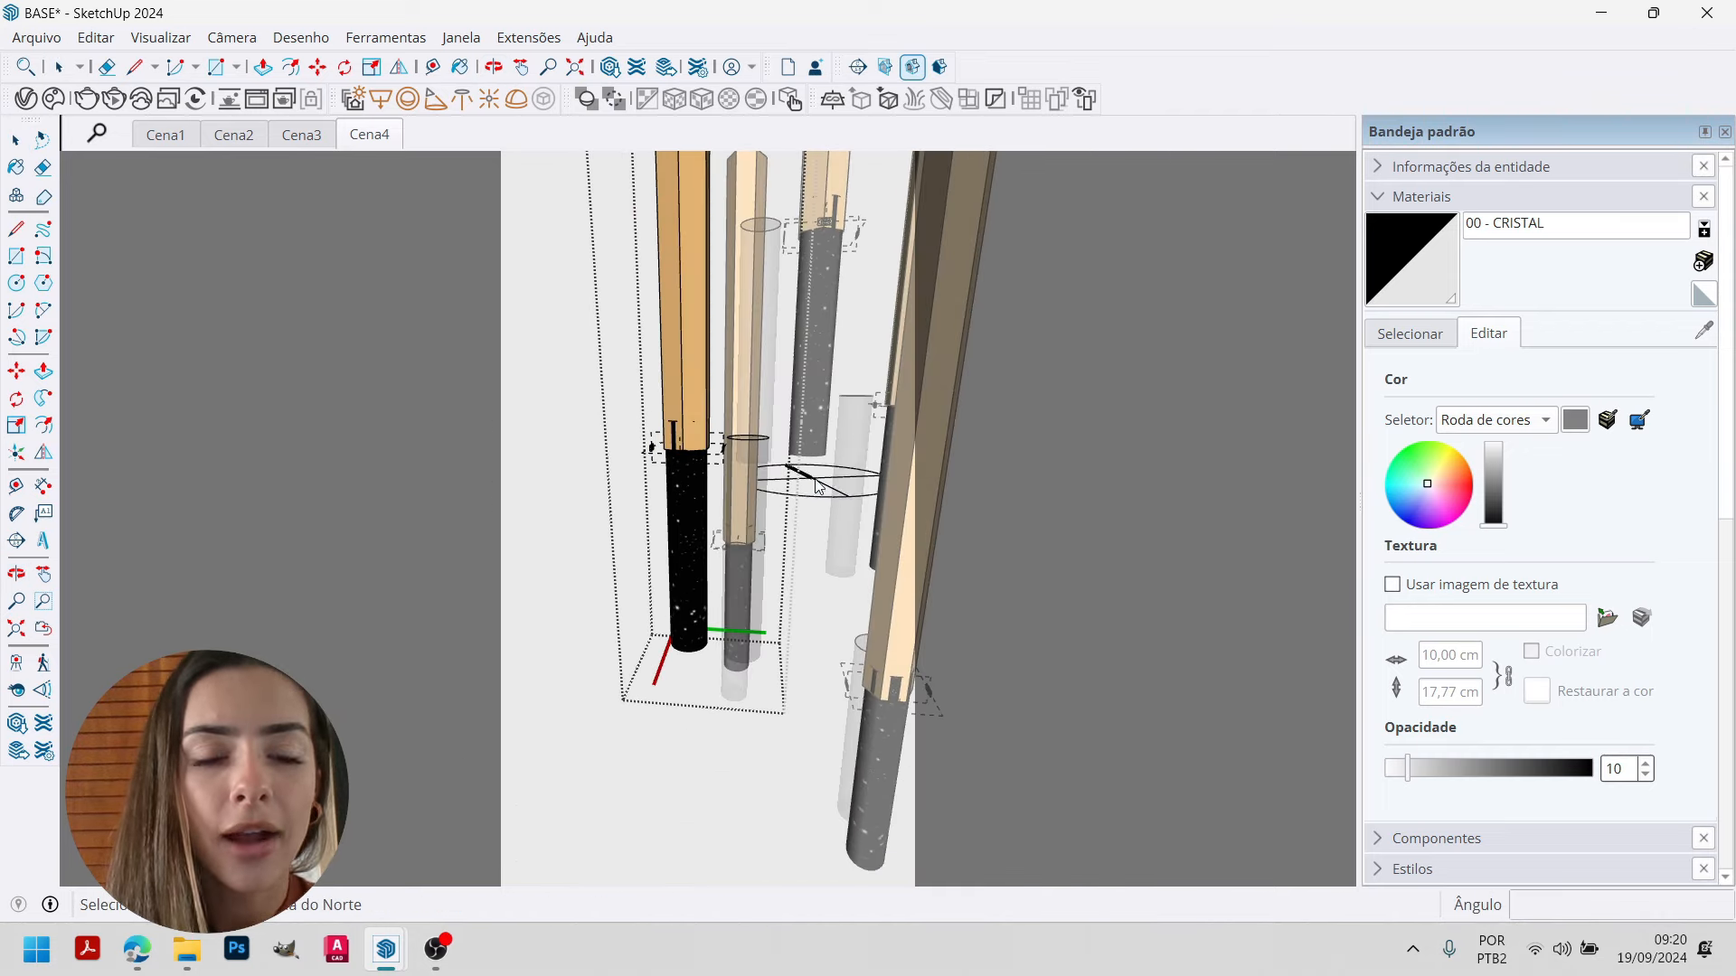
key("space")
key("b")
left_click(687, 503, "alt")
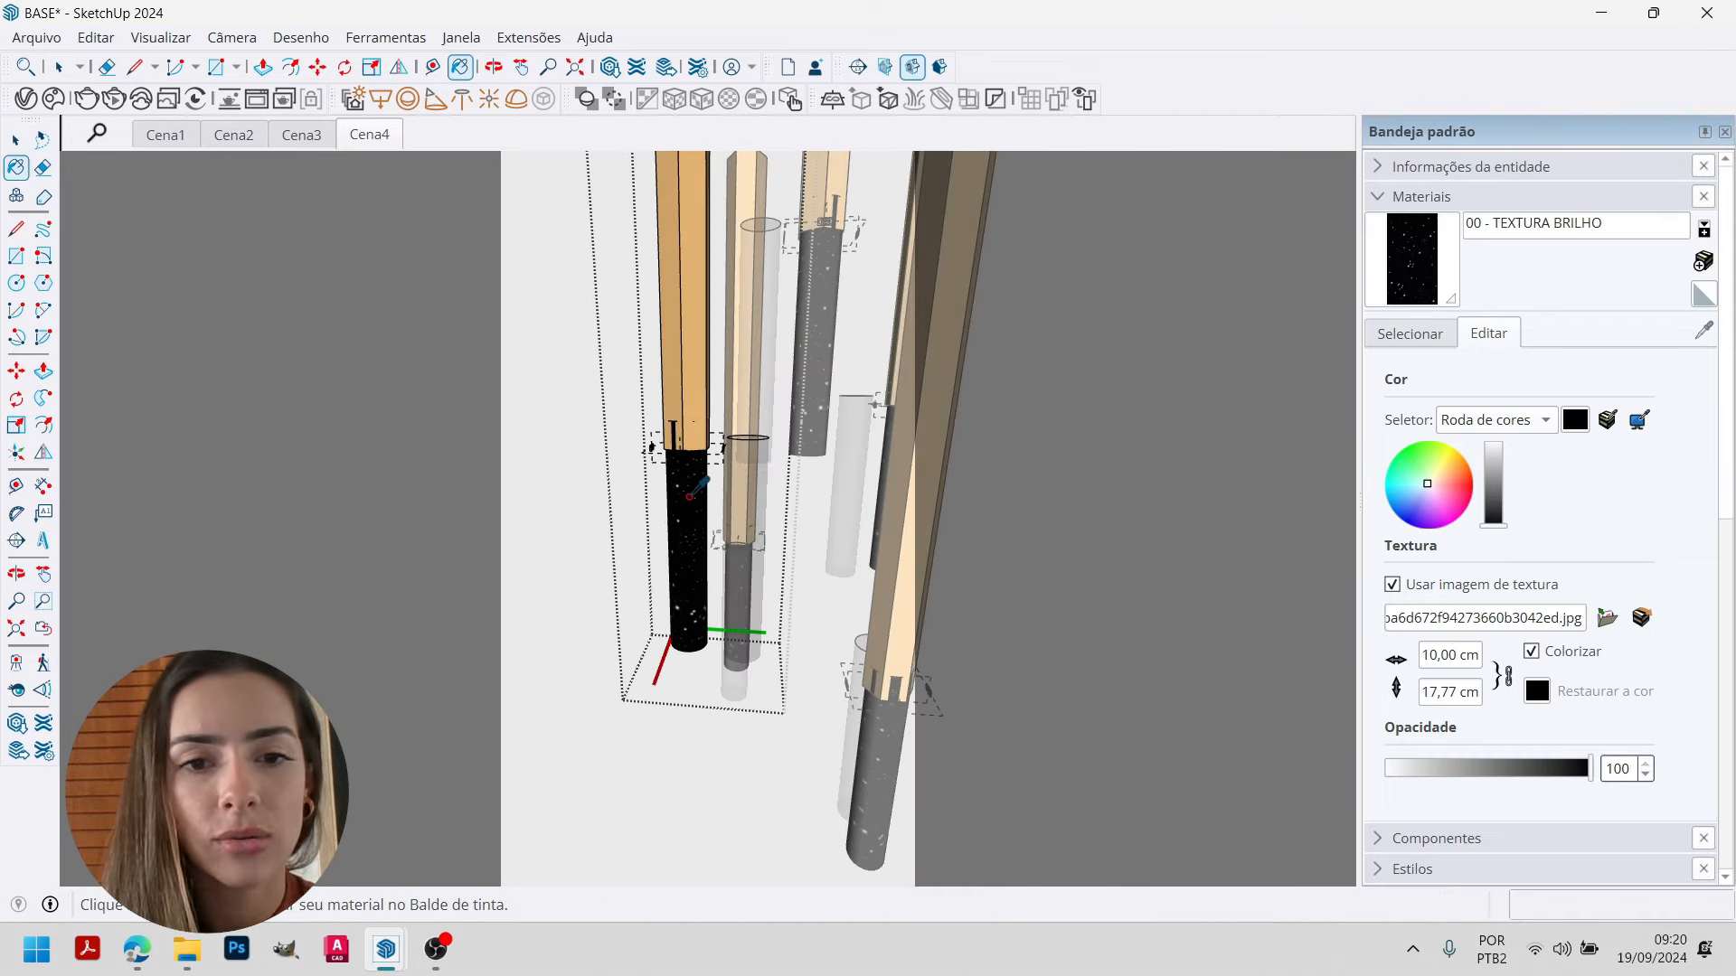
key("space")
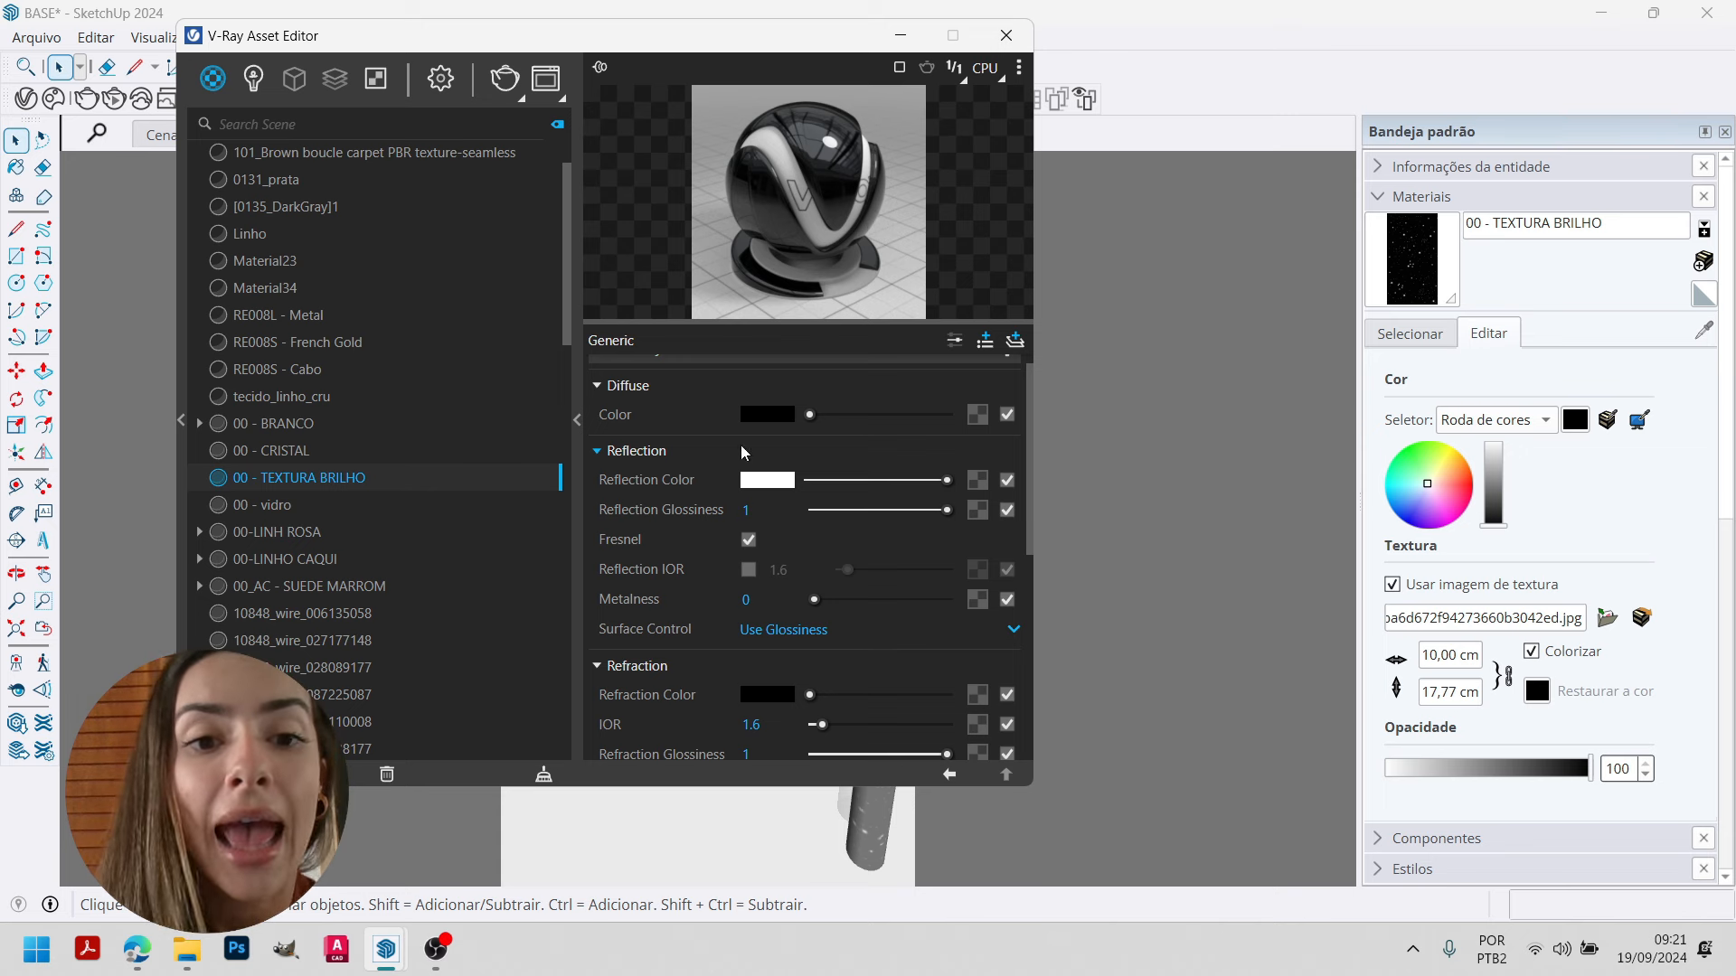
Open the texture image of 00 - TEXTURA BRILHO in the external image viewer, examine its bright dots, and close it.
left_click(979, 415)
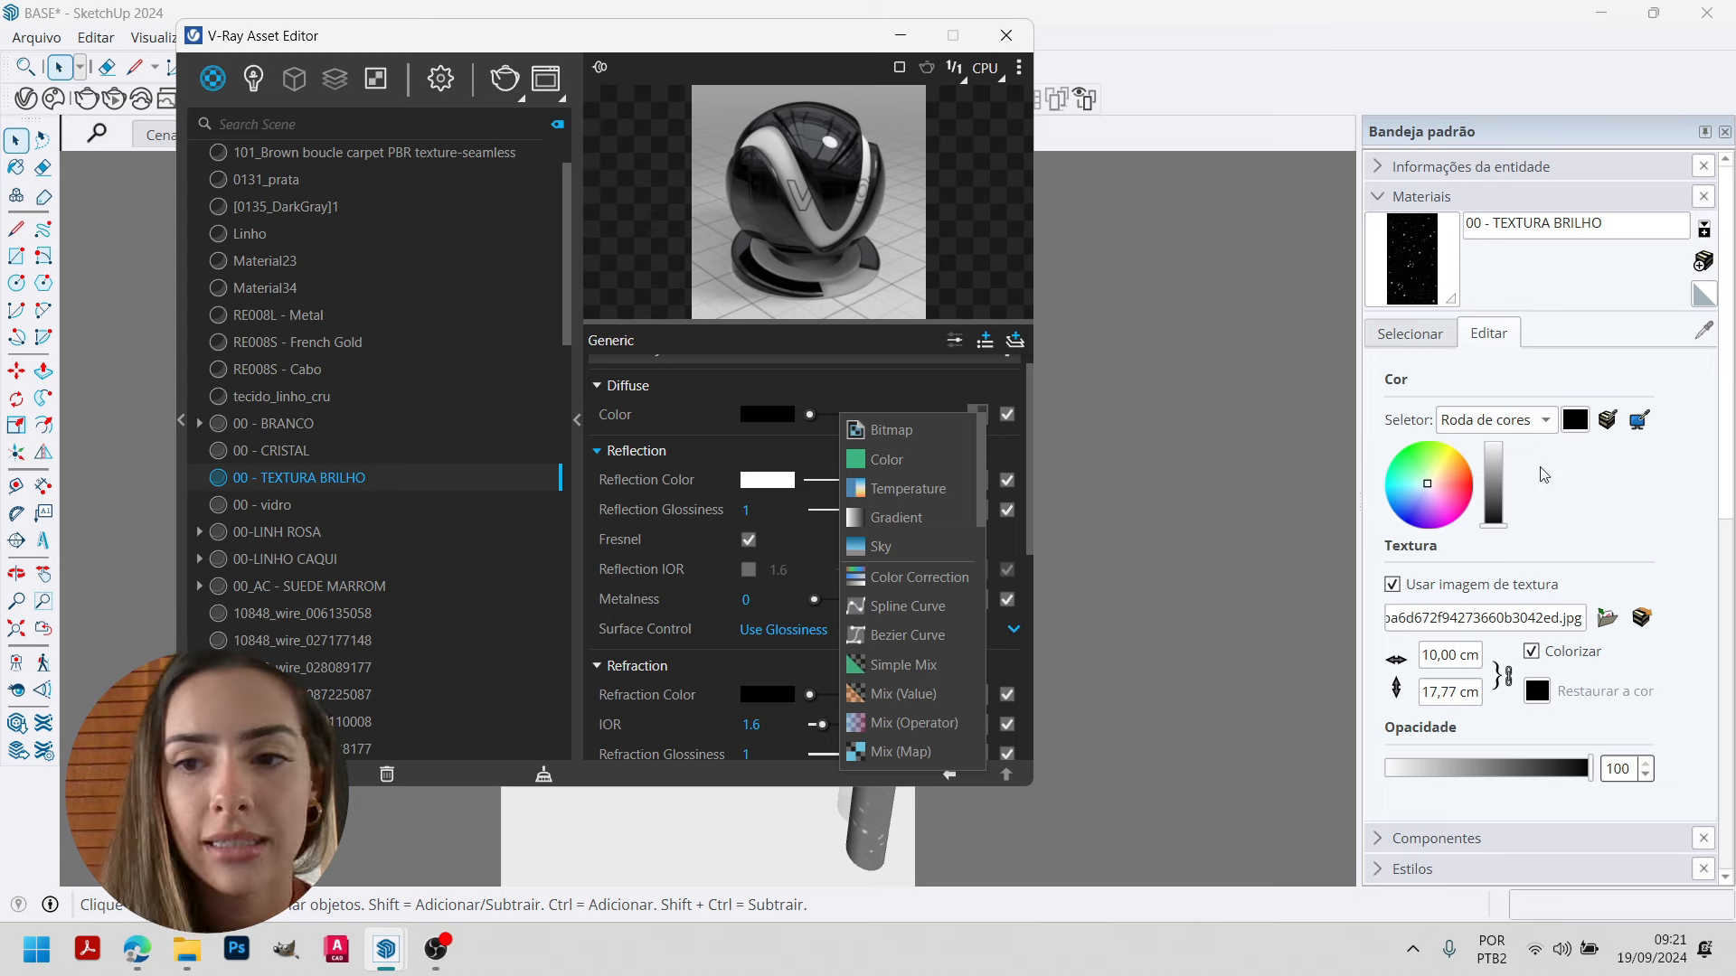
left_click(1640, 619)
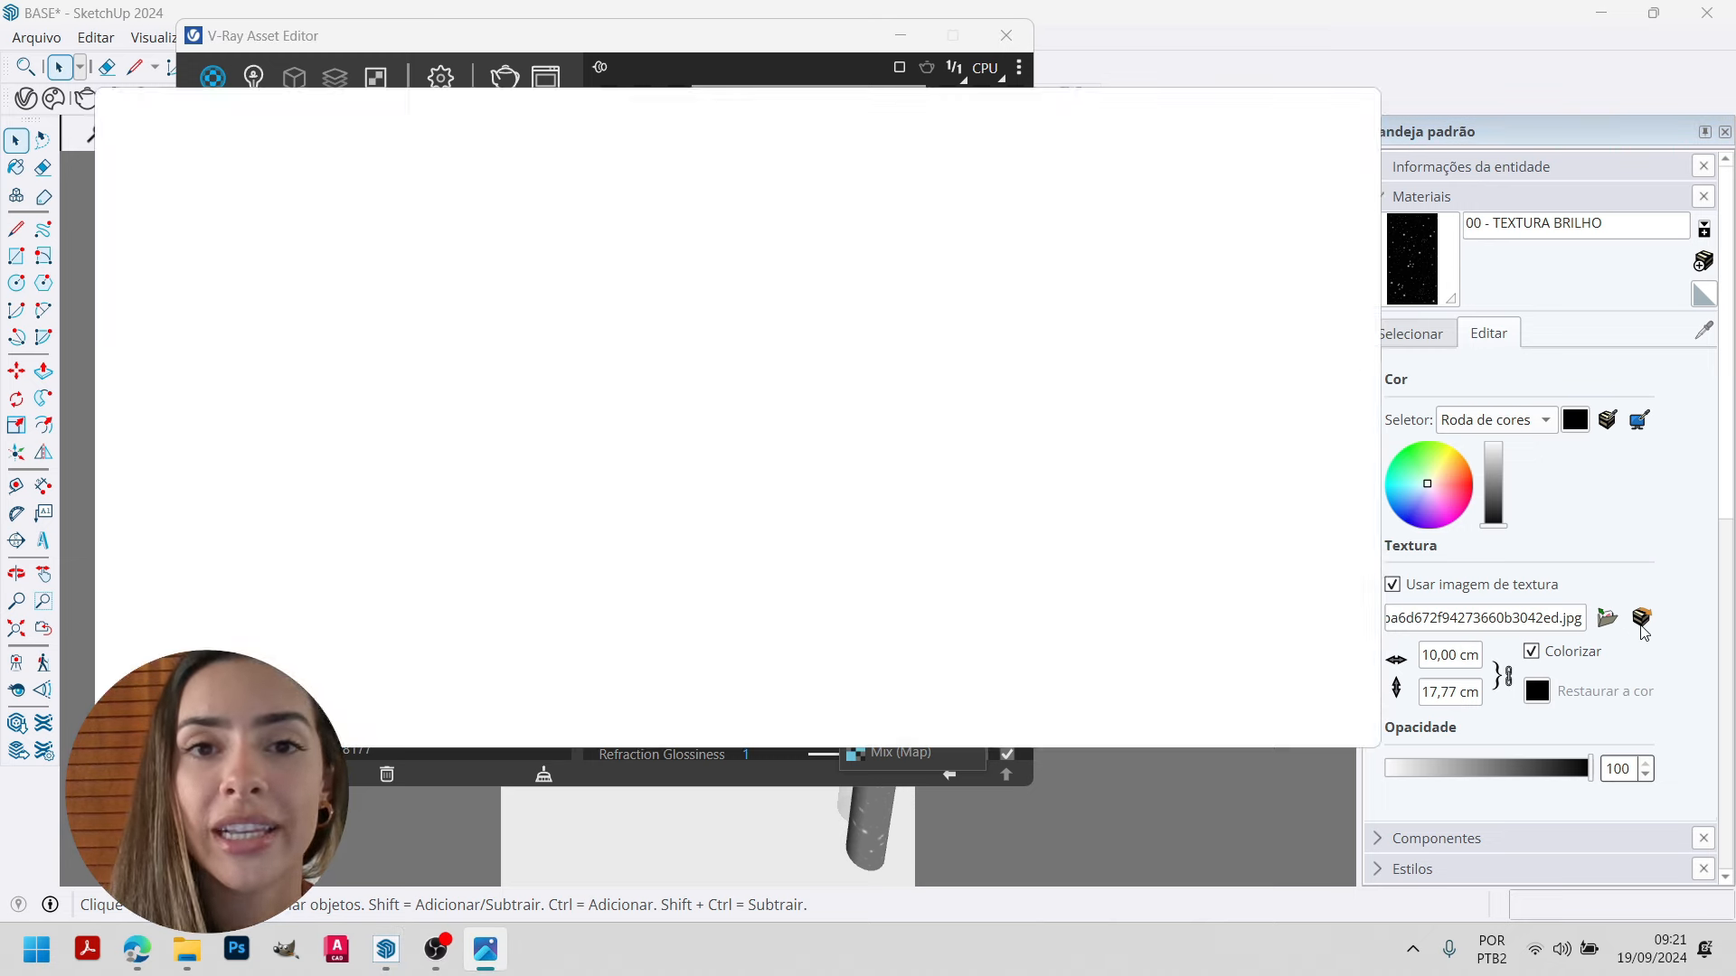
scroll(697, 310, "up", 2)
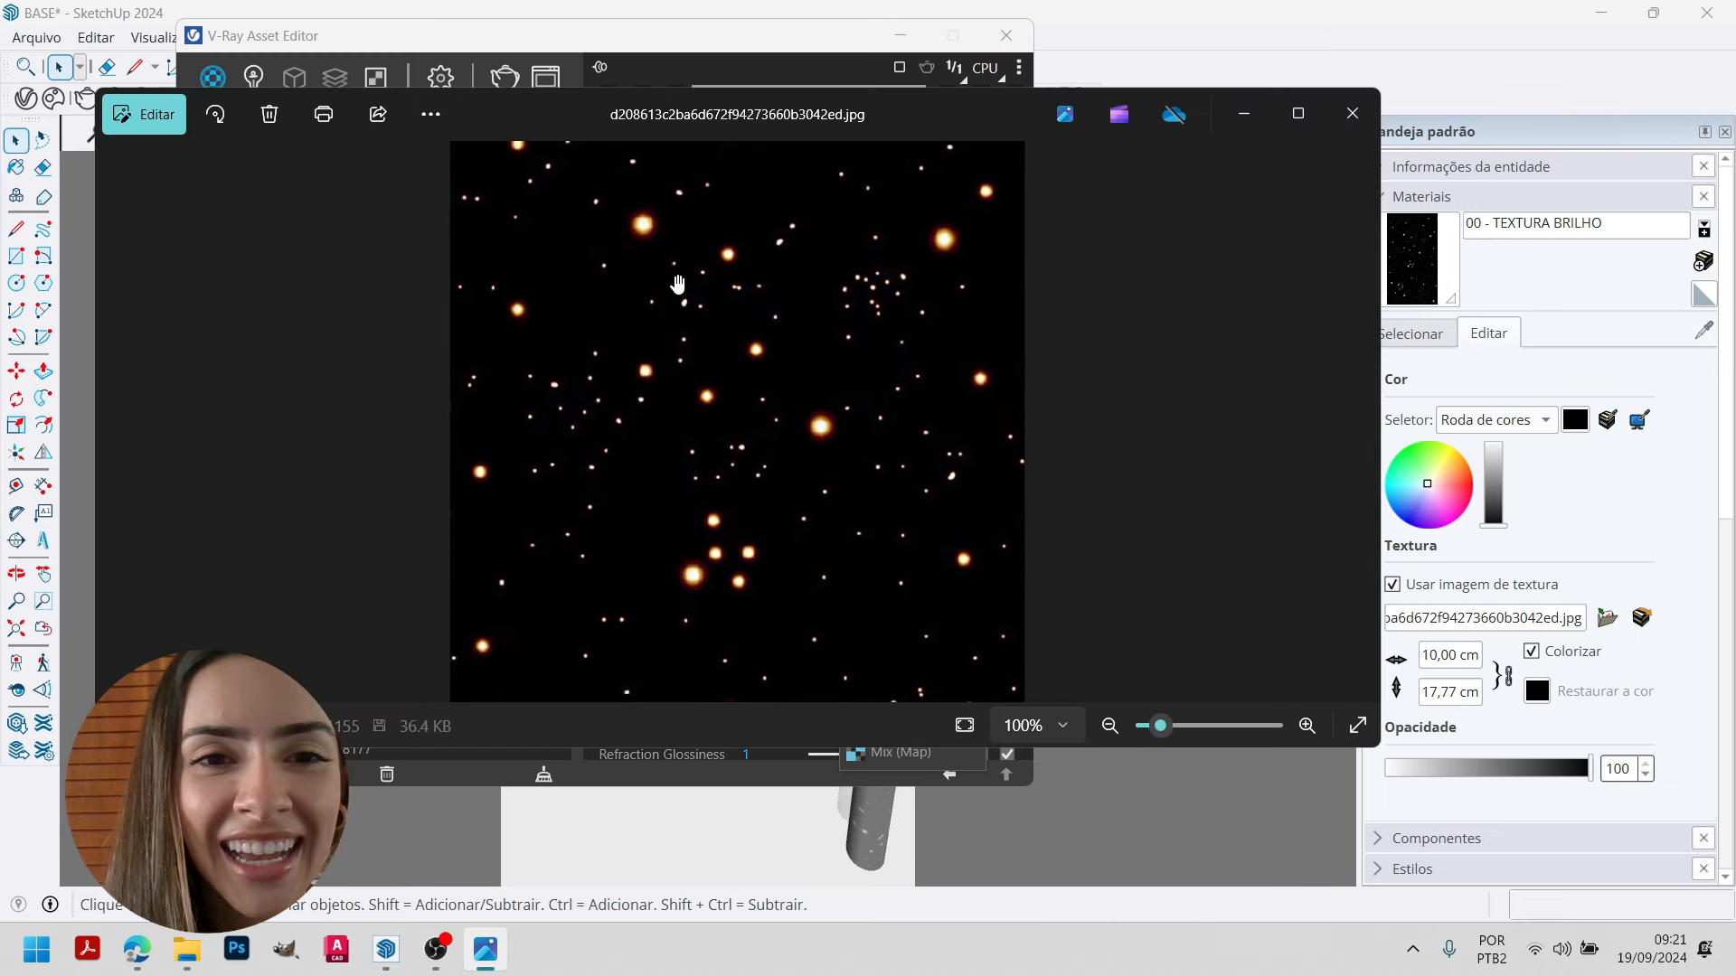
scroll(774, 387, "down", 2)
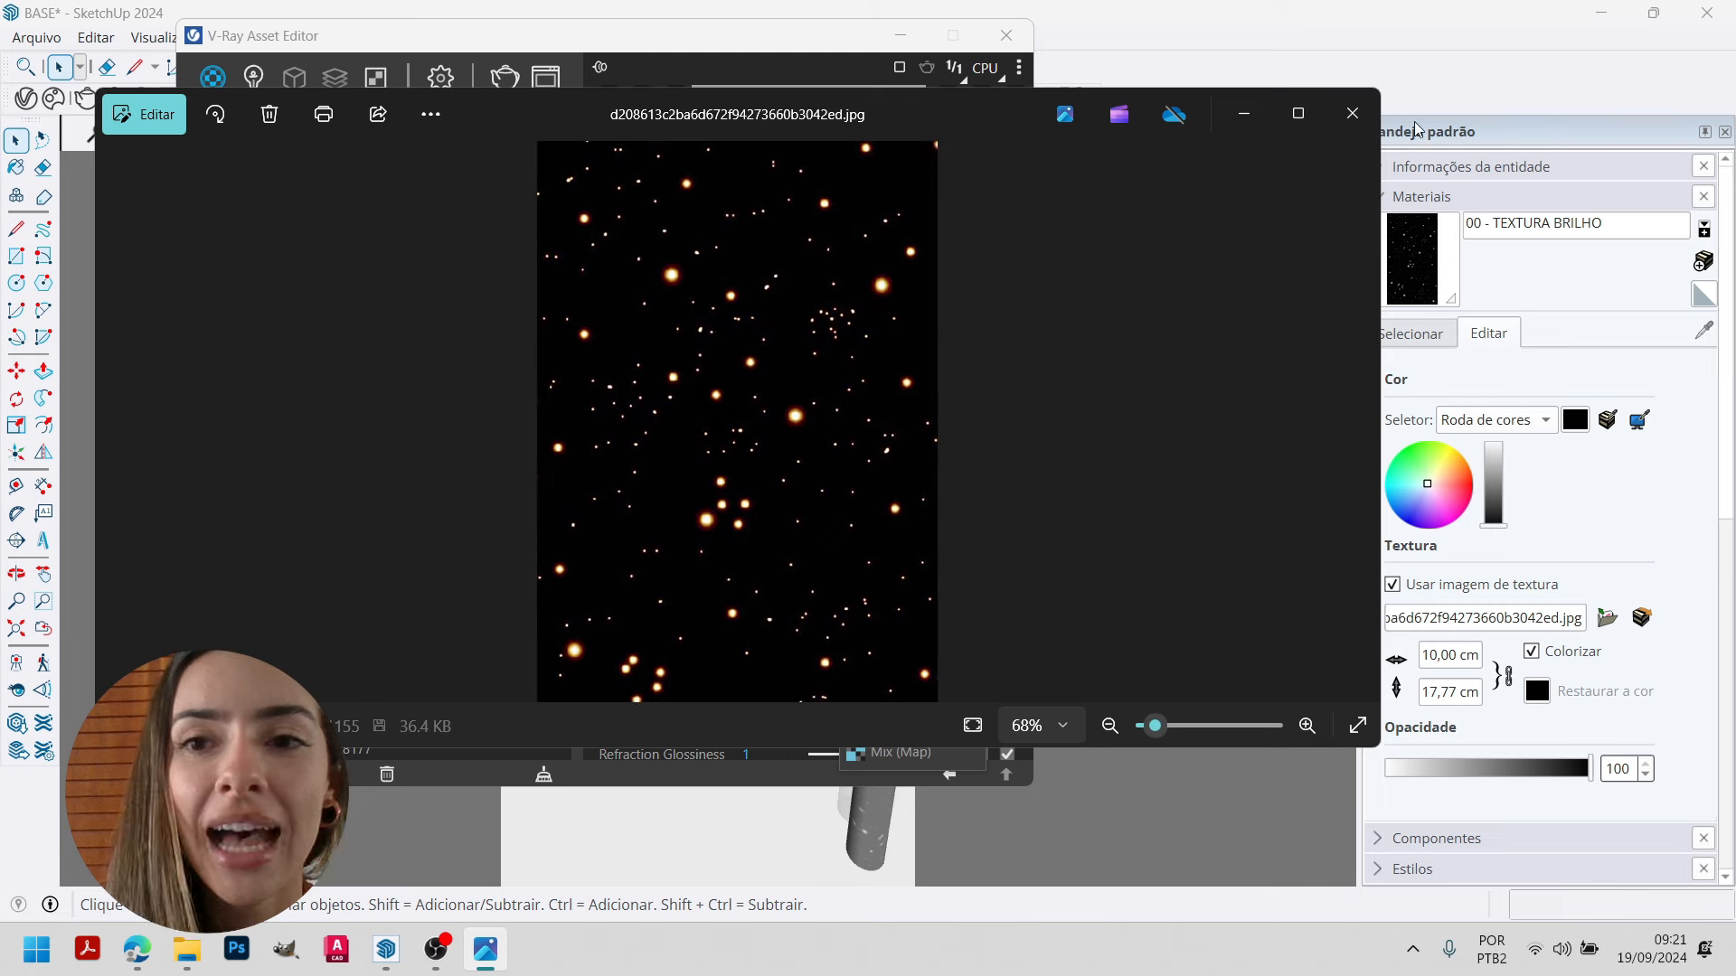
left_click(1353, 114)
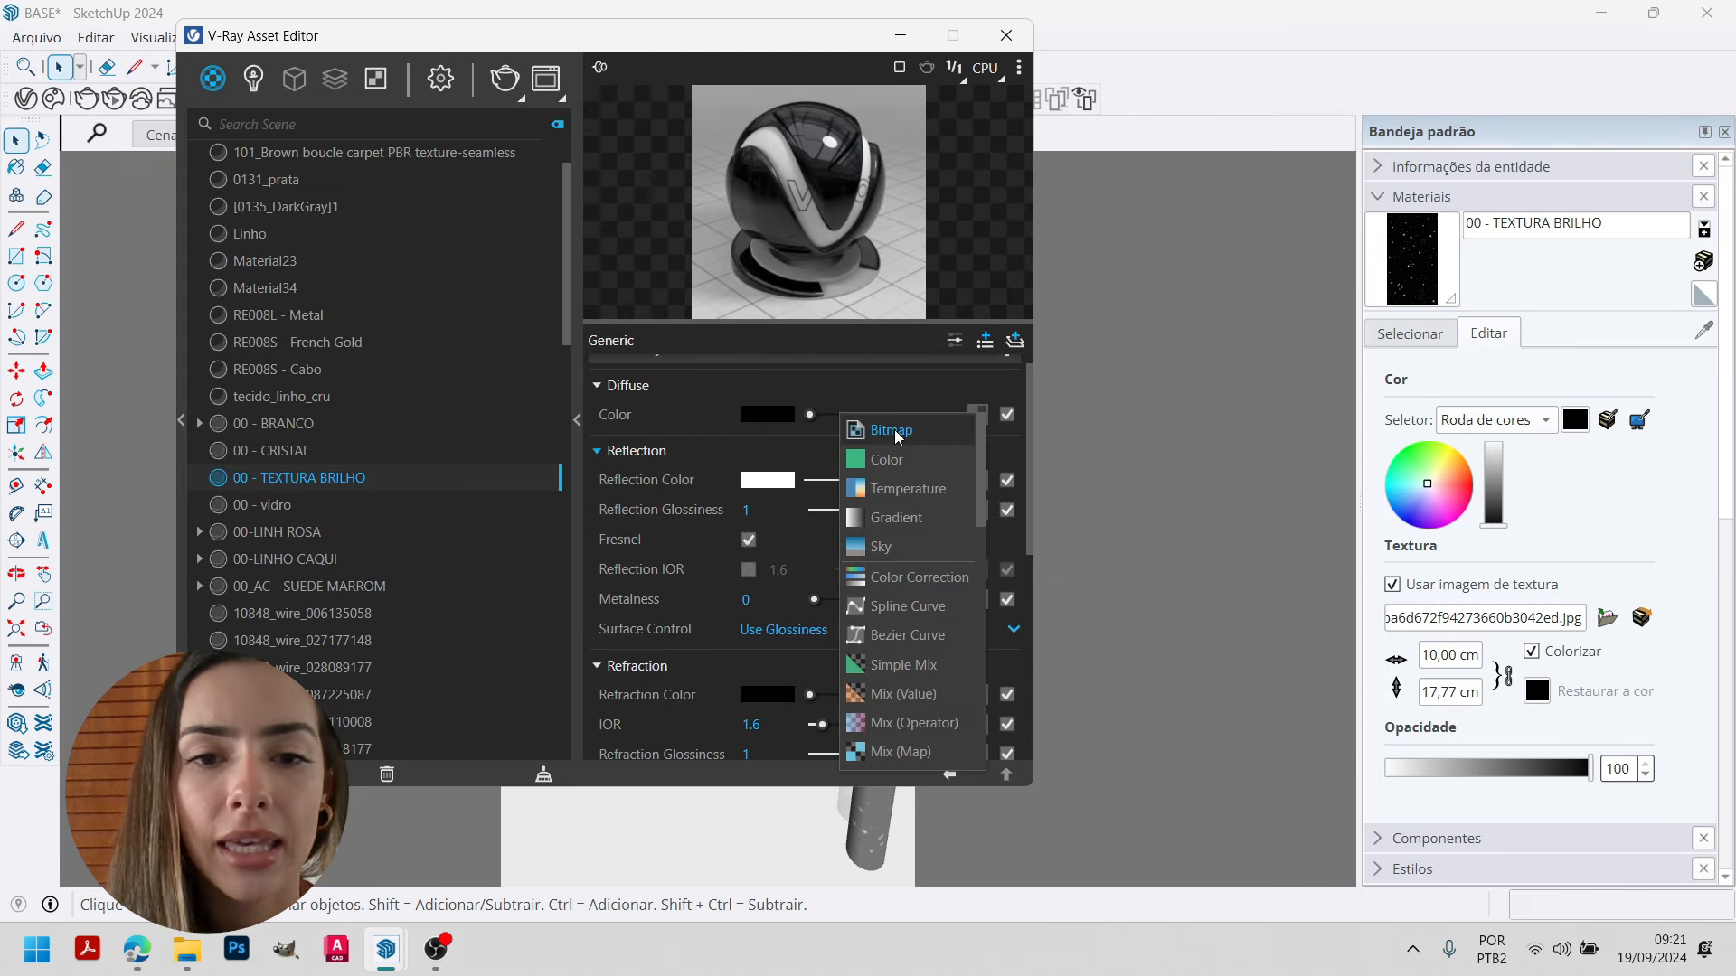
Load the star-speckled image d208613c2ba6d672f94273660b3042ed.jpg as a bitmap on the diffuse colour of 00 - TEXTURA BRILHO.
left_click(630, 391)
left_click(625, 388)
scroll(750, 445, "up", 1)
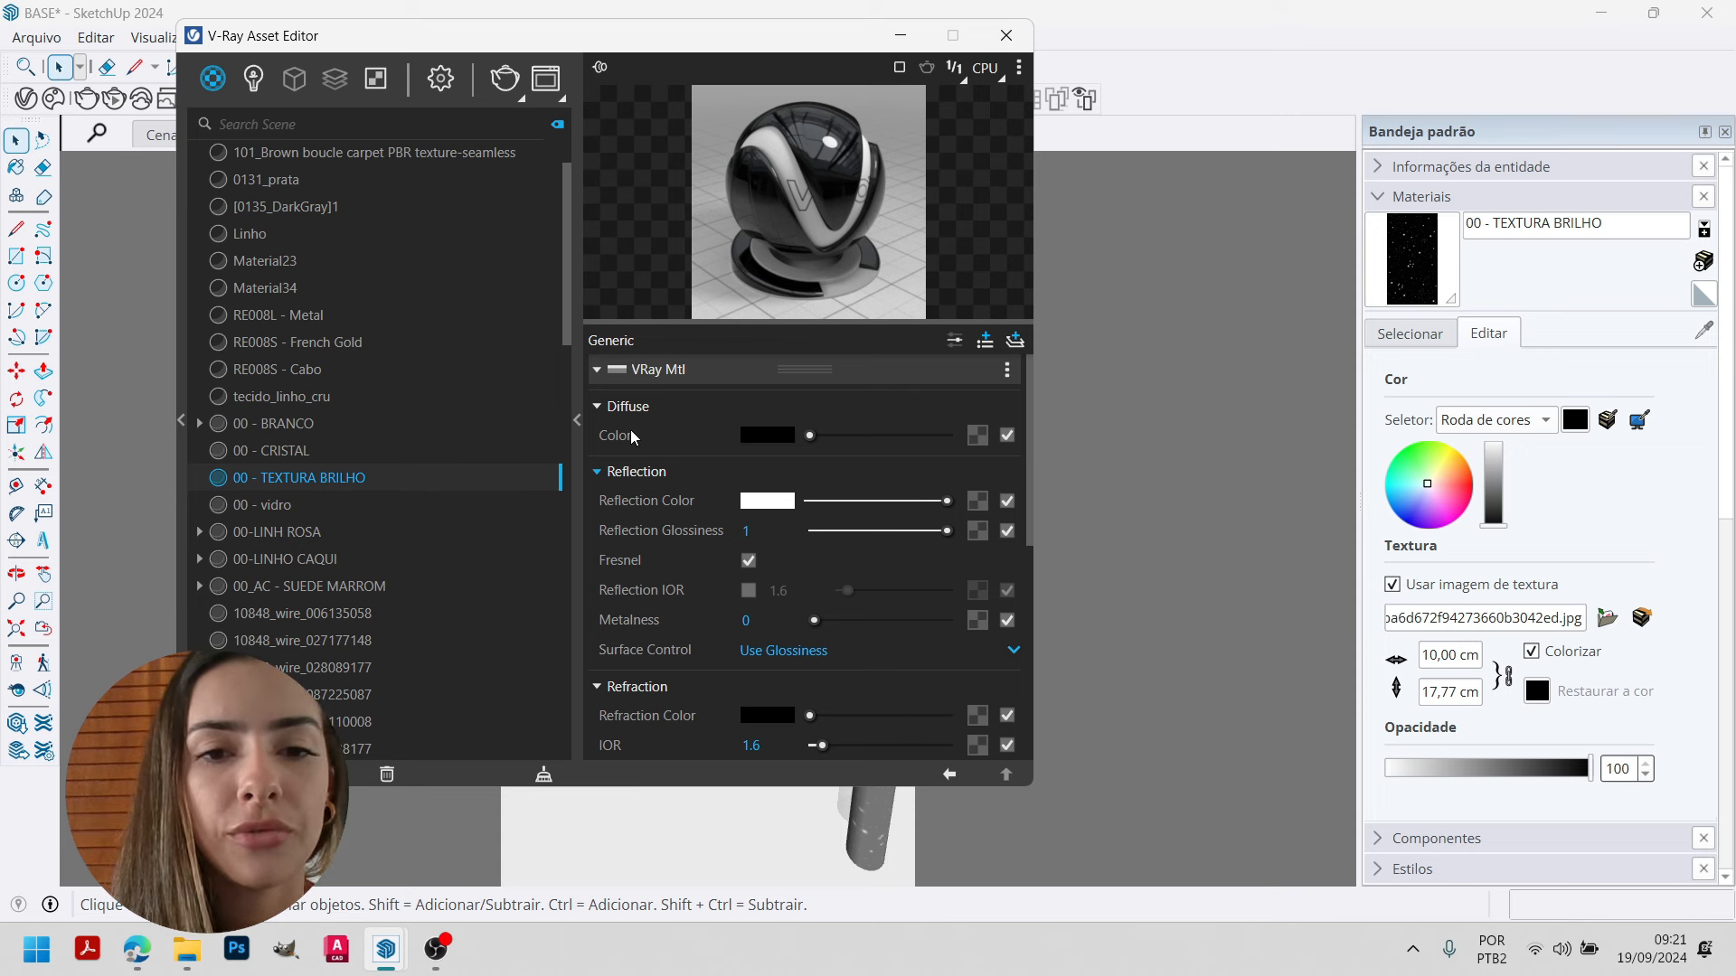
left_click(980, 443)
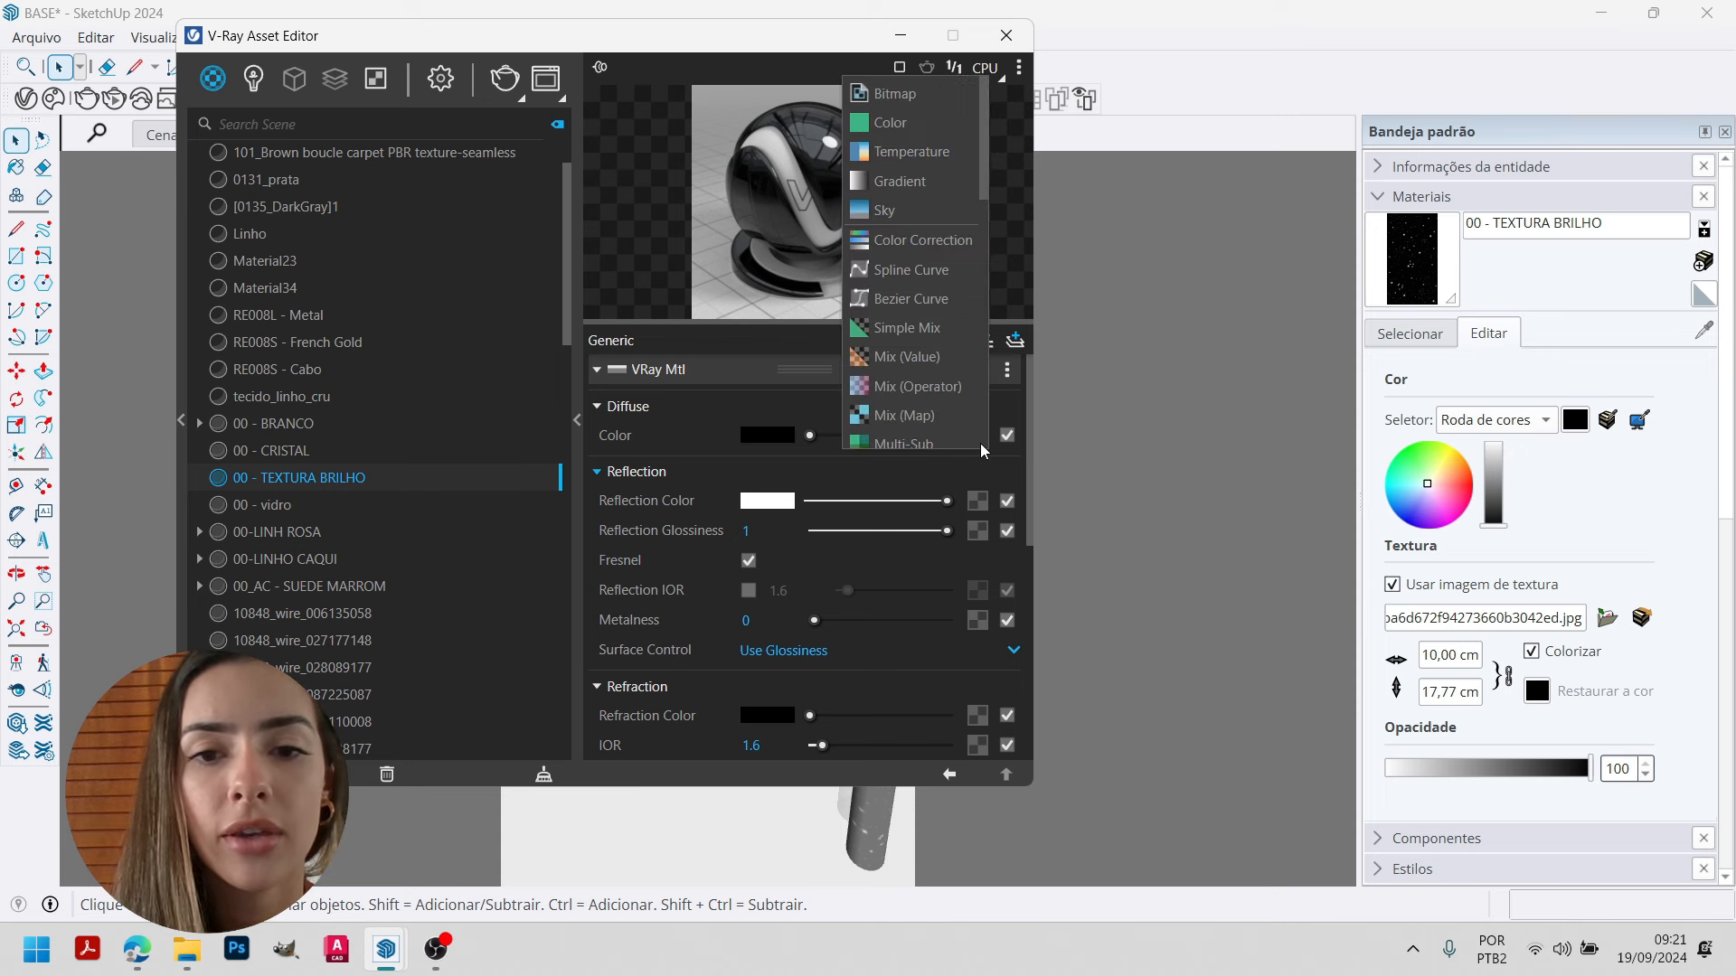
left_click(871, 95)
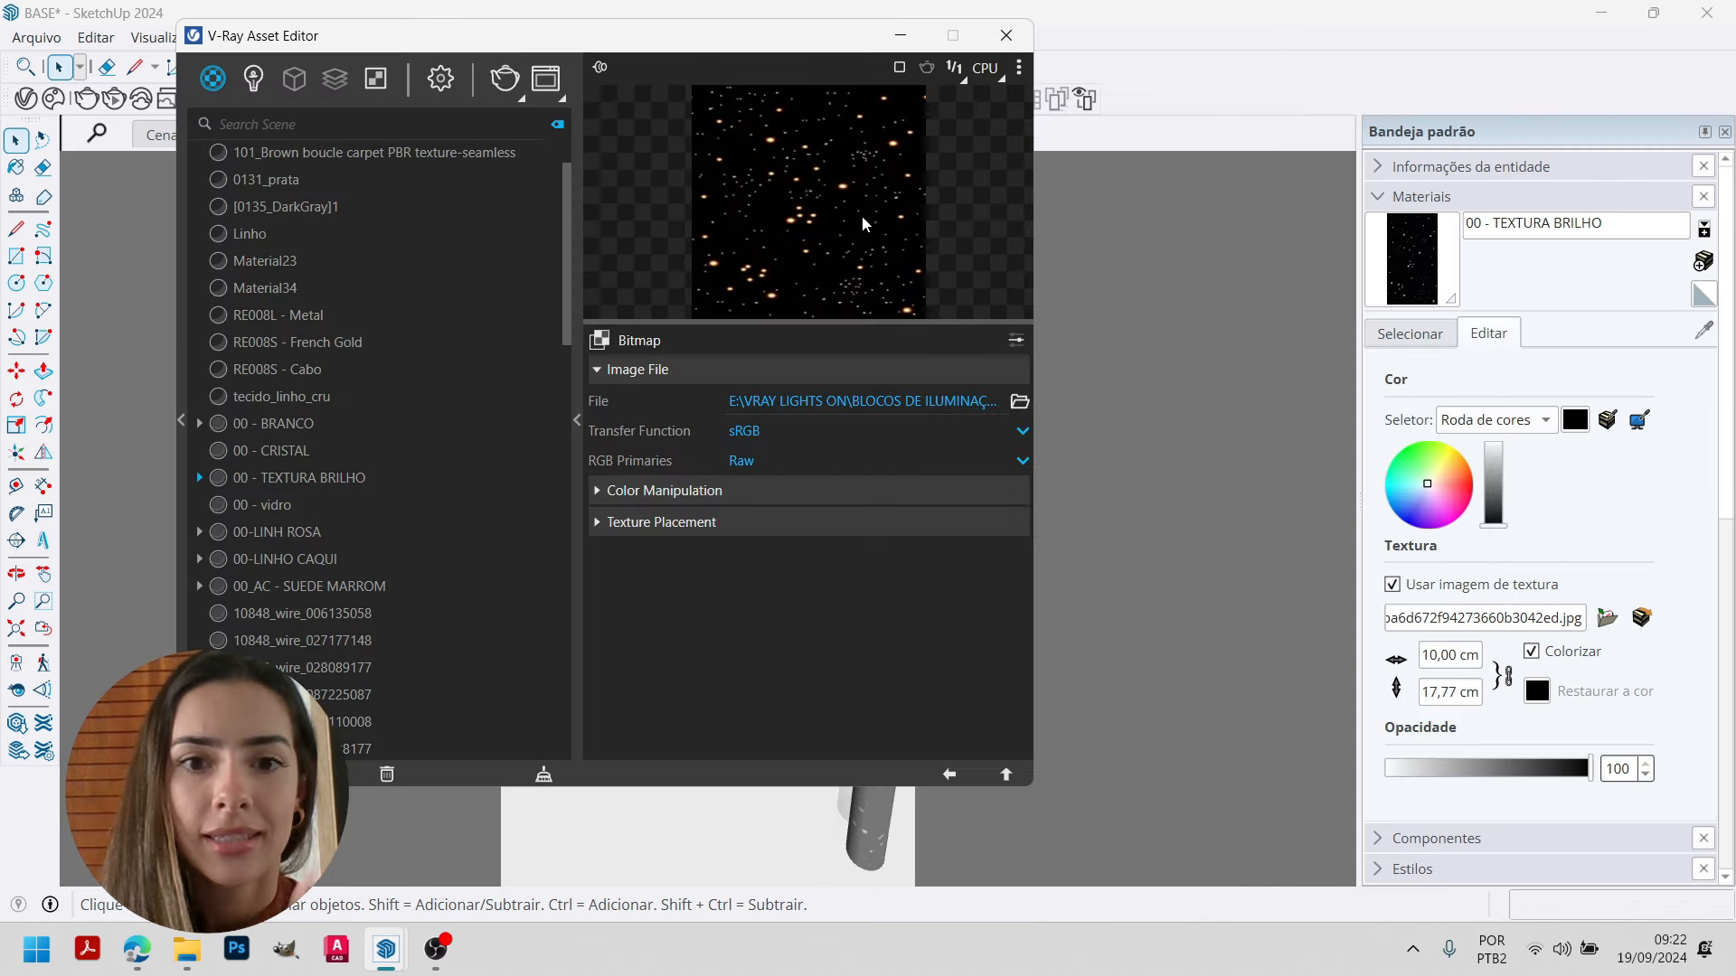
left_click(950, 776)
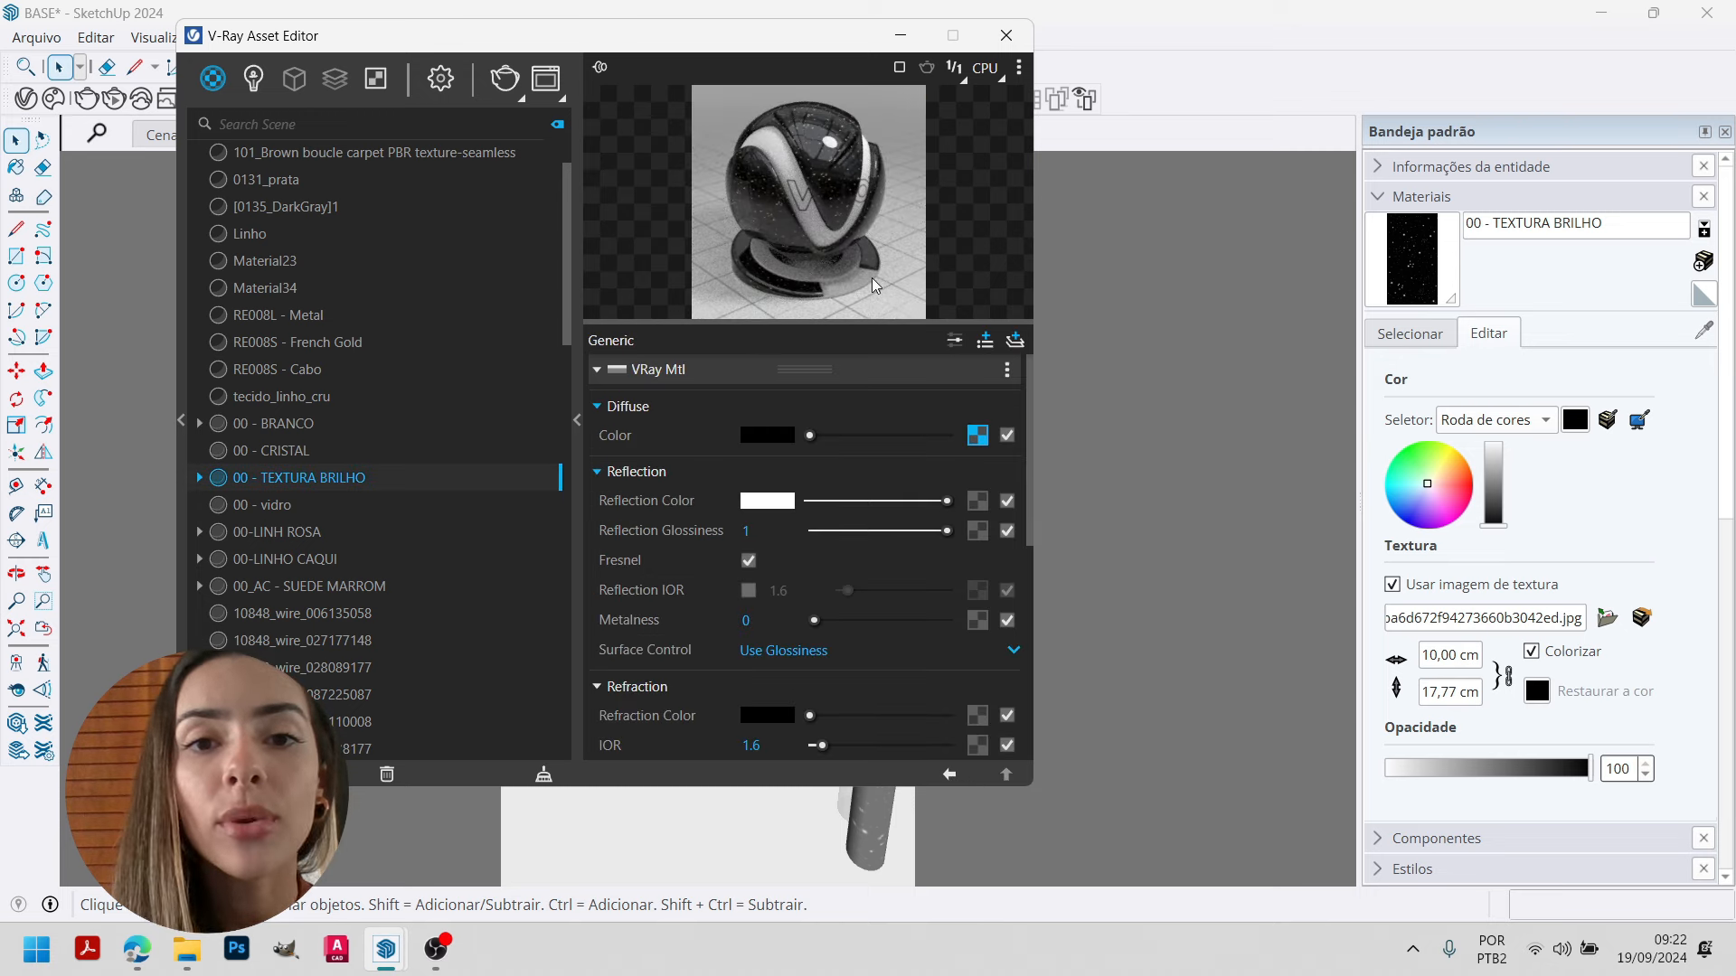
Inspect the 00 - TEXTURA BRILHO material in an enlarged preview and expand its VRay Mtl parameters.
left_click_drag(864, 321, 863, 506)
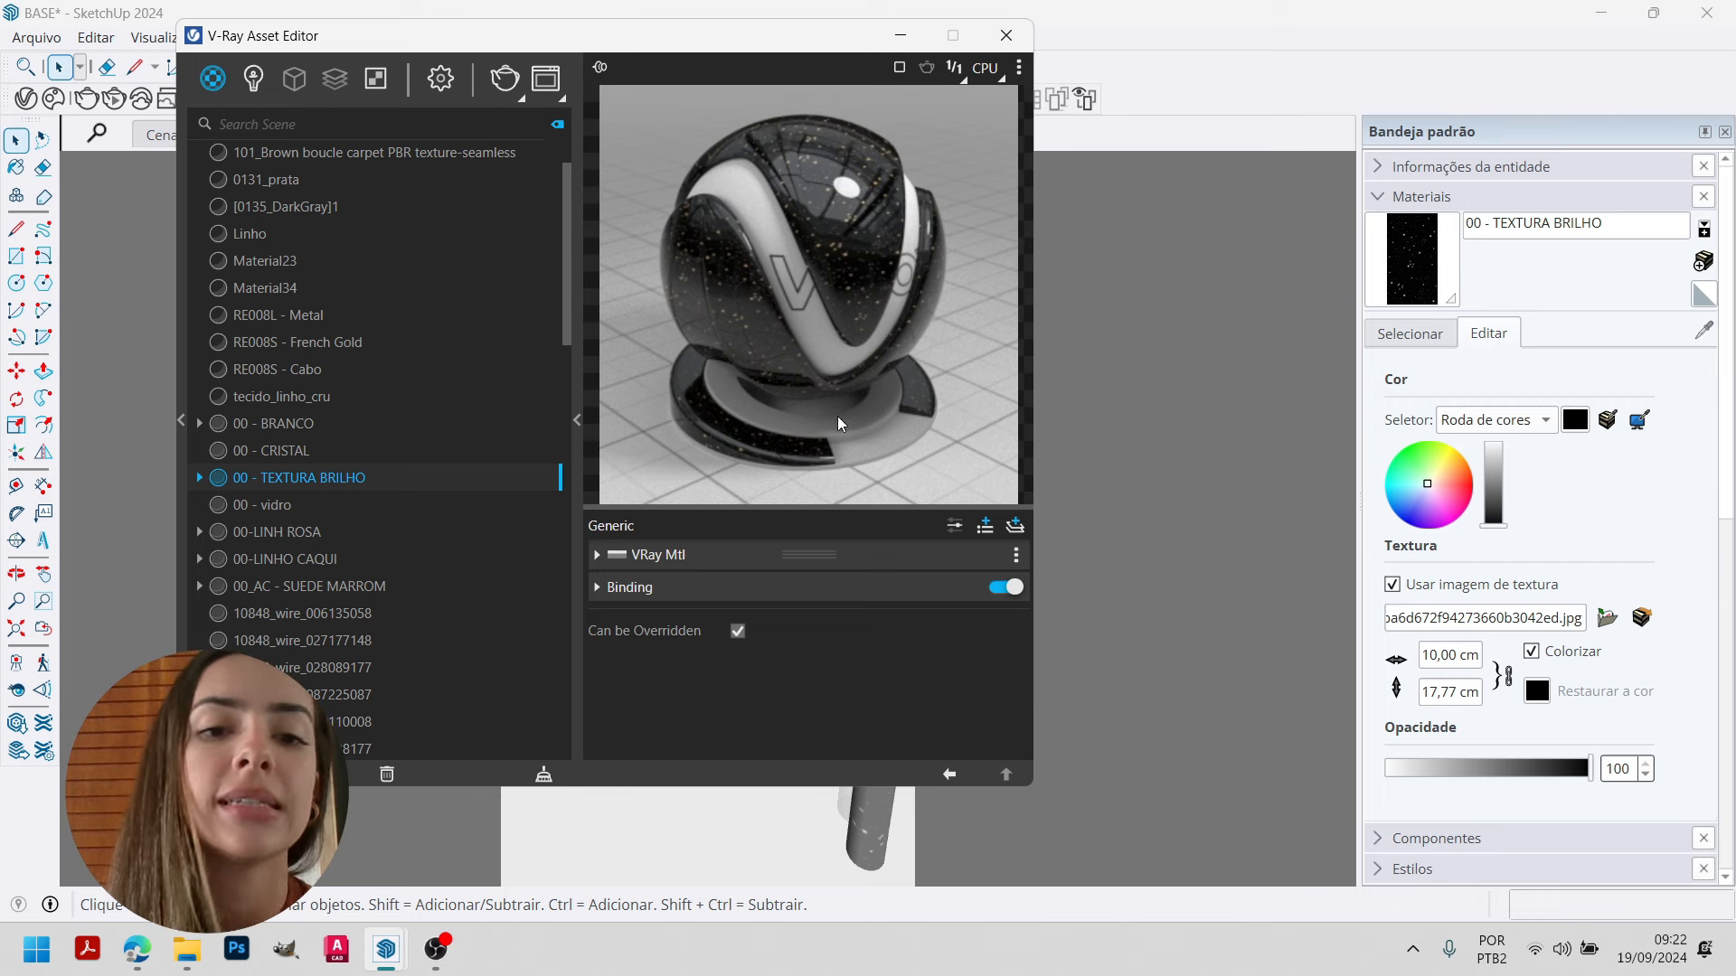
left_click_drag(704, 508, 719, 359)
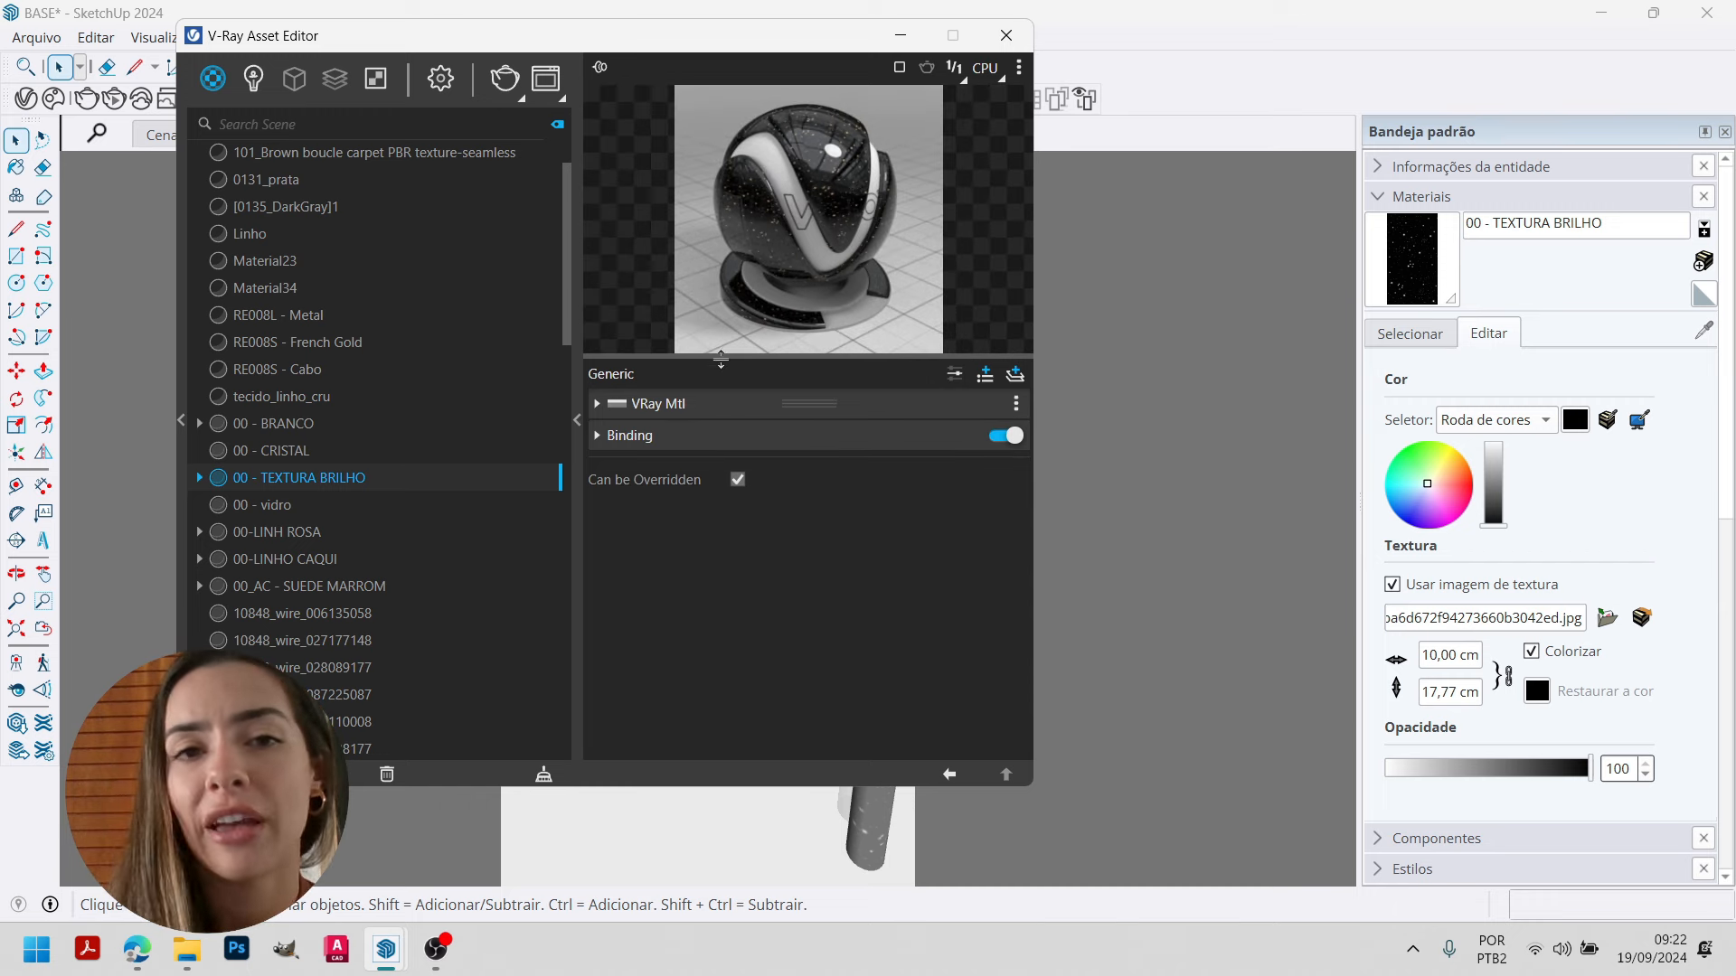
left_click(671, 404)
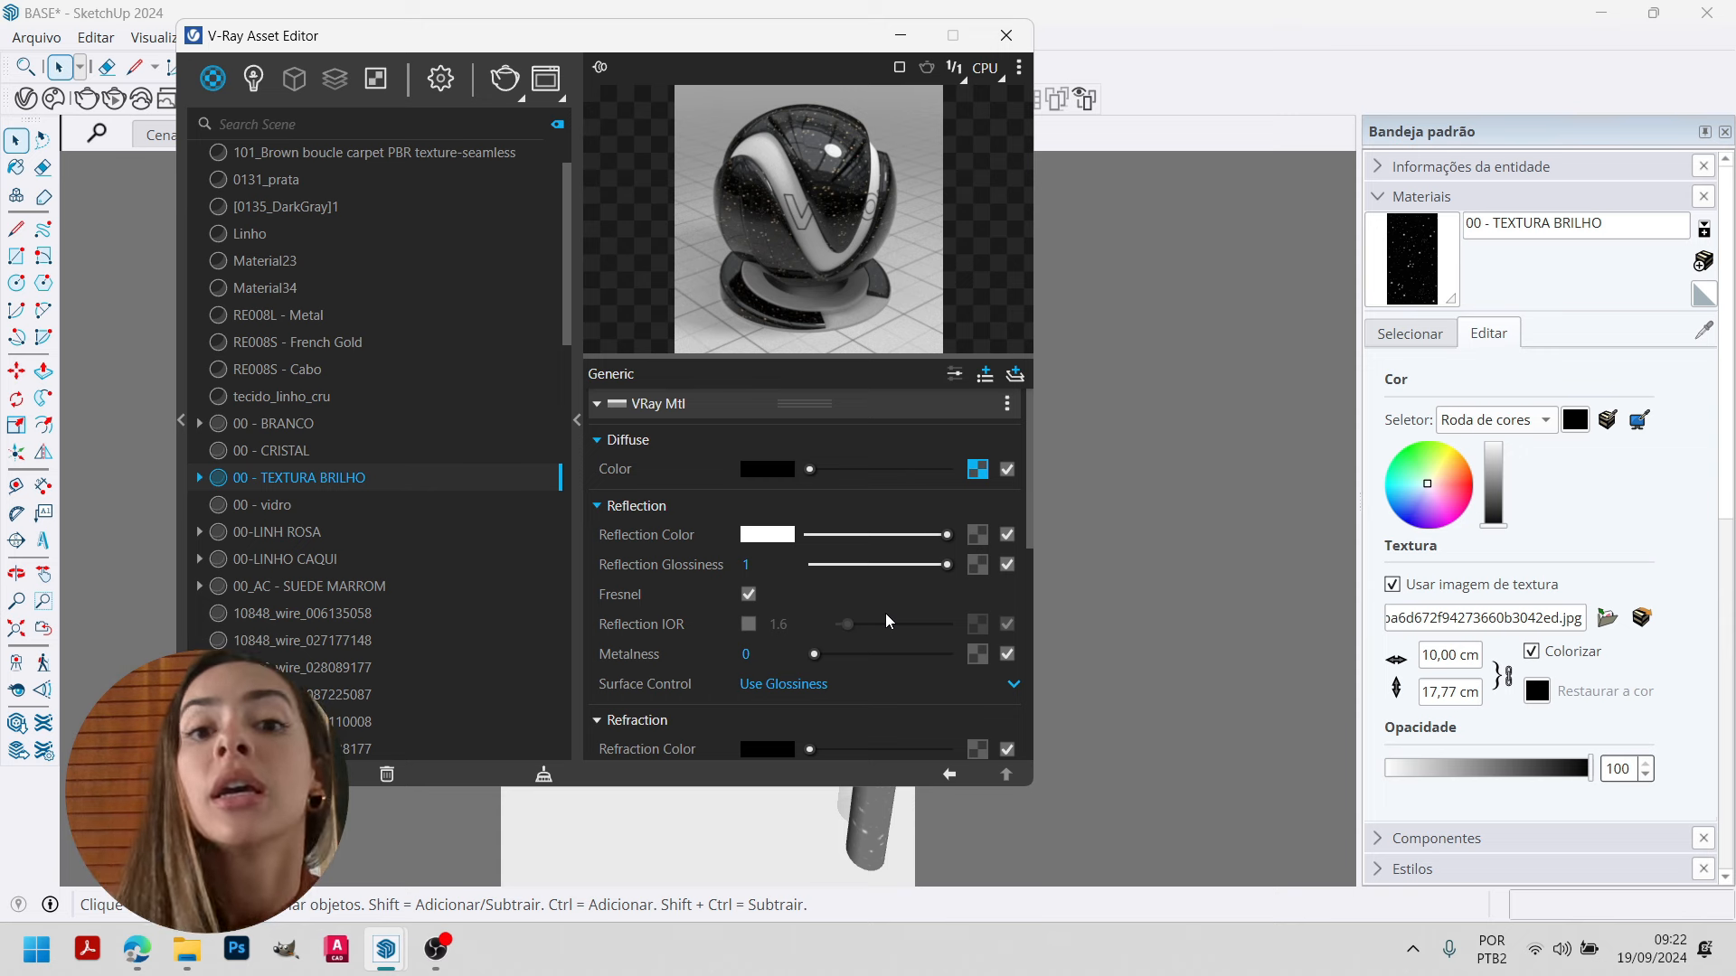
scroll(458, 612, "down", 1)
scroll(779, 538, "down", 6)
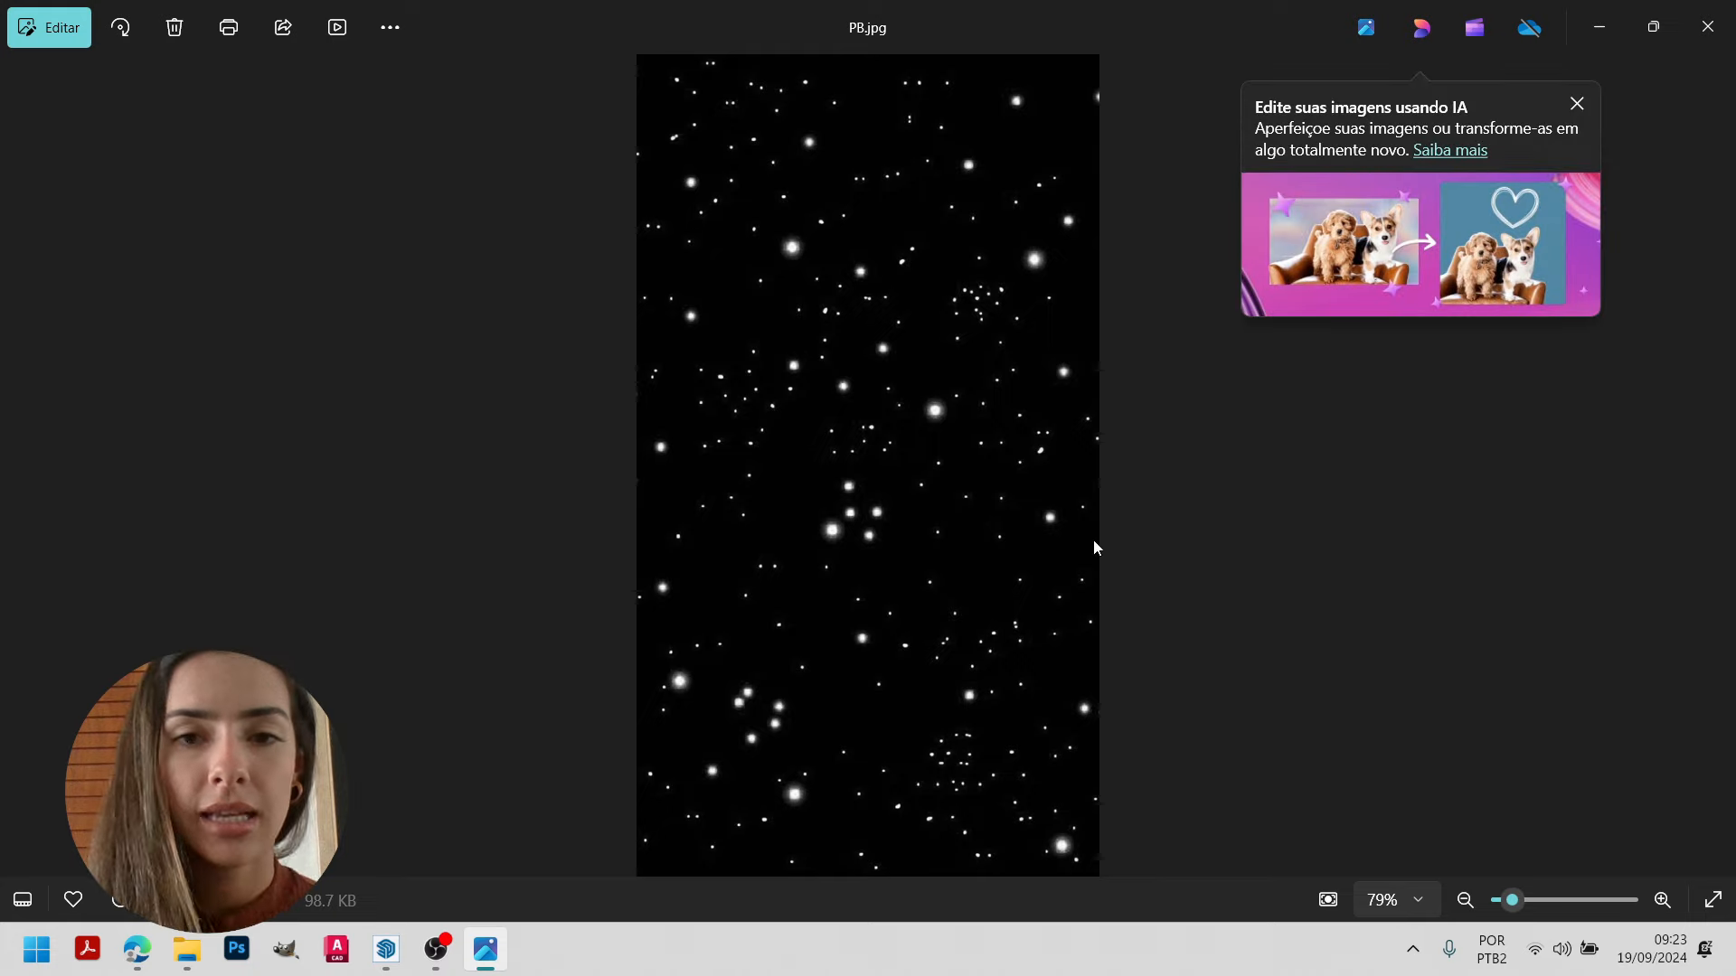
Examine the dots of the black-and-white image PB.jpg up close in the image viewer and close it.
left_click(1575, 102)
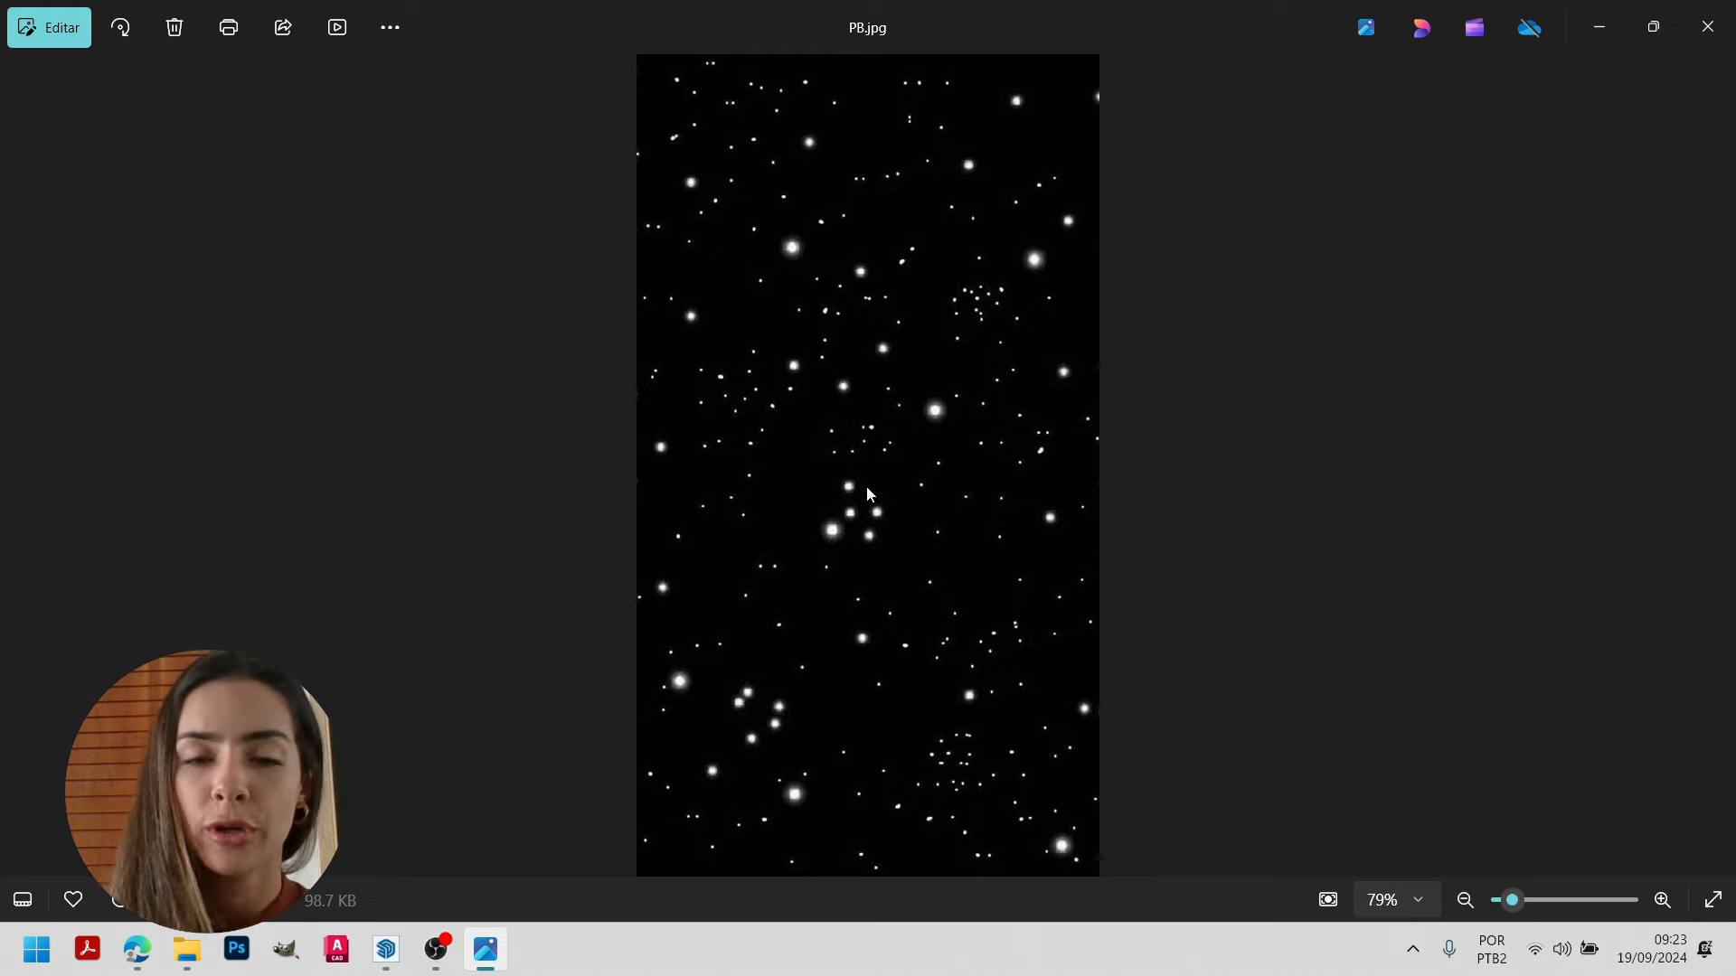
scroll(795, 253, "up", 6)
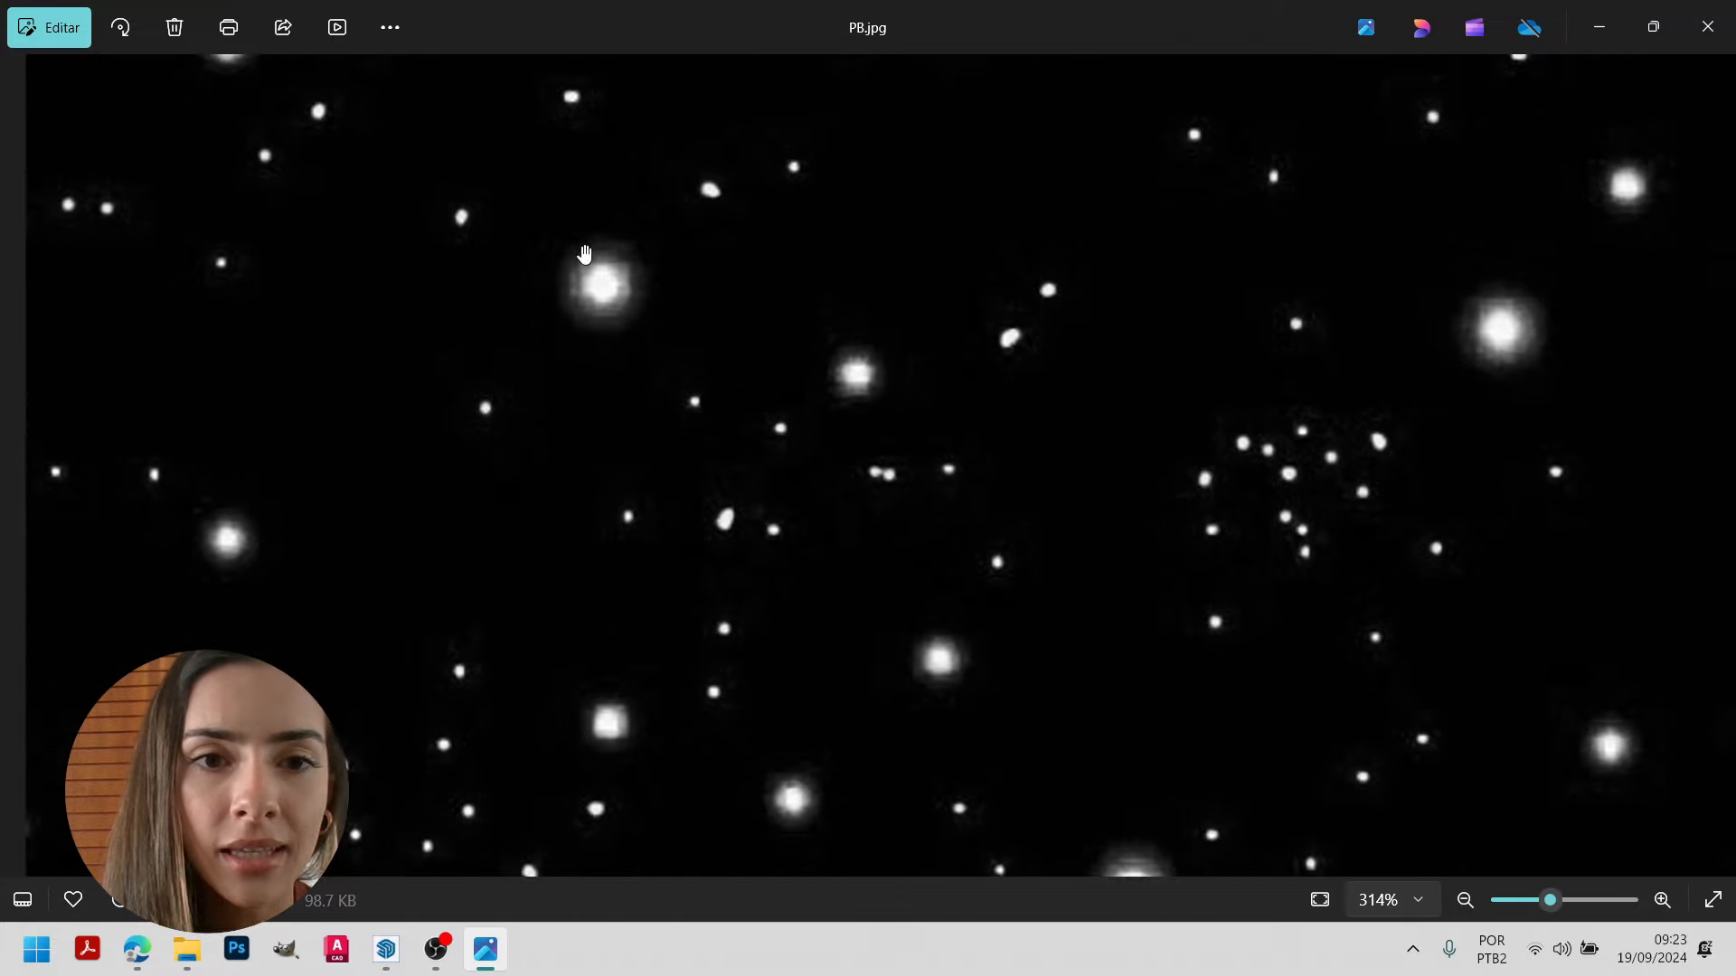
scroll(587, 341, "down", 6)
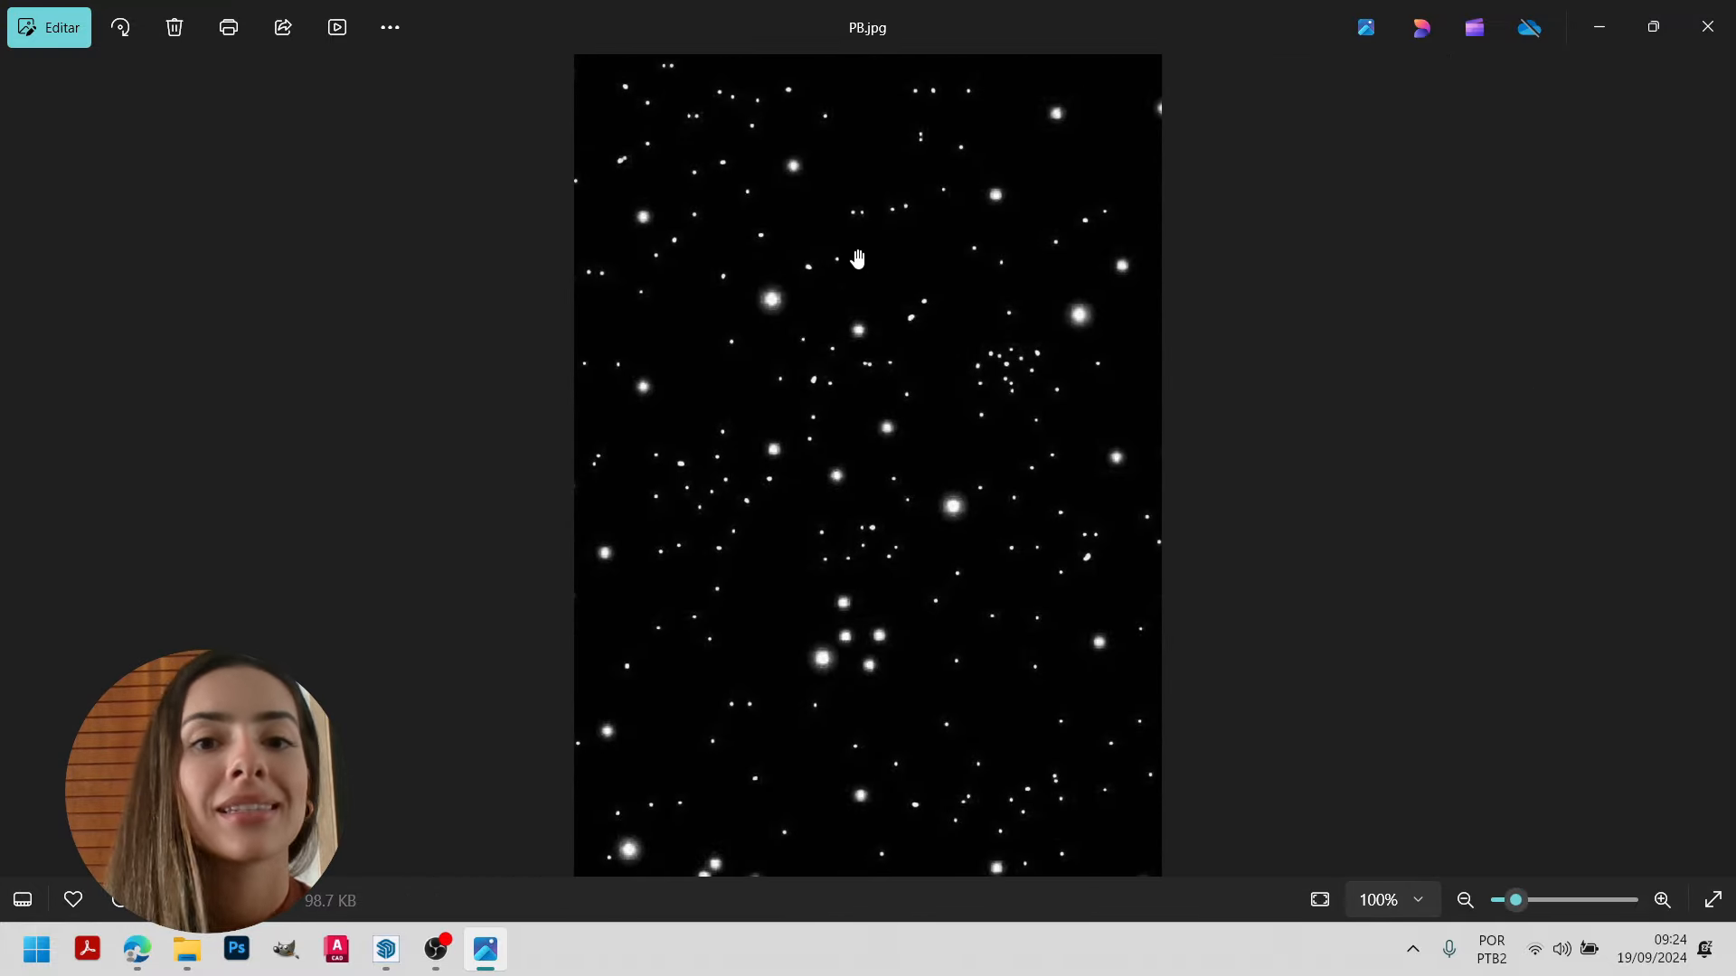
scroll(759, 312, "up", 2)
scroll(759, 312, "up", 4)
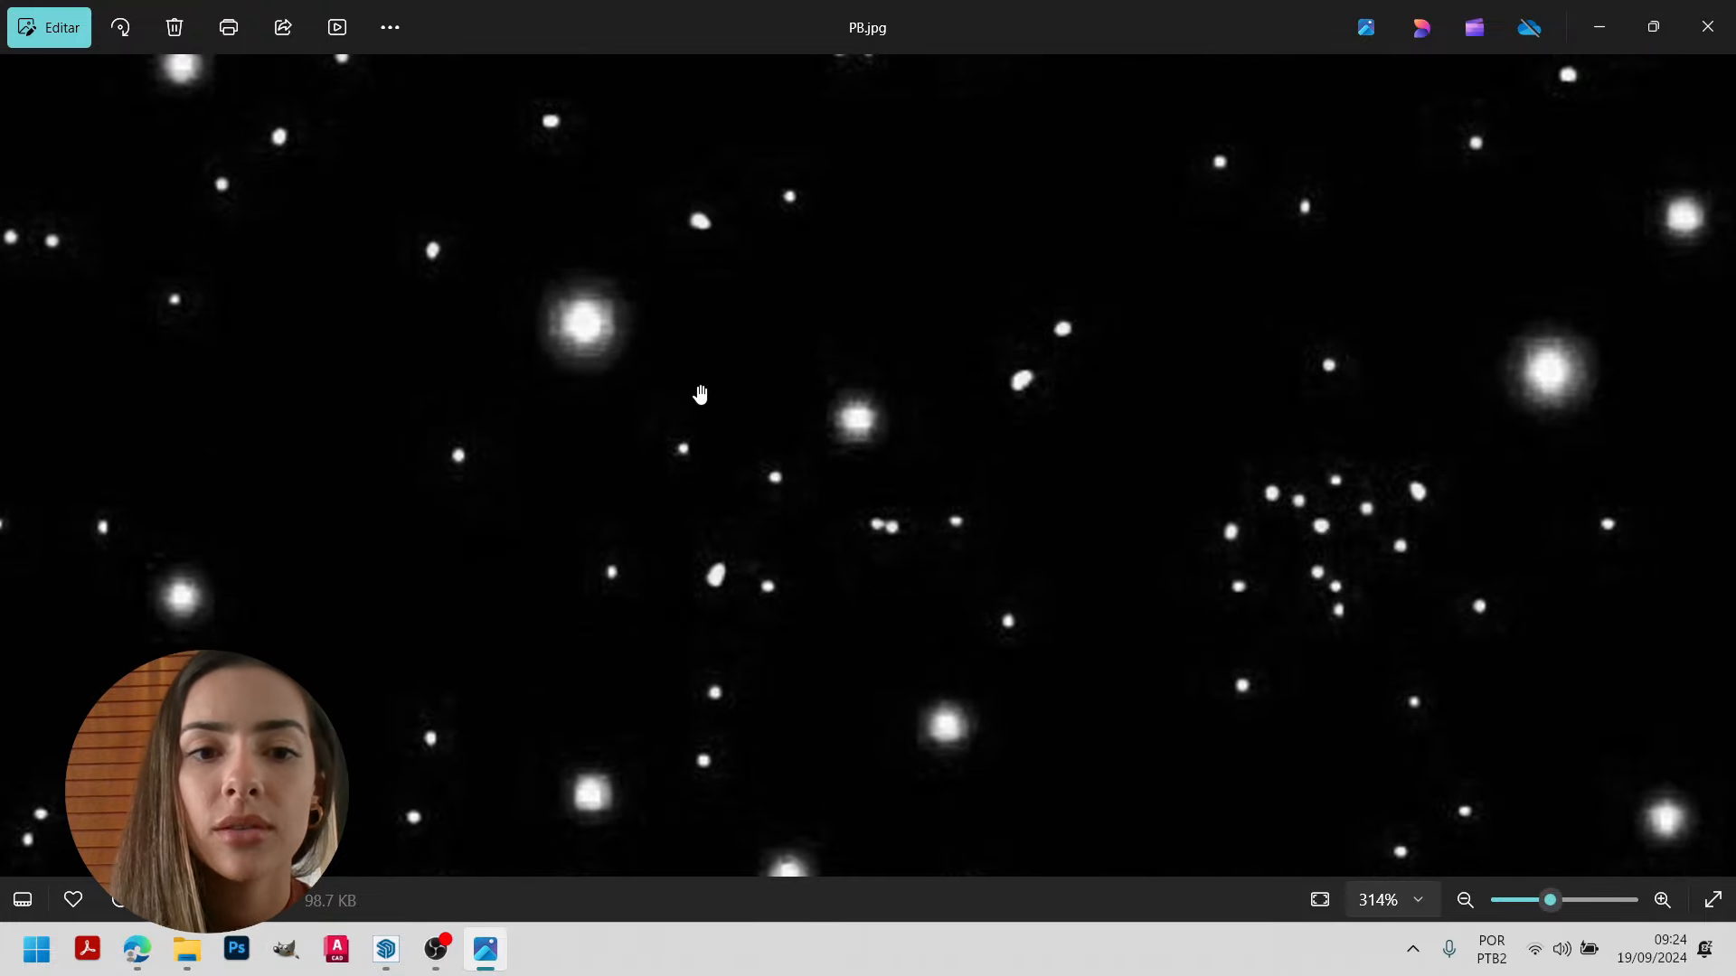
scroll(716, 432, "down", 6)
scroll(714, 427, "up", 2)
scroll(712, 425, "down", 3)
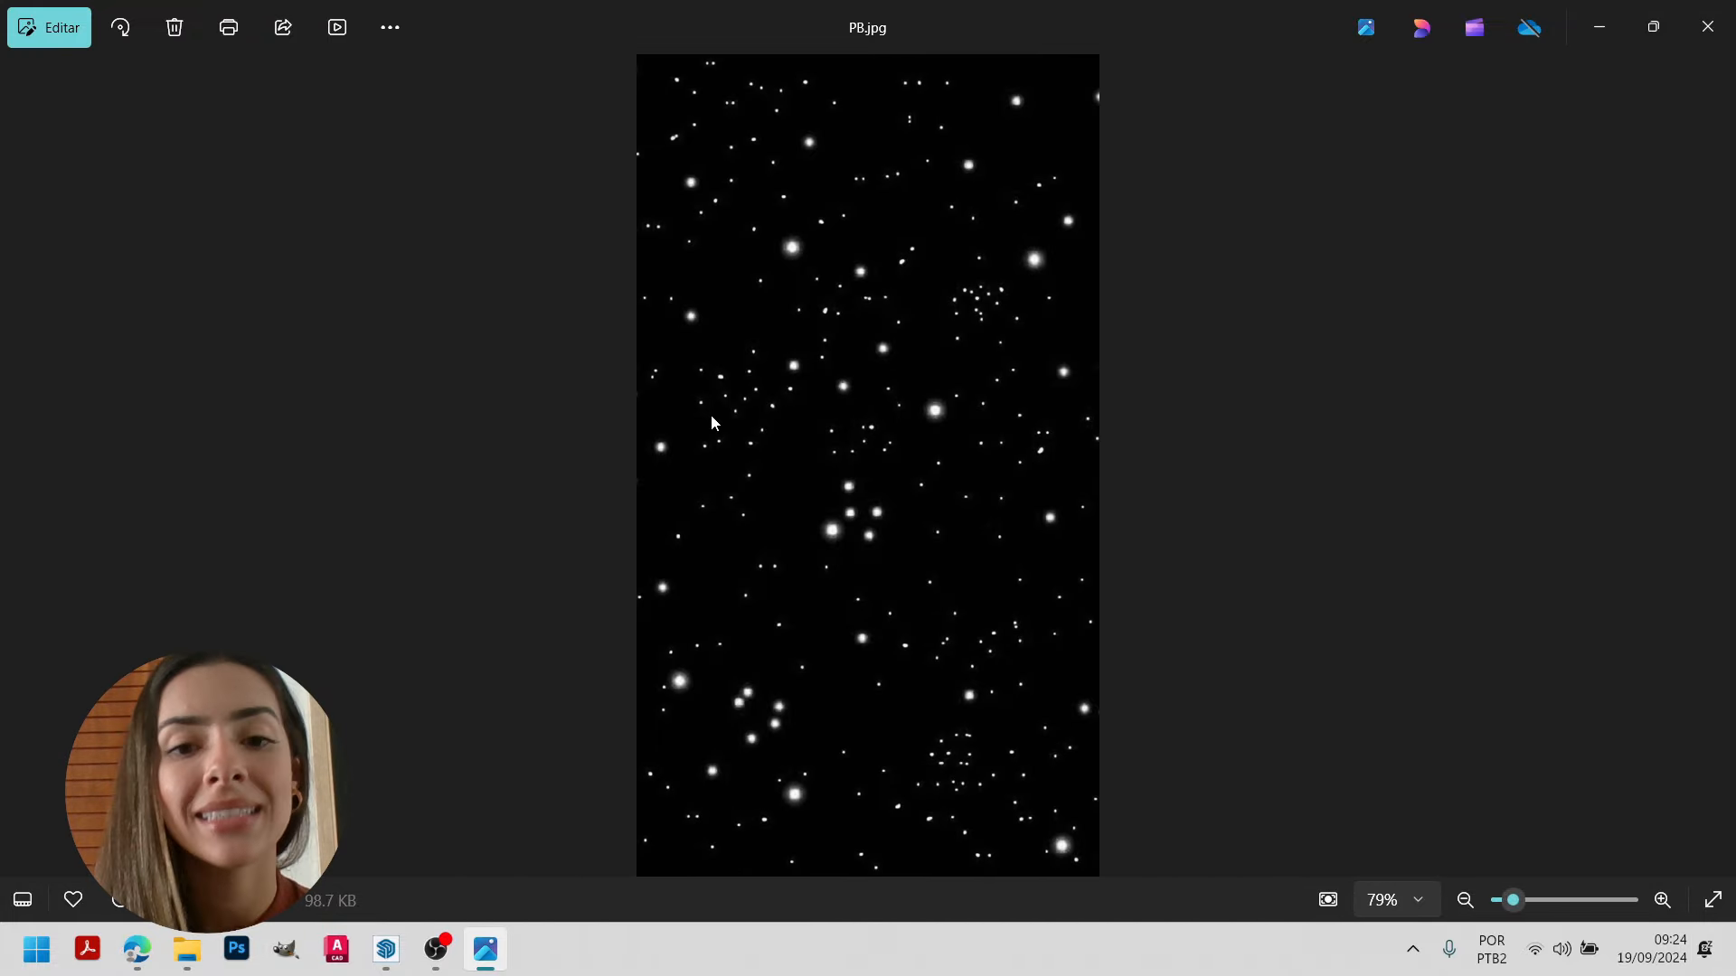
left_click(1707, 27)
left_click(1598, 18)
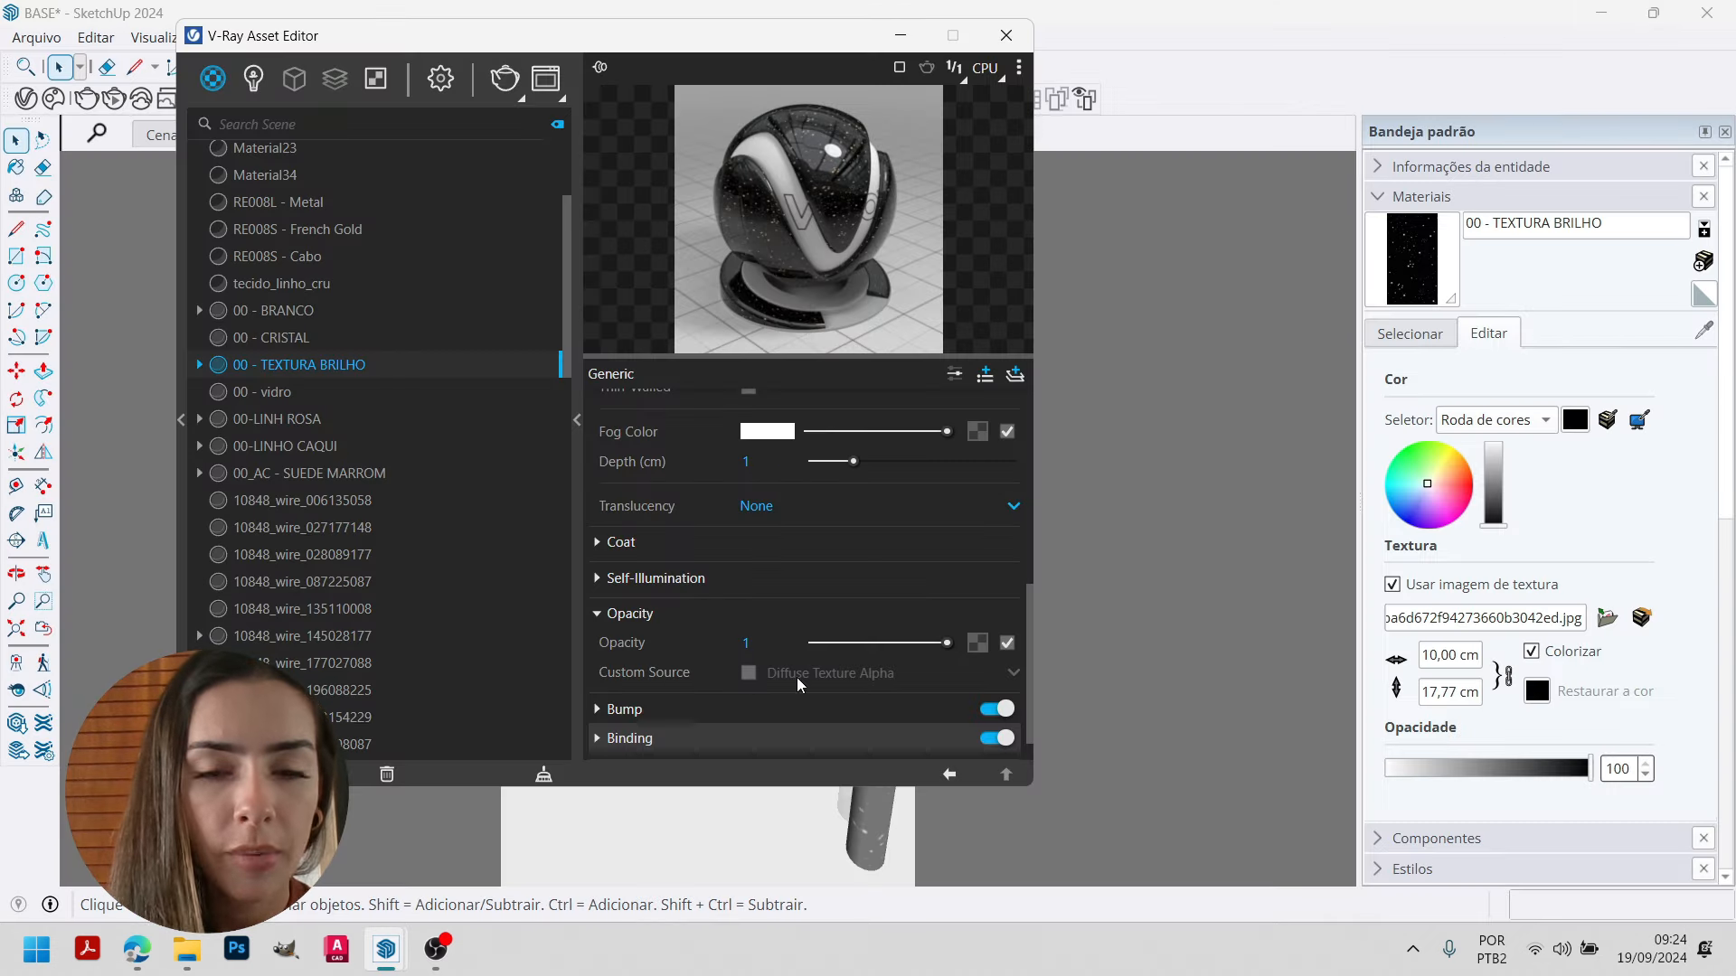
Load the black-and-white image PB.jpg as a bitmap on the opacity of 00 - TEXTURA BRILHO.
left_click(976, 642)
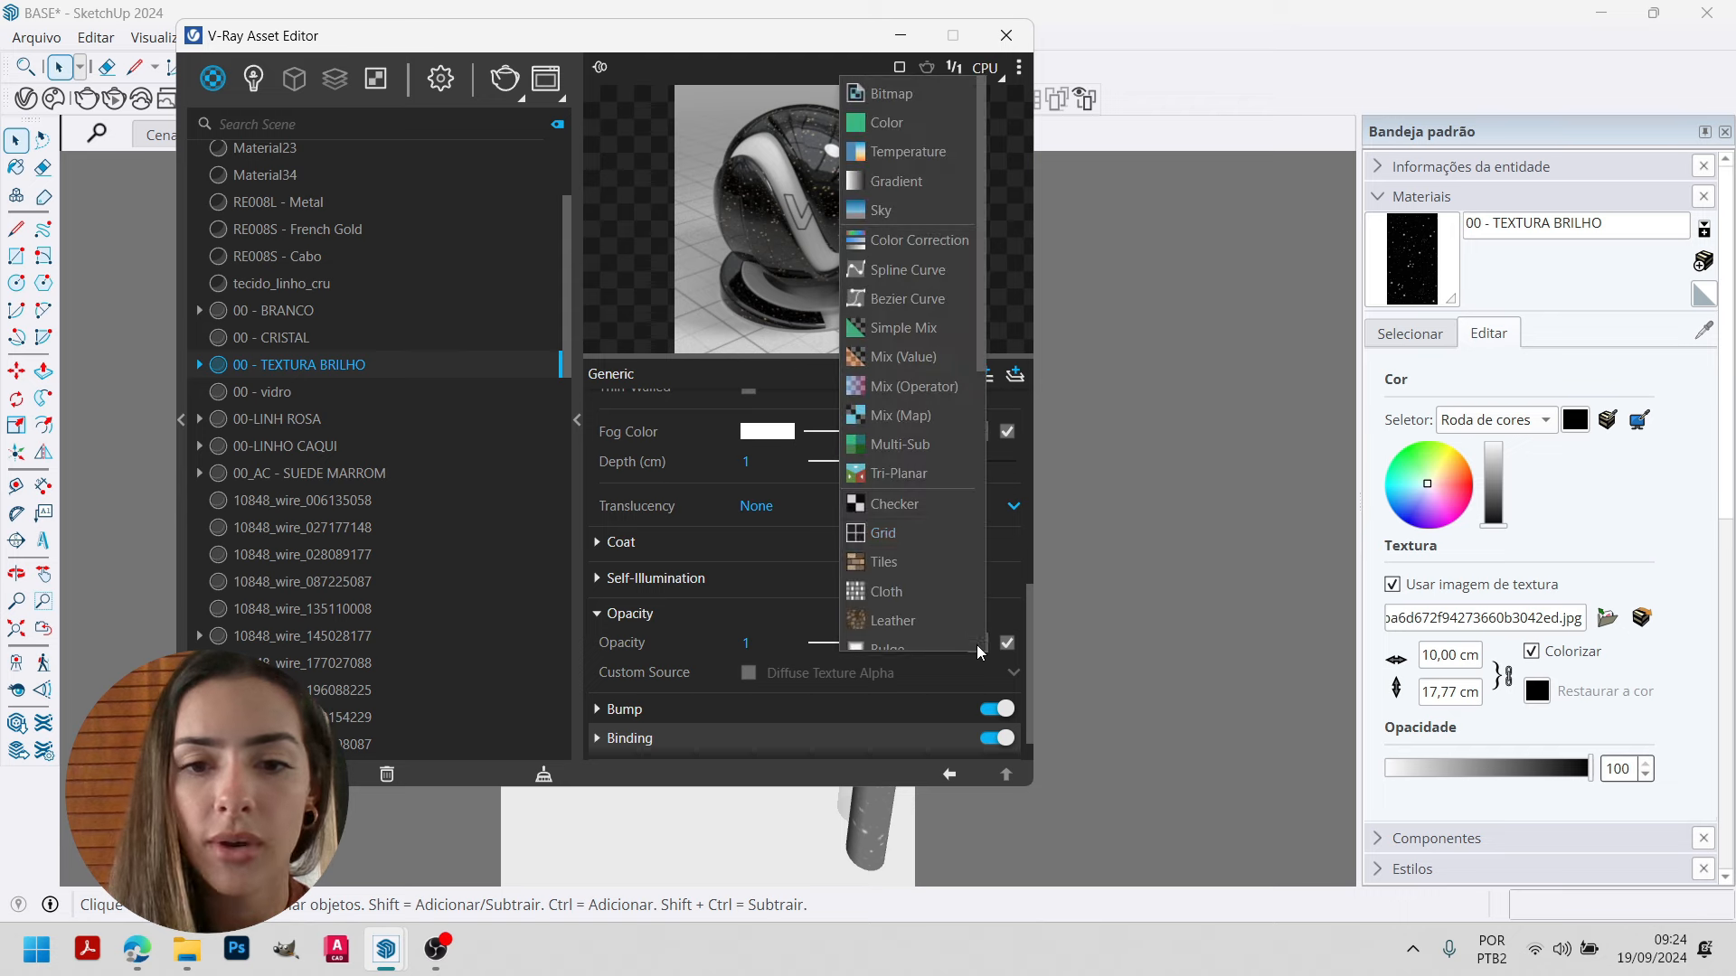
left_click(858, 94)
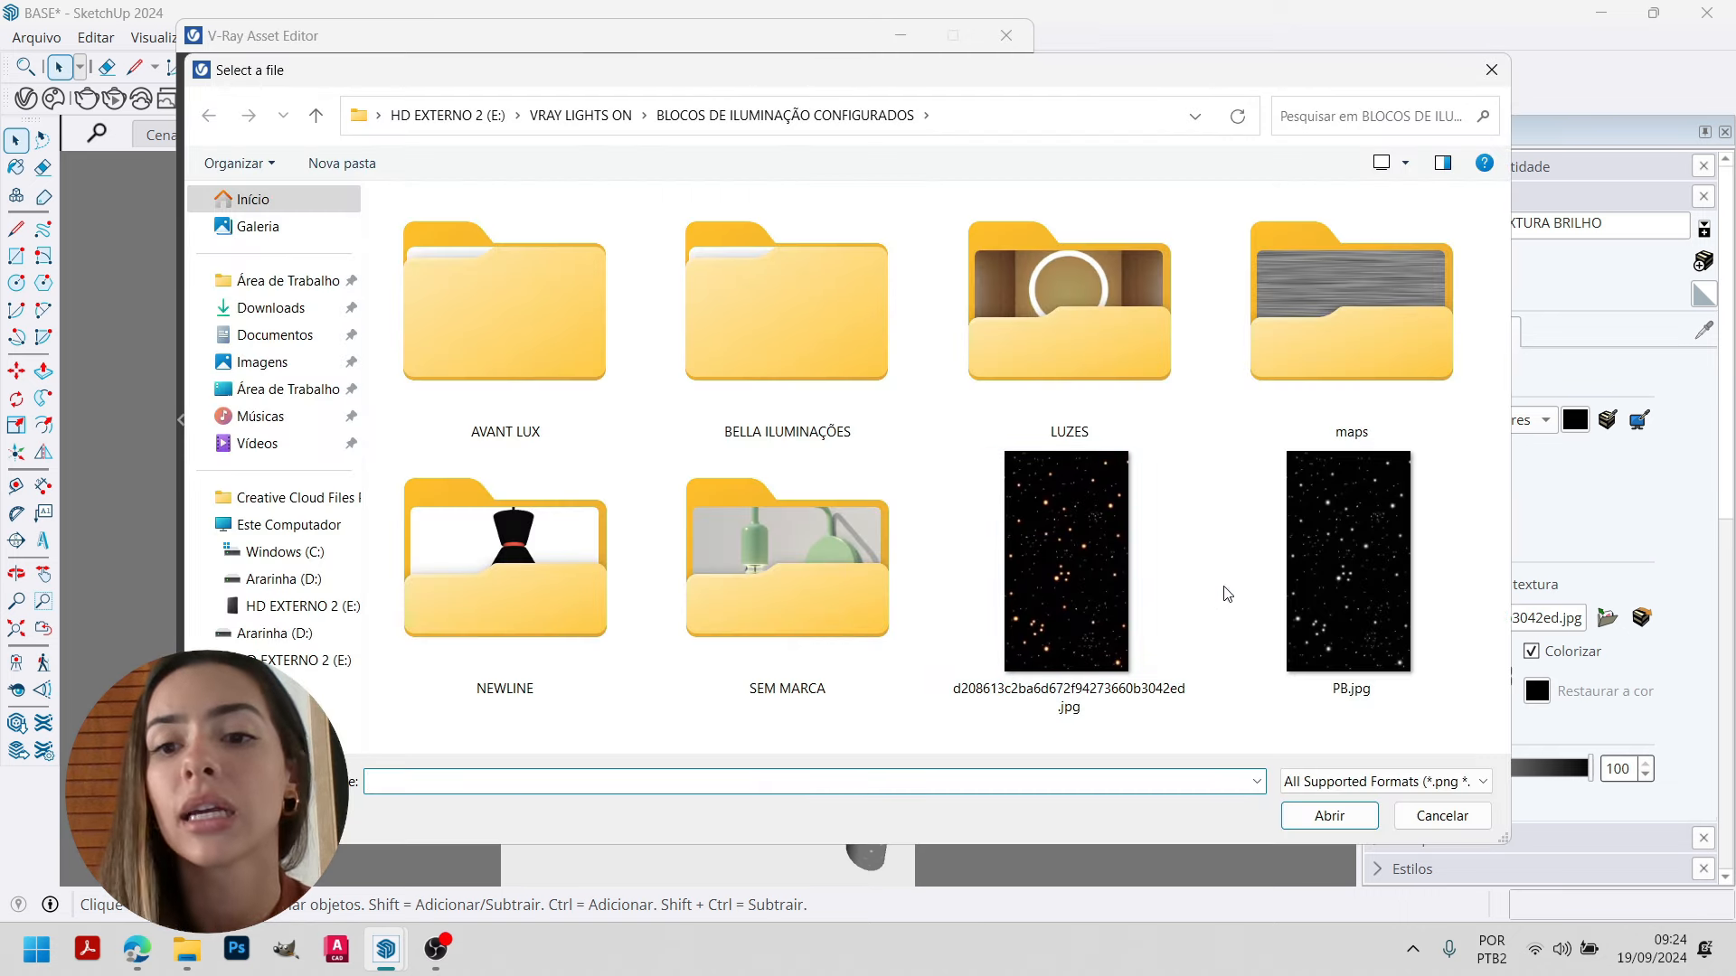
left_click(1348, 545)
double_click(1347, 545)
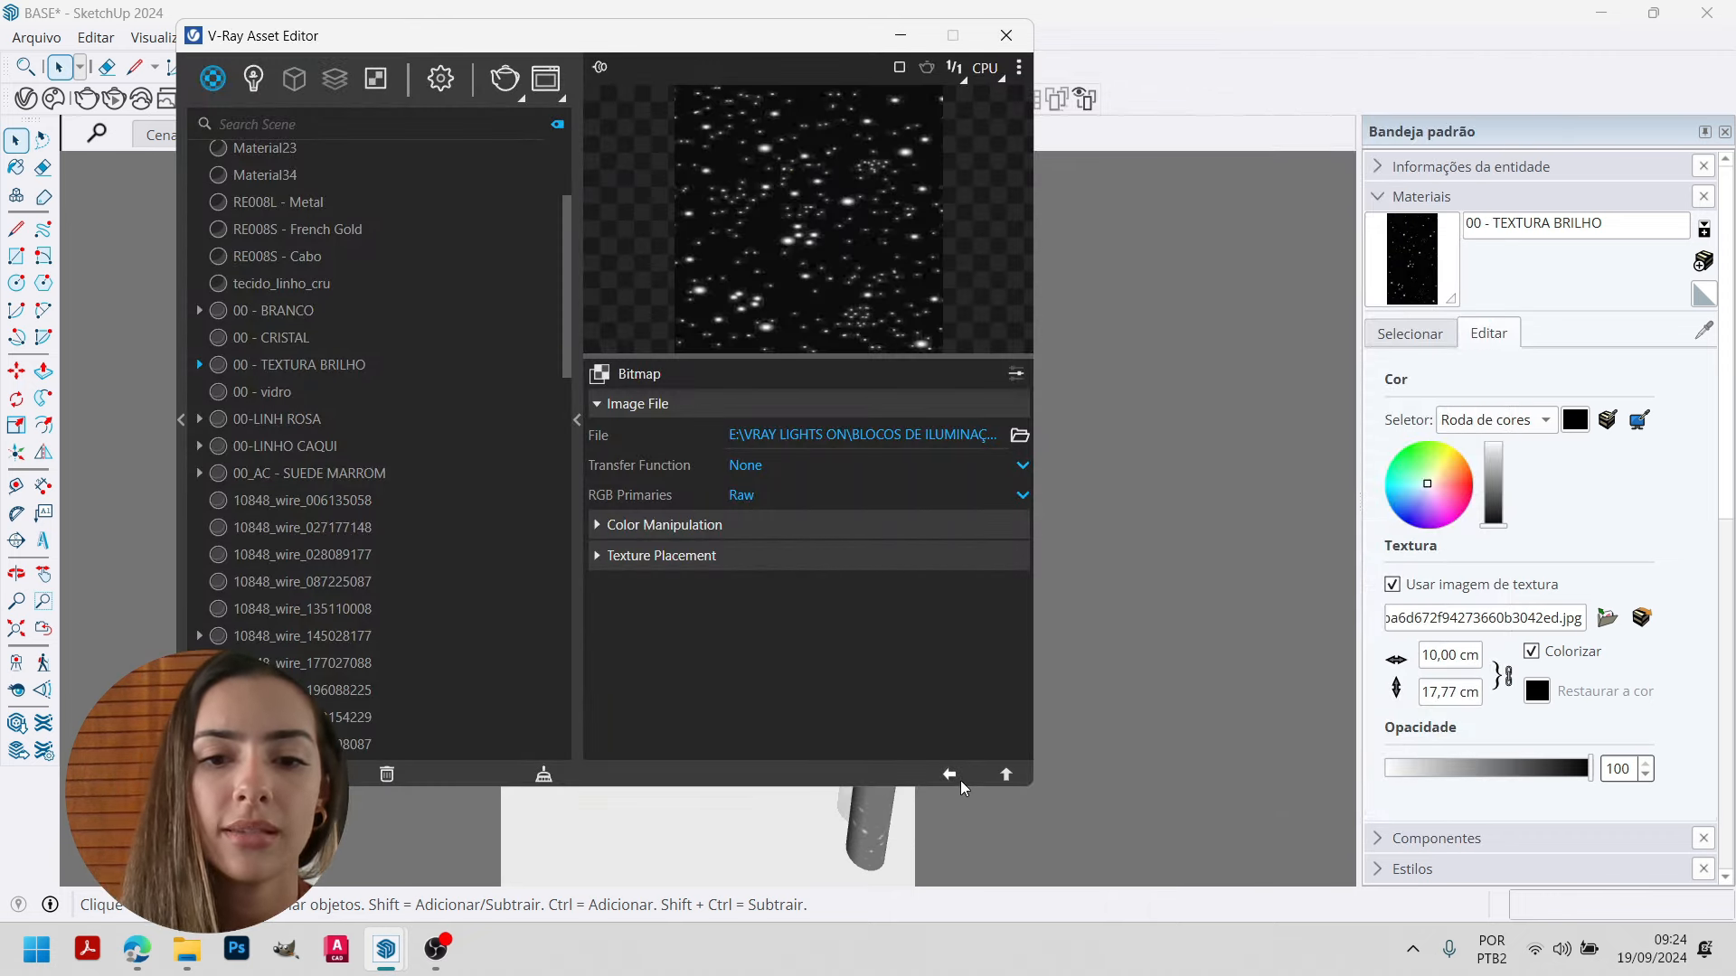
left_click(948, 775)
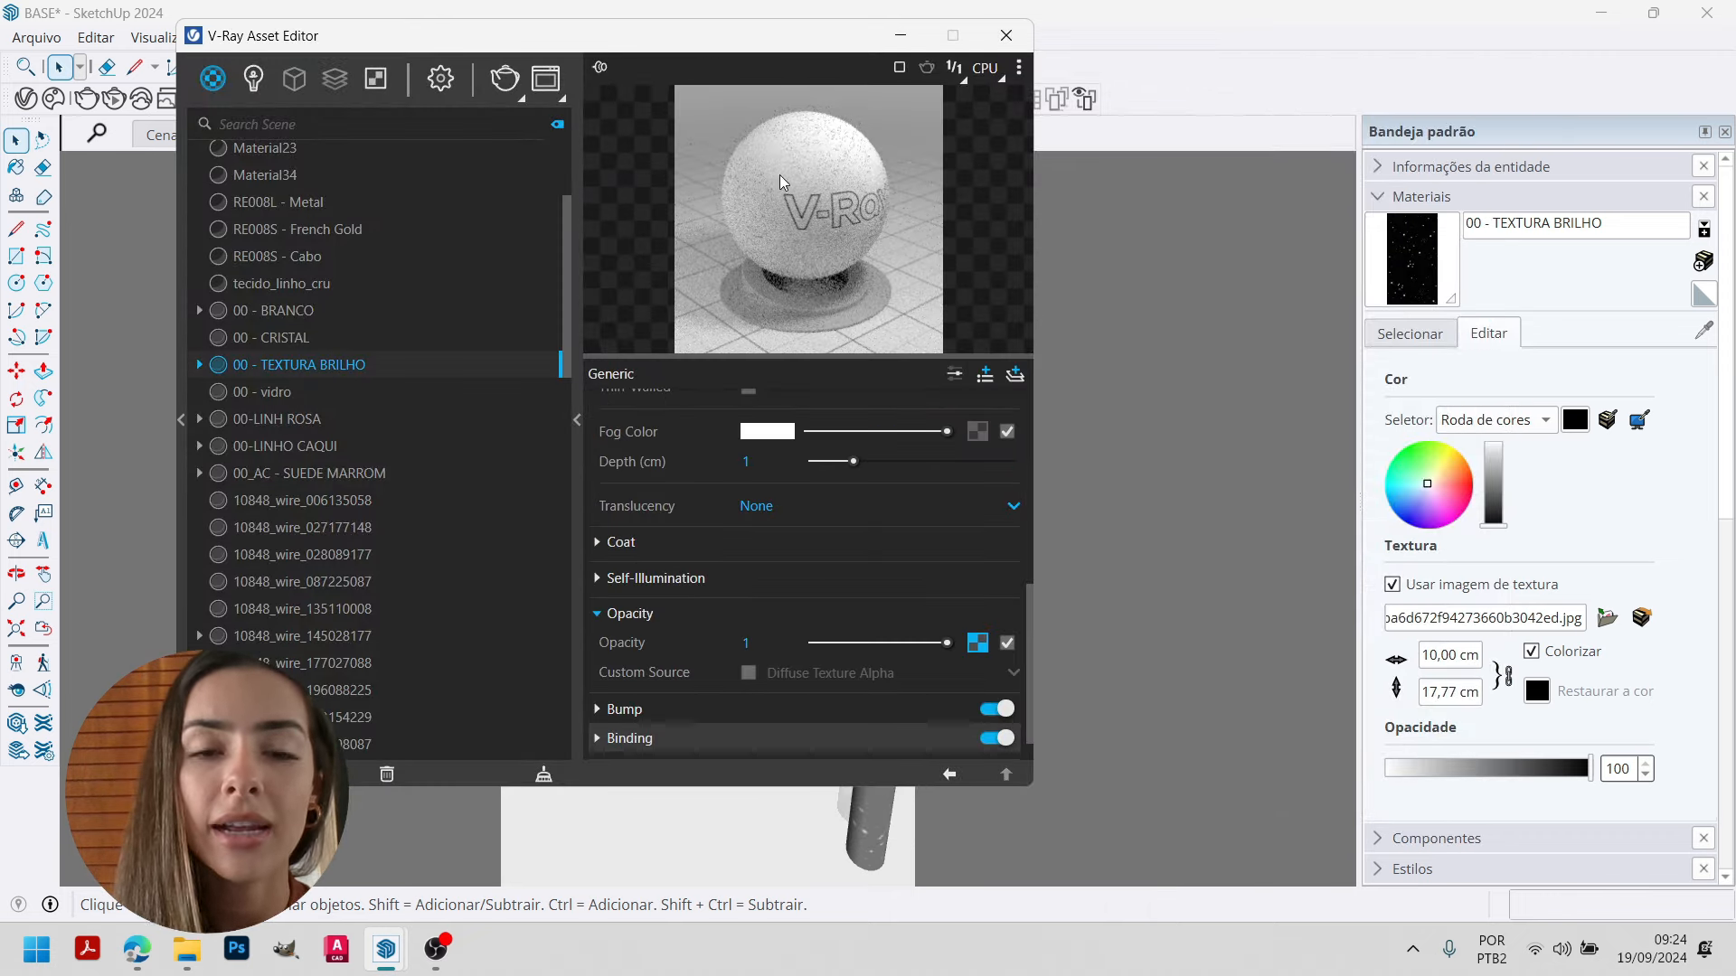
Inspect the opacity-mapped material in an enlarged preview and expand its Self-Illumination parameters.
left_click_drag(861, 357, 856, 507)
left_click(815, 724)
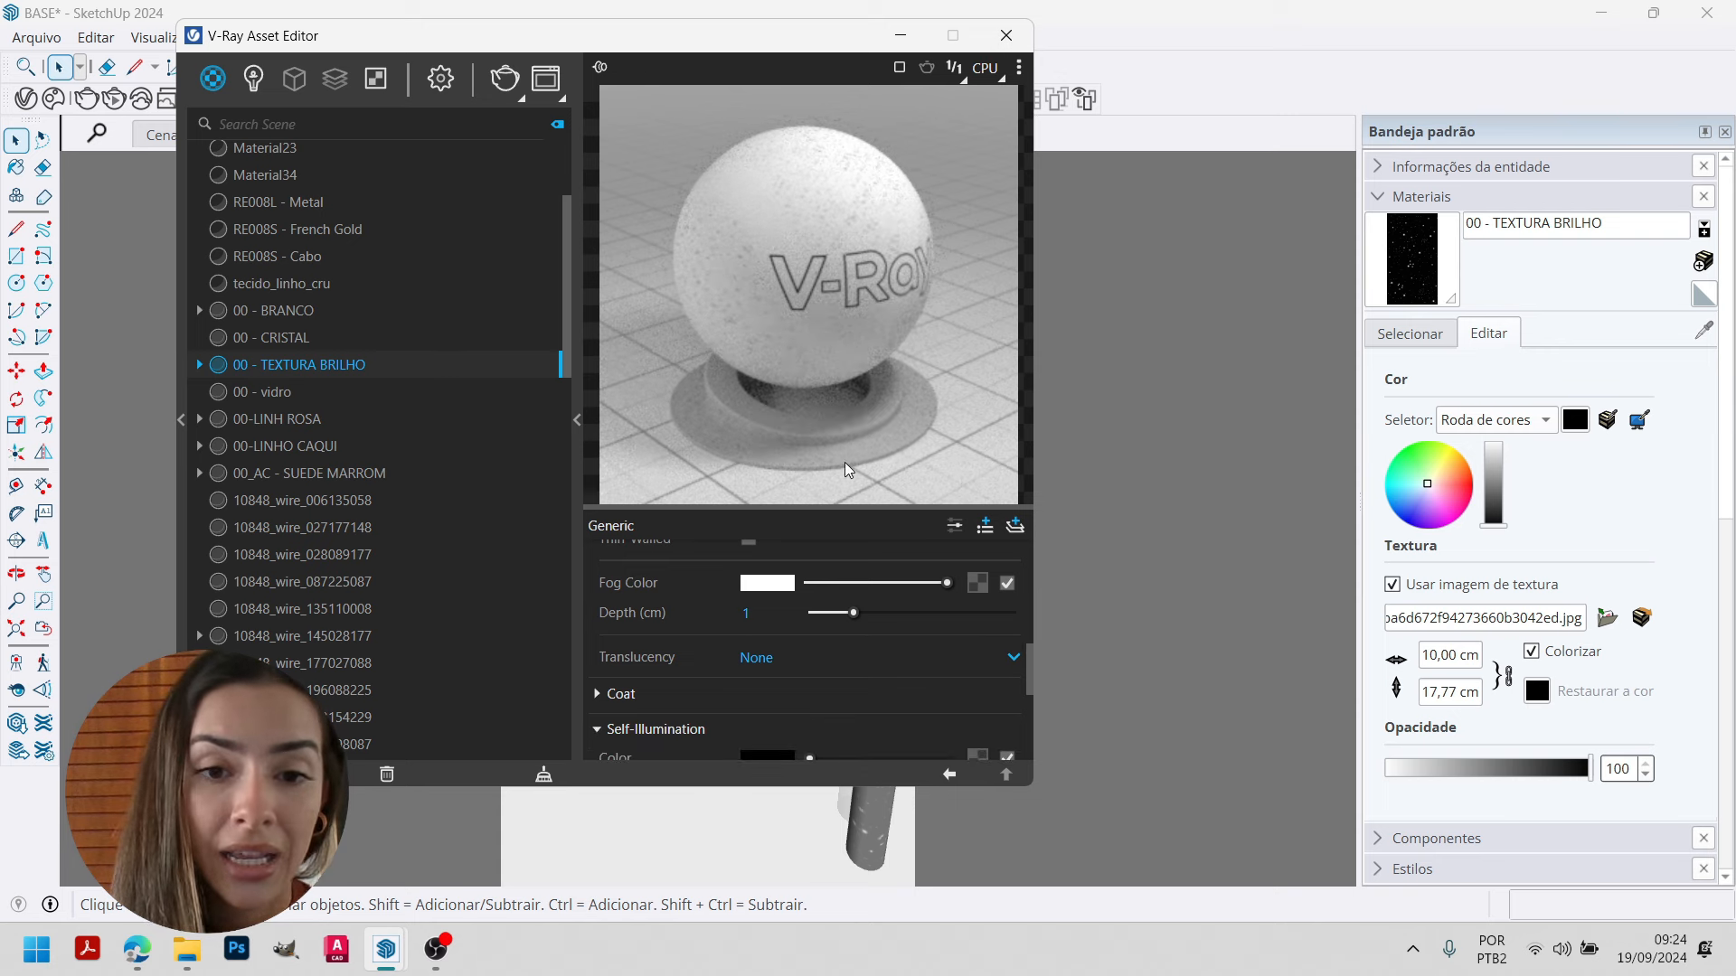
left_click_drag(840, 507, 826, 362)
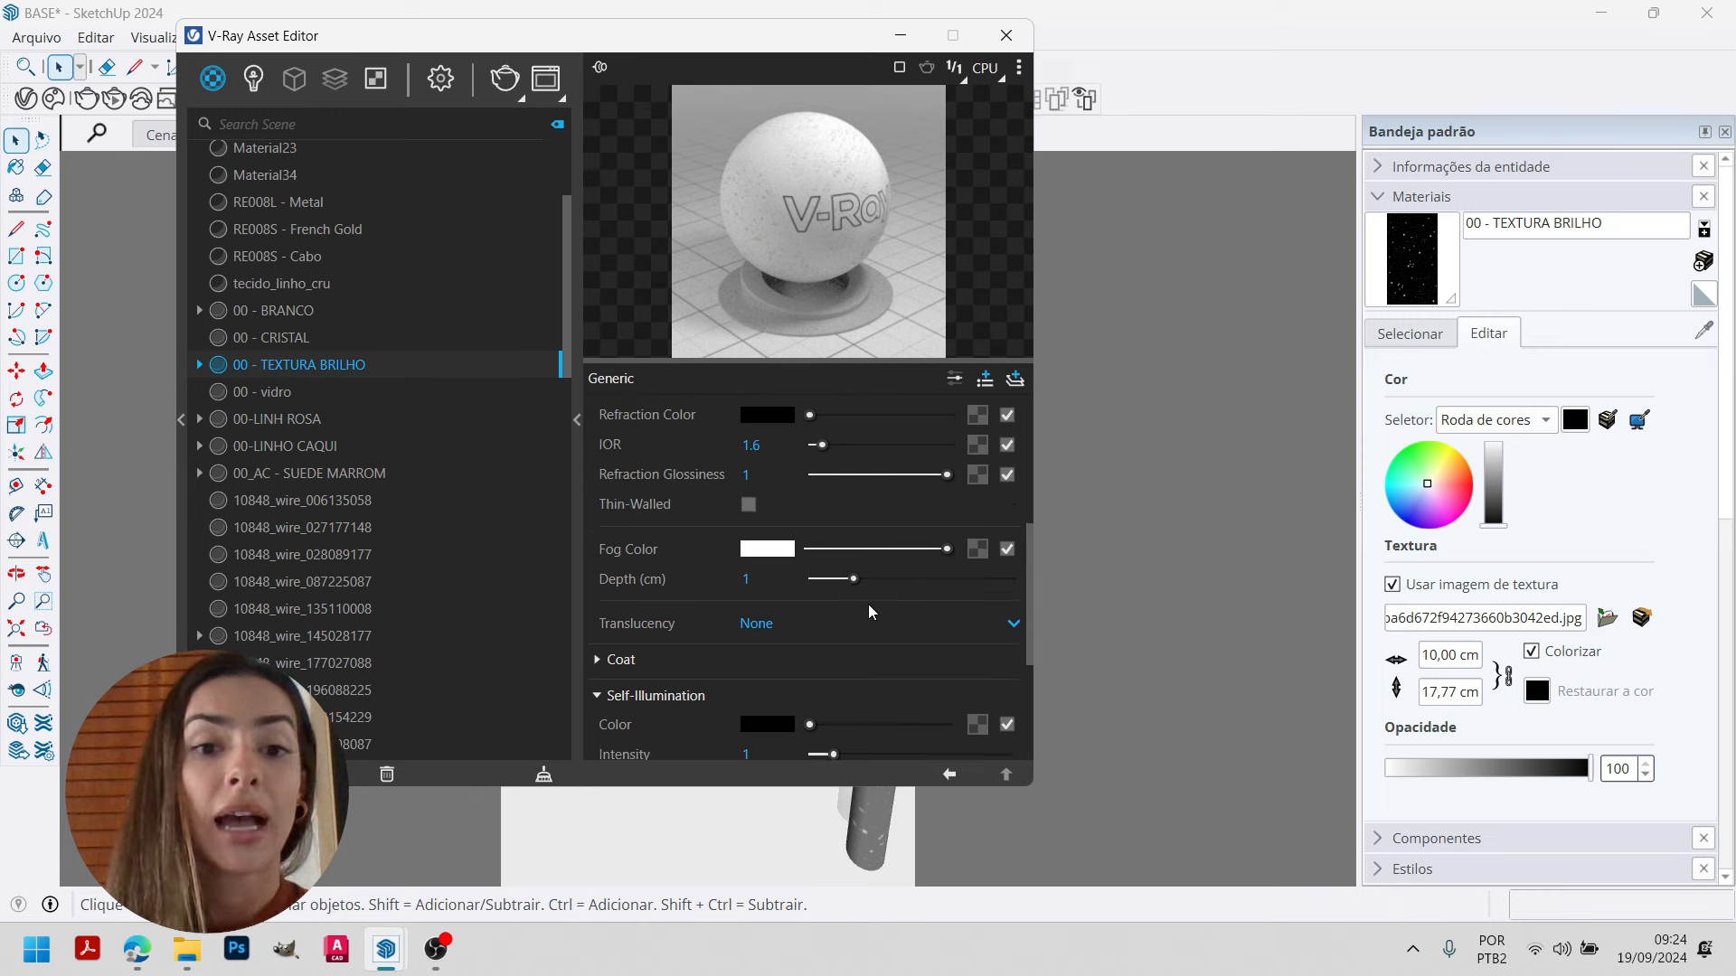
Add an Emissive layer to the 00 - TEXTURA BRILHO material.
scroll(868, 604, "up", 5)
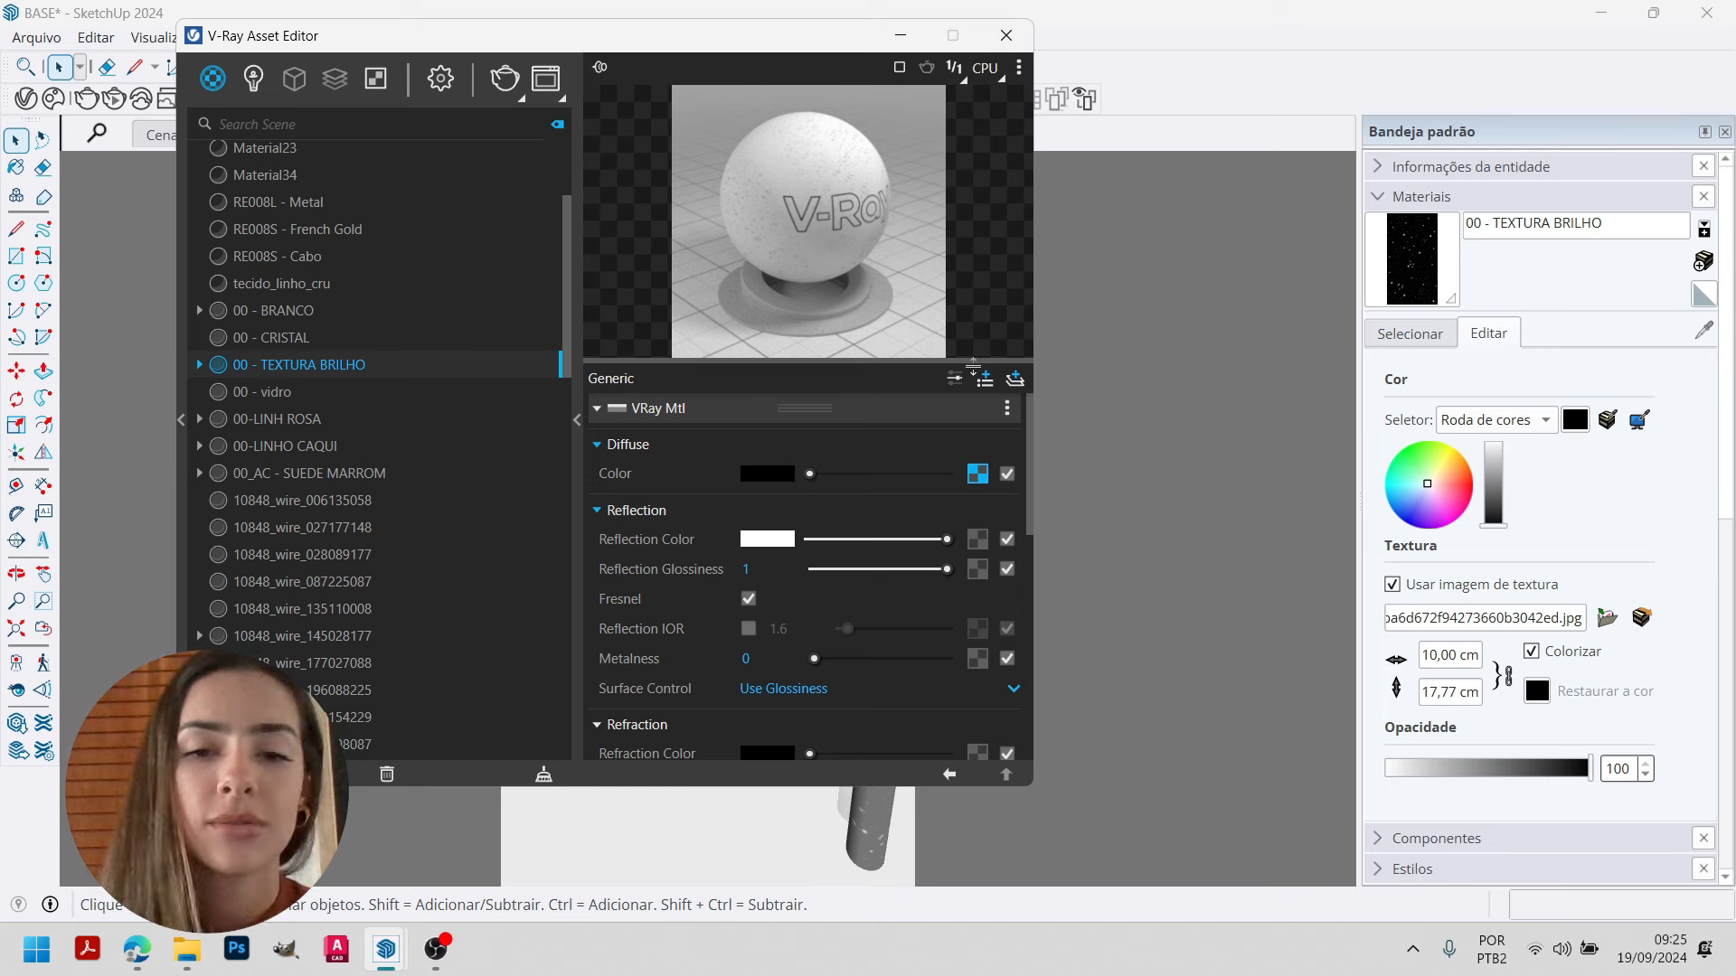
left_click(1016, 380)
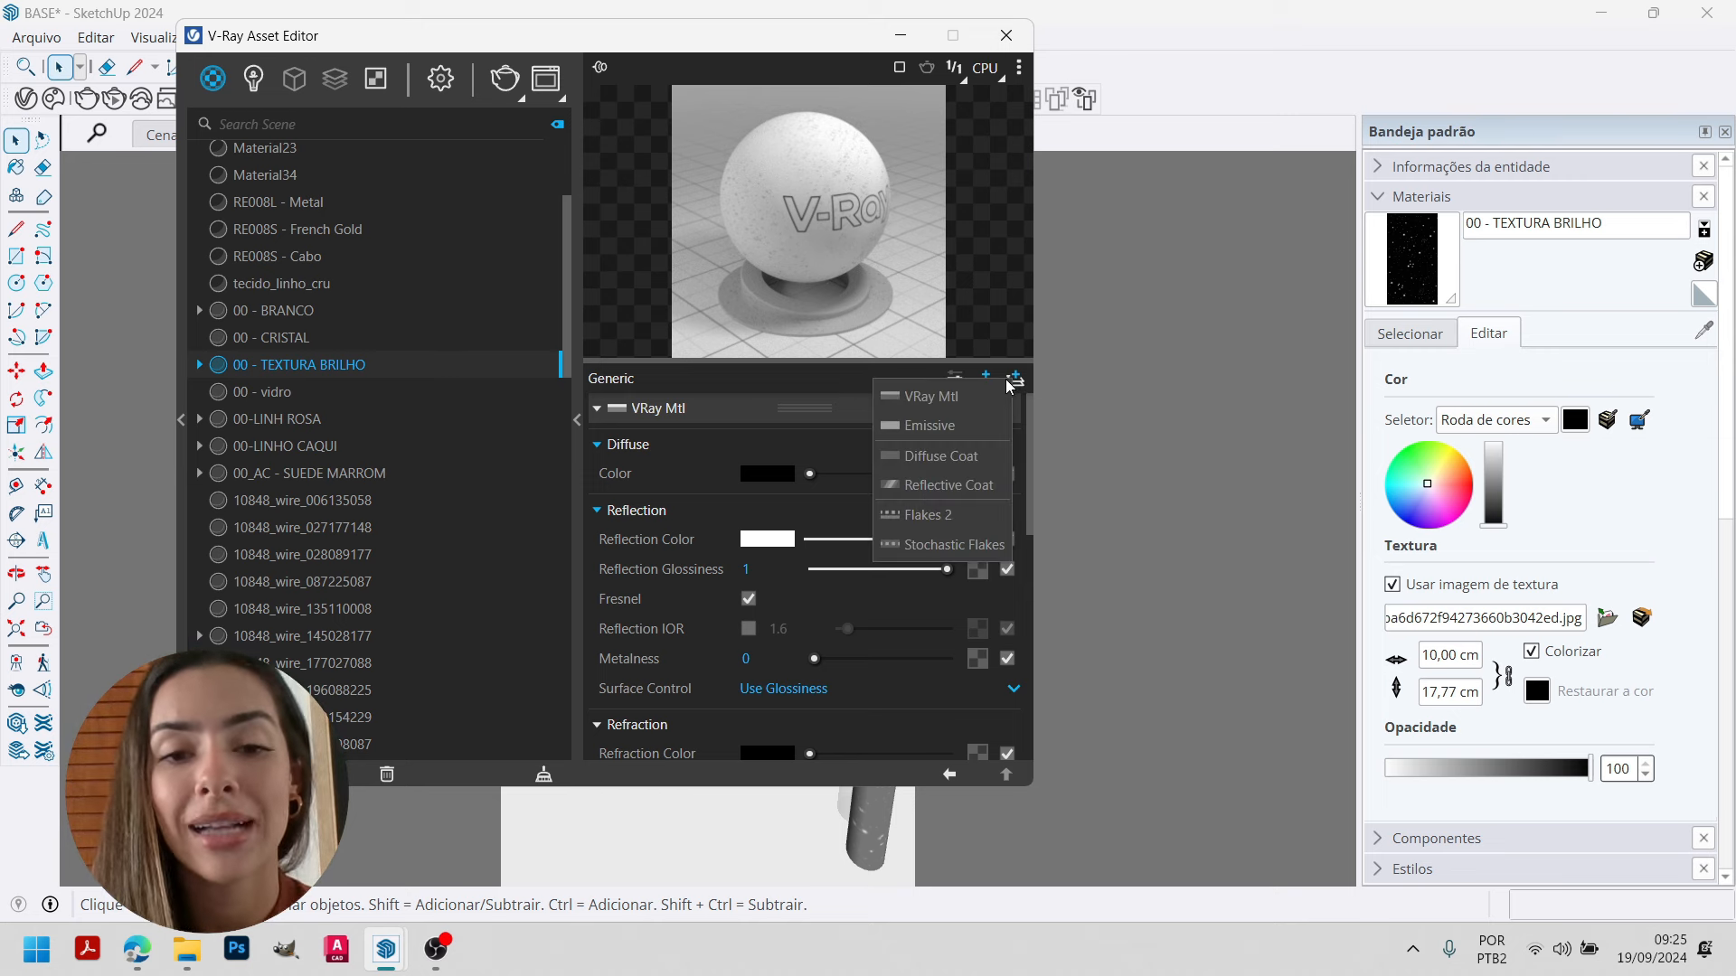
left_click(924, 425)
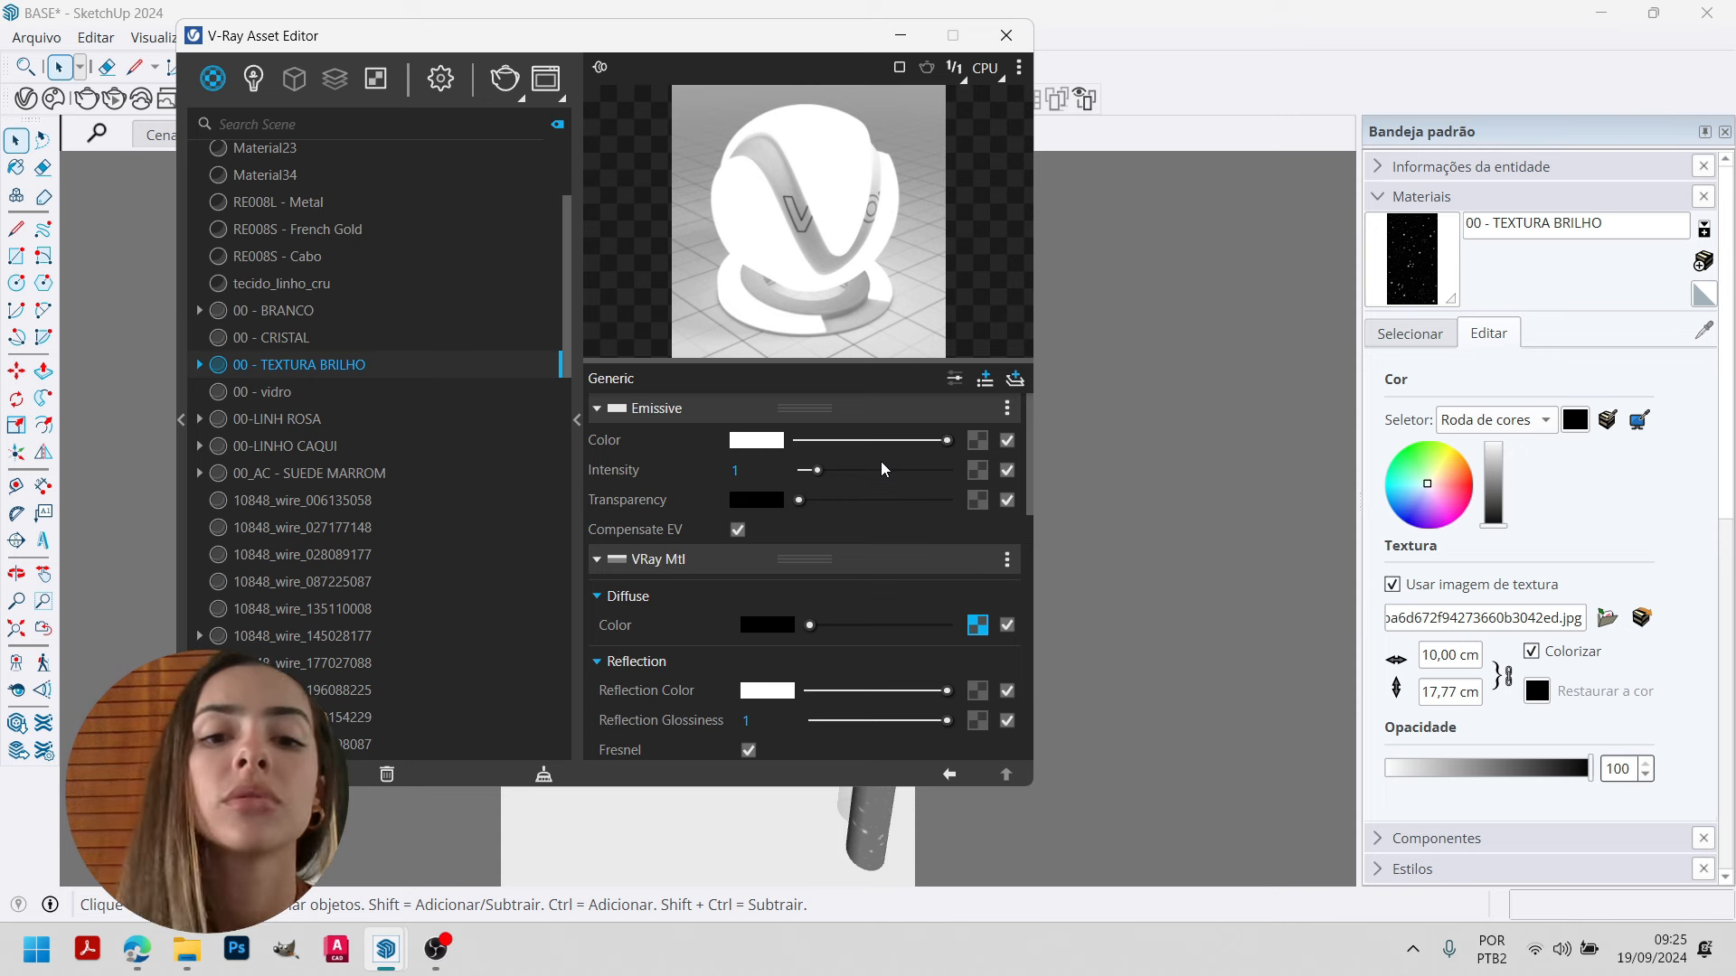
Check the diffuse colour's star-speckled bitmap and paste it as a copy onto the Emissive layer's colour.
left_click(977, 625)
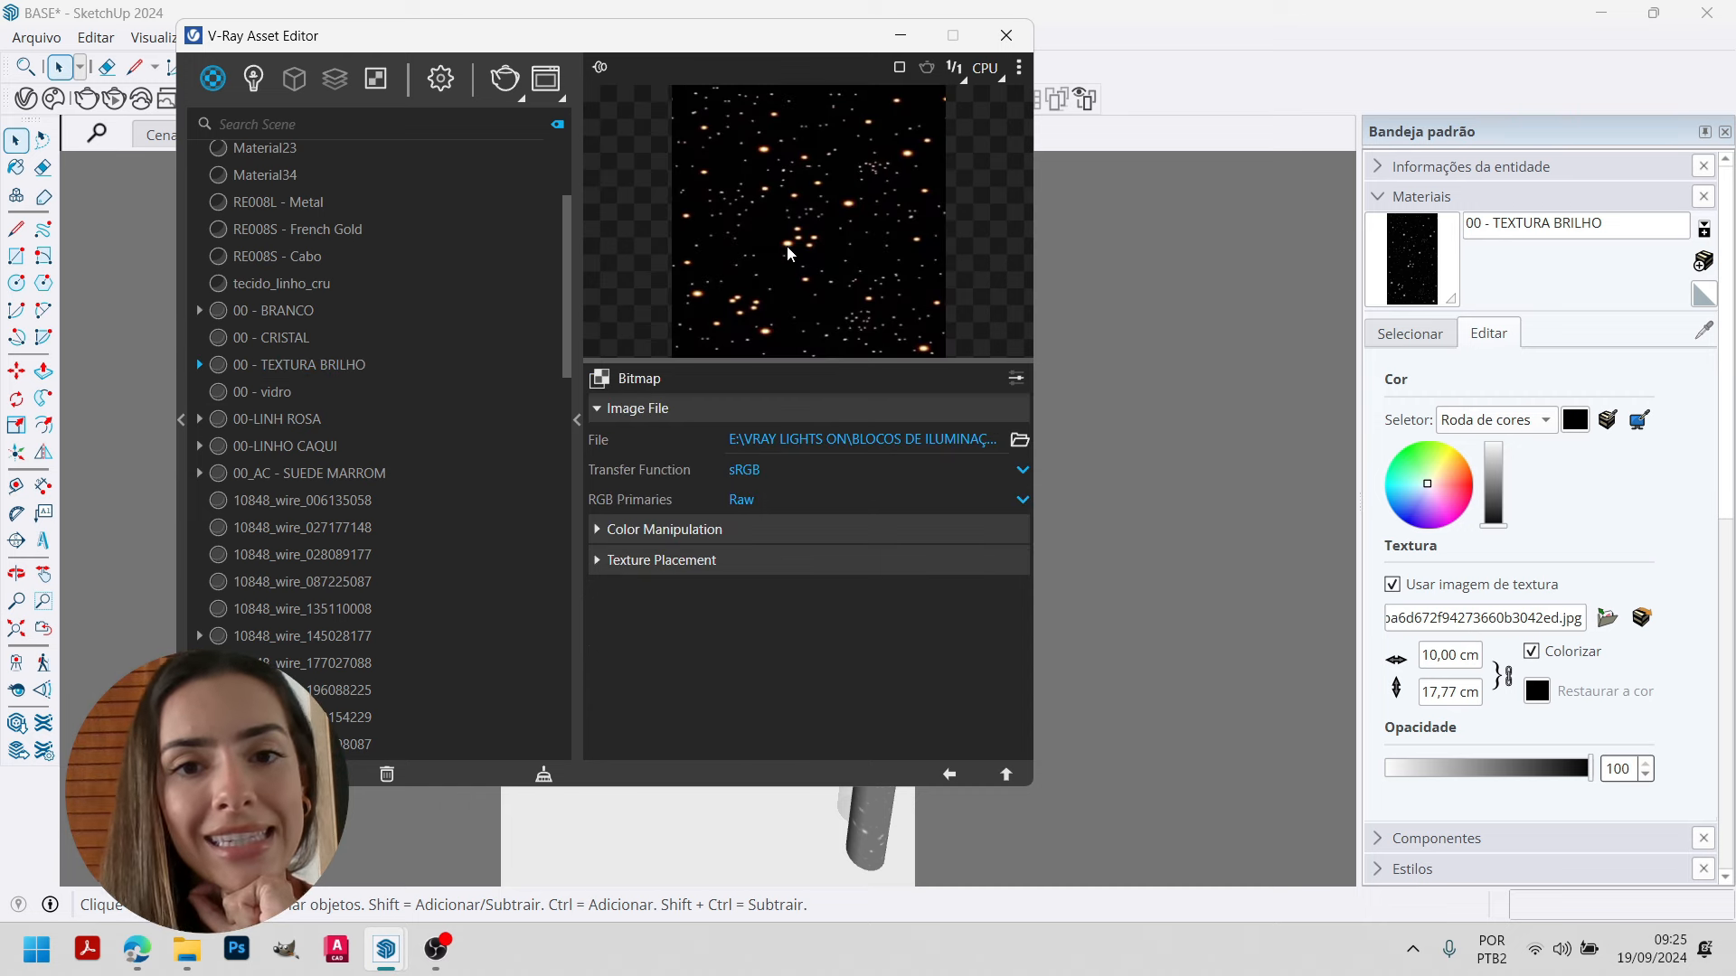
left_click(946, 773)
right_click(983, 627)
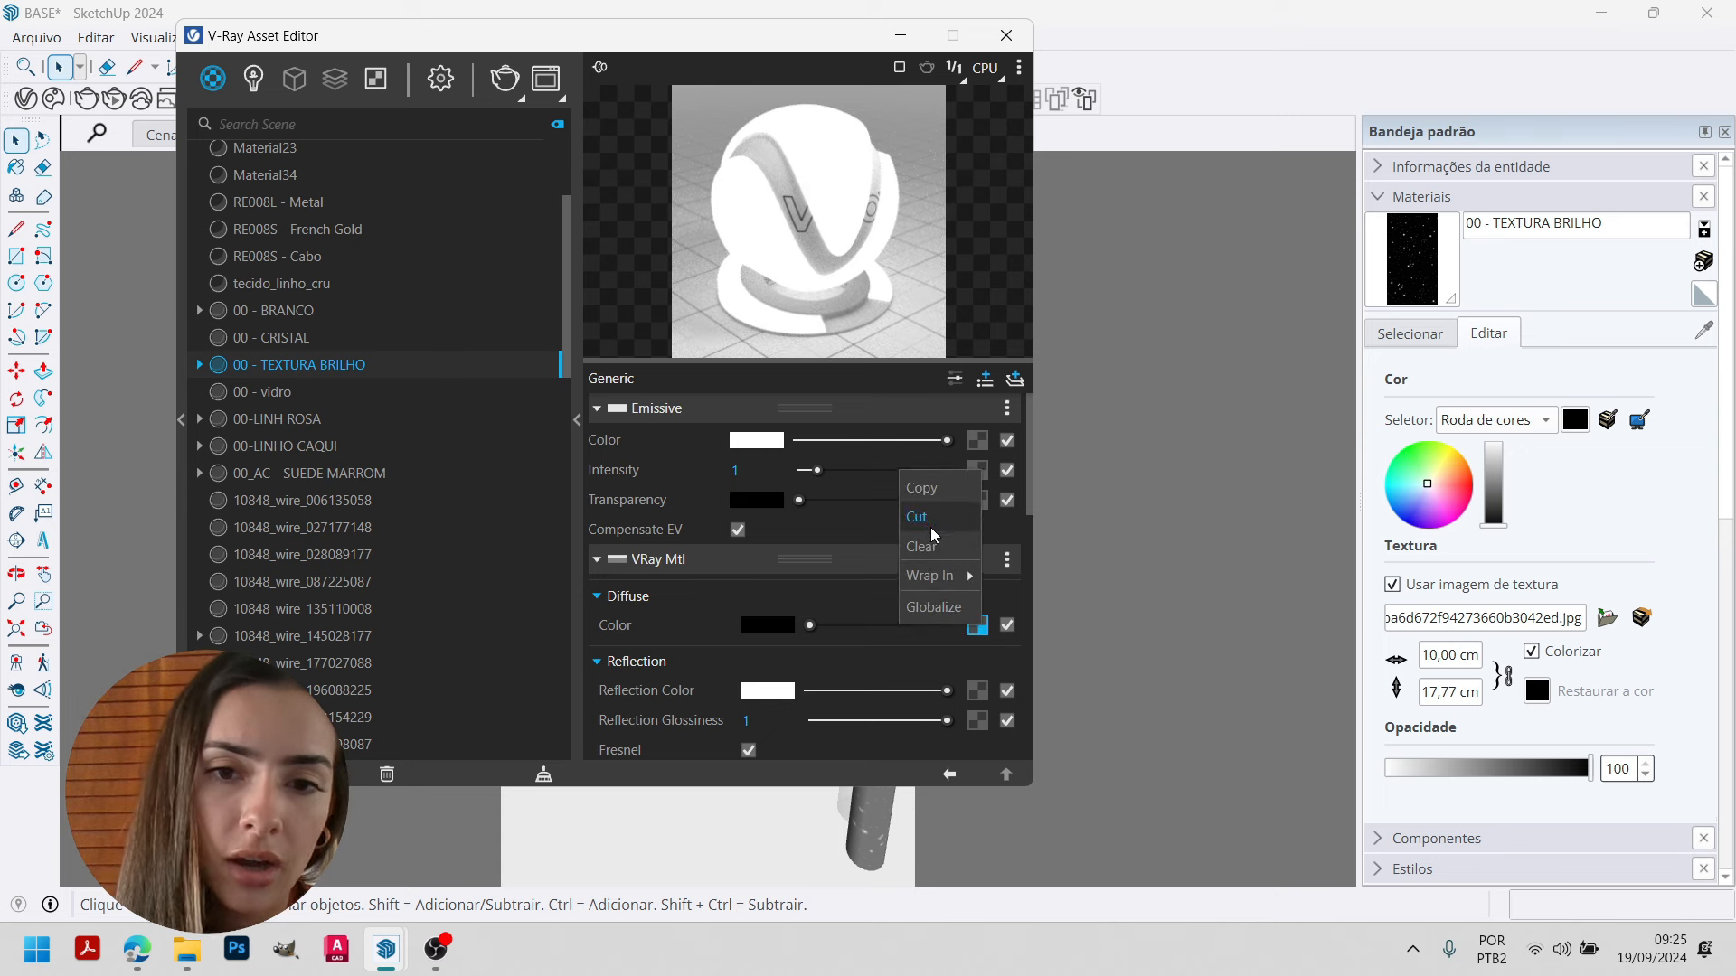
left_click(940, 493)
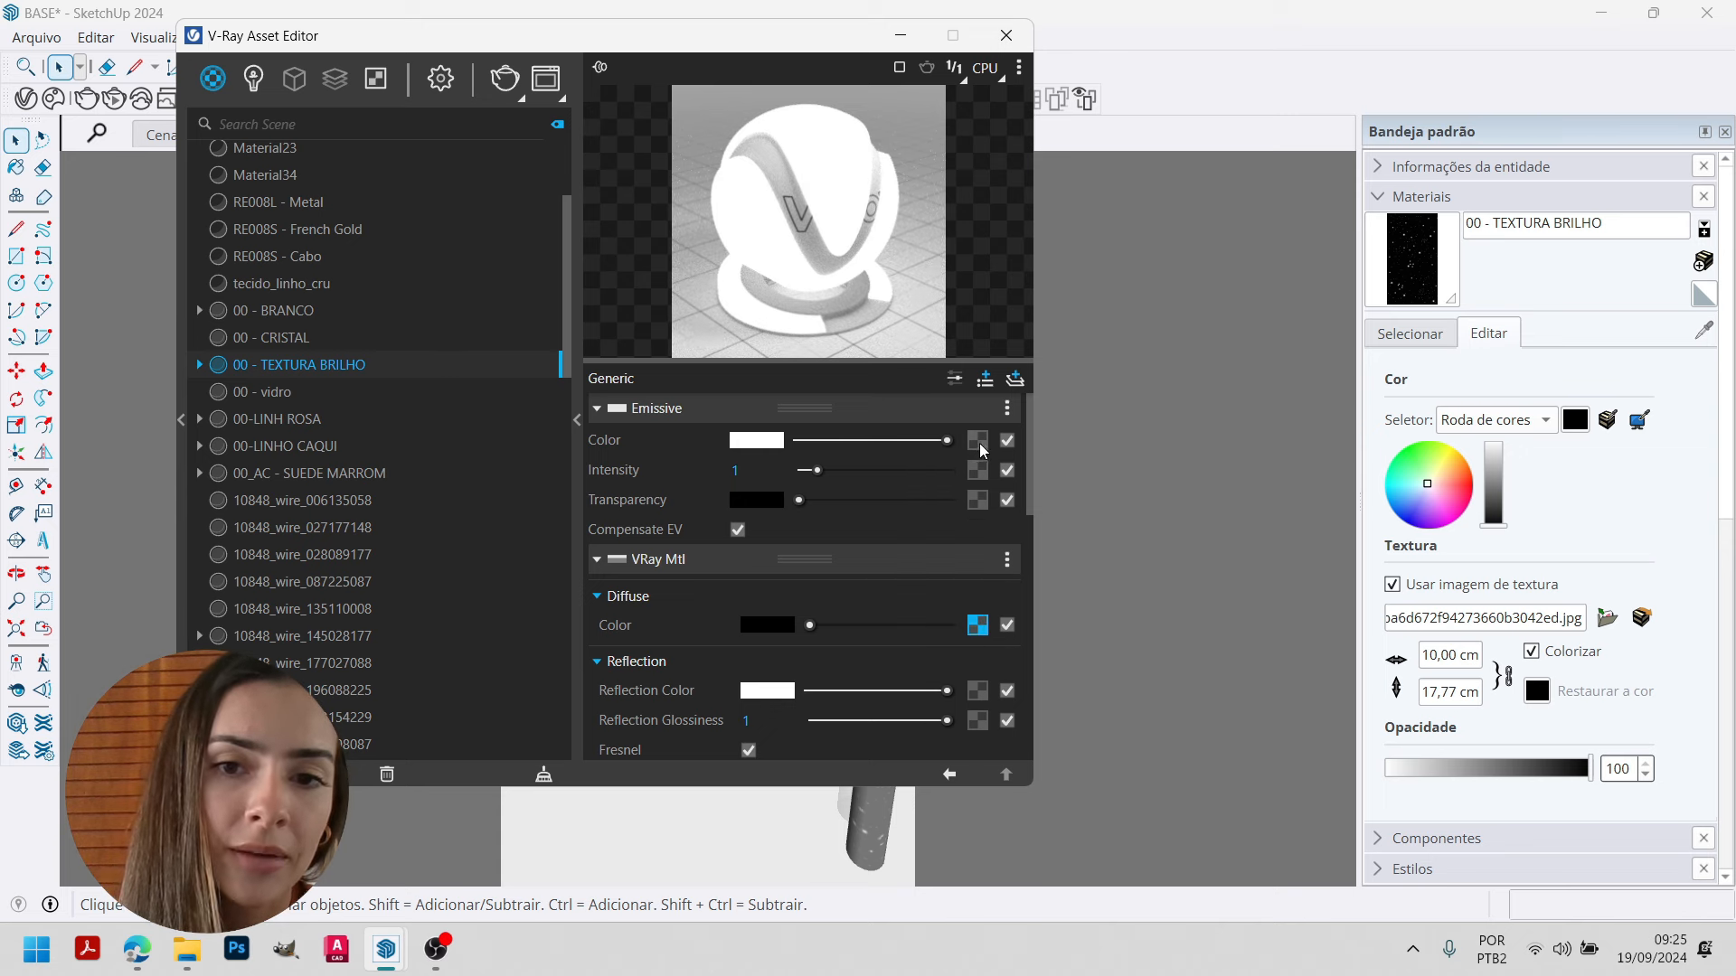
right_click(981, 448)
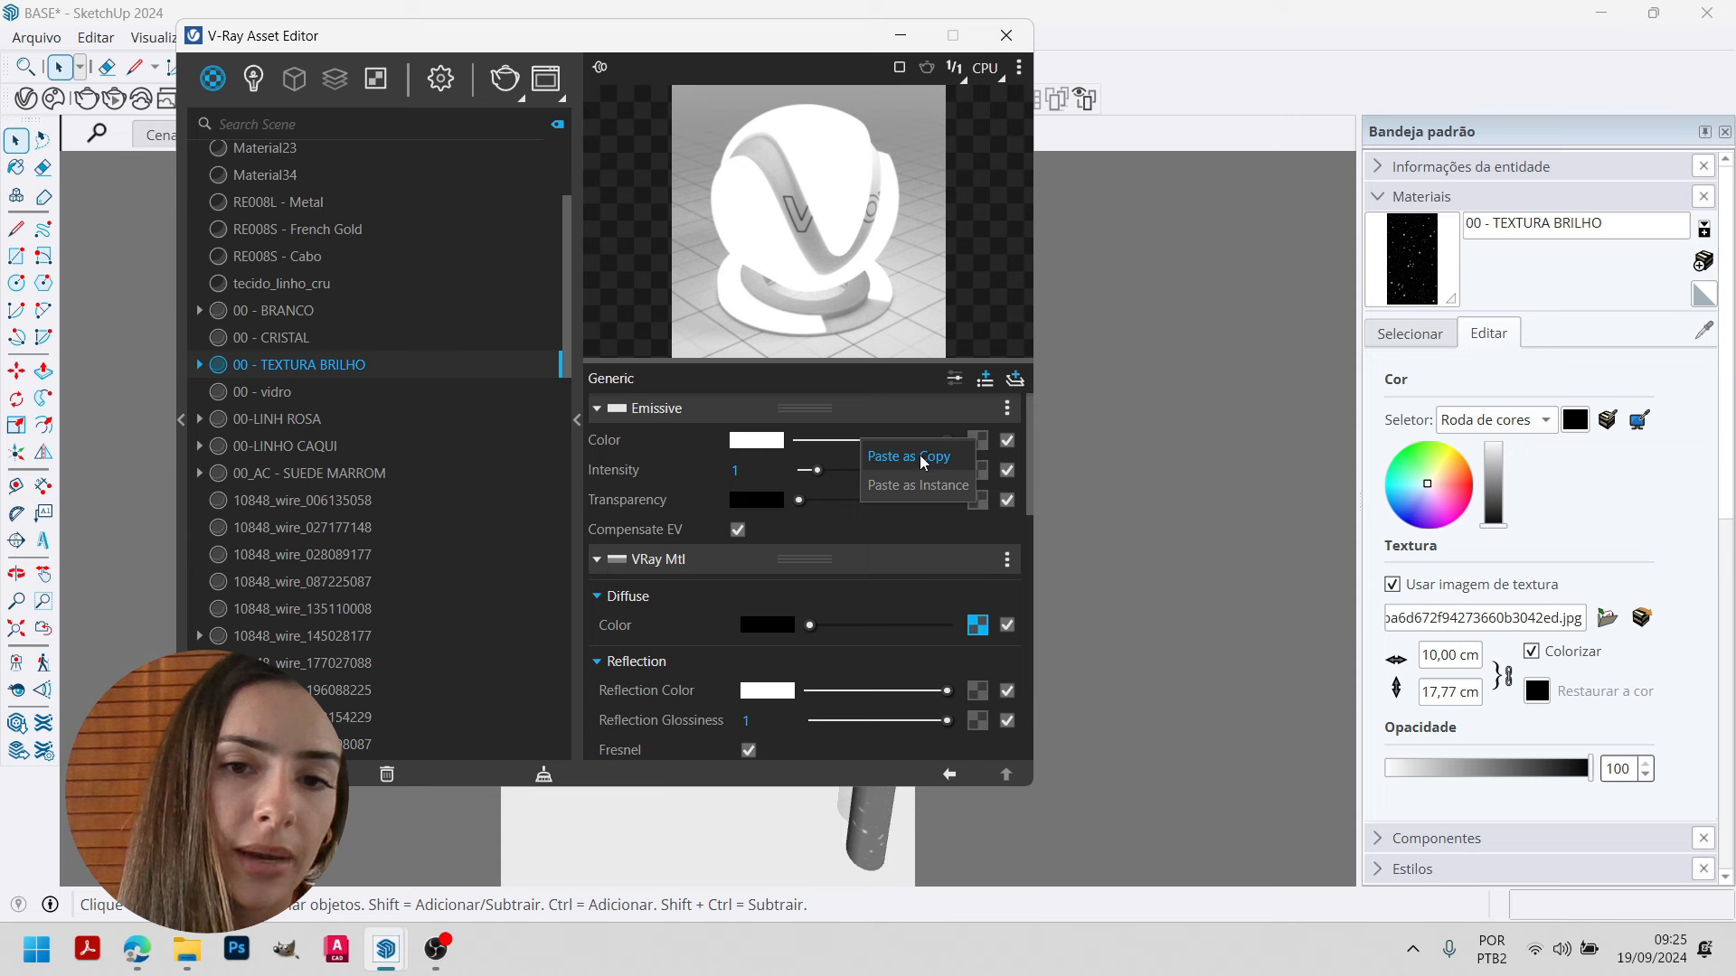
left_click(960, 594)
left_click(942, 595)
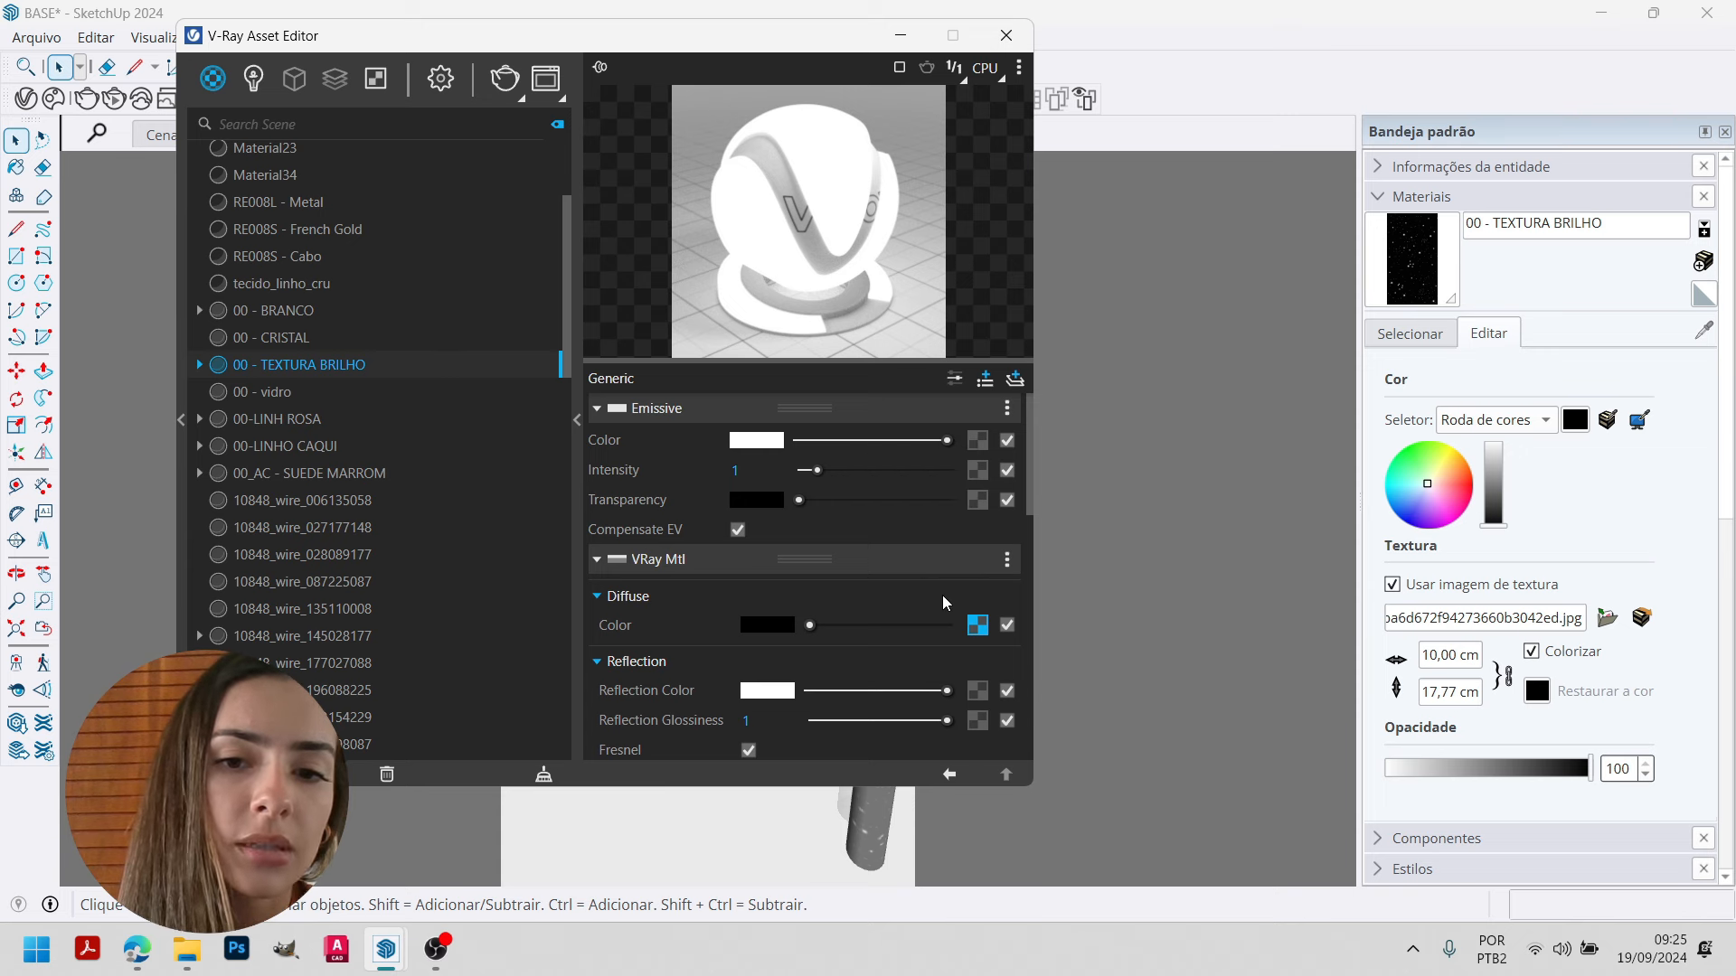
left_click_drag(977, 625, 976, 441)
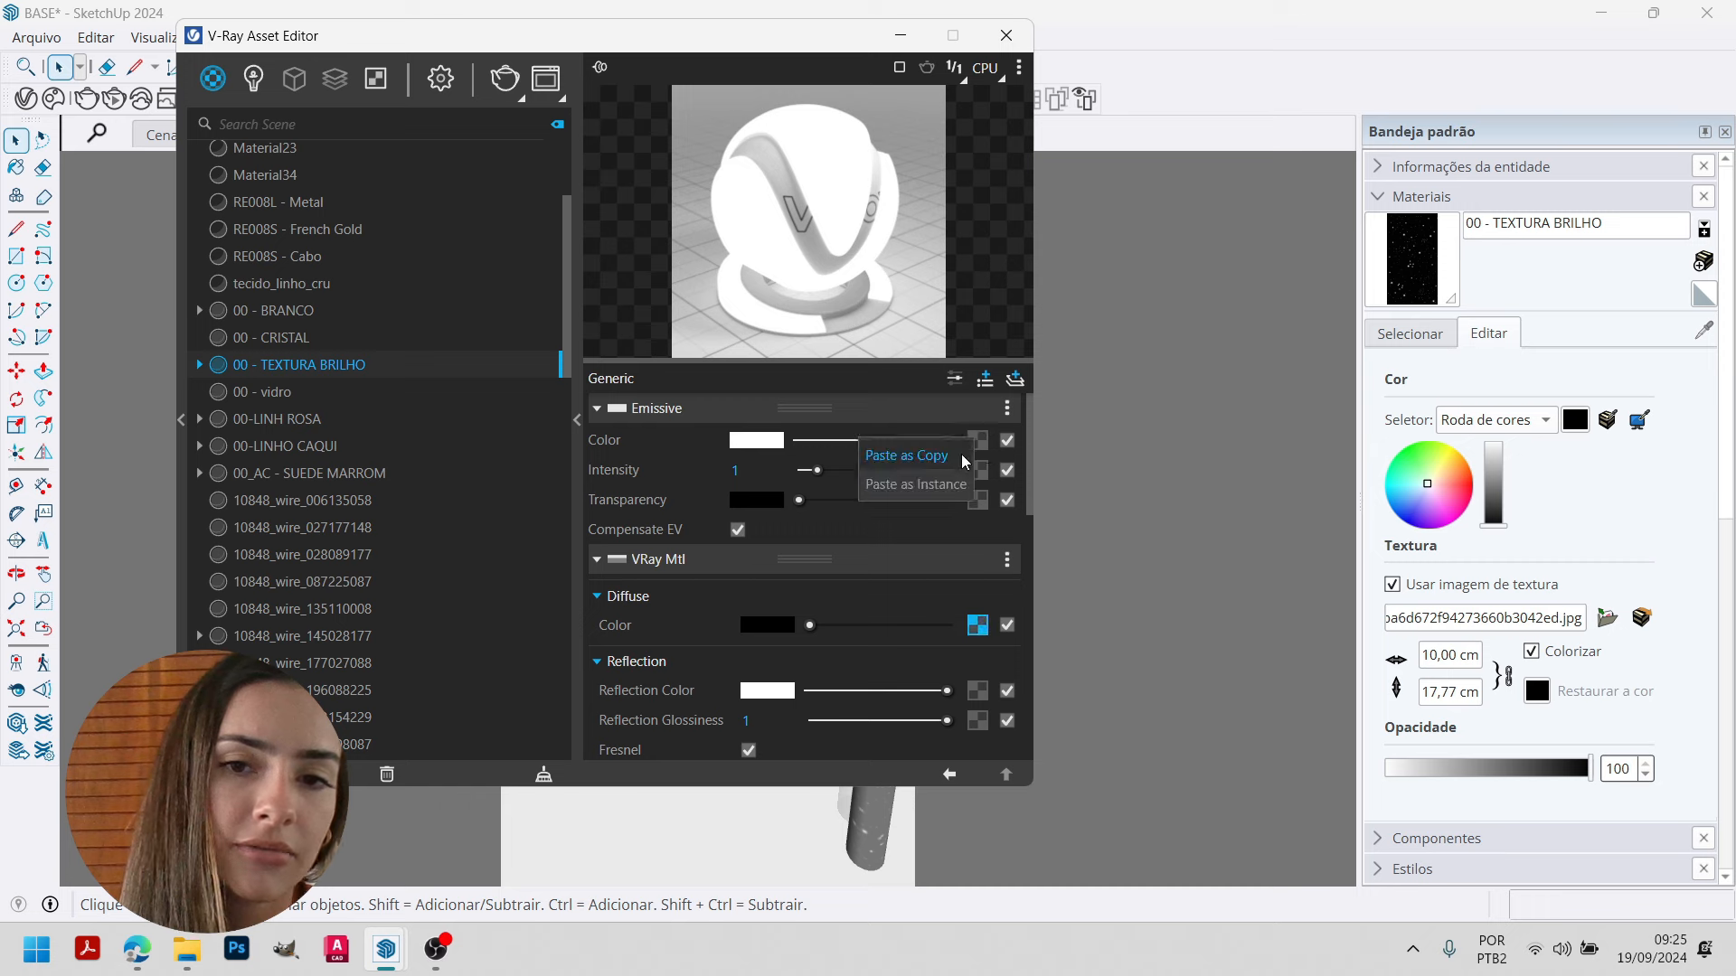
left_click(903, 456)
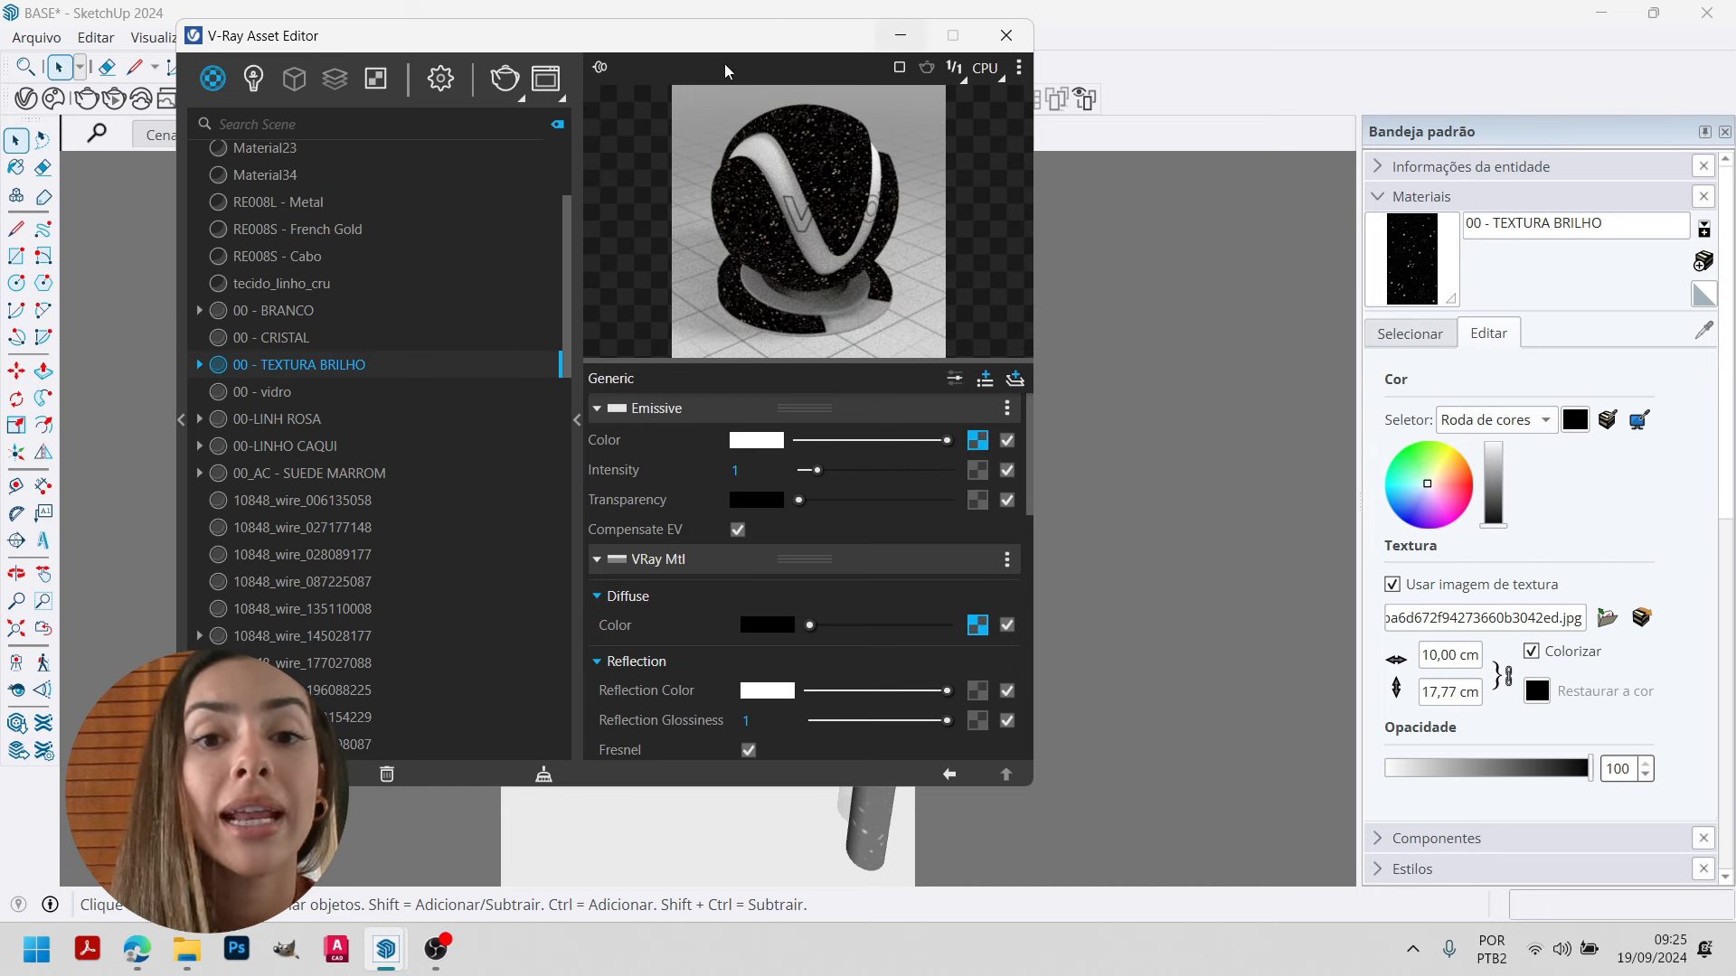
Try an intensity of 40 on the Emissive layer of 00 - TEXTURA BRILHO.
left_click(767, 470)
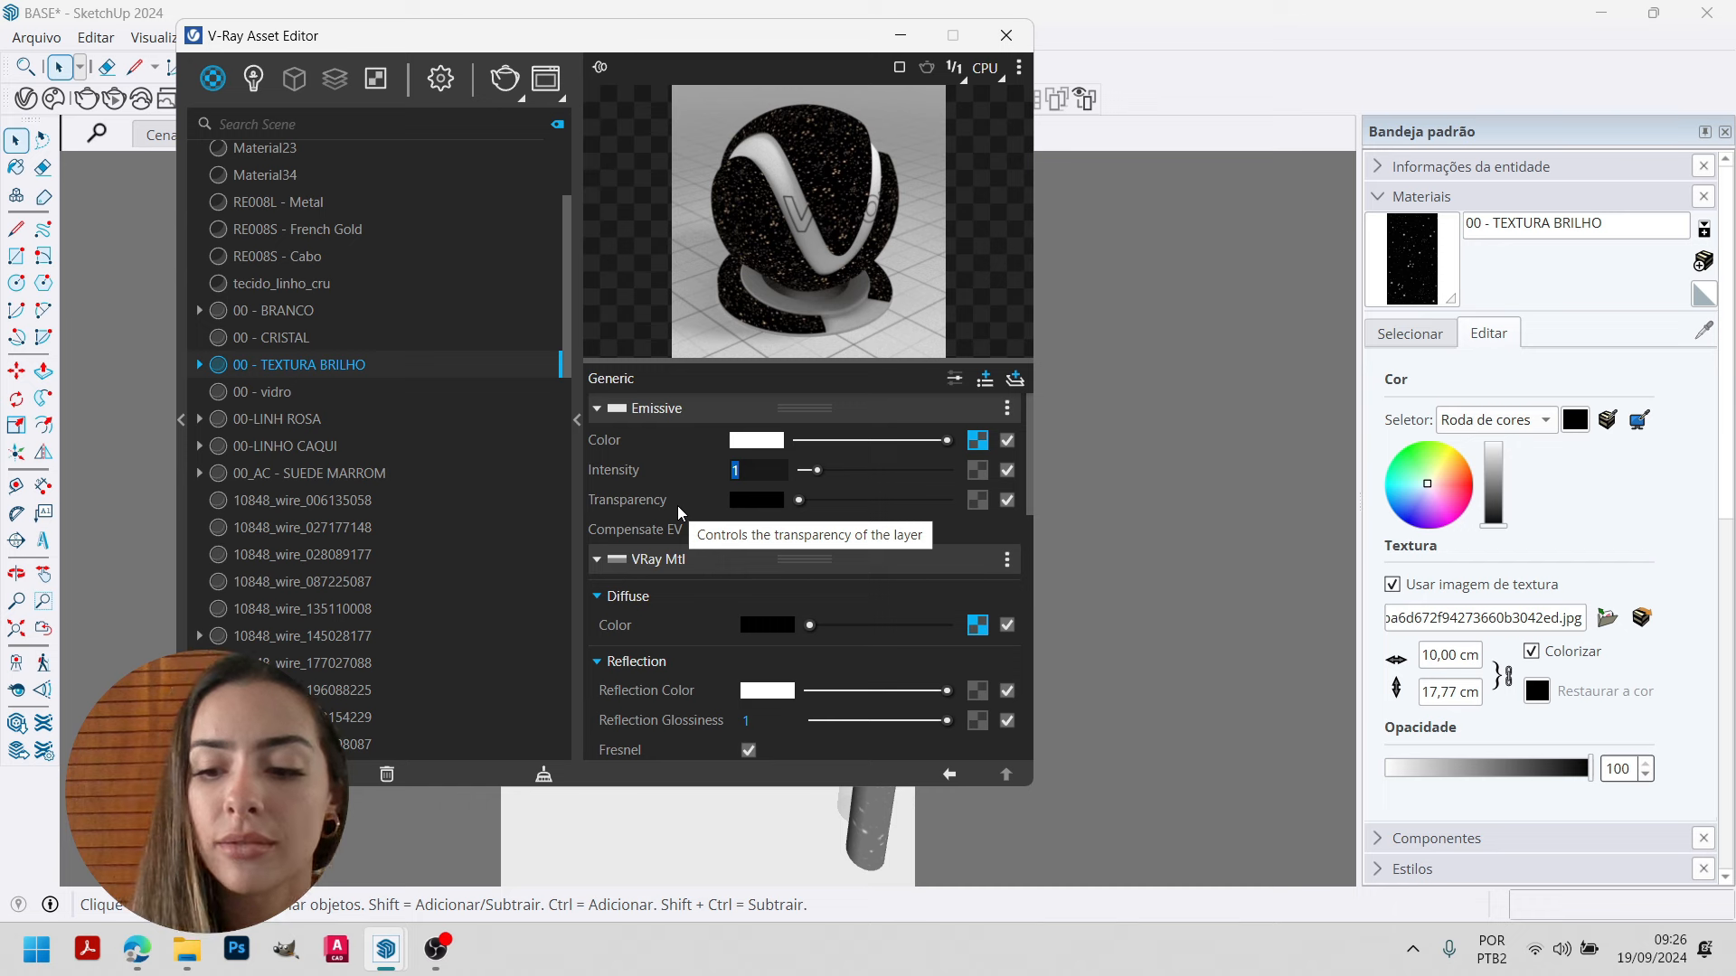
type("40")
key("Return")
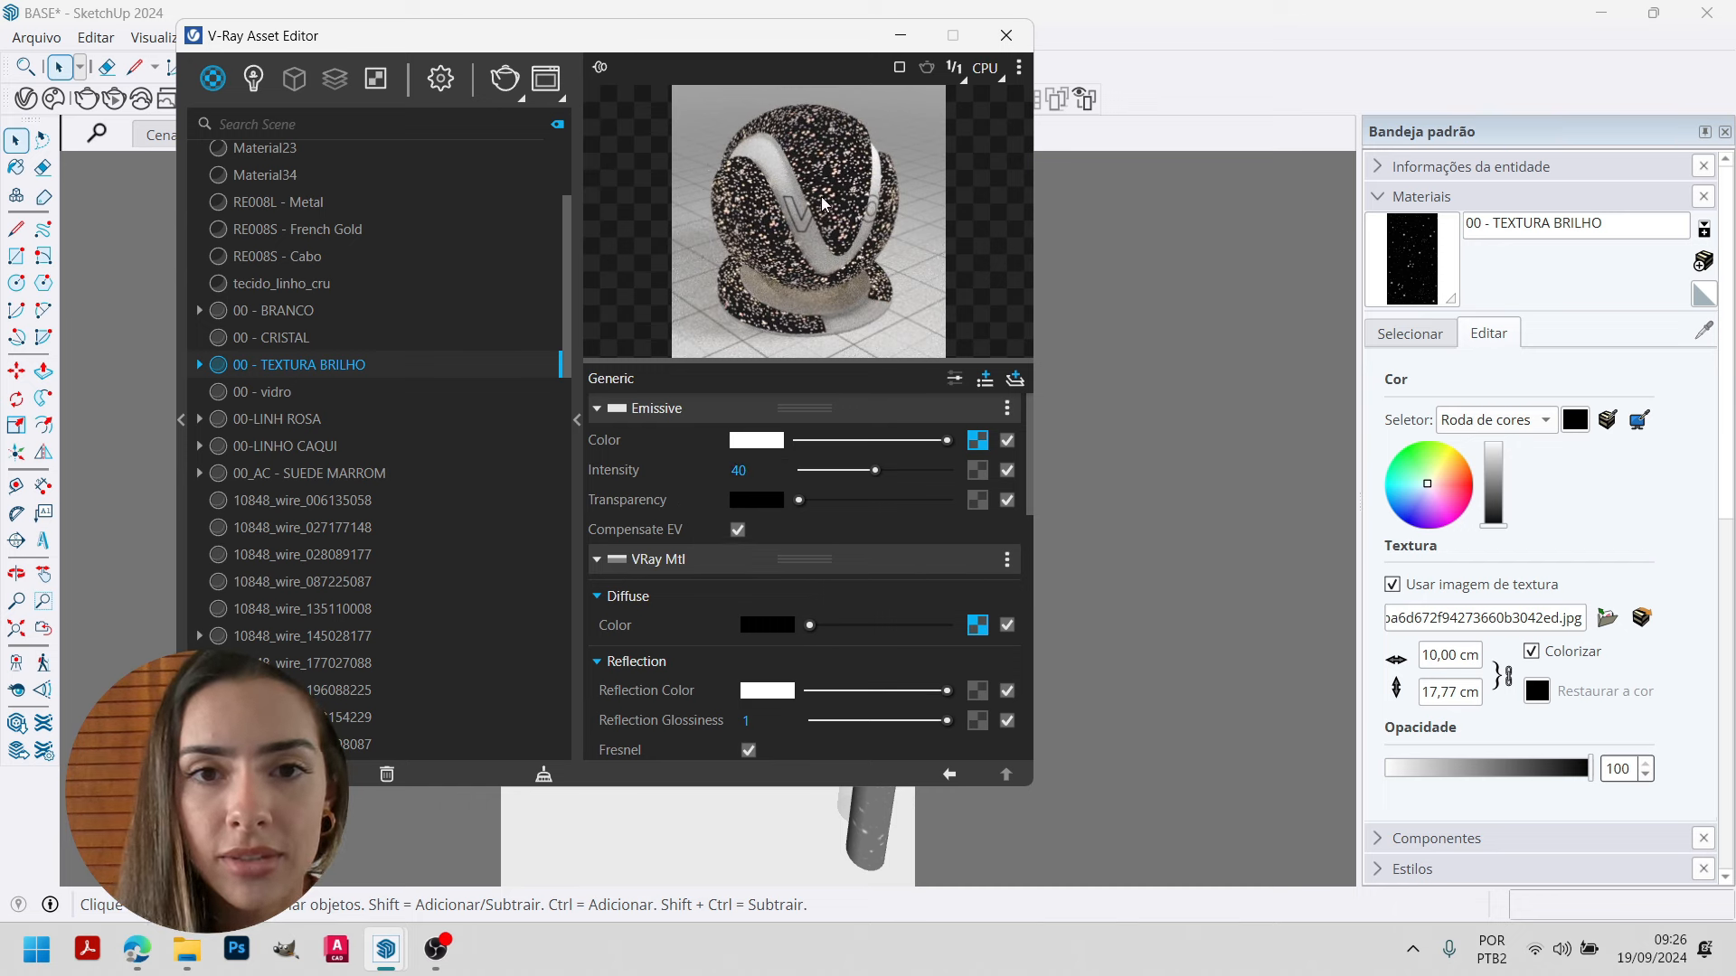
Set the Emissive layer's intensity to 20.
left_click(759, 470)
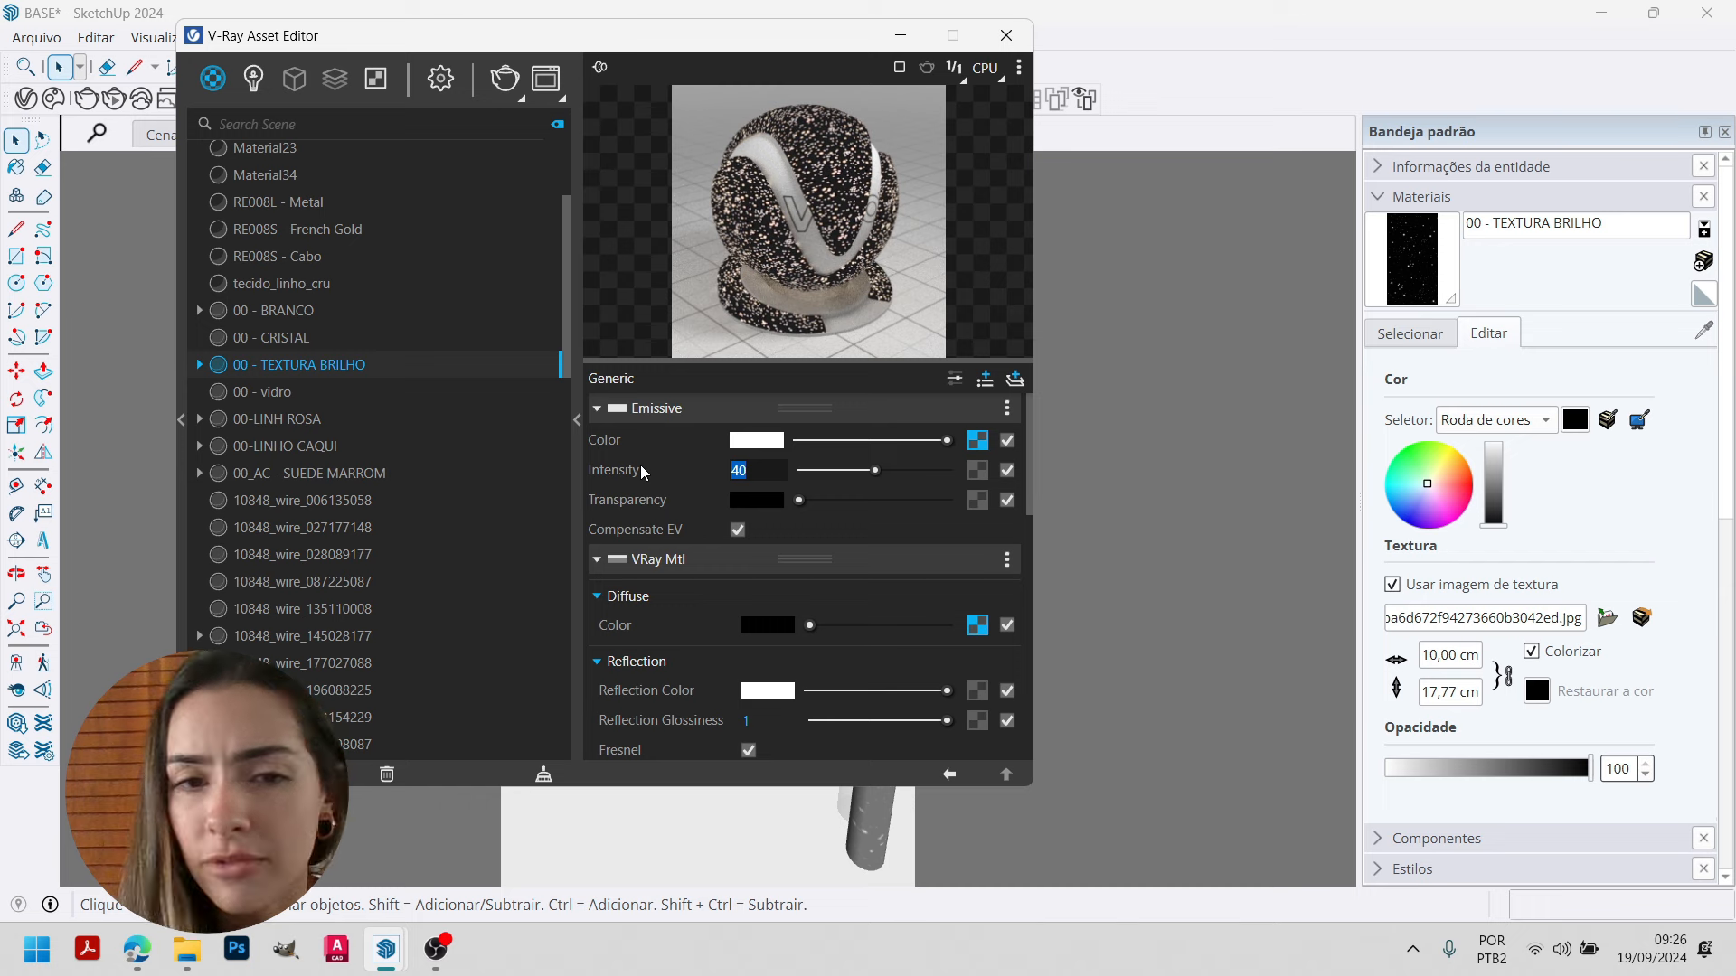
type("20")
key("Return")
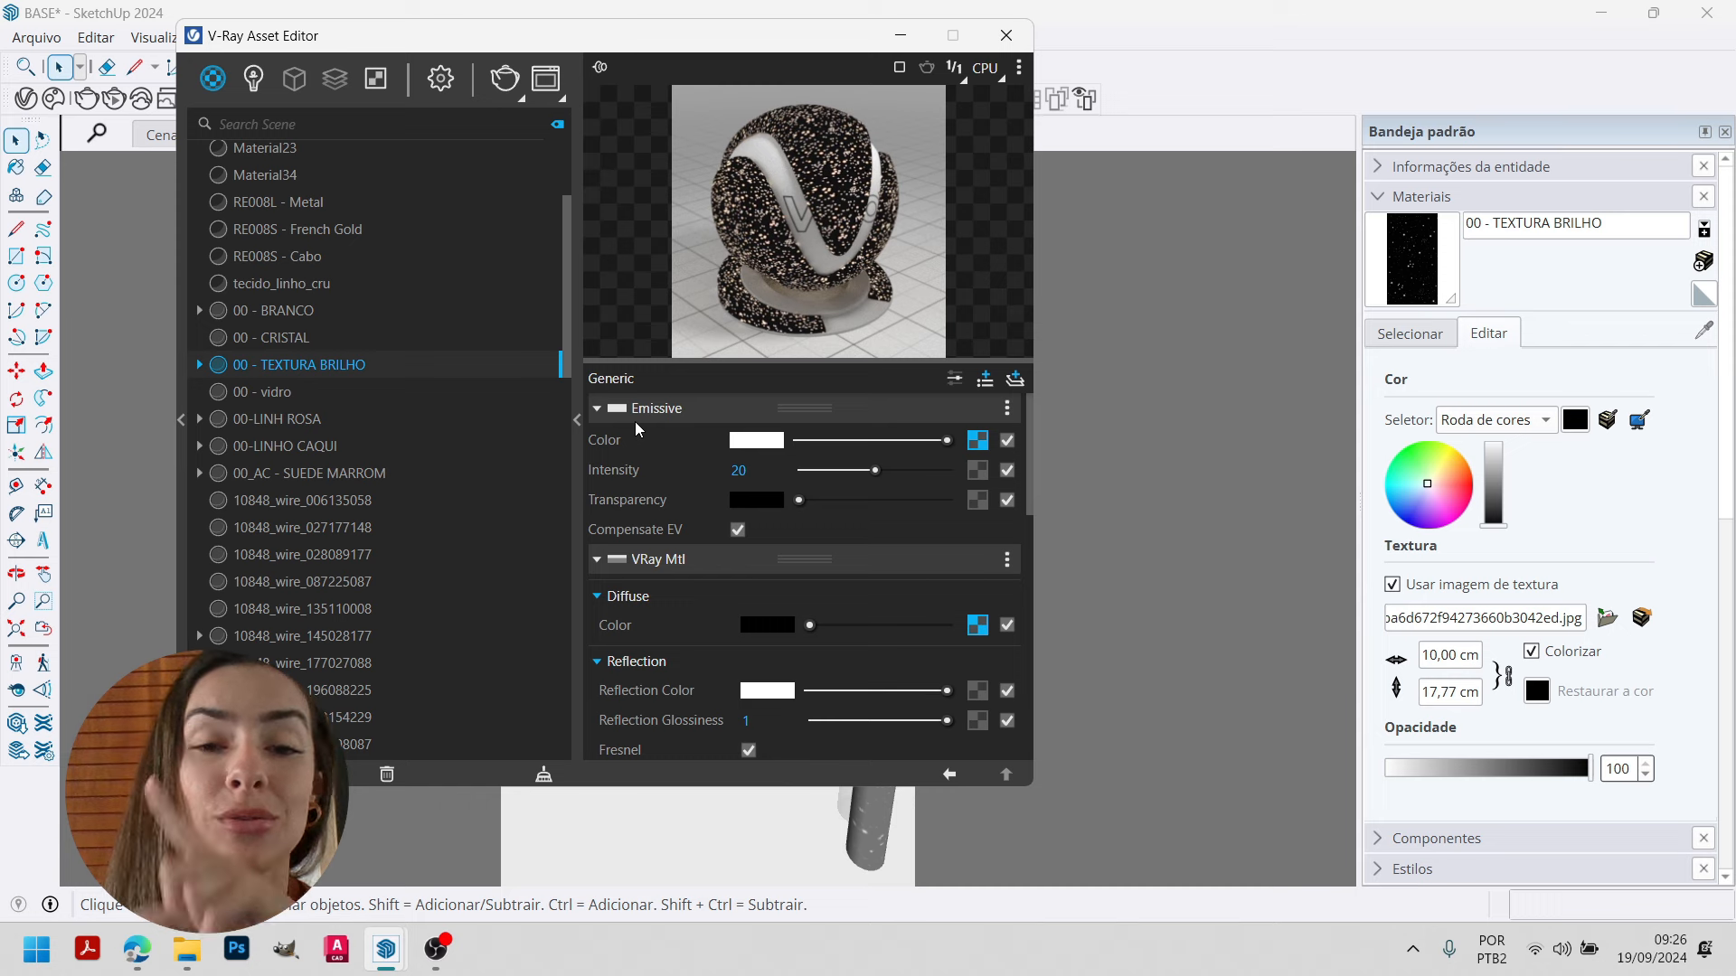
Copy the opacity bitmap of 00 - TEXTURA BRILHO and paste it as a copy onto the Emissive layer's transparency.
scroll(815, 679, "down", 6)
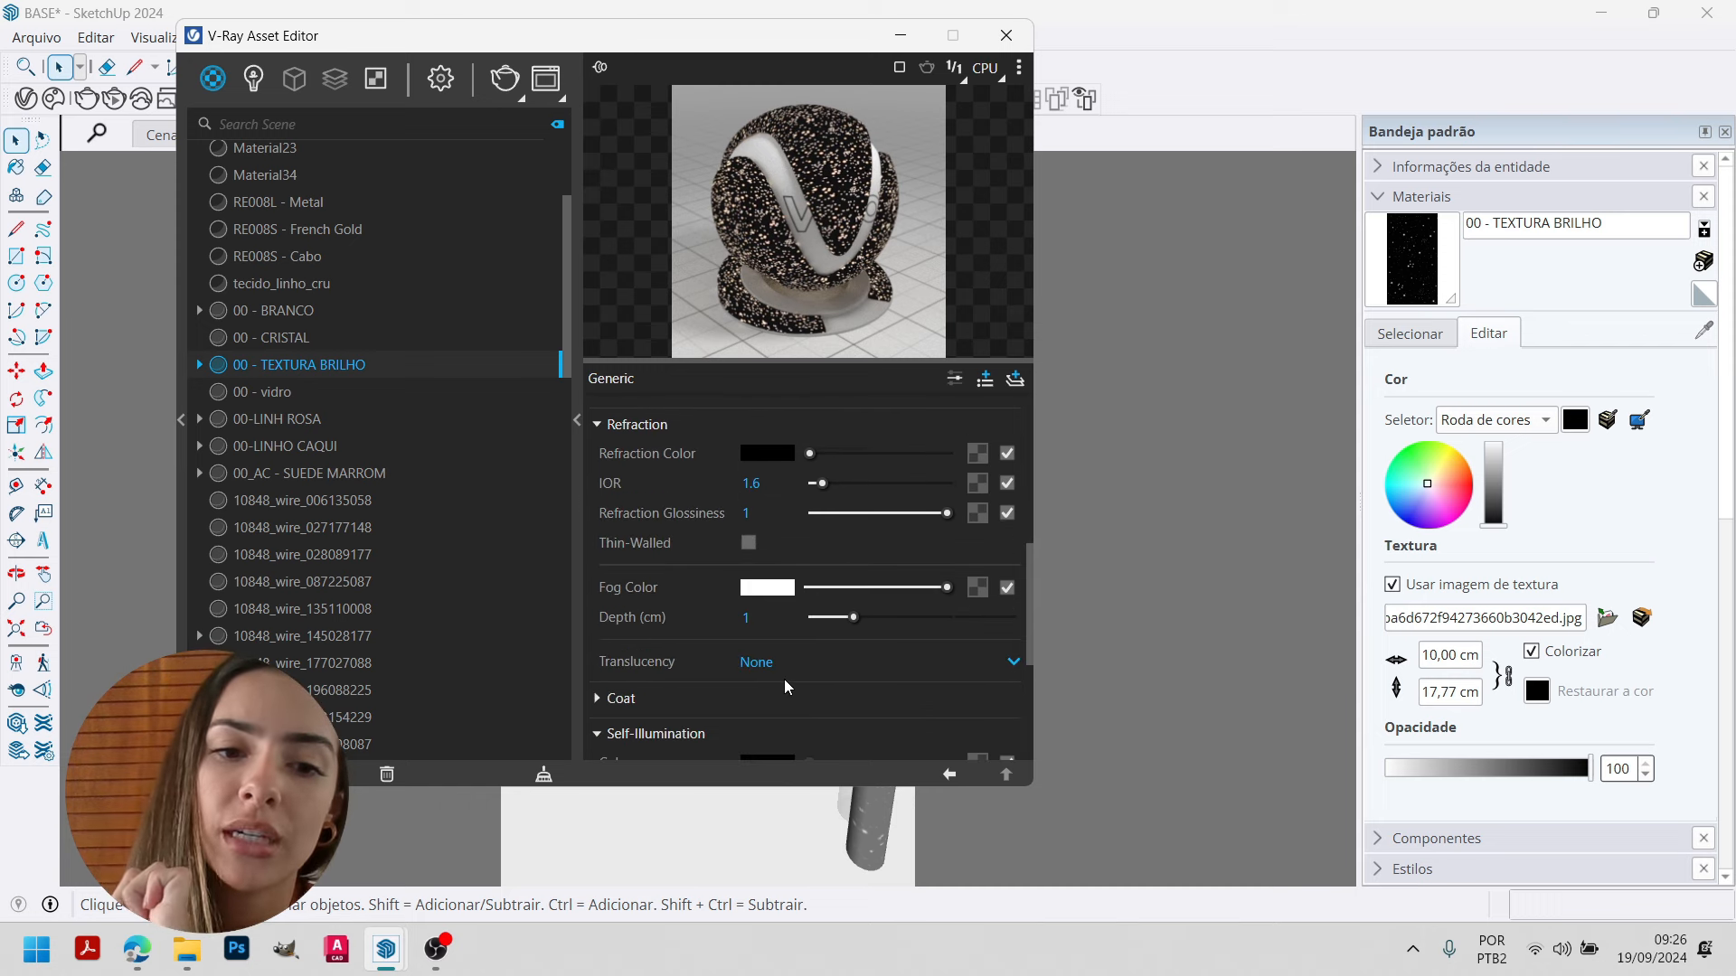
scroll(785, 681, "down", 5)
scroll(732, 606, "up", 10)
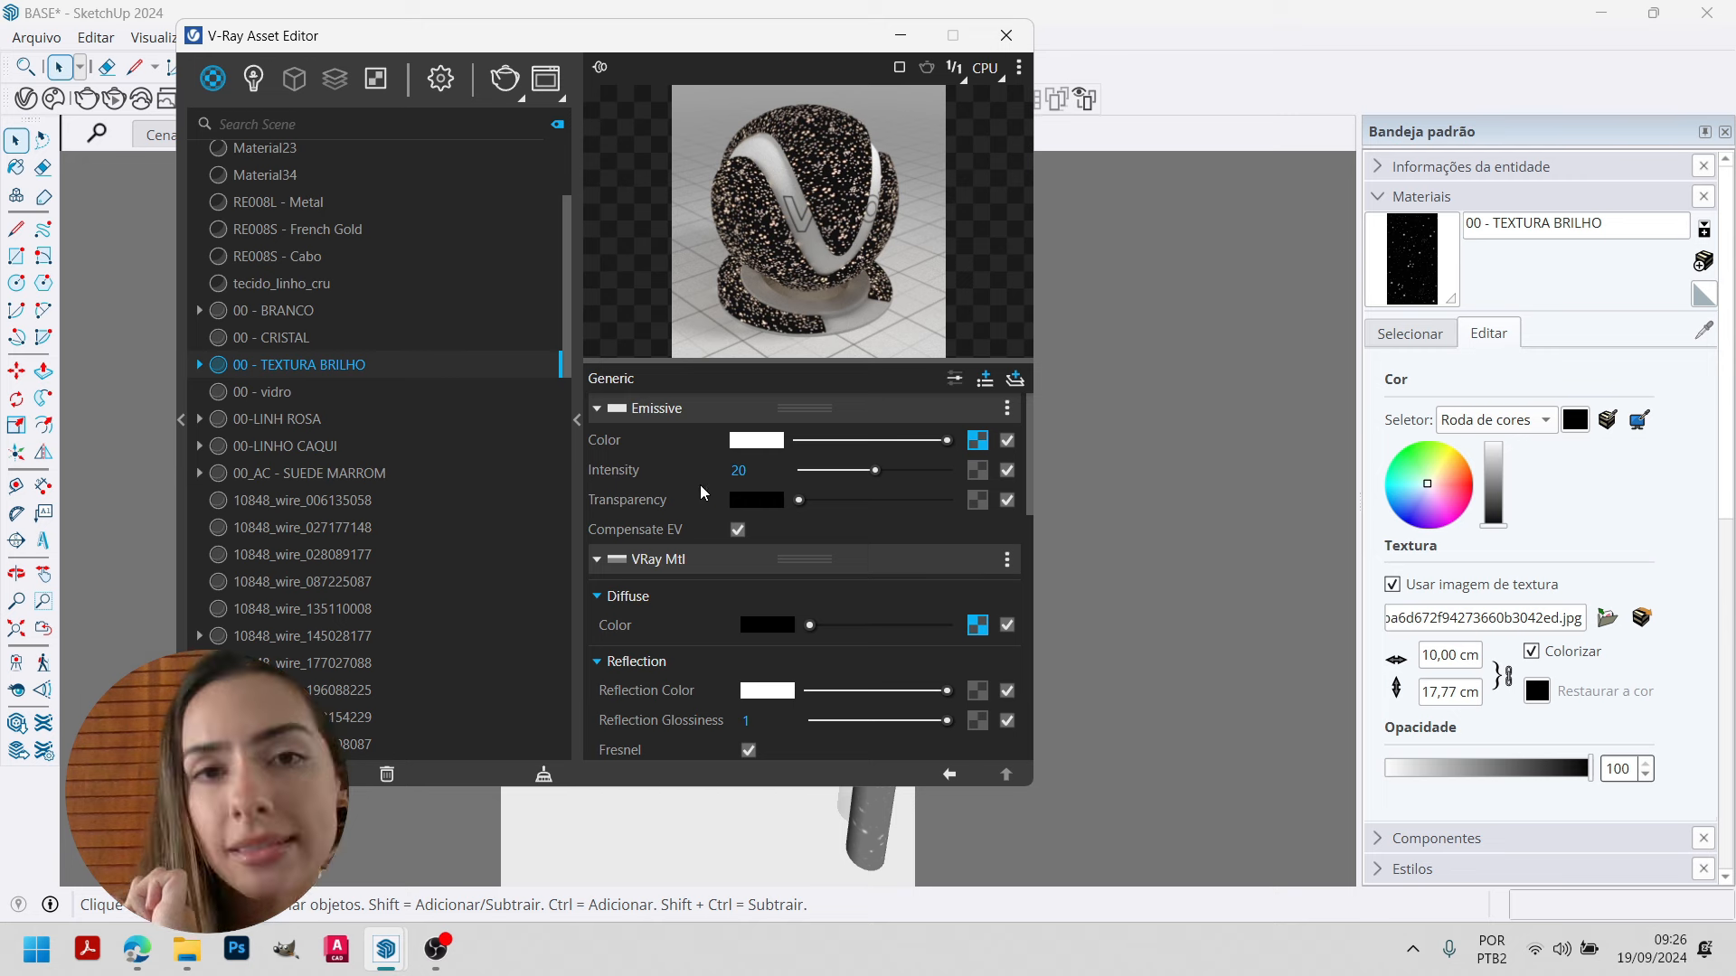
scroll(888, 555, "down", 6)
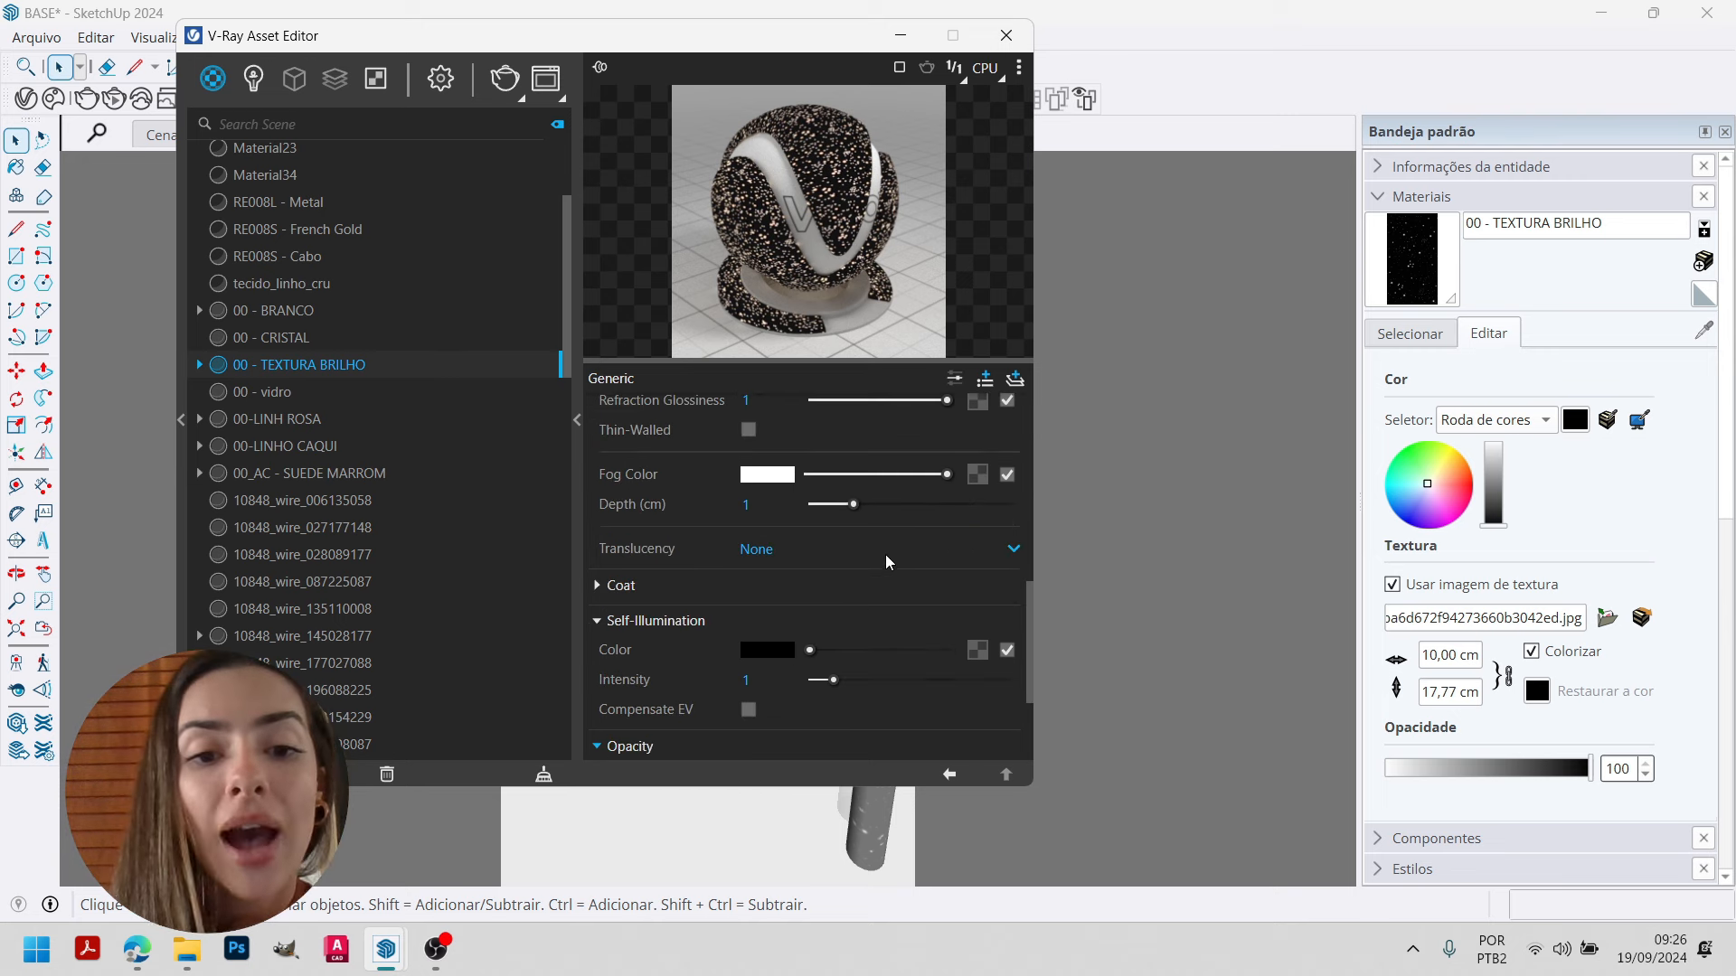
scroll(886, 555, "down", 3)
right_click(978, 609)
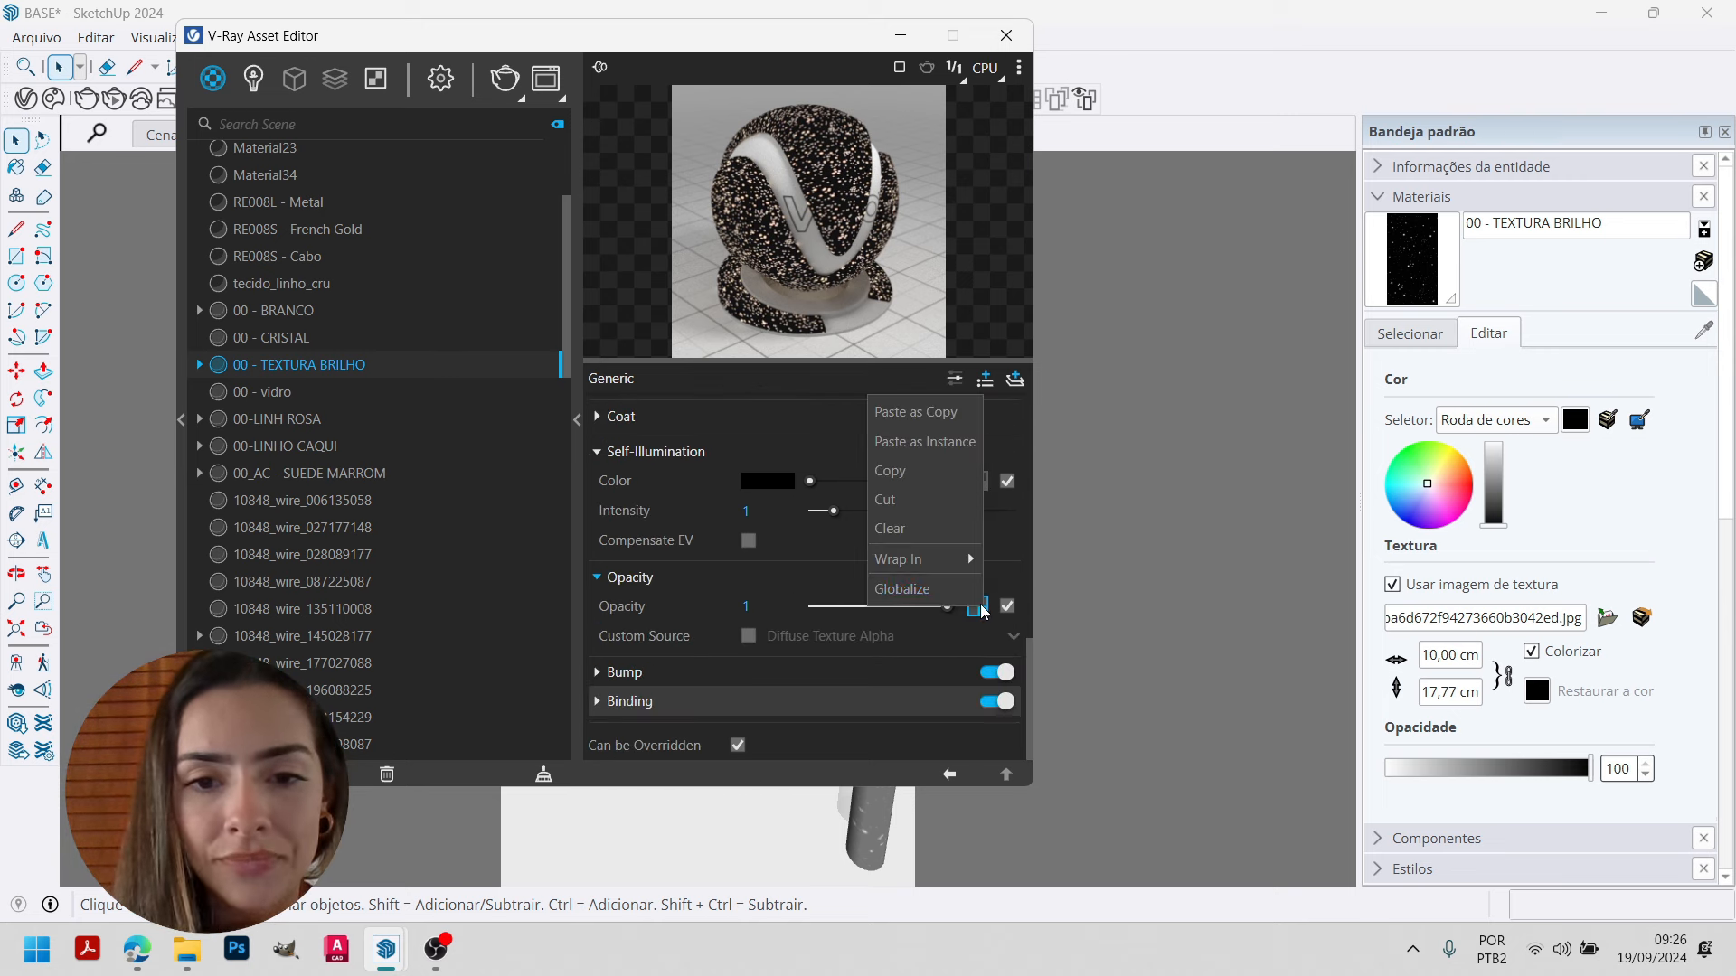
left_click(898, 471)
scroll(900, 477, "up", 8)
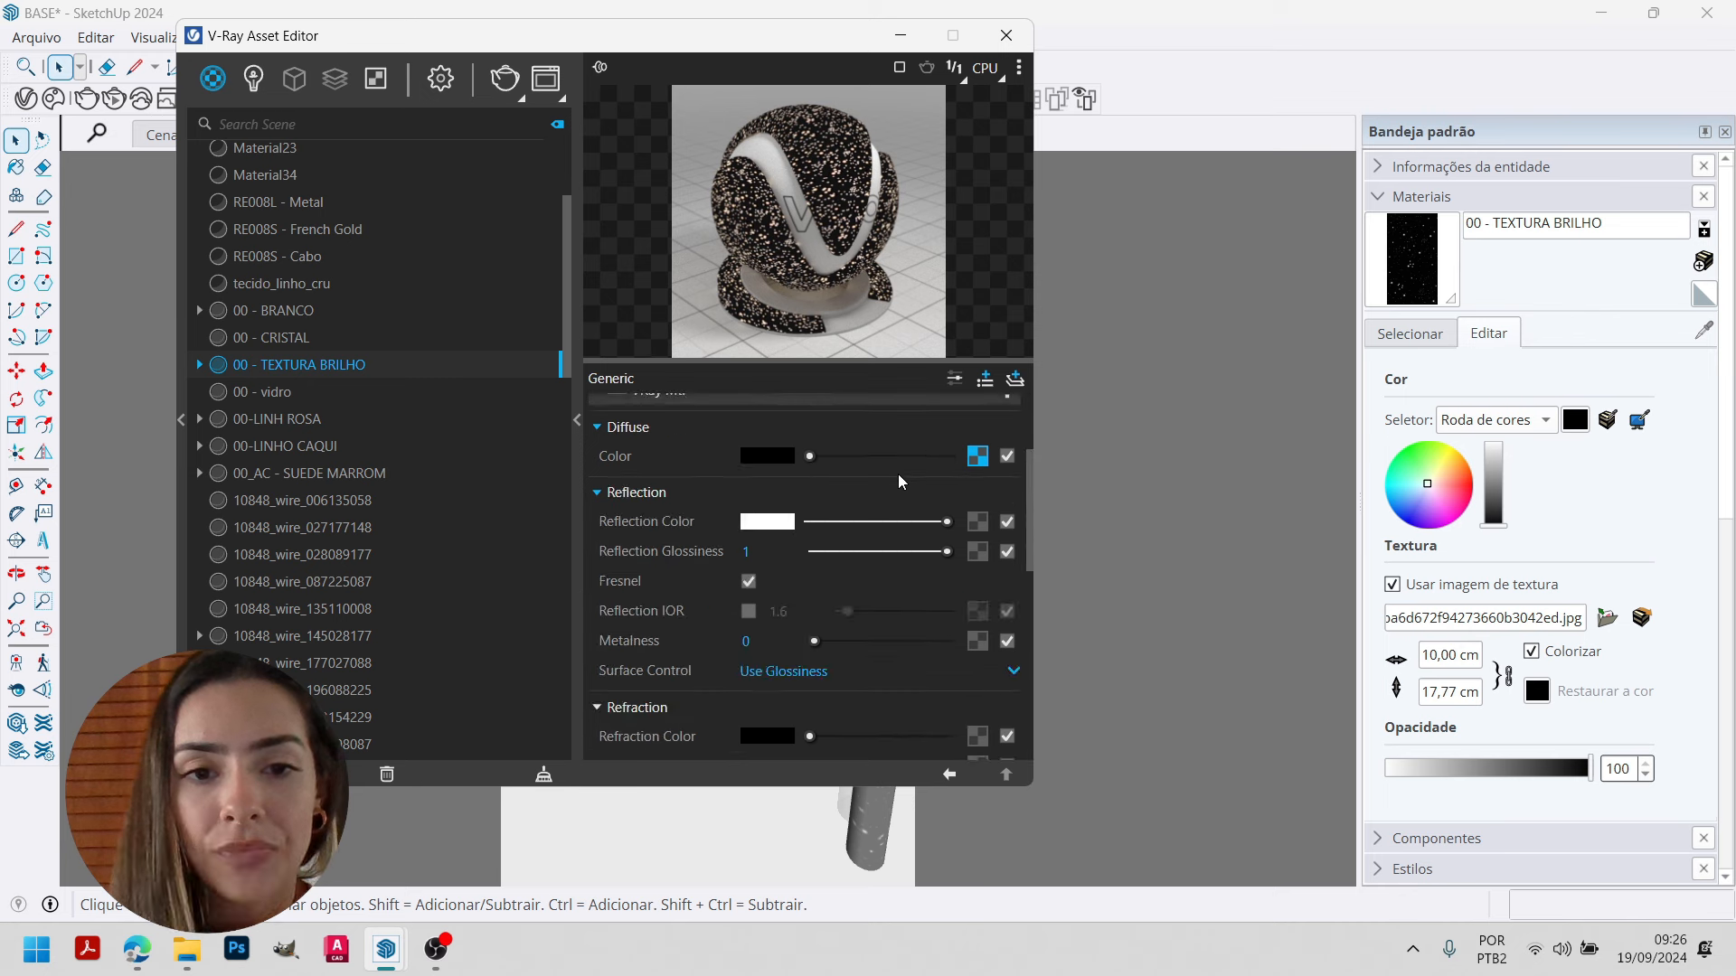
scroll(897, 474, "up", 2)
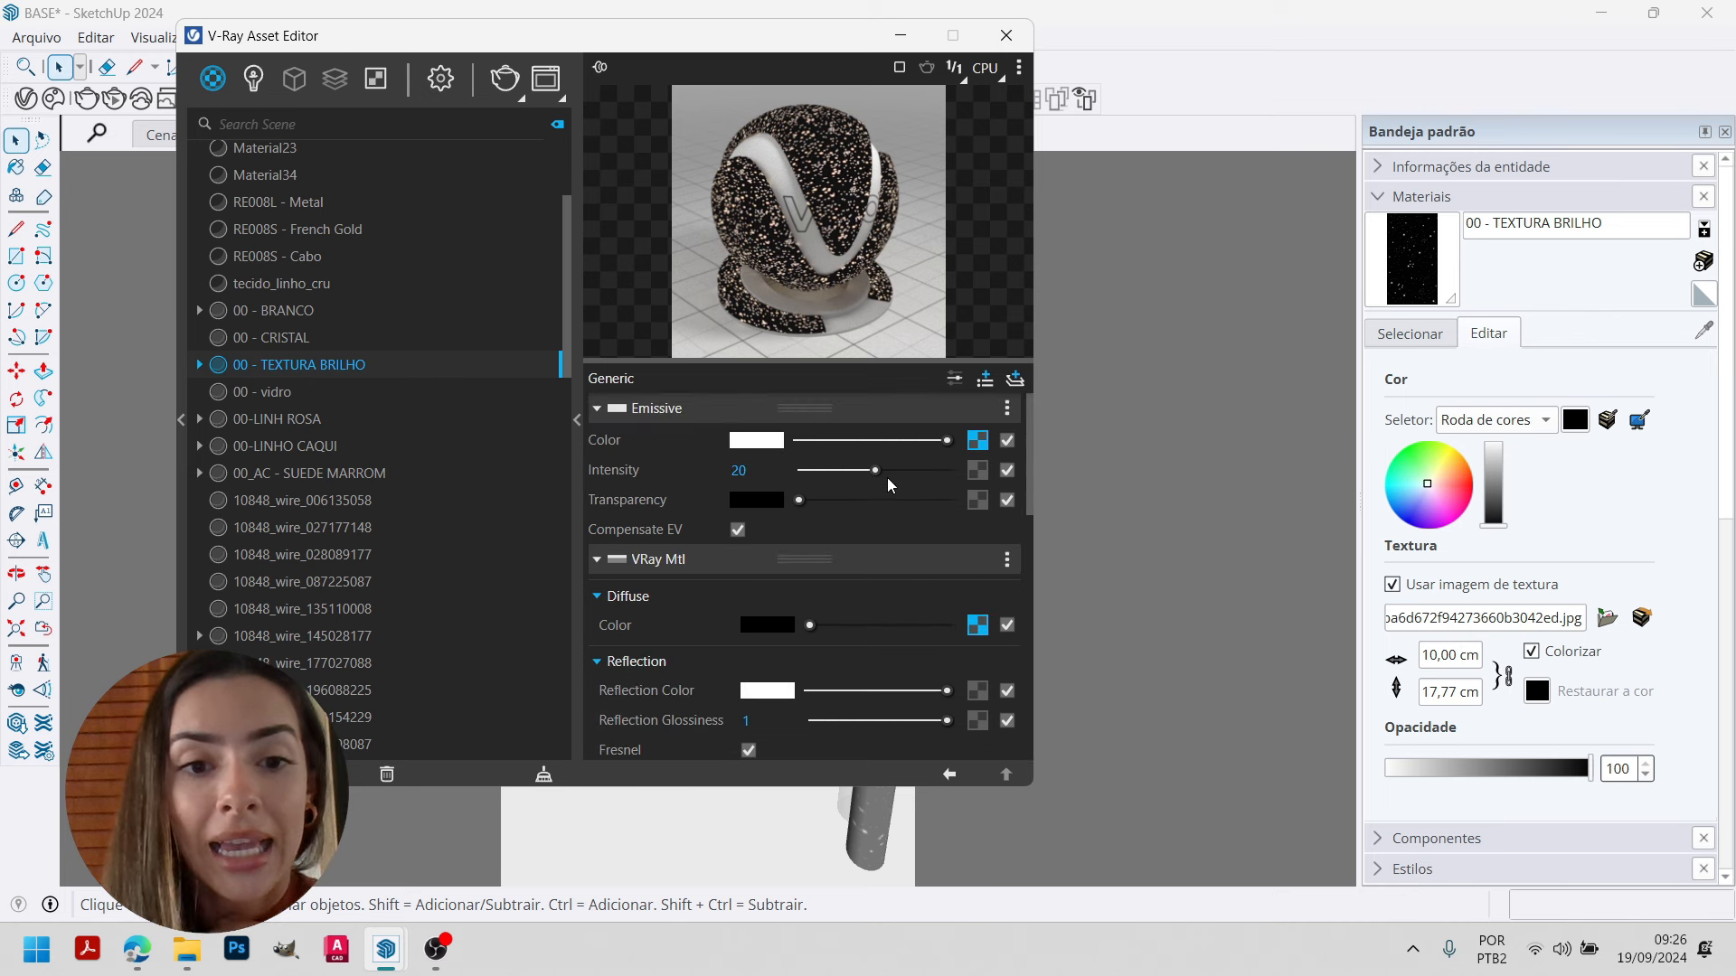
right_click(978, 500)
left_click(919, 511)
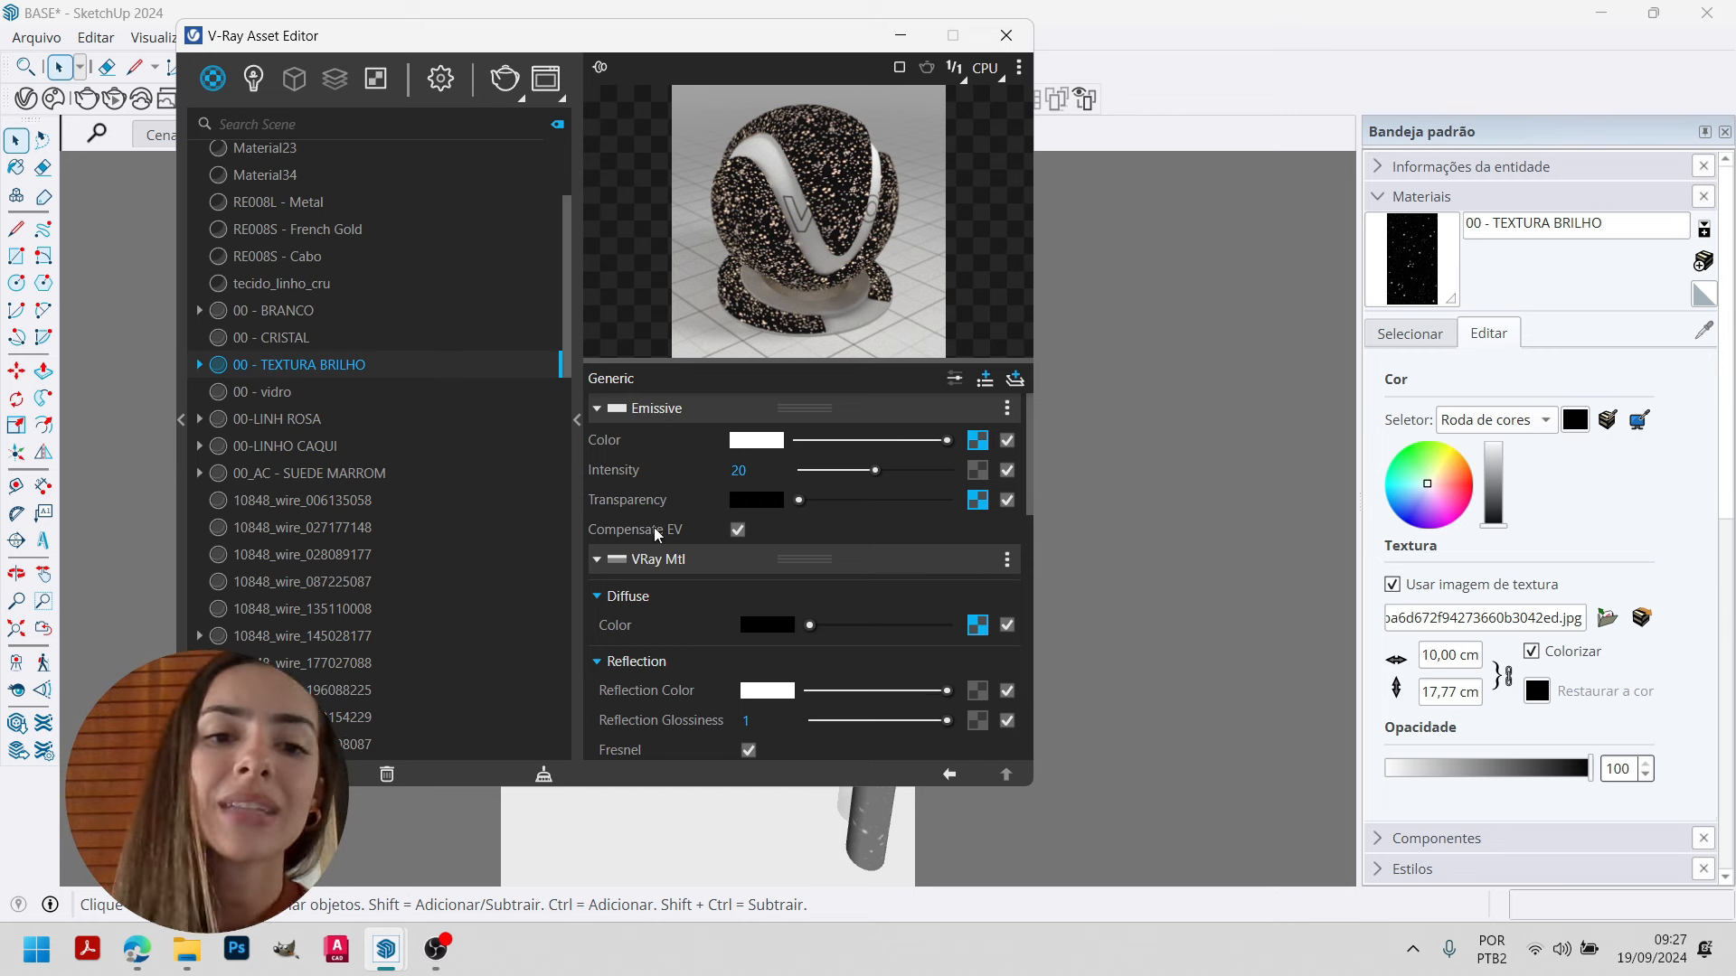
Invert the texture of the Emissive transparency bitmap in its colour manipulation settings and return to the material.
left_click(982, 503)
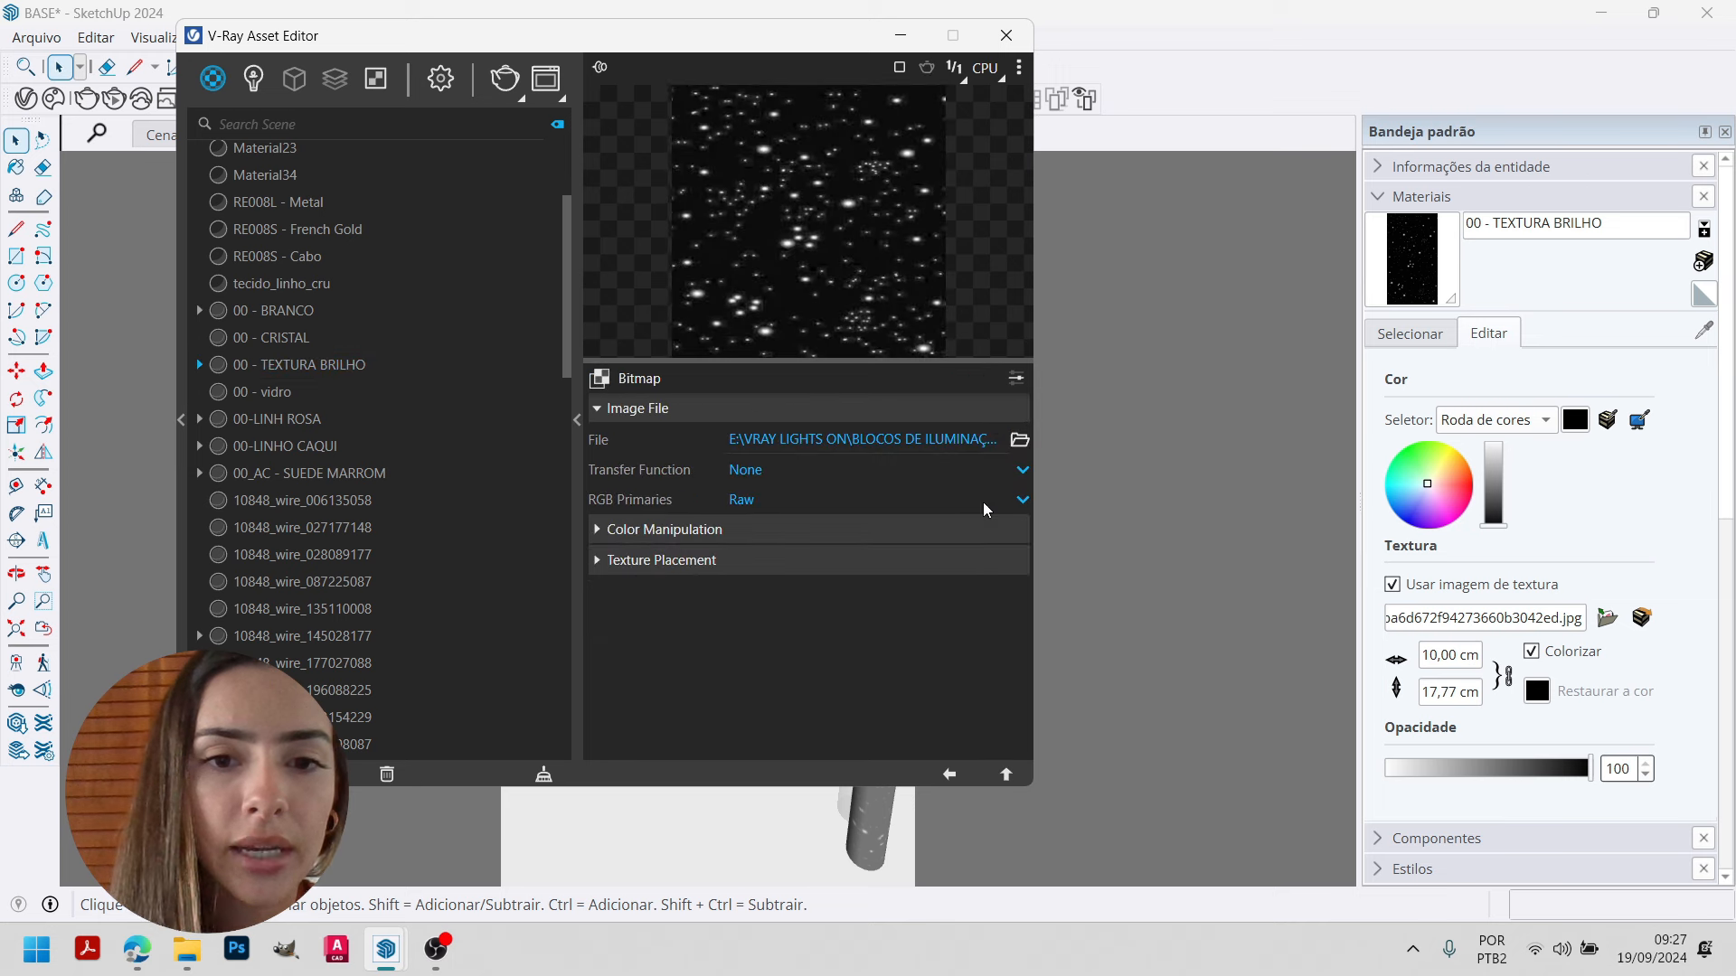
left_click(627, 531)
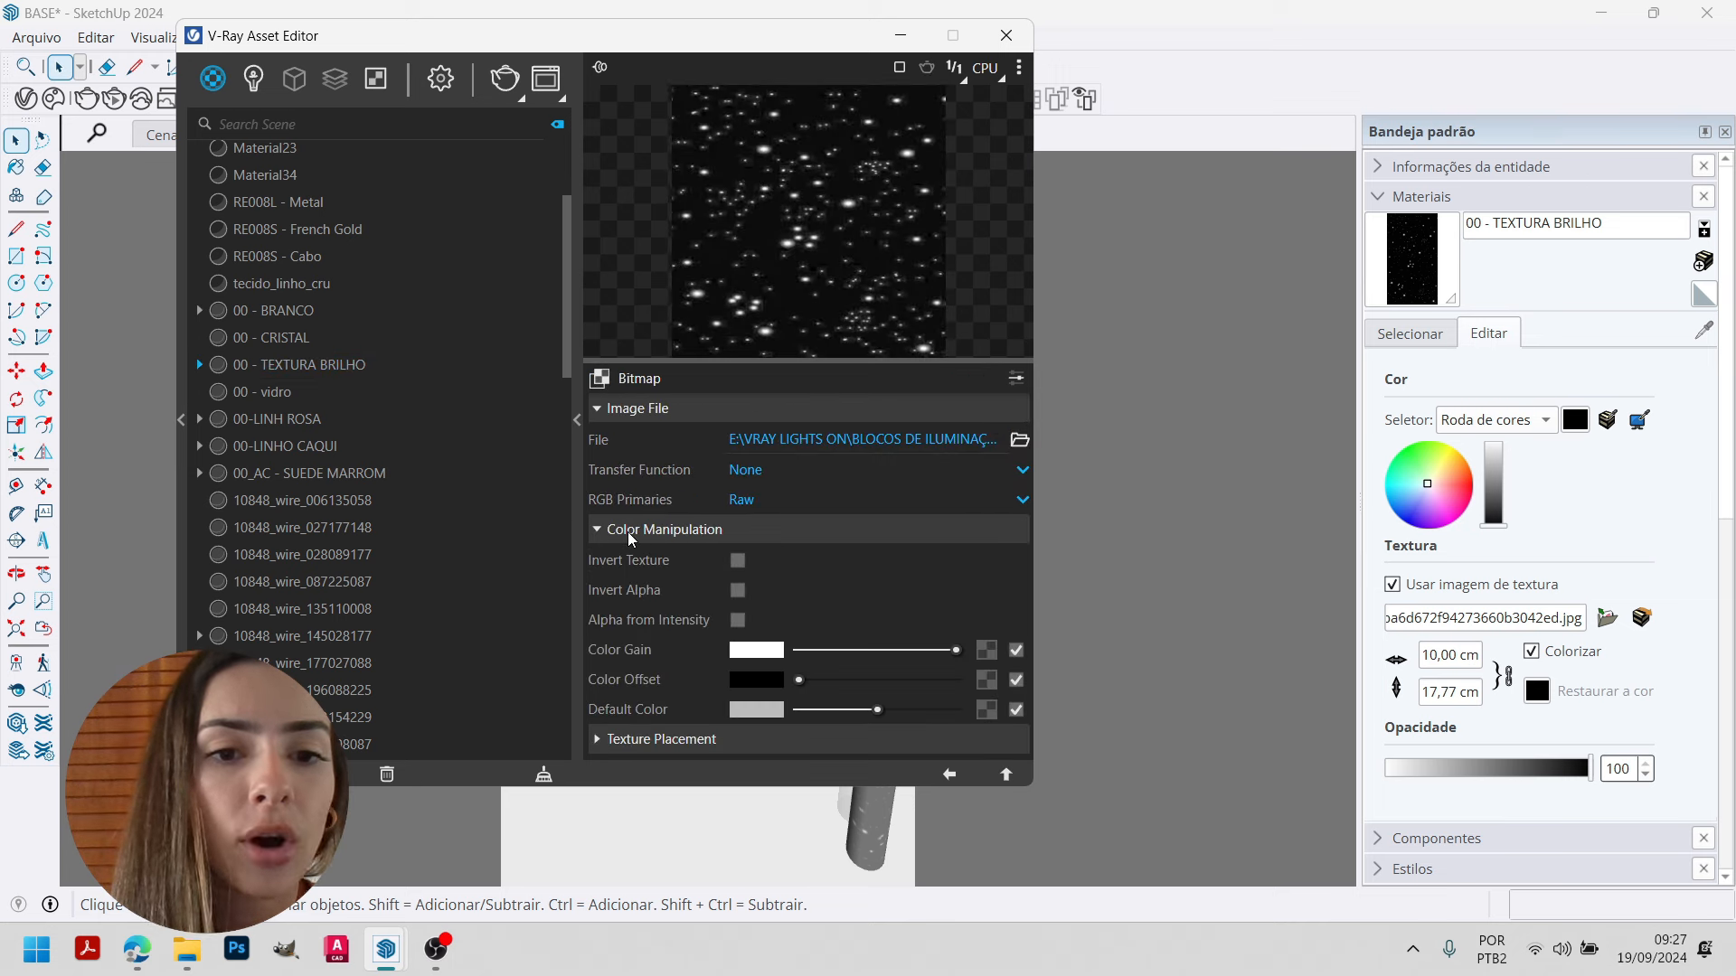
left_click(737, 561)
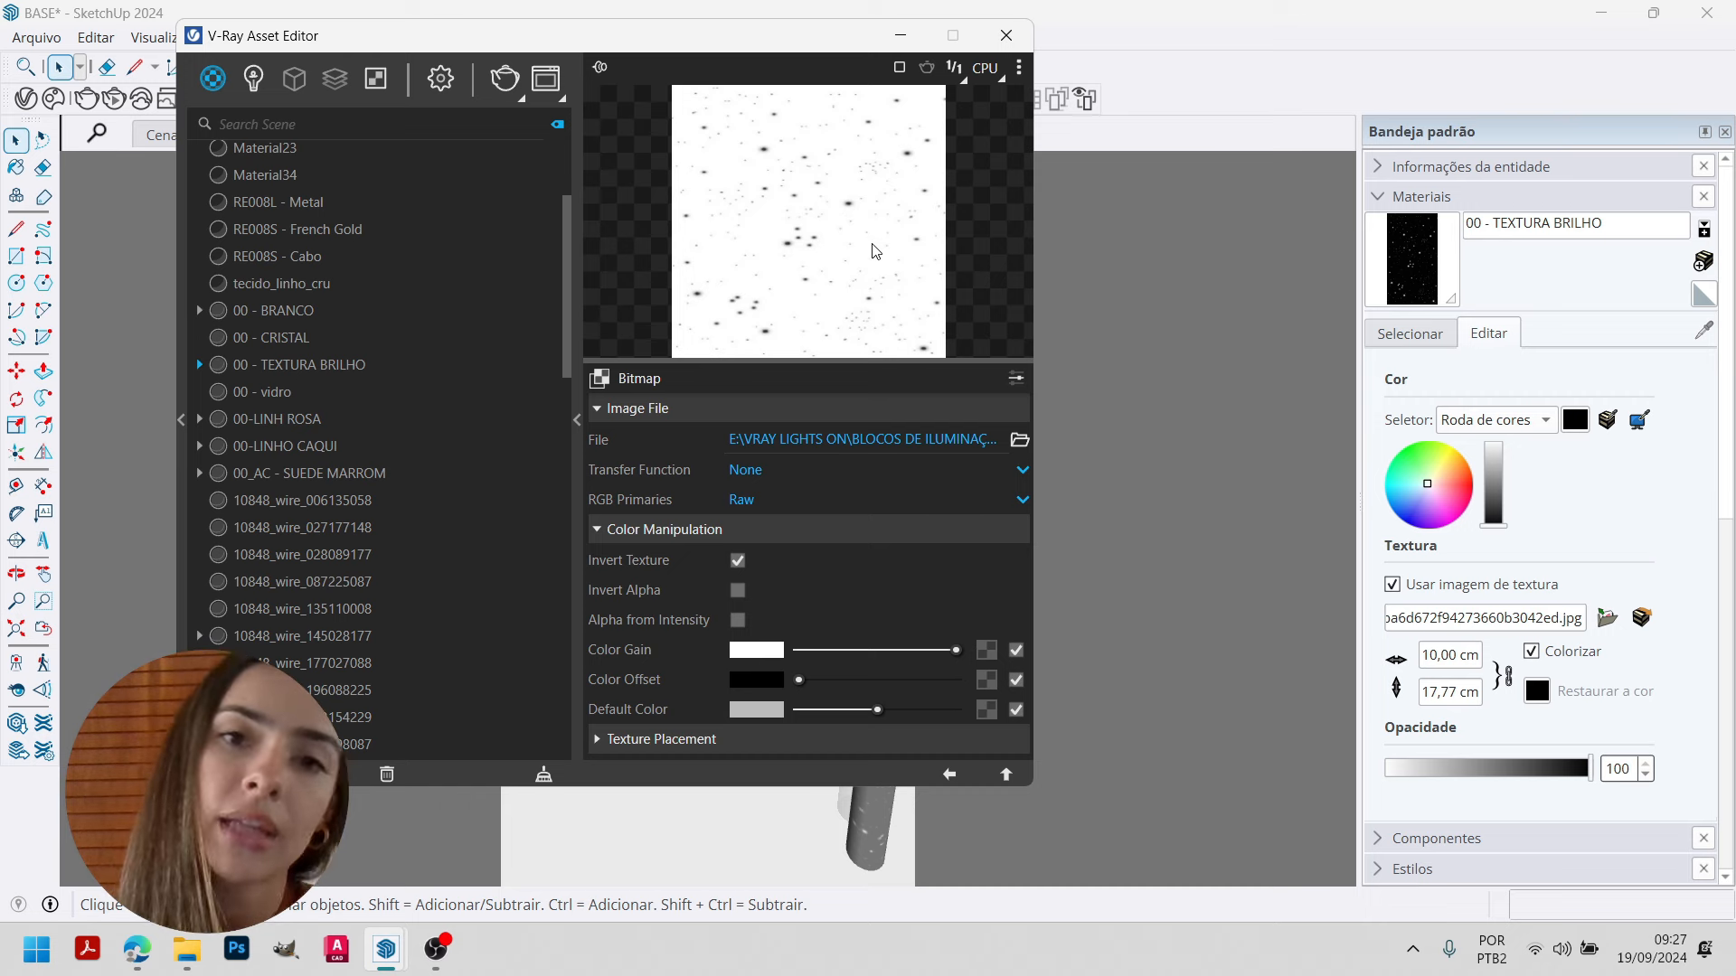
left_click(949, 774)
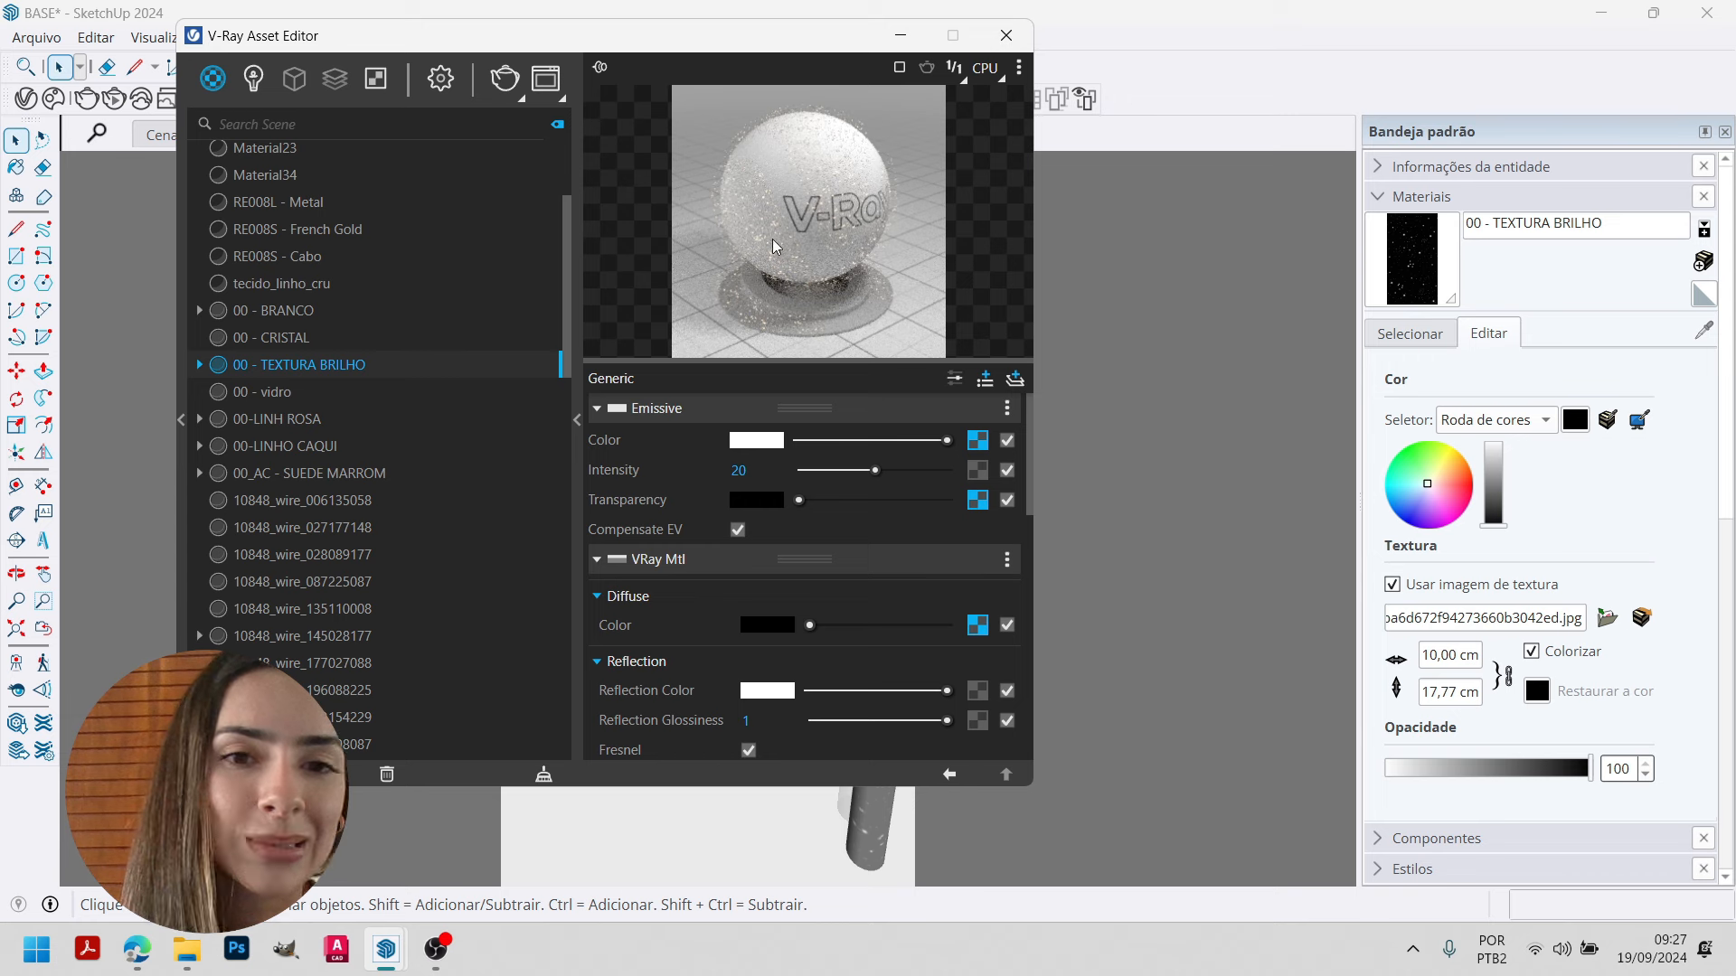
Examine the glowing speckles of 00 - TEXTURA BRILHO in an enlarged material preview.
left_click_drag(807, 360, 803, 506)
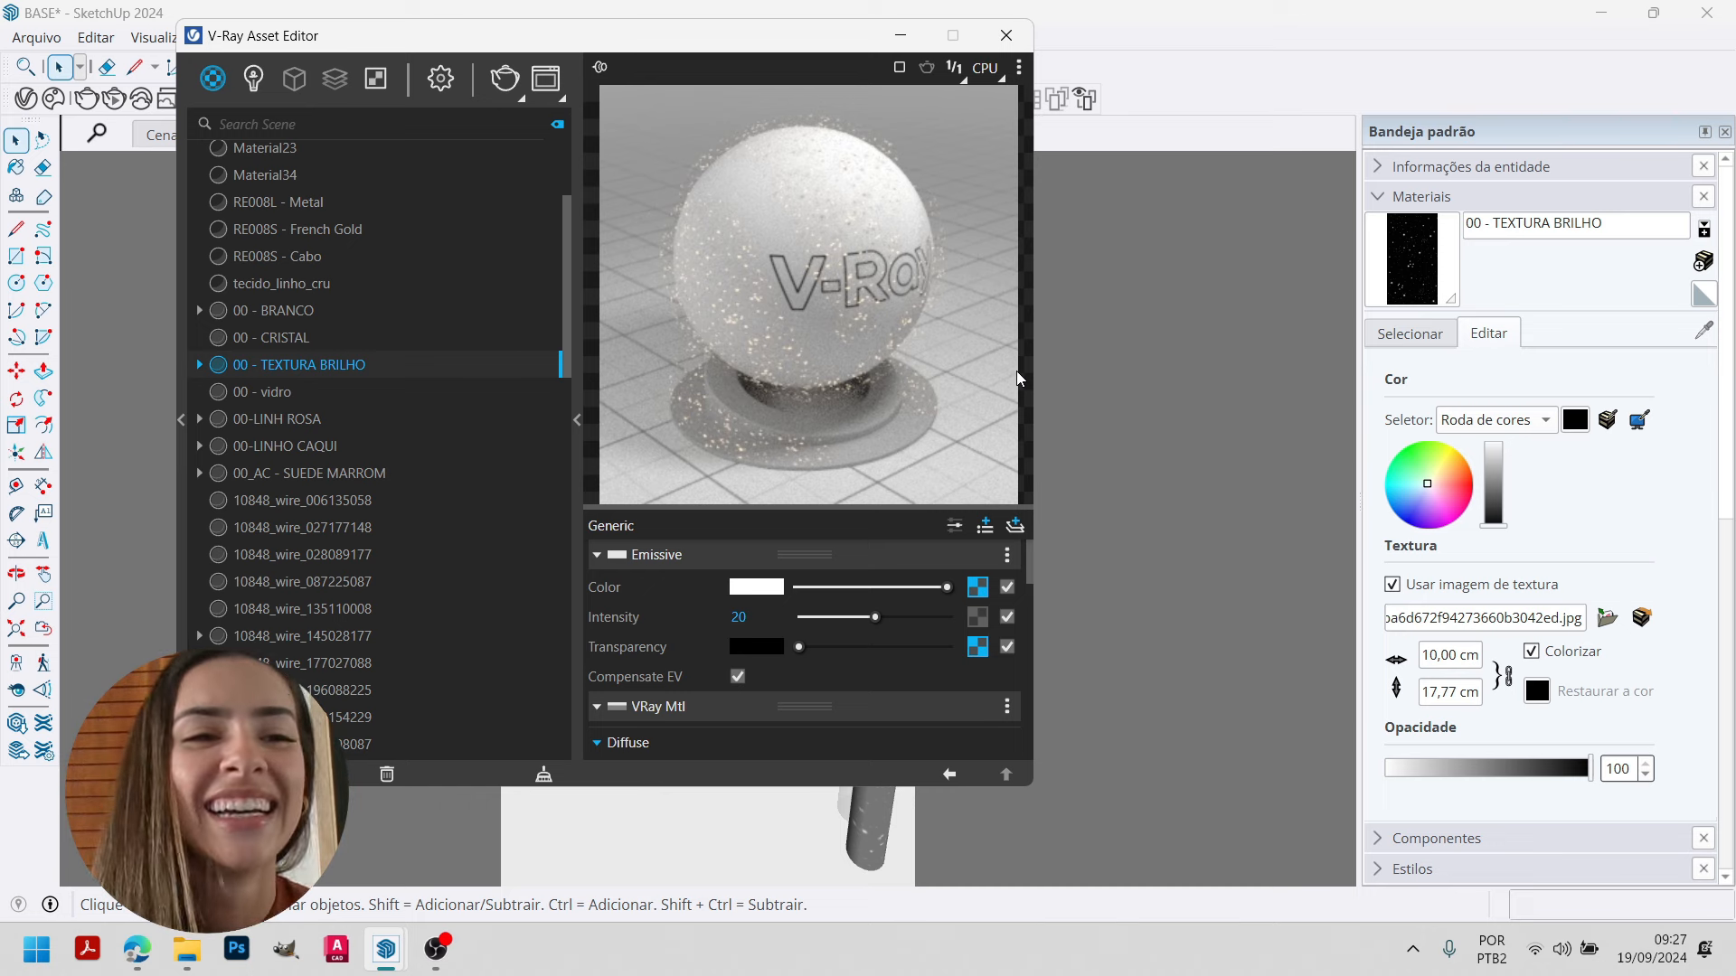
left_click_drag(889, 516, 892, 404)
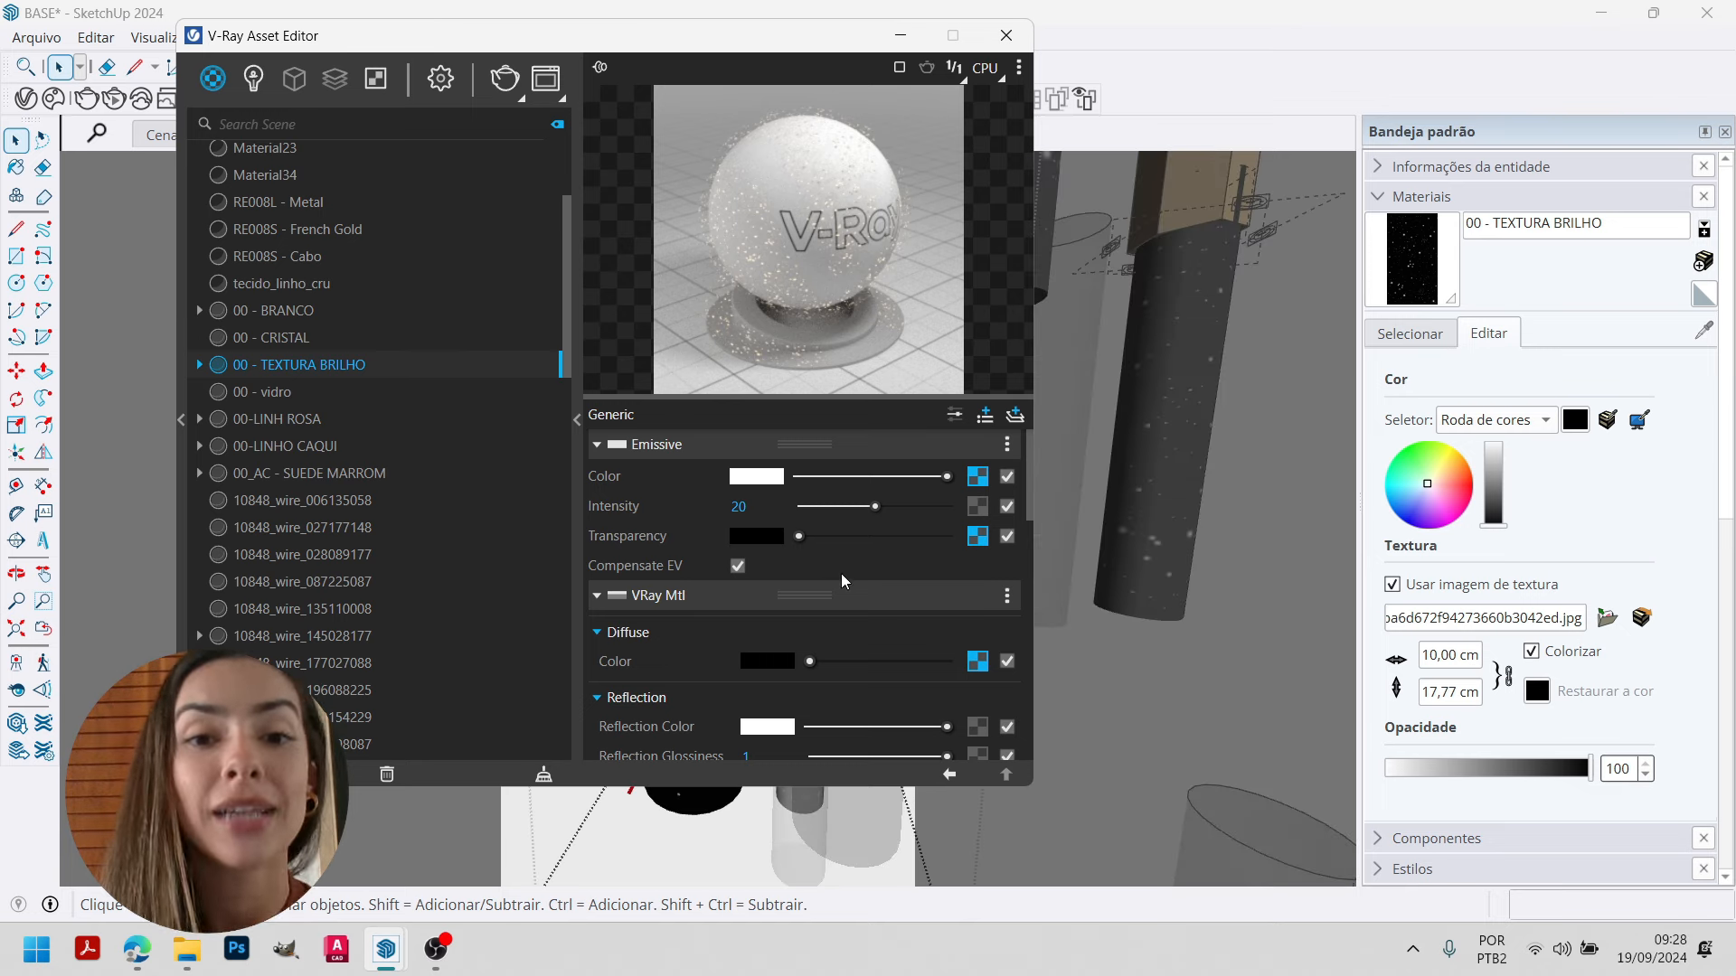
left_click(900, 36)
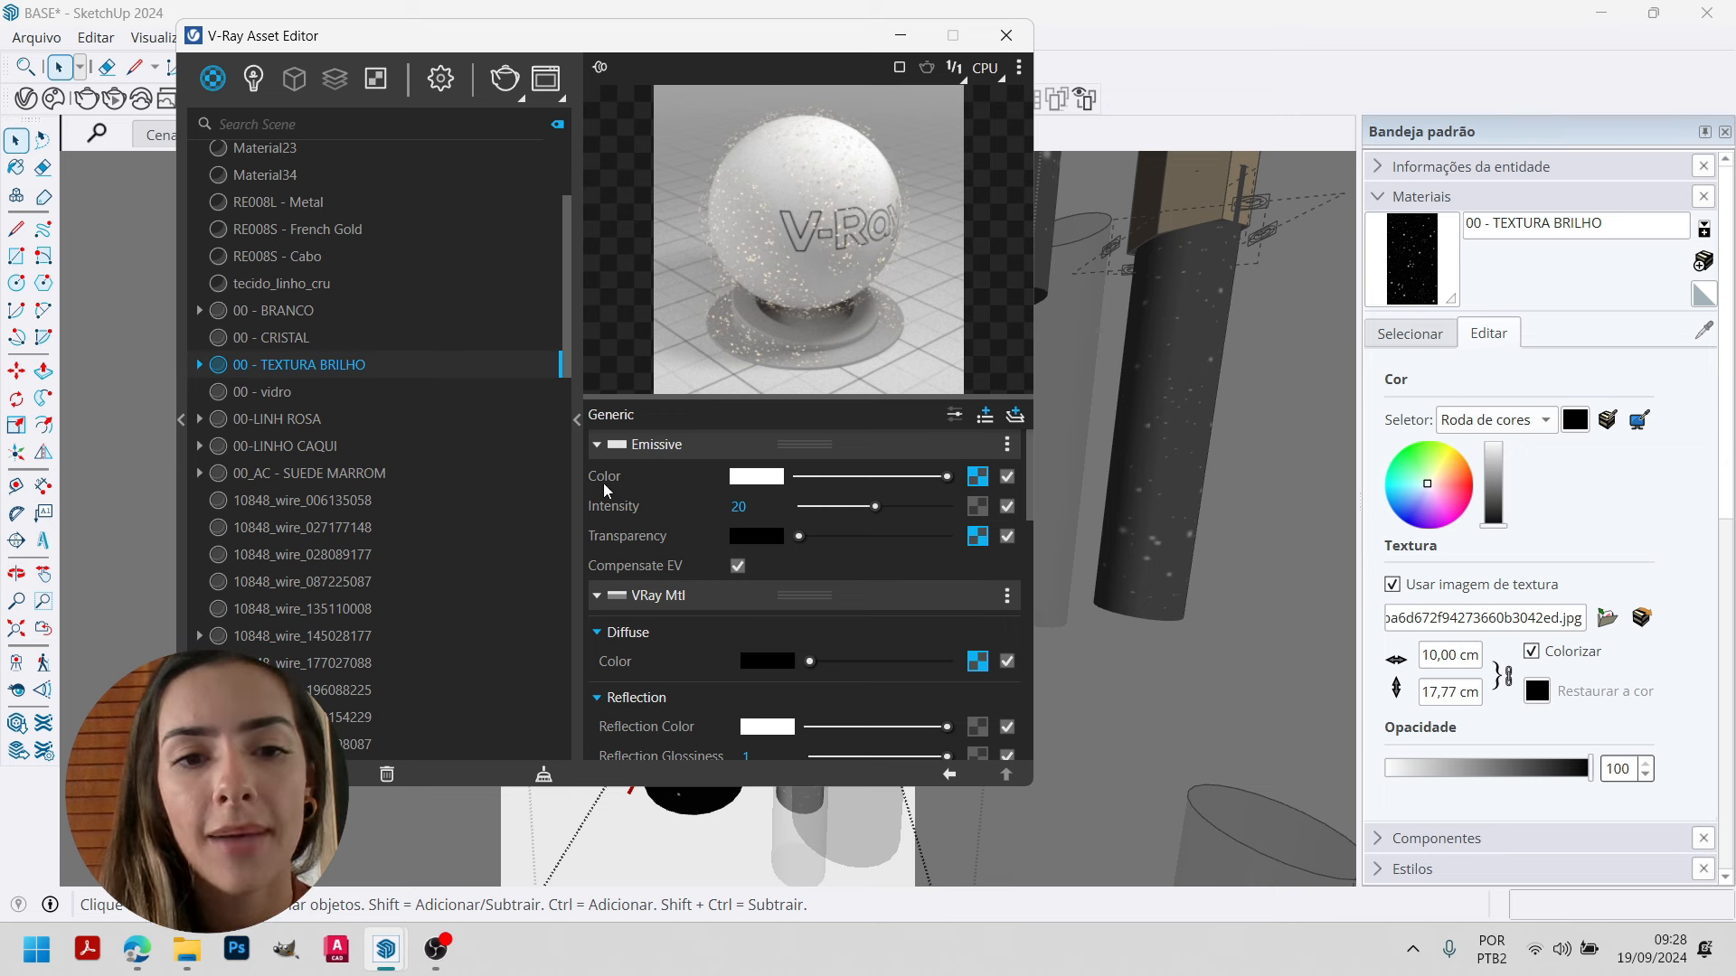
Copy the Emissive colour bitmap of 00 - TEXTURA BRILHO and set the material's binding texture mode to Custom.
right_click(980, 479)
left_click(876, 556)
scroll(734, 568, "down", 4)
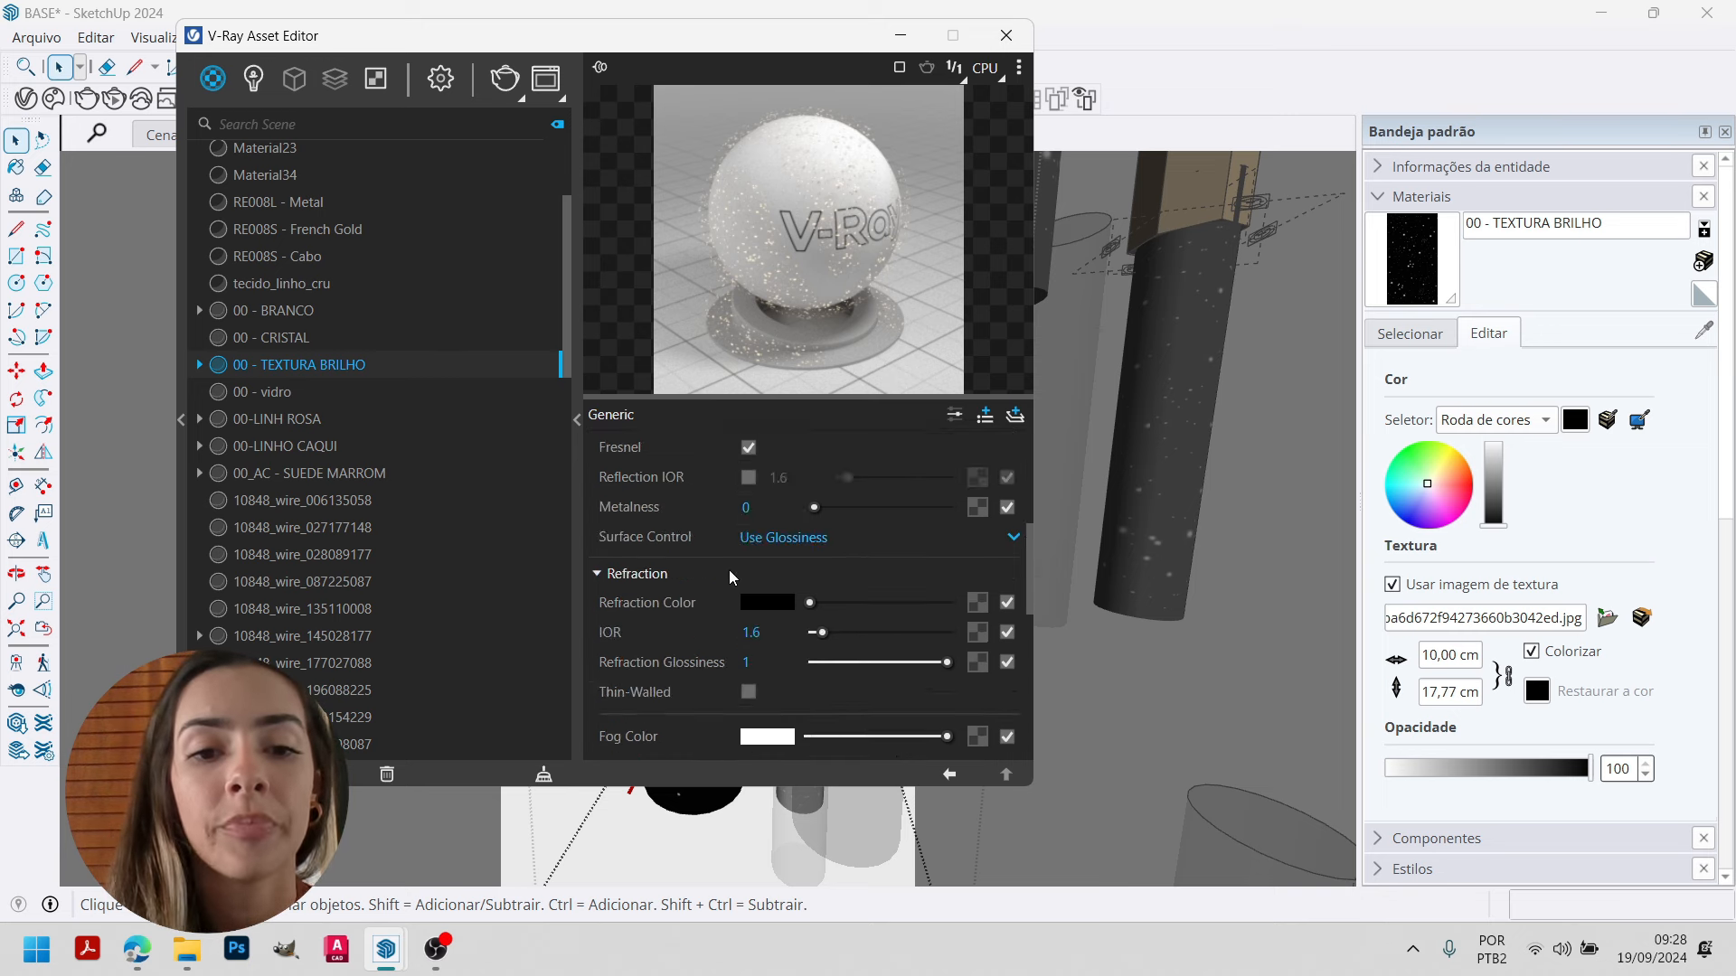
scroll(714, 583, "down", 8)
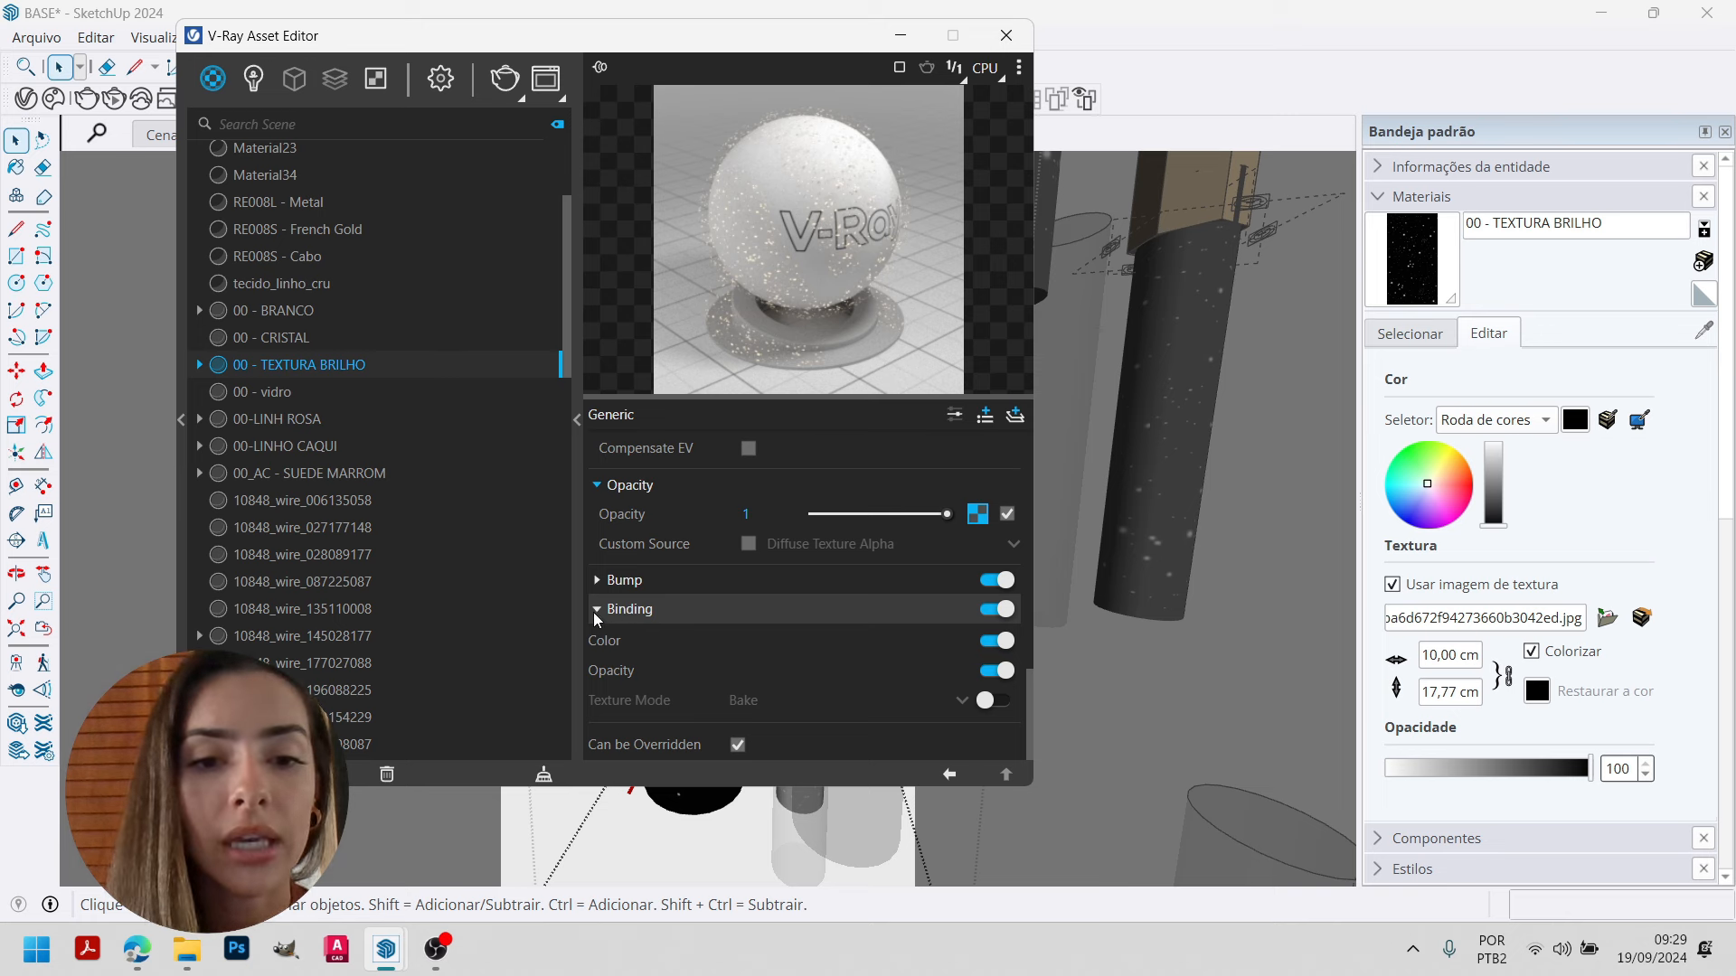
left_click(987, 701)
left_click(776, 702)
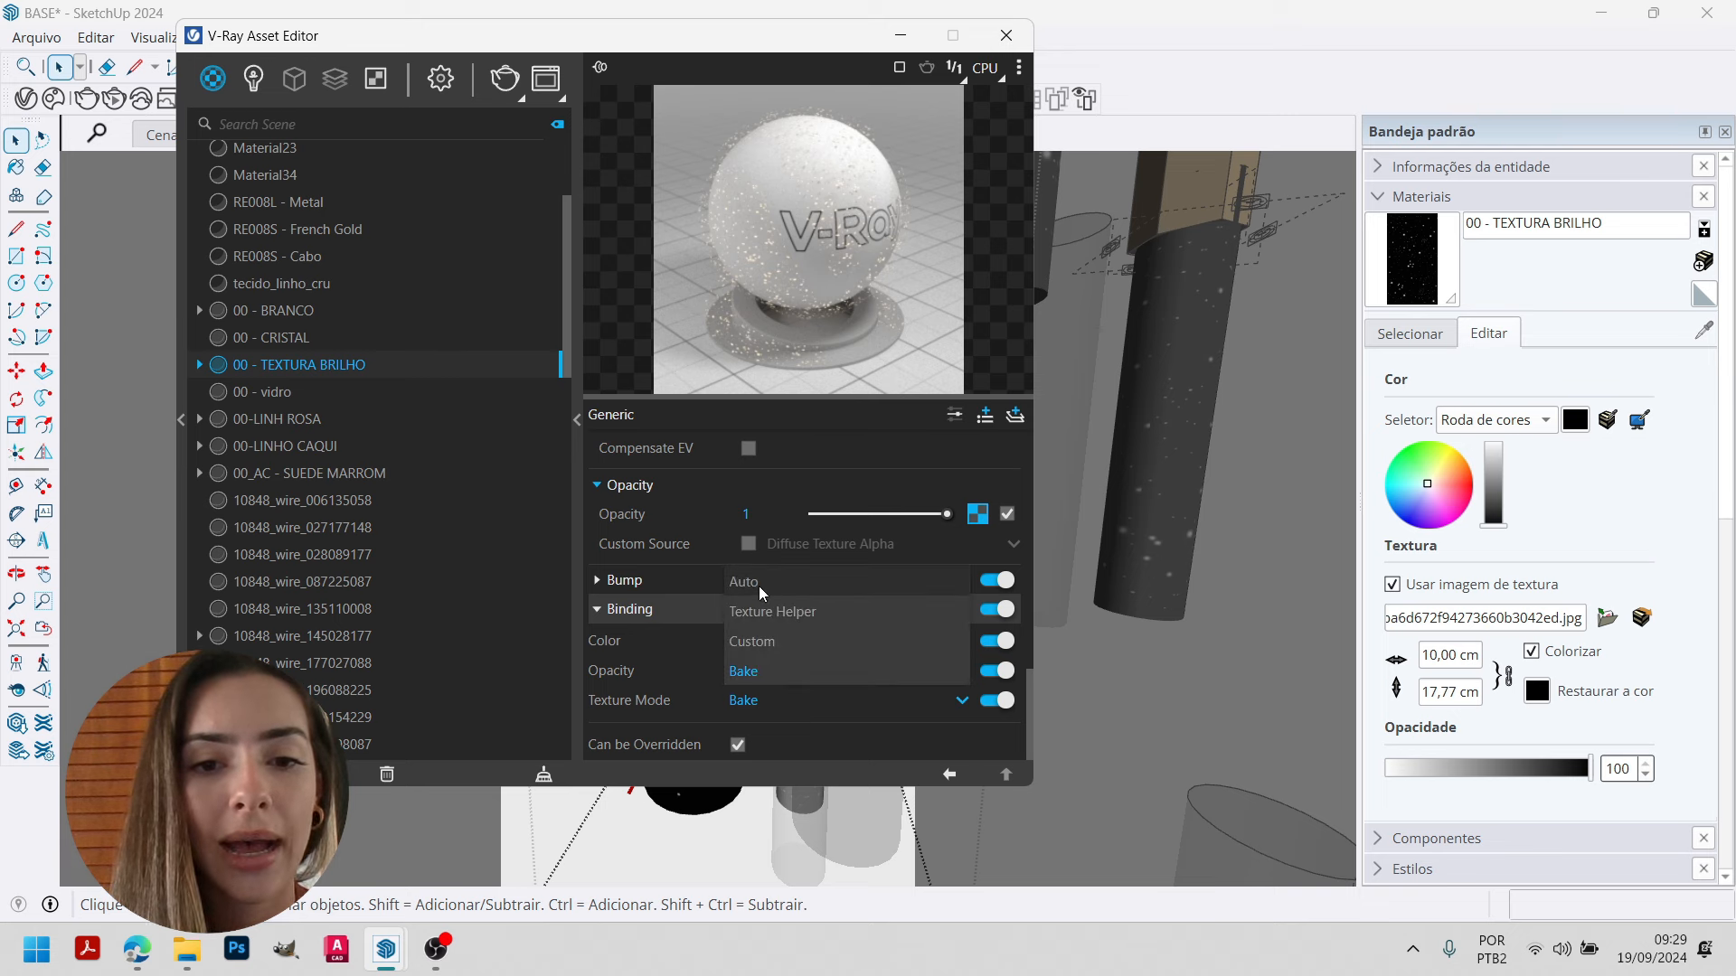
left_click(765, 642)
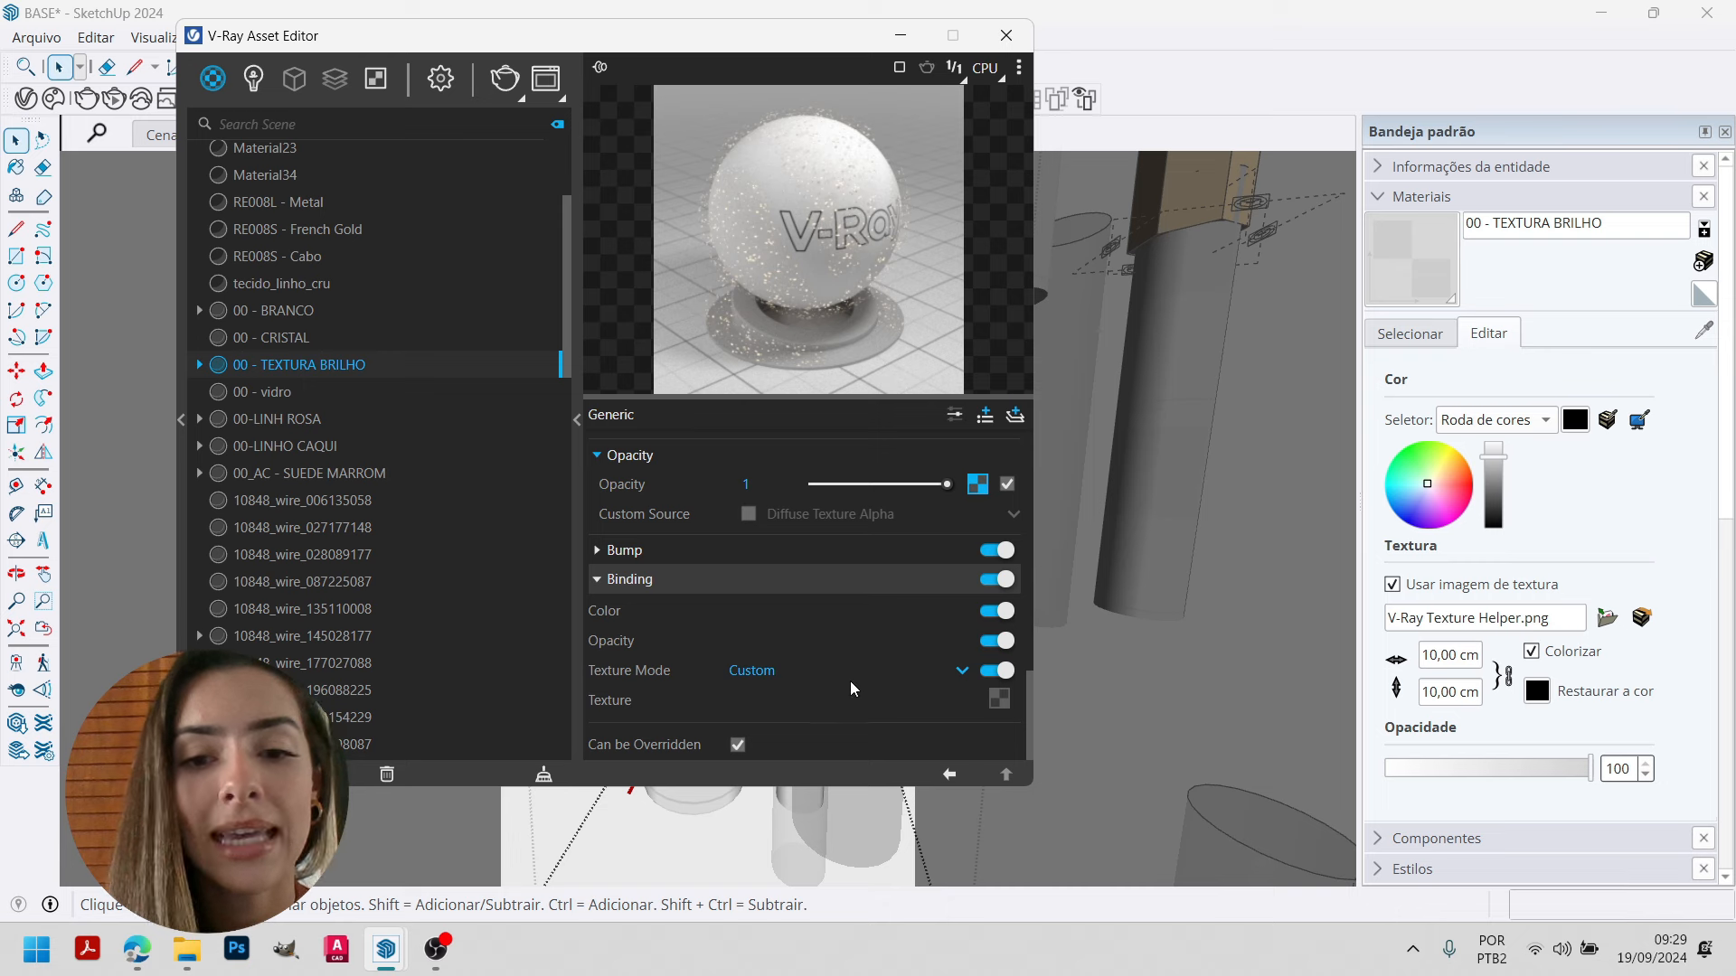
Paste the copied bitmap as a copy into the custom binding texture and minimise the Asset Editor.
right_click(1000, 701)
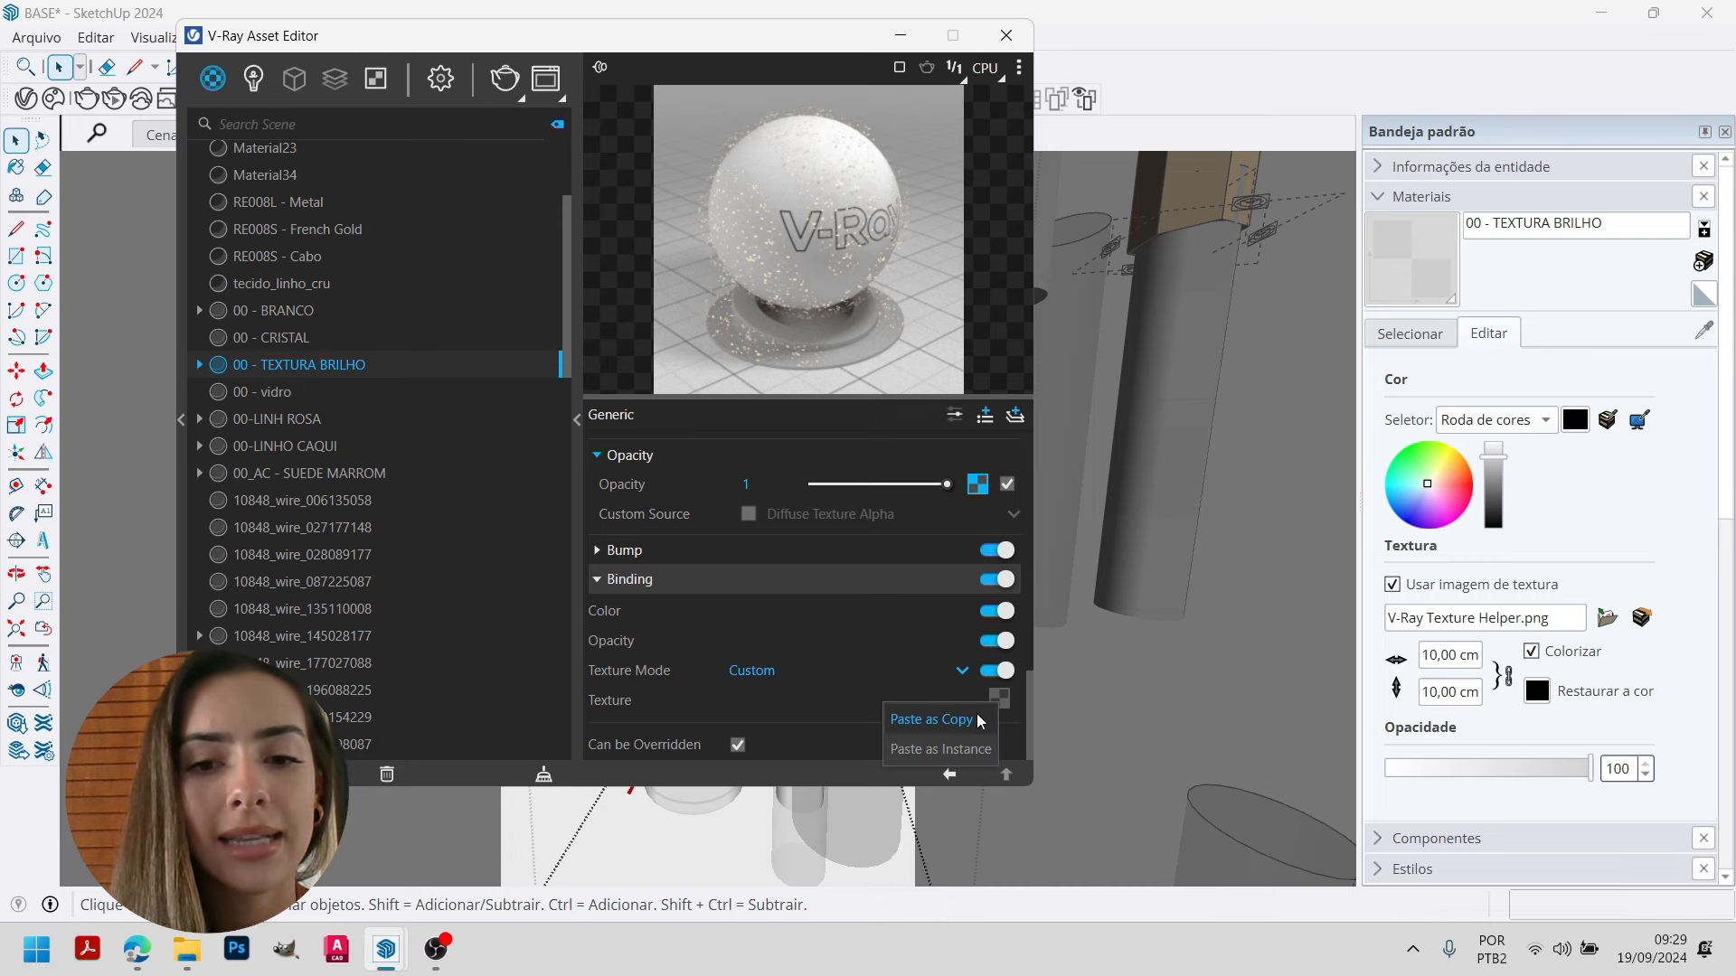
left_click(963, 723)
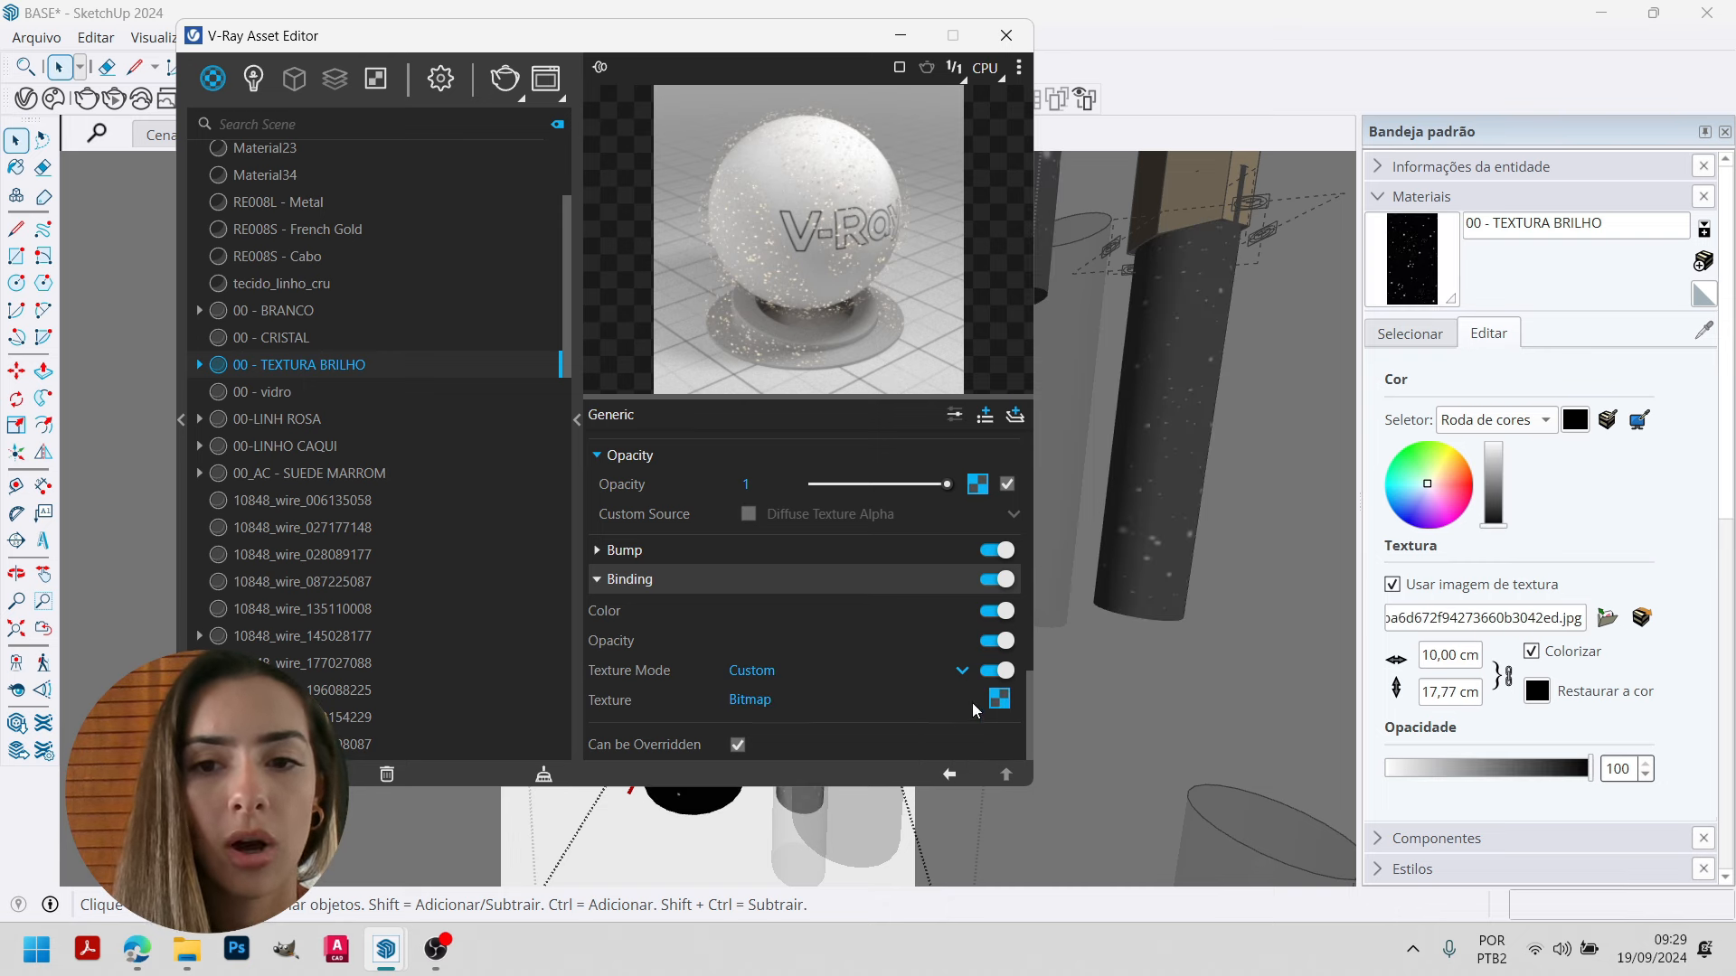
mouse_move(881, 42)
left_mouse_down()
mouse_move(439, 54)
mouse_move(140, 104)
left_mouse_up()
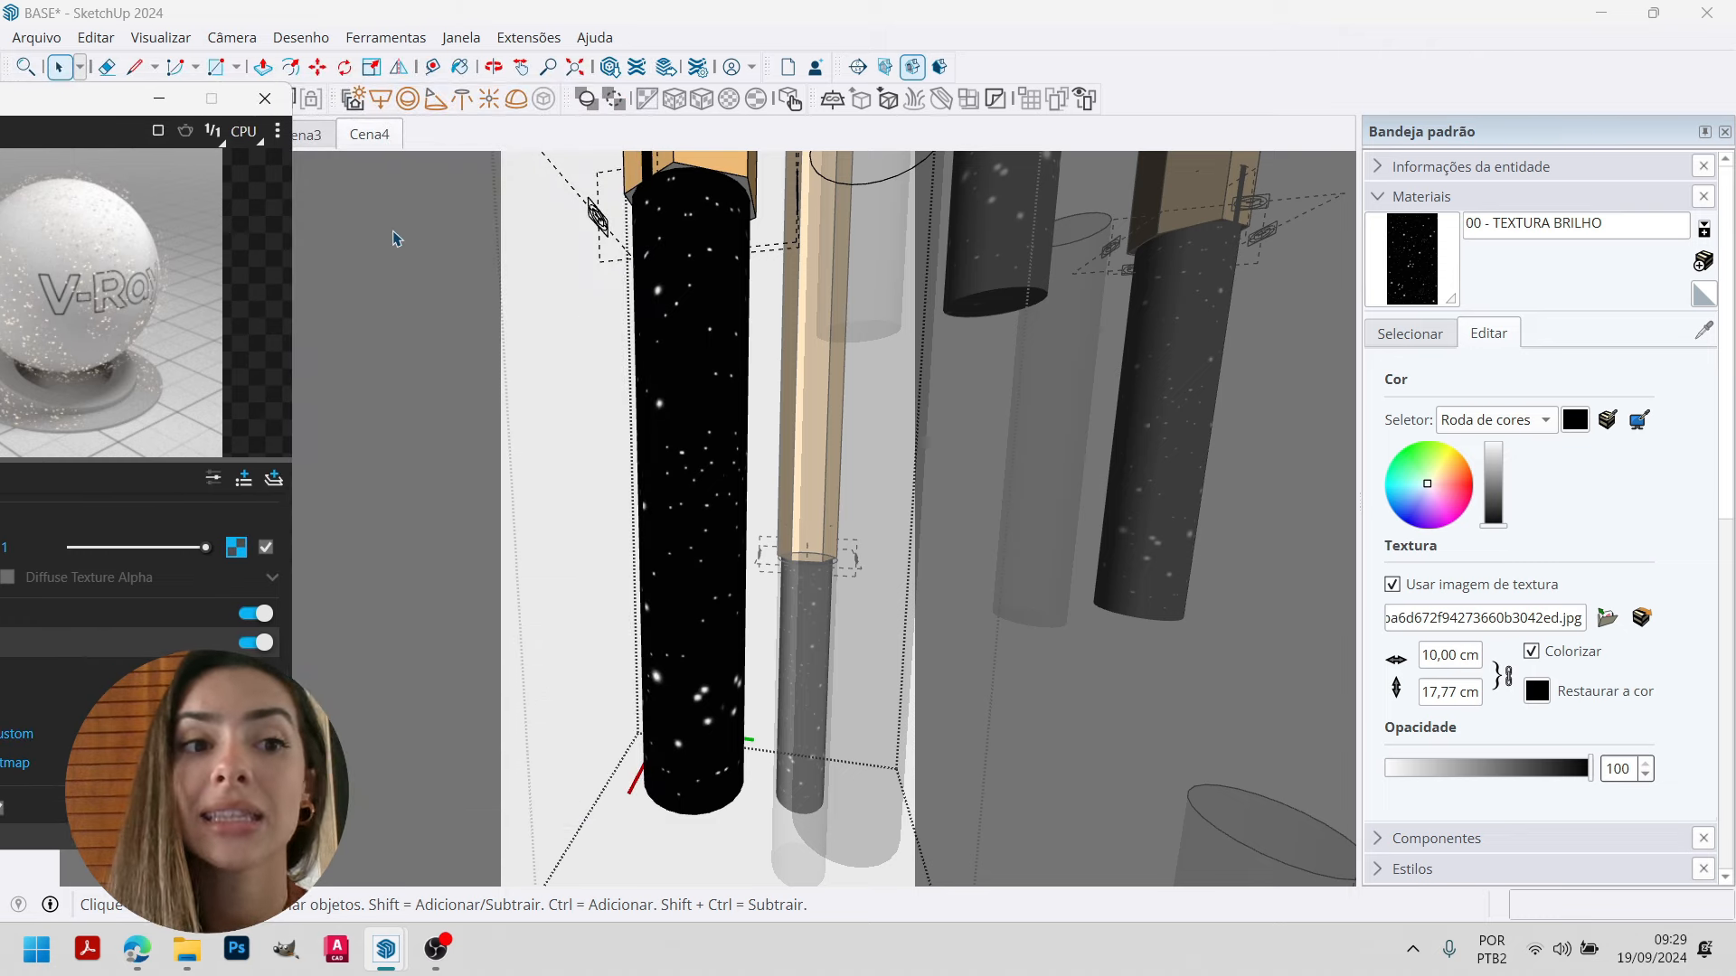
left_click_drag(109, 108, 439, 125)
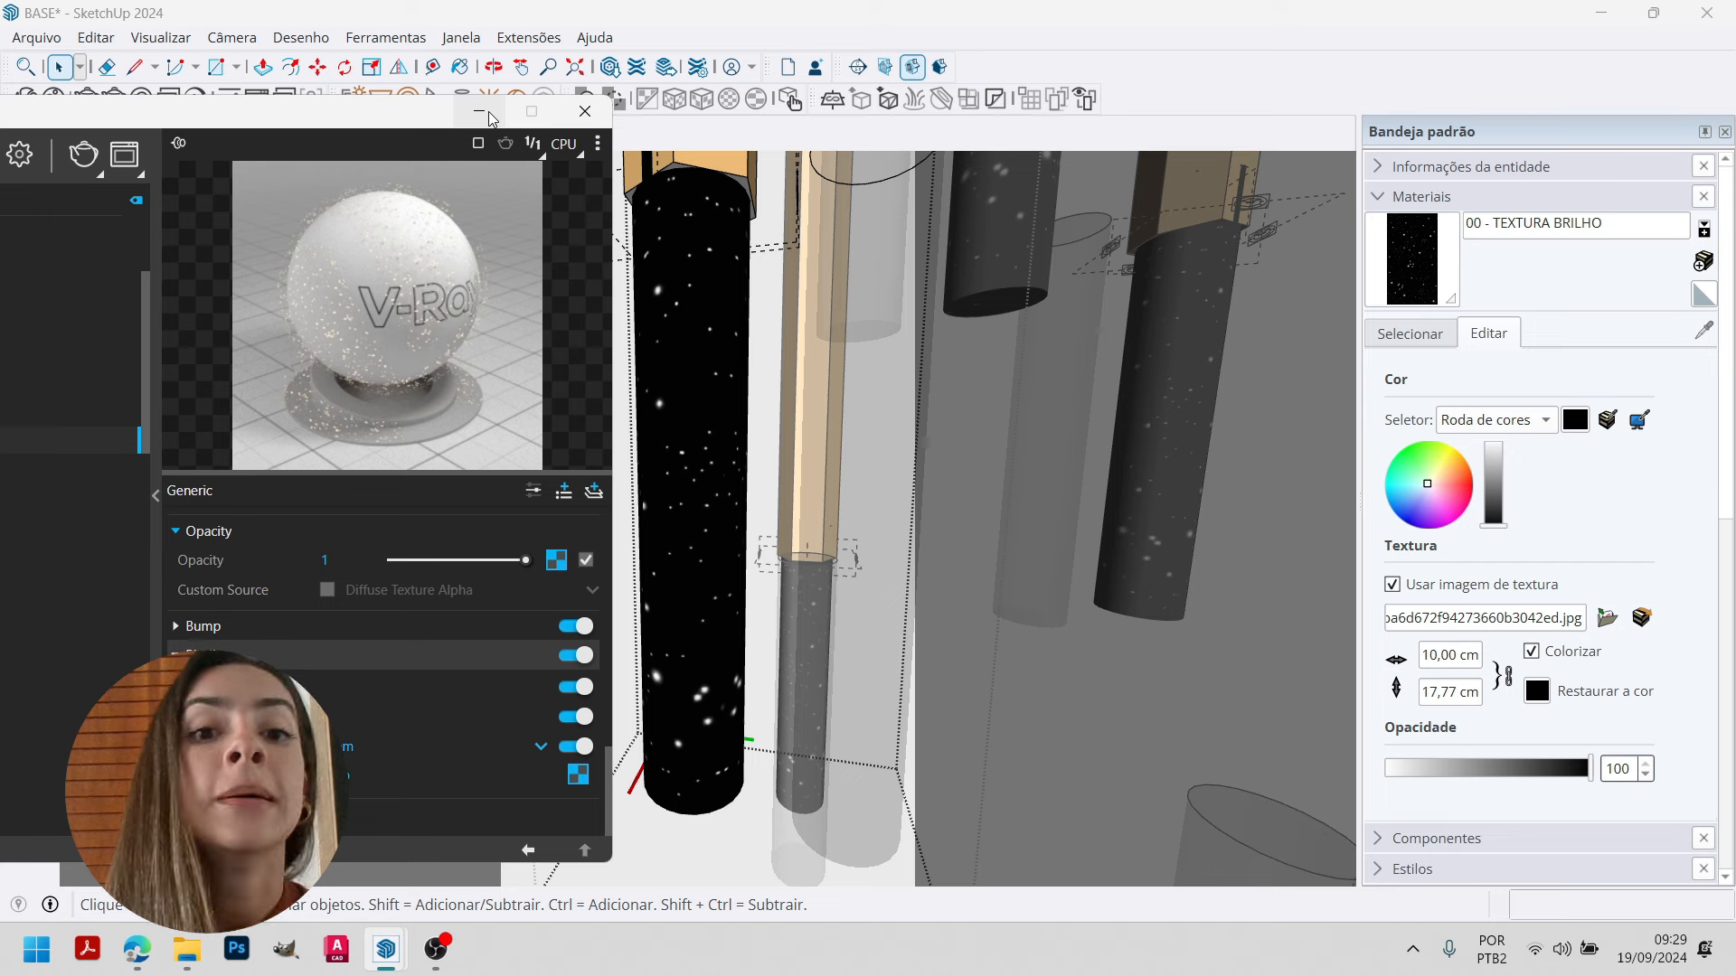
left_click(489, 119)
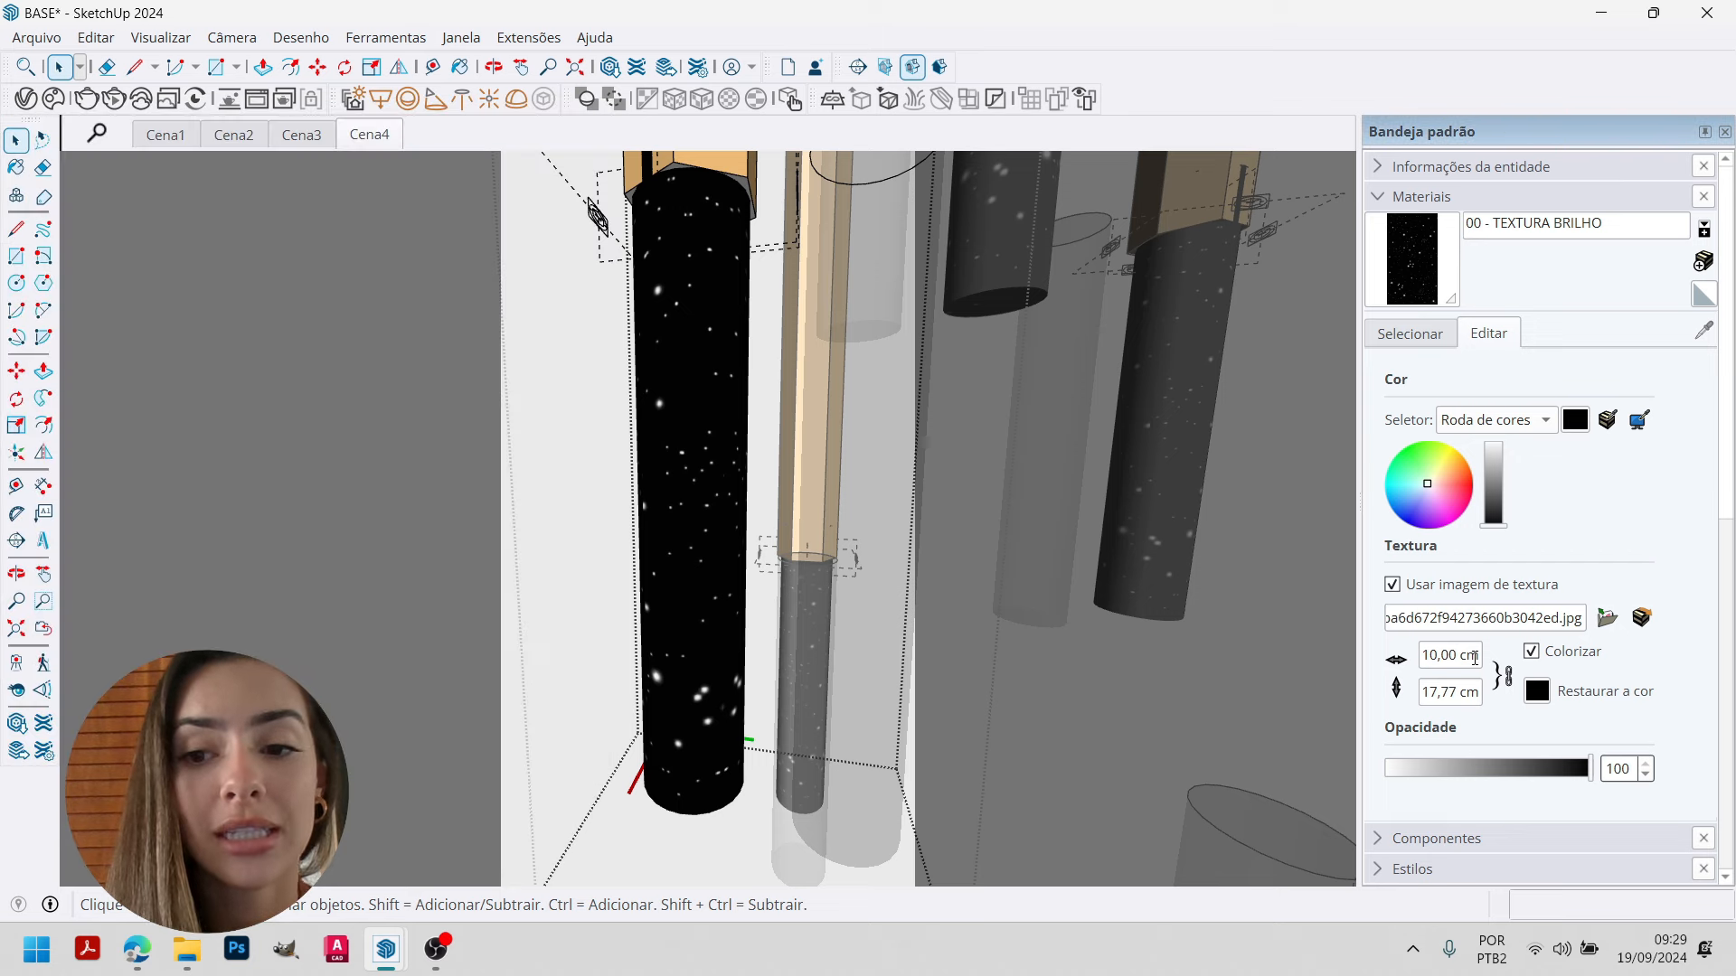
Try V-Ray's fitted tri-planar projection on the speckled inner tube's faces and inspect the texture up close.
left_click_drag(1457, 654, 1417, 651)
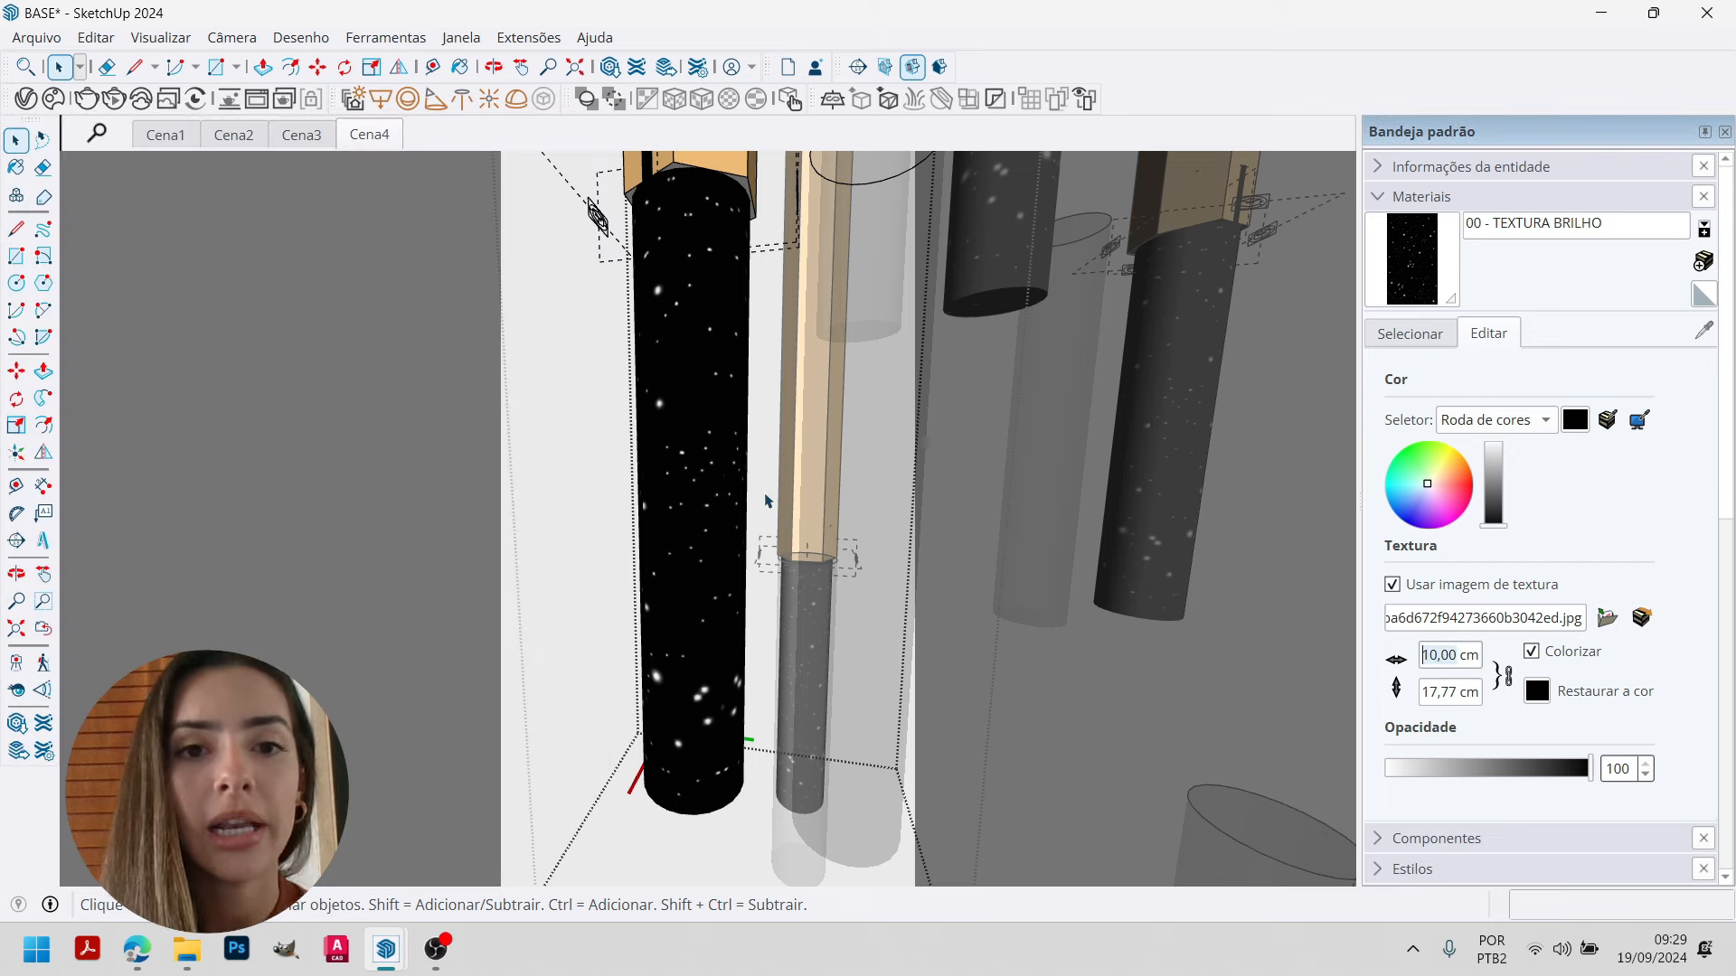
double_click(672, 386)
double_click(674, 320)
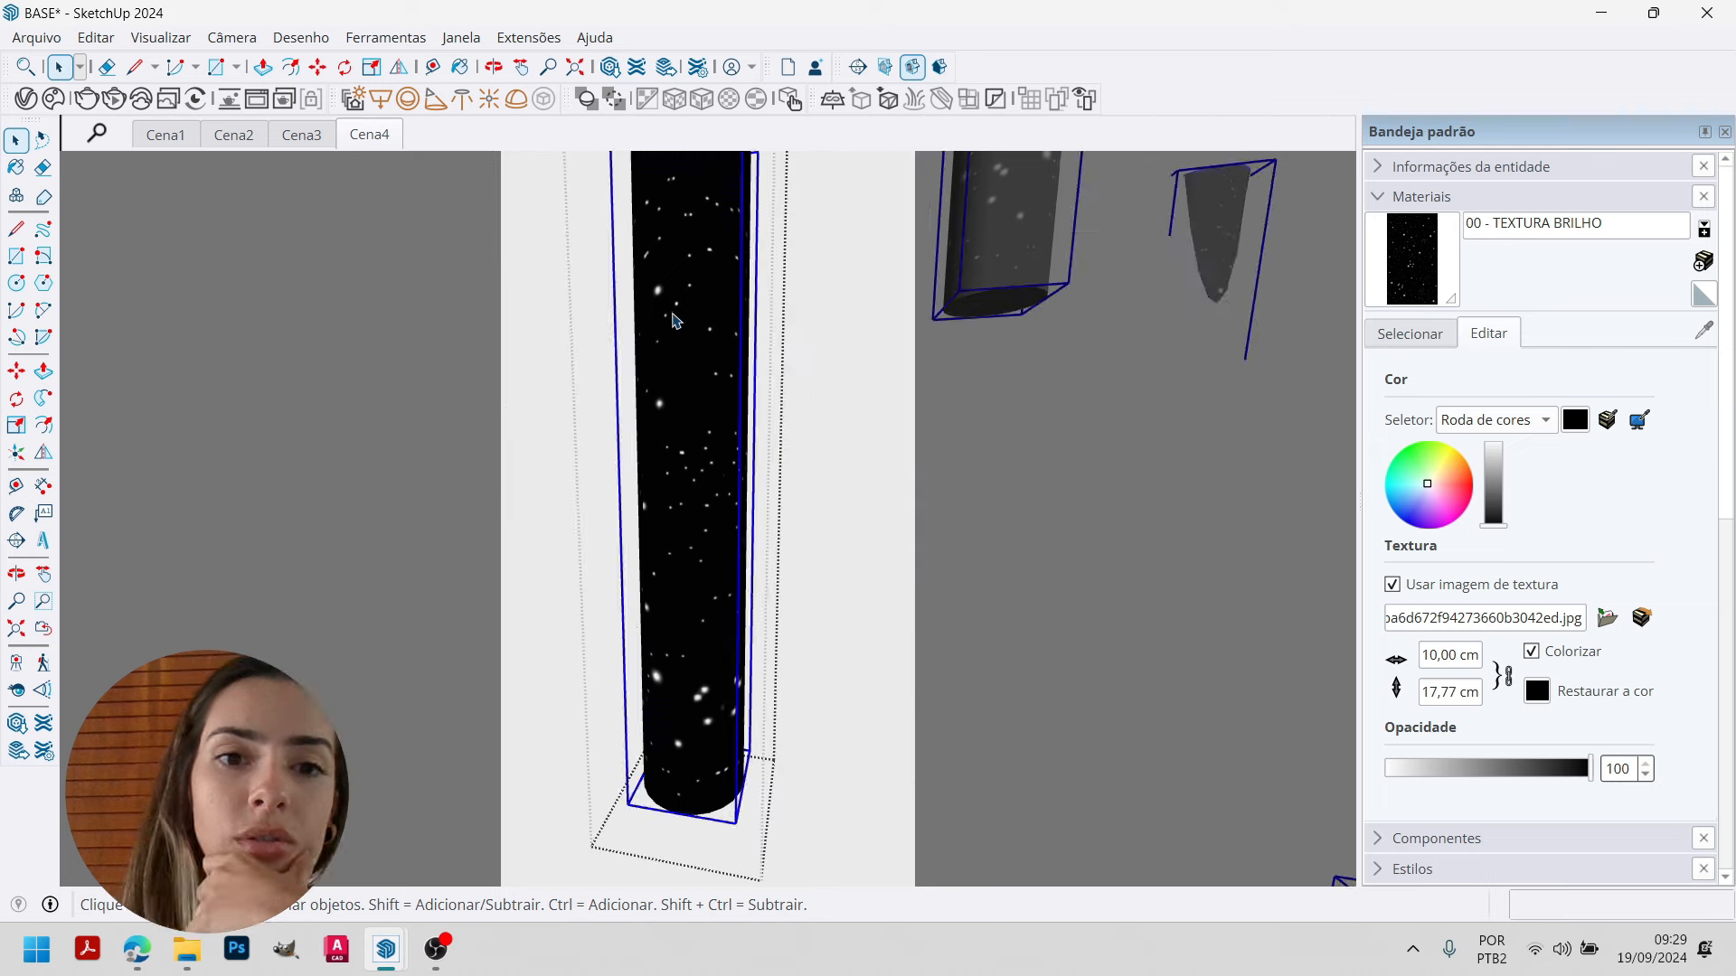
triple_click(678, 283)
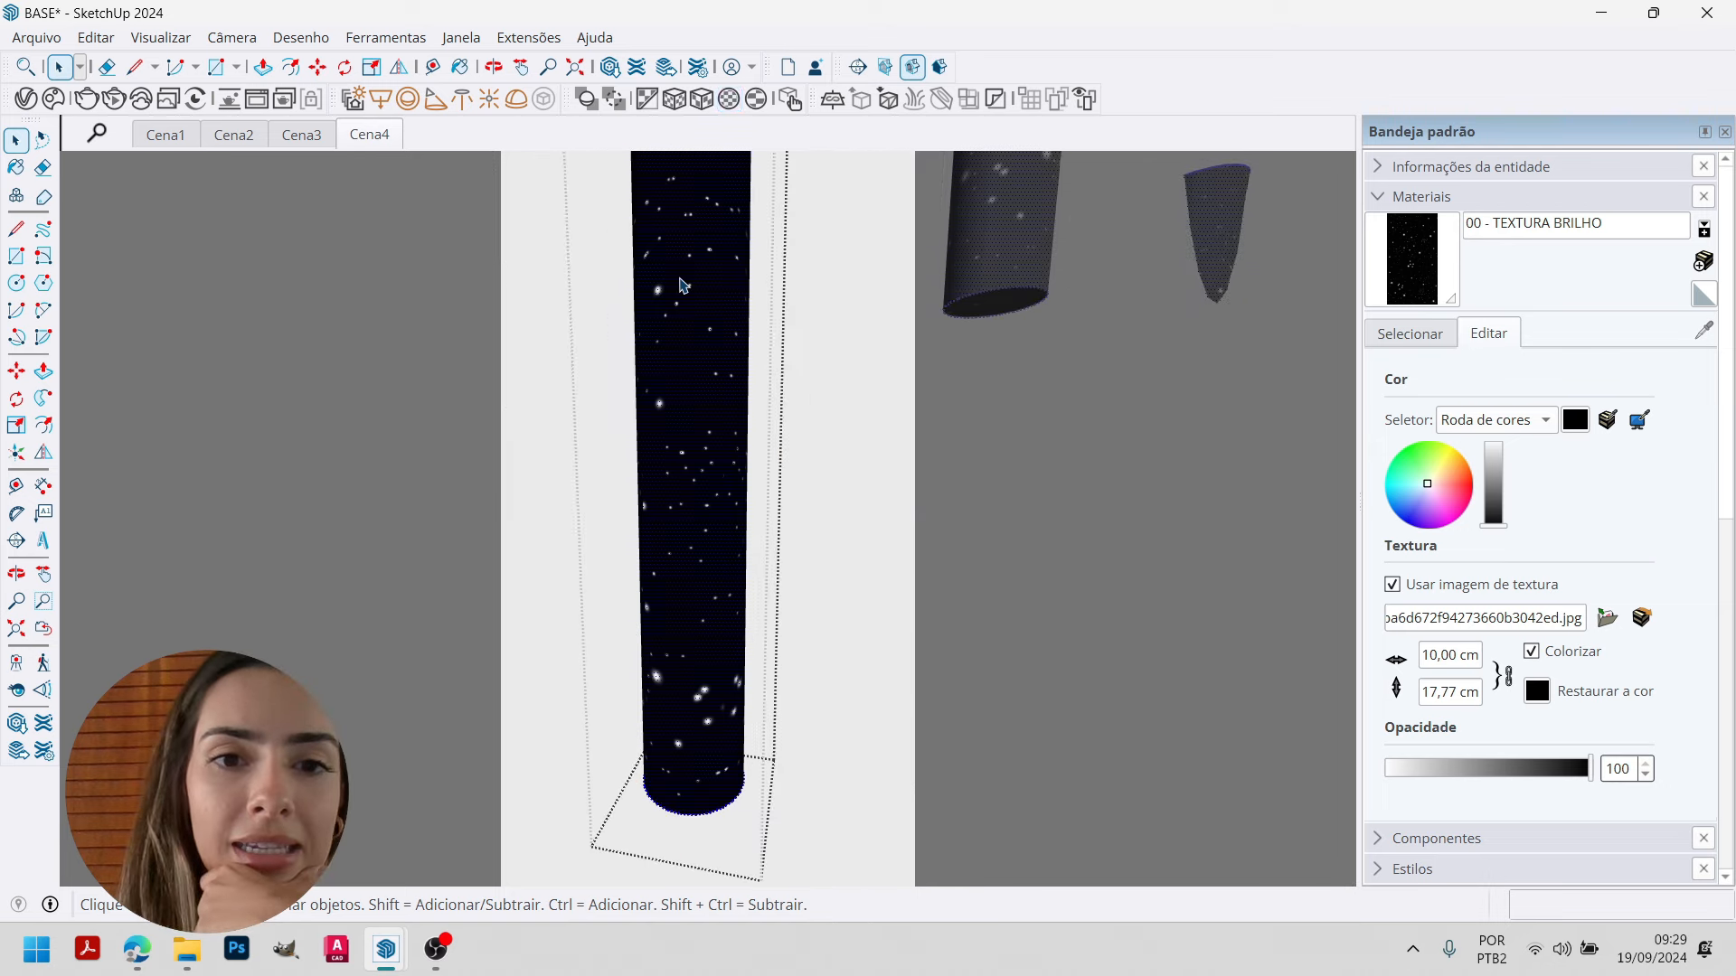
left_click(706, 101)
left_click(870, 483)
mouse_move(680, 393)
middle_mouse_down()
mouse_move(934, 470)
mouse_move(674, 515)
middle_mouse_up()
scroll(712, 532, "up", 4)
scroll(716, 529, "up", 1)
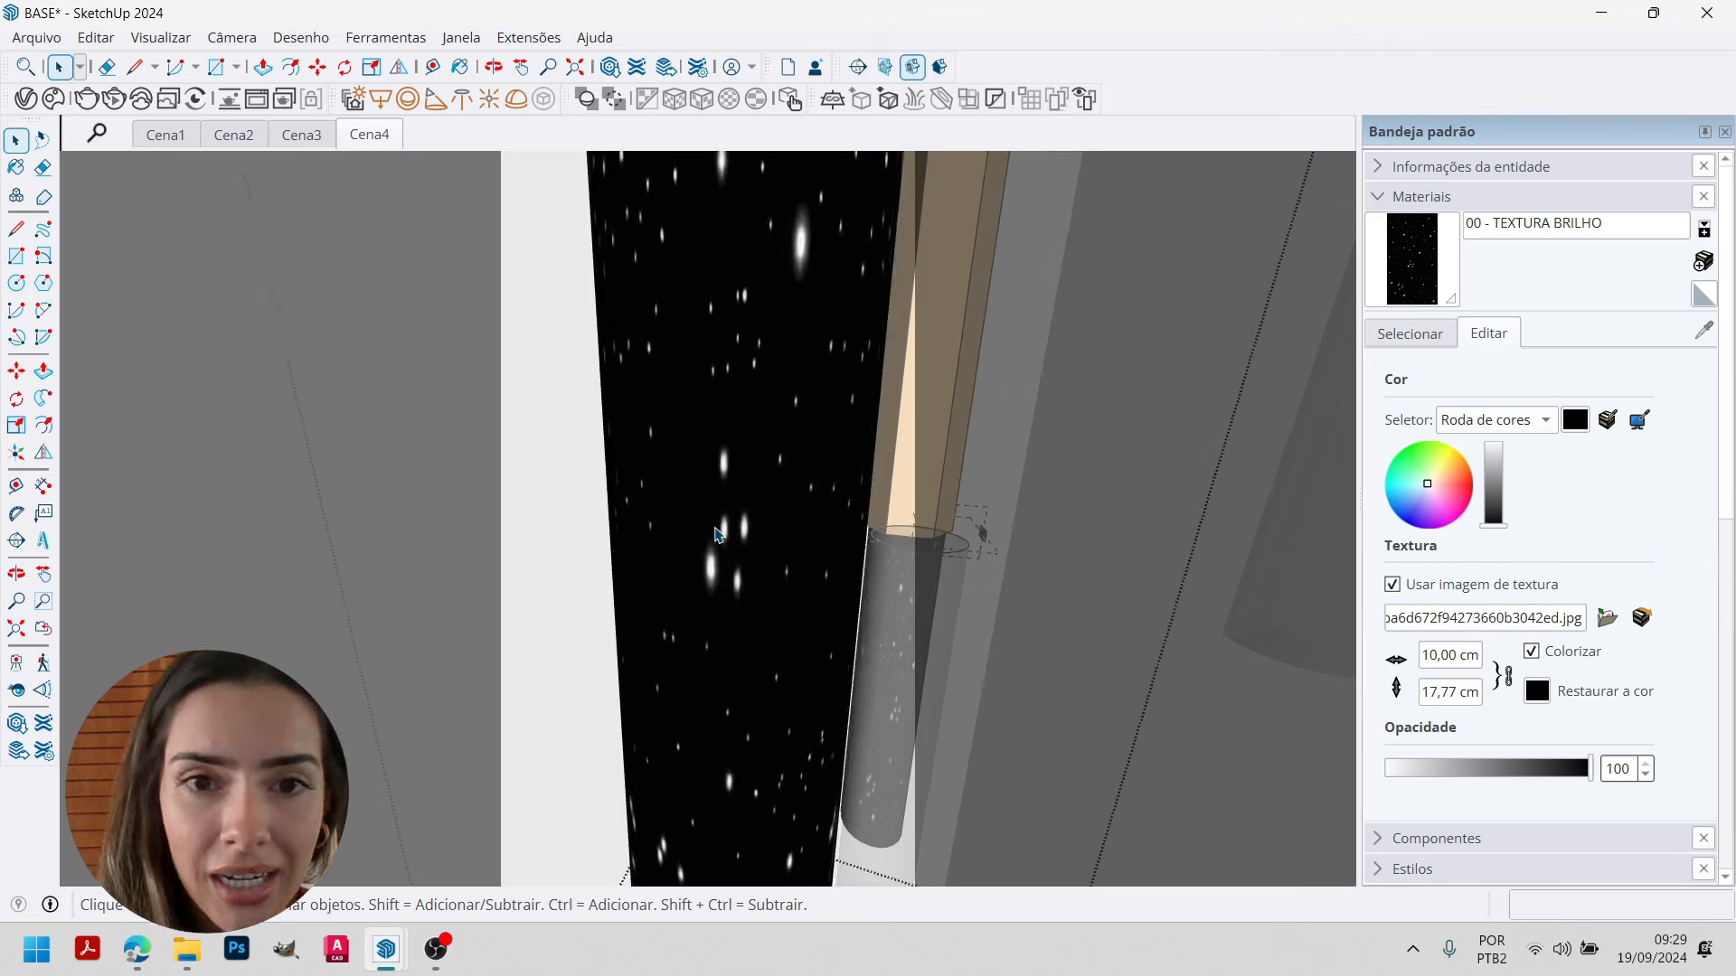
scroll(715, 529, "down", 4)
Apply V-Ray's world tri-planar projection to all faces of the speckled inner tube.
left_click_drag(564, 112, 373, 271)
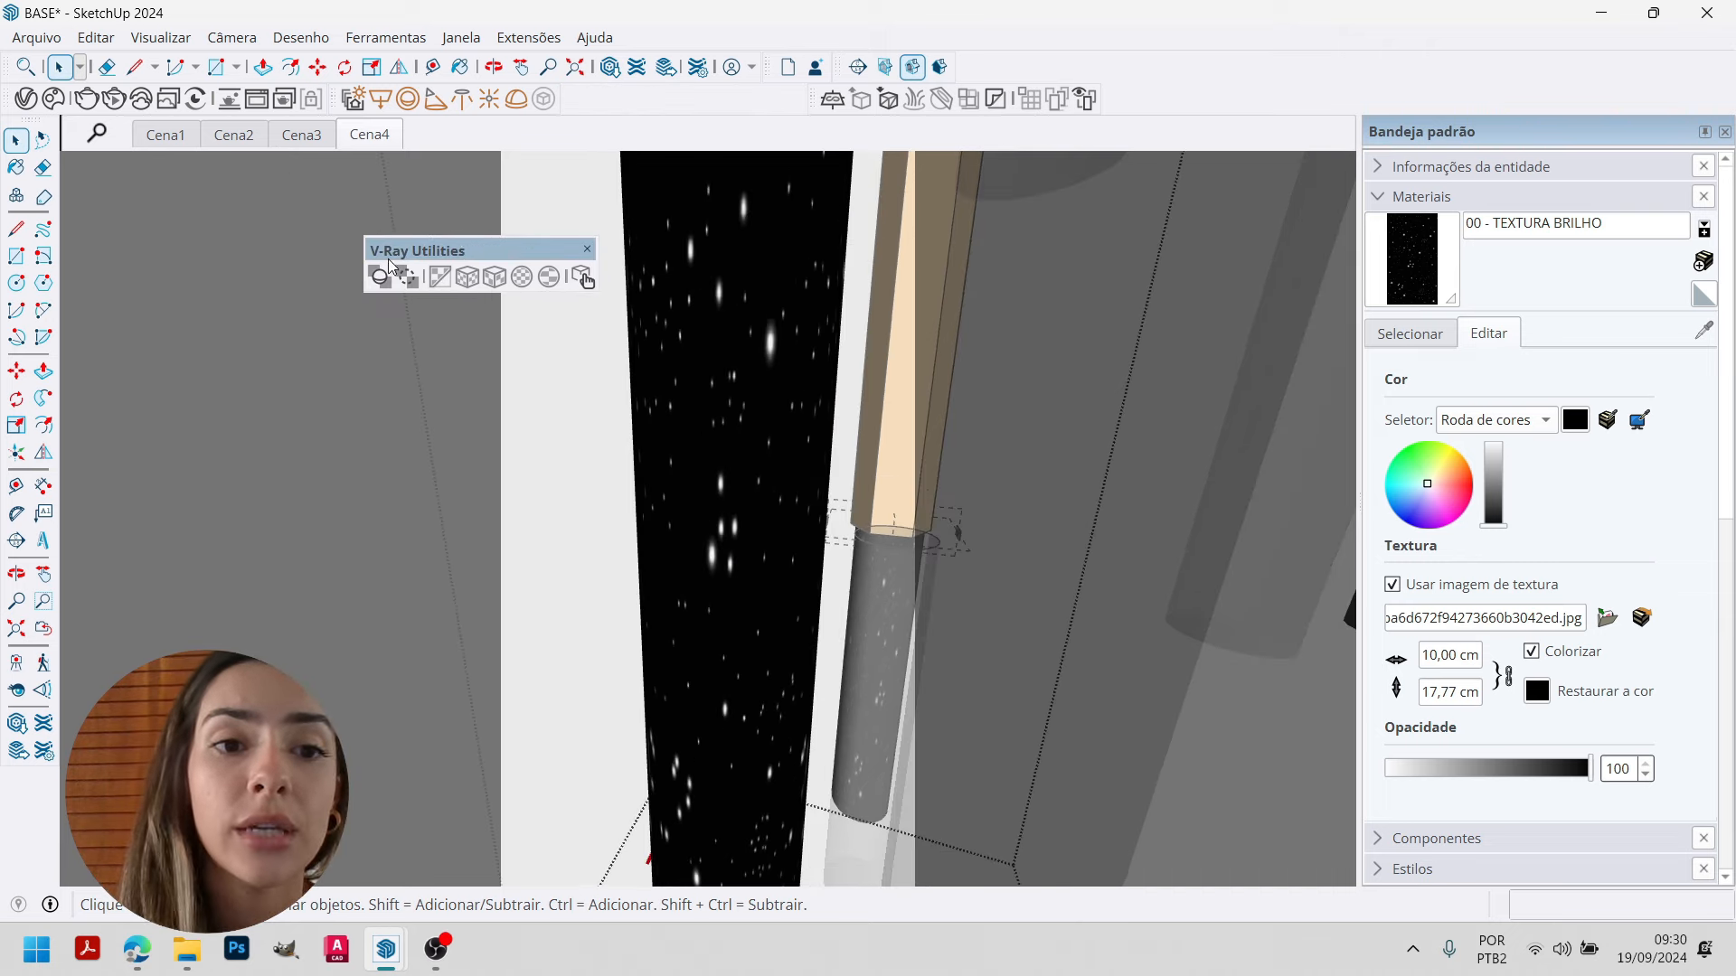
scroll(546, 526, "down", 4)
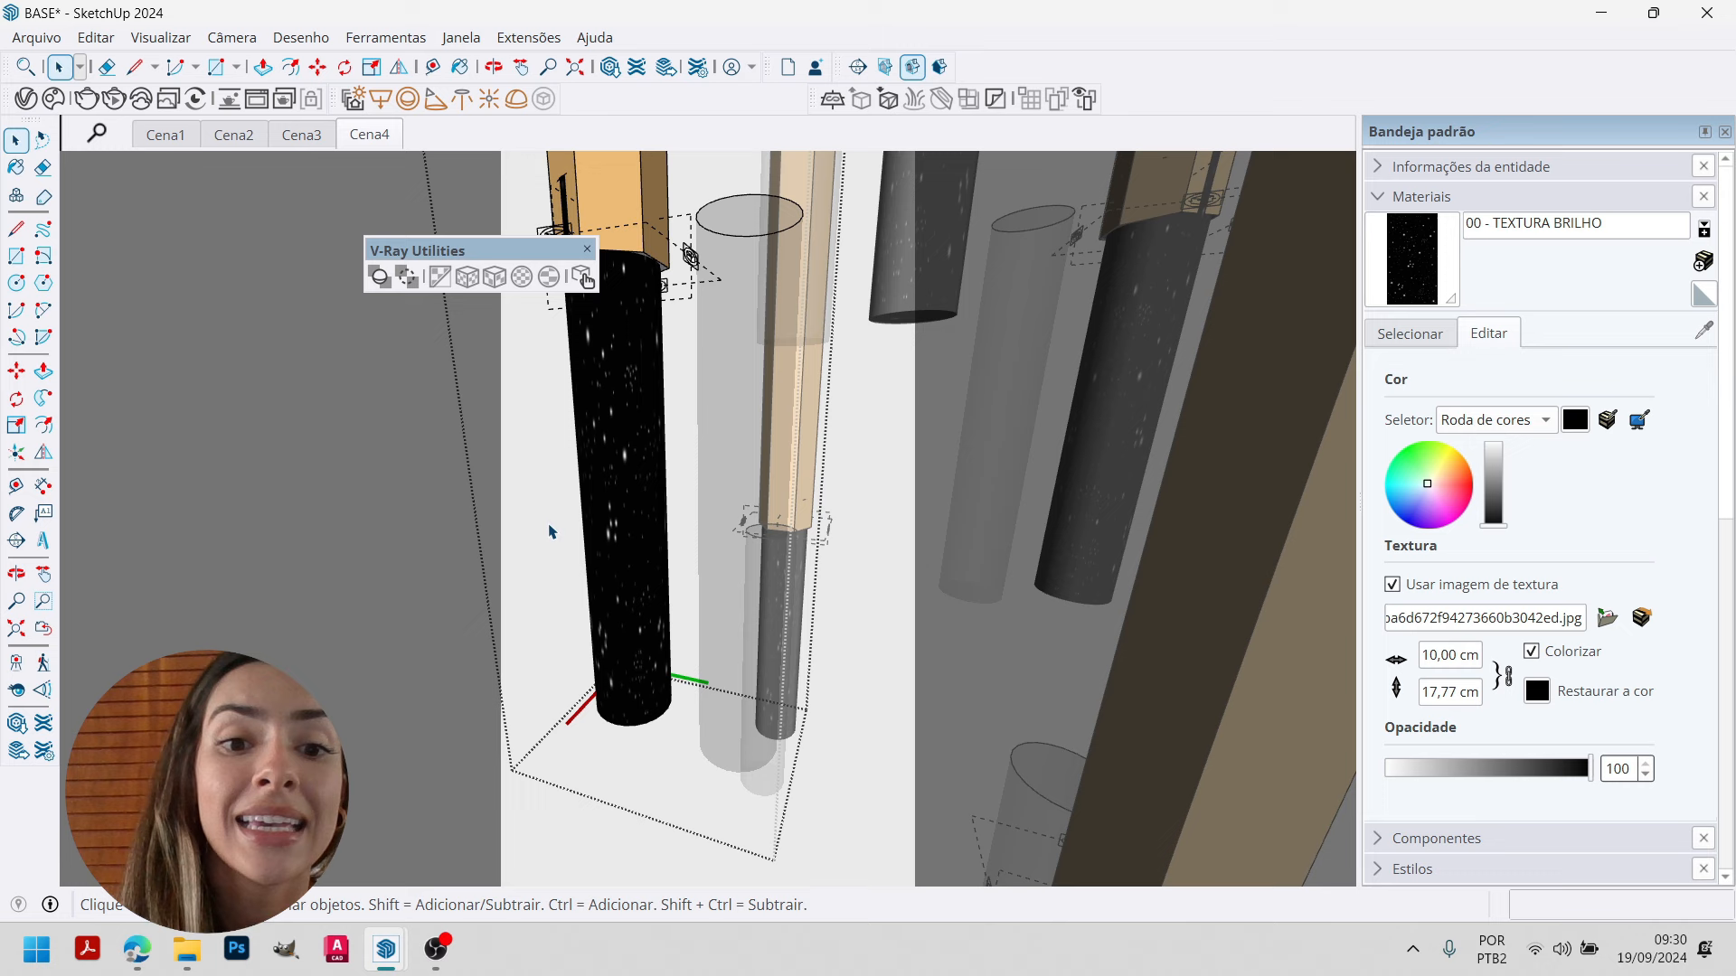
double_click(611, 429)
triple_click(623, 414)
left_click(633, 432)
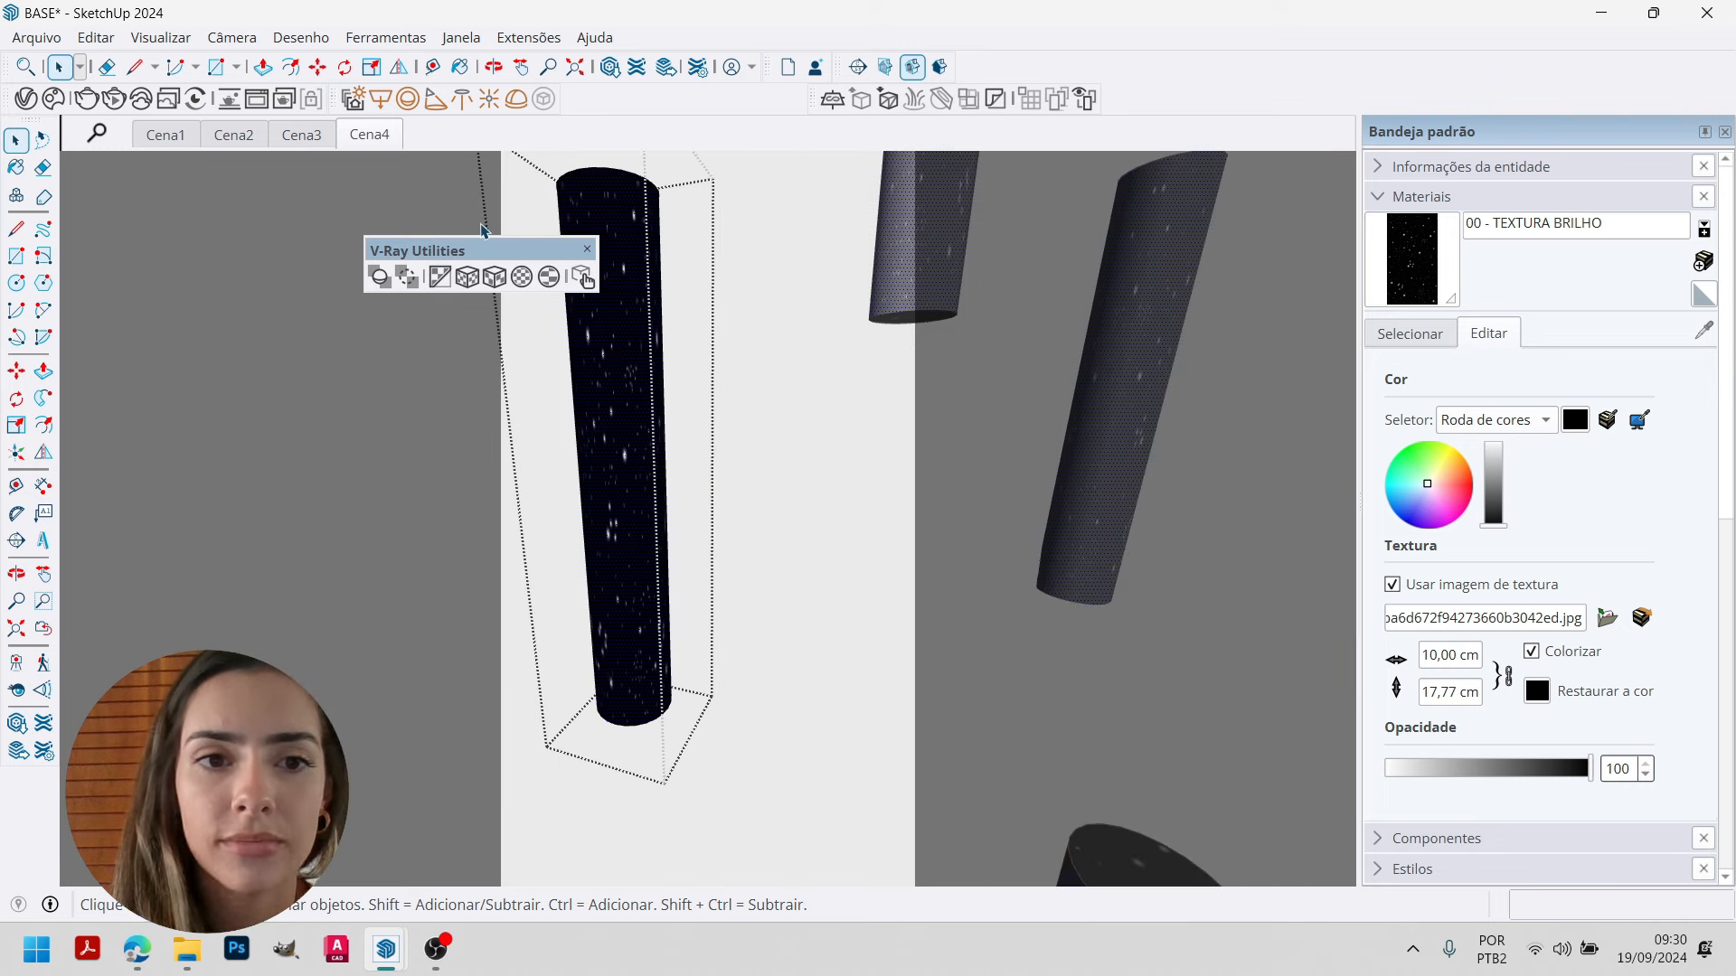
left_click(467, 276)
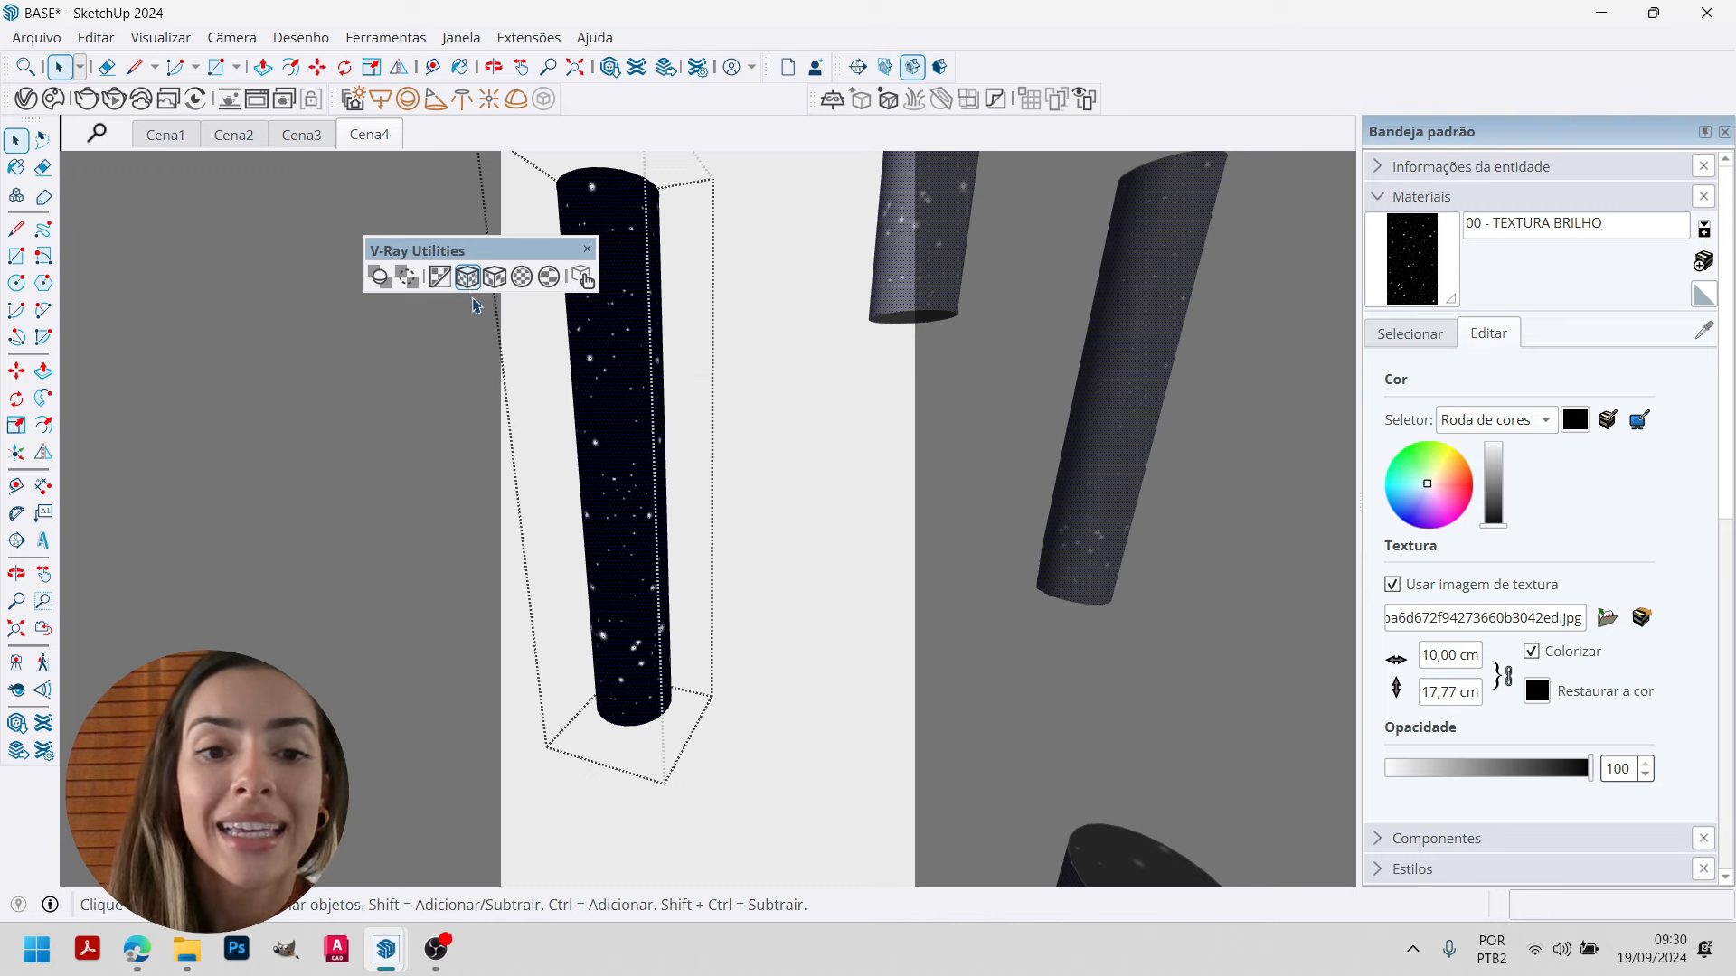
left_click_drag(499, 250, 700, 86)
Try a 5 cm texture width for 00 - TEXTURA BRILHO and set it back to 10 cm.
scroll(583, 360, "up", 7)
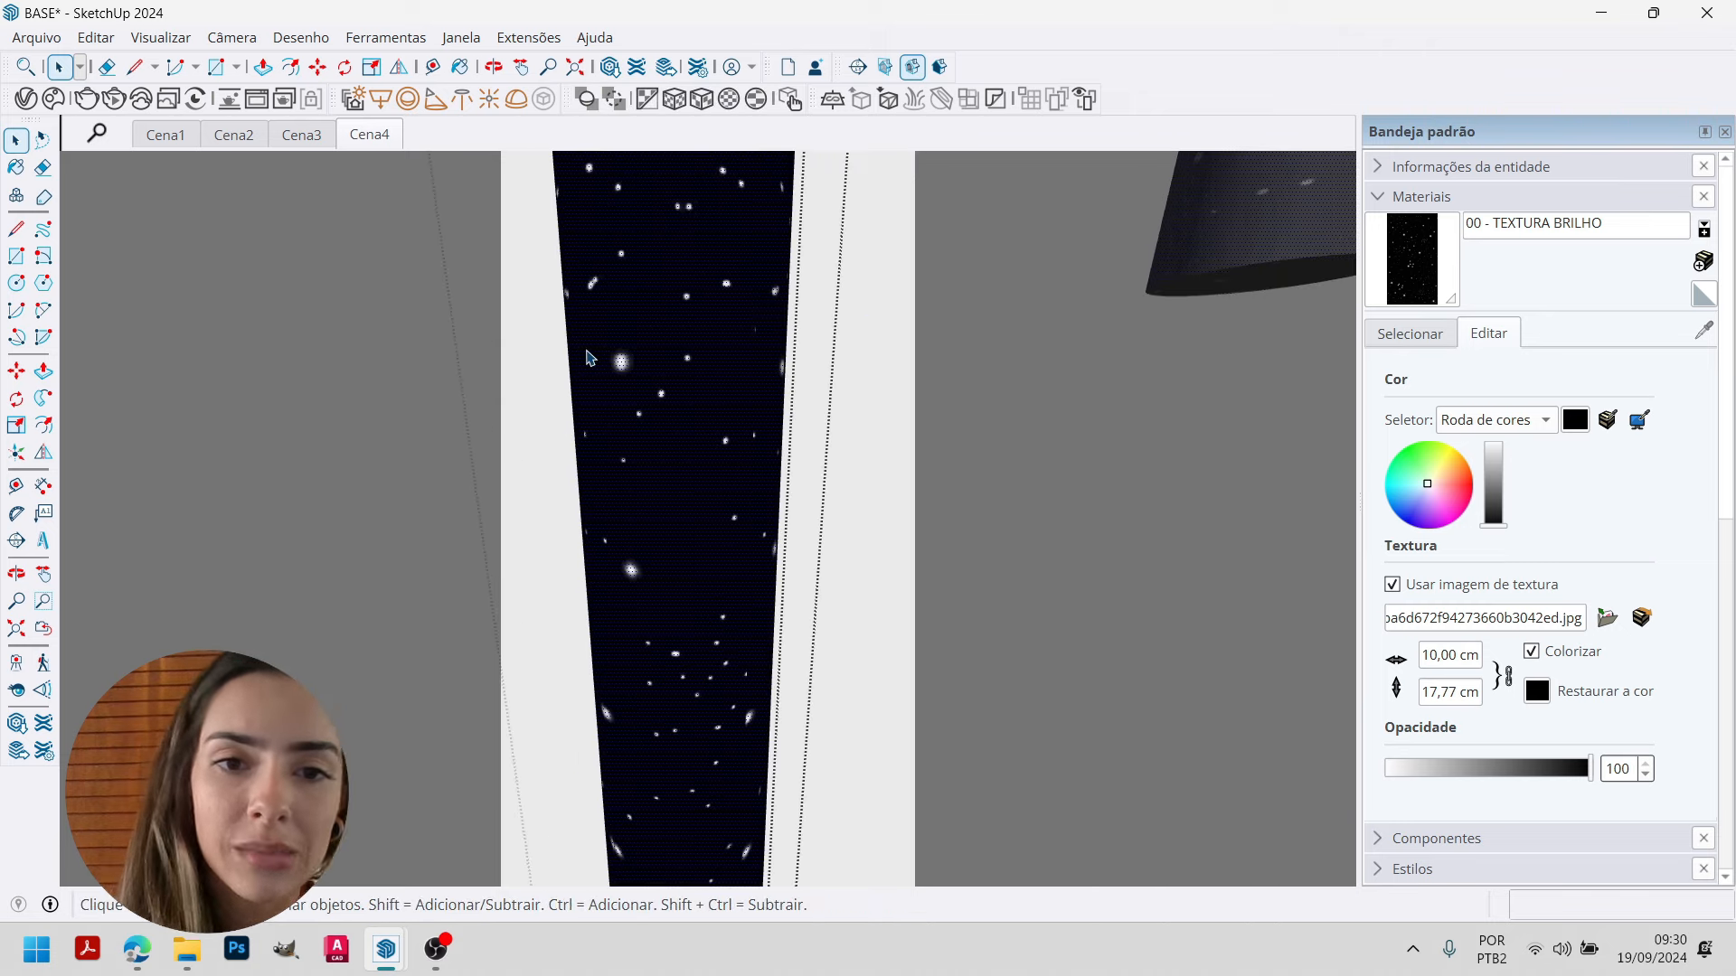
mouse_move(632, 359)
middle_mouse_down()
mouse_move(930, 347)
mouse_move(687, 366)
mouse_move(700, 411)
middle_mouse_up()
scroll(701, 412, "down", 4)
middle_click_drag(702, 489, 794, 553)
double_click(1452, 654)
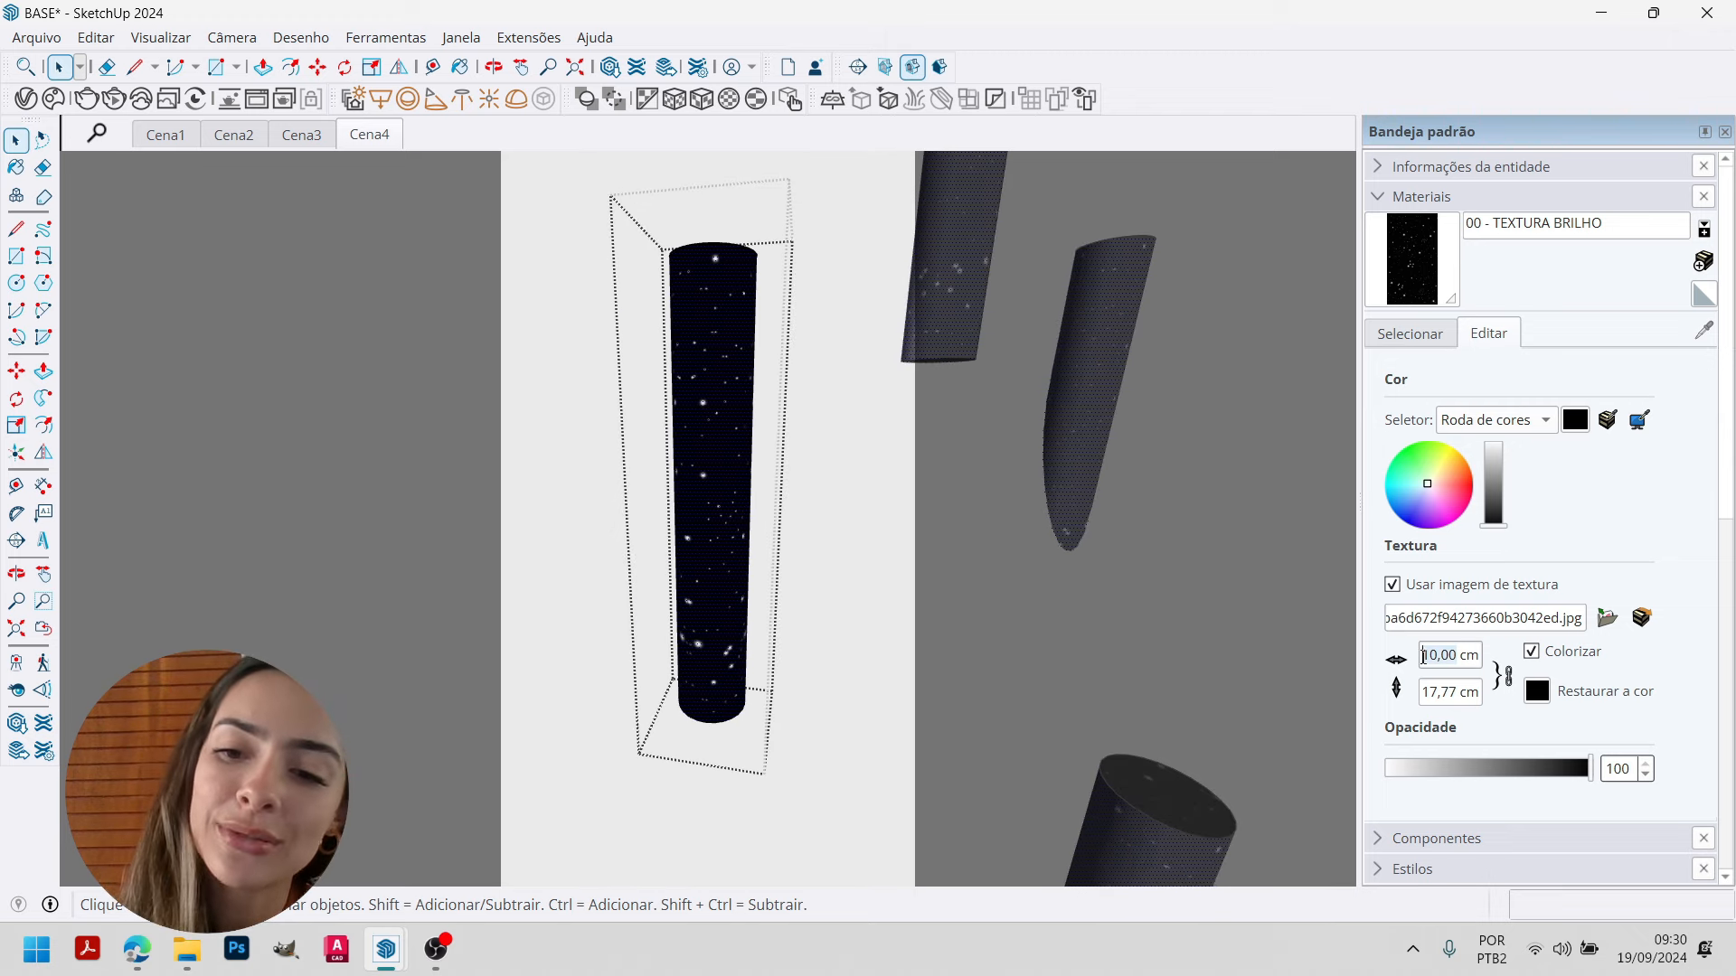
type("5")
key("Return")
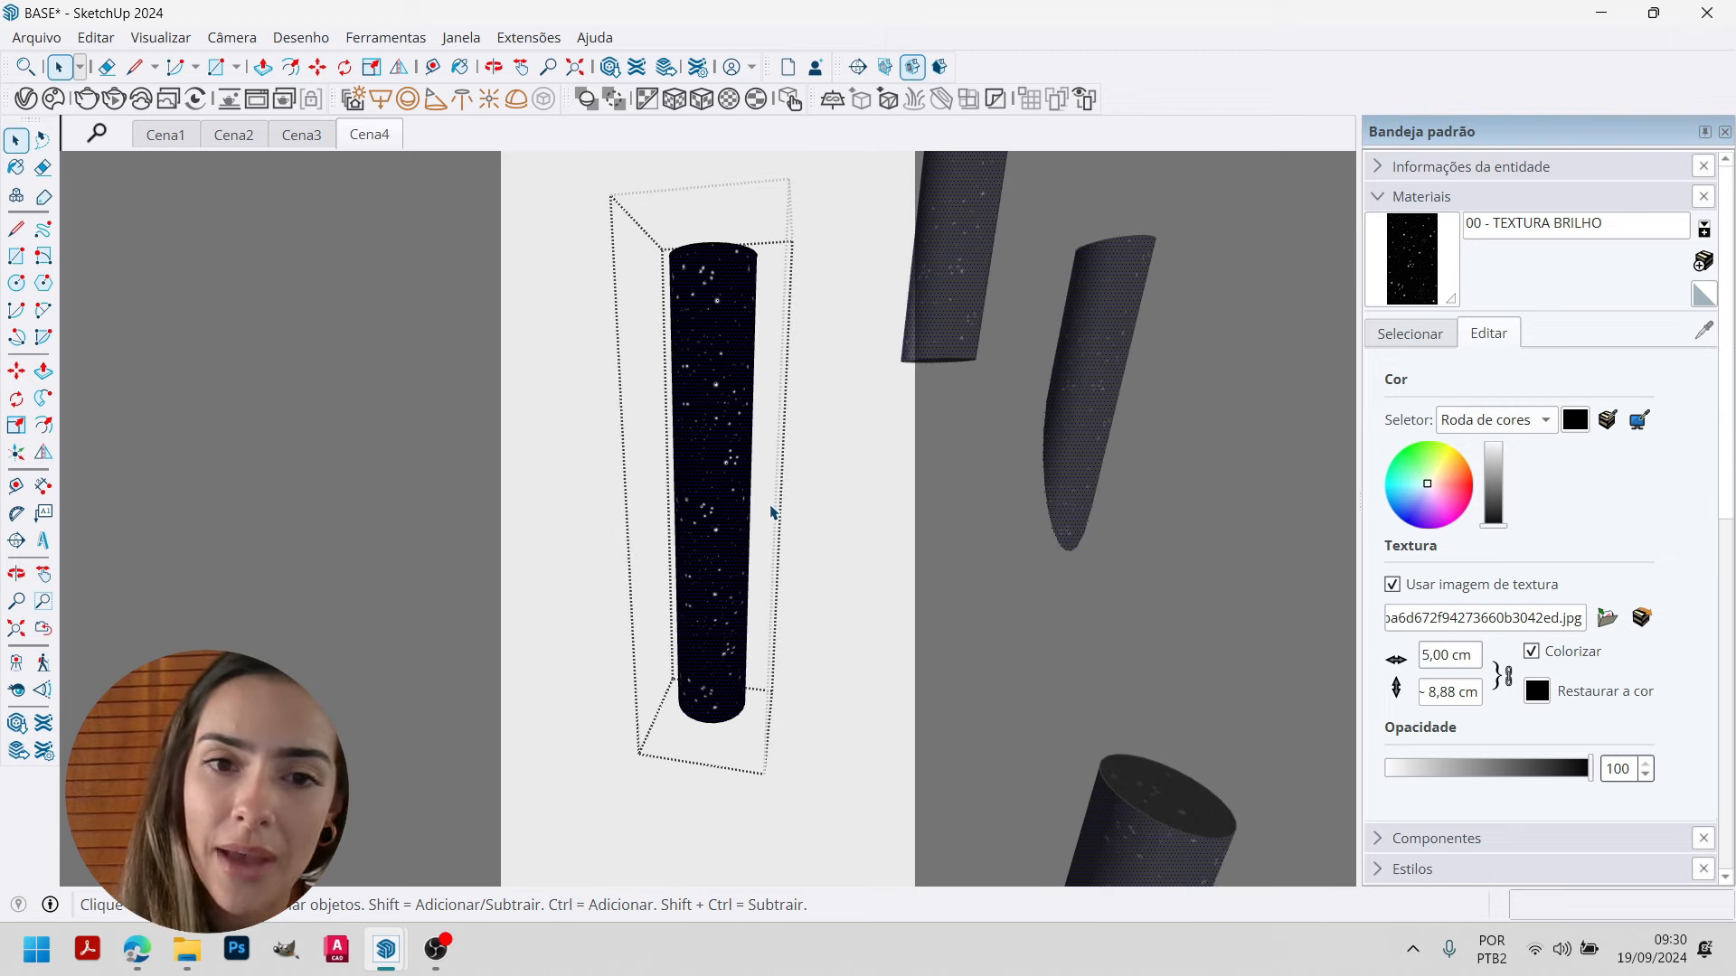
left_click(1454, 656)
type("10")
key("Return")
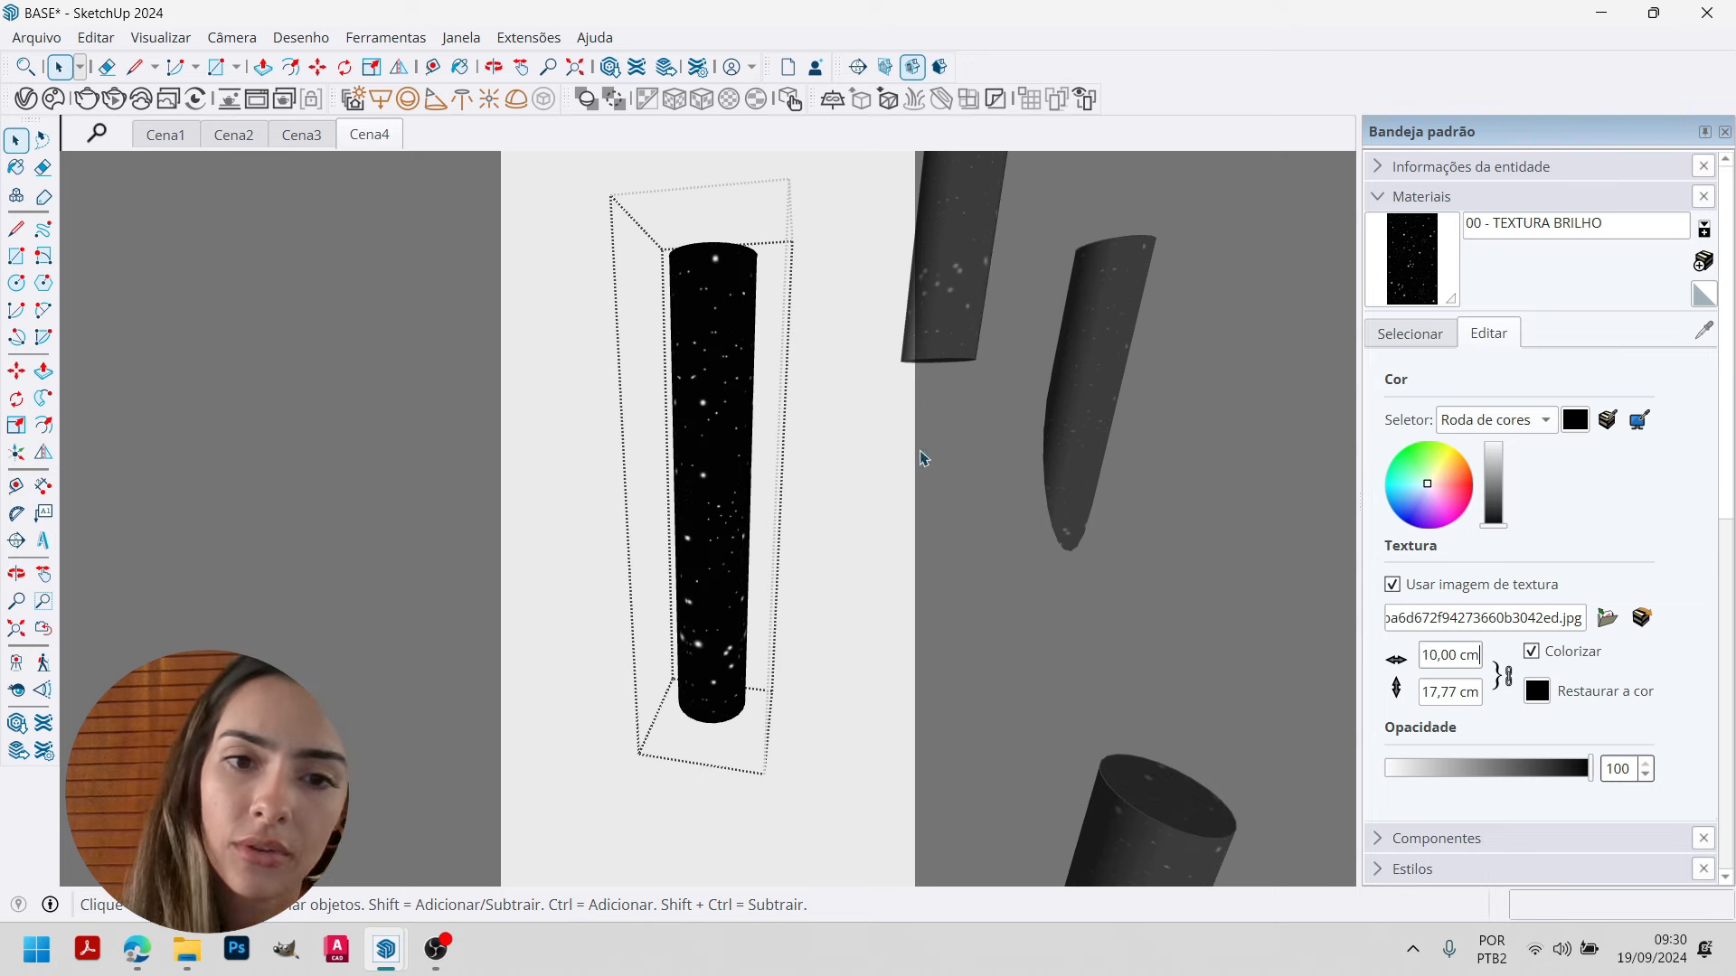
Move the clear crystal tube 5 cm along the green axis so it encloses the speckled inner tube.
key("Escape")
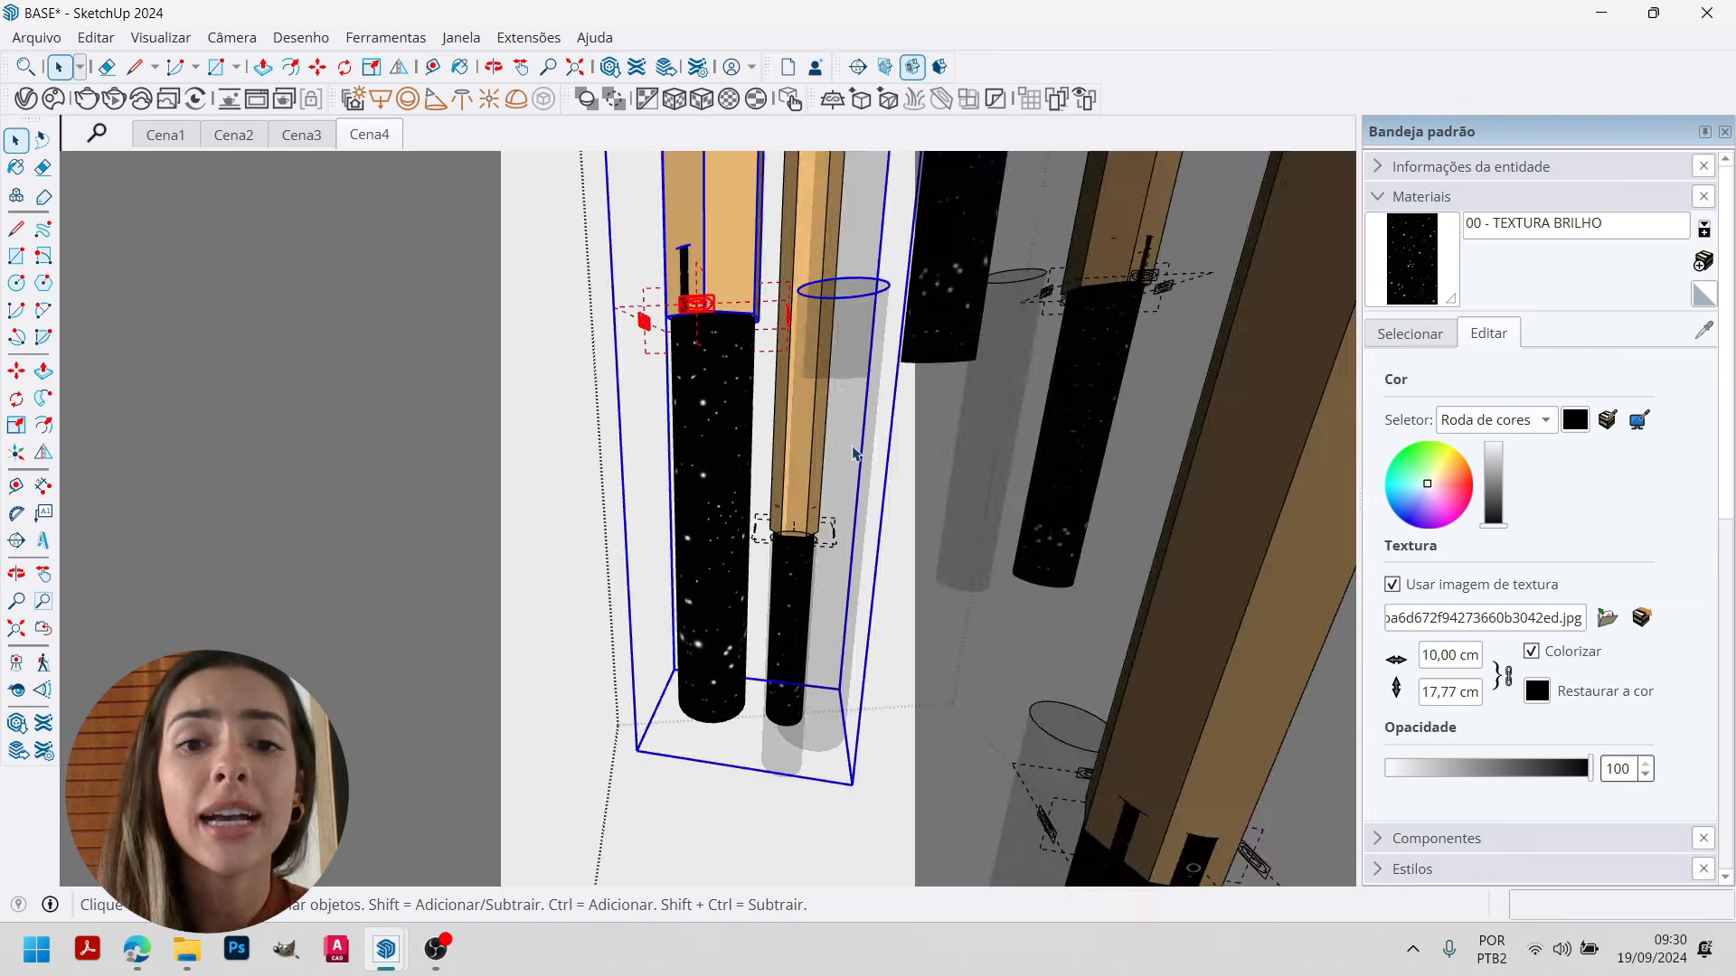
double_click(834, 438)
left_click(848, 361)
middle_click_drag(848, 361, 833, 495)
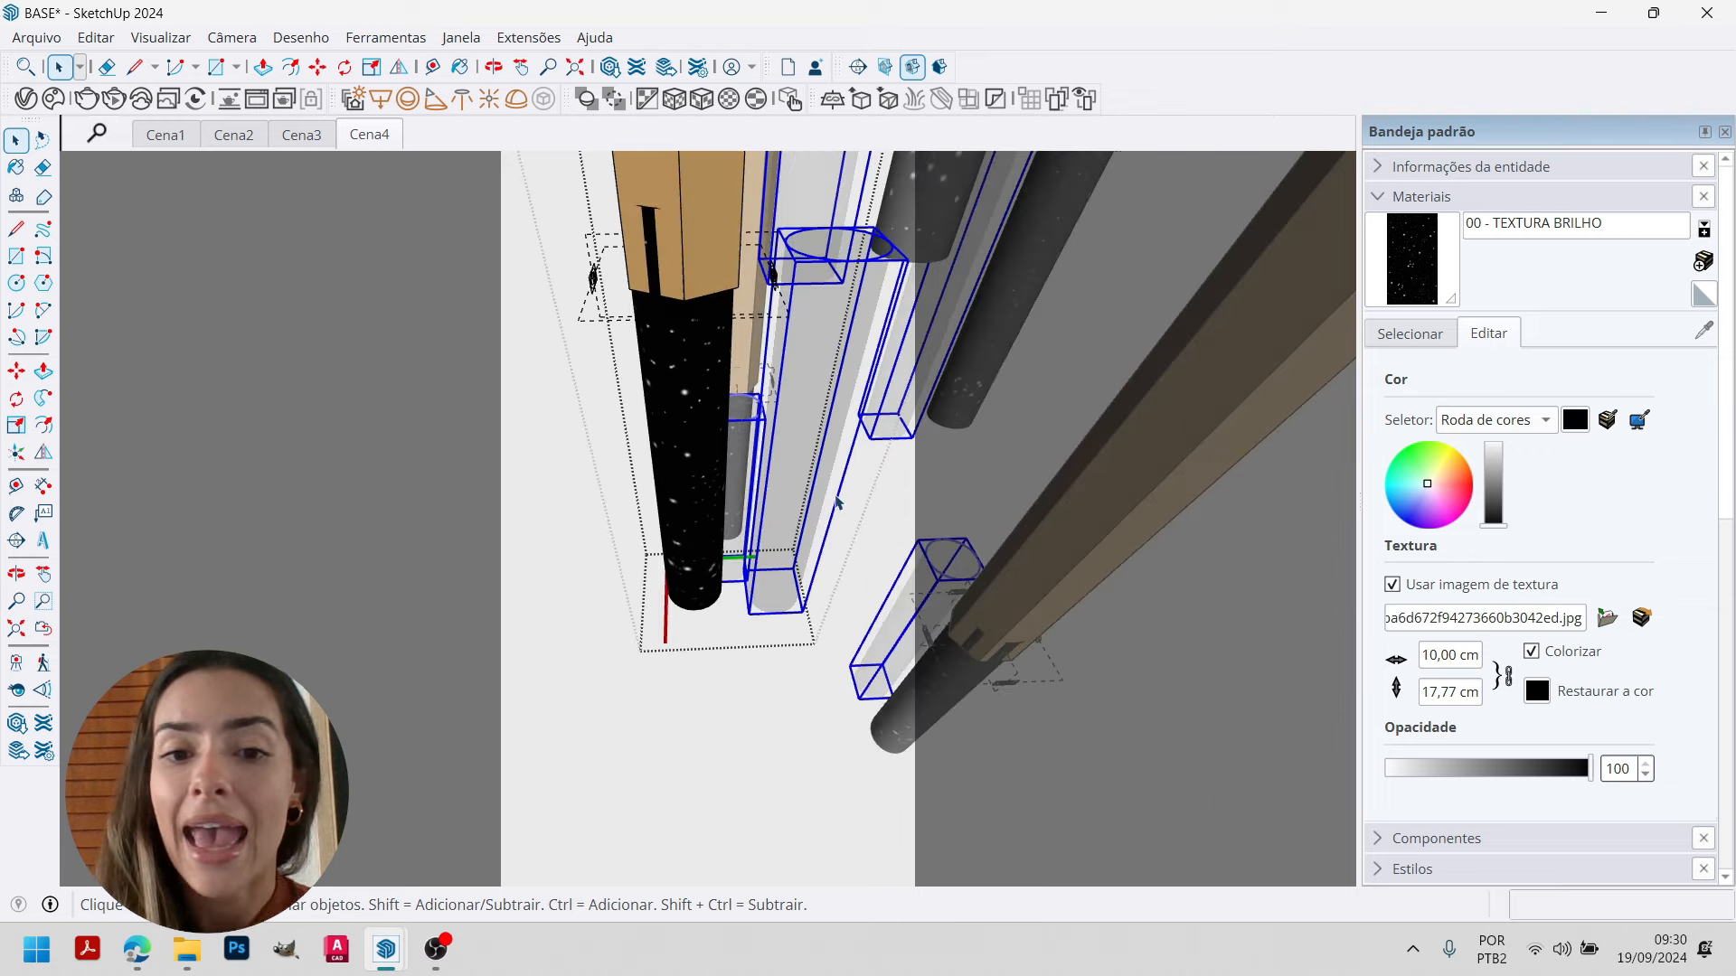
key("m")
left_click(803, 615)
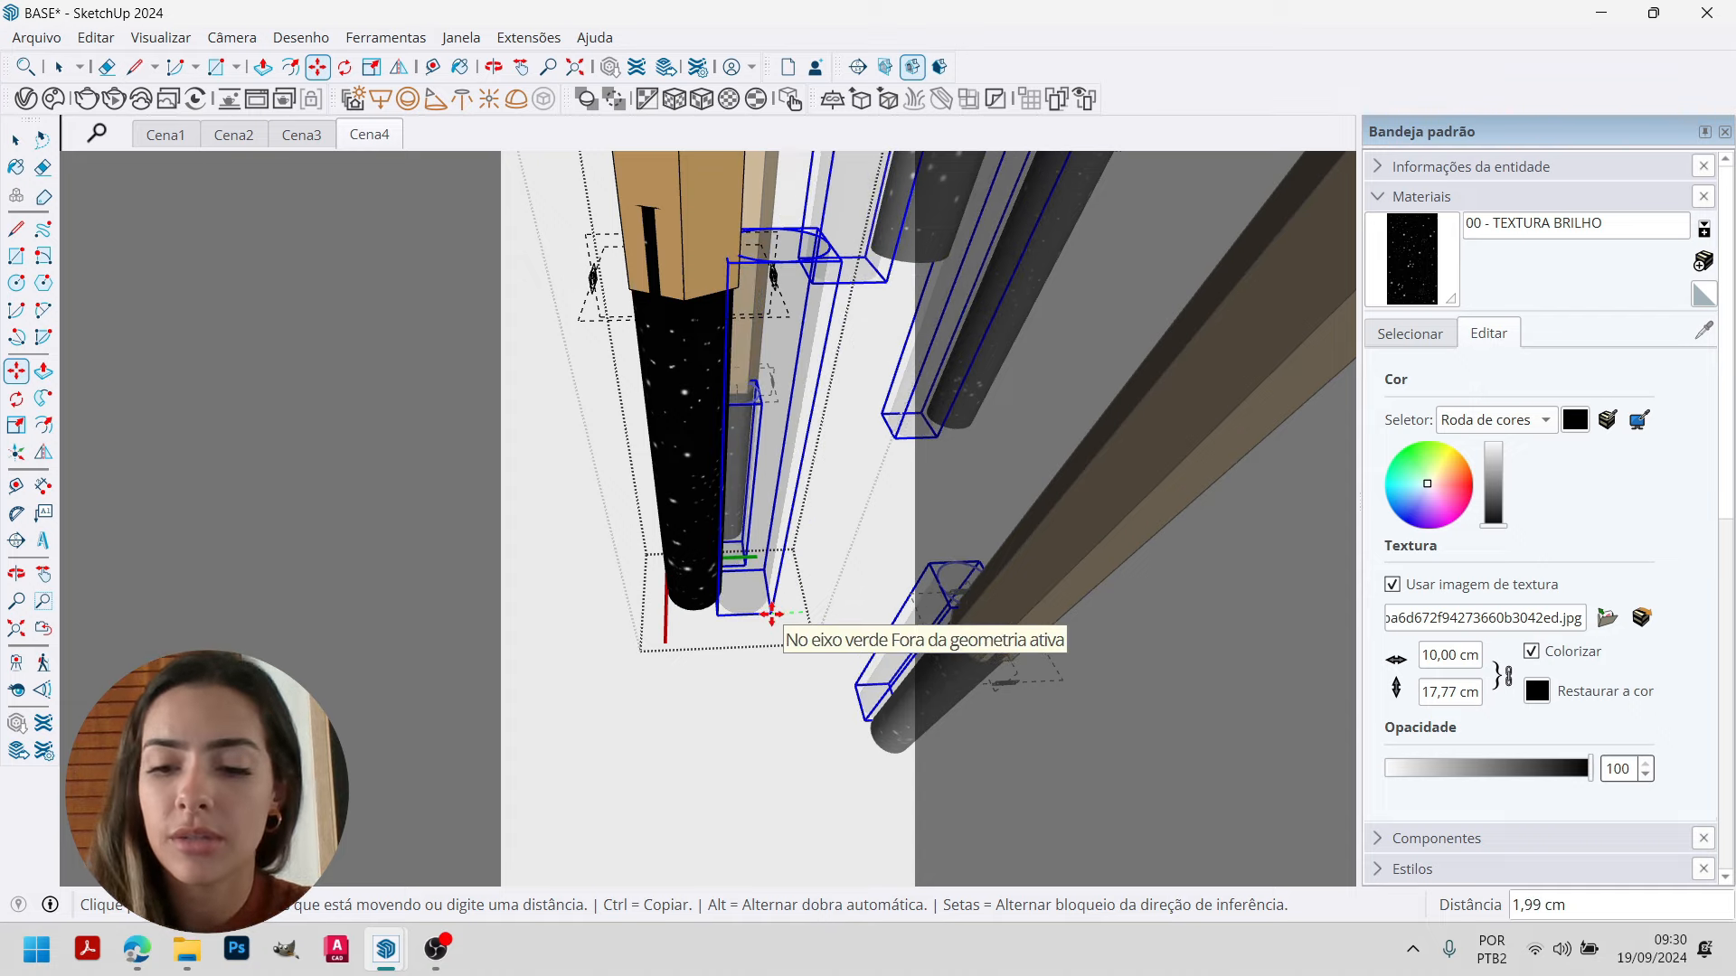
type("5")
key("Return")
key("space")
middle_click_drag(717, 506, 294, 181)
scroll(818, 516, "down", 3)
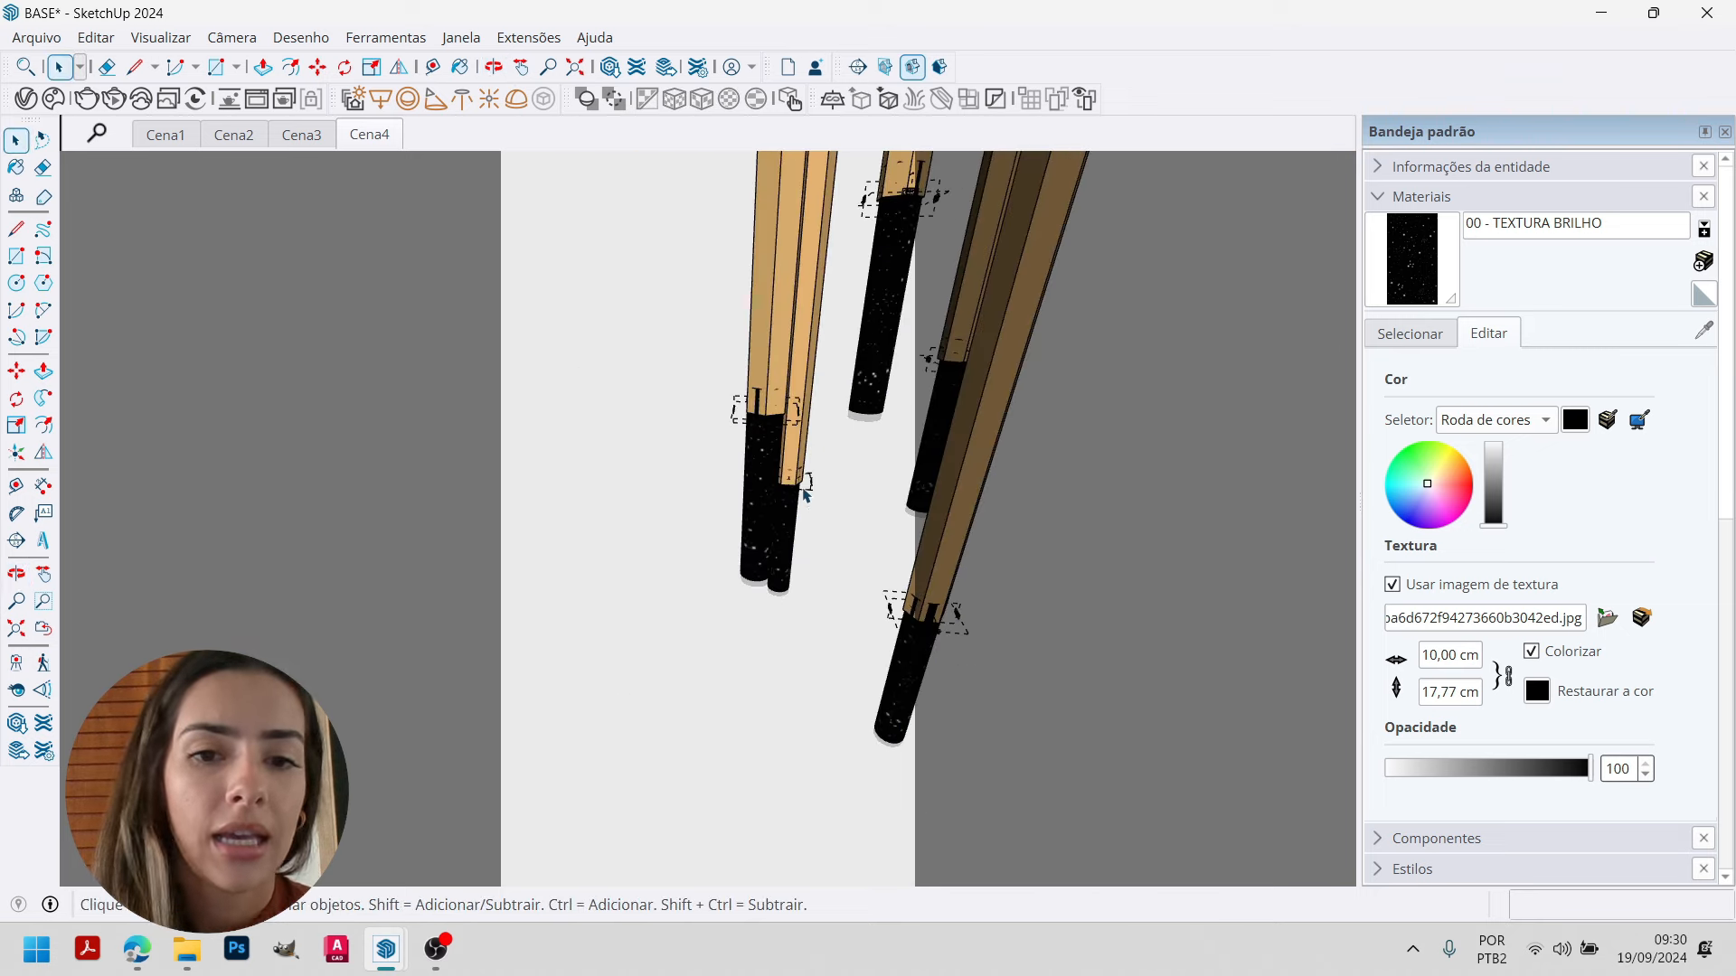
Bring up the finished pendant render, examine the glowing speckles in the crystal tubes at several magnifications, and minimise it.
middle_click_drag(888, 576, 827, 512)
mouse_move(420, 973)
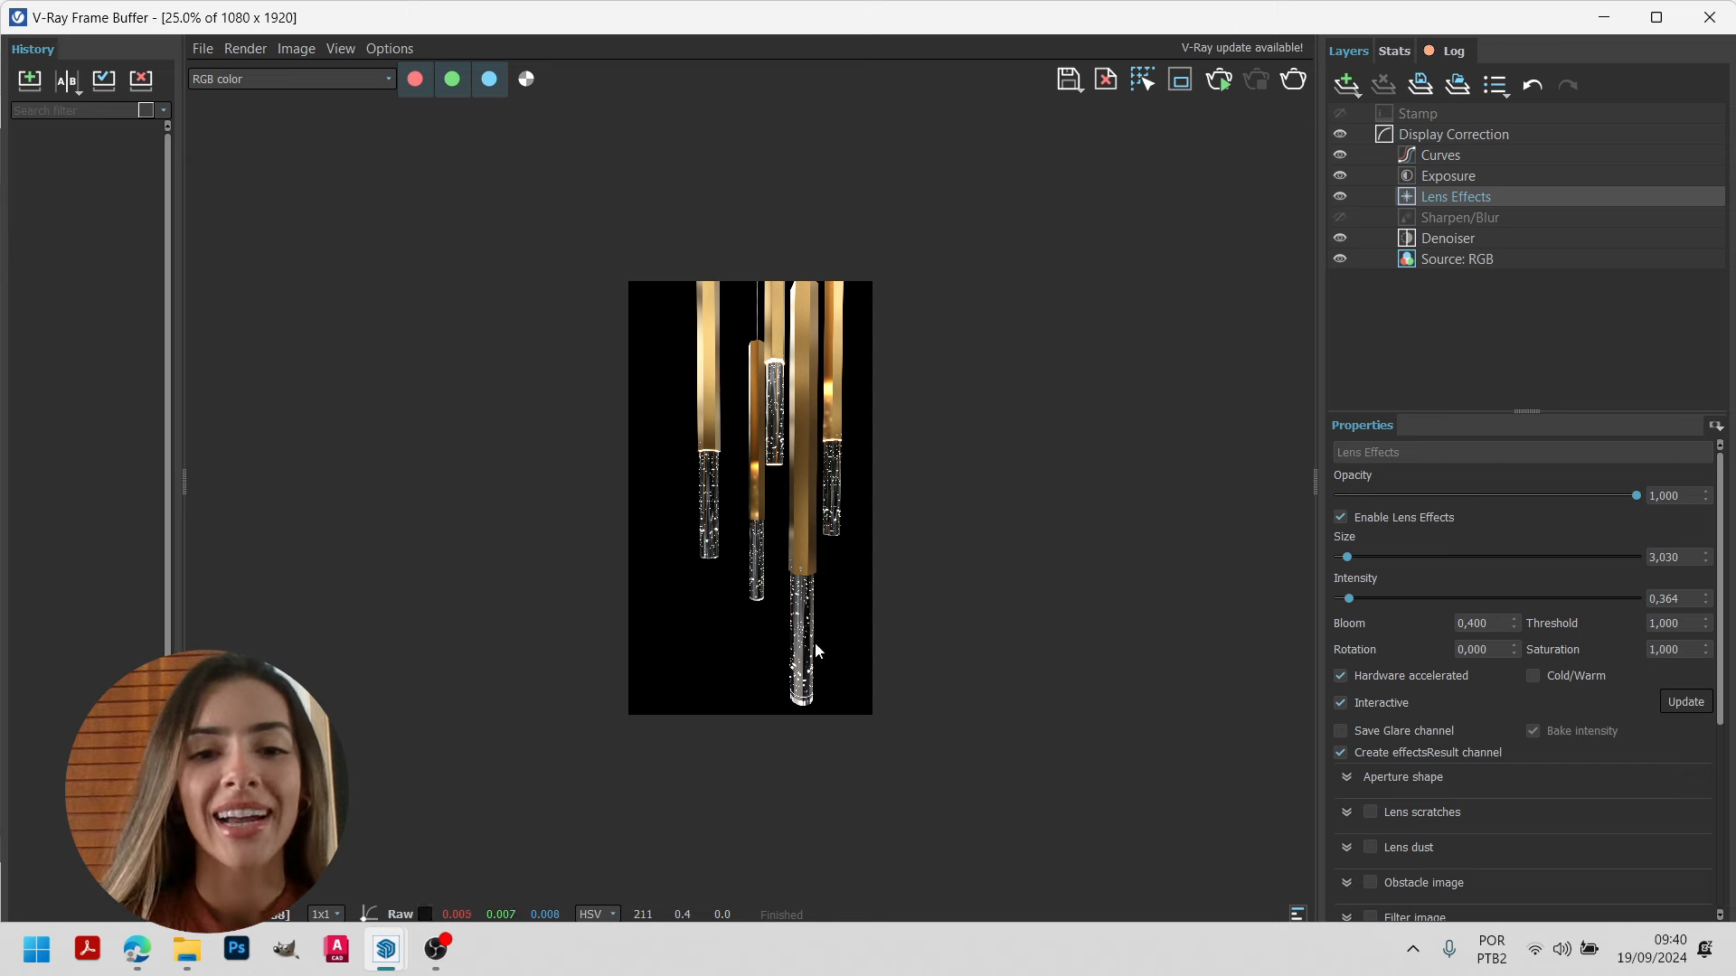
scroll(810, 647, "up", 1)
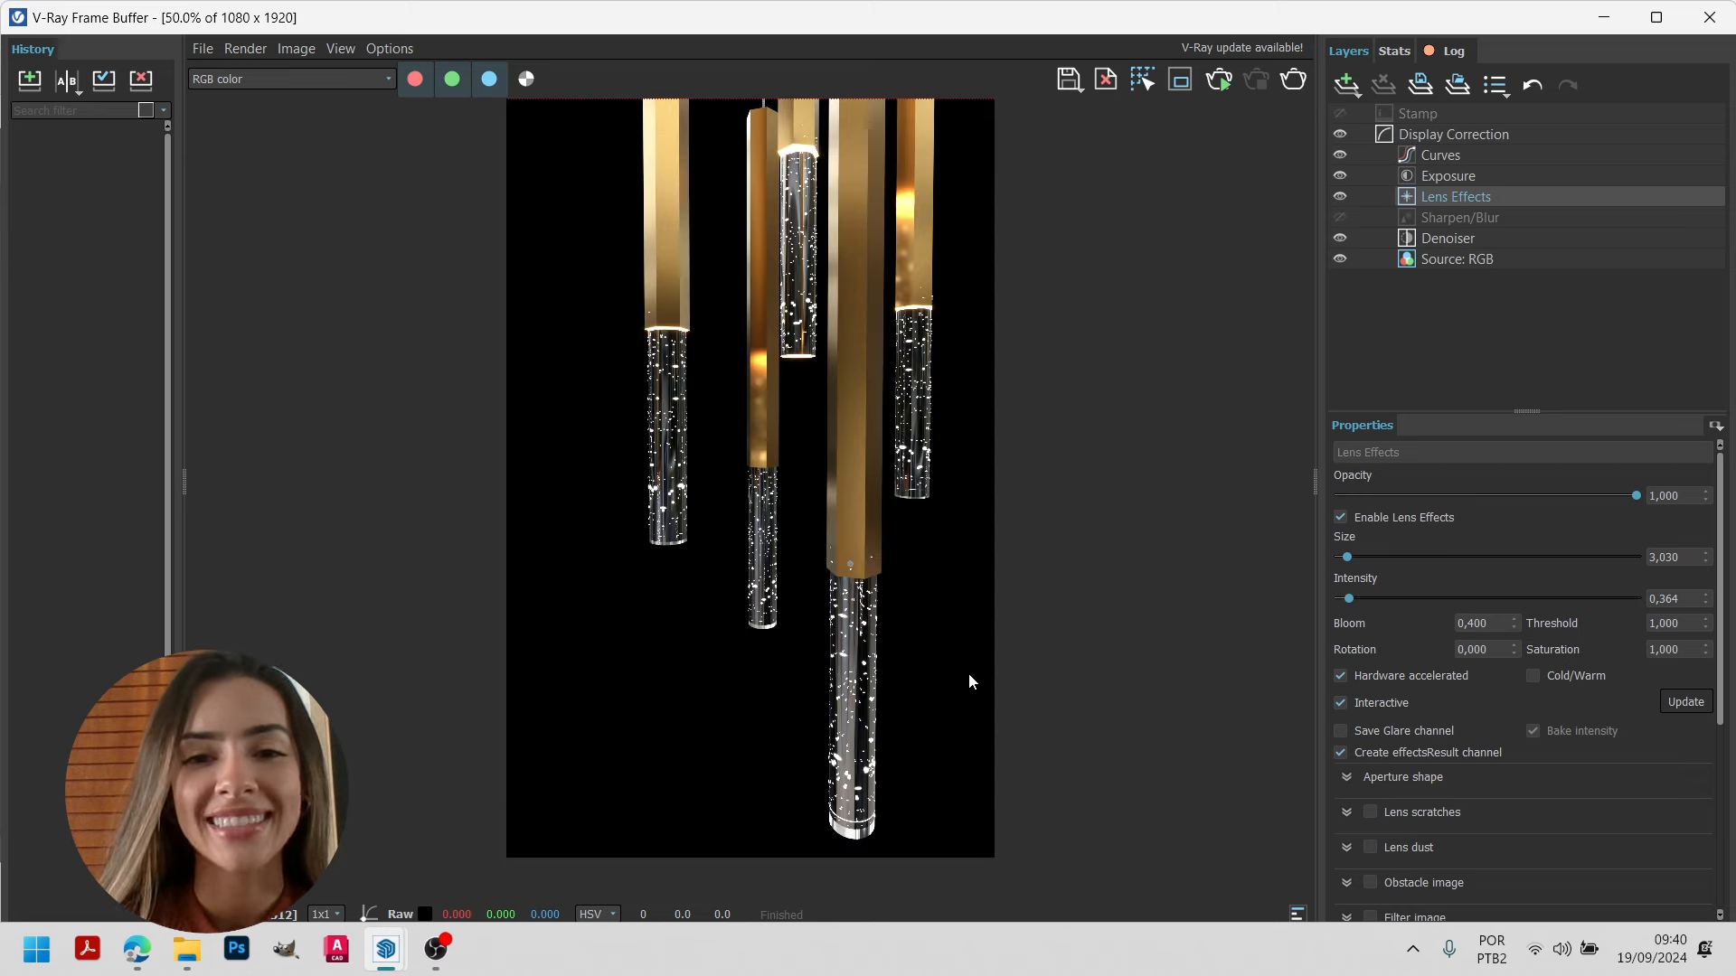
scroll(968, 673, "down", 1)
scroll(720, 501, "up", 2)
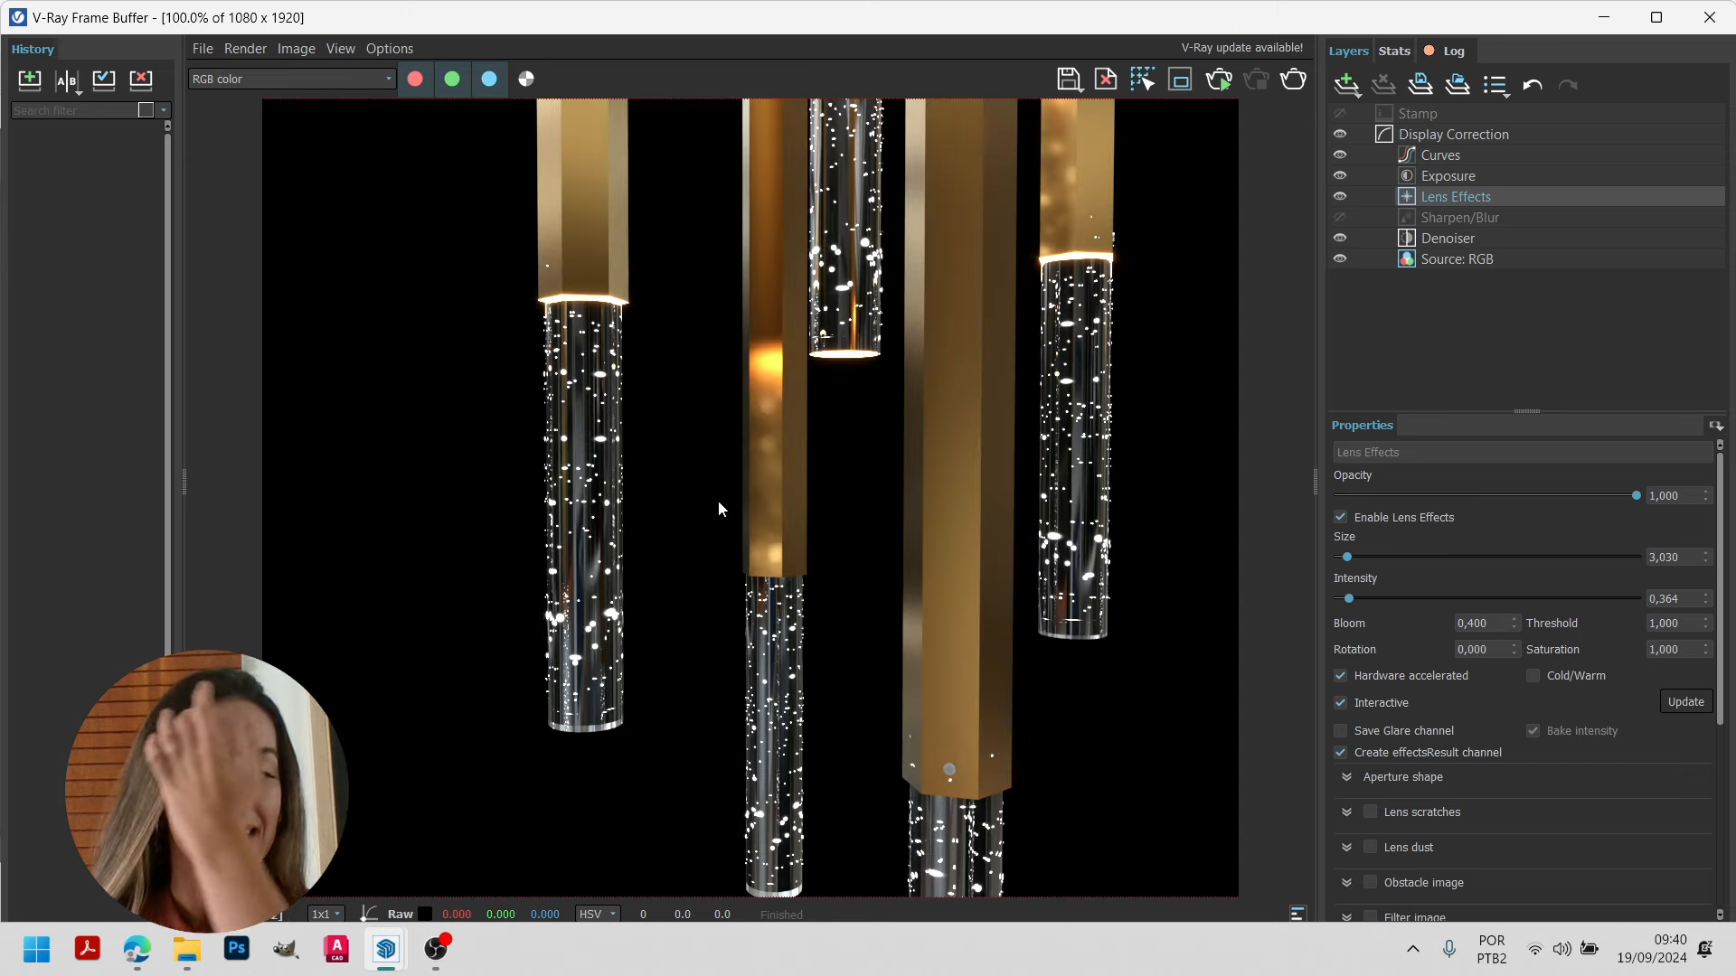
scroll(611, 633, "up", 1)
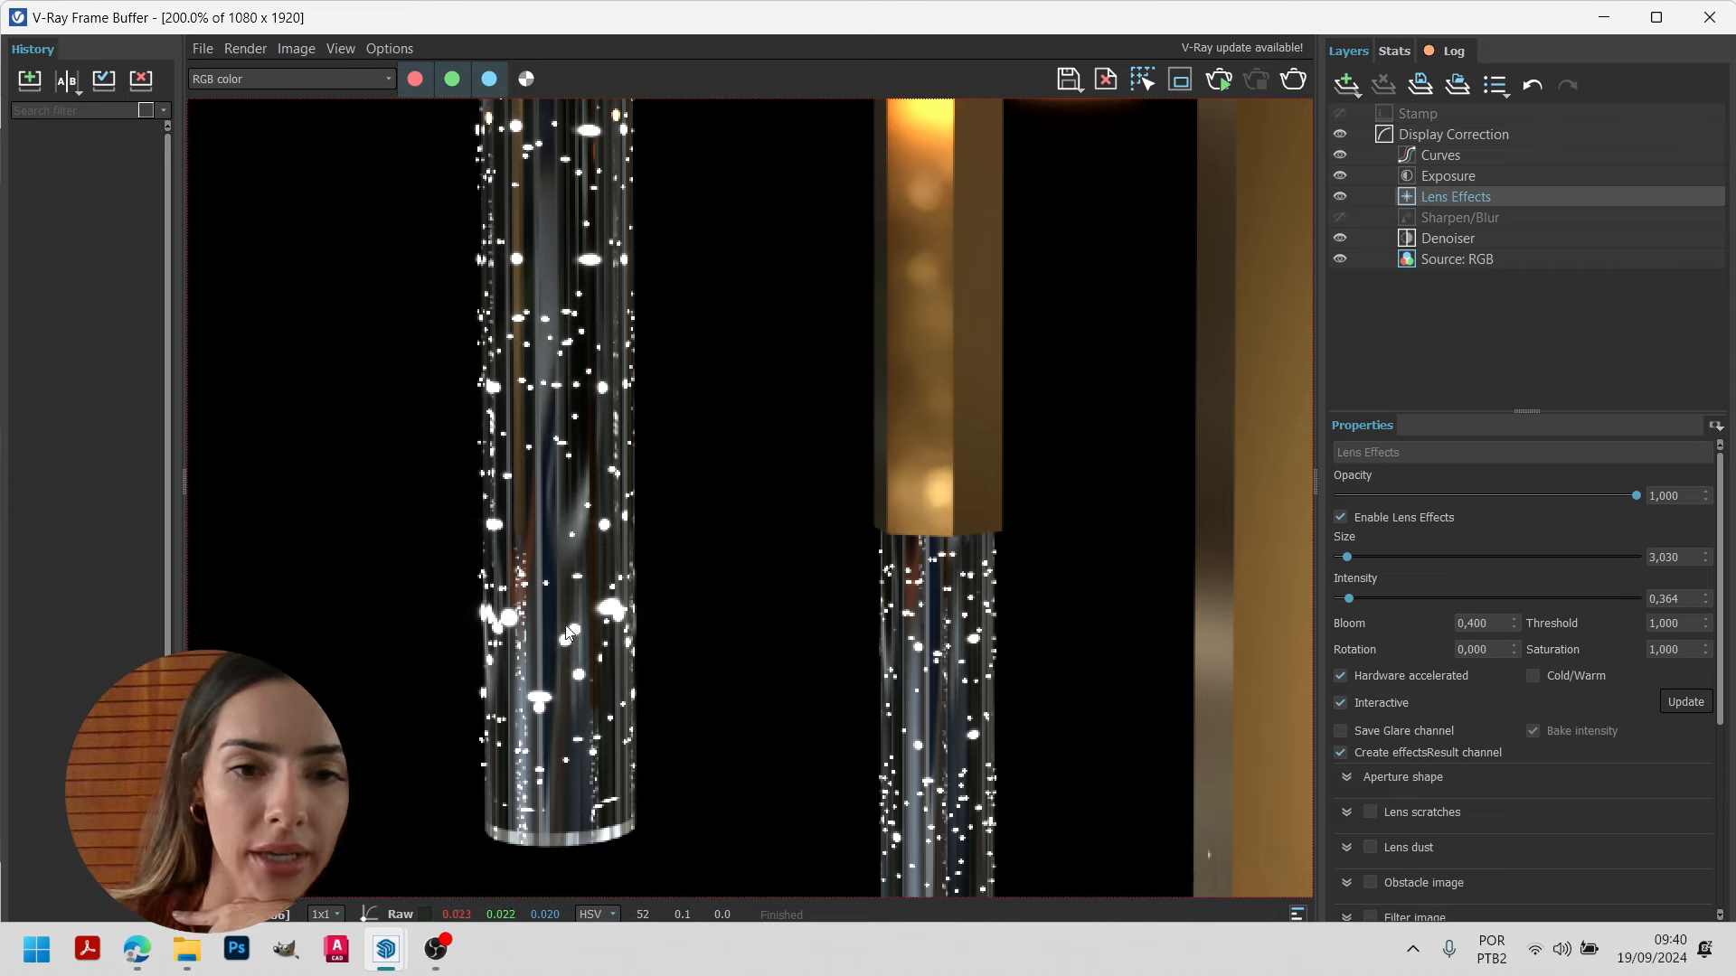
scroll(580, 301, "down", 2)
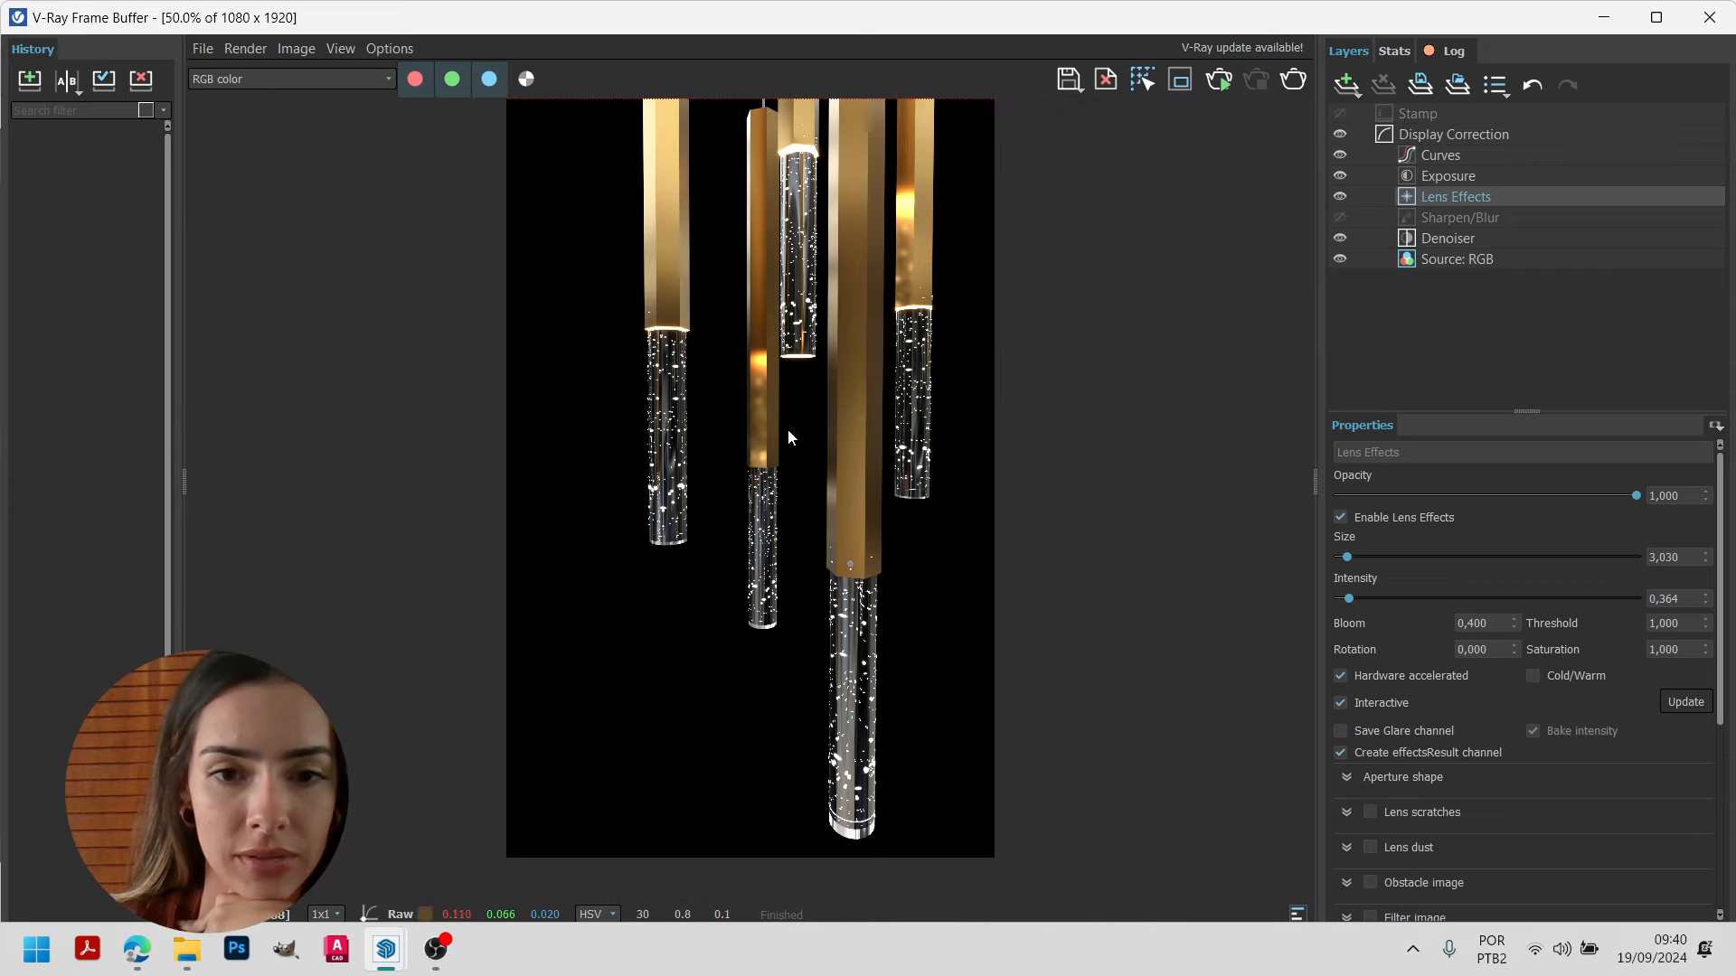
left_click(1597, 23)
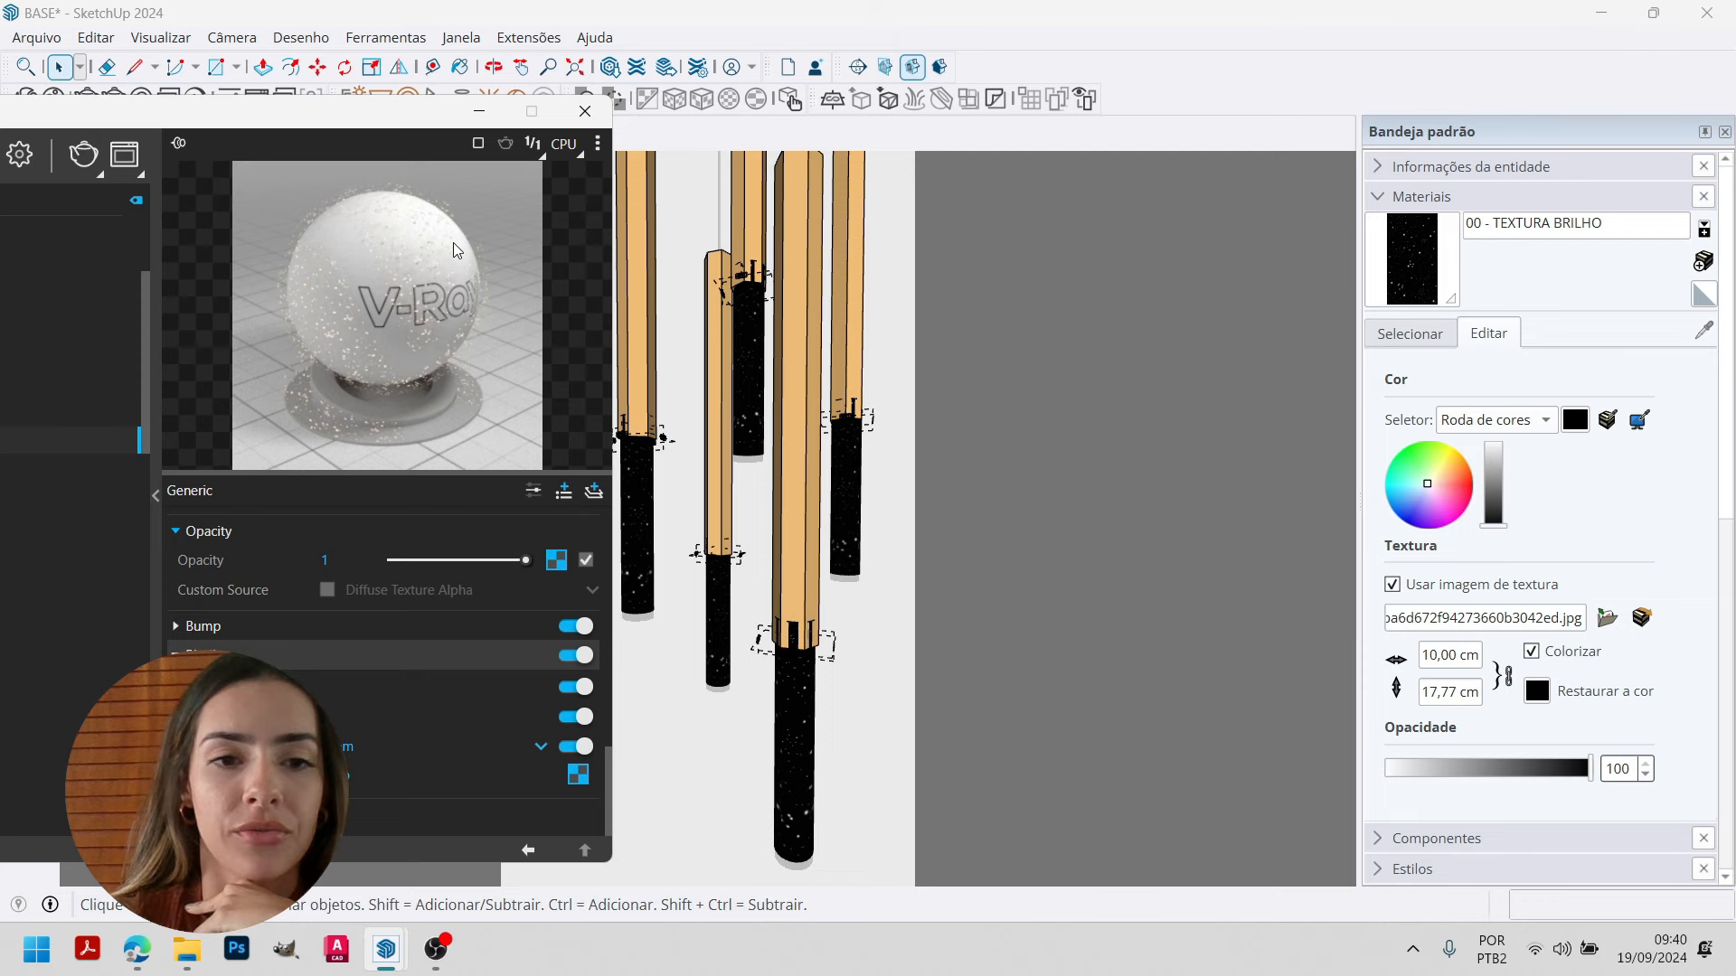
Try a different Emissive intensity for 00 - TEXTURA BRILHO and set it back to 20.
left_click(377, 122)
scroll(909, 541, "up", 5)
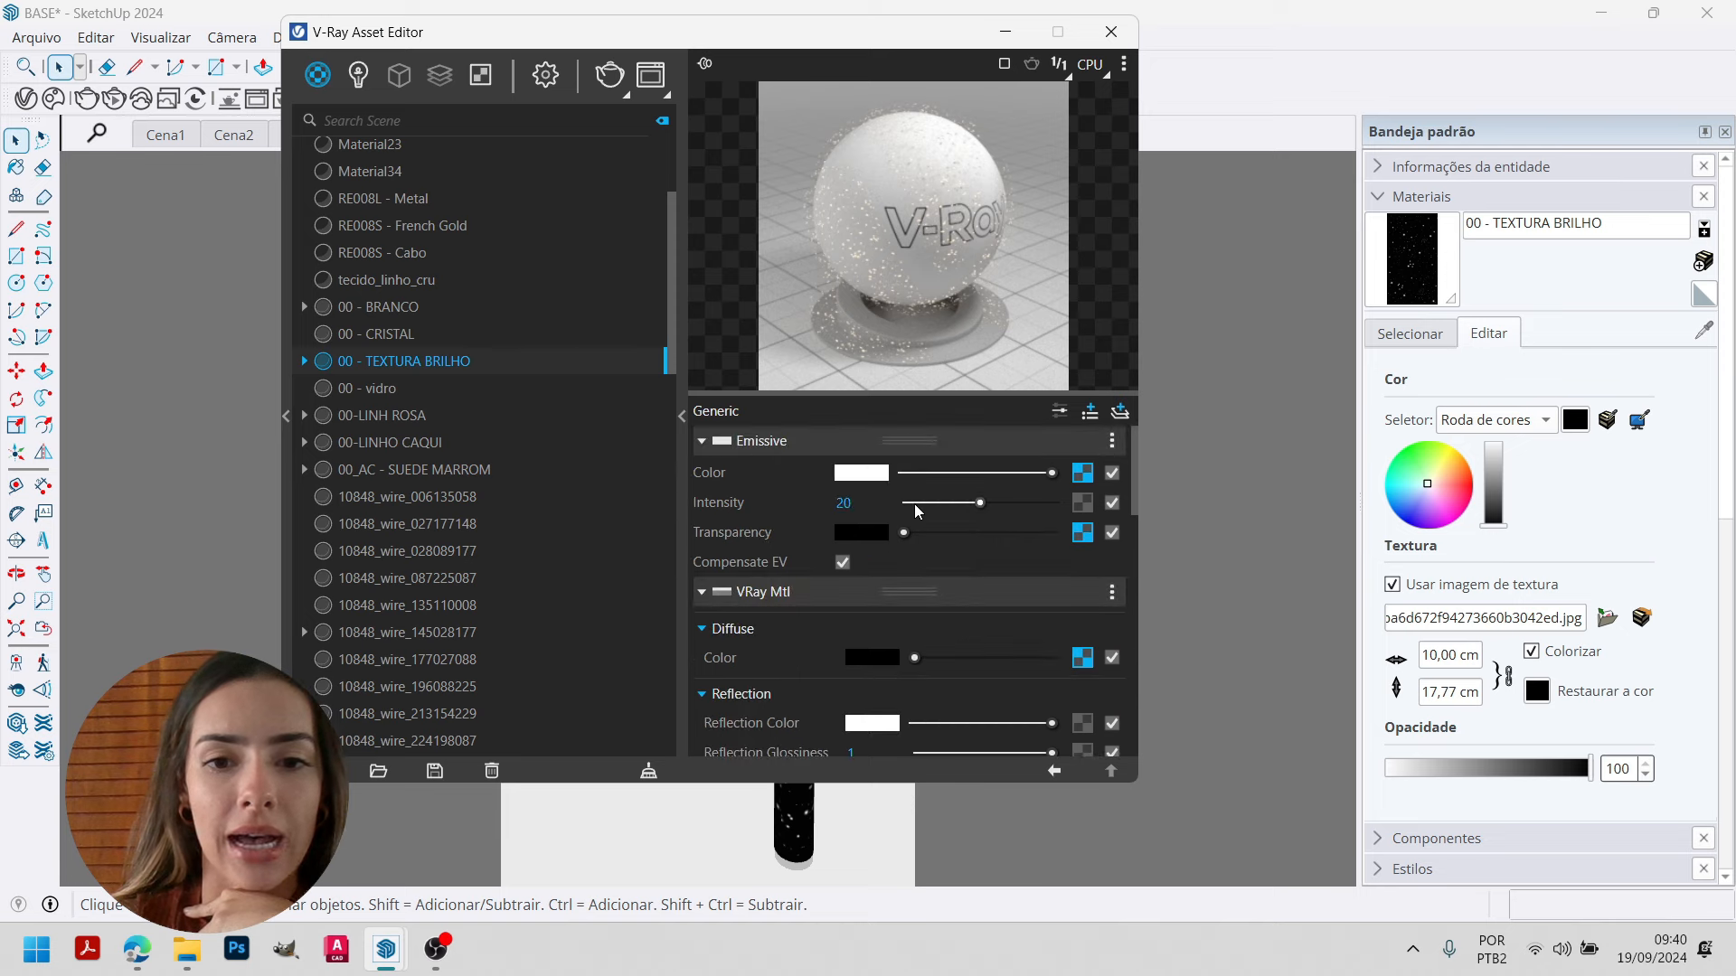
left_click(845, 502)
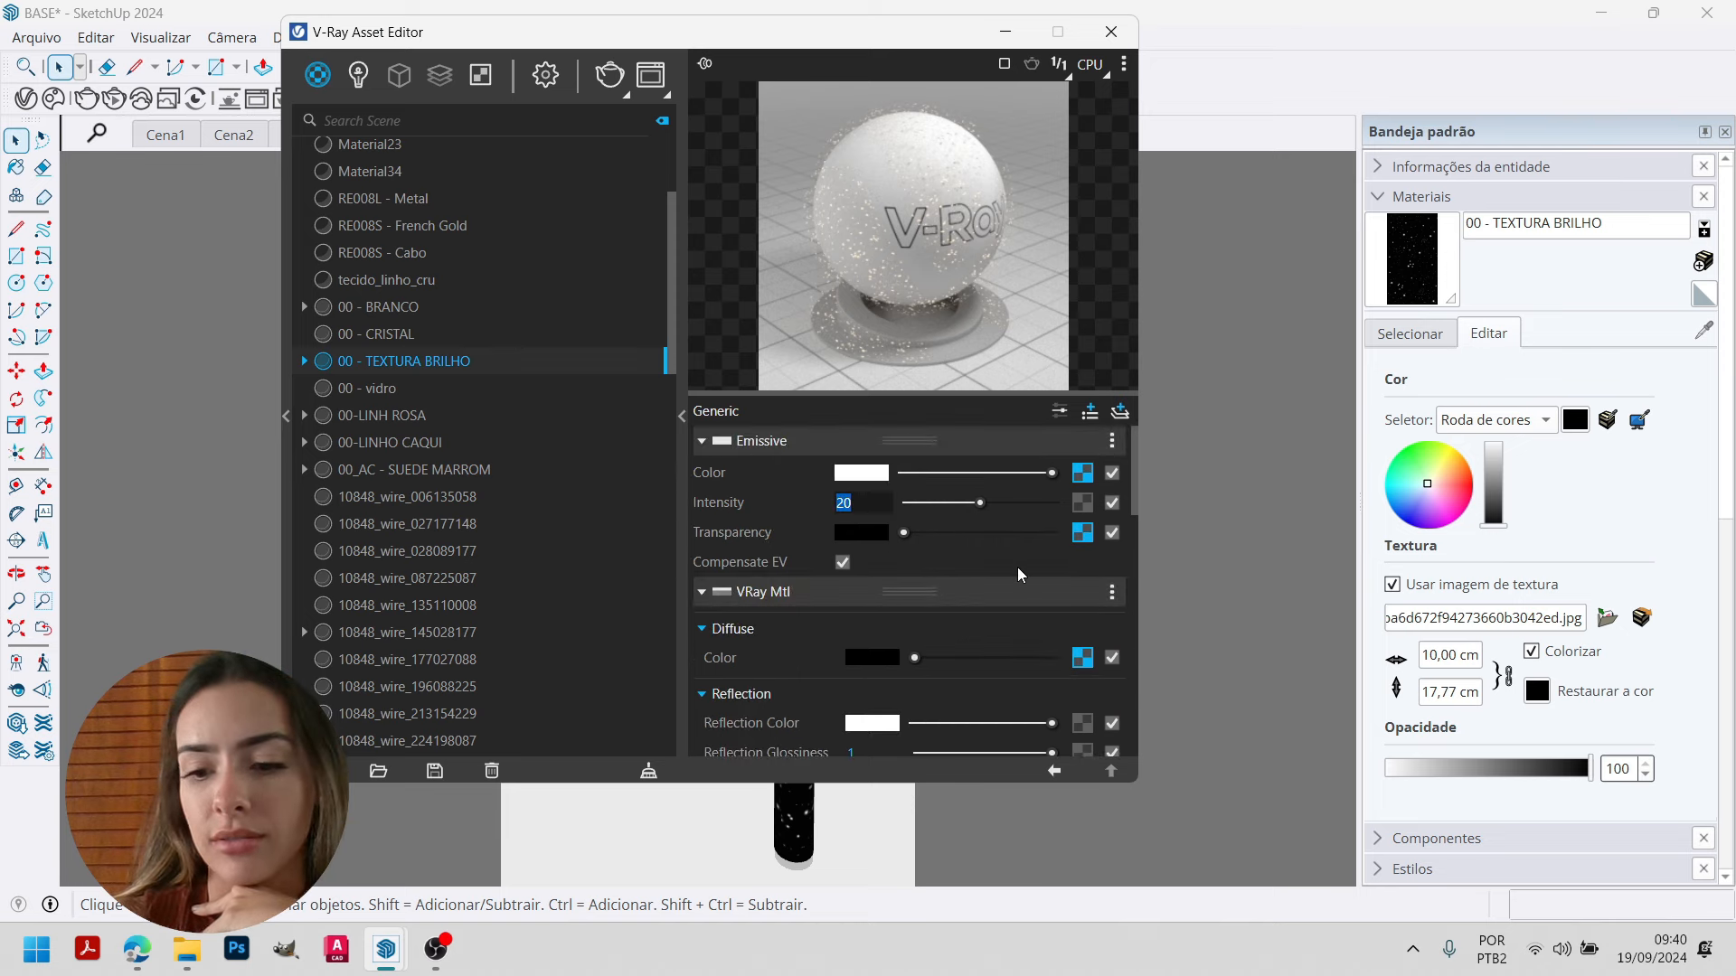
type("8")
key("Return")
left_click(846, 503)
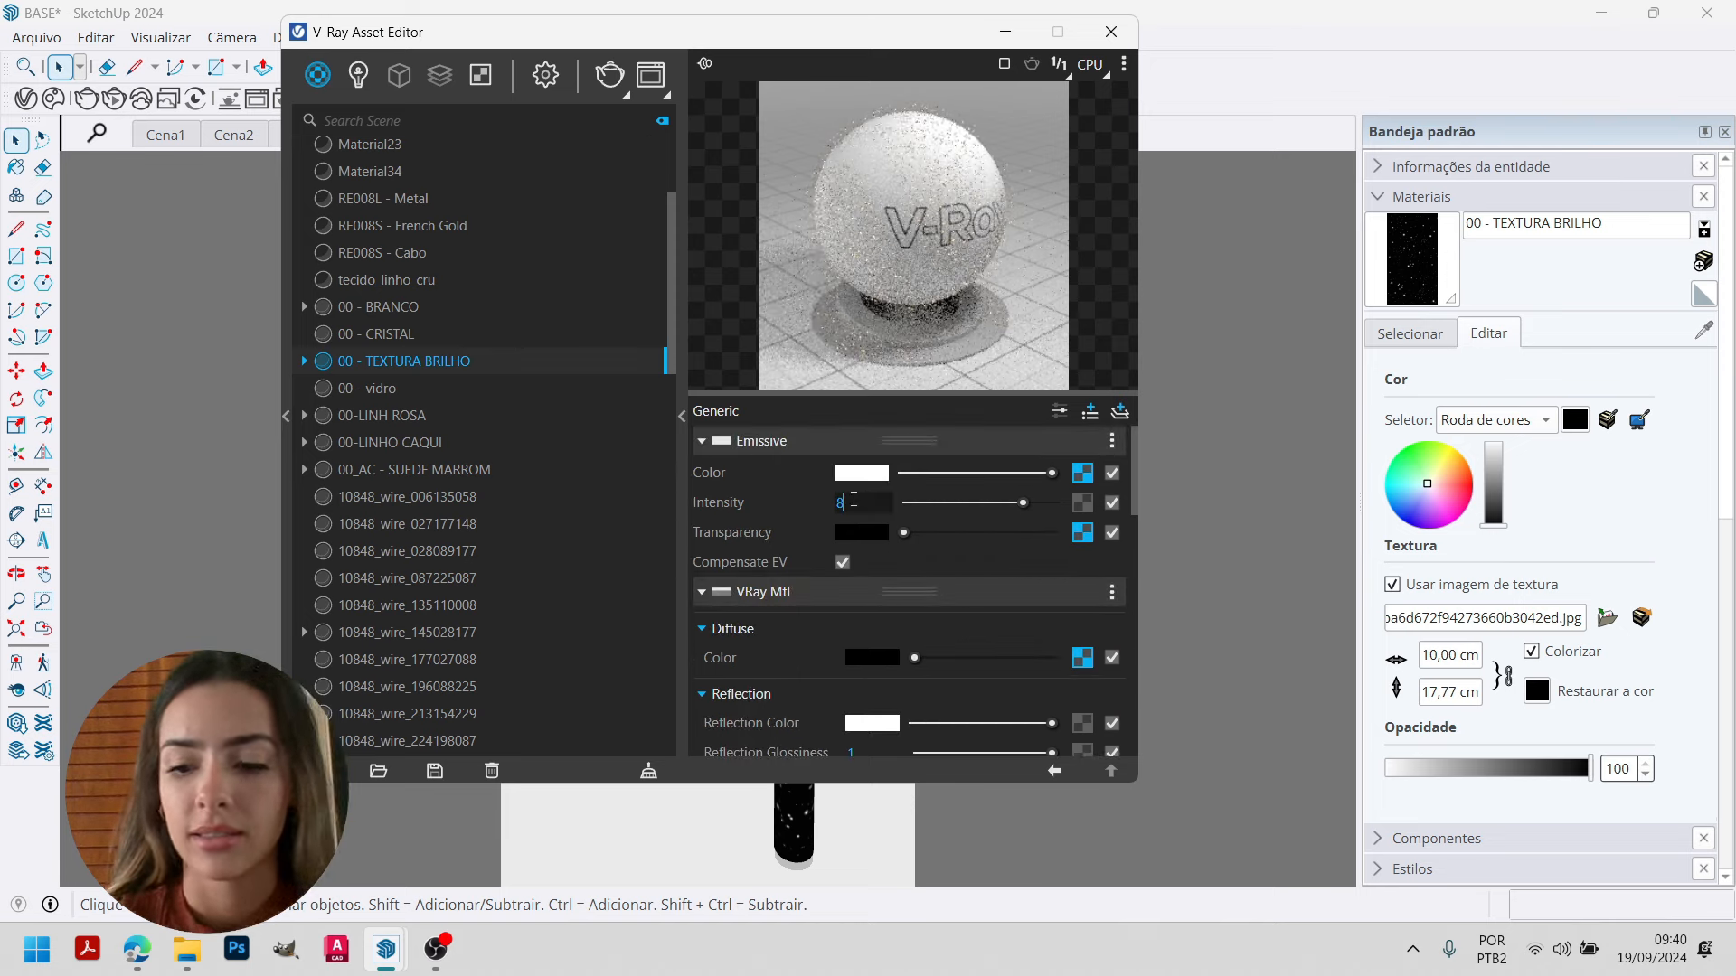
type("20")
key("Return")
Reopen the pendant render and set its Lens Effects size to about 13.03 and intensity to 2.
left_click(650, 75)
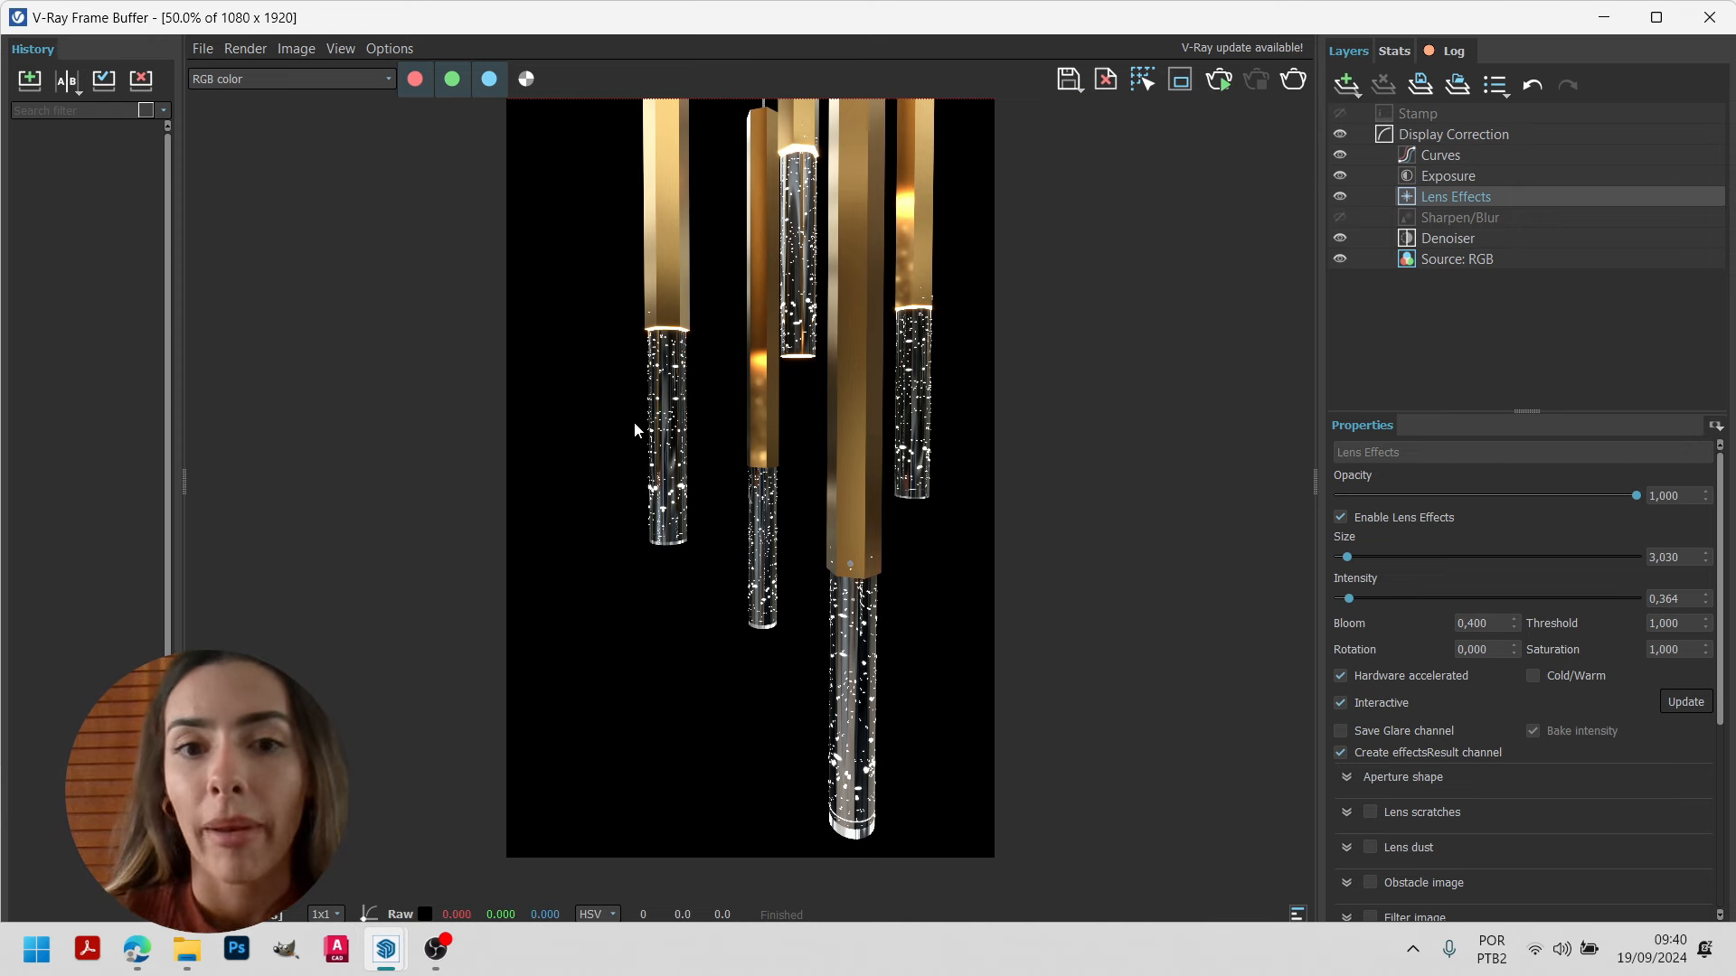
scroll(710, 495, "up", 2)
scroll(591, 487, "down", 2)
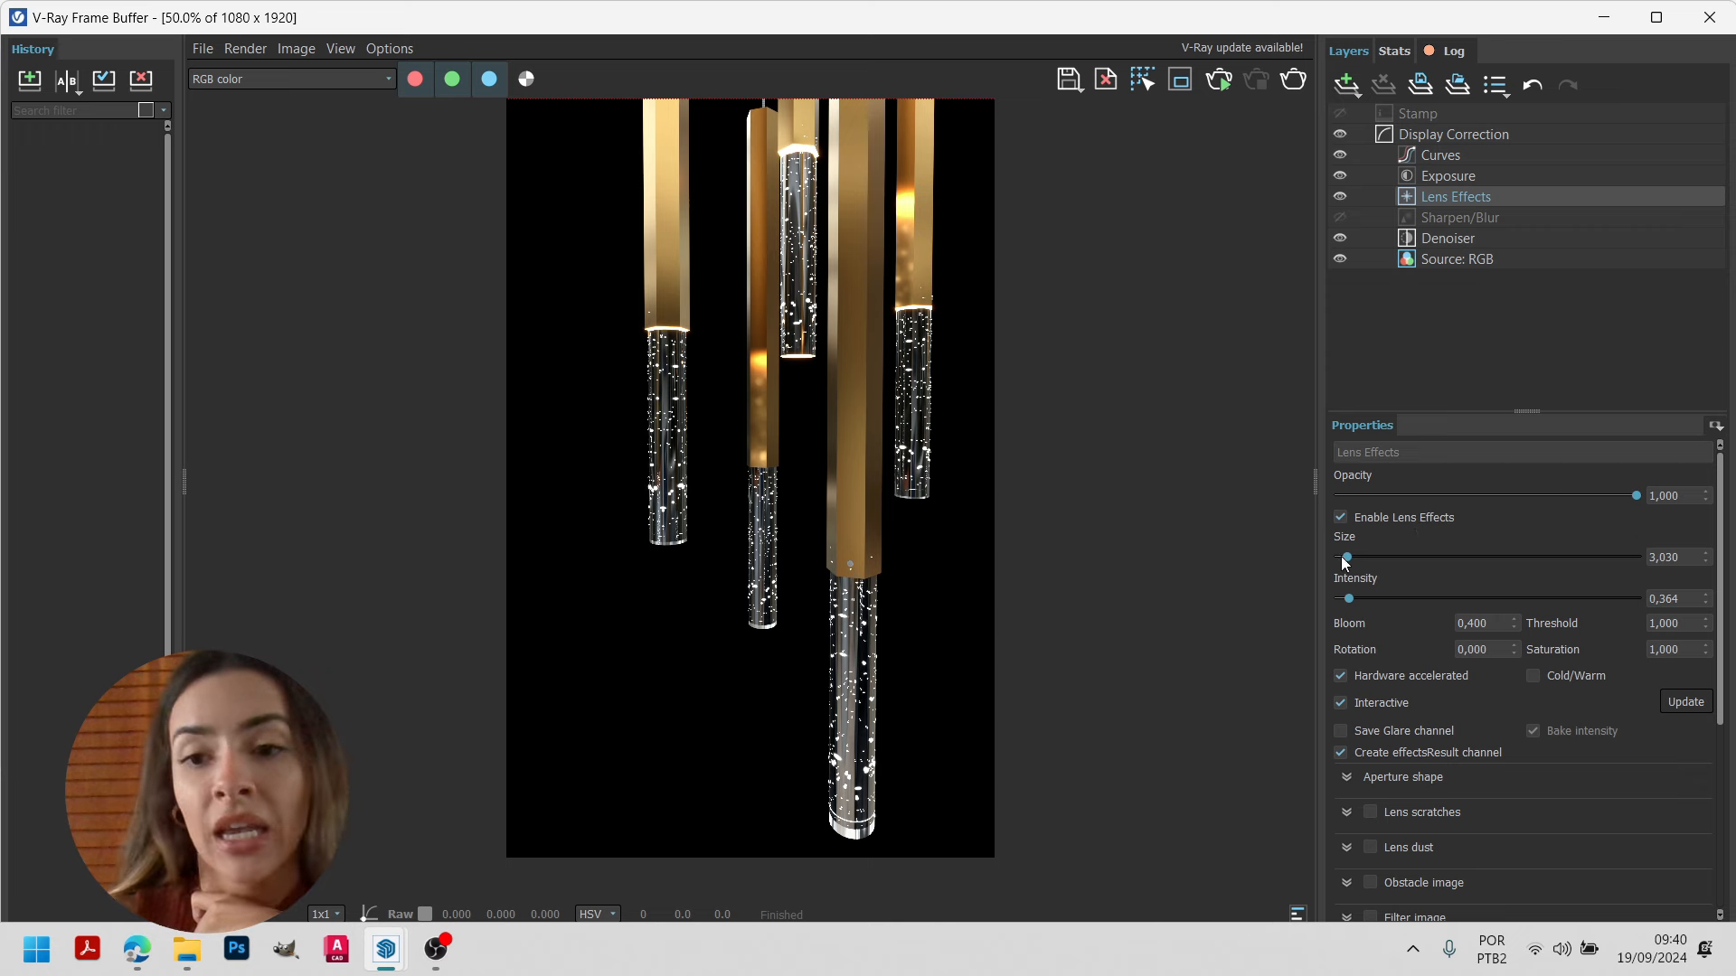
left_click_drag(1345, 557, 1398, 604)
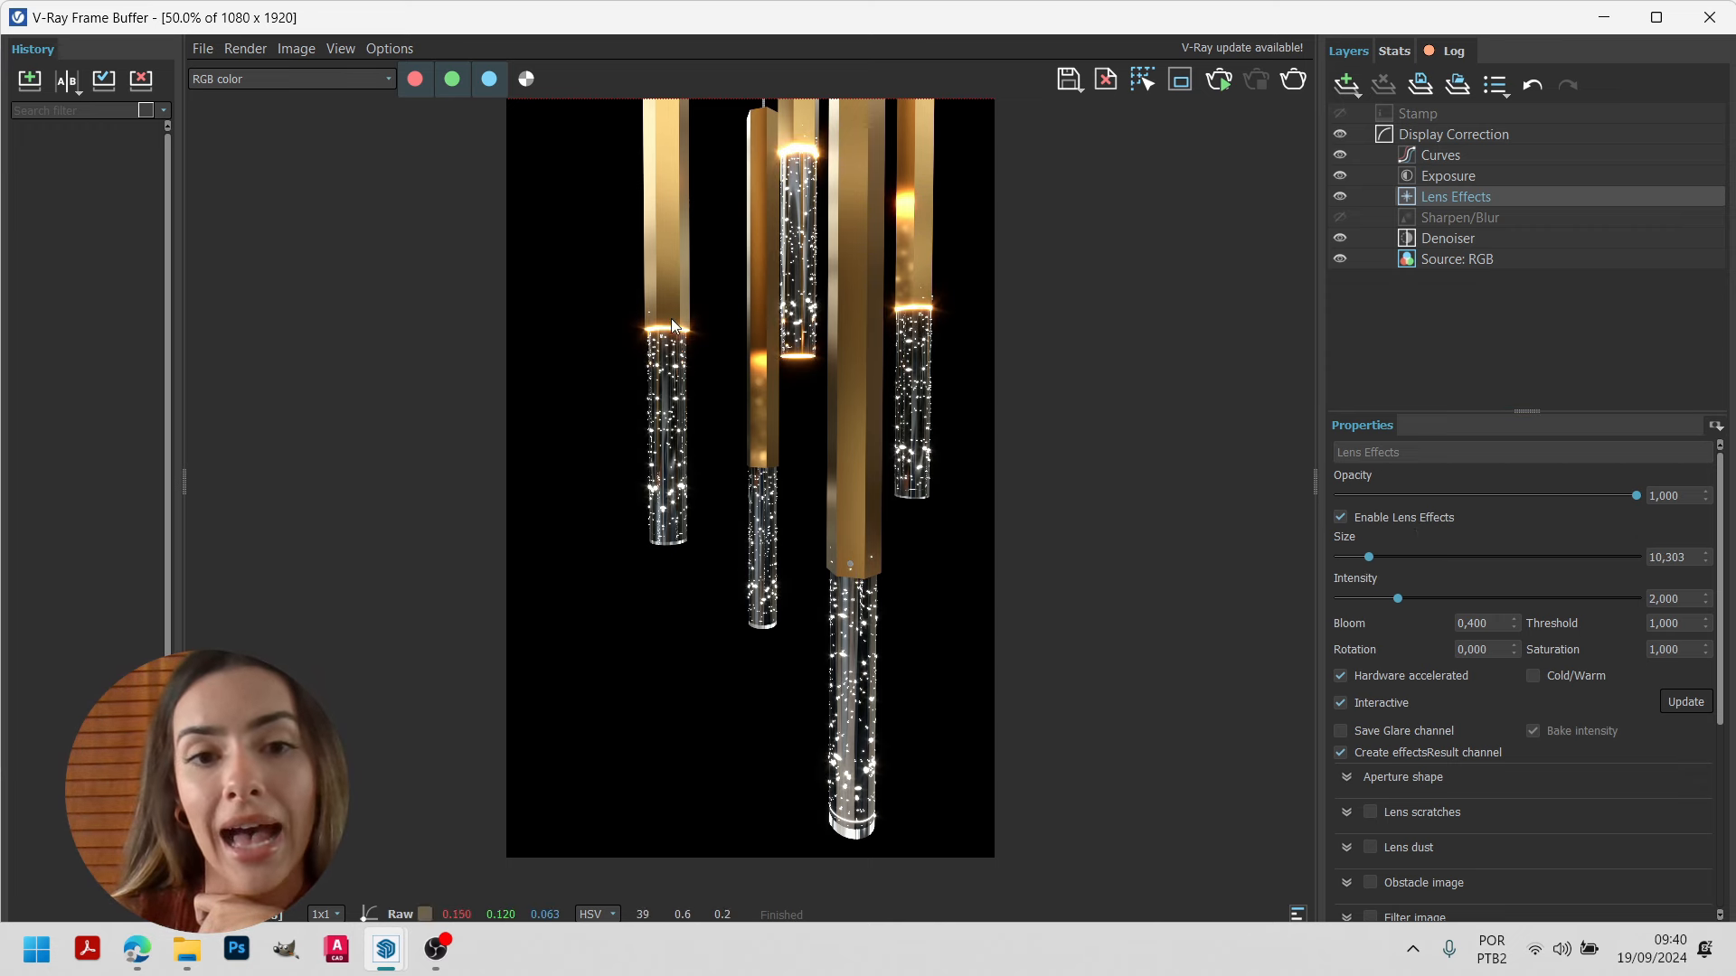
scroll(795, 457, "down", 2)
scroll(818, 488, "up", 2)
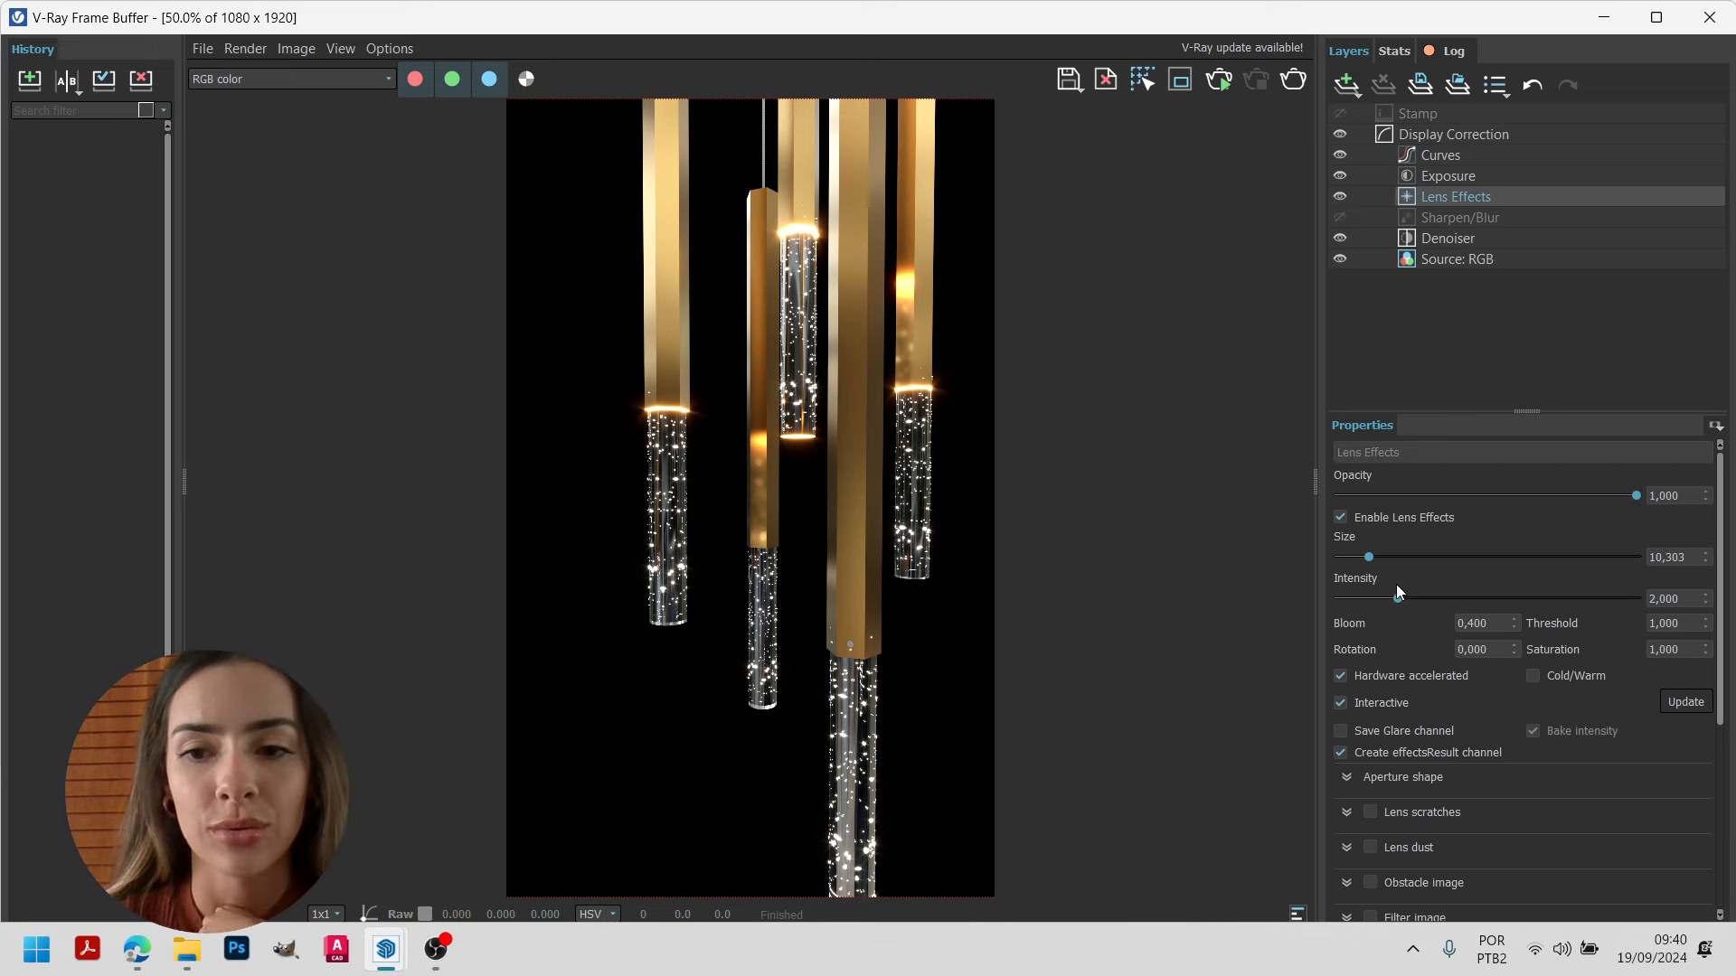
left_click_drag(1371, 557, 1378, 563)
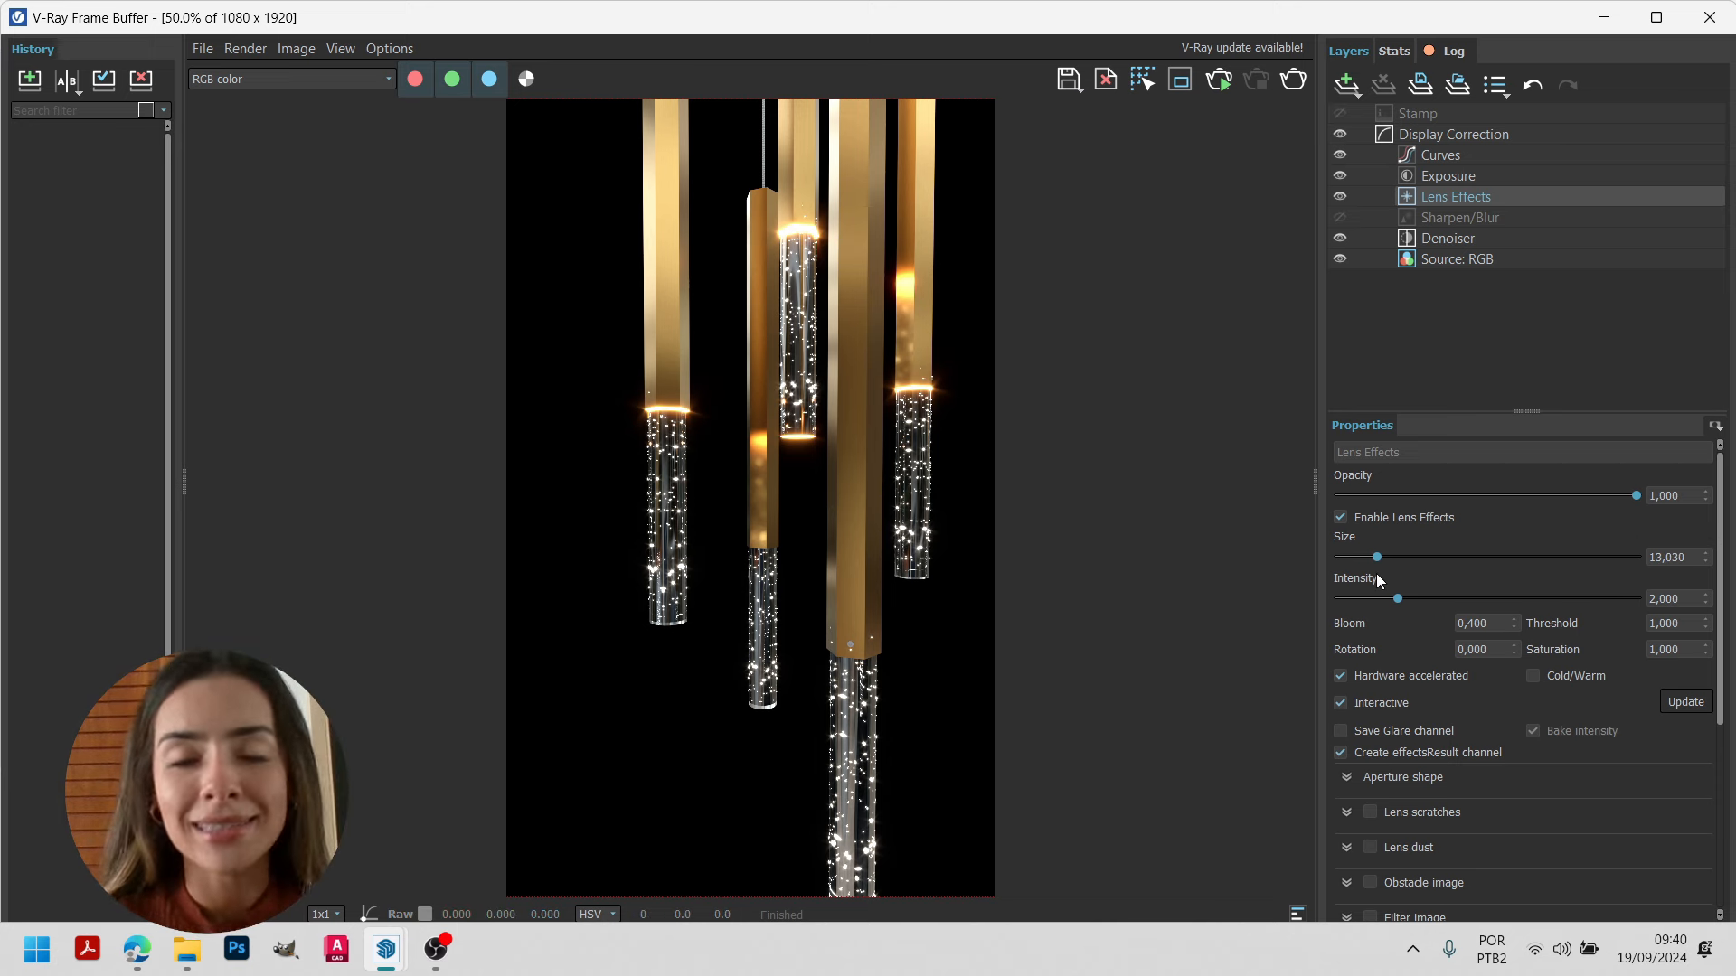